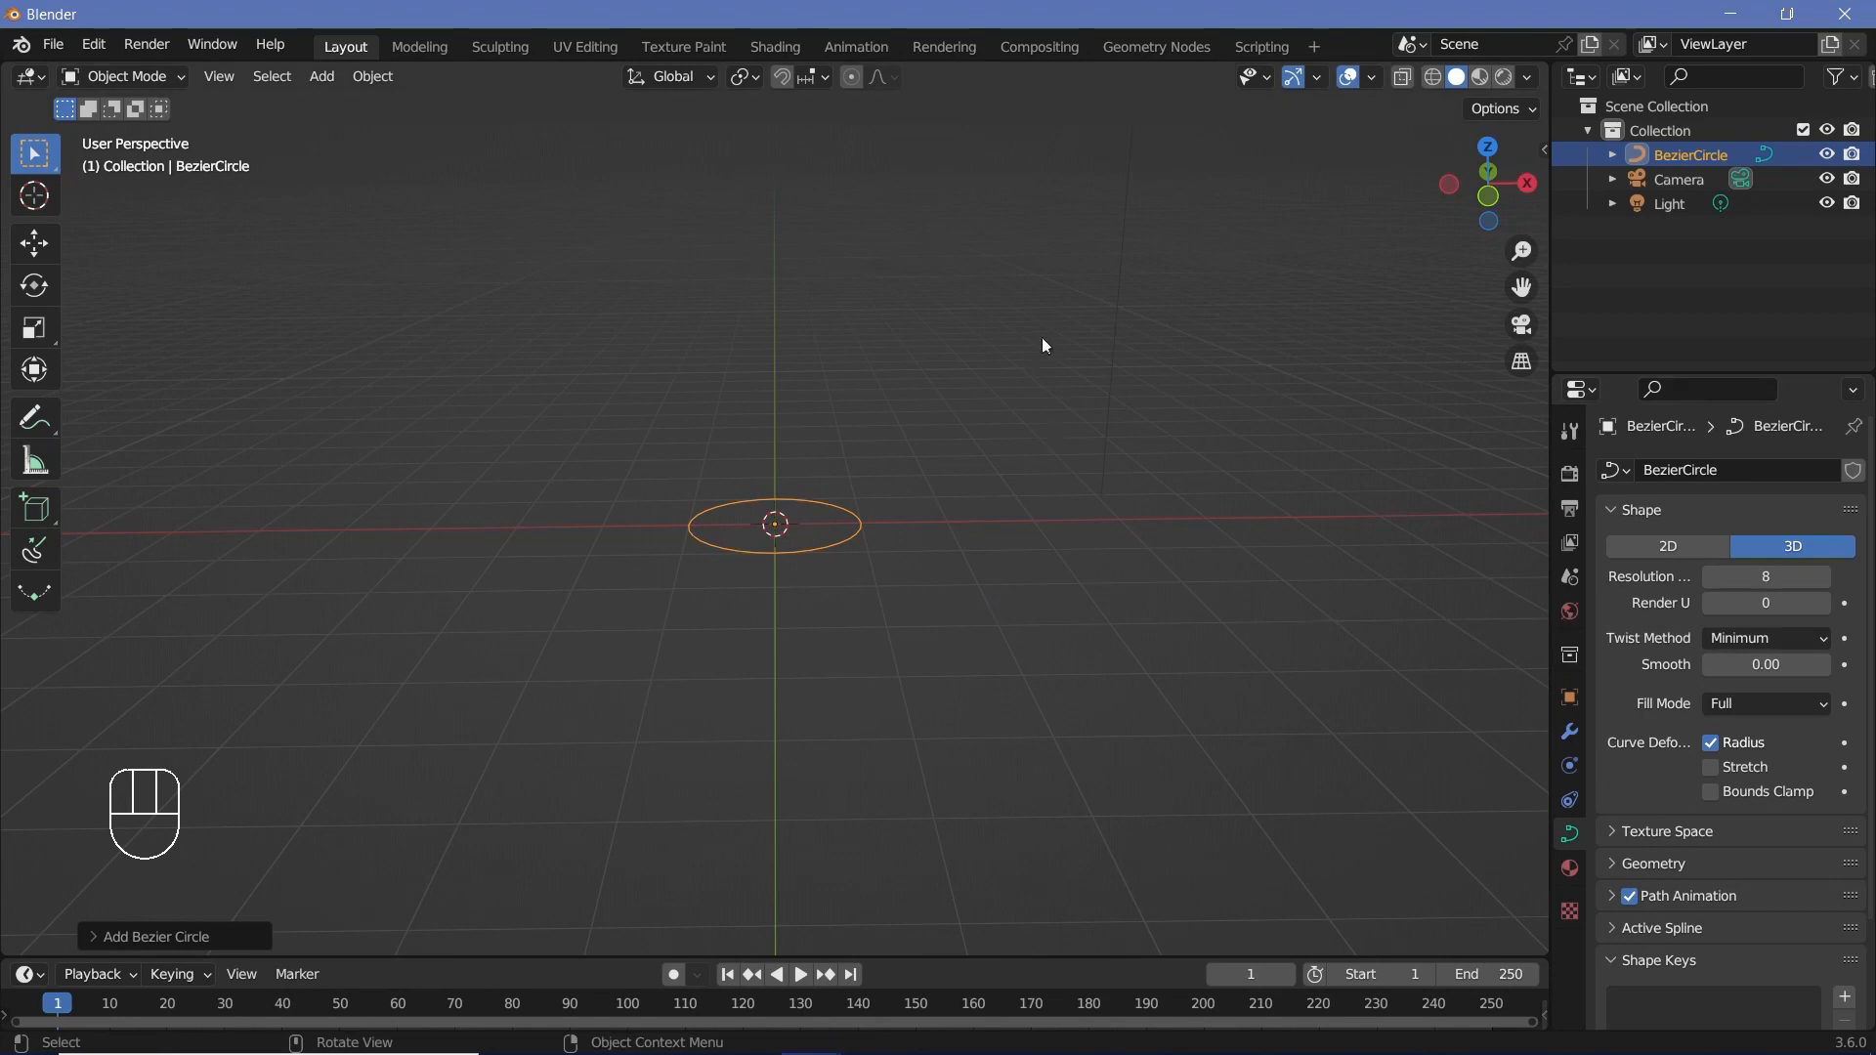
# - Set the Bezier circle's preview resolution to 64 and rotate it about the global X axis to stand upright
pyautogui.click(1754, 577)
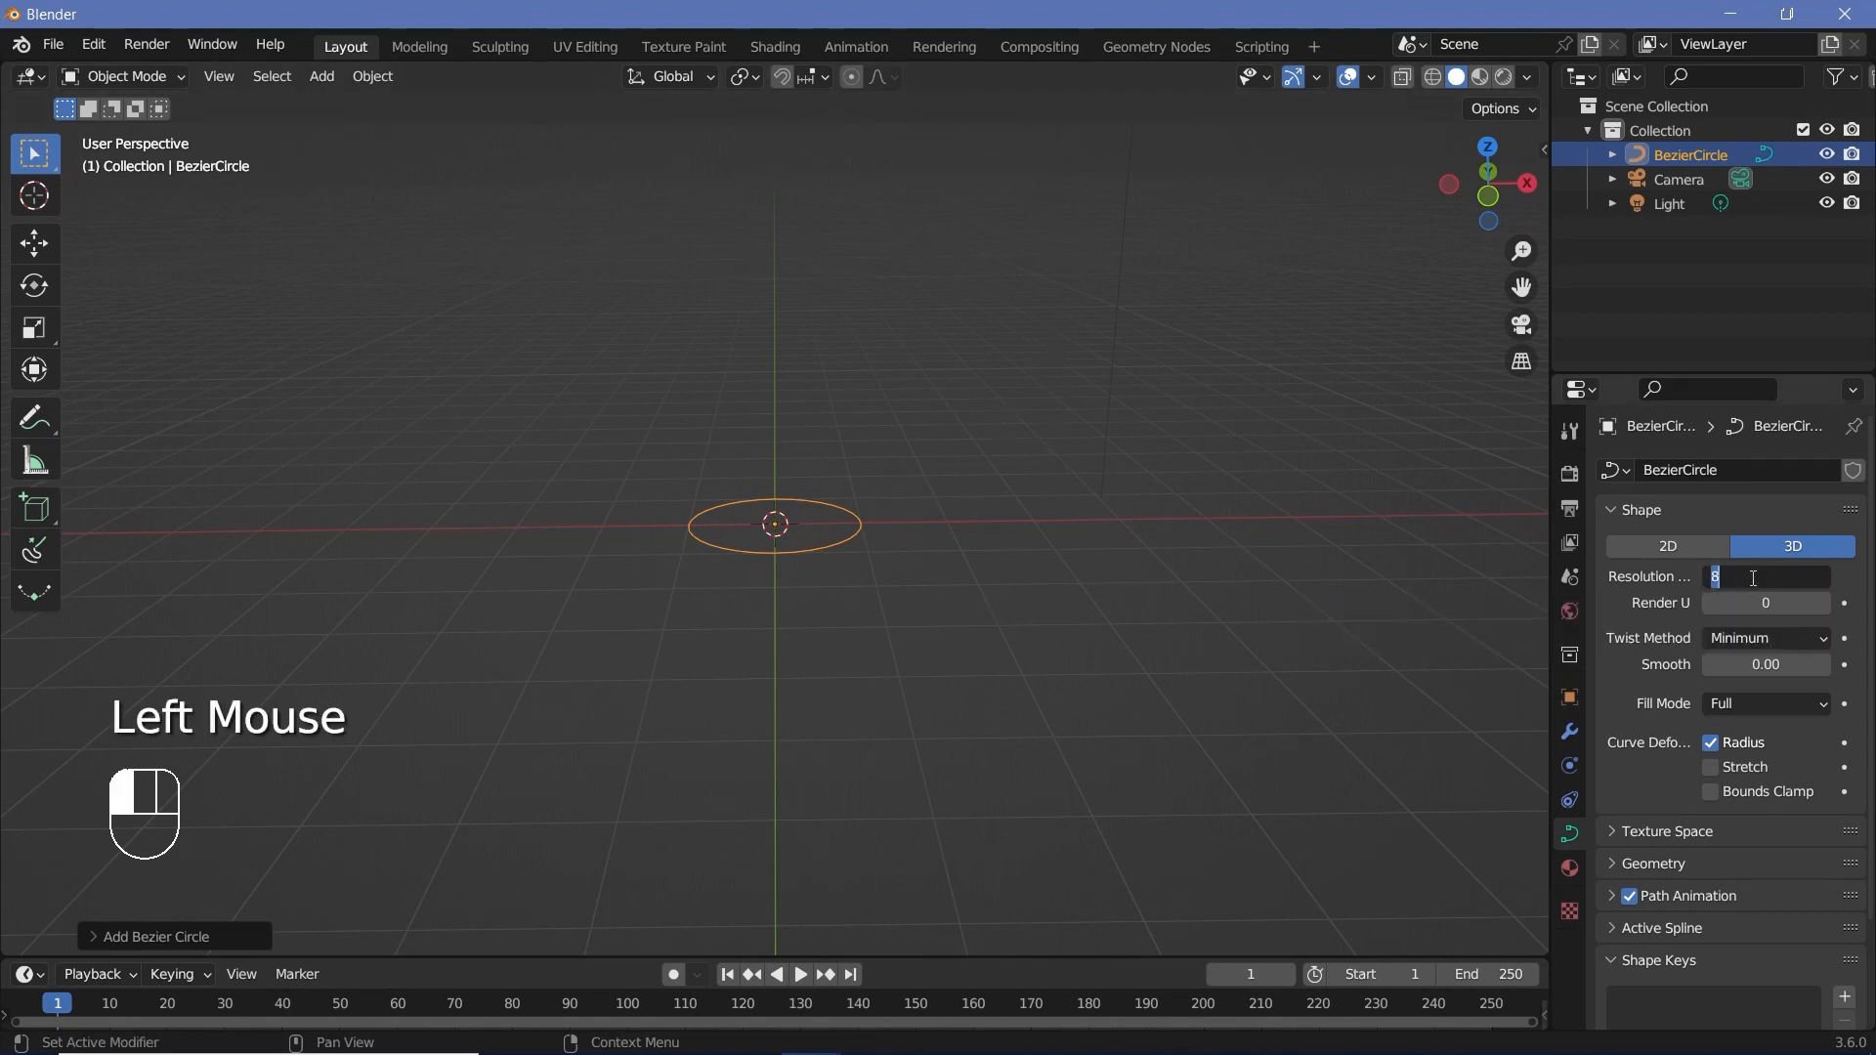
pyautogui.write('64')
pyautogui.press('Return')
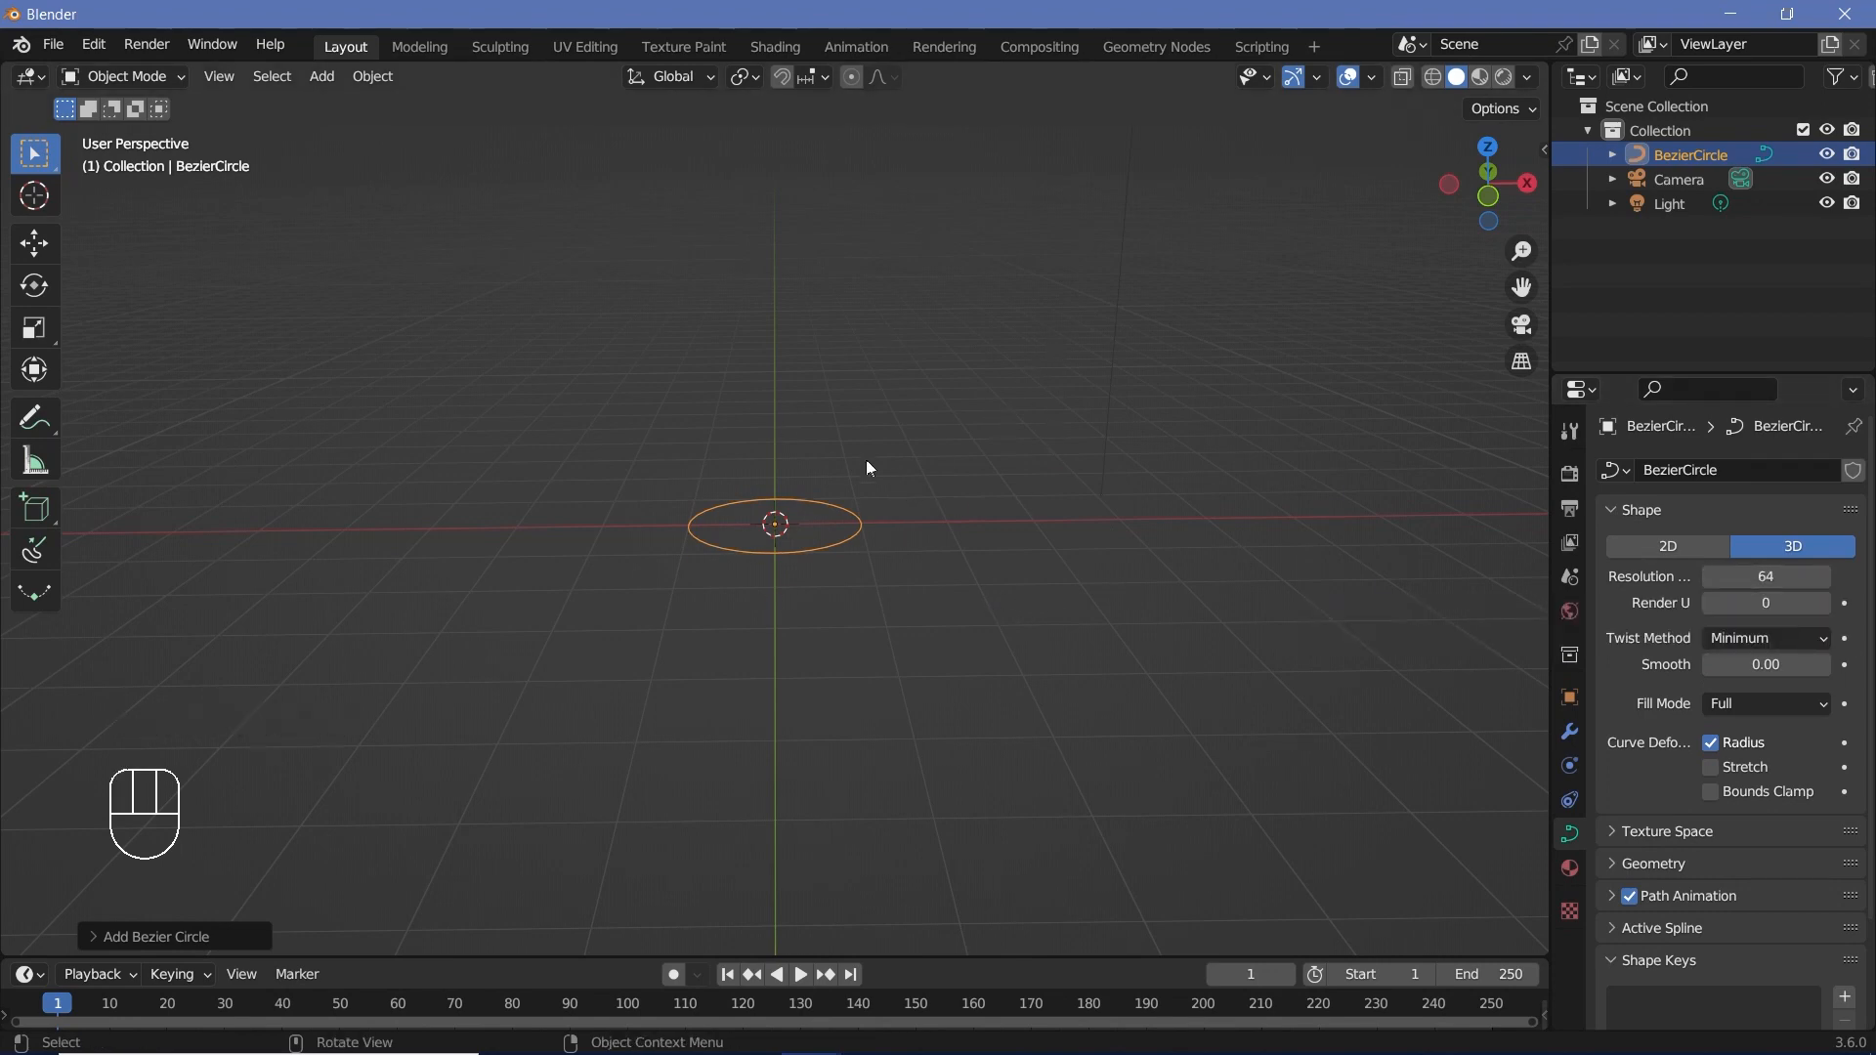
pyautogui.press('r')
pyautogui.press('x')
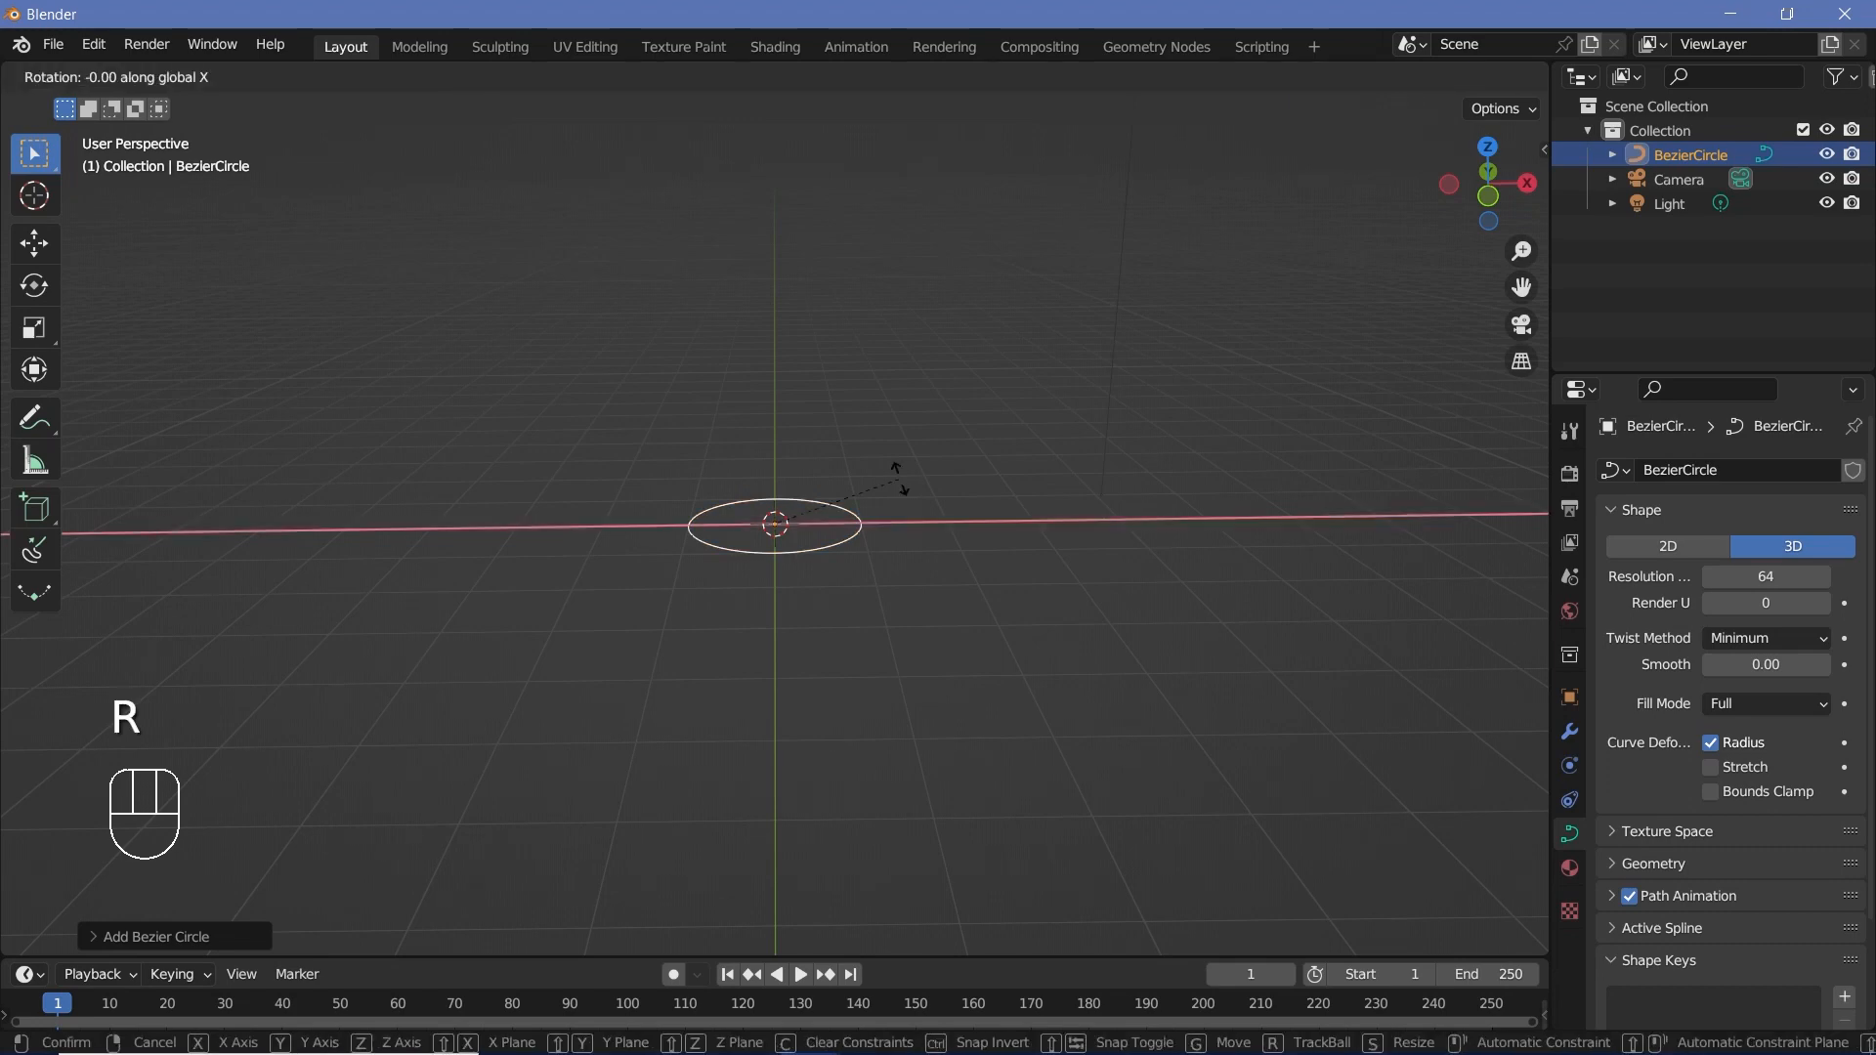
pyautogui.press('Return')
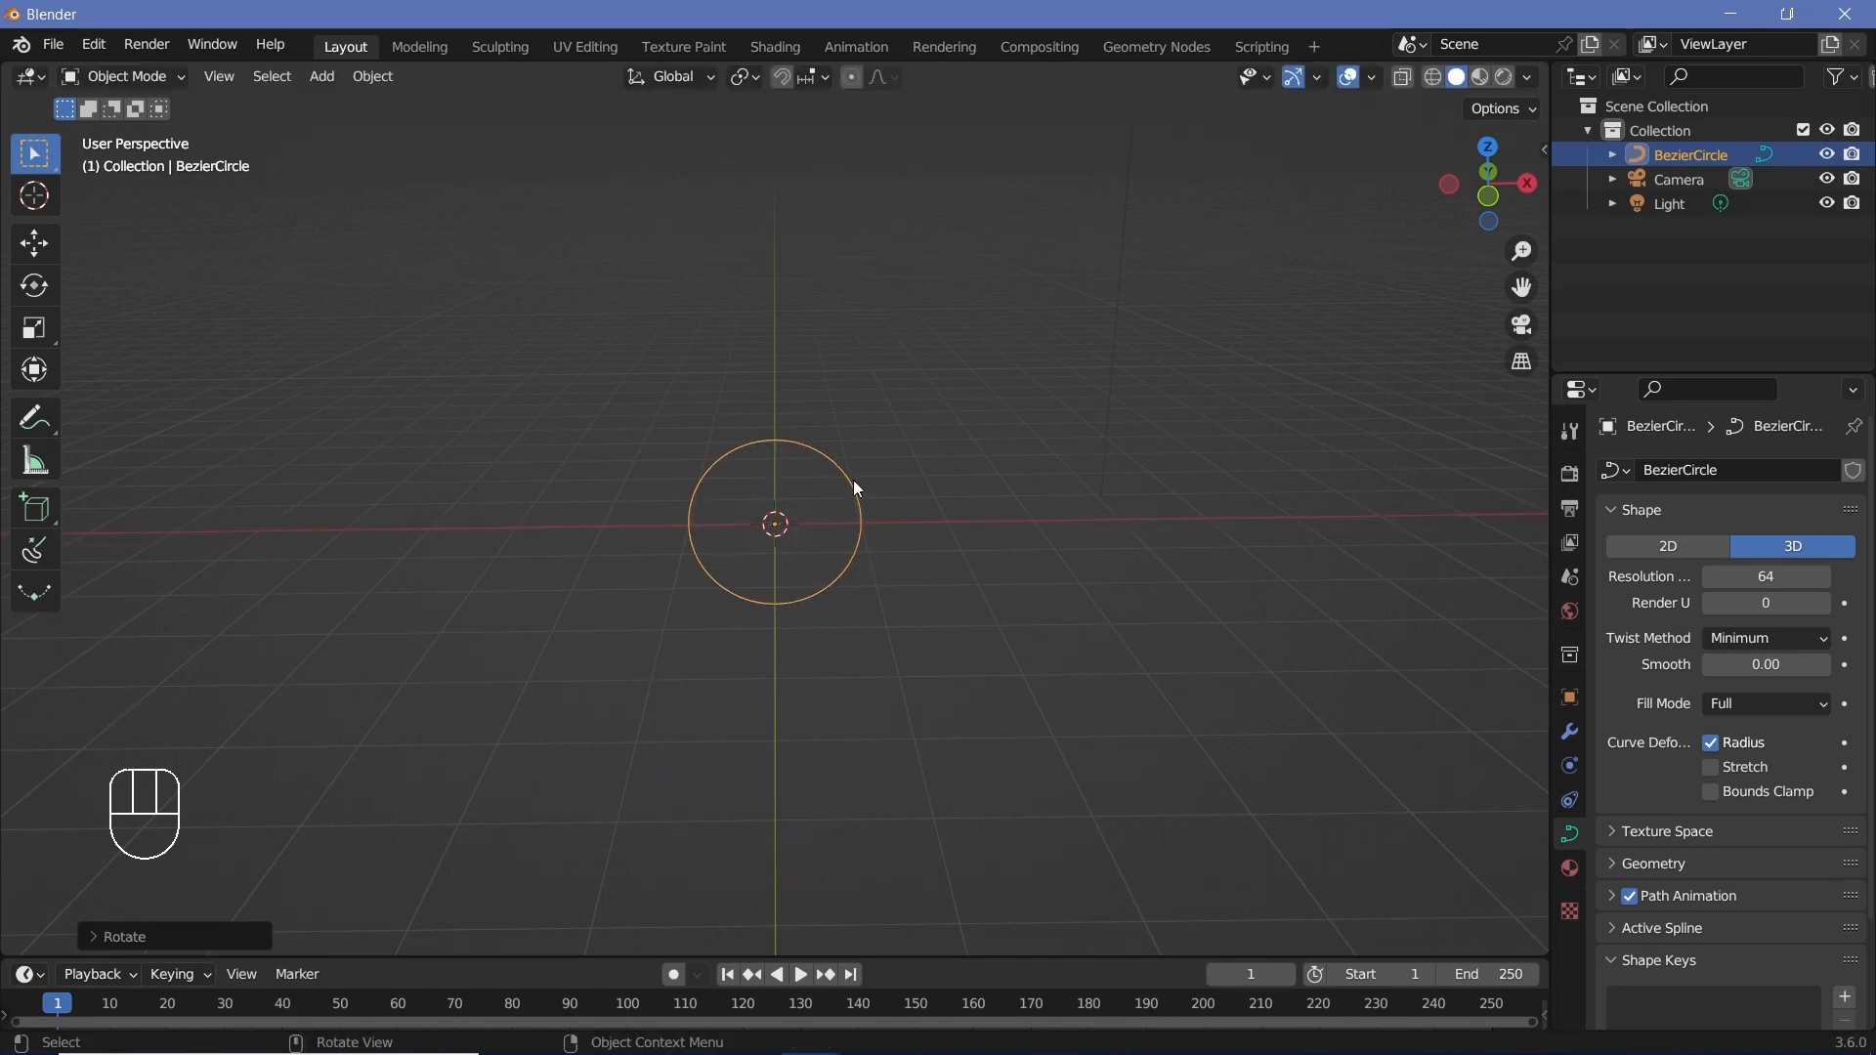
# - Give the circle a round bevel with a depth of 0.45 m
pyautogui.click(1614, 866)
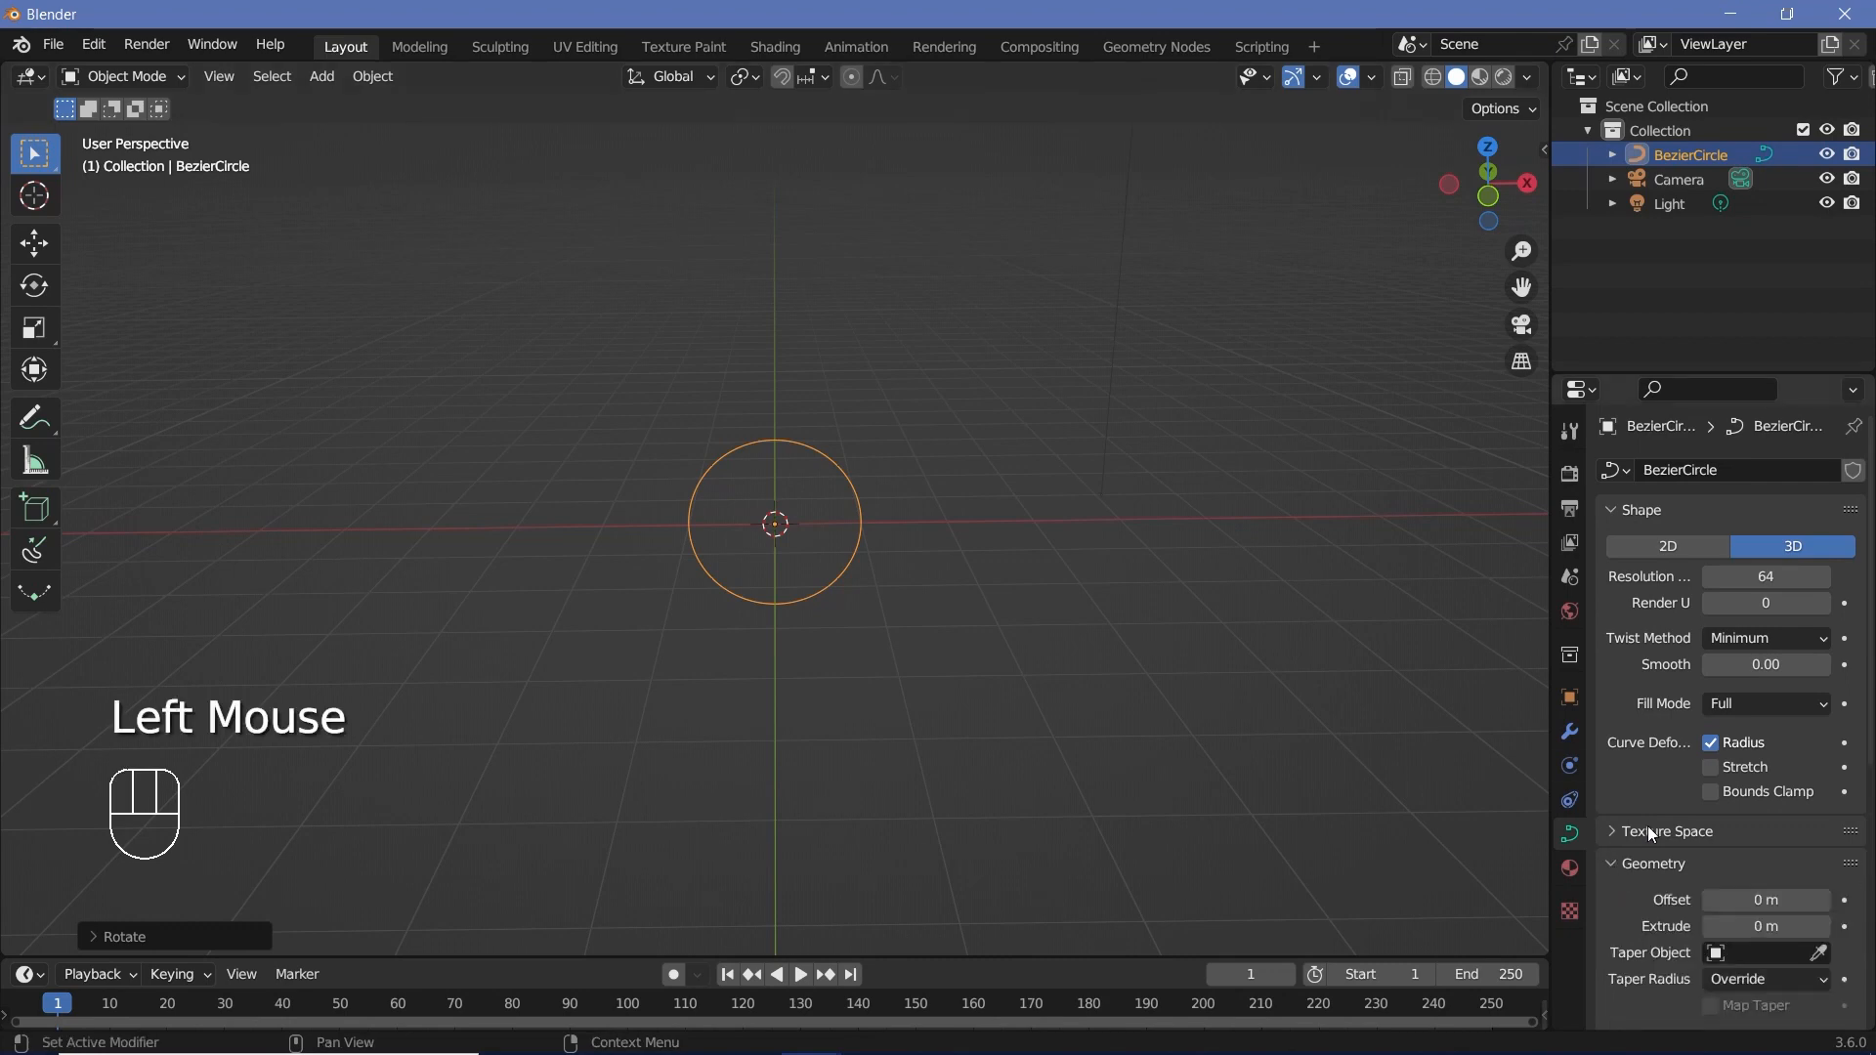
pyautogui.scroll(-4, 1651, 836)
pyautogui.keyDown('shift'); pyautogui.moveTo(1749, 915); pyautogui.dragTo(1797, 915); pyautogui.keyUp('shift')
pyautogui.keyDown('shift'); pyautogui.click(1763, 914); pyautogui.keyUp('shift')
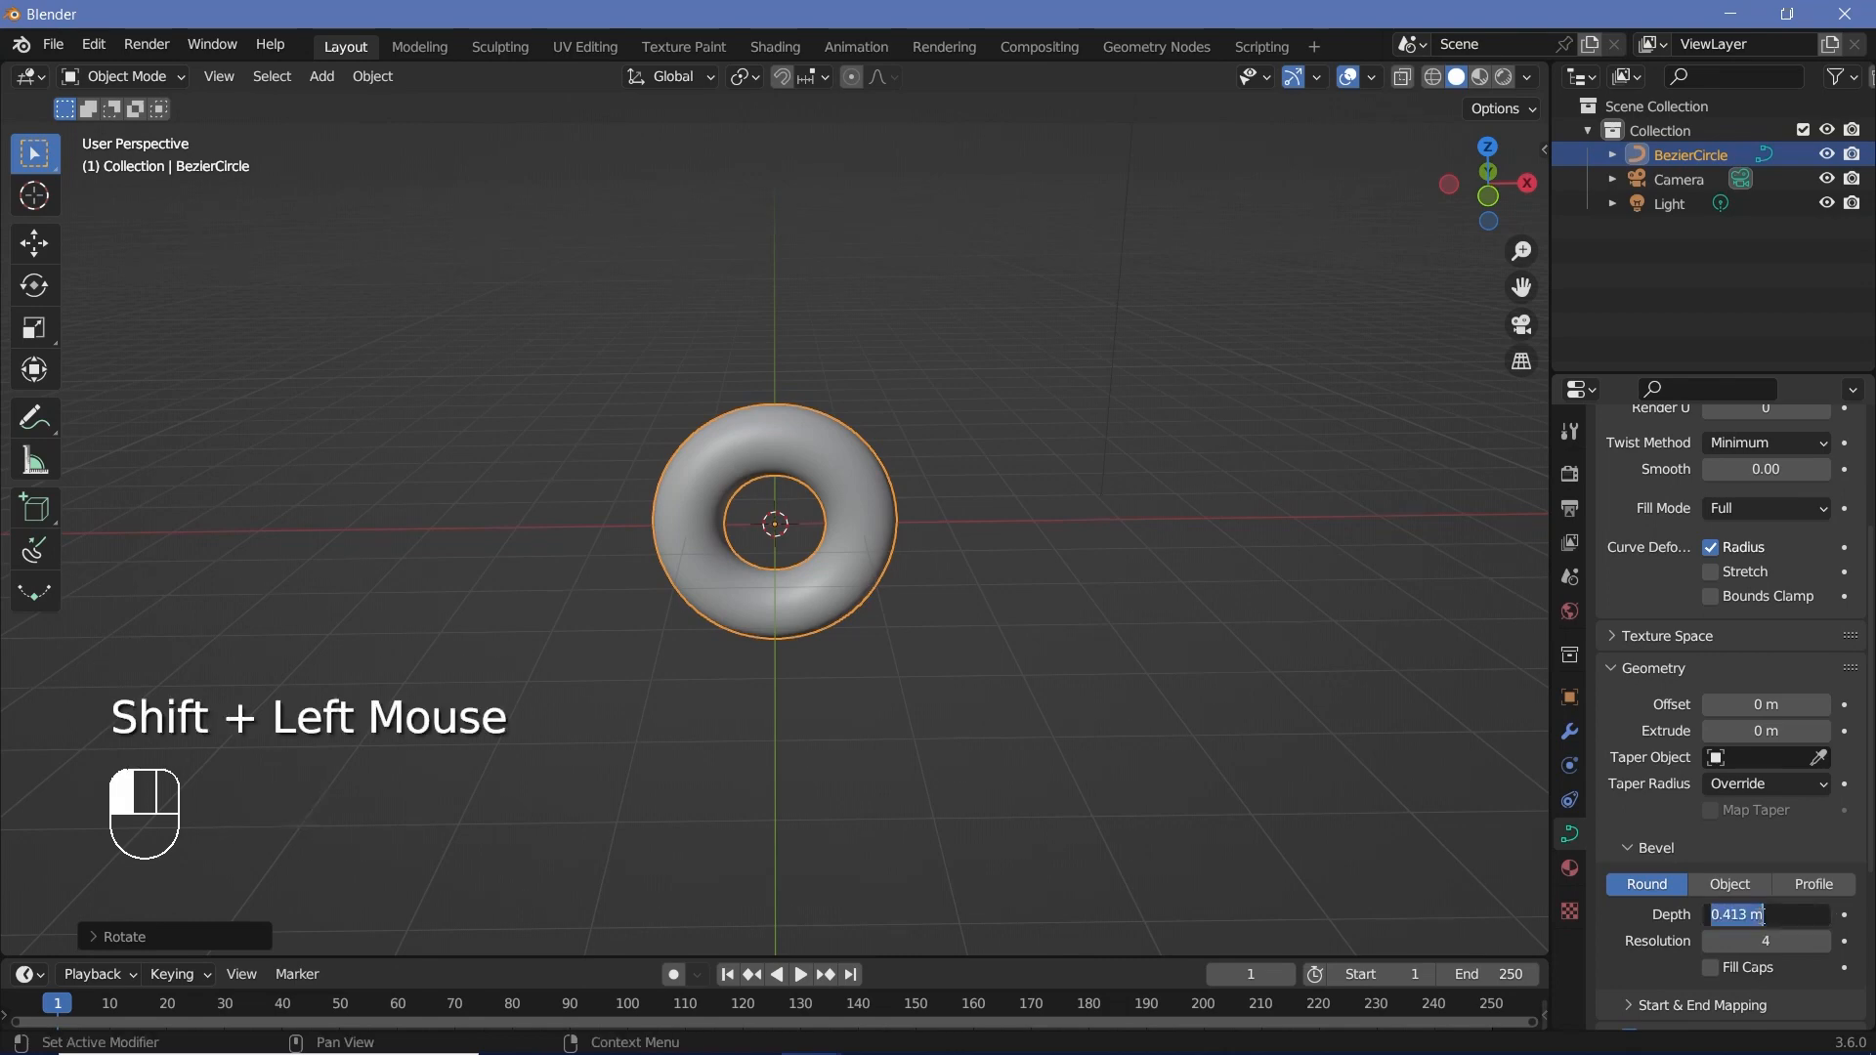
pyautogui.write('0.45')
pyautogui.press('Return')
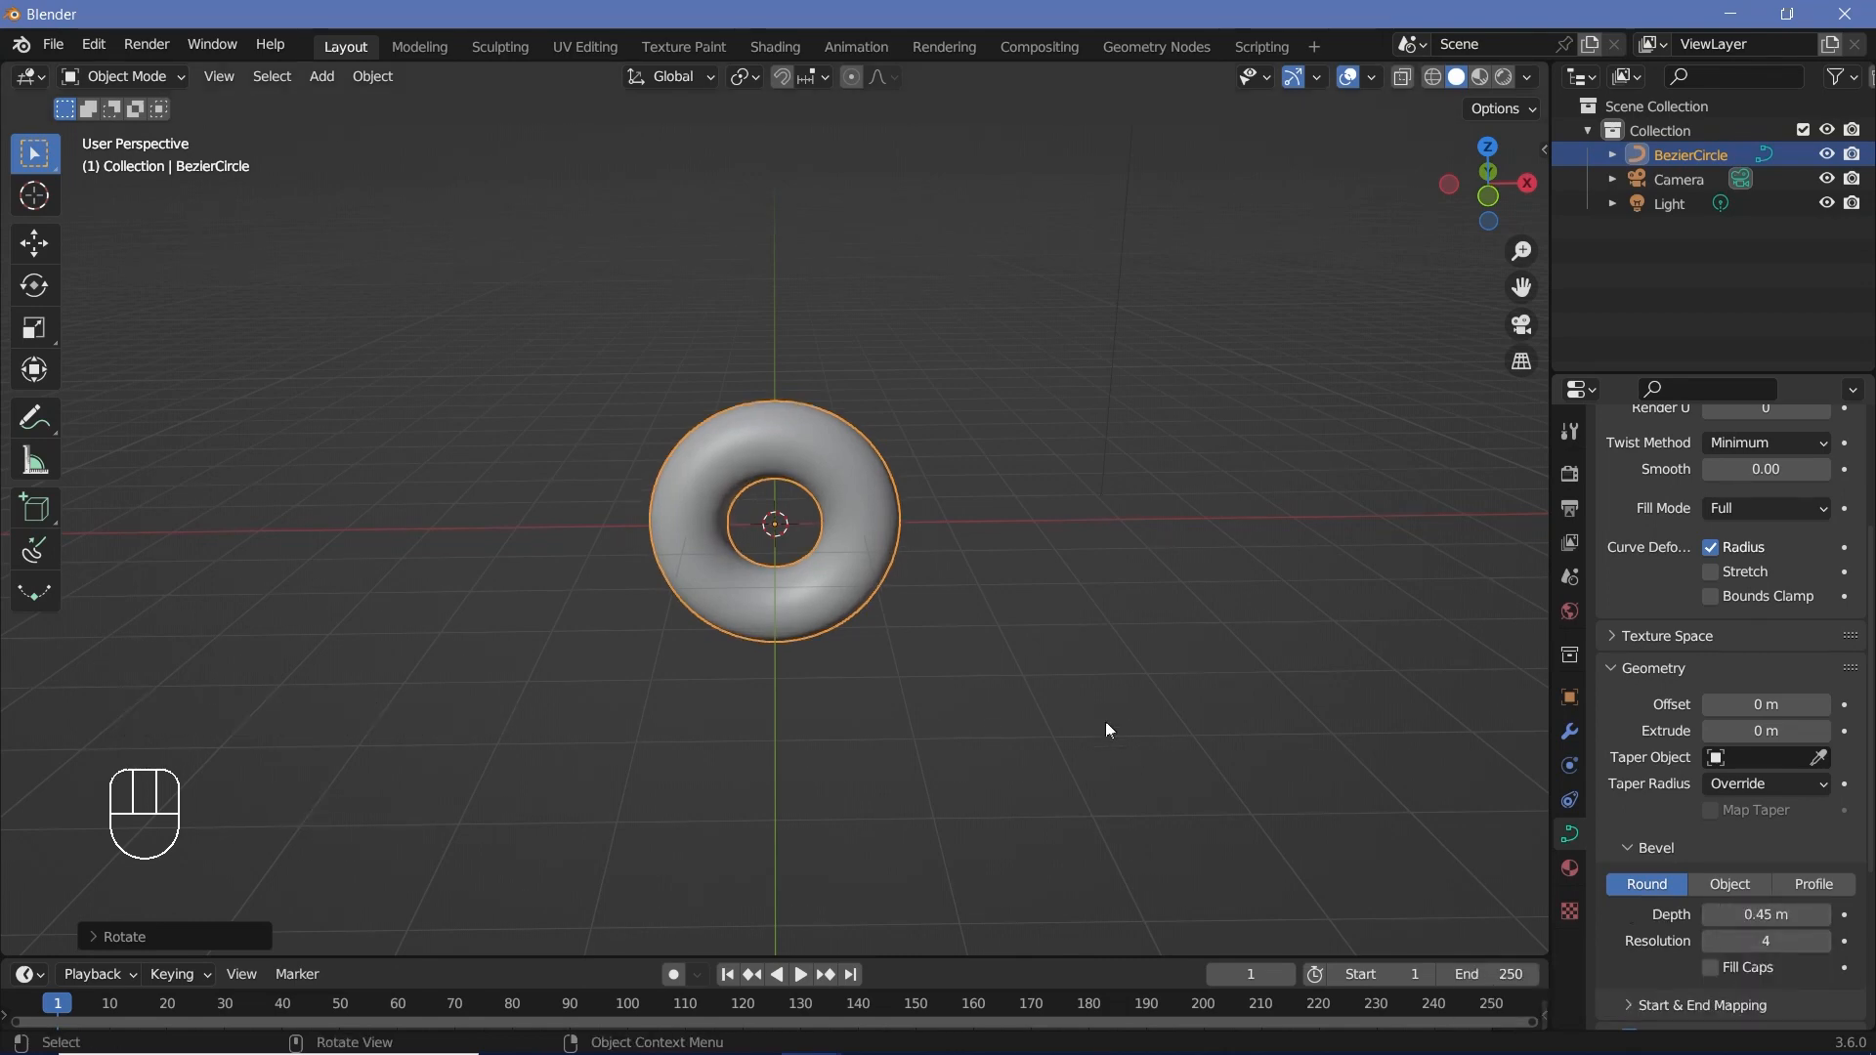
# - Set the round bevel's resolution to 32 to smooth the ring's cross-section
pyautogui.moveTo(1105, 729); pyautogui.dragTo(850, 395, button='middle')
pyautogui.scroll(3, 993, 544)
pyautogui.scroll(2, 850, 396)
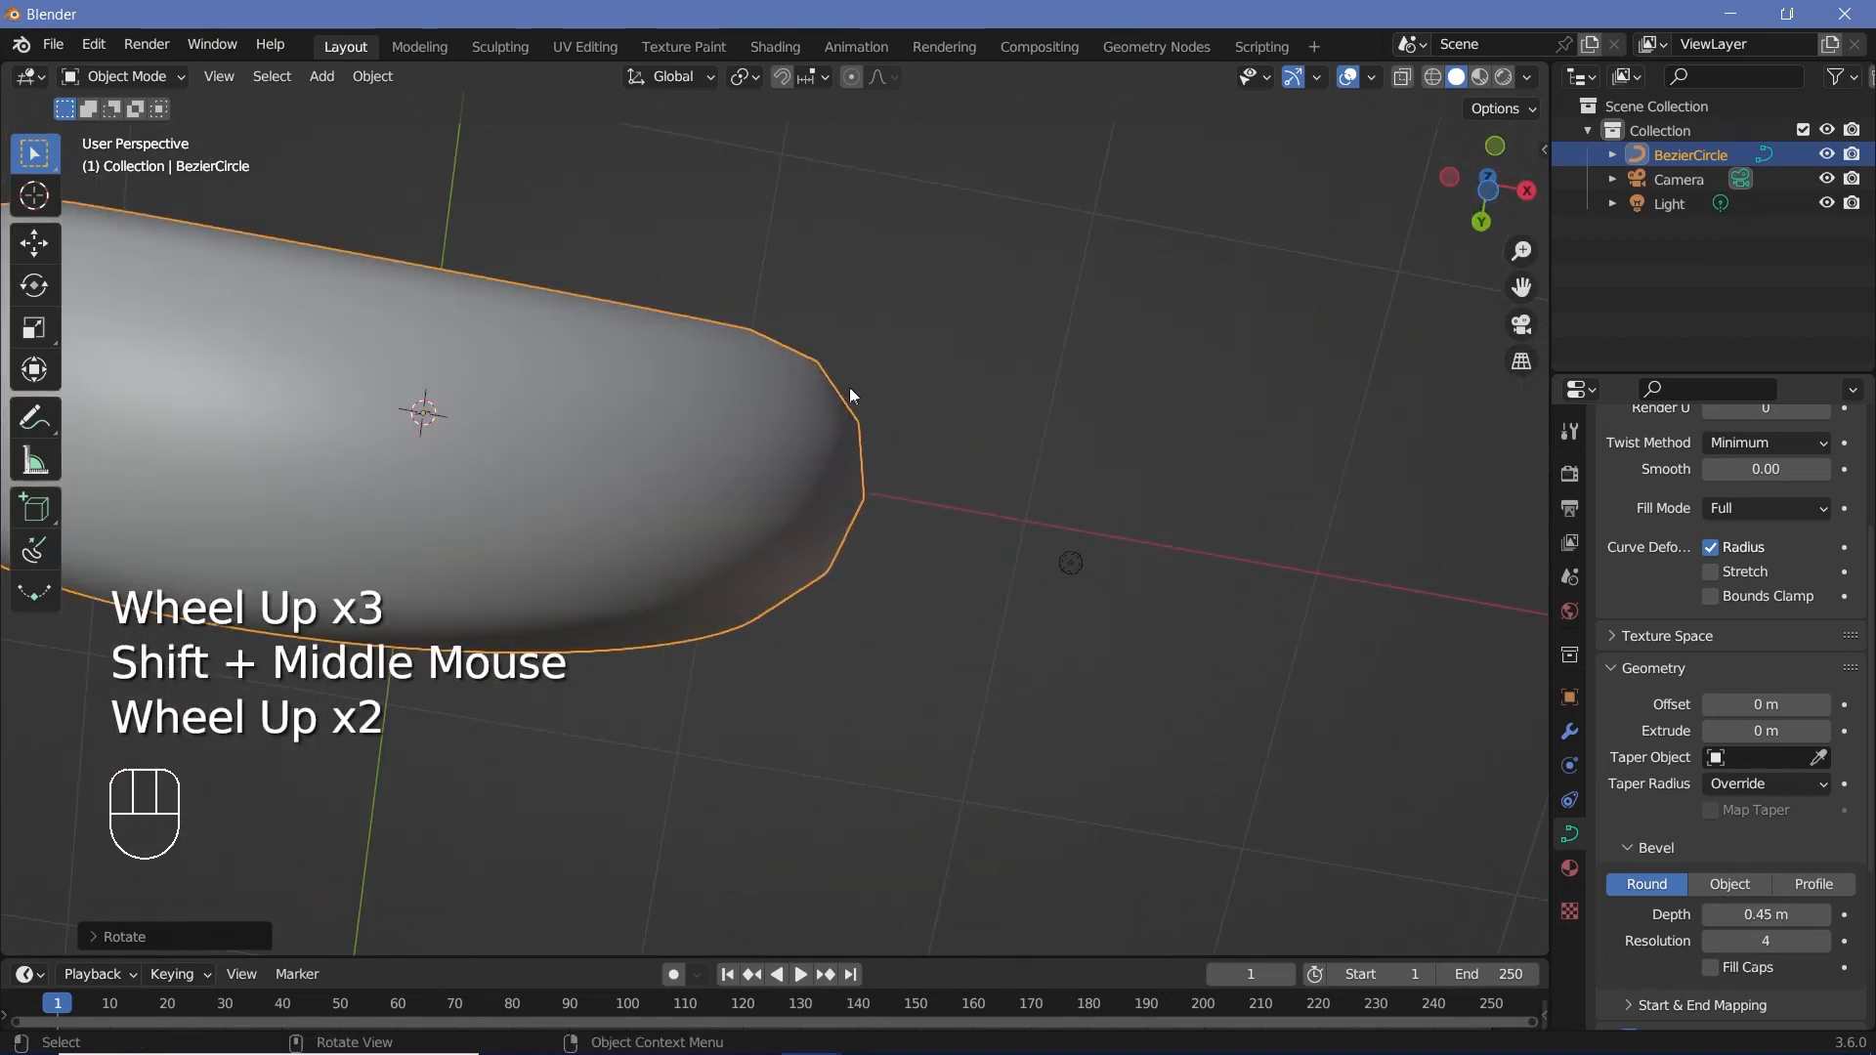
pyautogui.moveTo(1743, 941); pyautogui.dragTo(1857, 941)
pyautogui.scroll(-3, 812, 619)
pyautogui.moveTo(812, 619); pyautogui.dragTo(876, 614, button='middle')
pyautogui.scroll(-2, 877, 614)
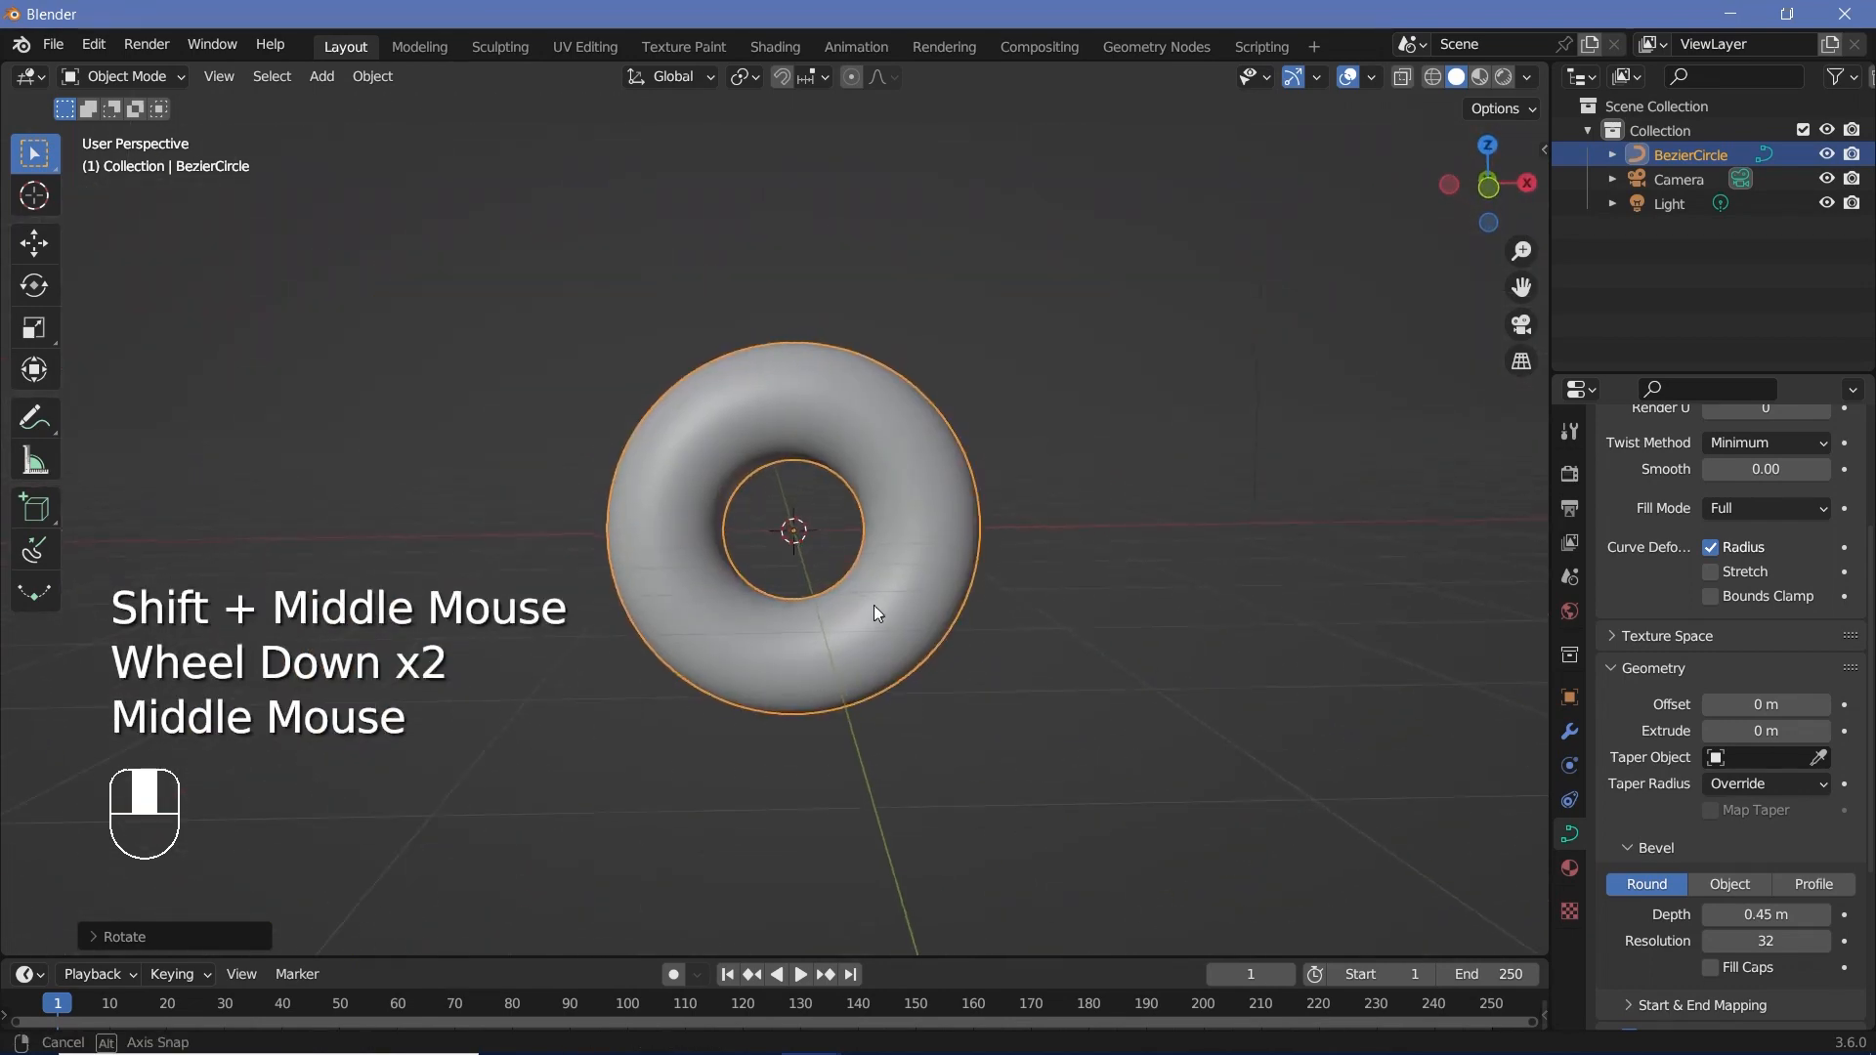
pyautogui.keyDown('shift'); pyautogui.moveTo(1207, 503); pyautogui.dragTo(987, 519, button='middle'); pyautogui.keyUp('shift')
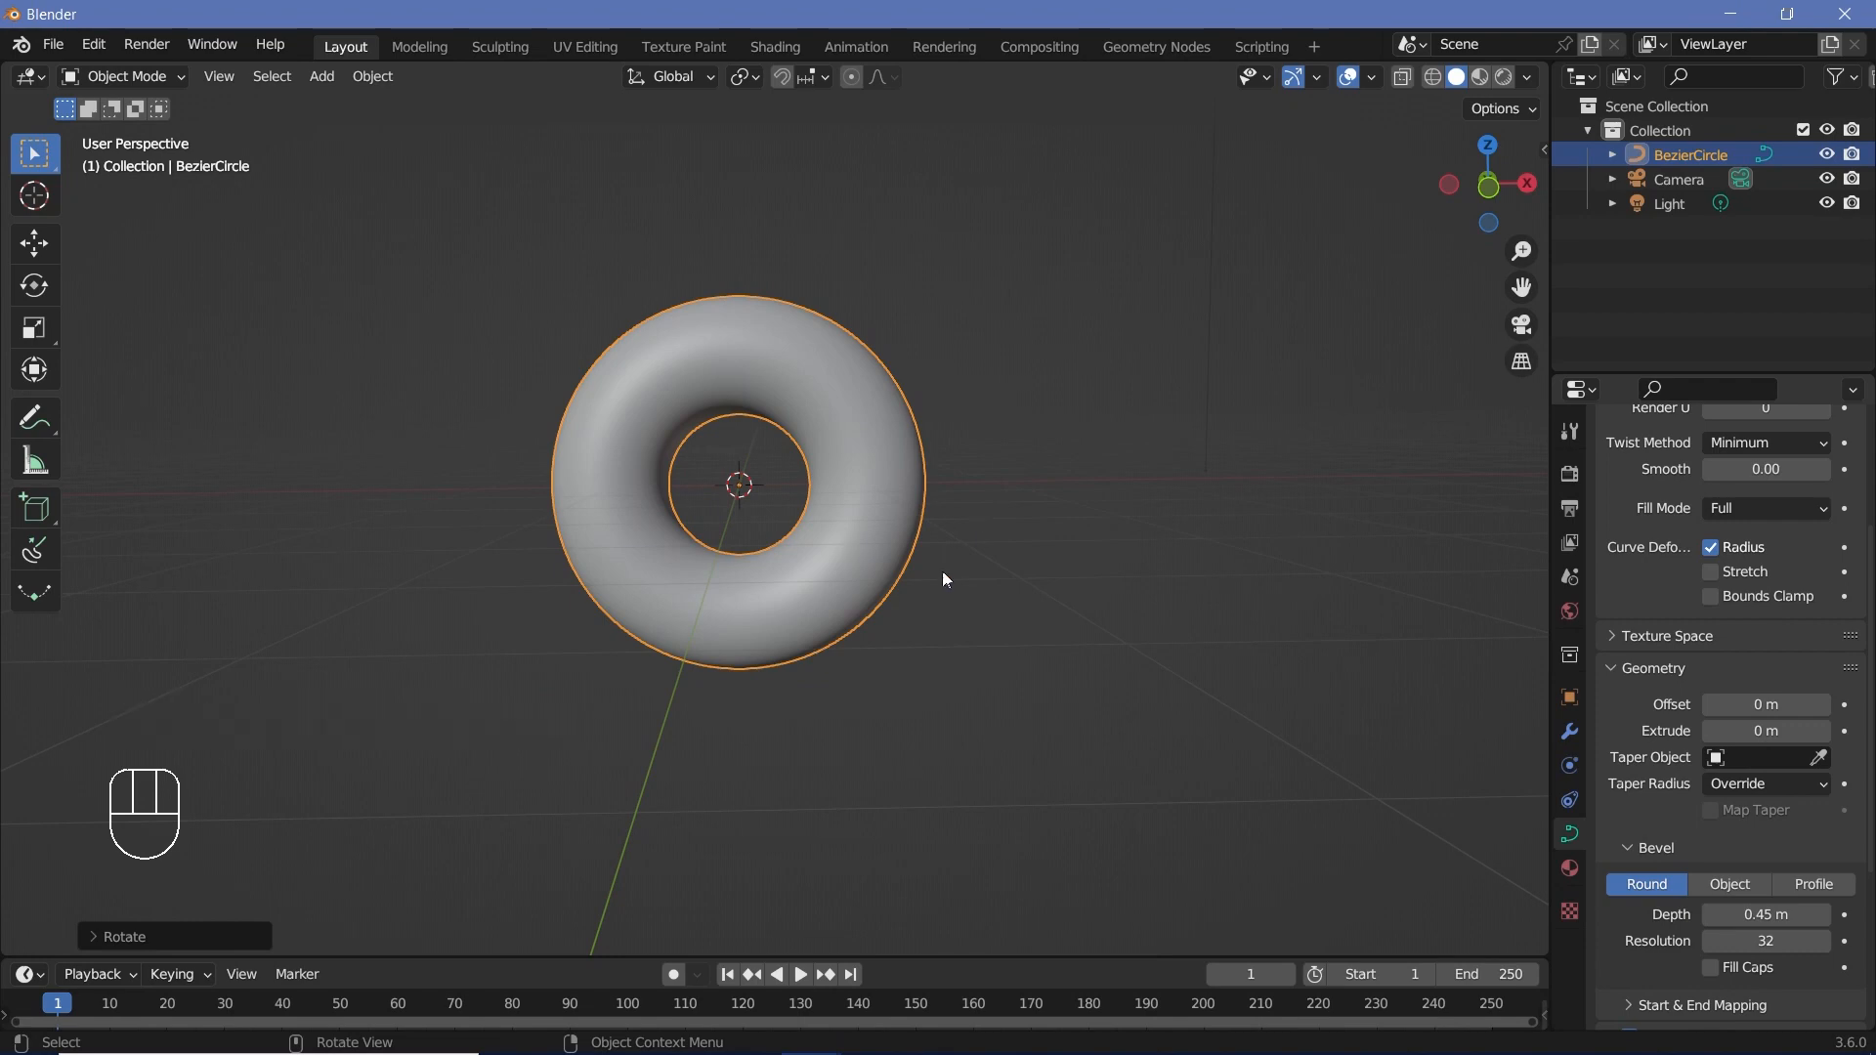
# - Add a Simple Deform modifier to the bevelled circle
pyautogui.click(1570, 735)
pyautogui.click(1678, 472)
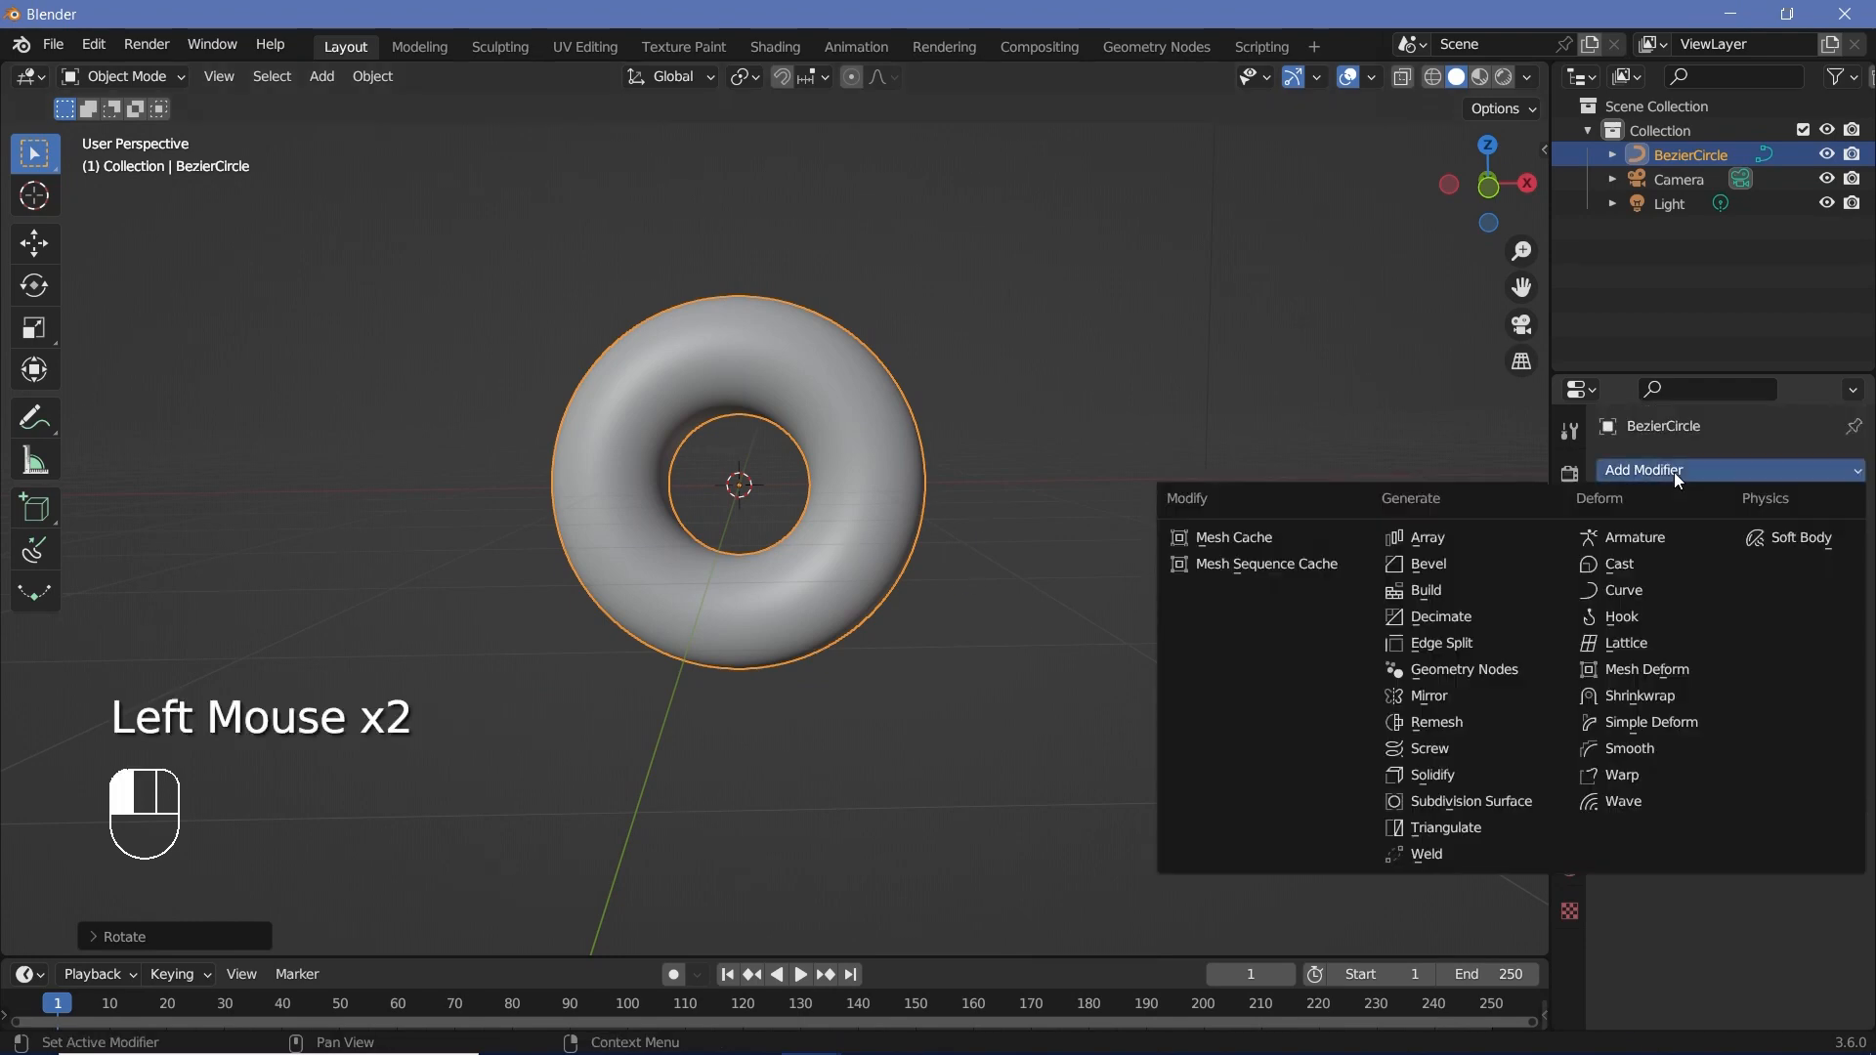
pyautogui.click(1642, 722)
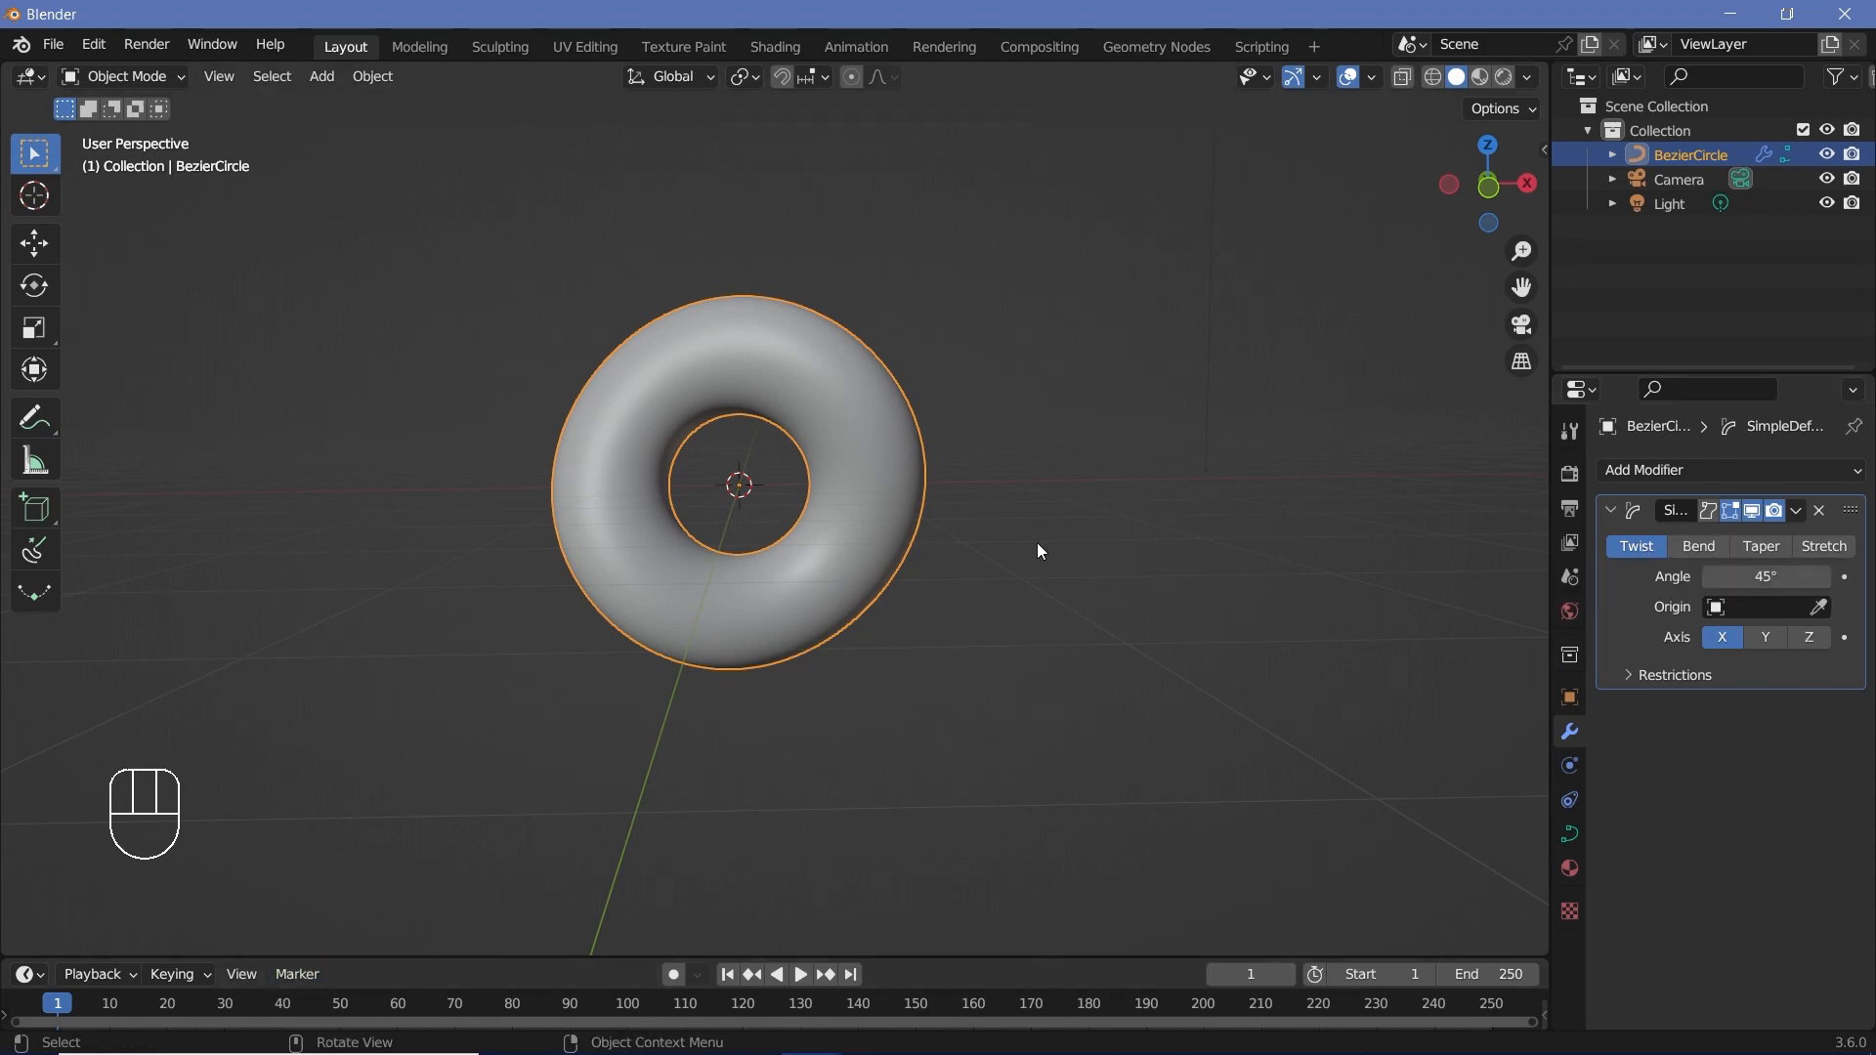
# - Keyframe the modifier's twist angle at 90° on frame 0
pyautogui.press('Left')
pyautogui.moveTo(1036, 542); pyautogui.dragTo(703, 488, button='middle')
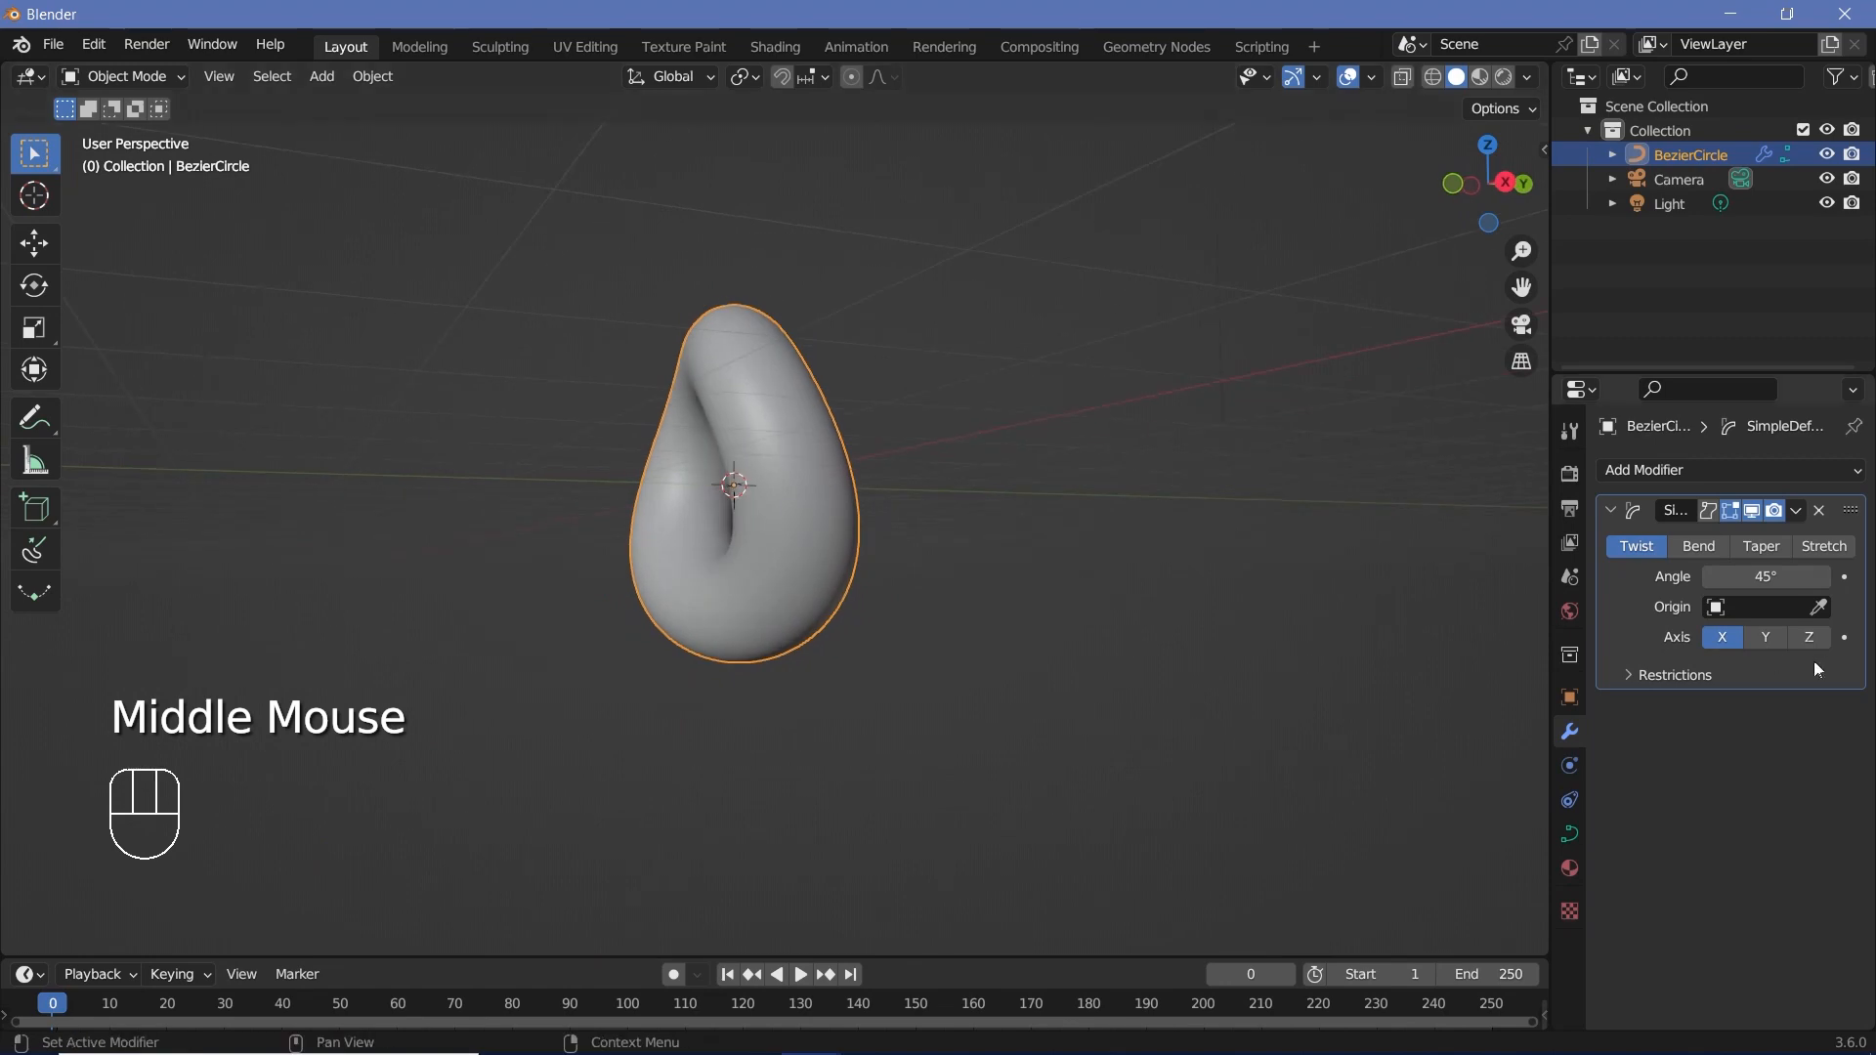
pyautogui.moveTo(1765, 576); pyautogui.dragTo(1808, 576)
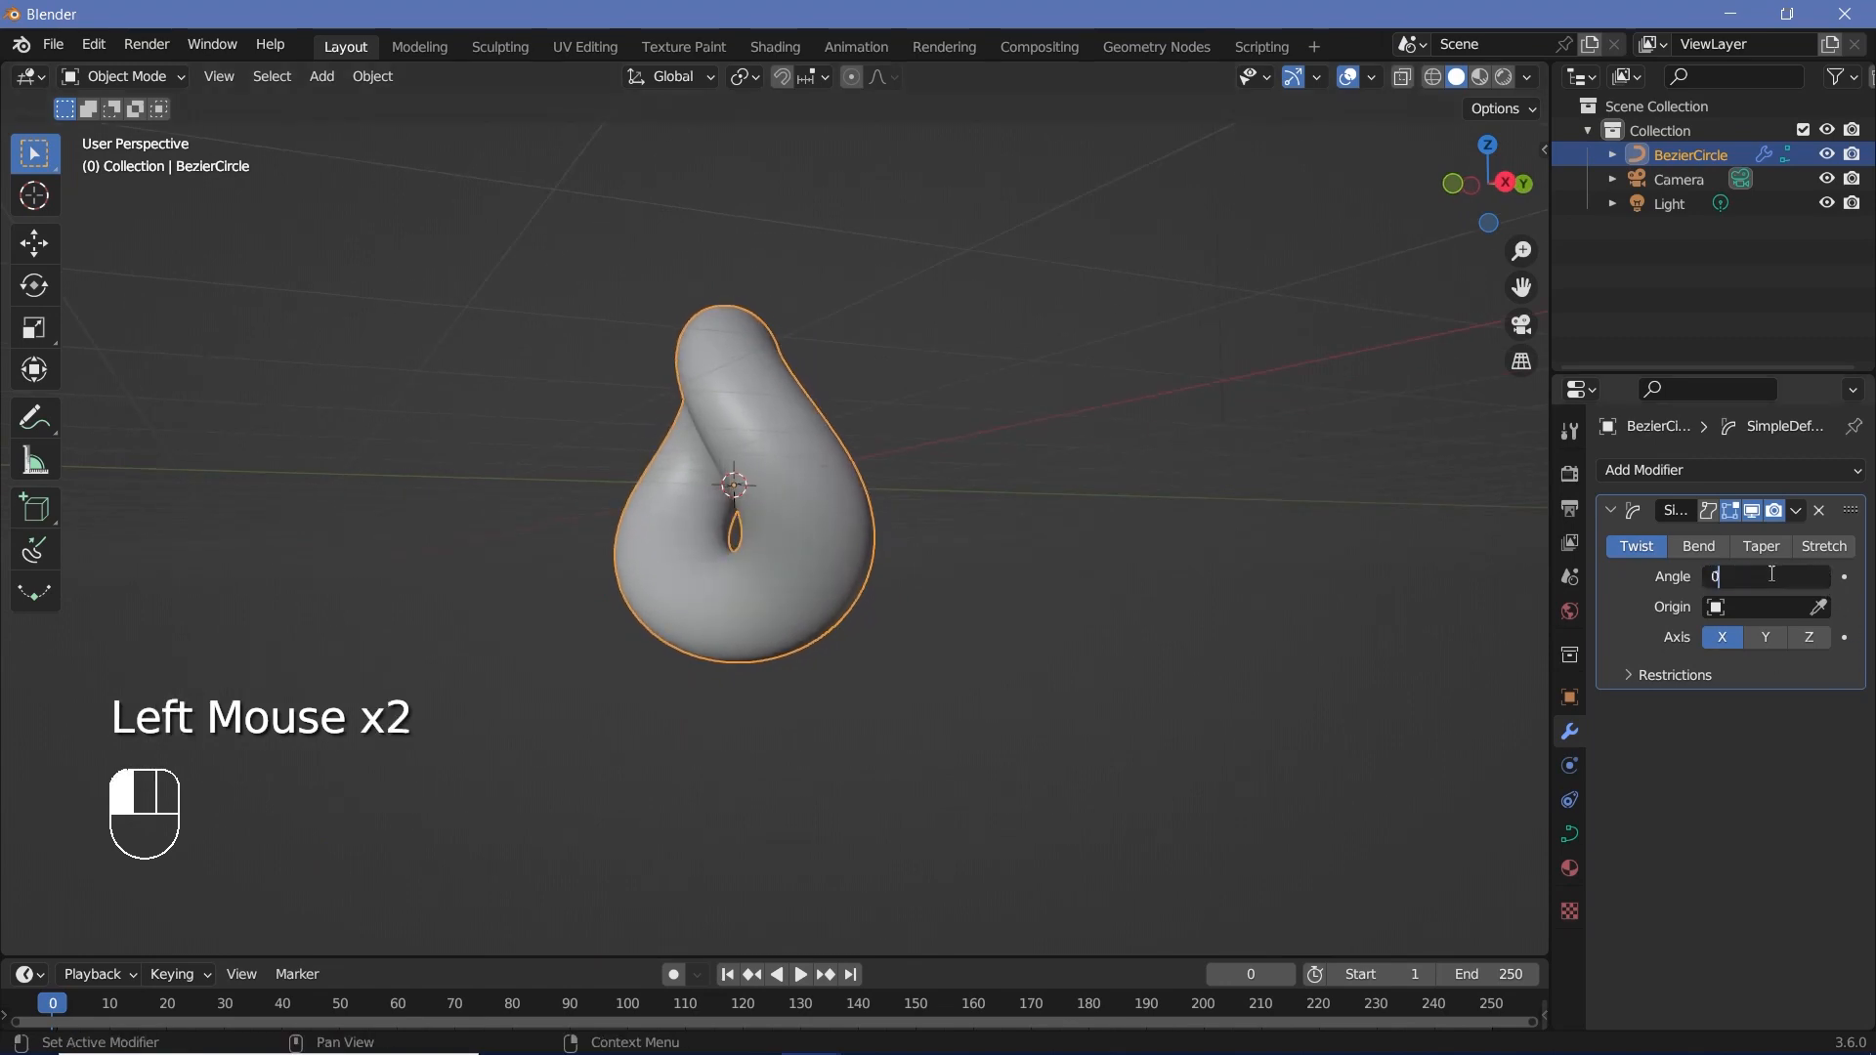
pyautogui.write('0')
pyautogui.press('Return')
pyautogui.press('i')
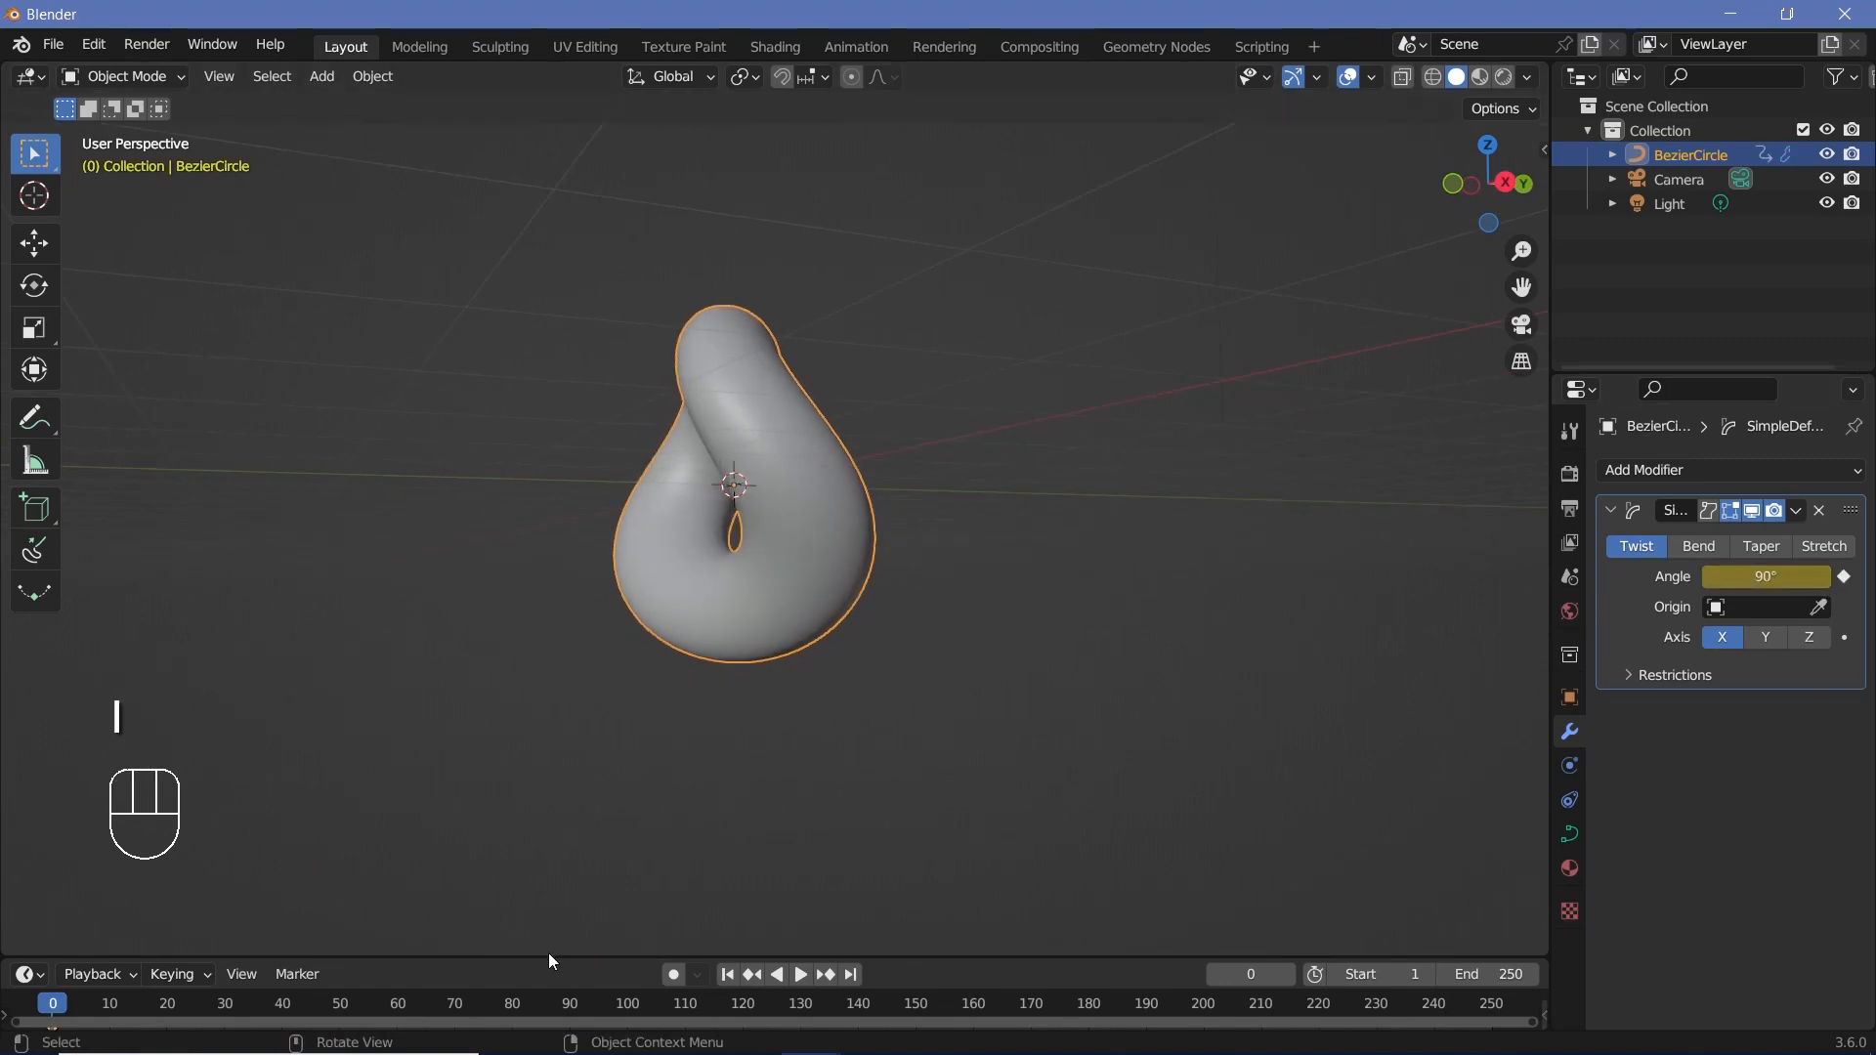
# - Enlarge the timeline and keyframe the twist angle at -90° on frame 15
pyautogui.moveTo(548, 956); pyautogui.dragTo(548, 855)
pyautogui.moveTo(139, 917); pyautogui.dragTo(140, 915)
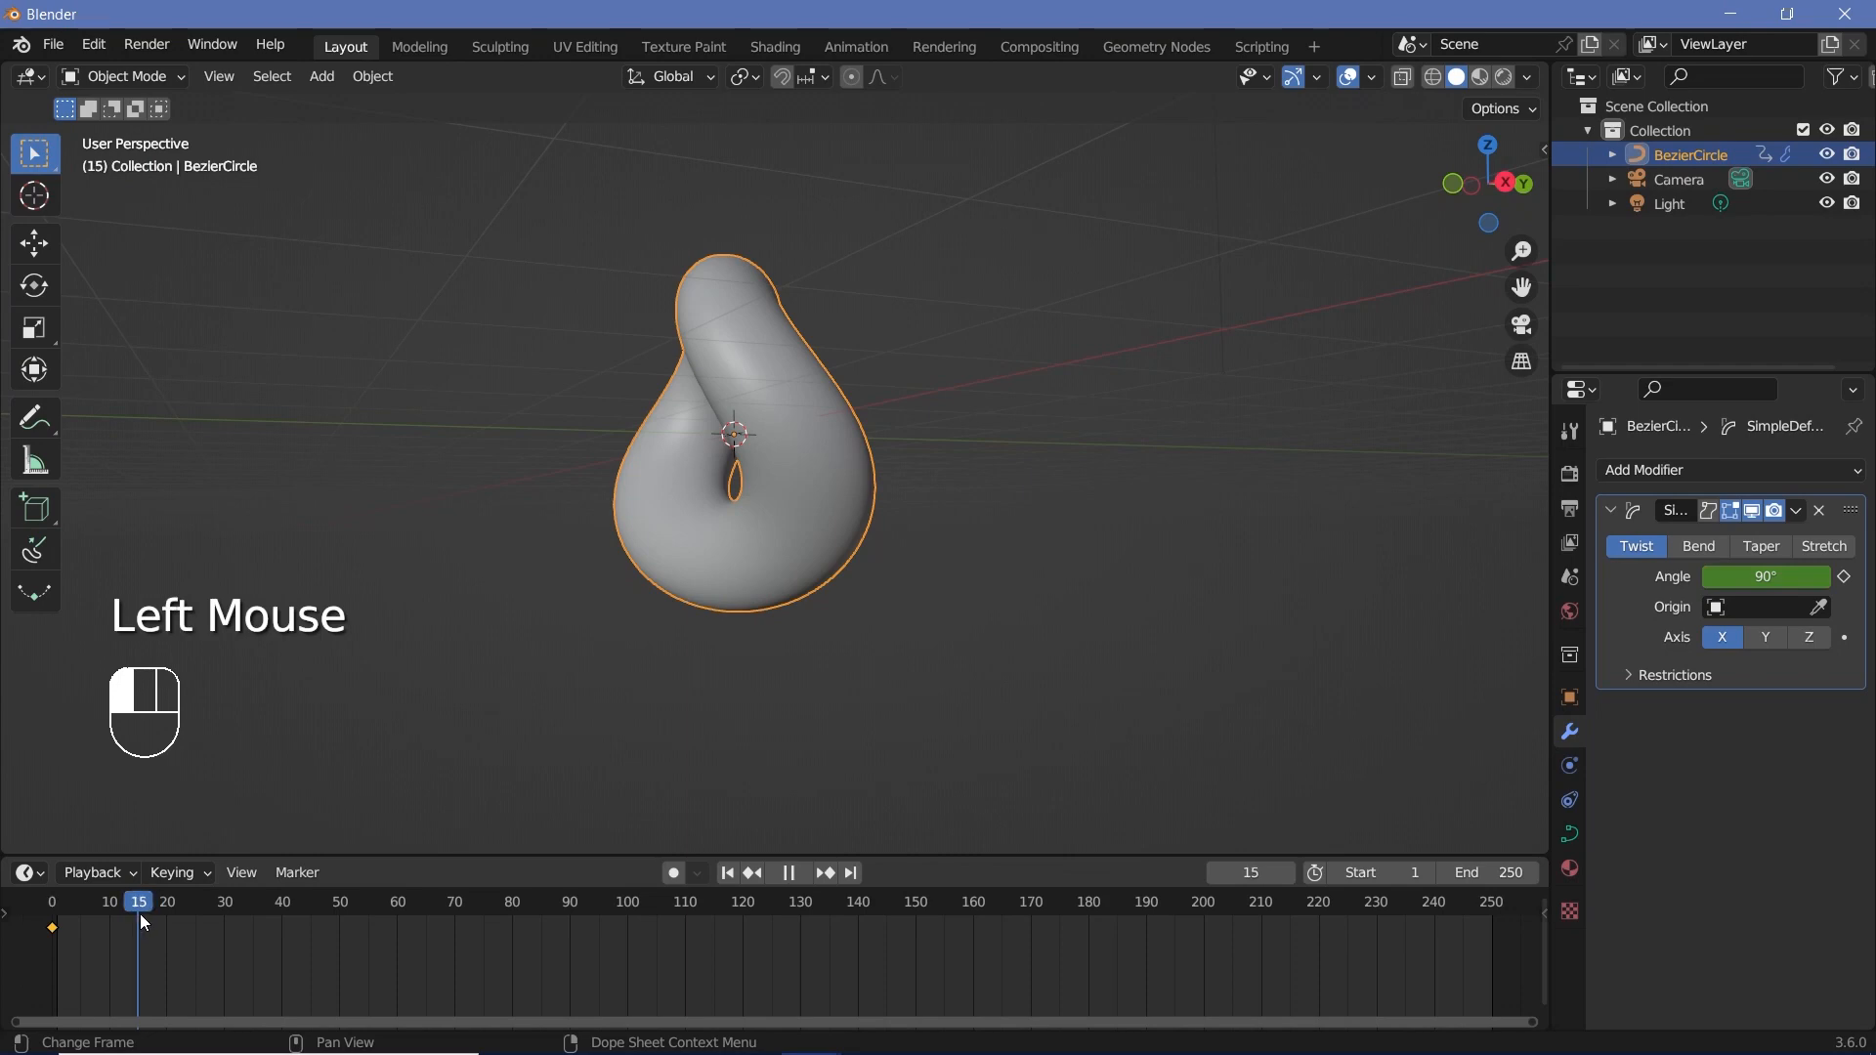
pyautogui.doubleClick(1758, 574)
pyautogui.write('-90')
pyautogui.press('Return')
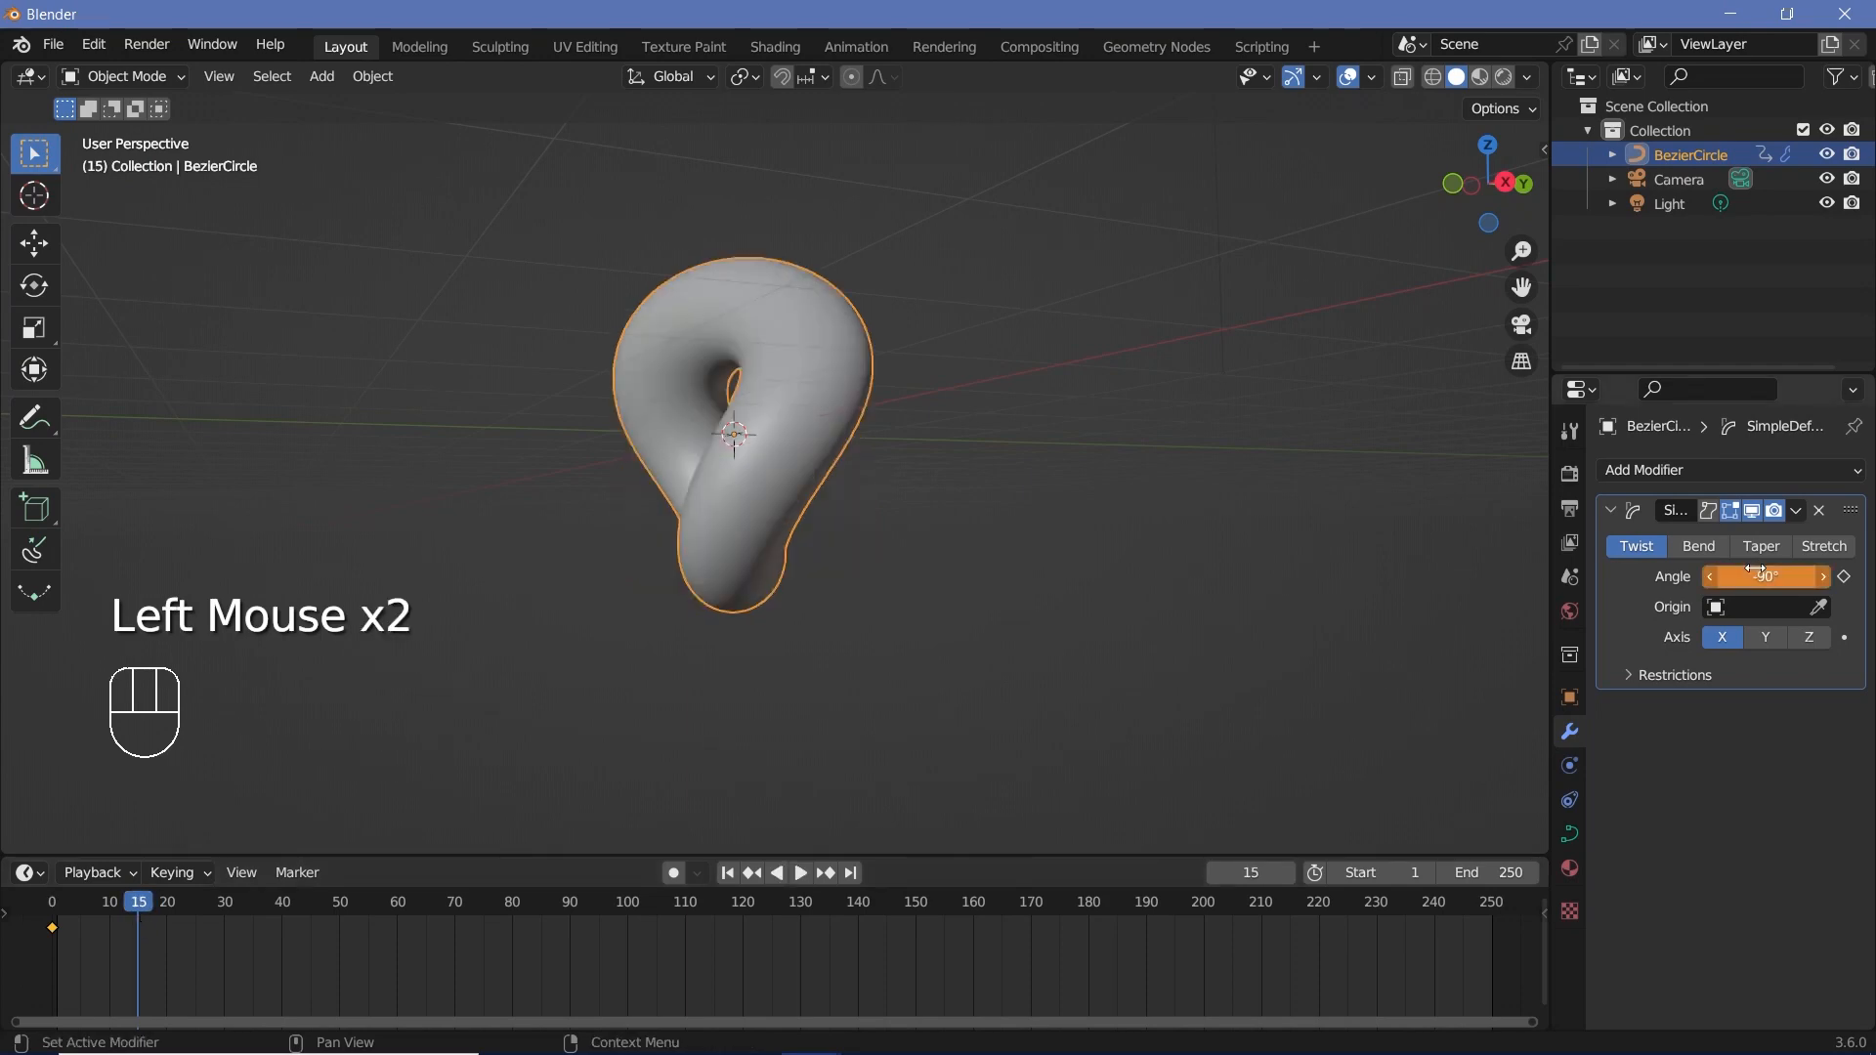
pyautogui.press('i')
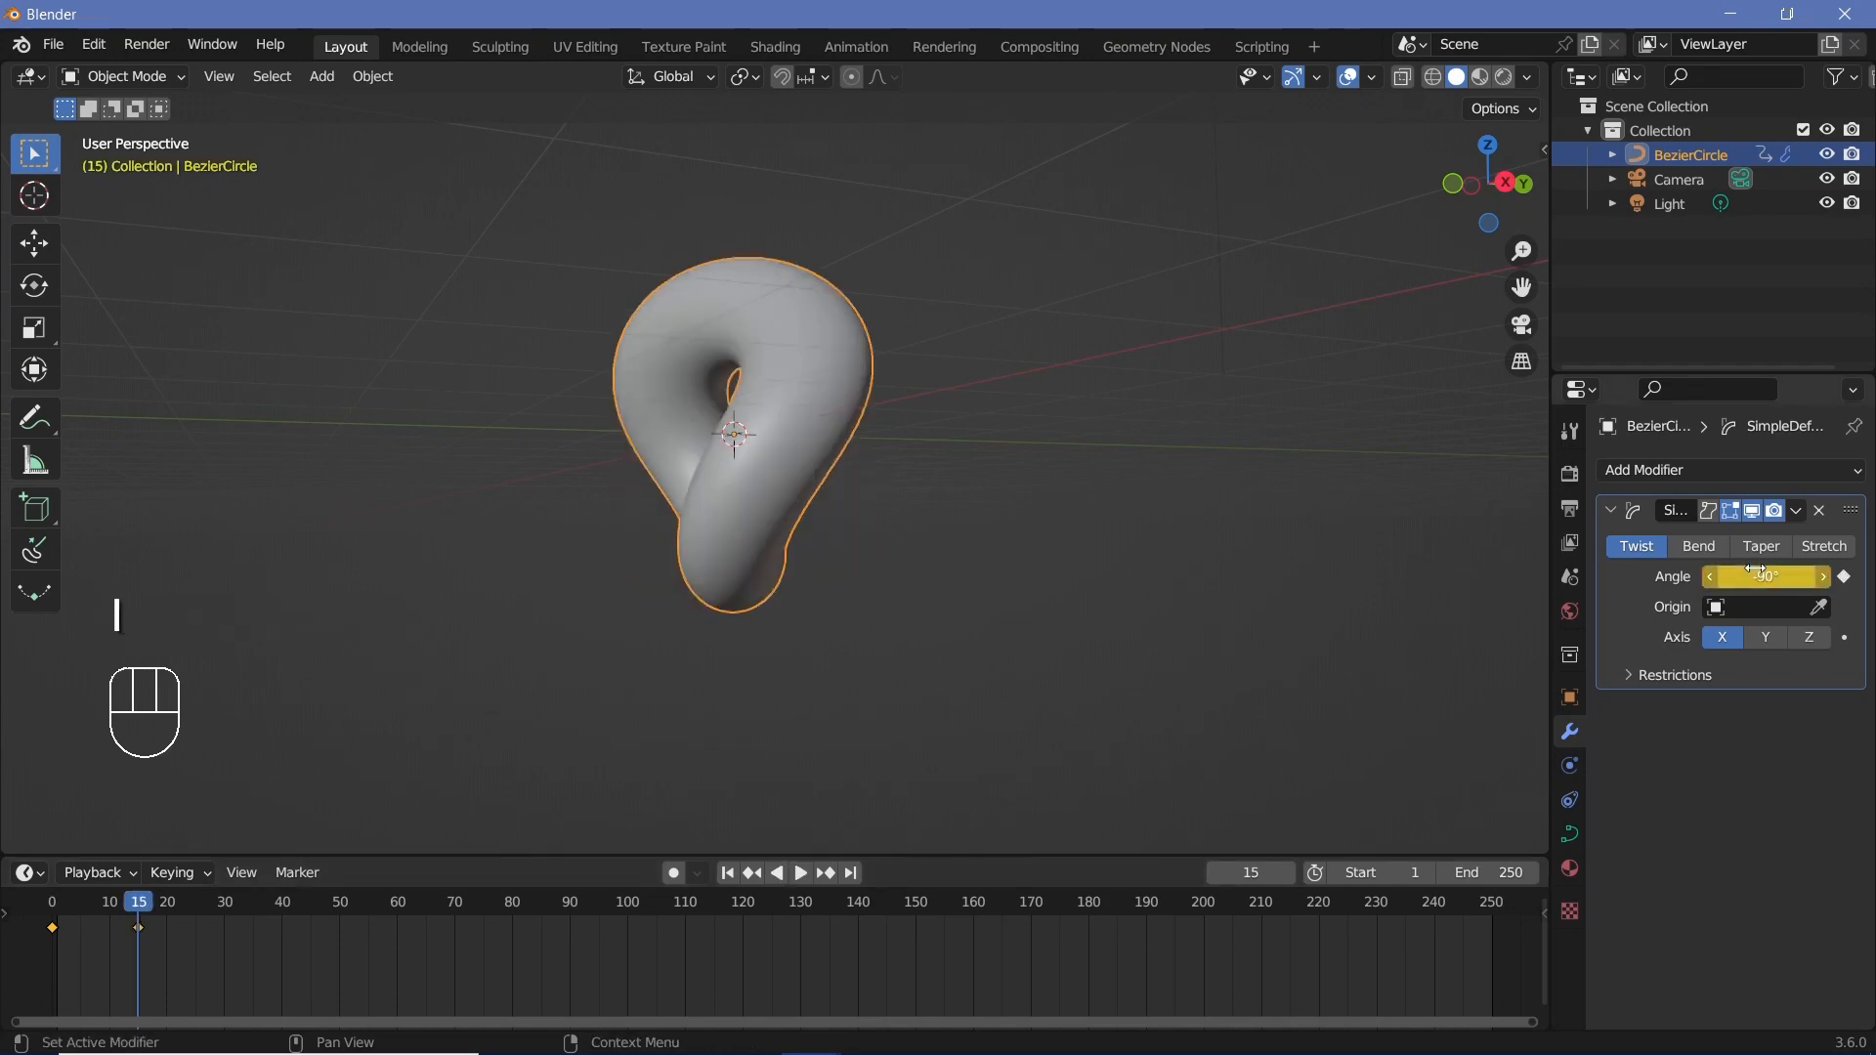
# - Duplicate the frame 0 keyframe to frame 30 and play back the twist animation from the start
pyautogui.click(223, 902)
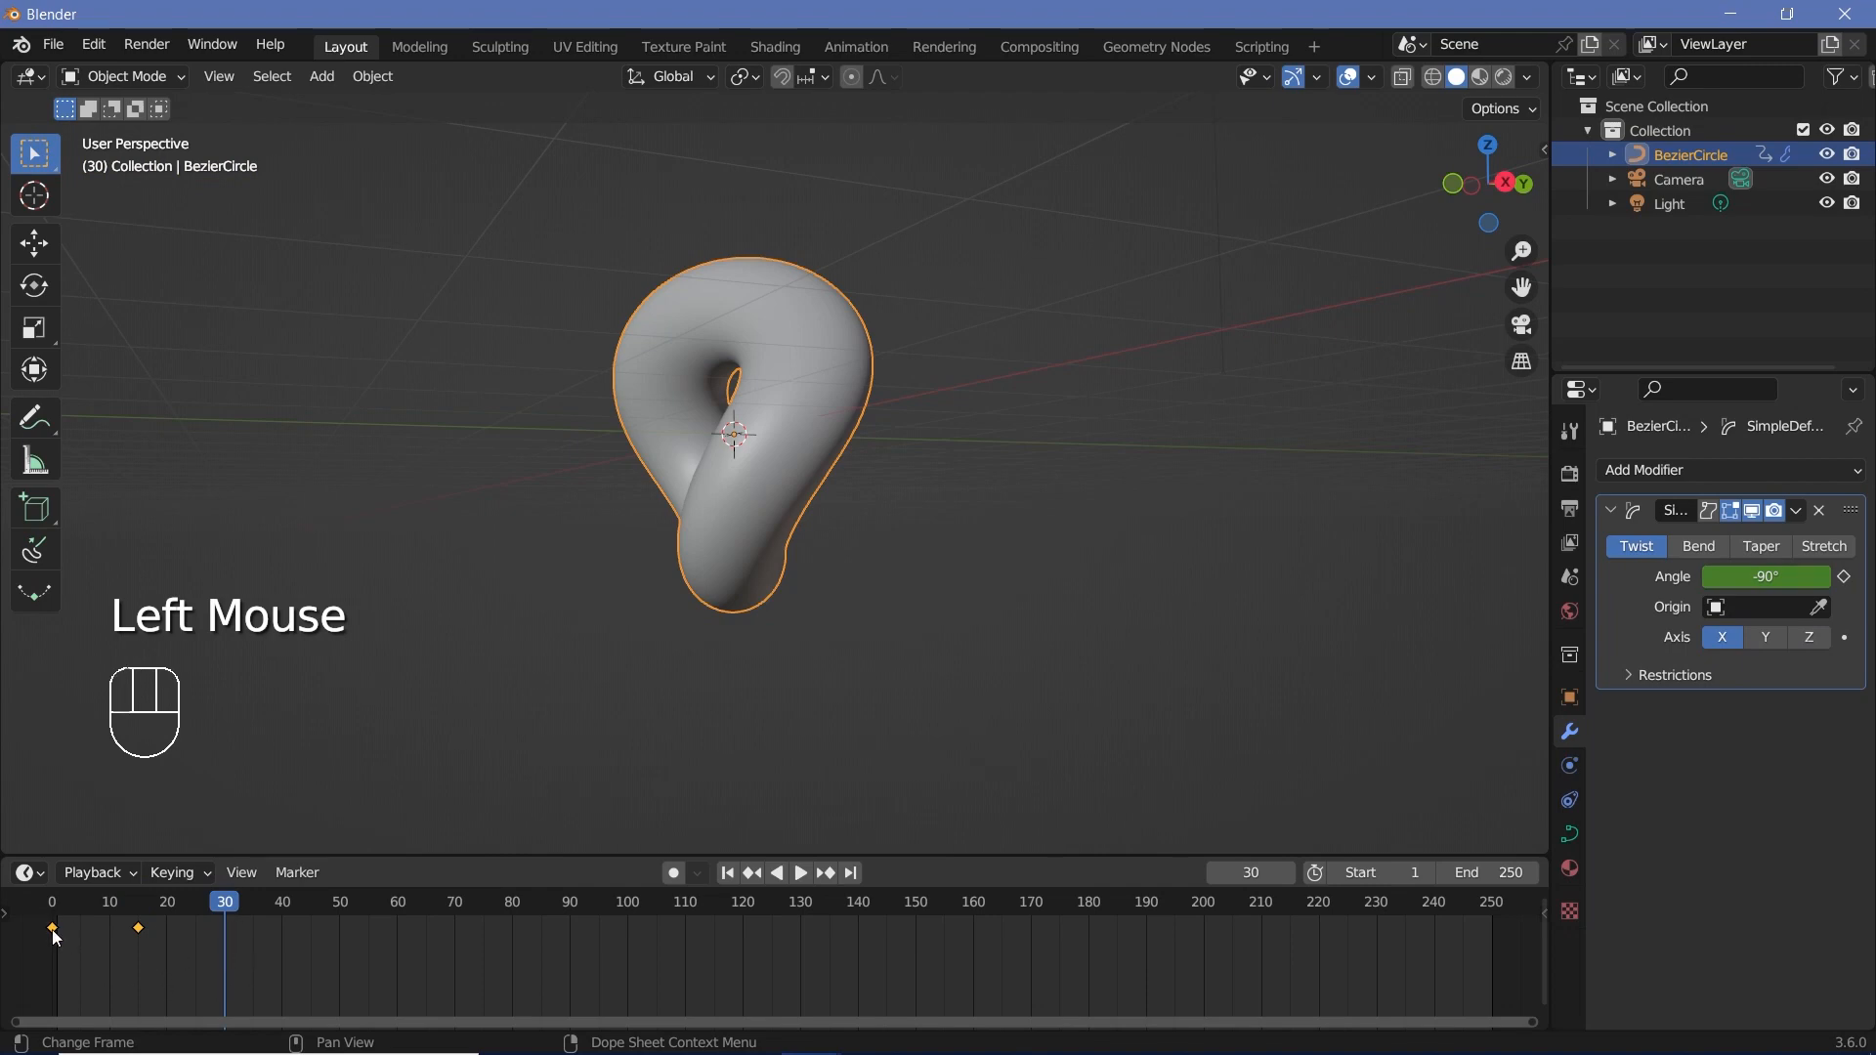
pyautogui.hotkey('shift', 'd')
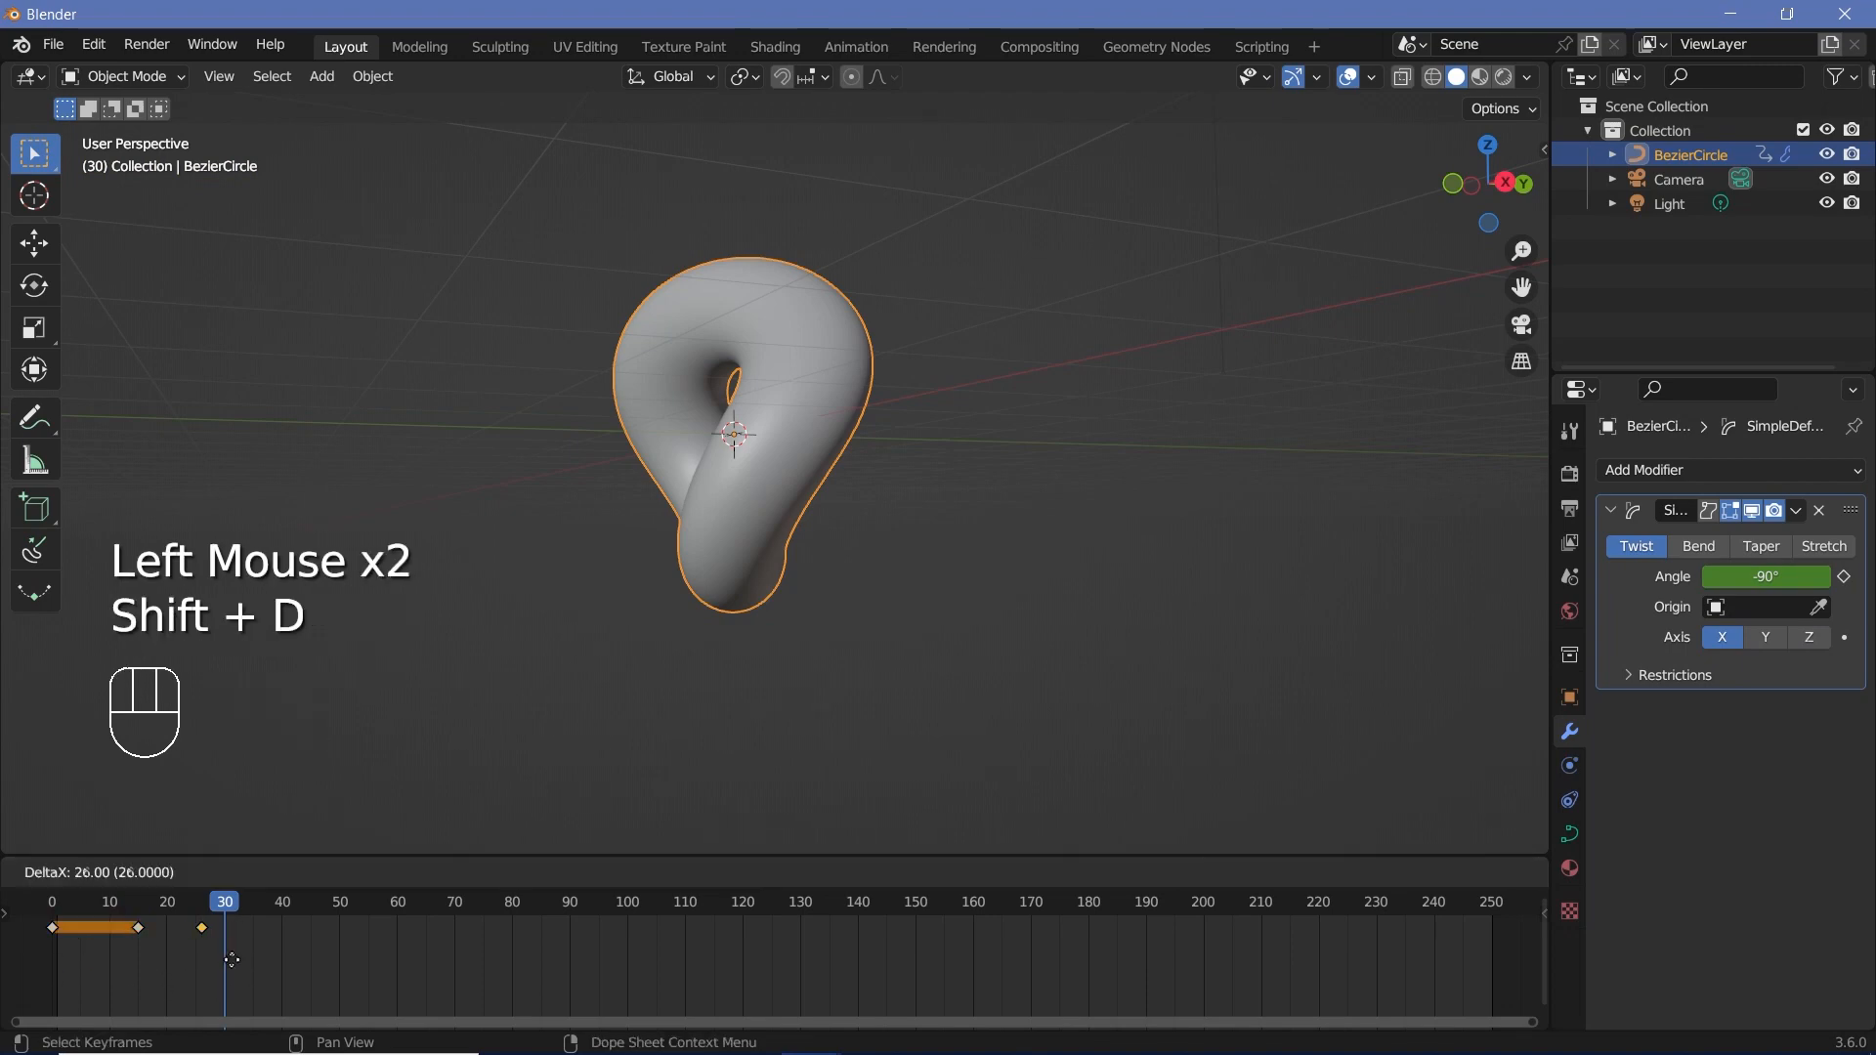
pyautogui.click(242, 963)
pyautogui.click(63, 909)
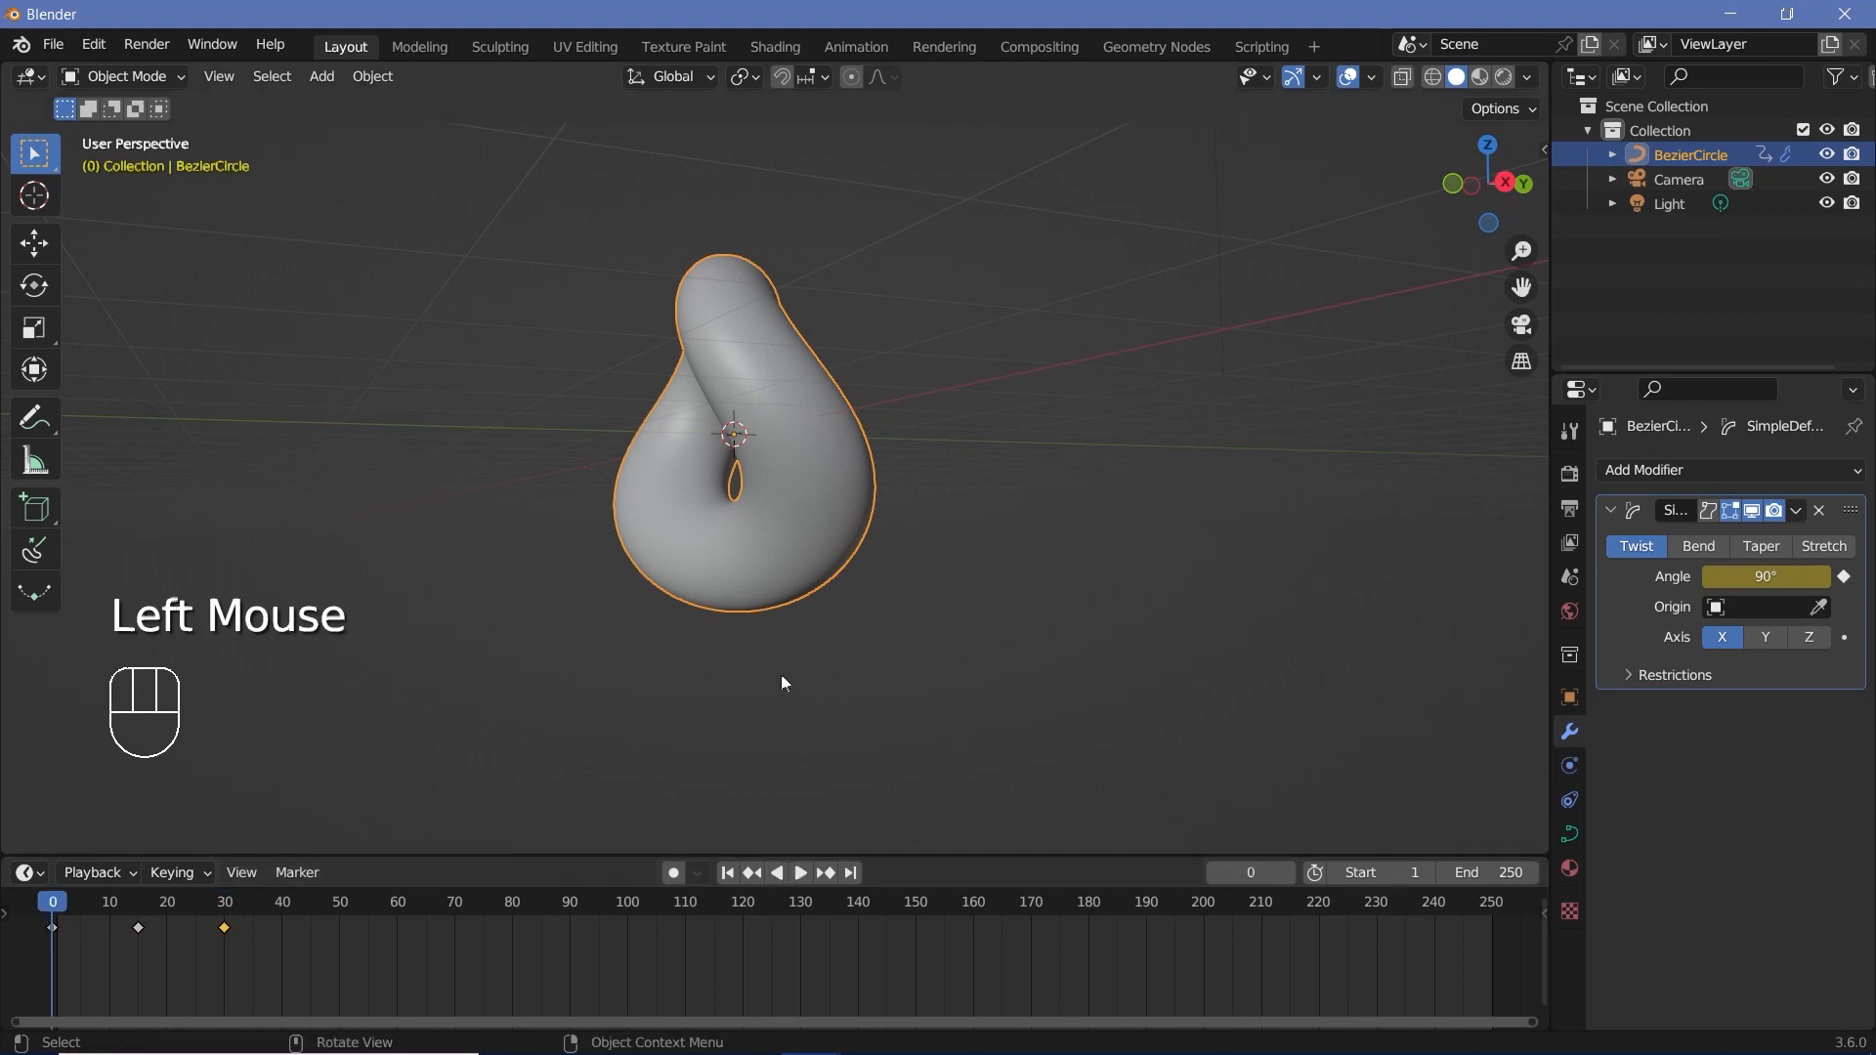
pyautogui.press('space')
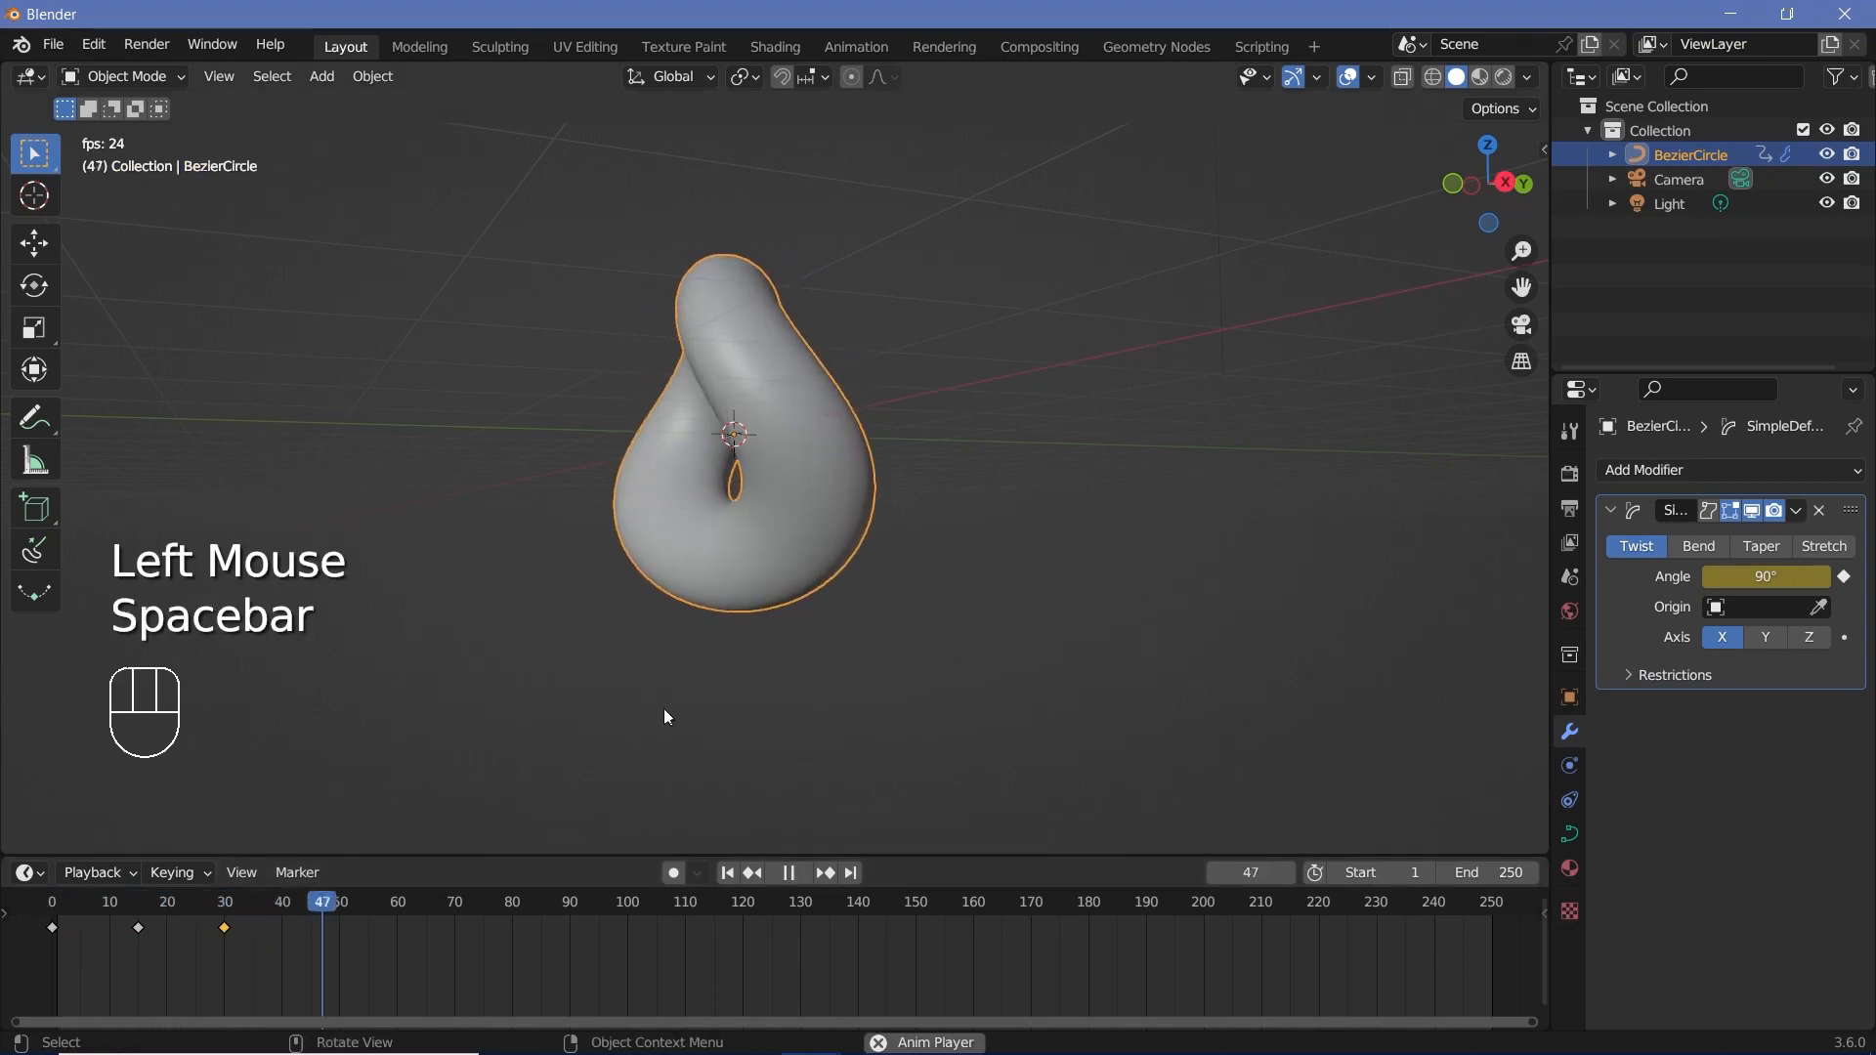
pyautogui.press('space')
pyautogui.click(68, 907)
pyautogui.press('space')
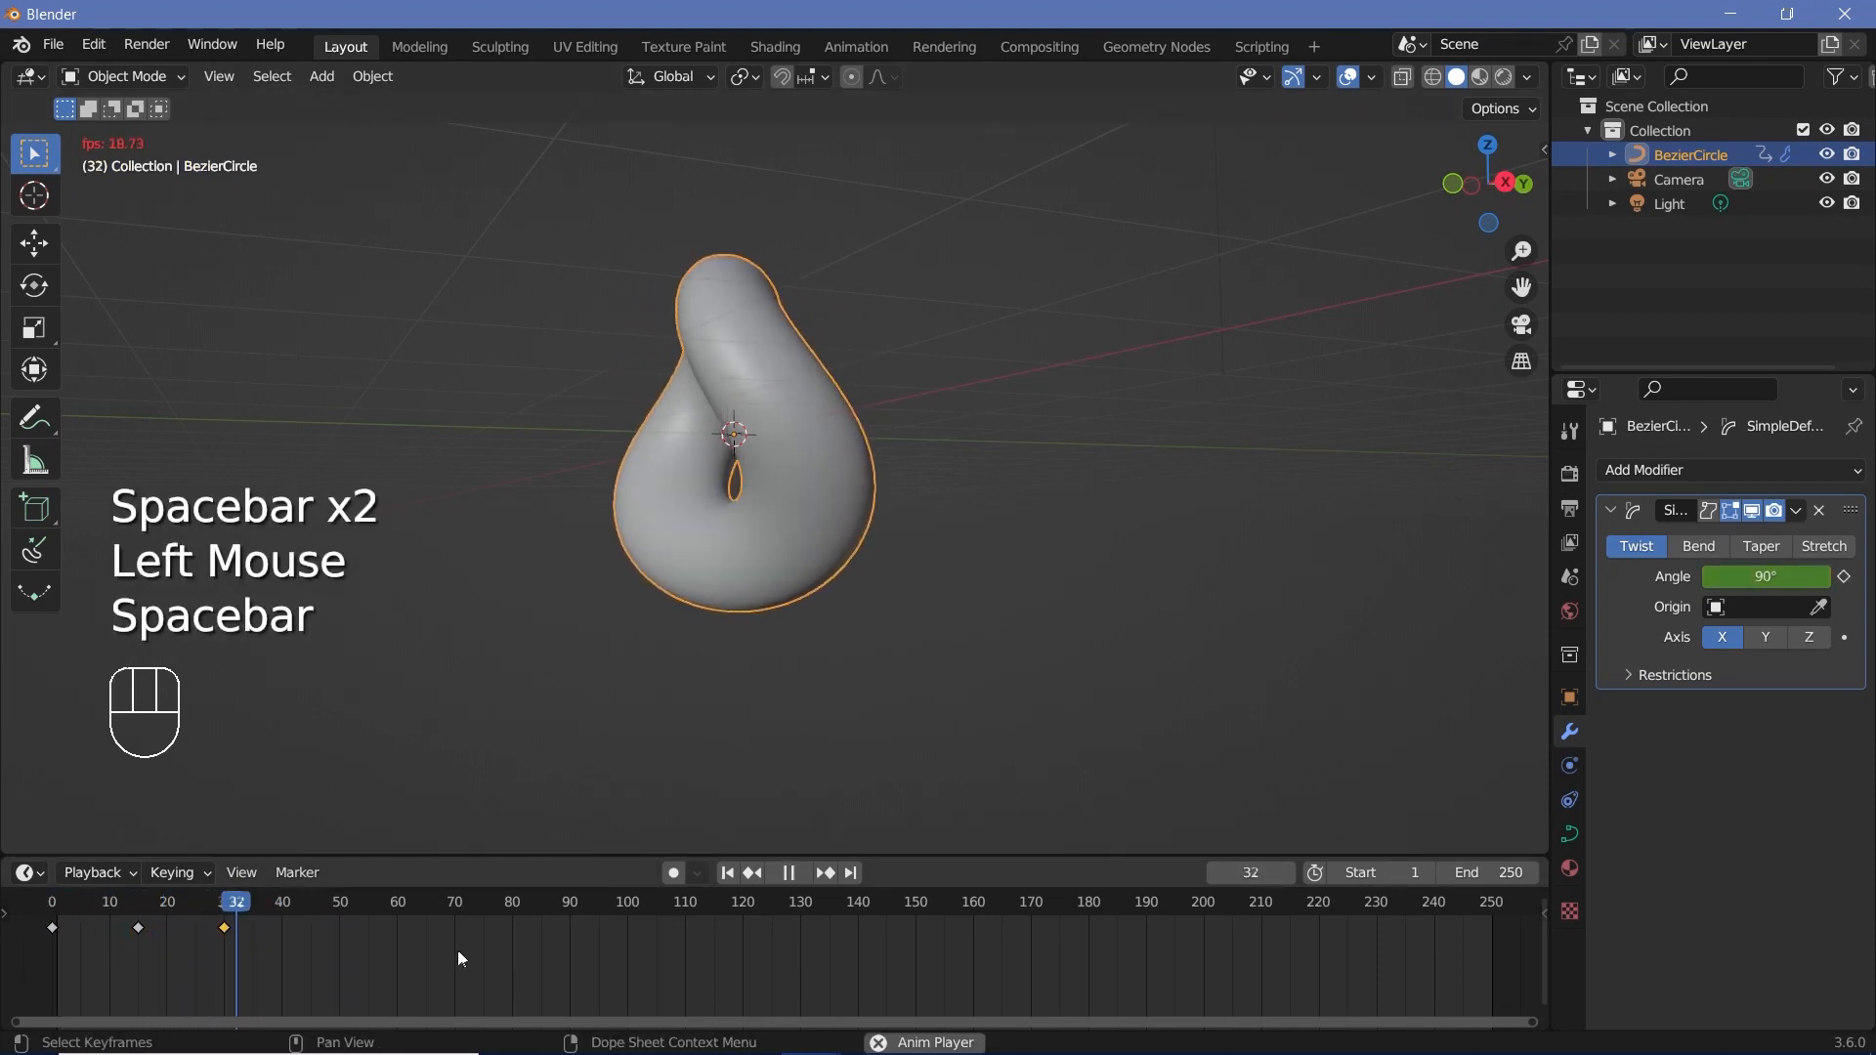
pyautogui.press('space')
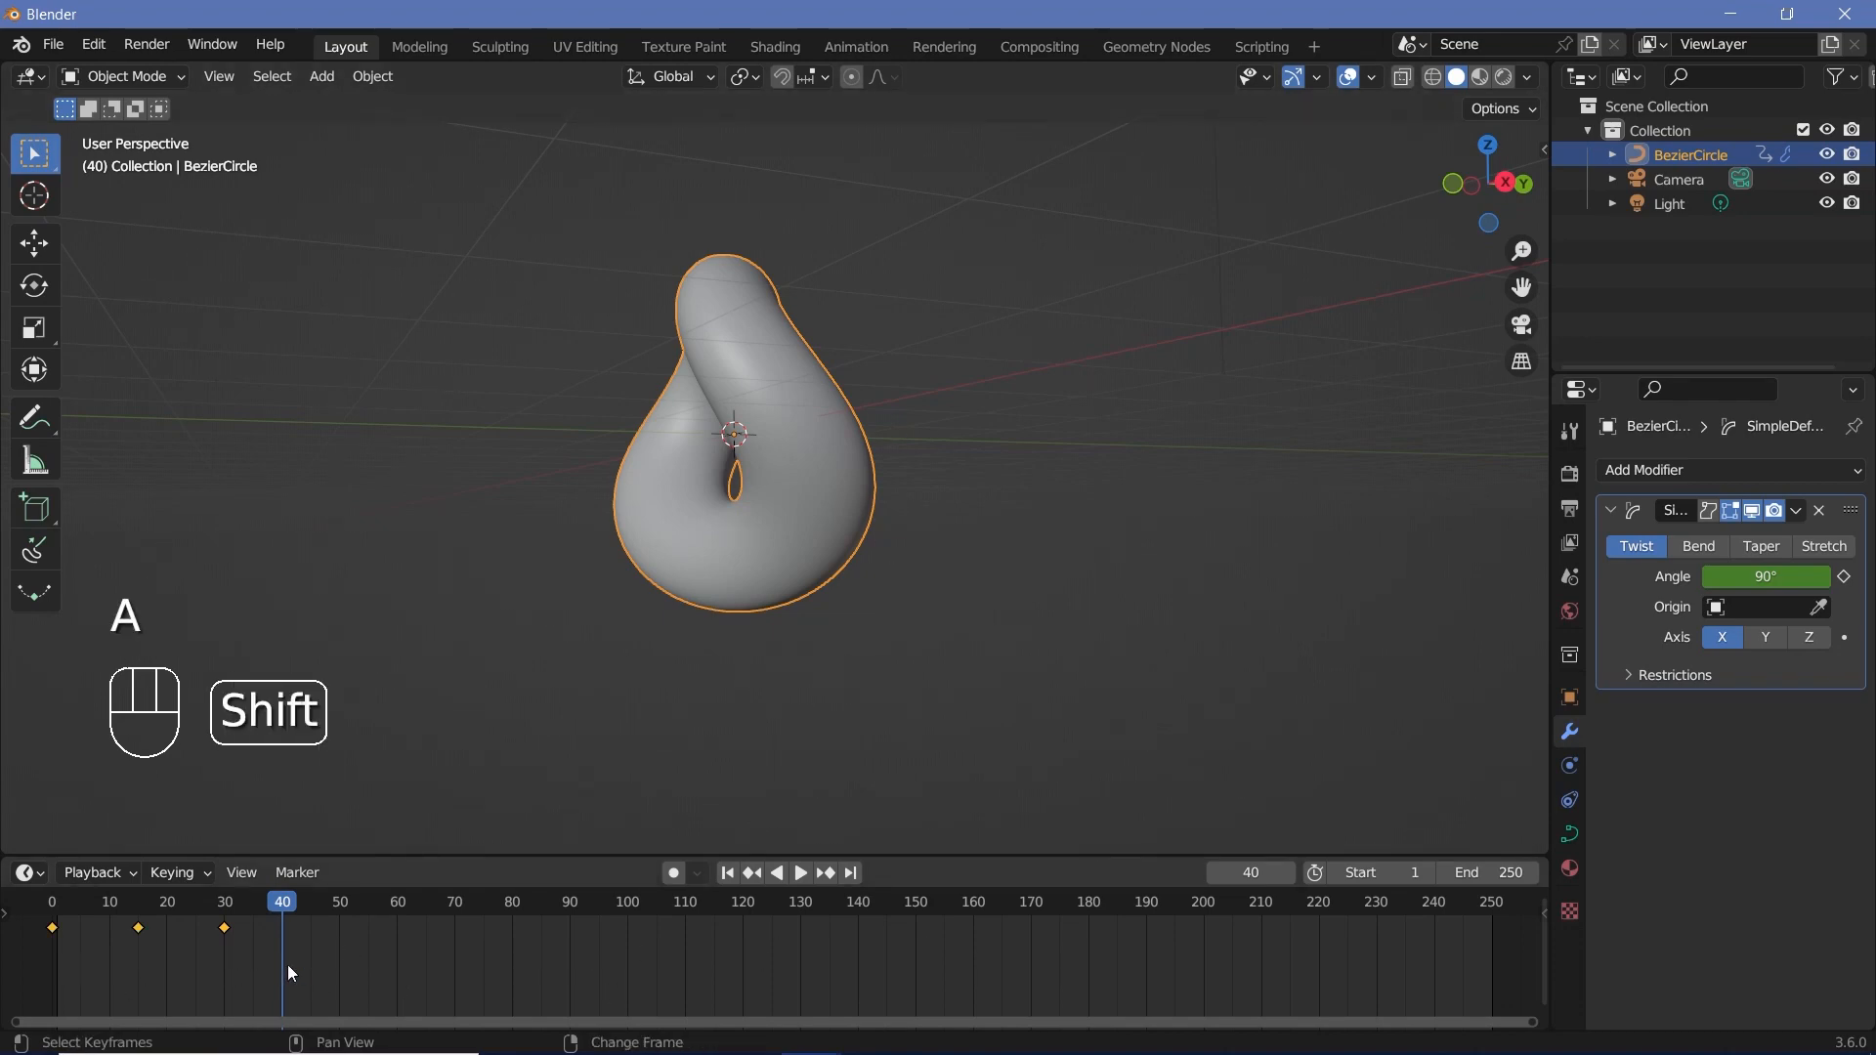
# - Make the extrapolation of all twist keyframes cyclic and play the animation from the start
pyautogui.hotkey('shift', 'e')
pyautogui.click(219, 1001)
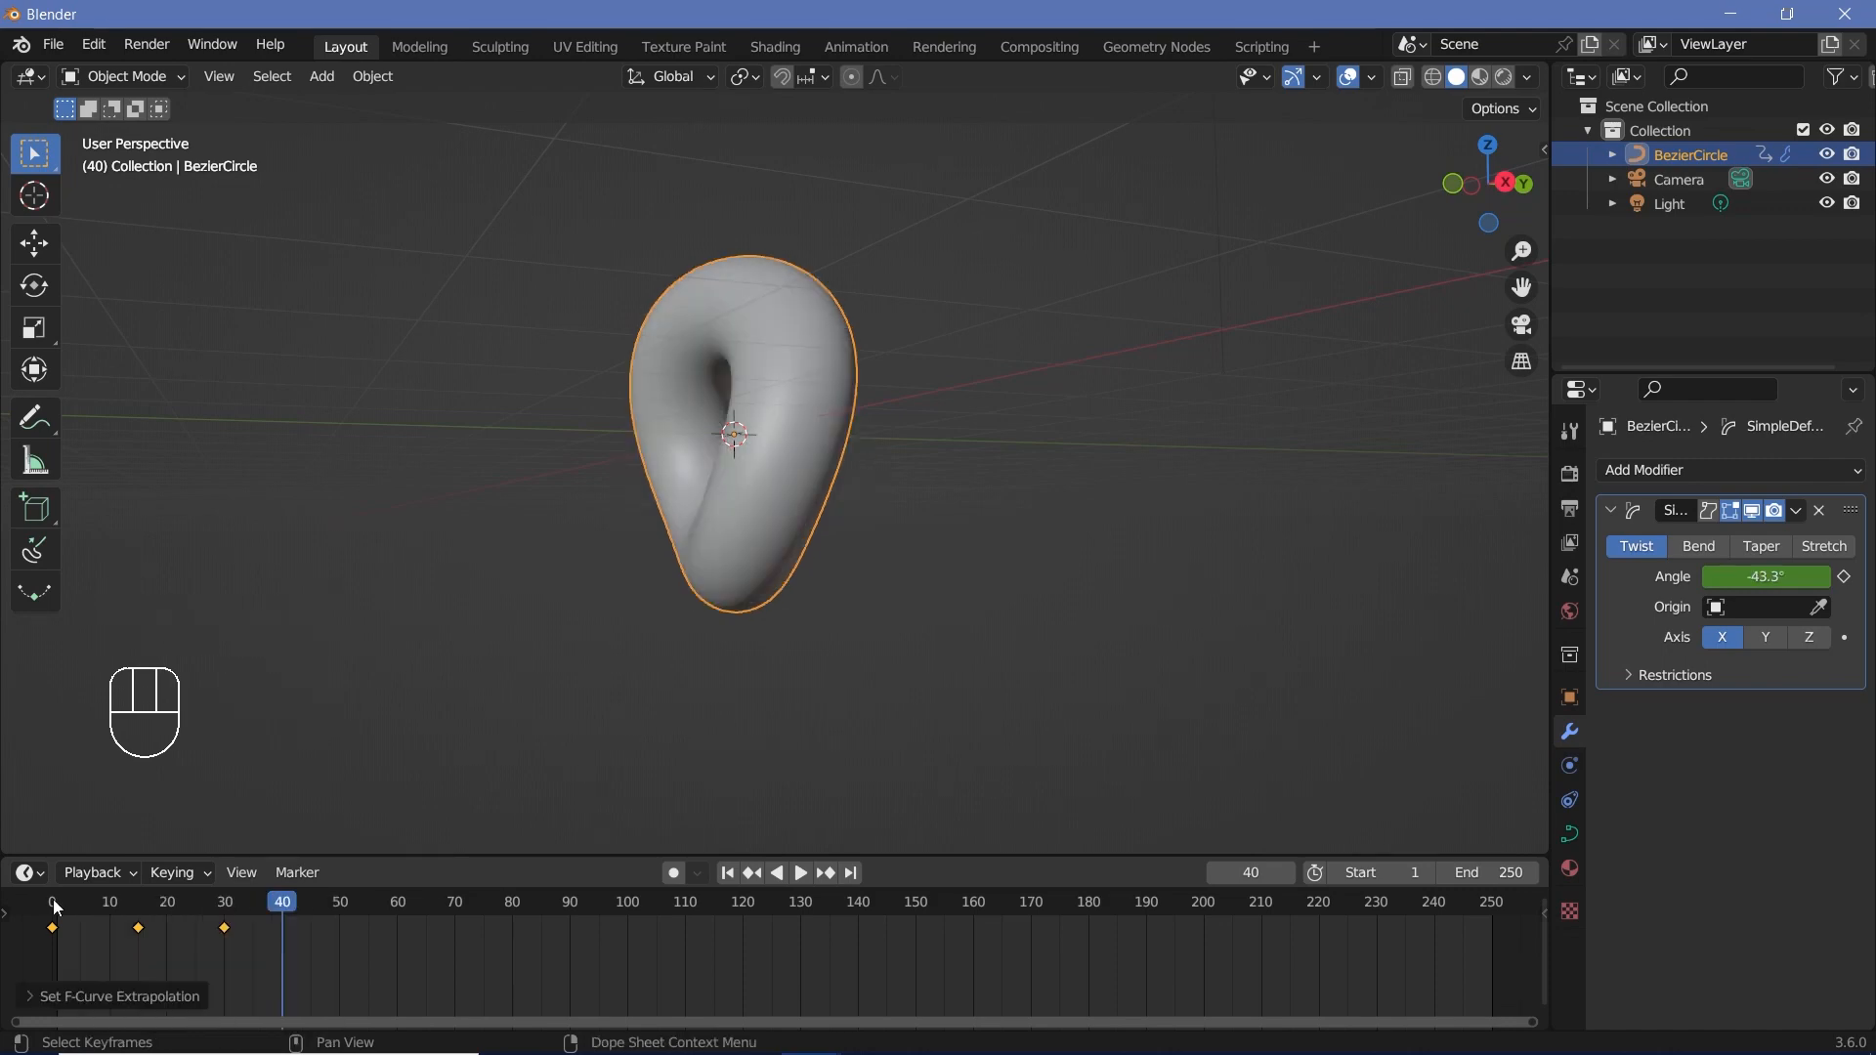
pyautogui.click(47, 898)
pyautogui.press('space')
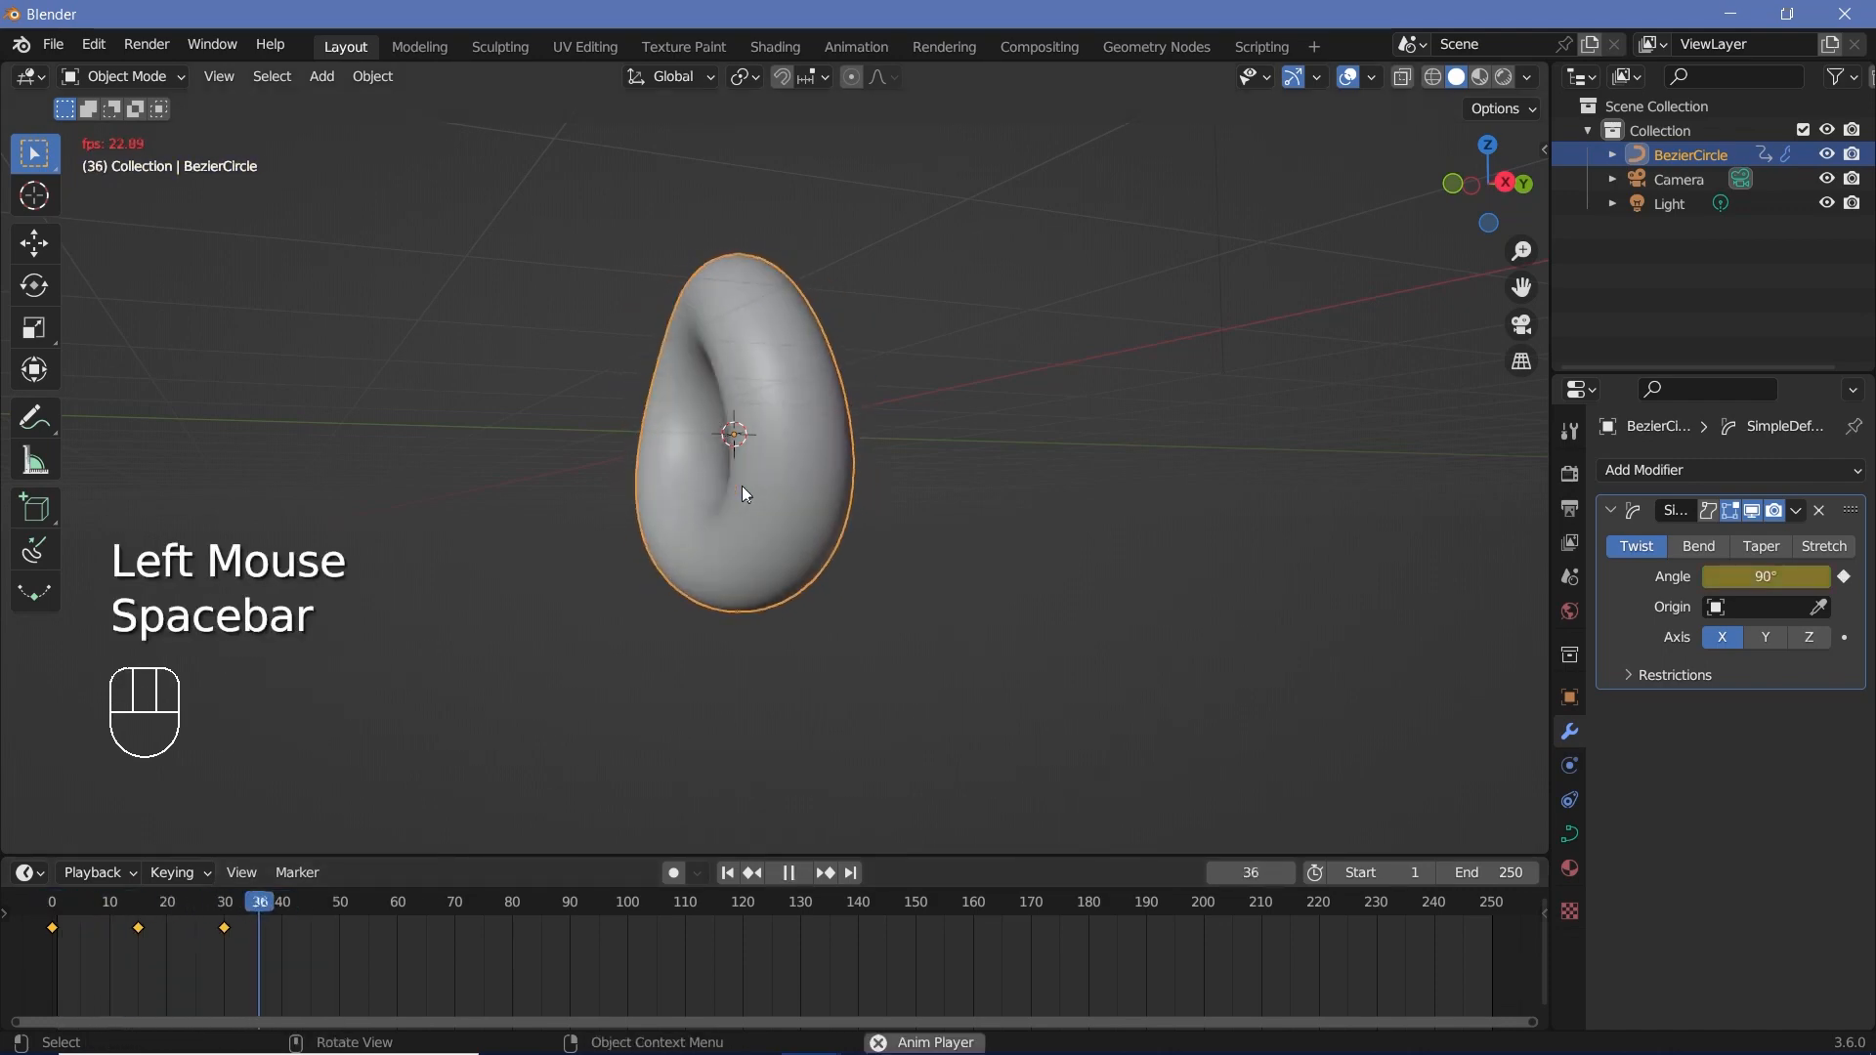
pyautogui.press('space')
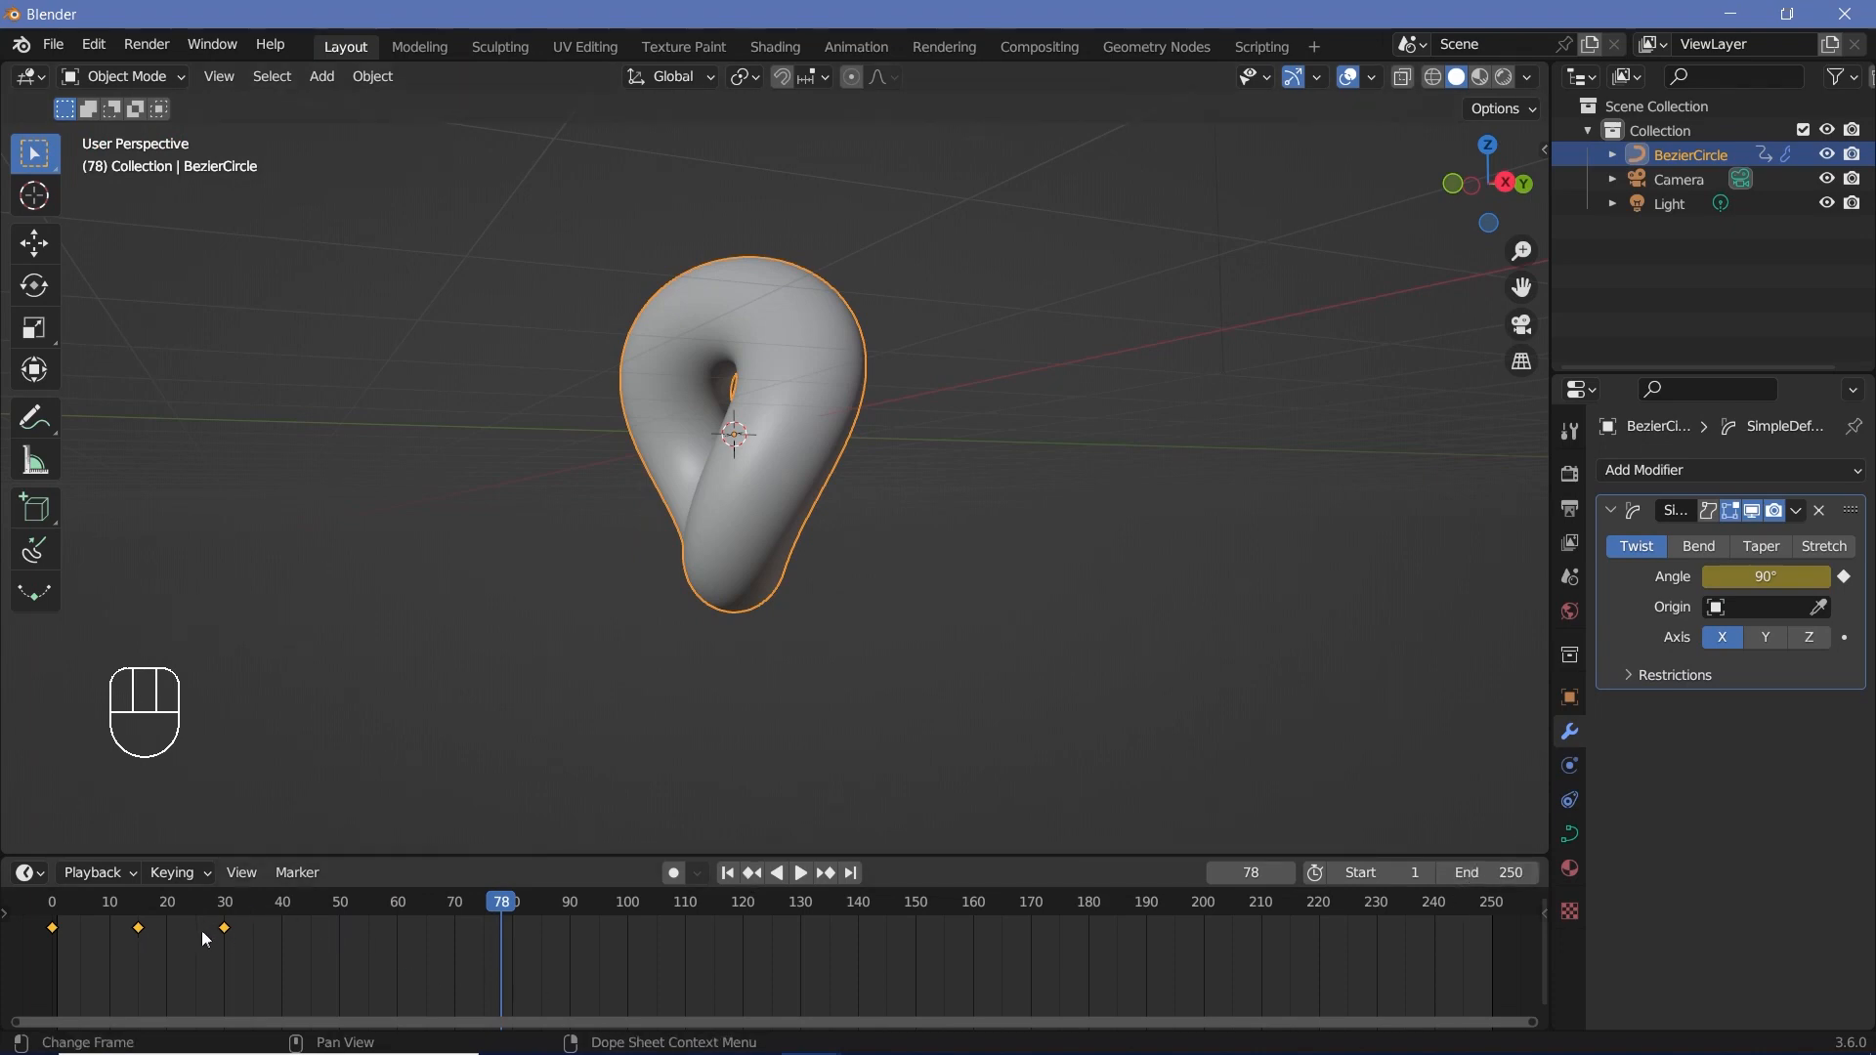
# - Set the animation's end frame to 300
pyautogui.click(226, 911)
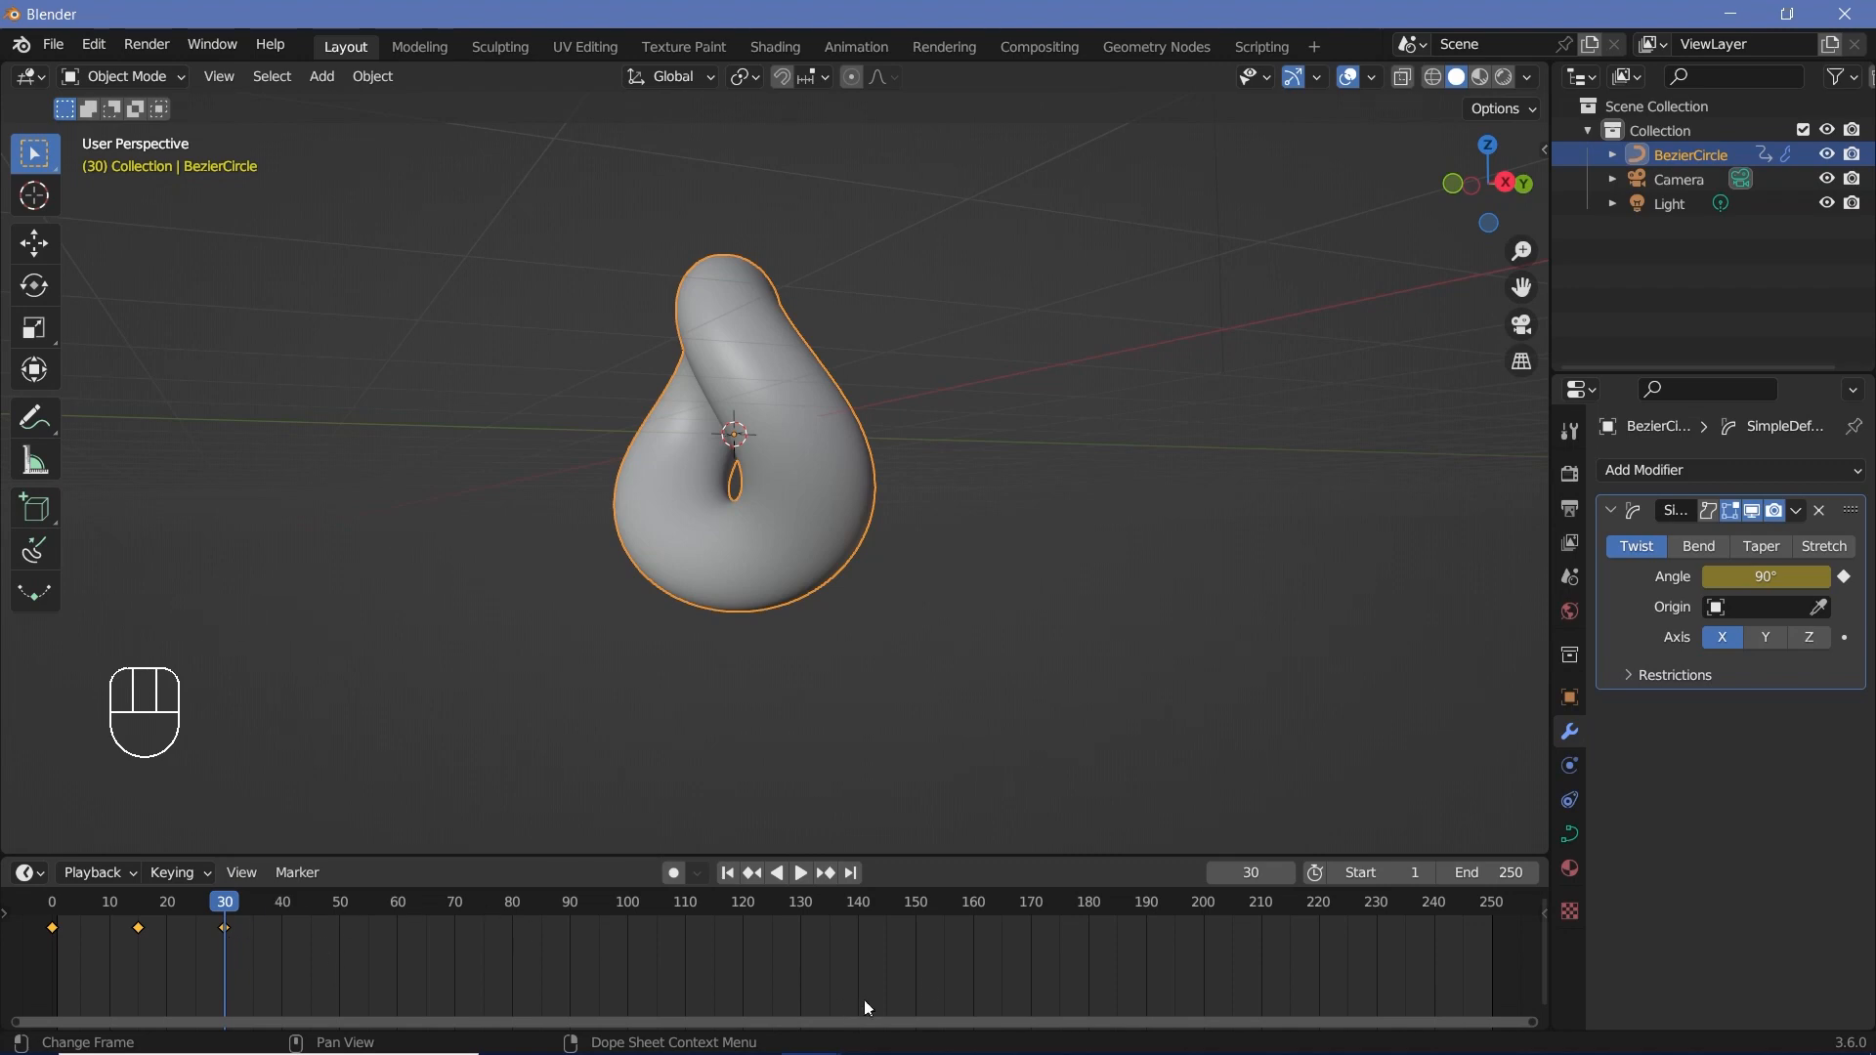
pyautogui.click(1493, 869)
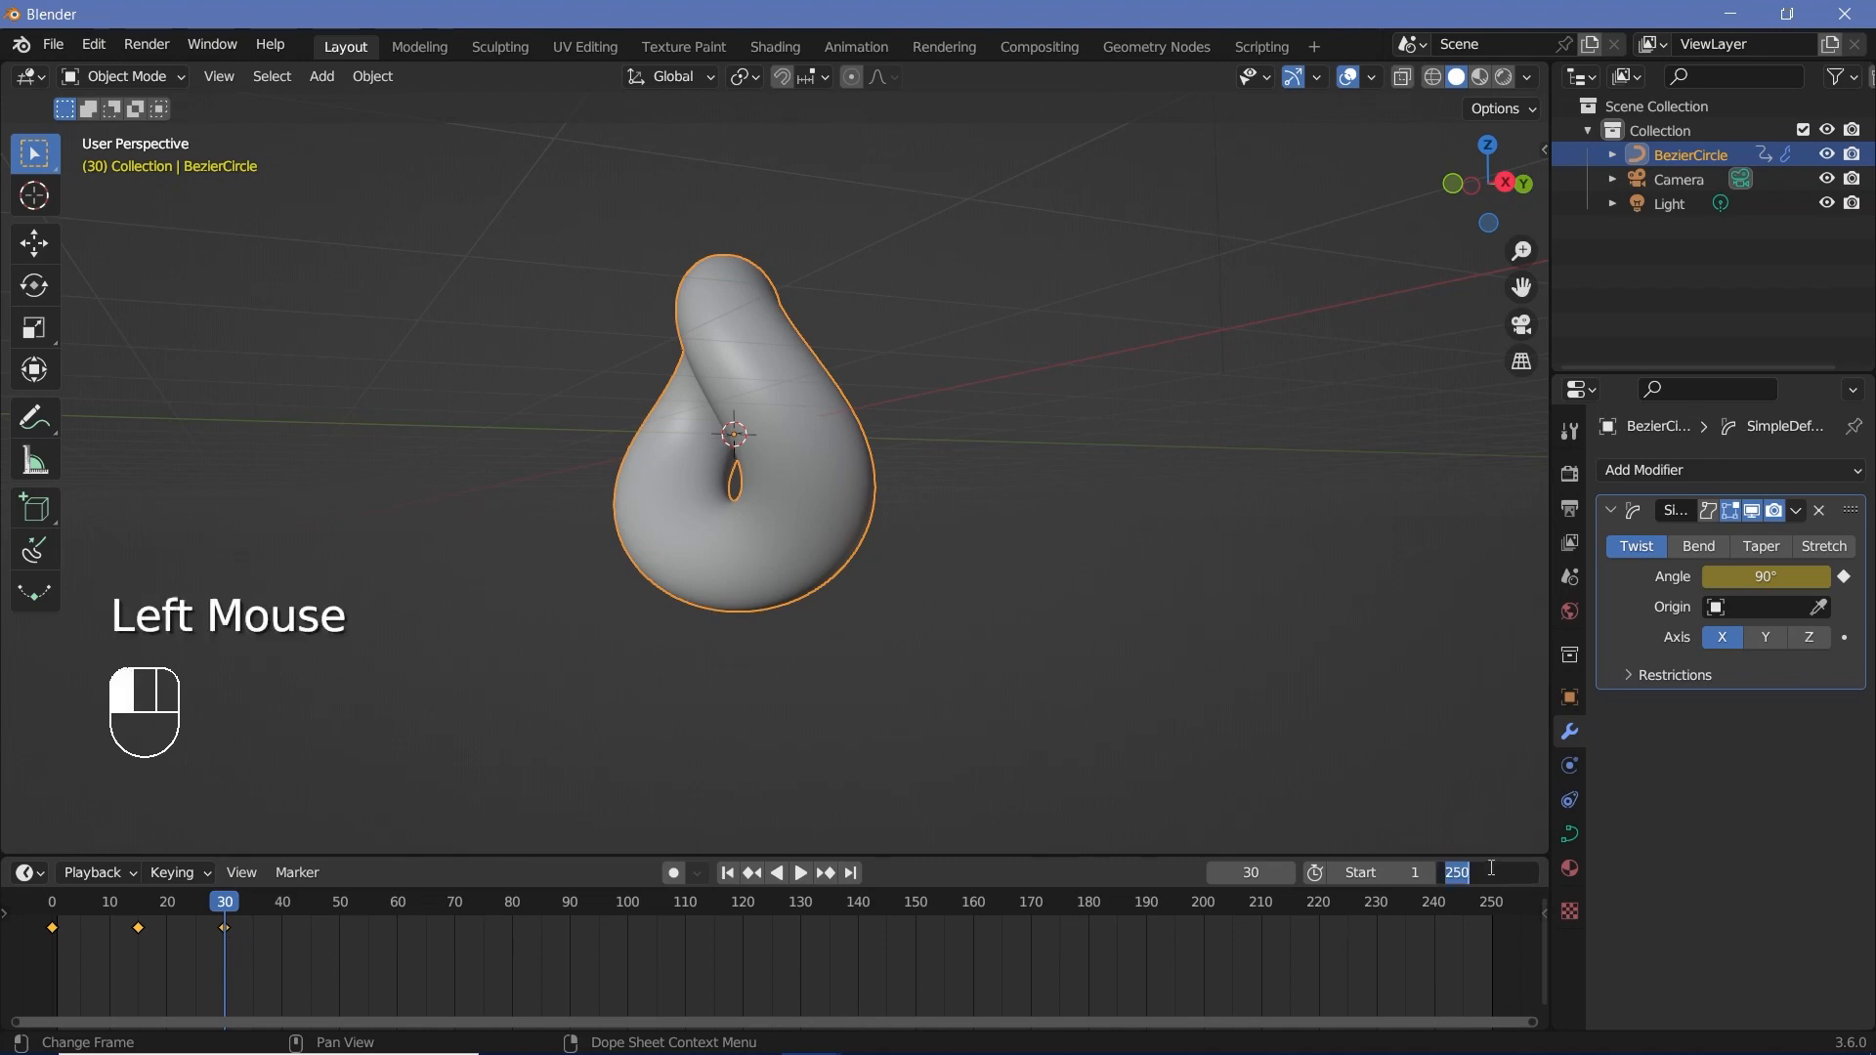
pyautogui.write('300')
pyautogui.scroll(-2, 1165, 936)
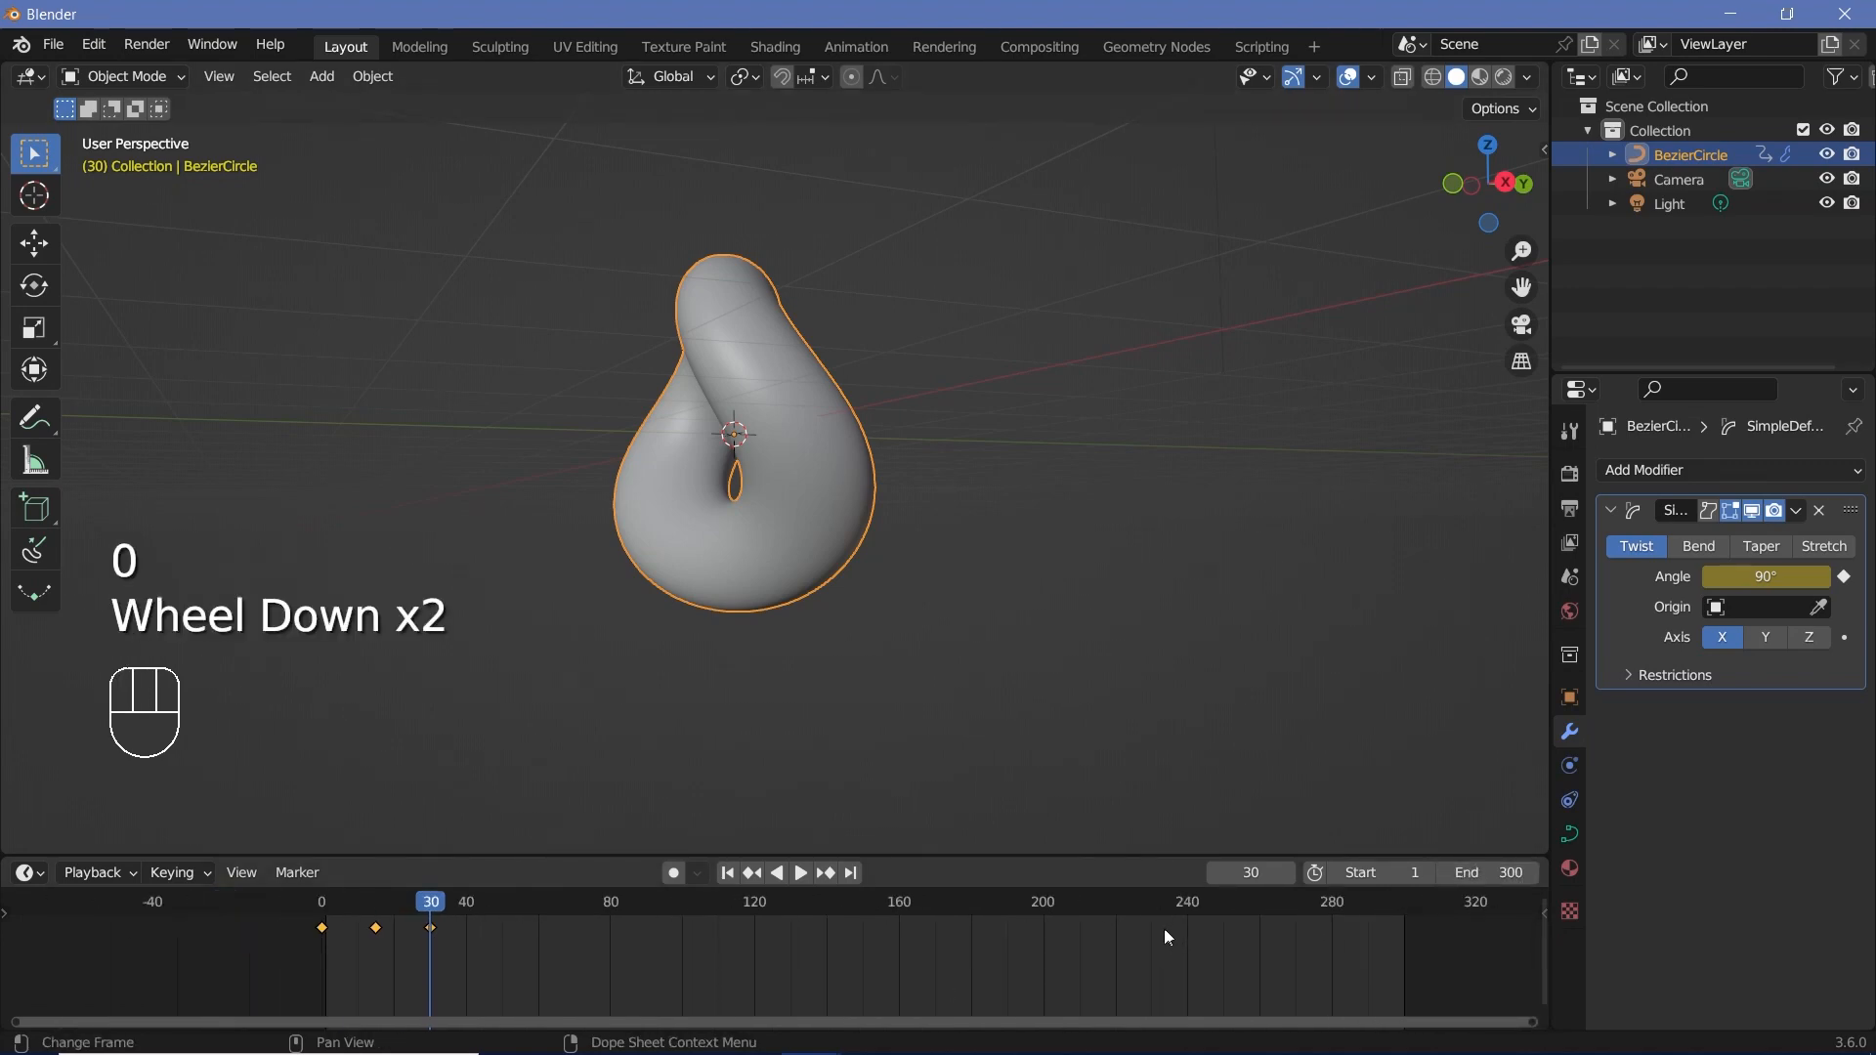
# - Play the looping animation and examine the twisting ring from the front and the side
pyautogui.press('space')
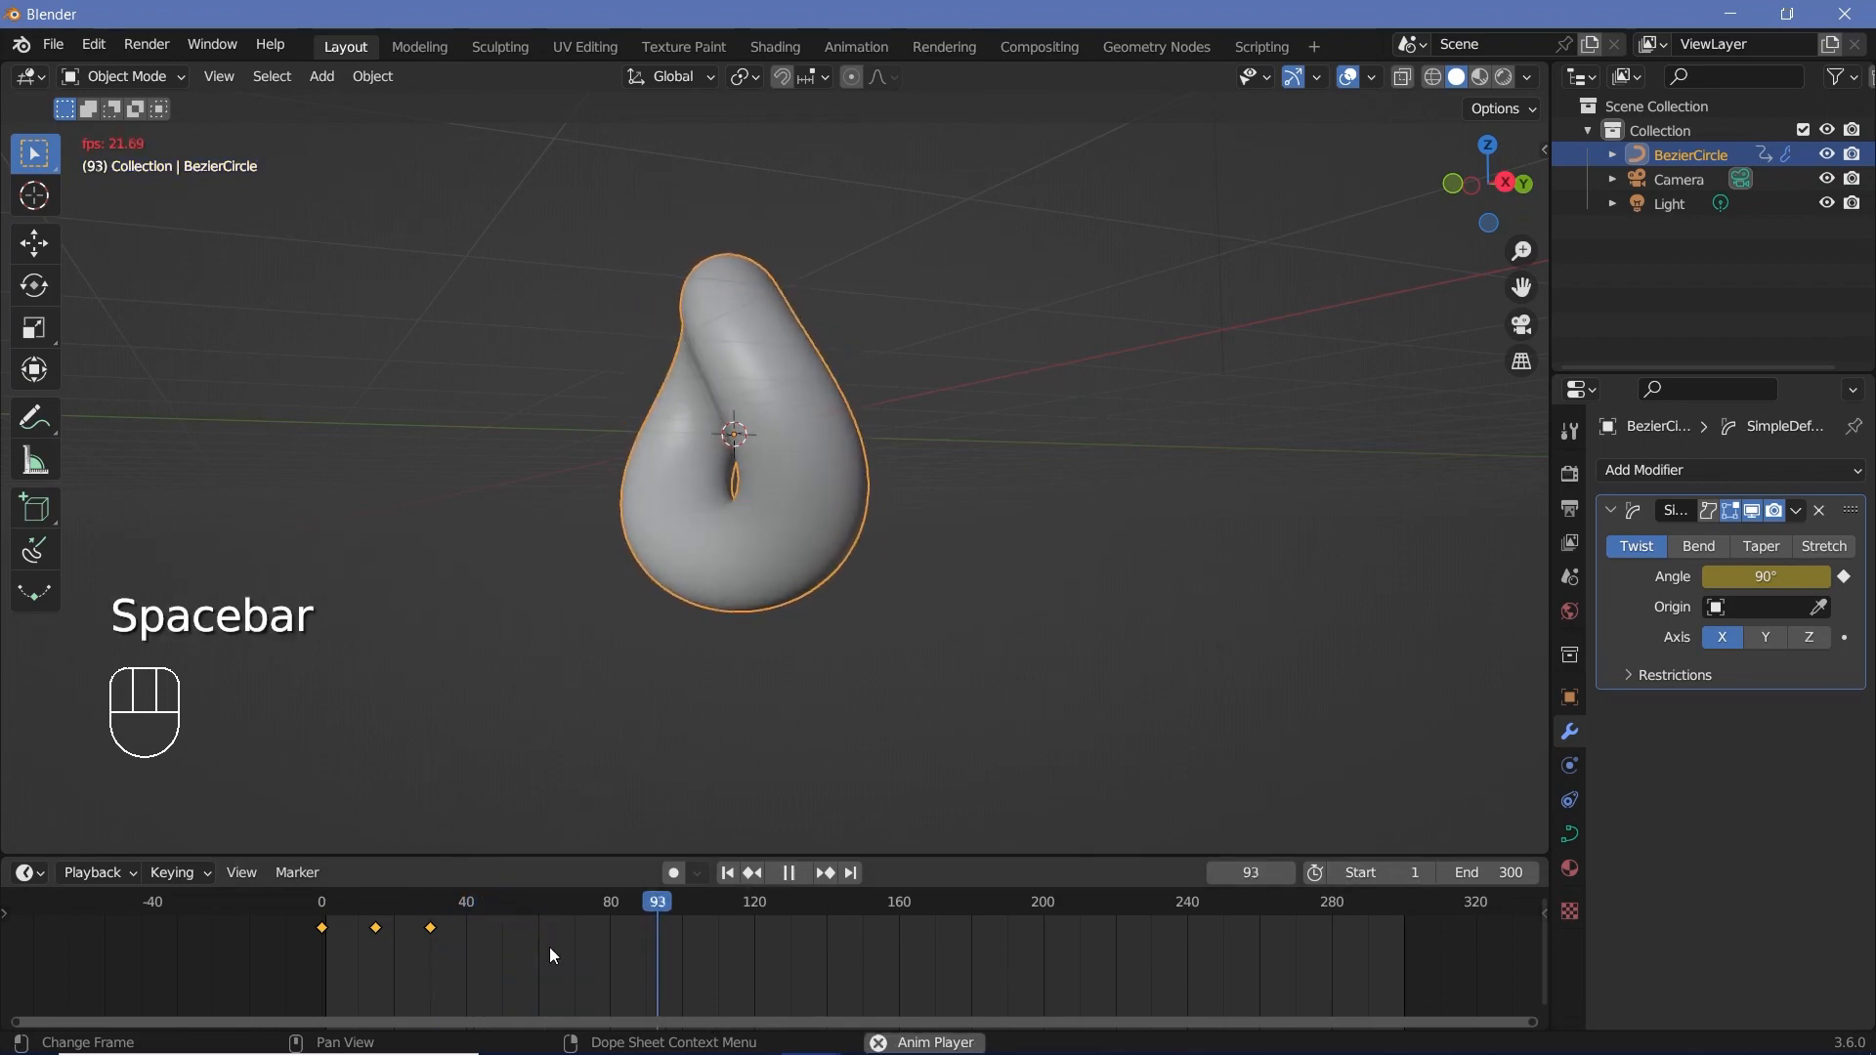
pyautogui.press('space')
pyautogui.moveTo(743, 684); pyautogui.dragTo(878, 608, button='middle')
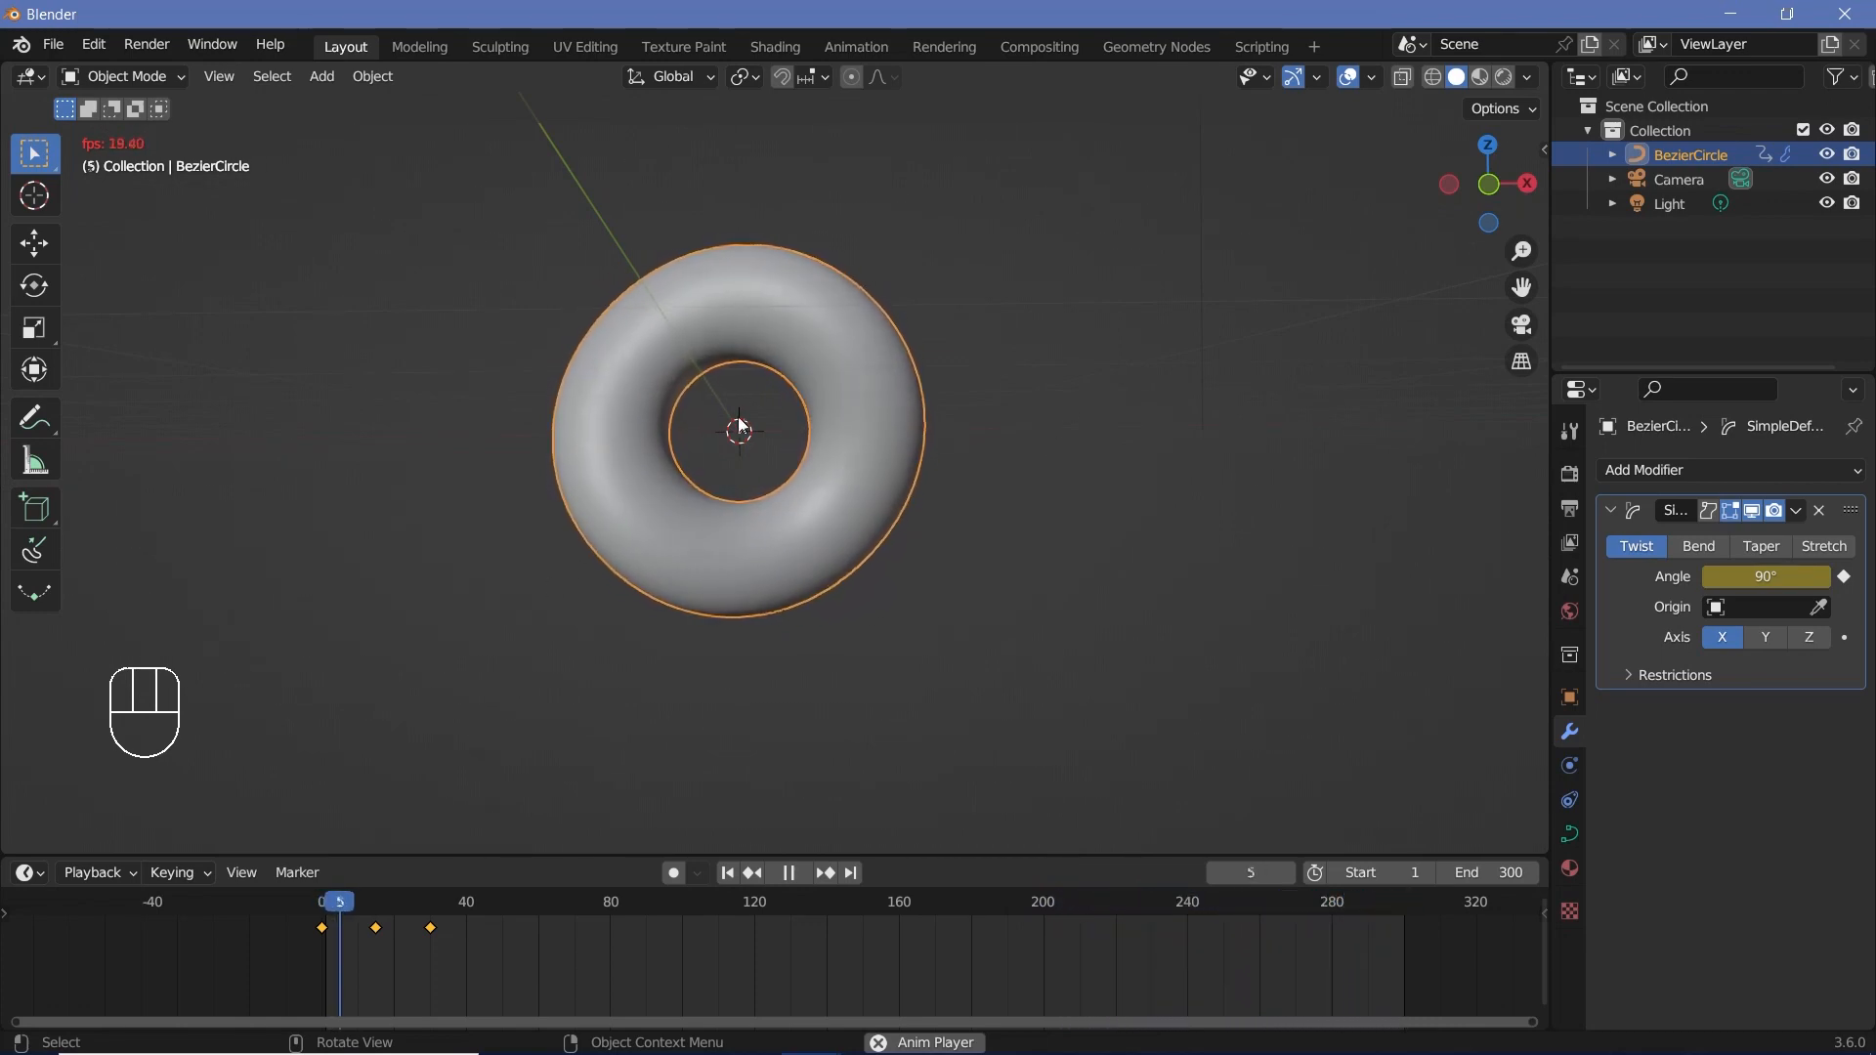
pyautogui.moveTo(940, 611); pyautogui.dragTo(661, 586, button='middle')
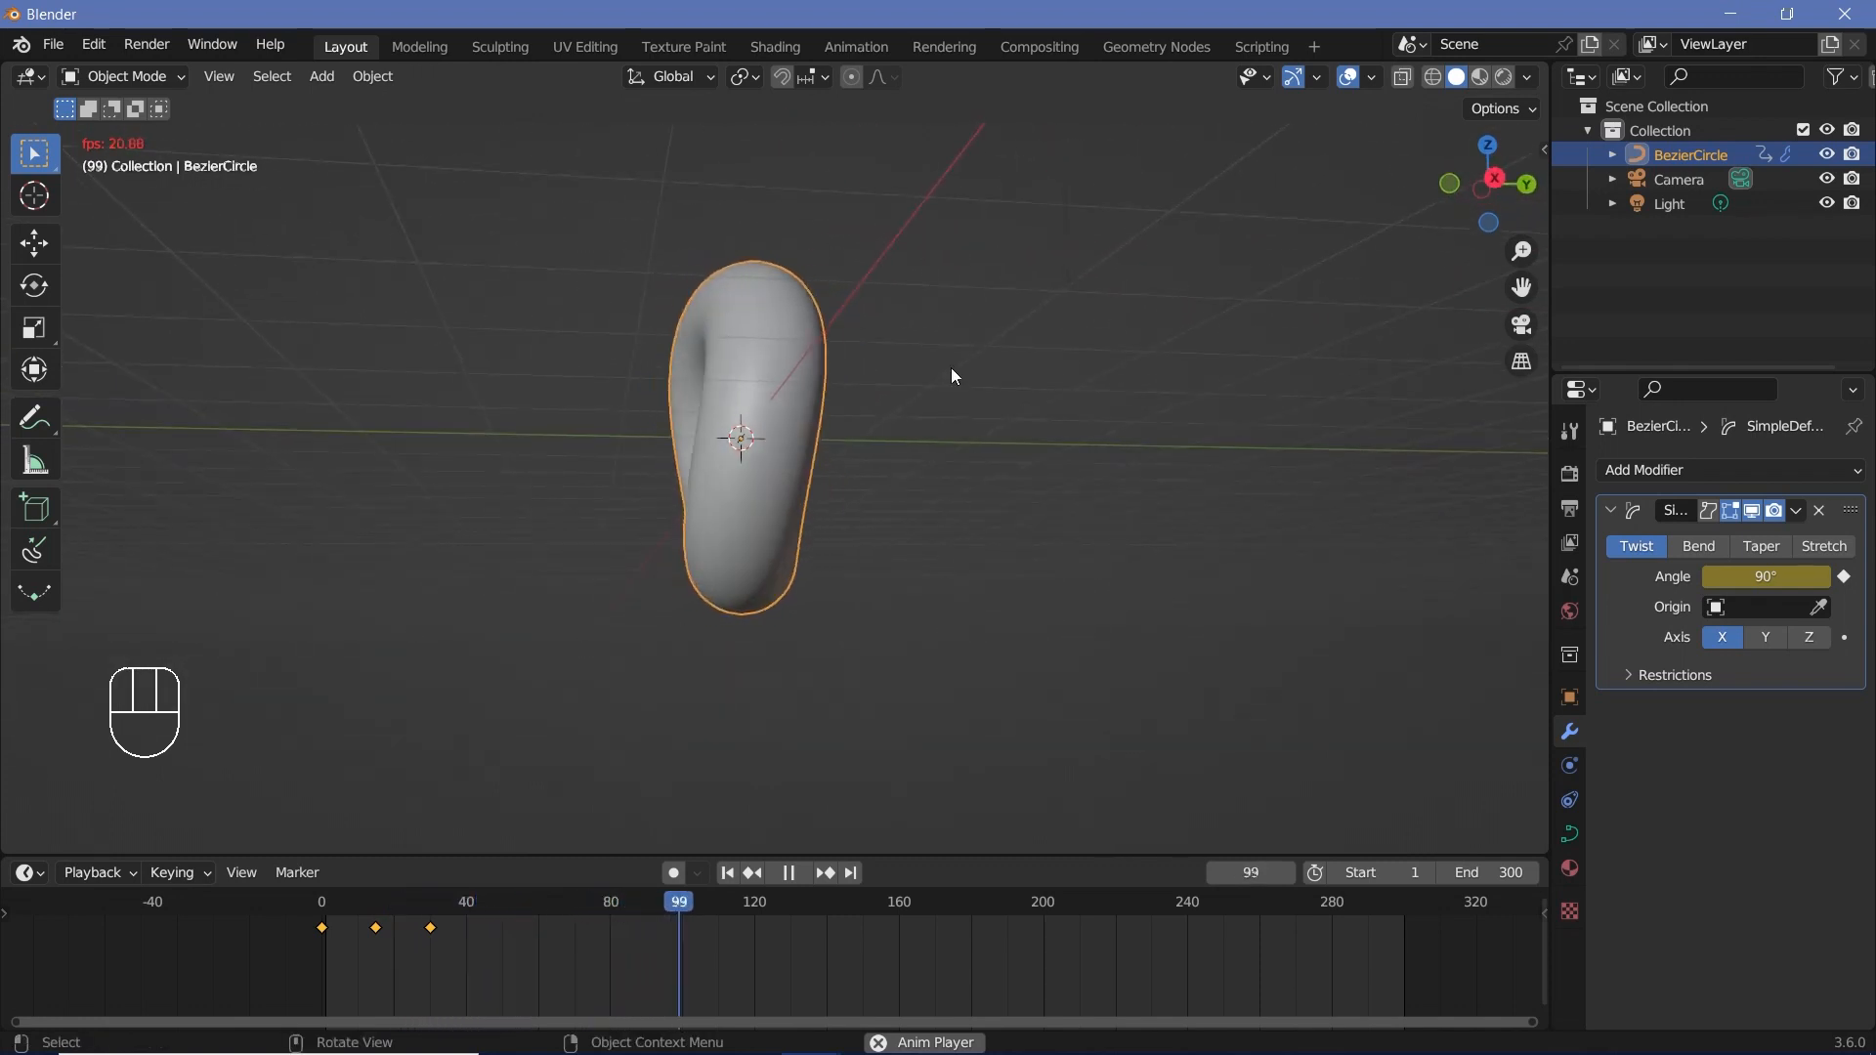
pyautogui.moveTo(720, 619); pyautogui.dragTo(997, 645, button='middle')
pyautogui.press('space')
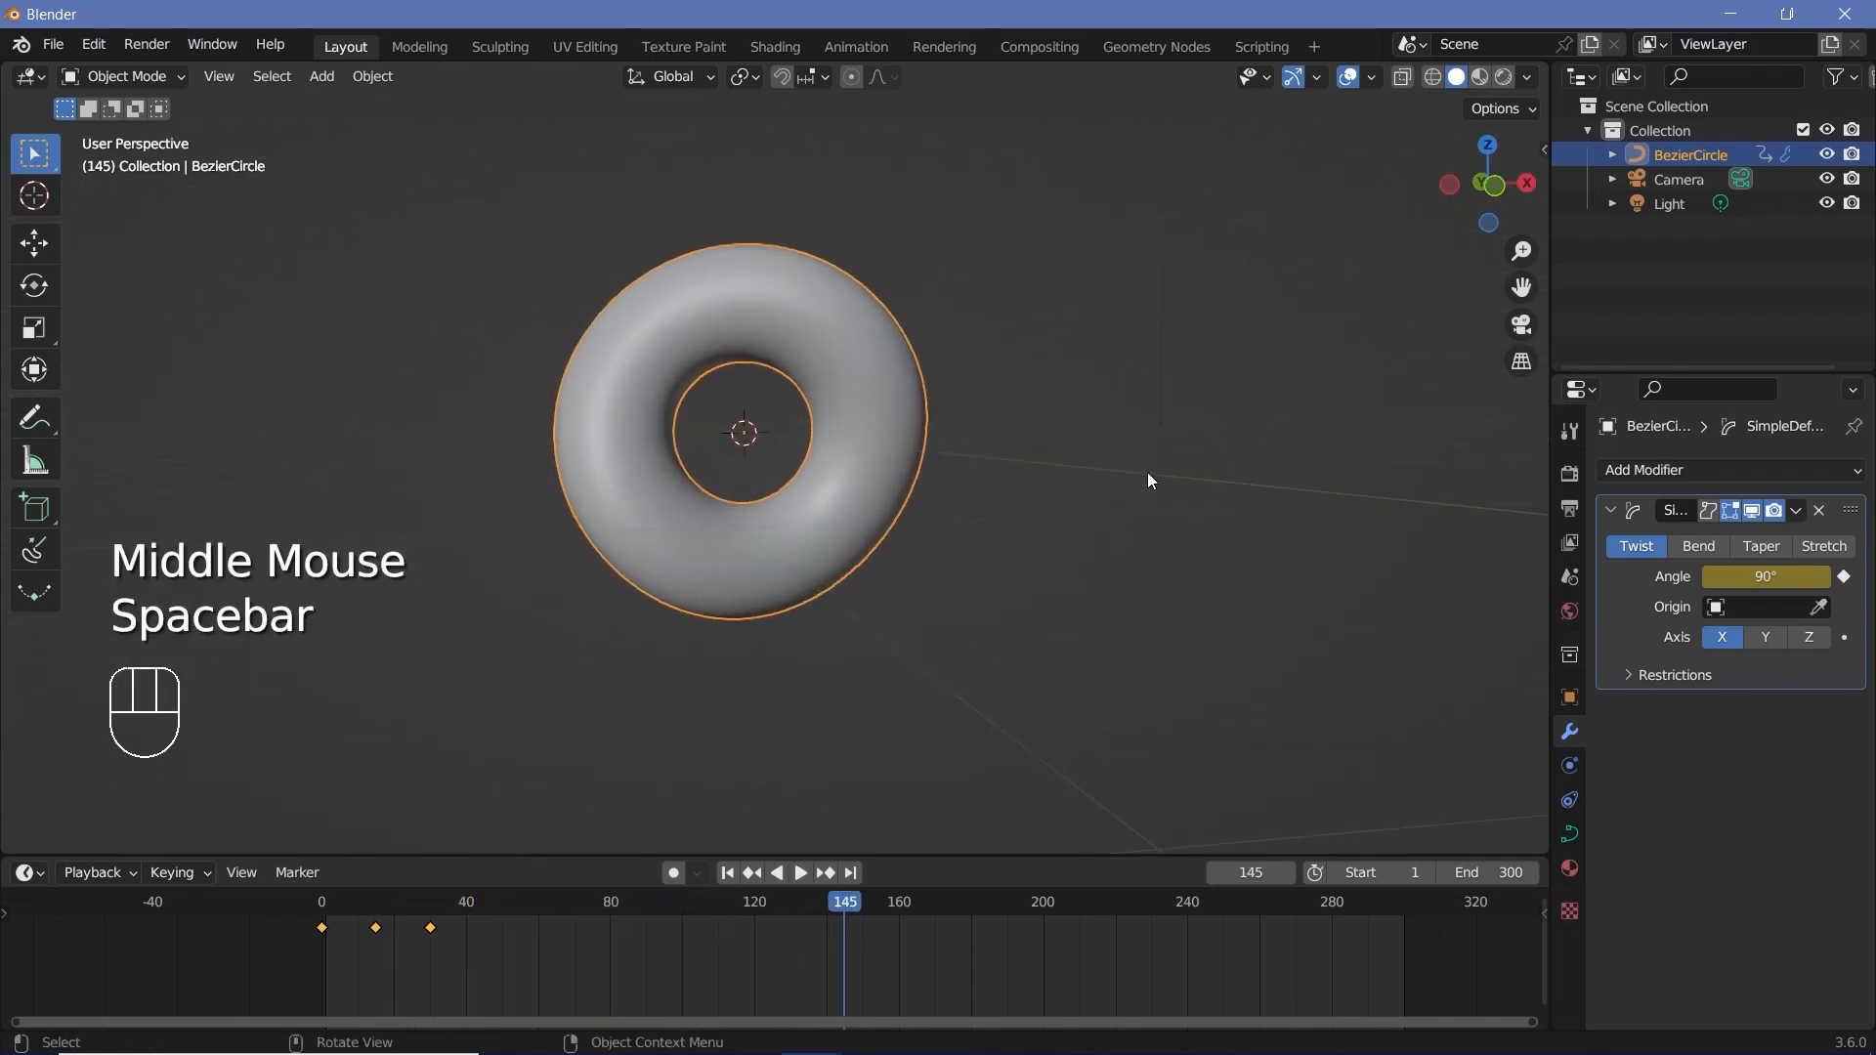
pyautogui.scroll(-2, 1147, 472)
pyautogui.moveTo(1147, 472); pyautogui.dragTo(899, 613, button='middle')
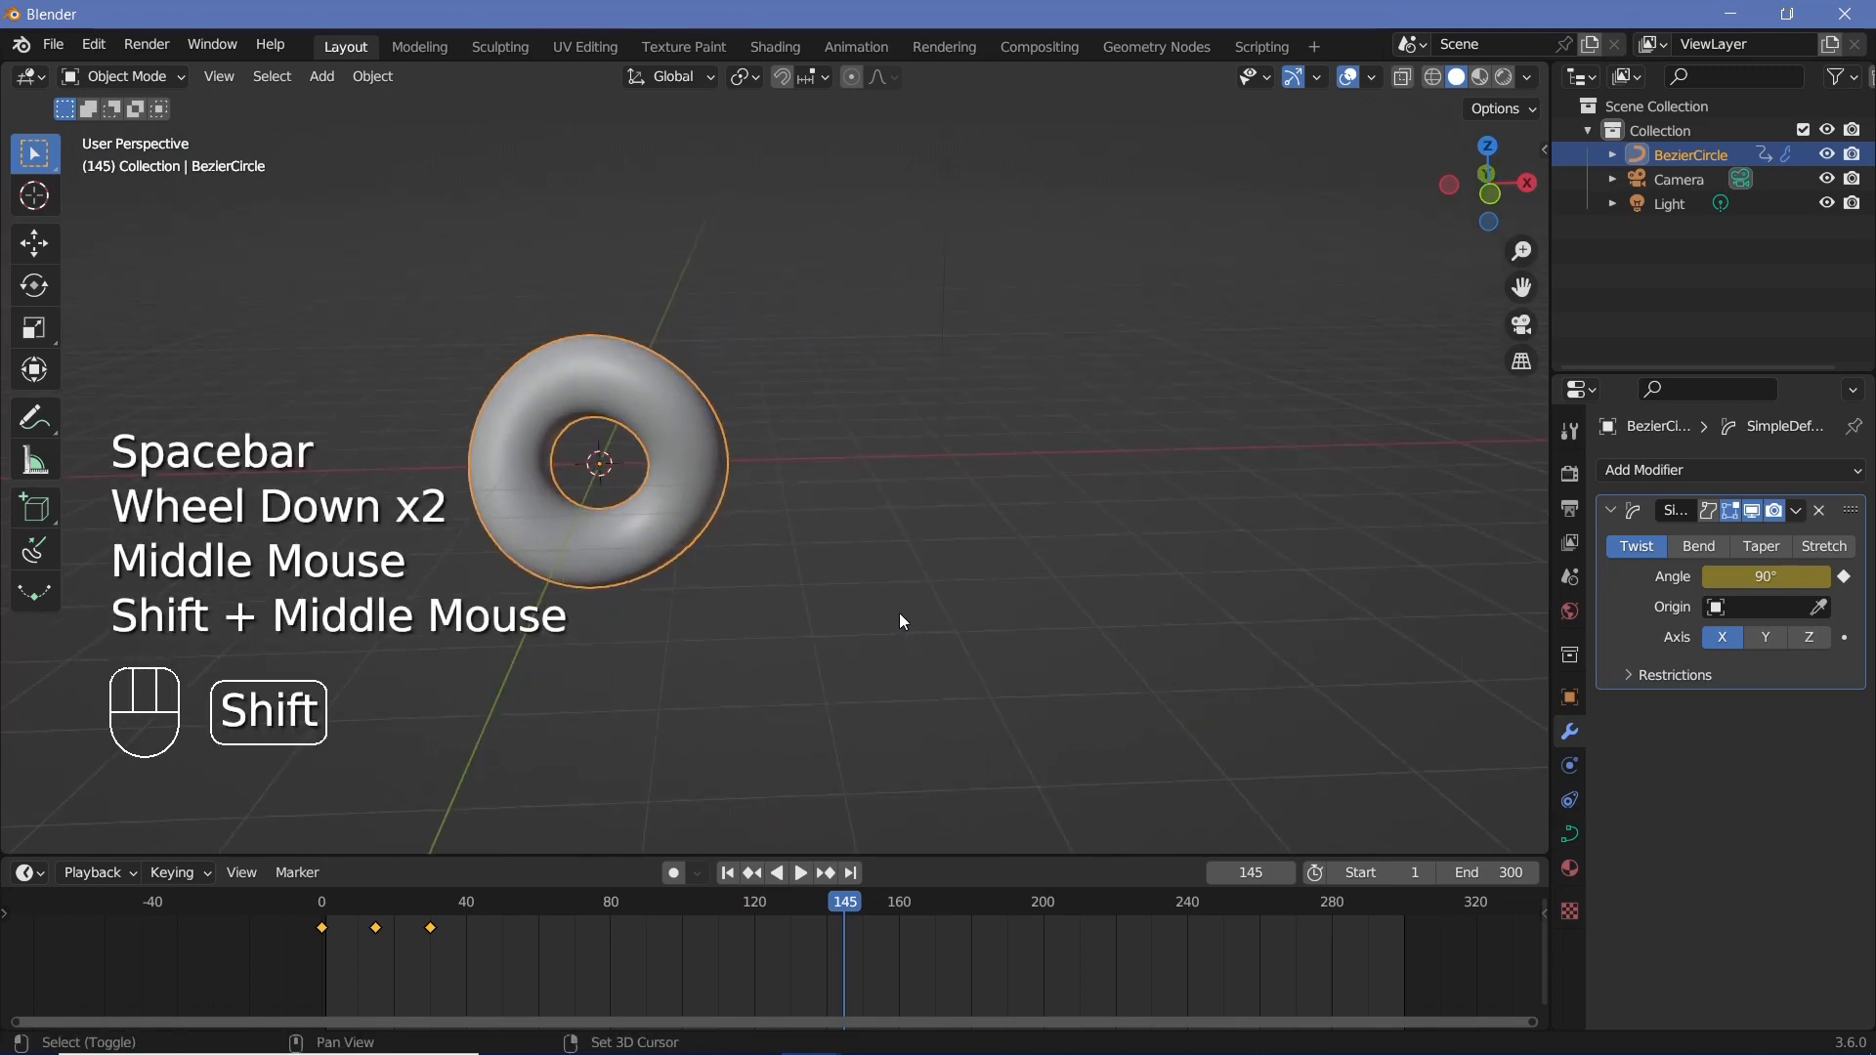
# - Duplicate the ring and move the copy along the X axis so it sits beside the original
pyautogui.hotkey('shift', 'd')
pyautogui.press('x')
pyautogui.click(1225, 612)
pyautogui.keyDown('shift'); pyautogui.moveTo(1225, 611); pyautogui.dragTo(1069, 639, button='middle'); pyautogui.keyUp('shift')
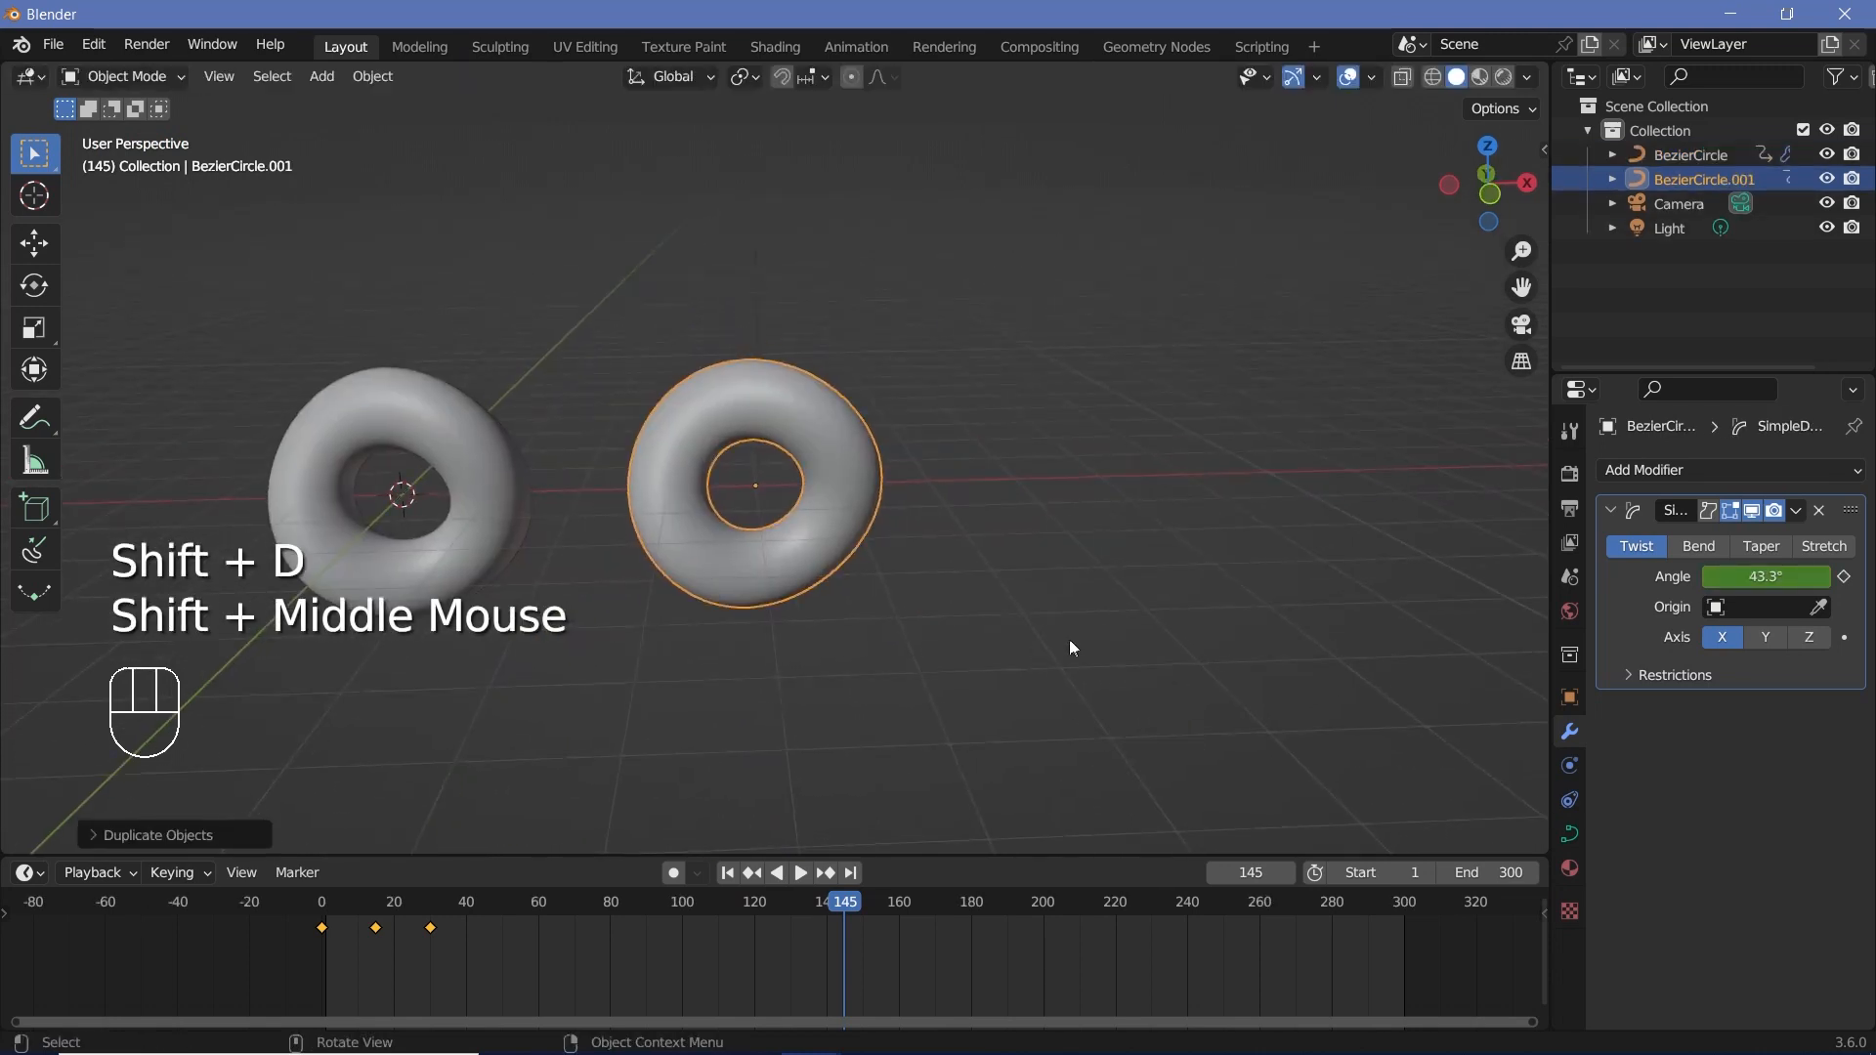
# - Switch the copied ring's Simple Deform modifier to Bend and play the animation from an angled view
pyautogui.click(1697, 553)
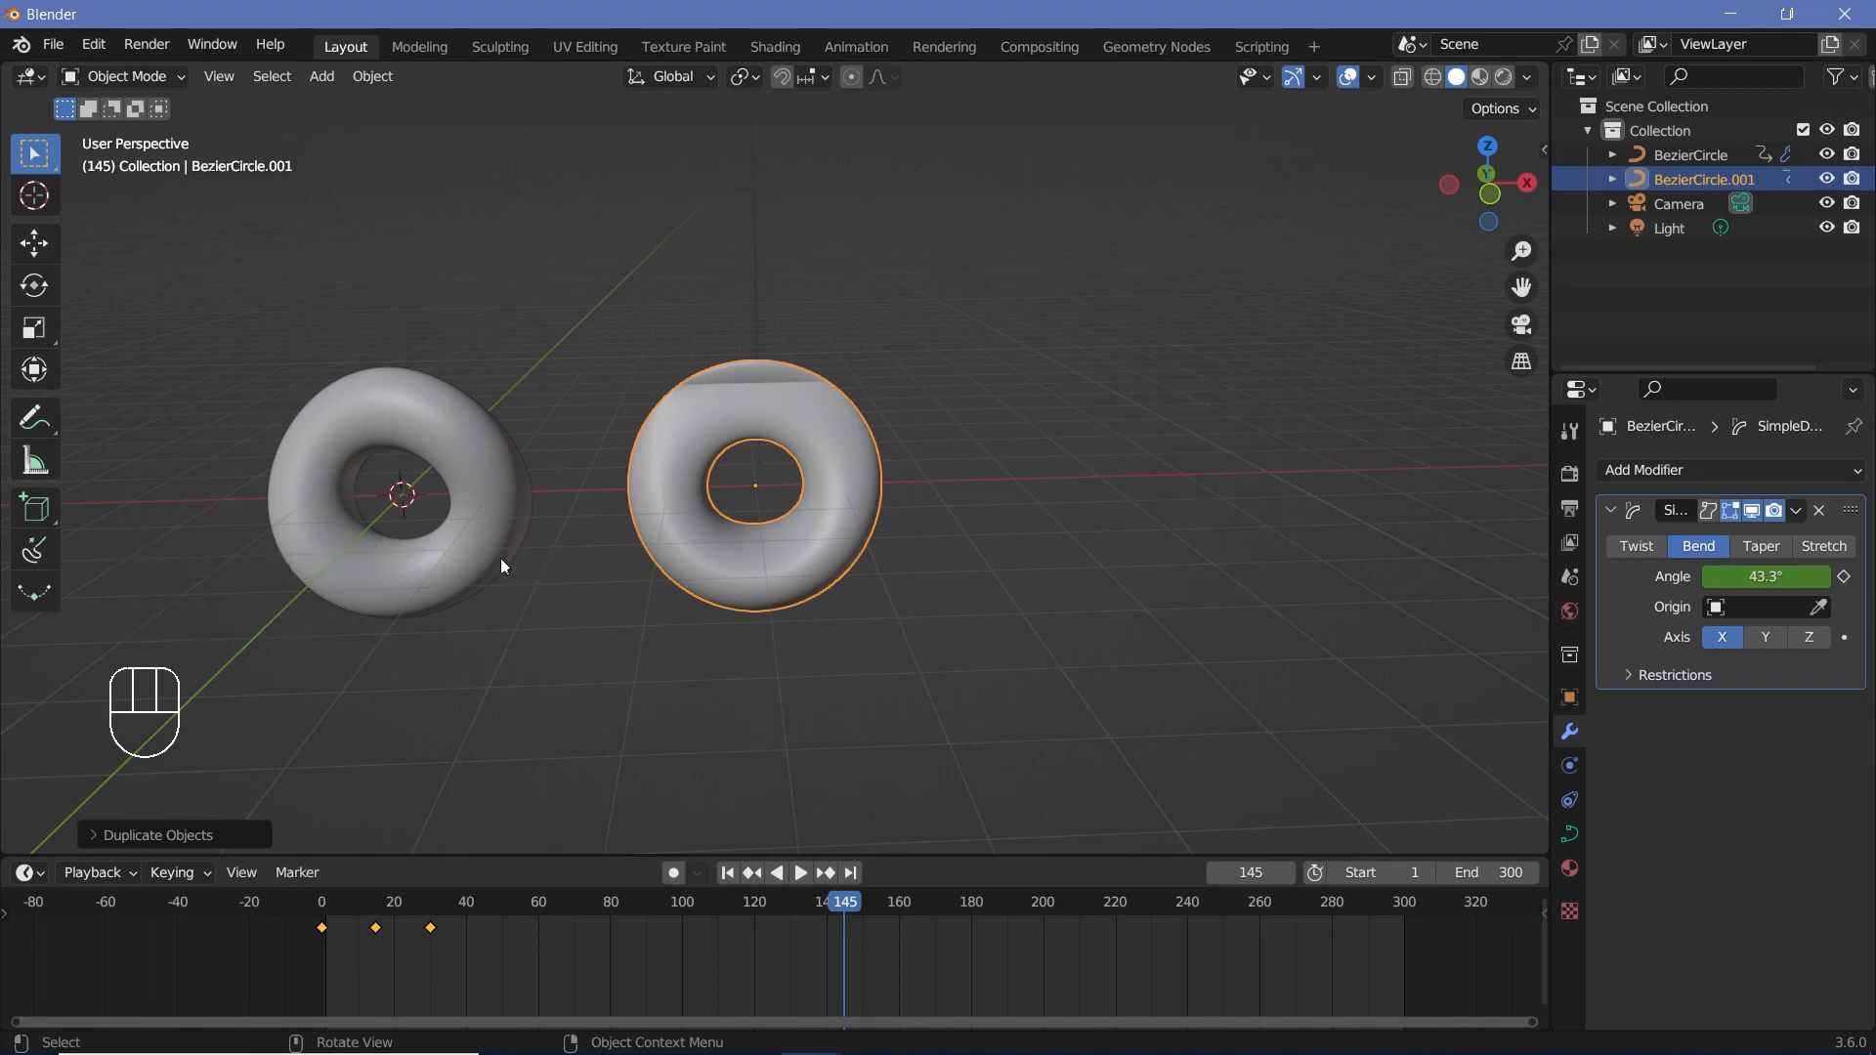
pyautogui.moveTo(500, 559); pyautogui.dragTo(617, 606, button='middle')
pyautogui.press('space')
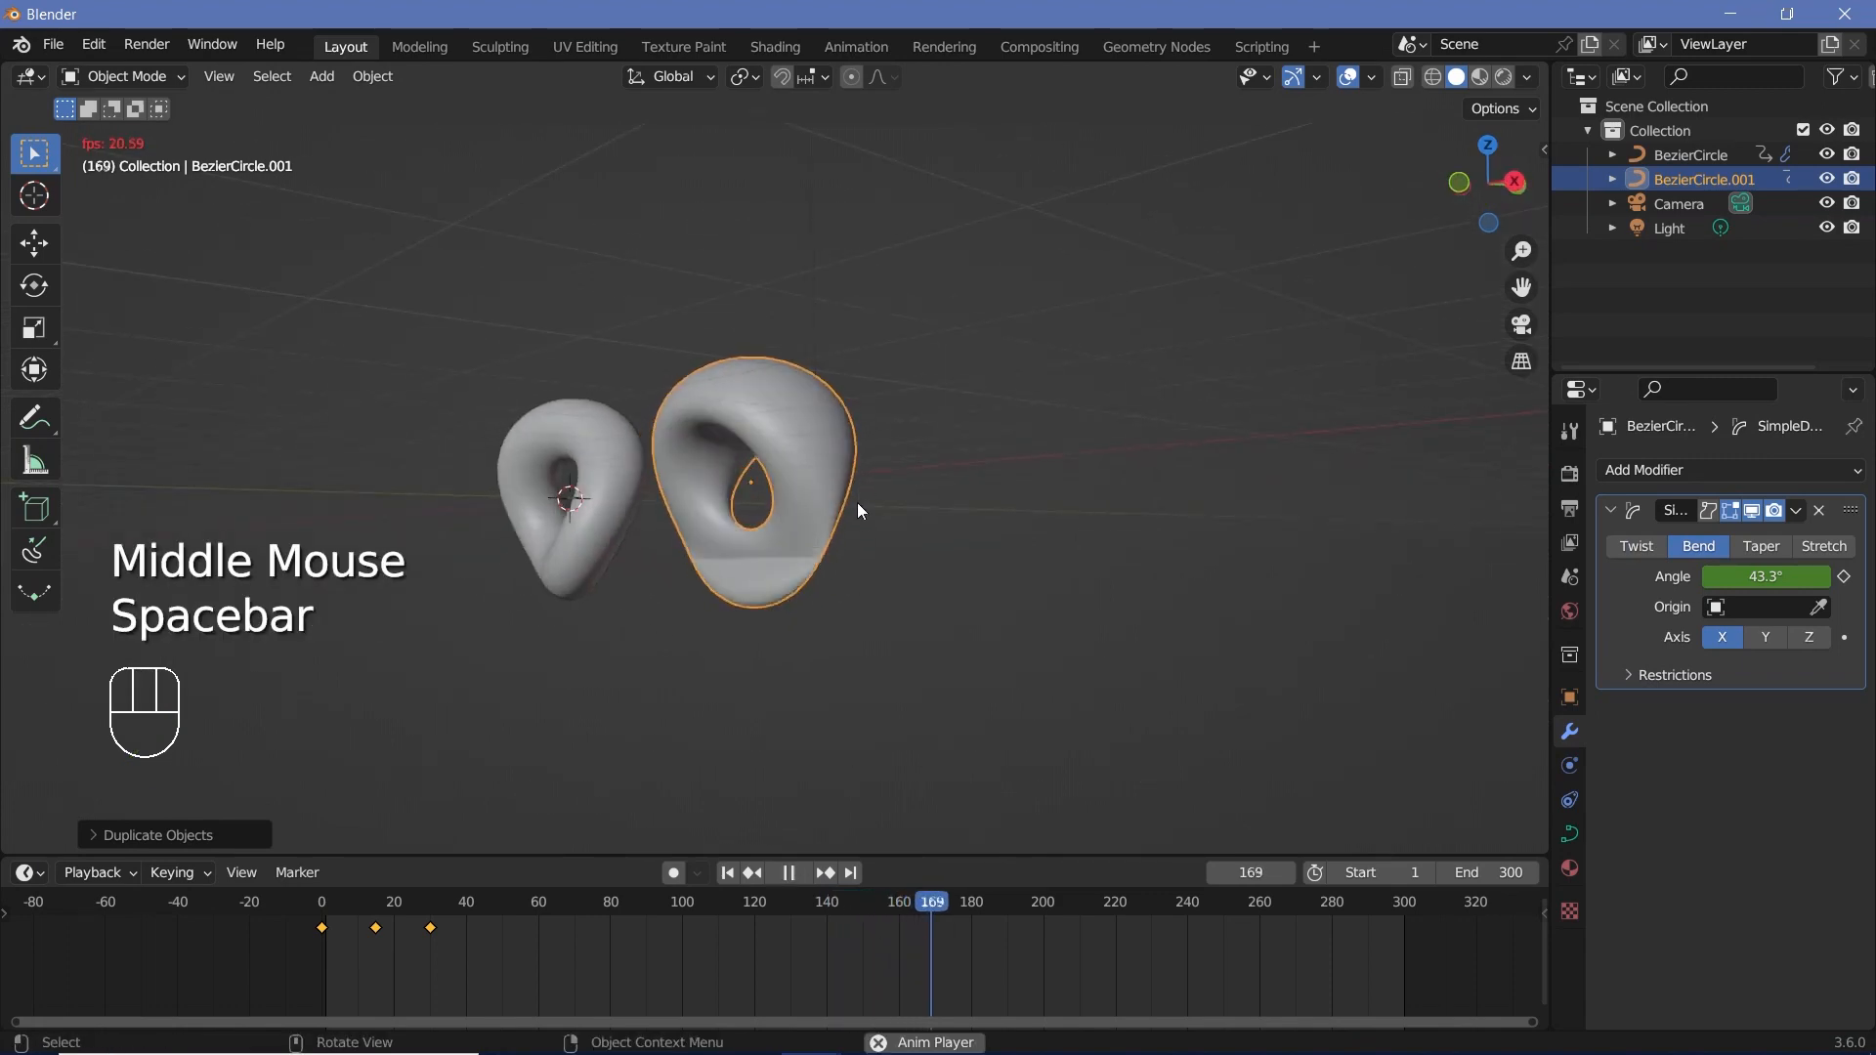
pyautogui.press('space')
pyautogui.press('space')
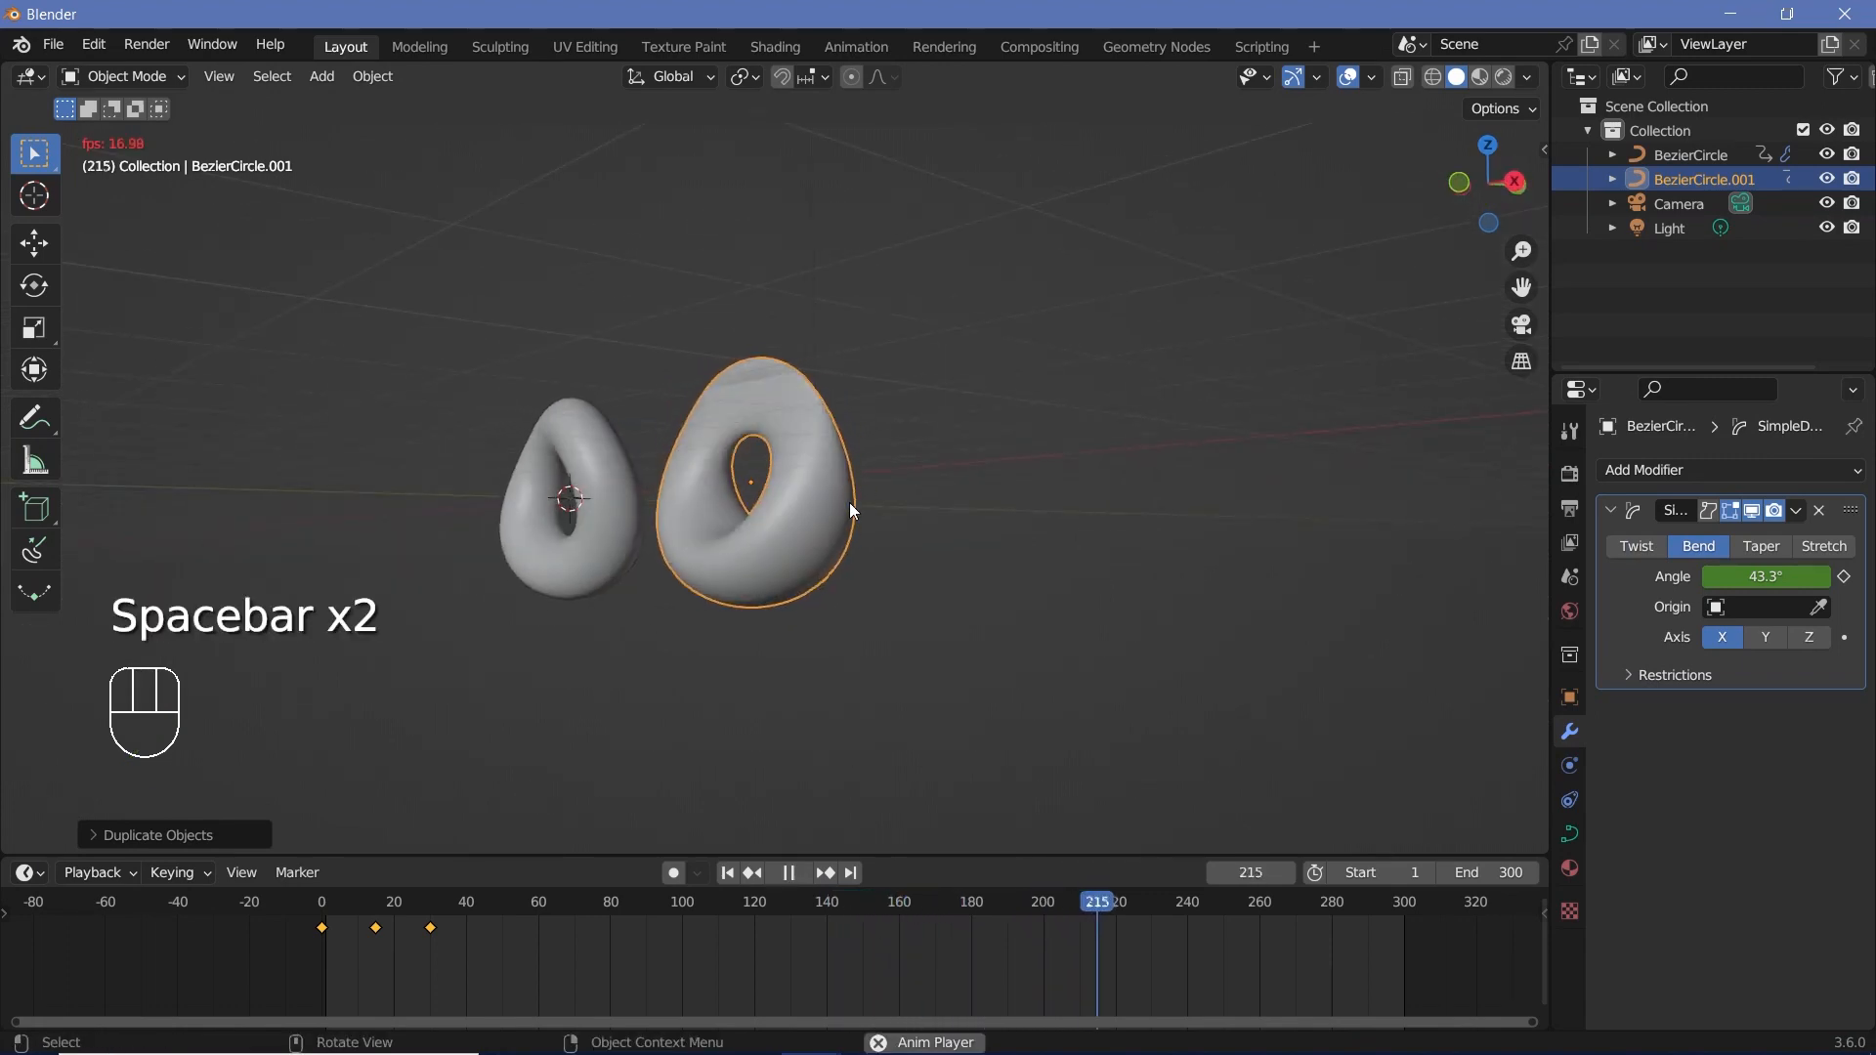
pyautogui.press('space')
pyautogui.press('space')
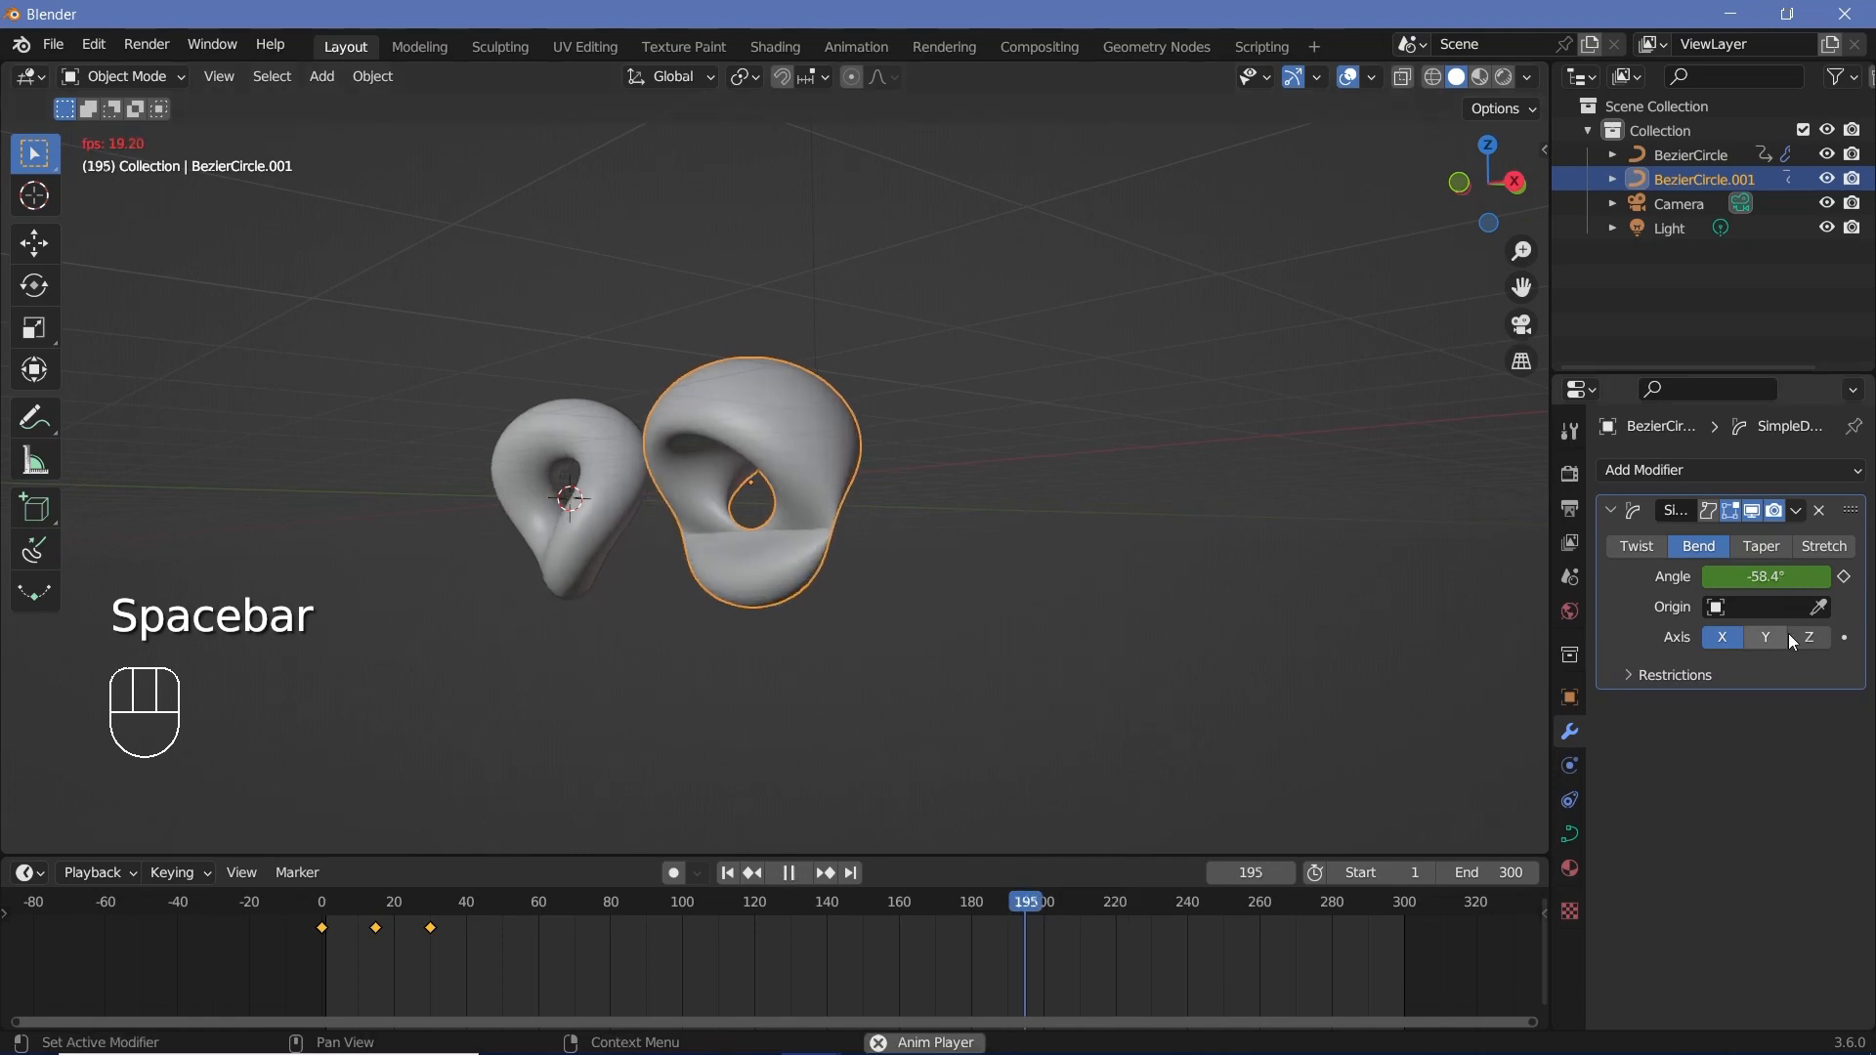
# - Set the bend axis of the copied ring to Z and play the animation from the front
pyautogui.click(1779, 639)
pyautogui.click(1813, 641)
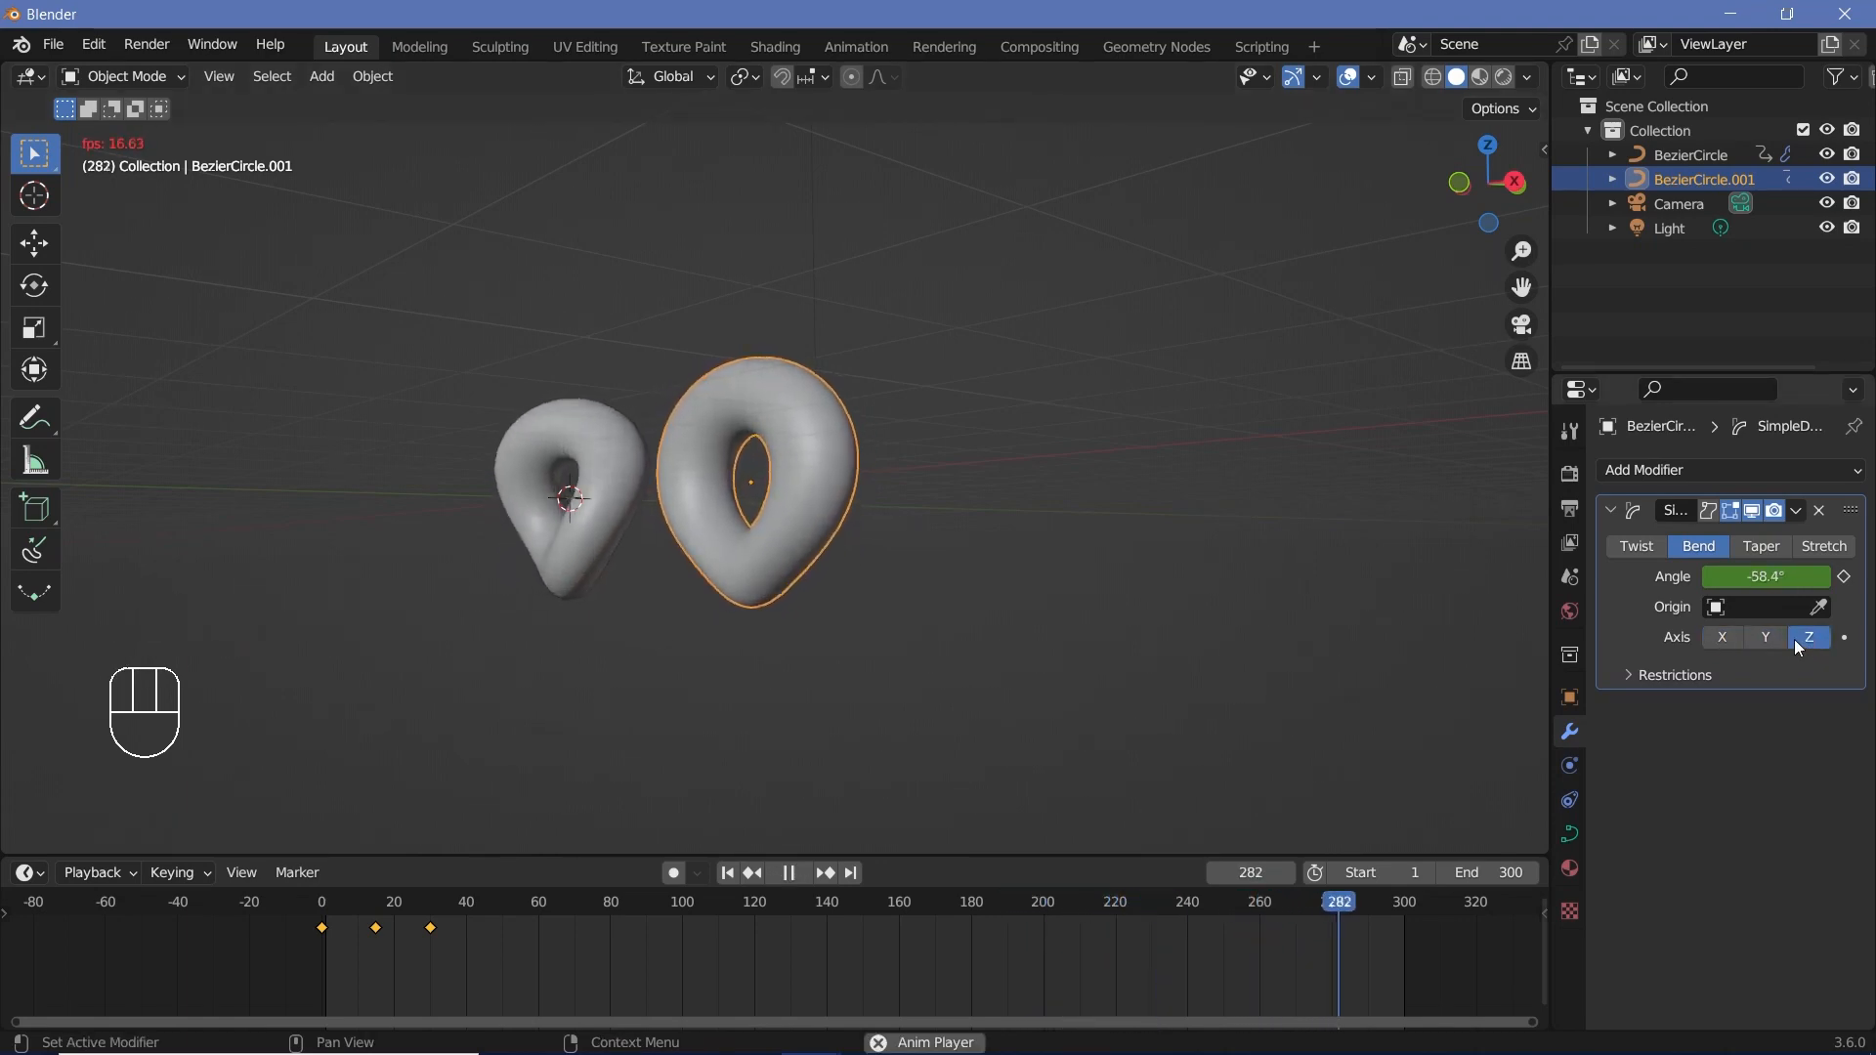
pyautogui.moveTo(860, 591); pyautogui.dragTo(929, 615, button='middle')
pyautogui.scroll(2, 824, 423)
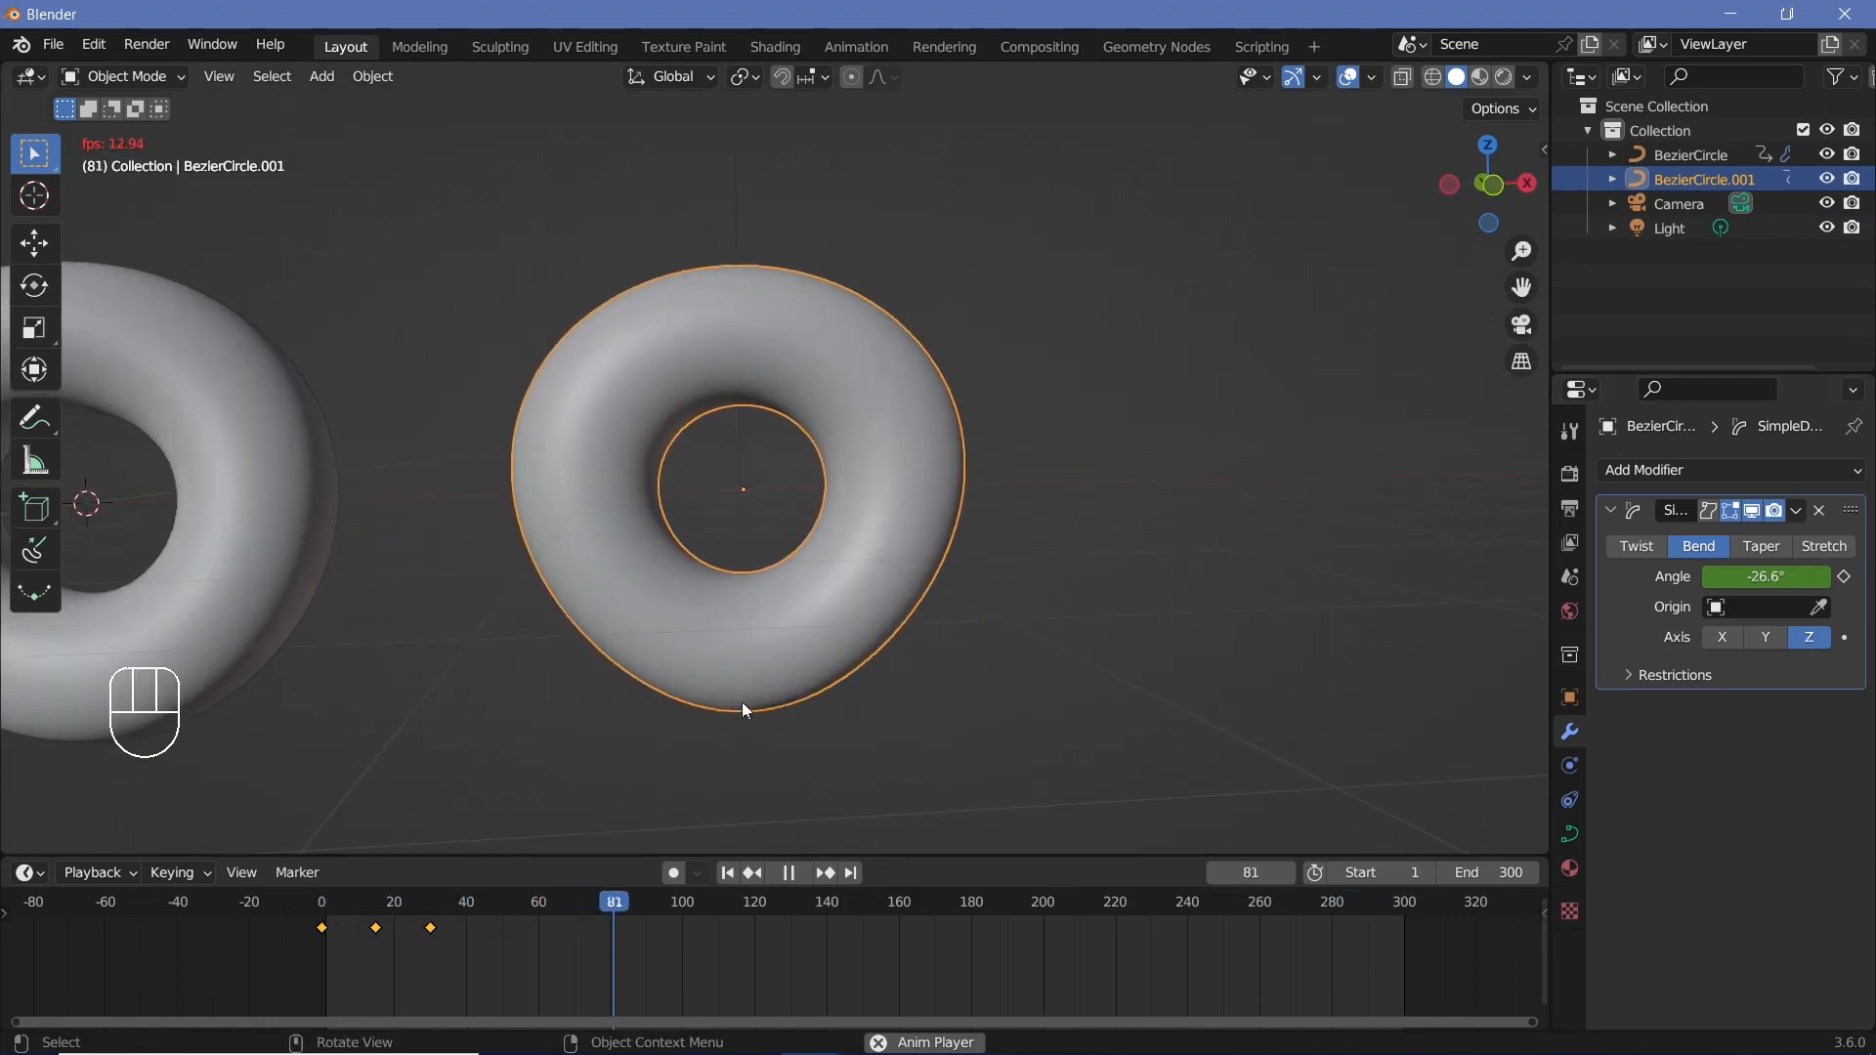
pyautogui.press('space')
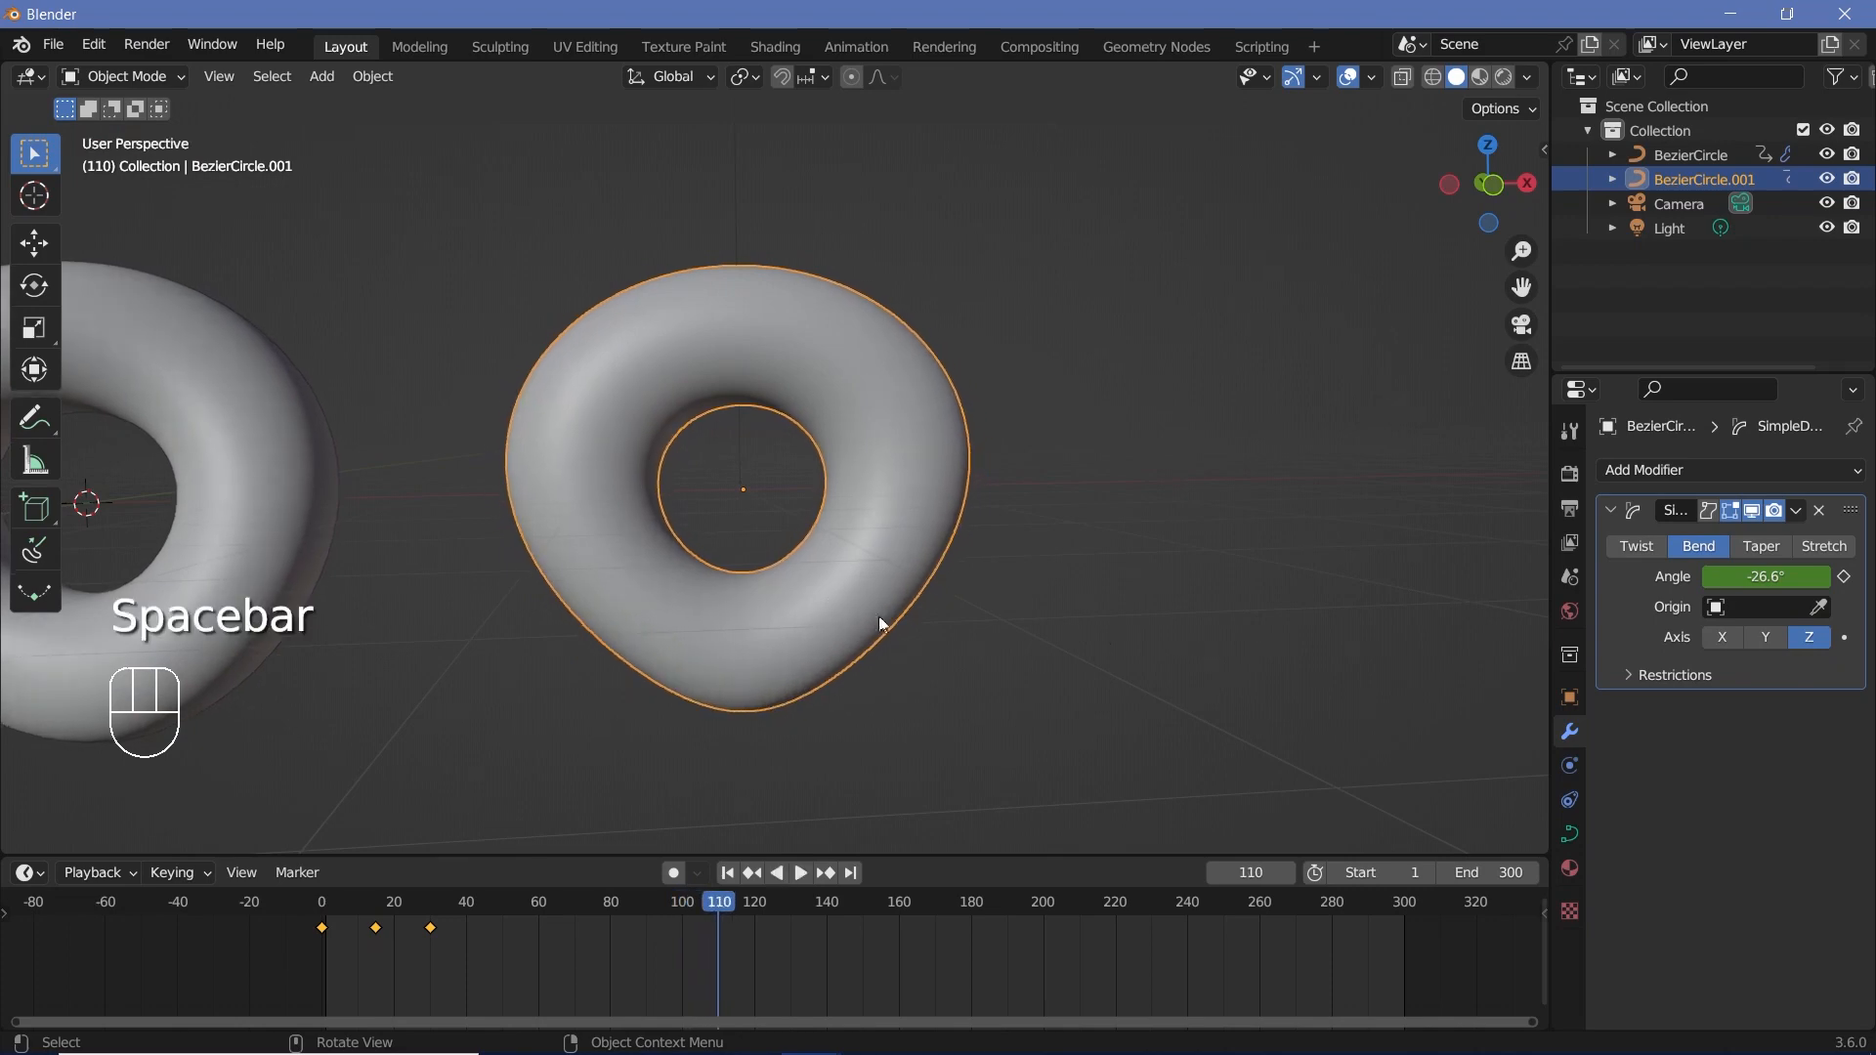
# - Keyframe the bend angle at 45° on frame 0 and duplicate that keyframe to frame 30
pyautogui.click(326, 916)
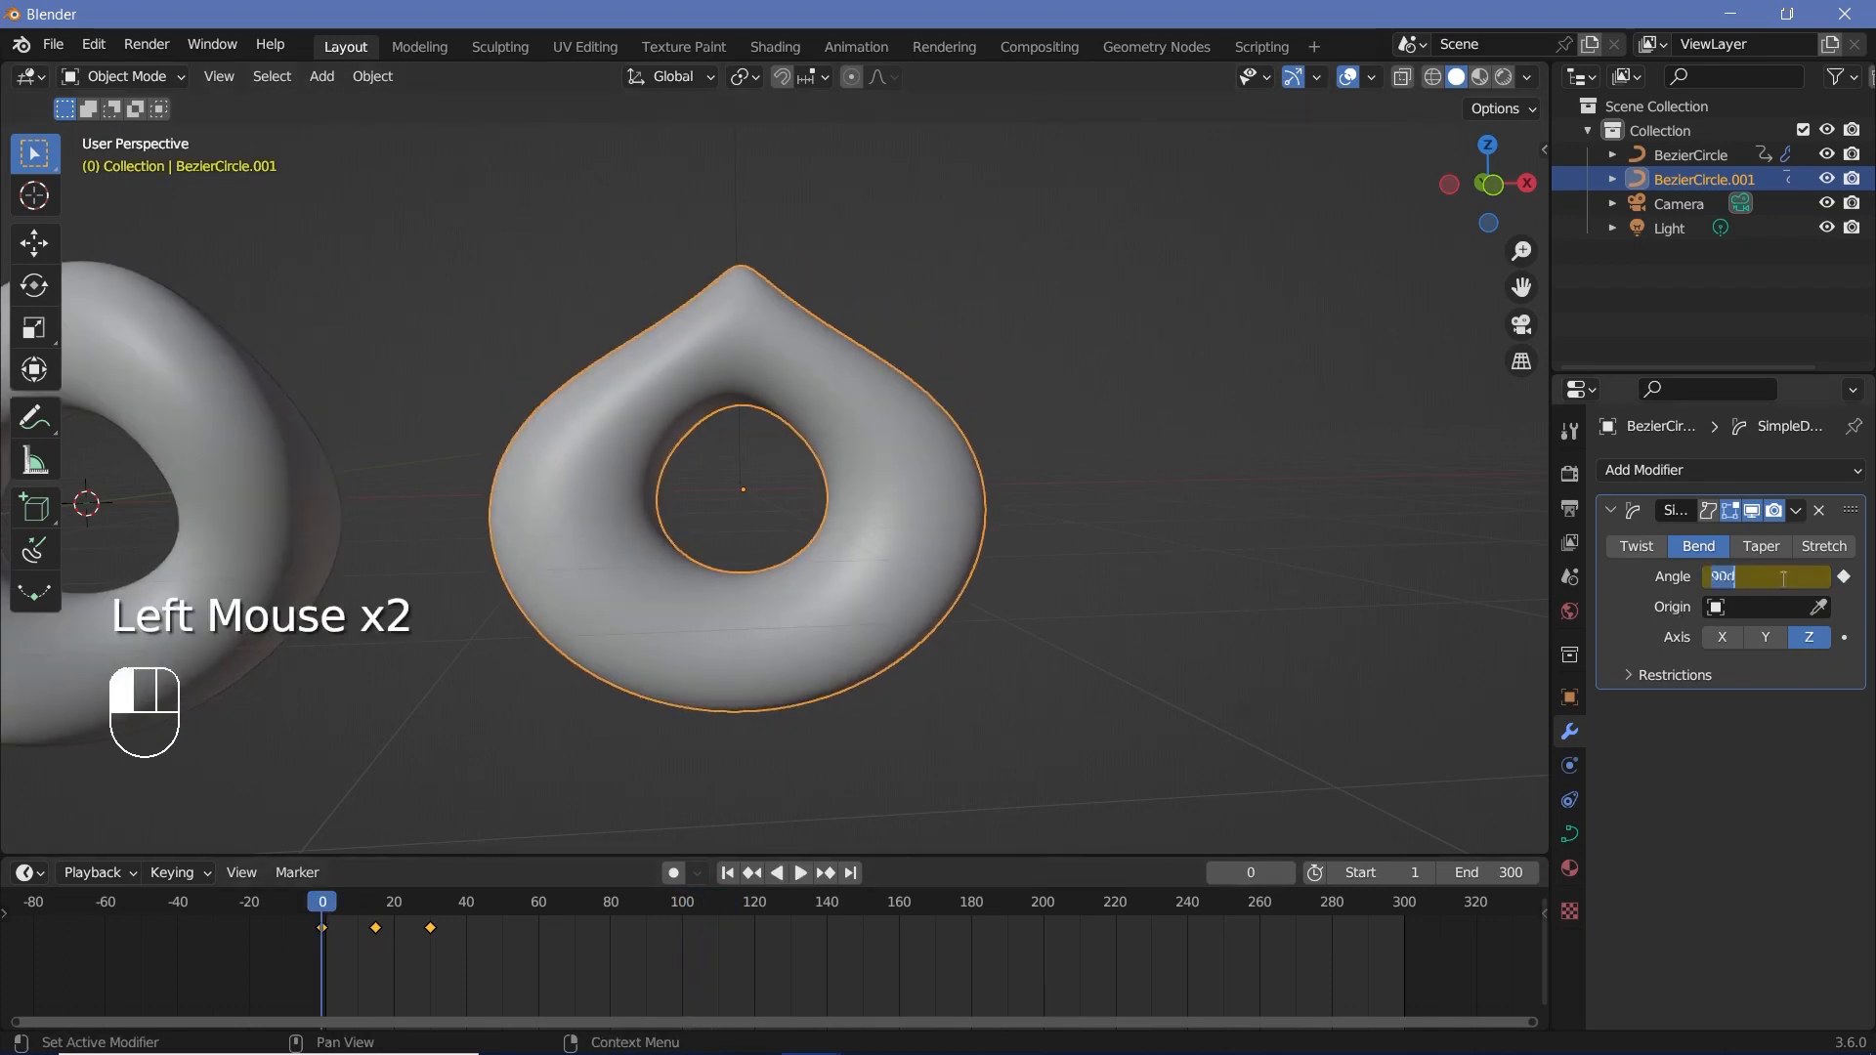
pyautogui.press('Return')
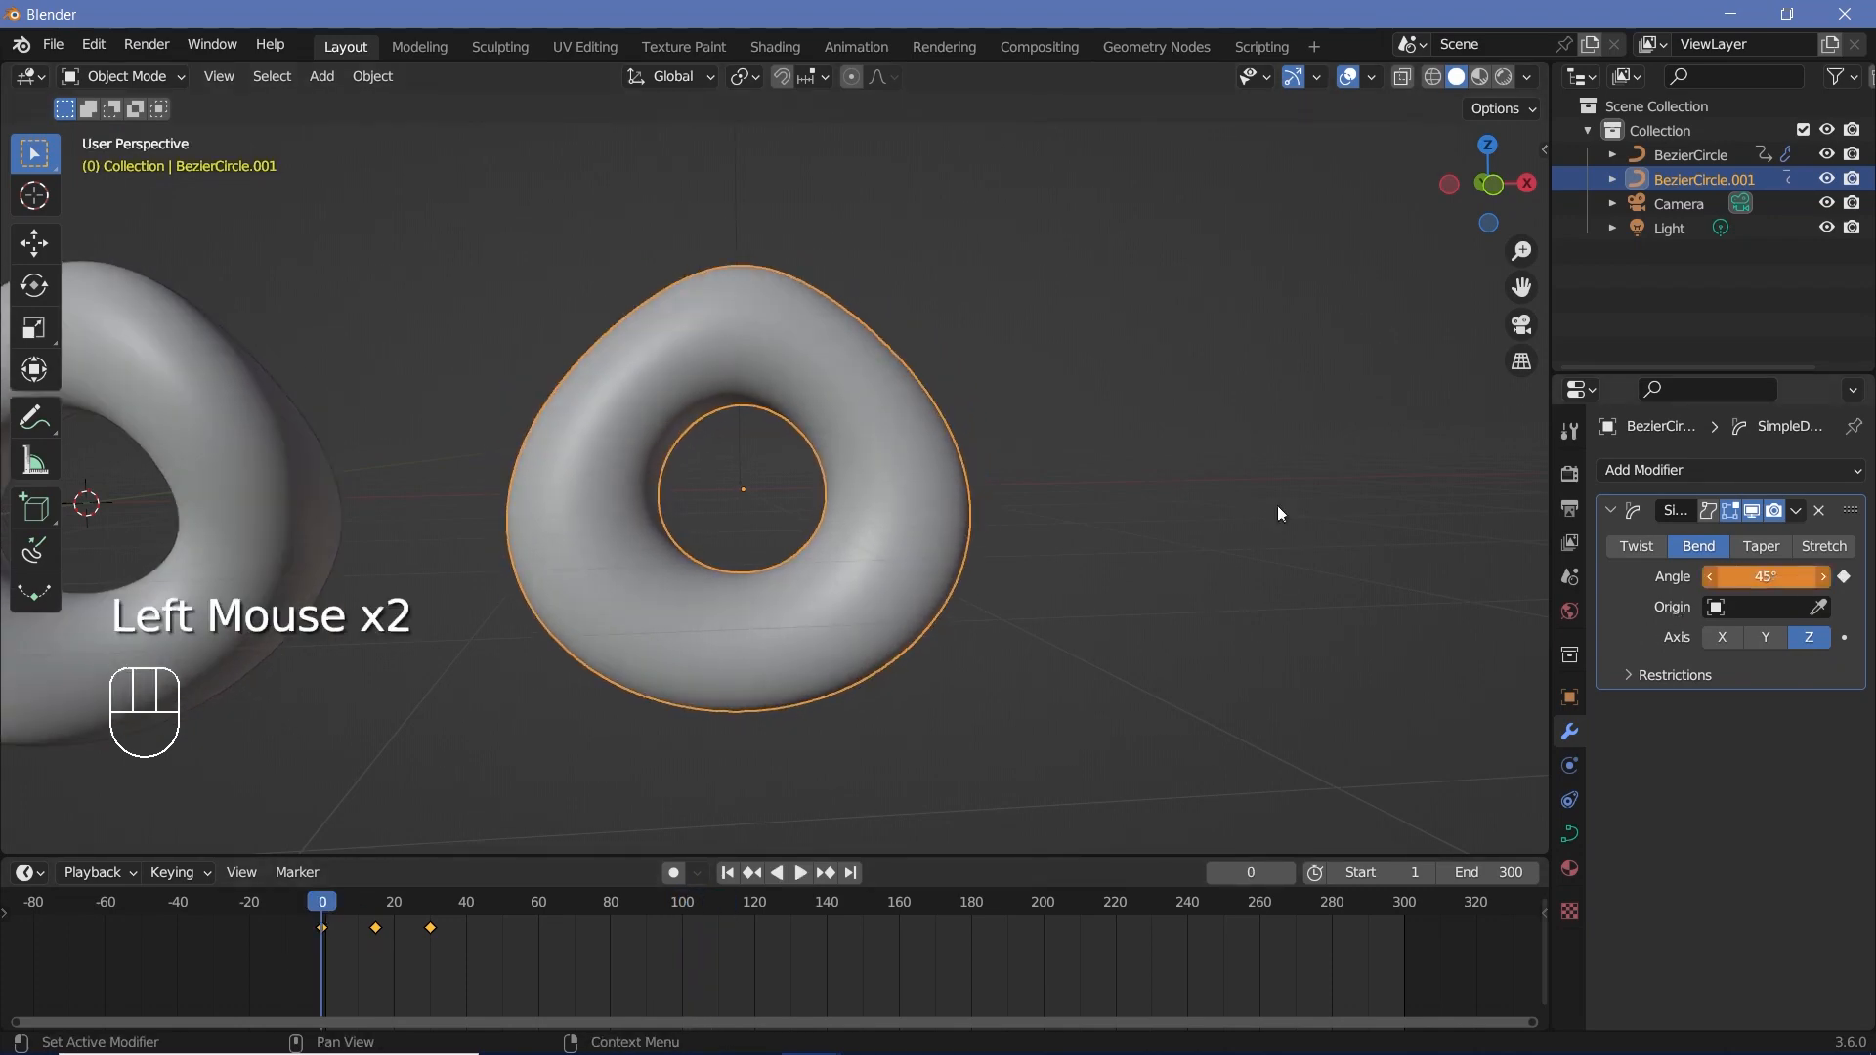
pyautogui.doubleClick(1845, 577)
pyautogui.click(317, 924)
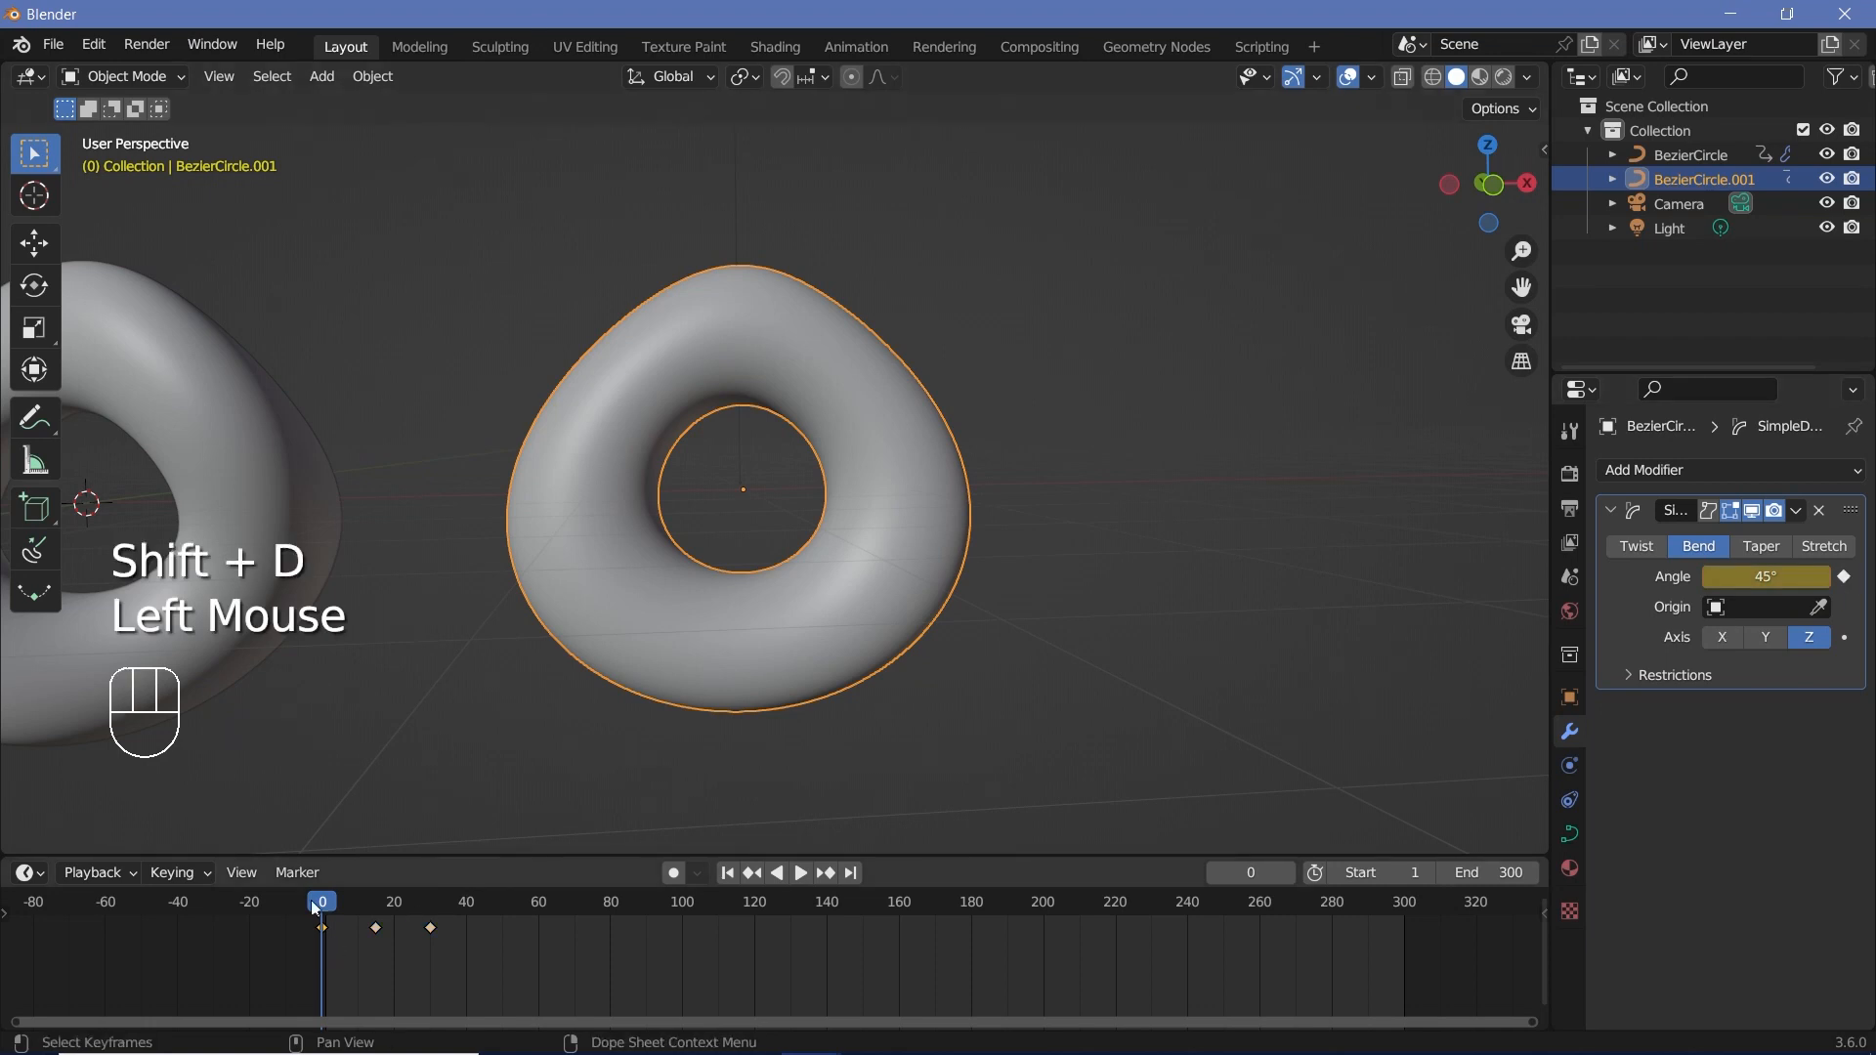
pyautogui.hotkey('shift', 'd')
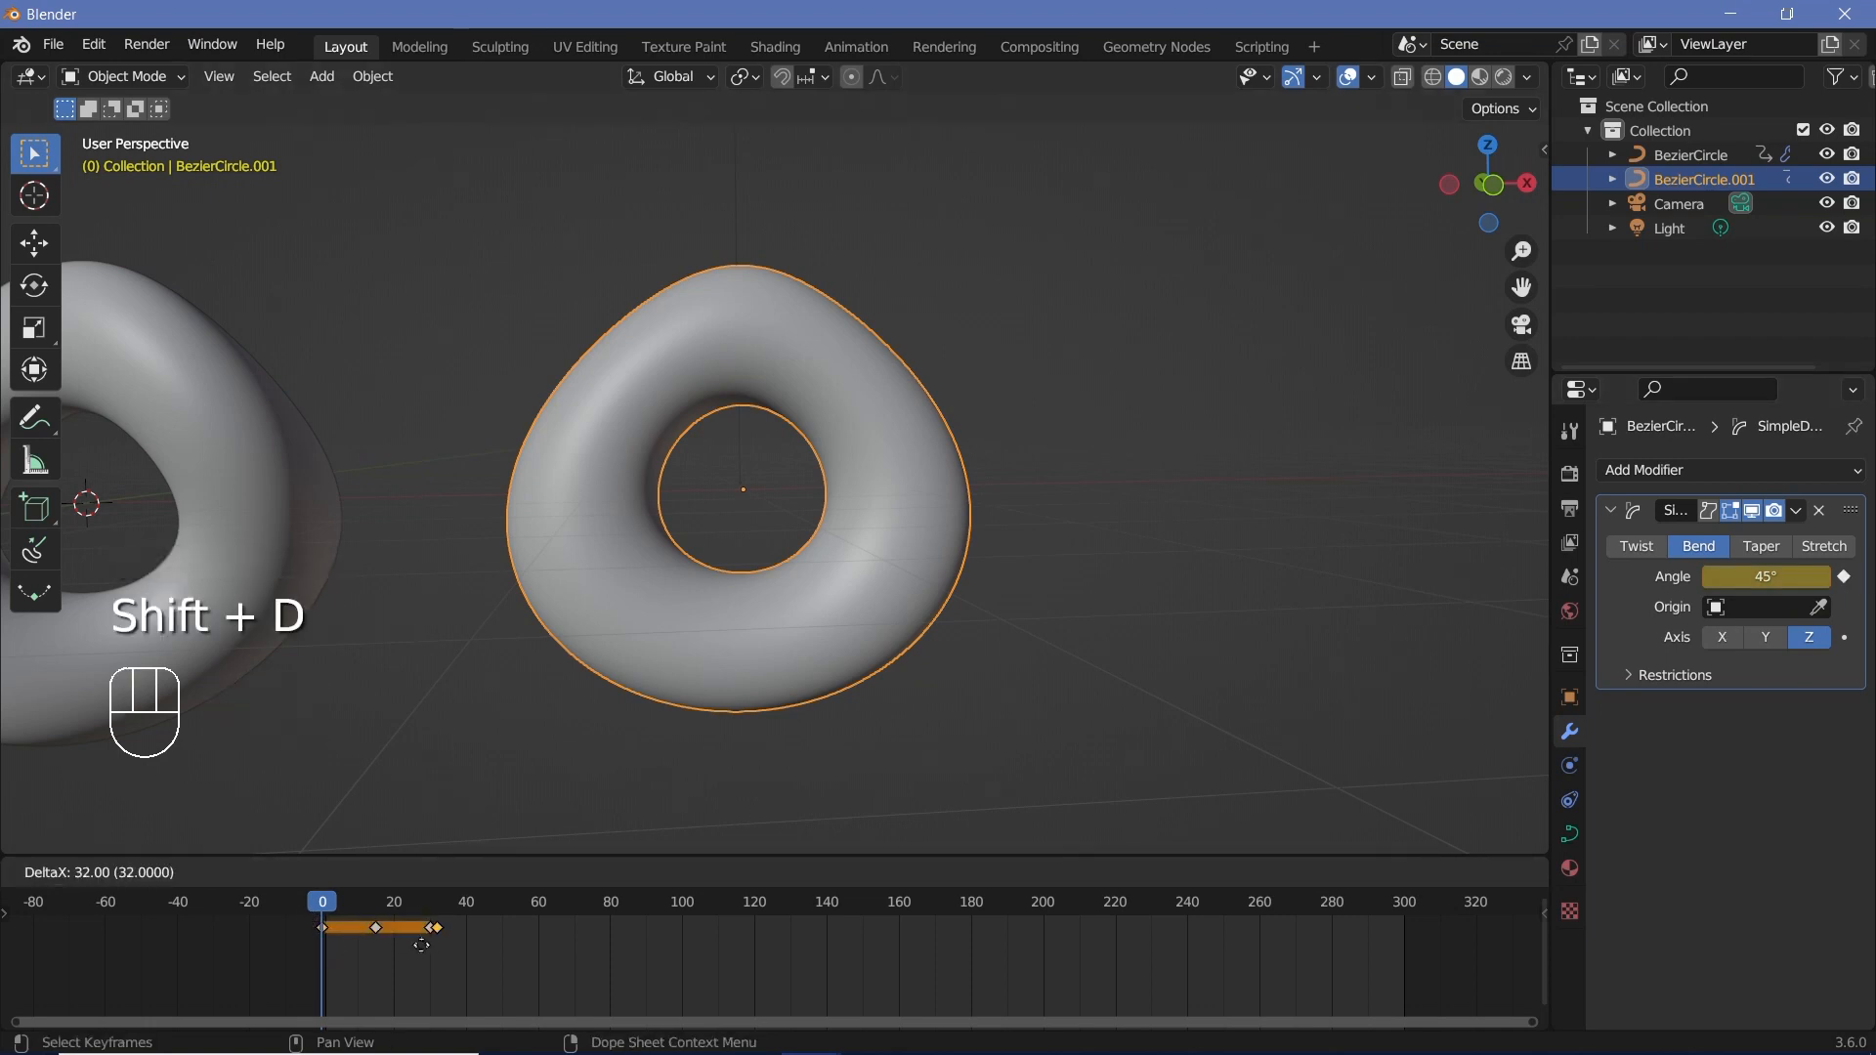
pyautogui.click(421, 945)
# - Keyframe the bend angle at -45° on frame 15 and play the animation from frame 0
pyautogui.press('space')
pyautogui.moveTo(391, 905); pyautogui.dragTo(379, 948)
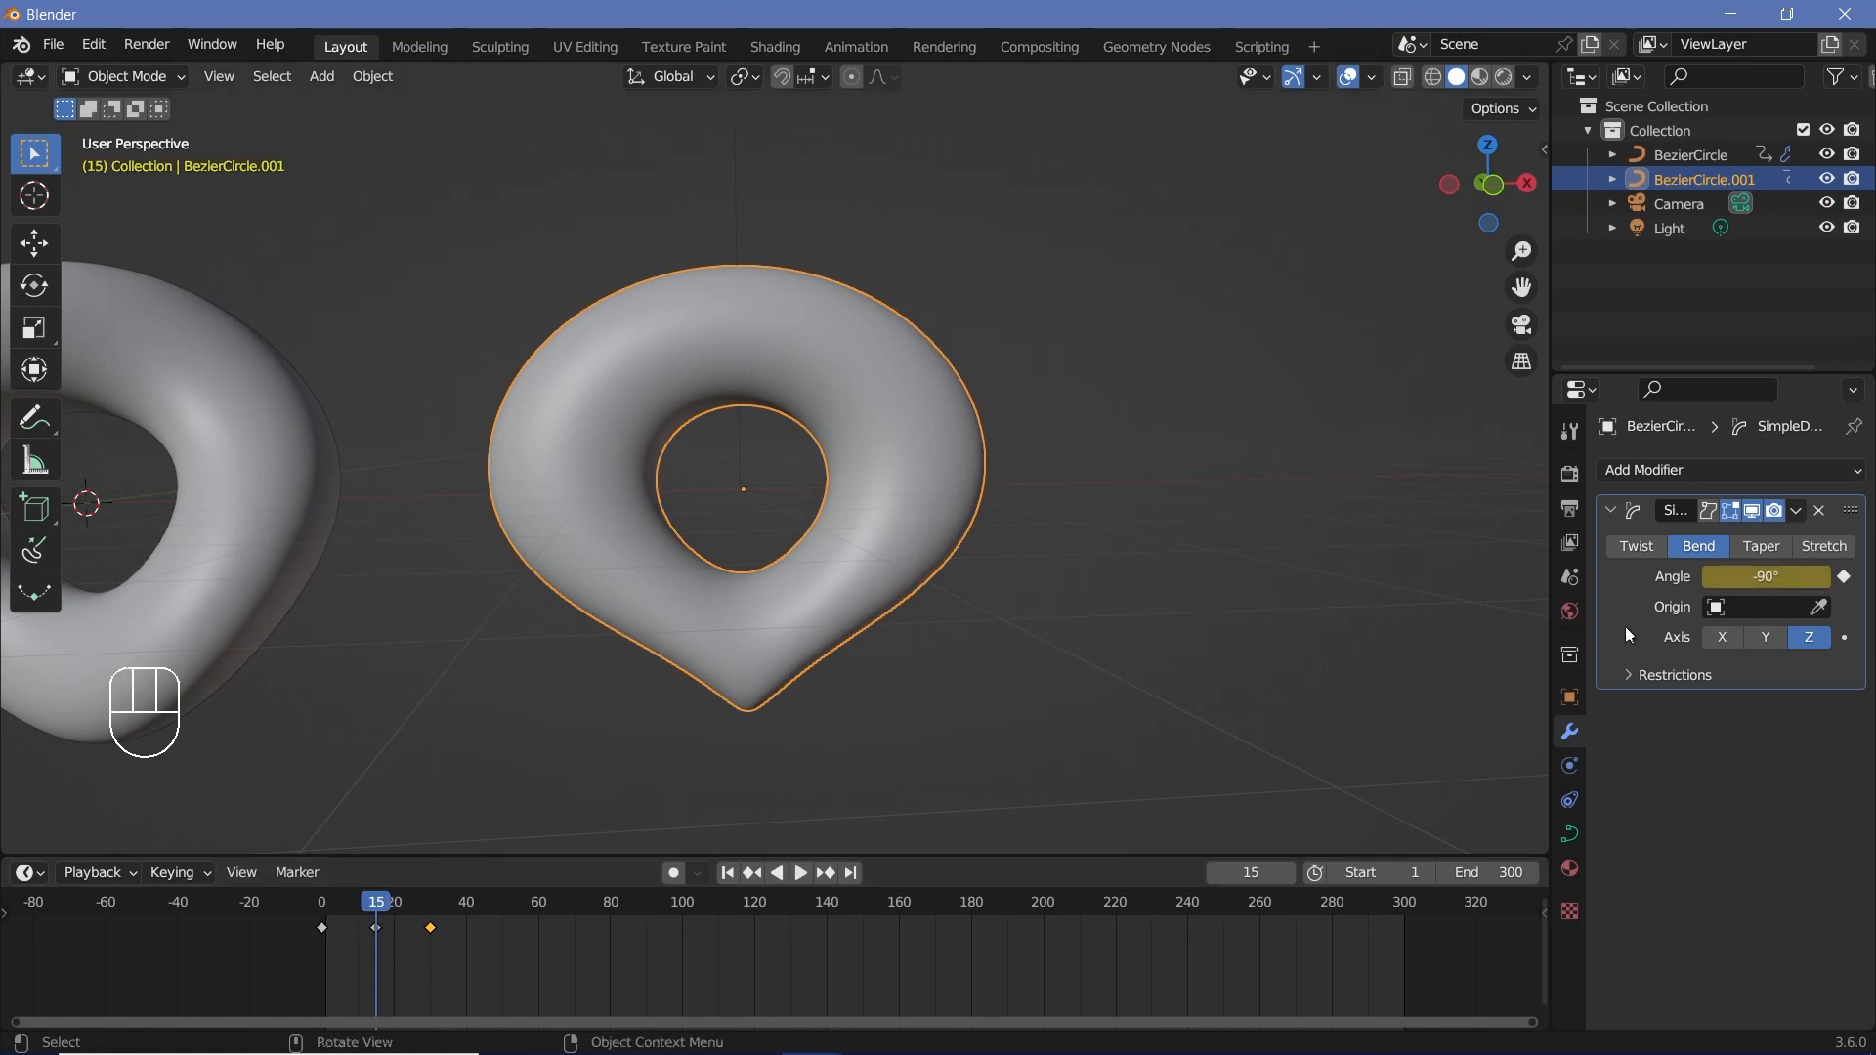
pyautogui.click(1754, 576)
pyautogui.write('-45')
pyautogui.press('Return')
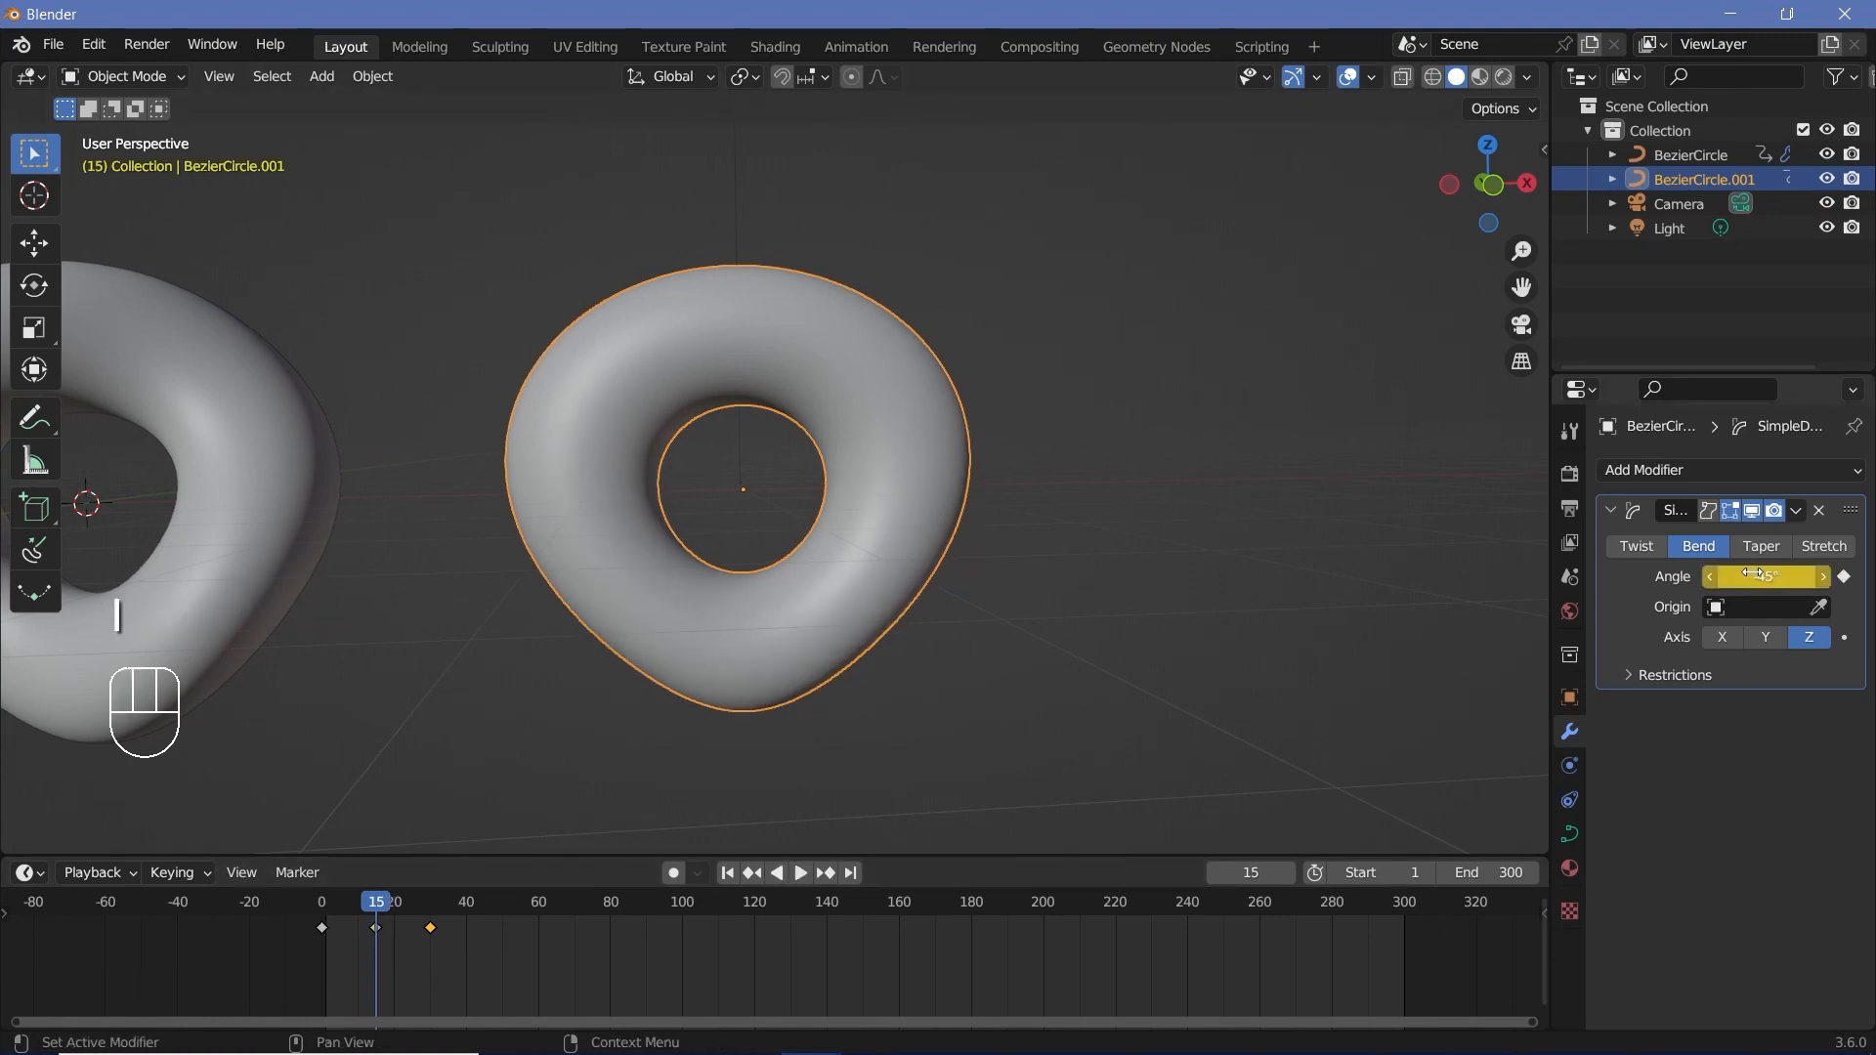
pyautogui.click(315, 918)
pyautogui.press('space')
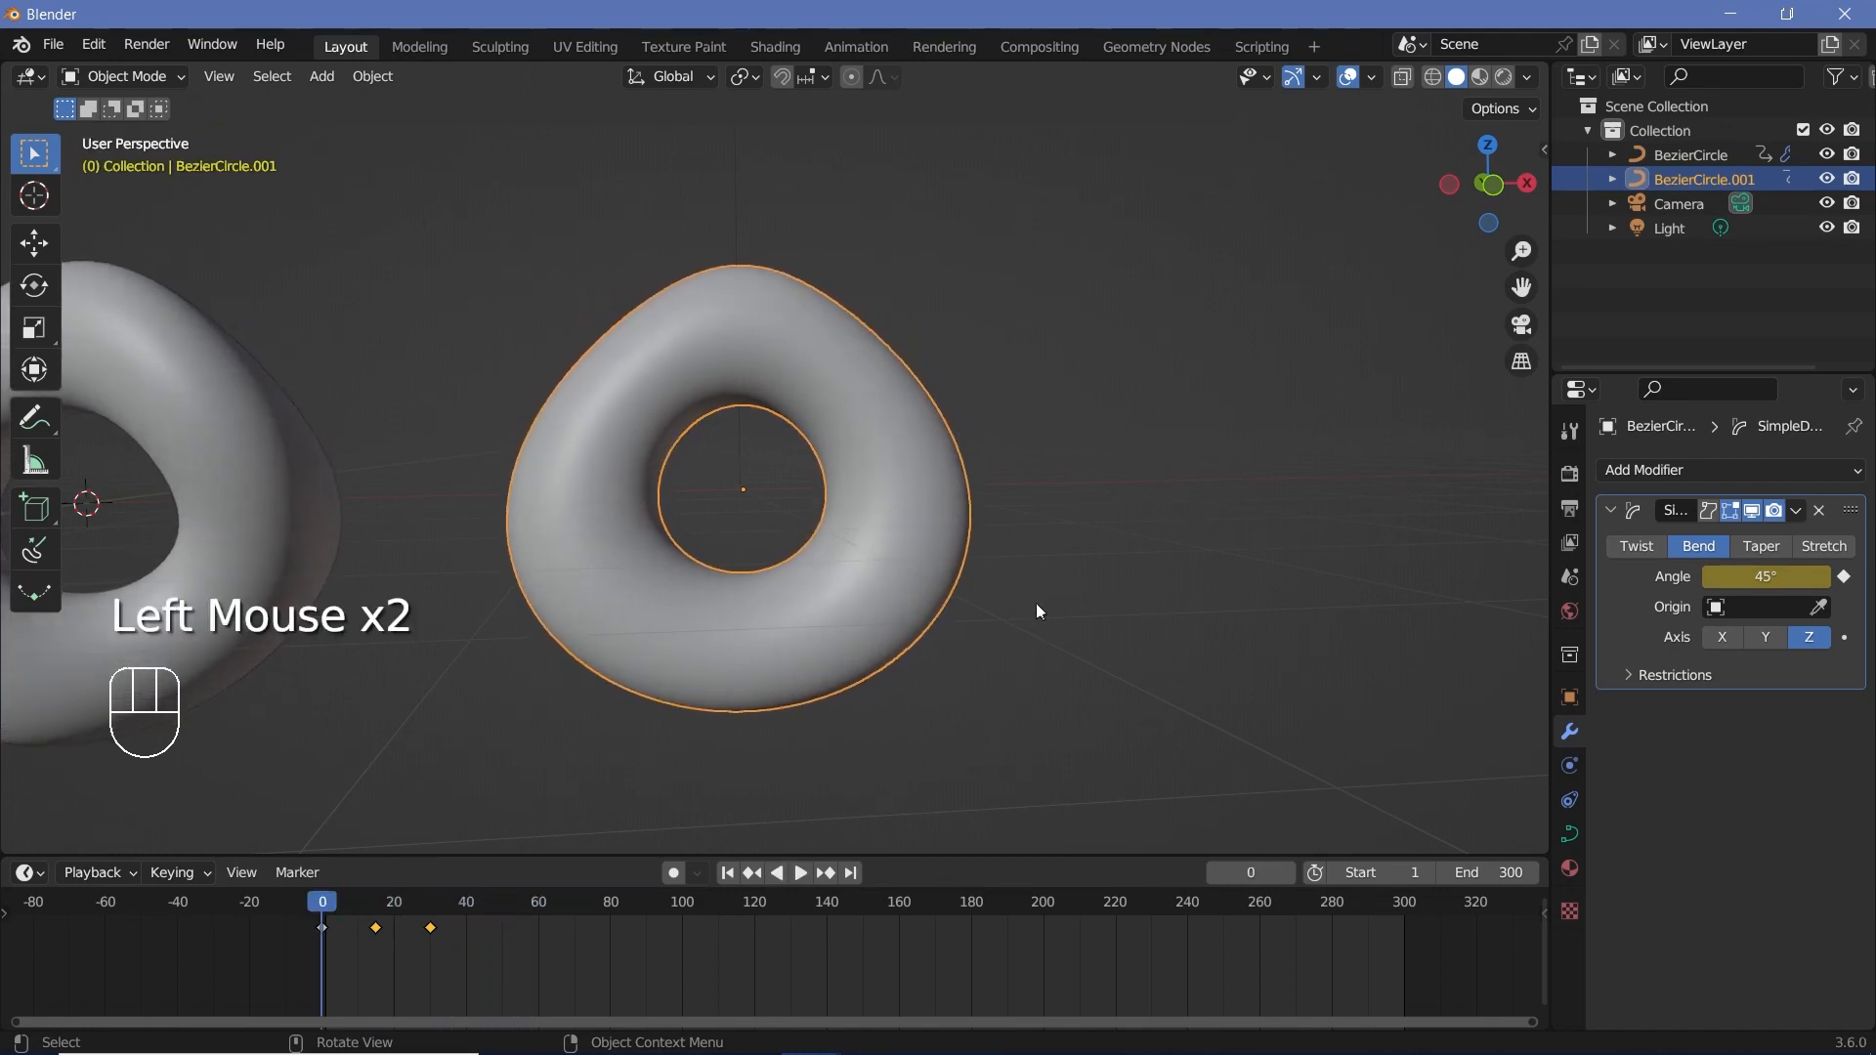
pyautogui.press('space')
pyautogui.press('space')
# - Set the bending ring's bevel depth to 0.25 m and play the animation
pyautogui.click(1573, 832)
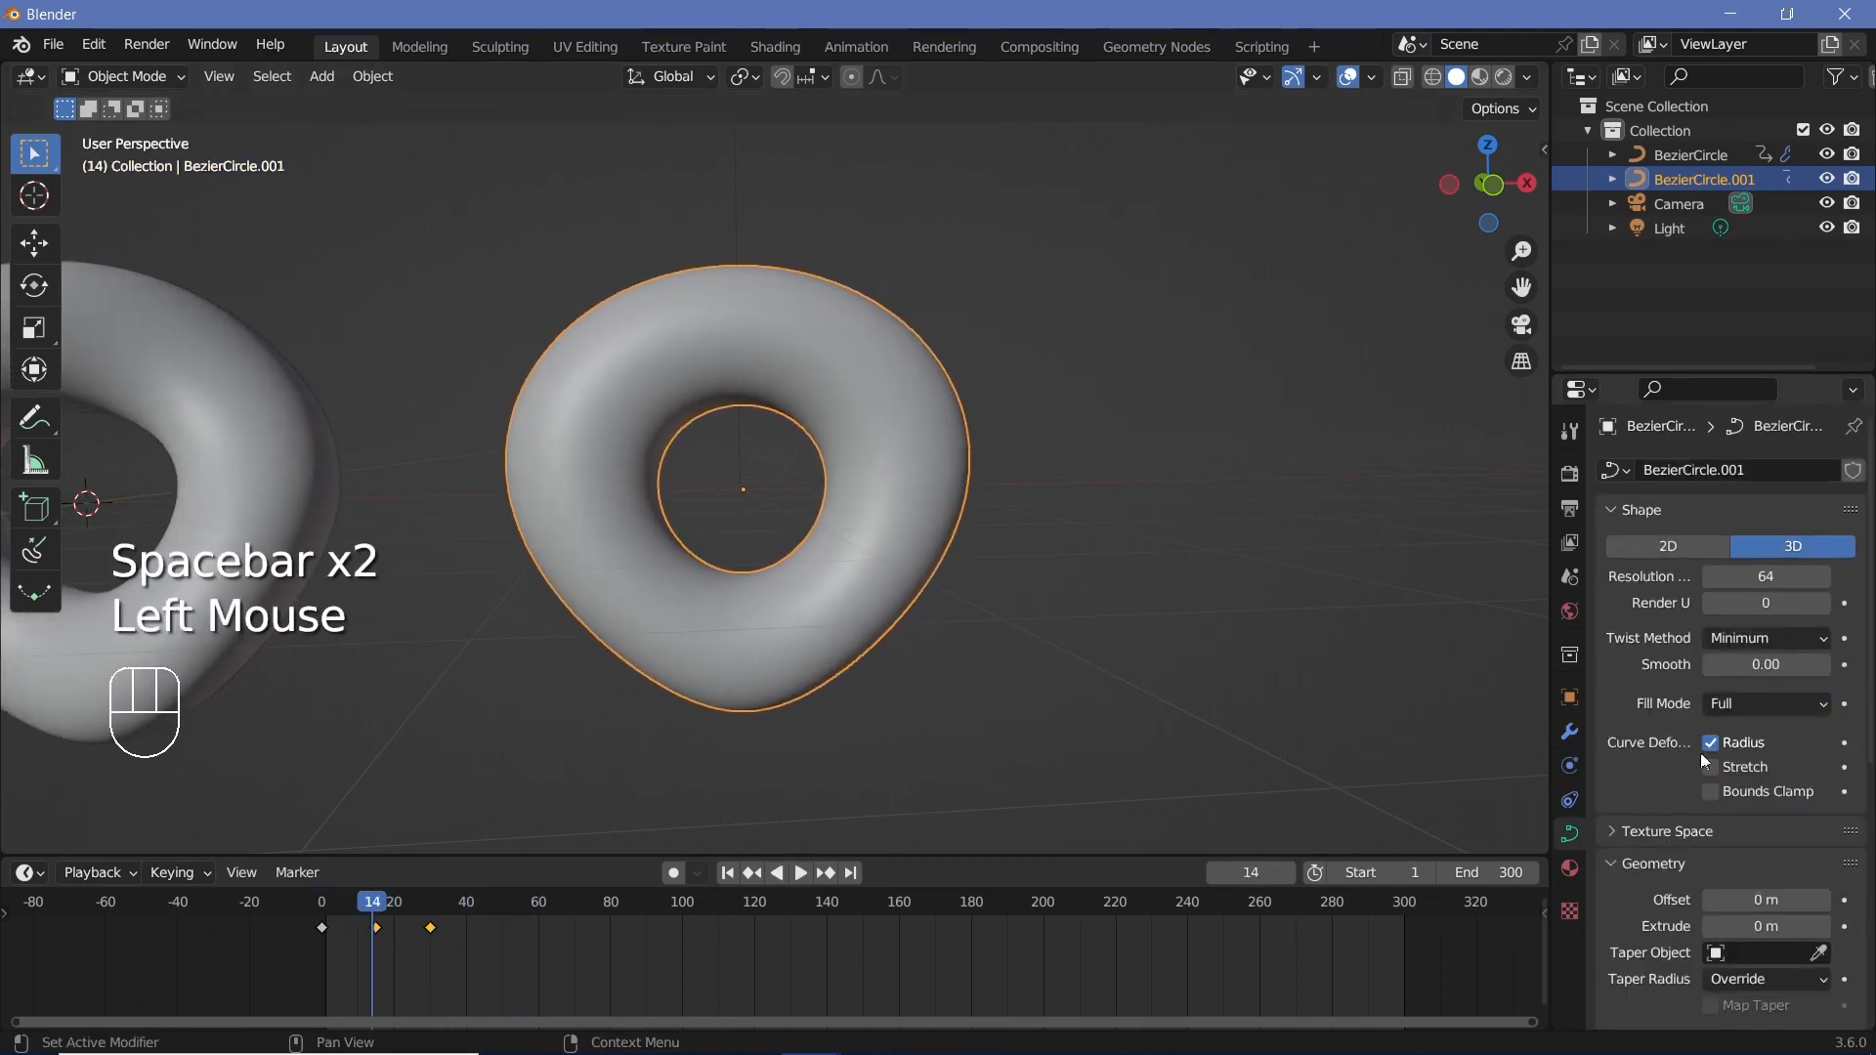
pyautogui.scroll(-3, 1649, 690)
pyautogui.click(1728, 916)
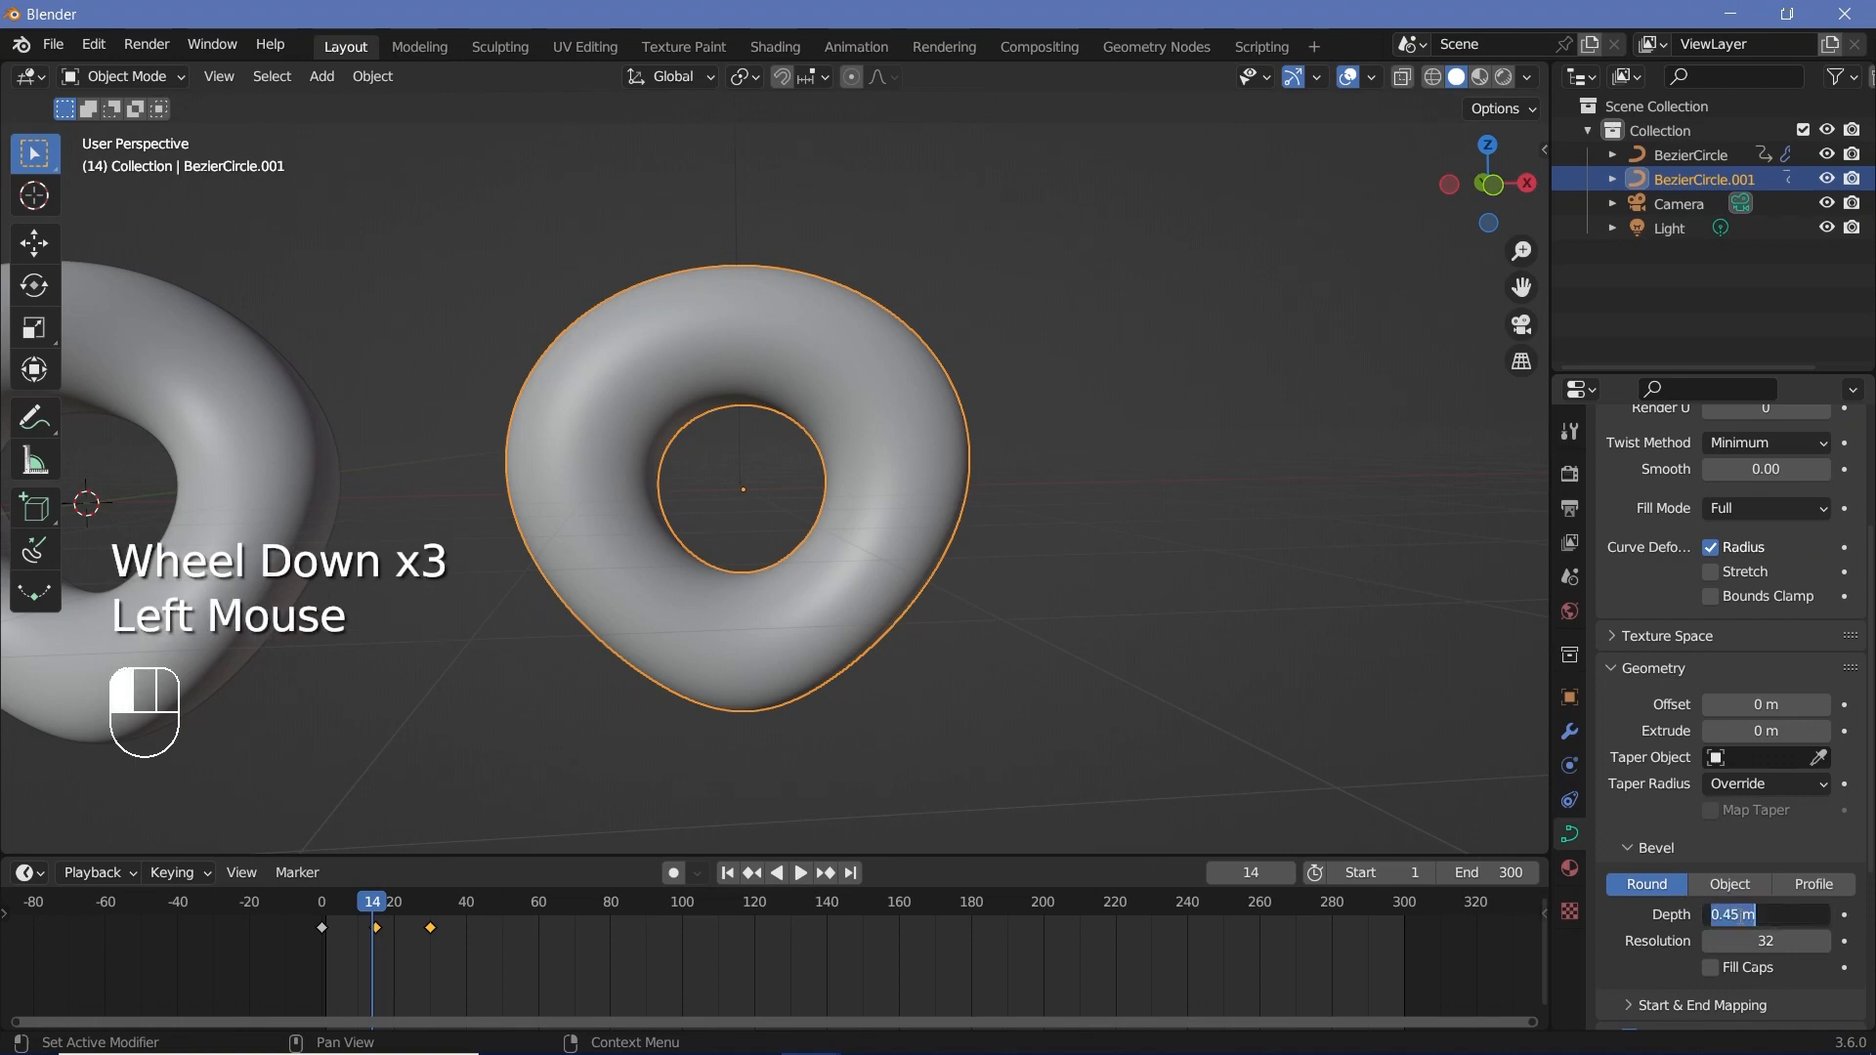
pyautogui.write('0.25')
pyautogui.press('Return')
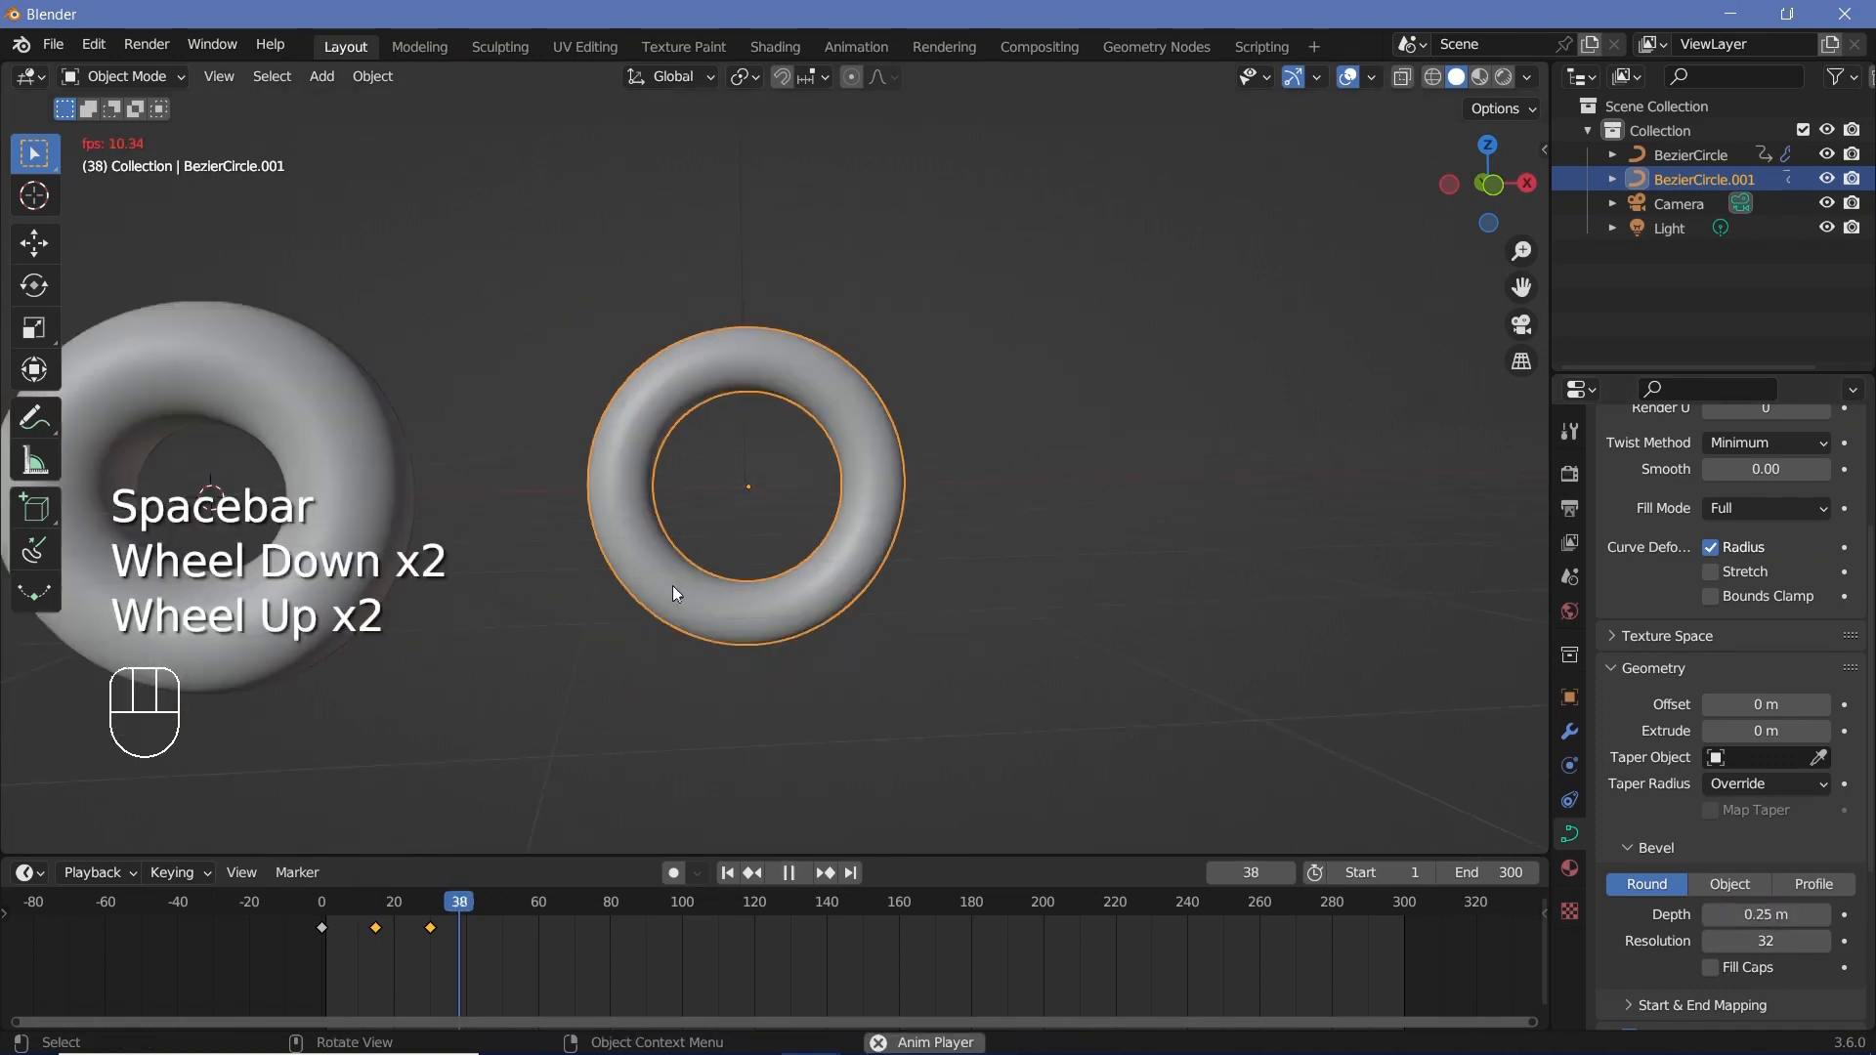
pyautogui.press('space')
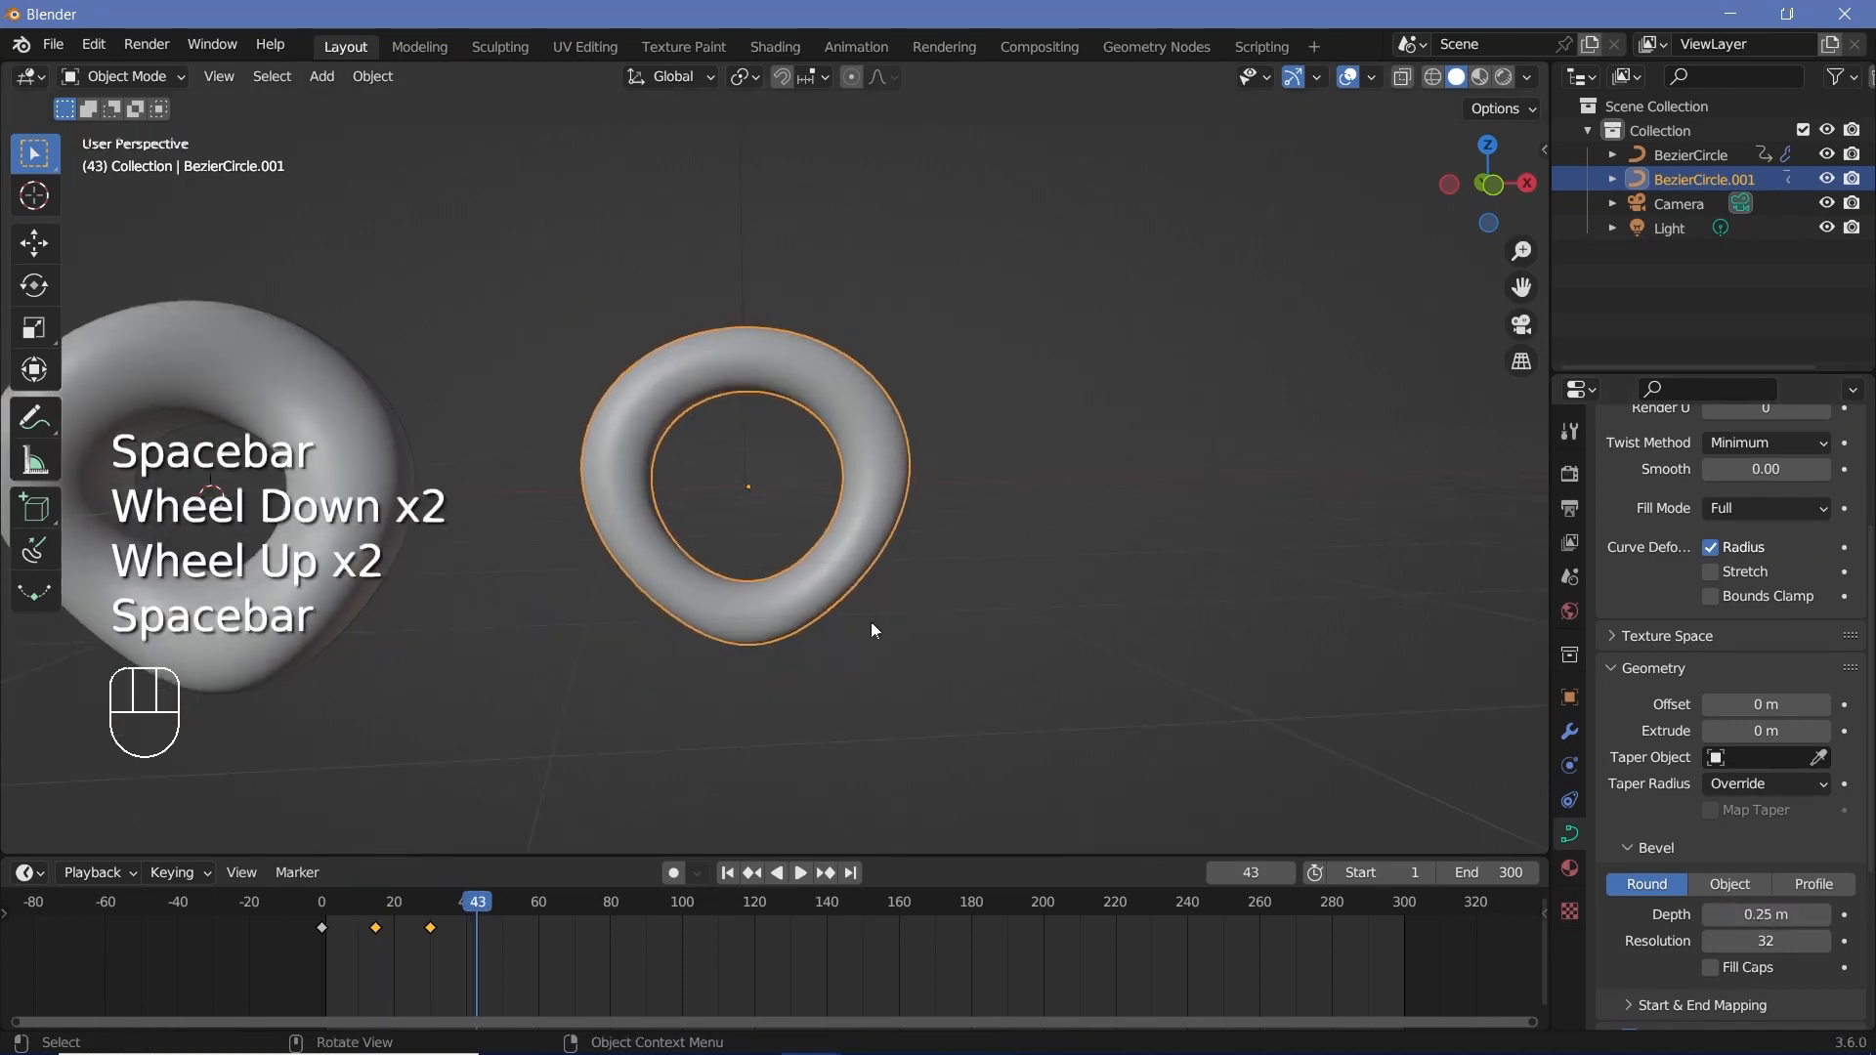
# - Set the timeline's playback sync to Frame Dropping and play the animation of both rings
pyautogui.click(94, 872)
pyautogui.click(252, 396)
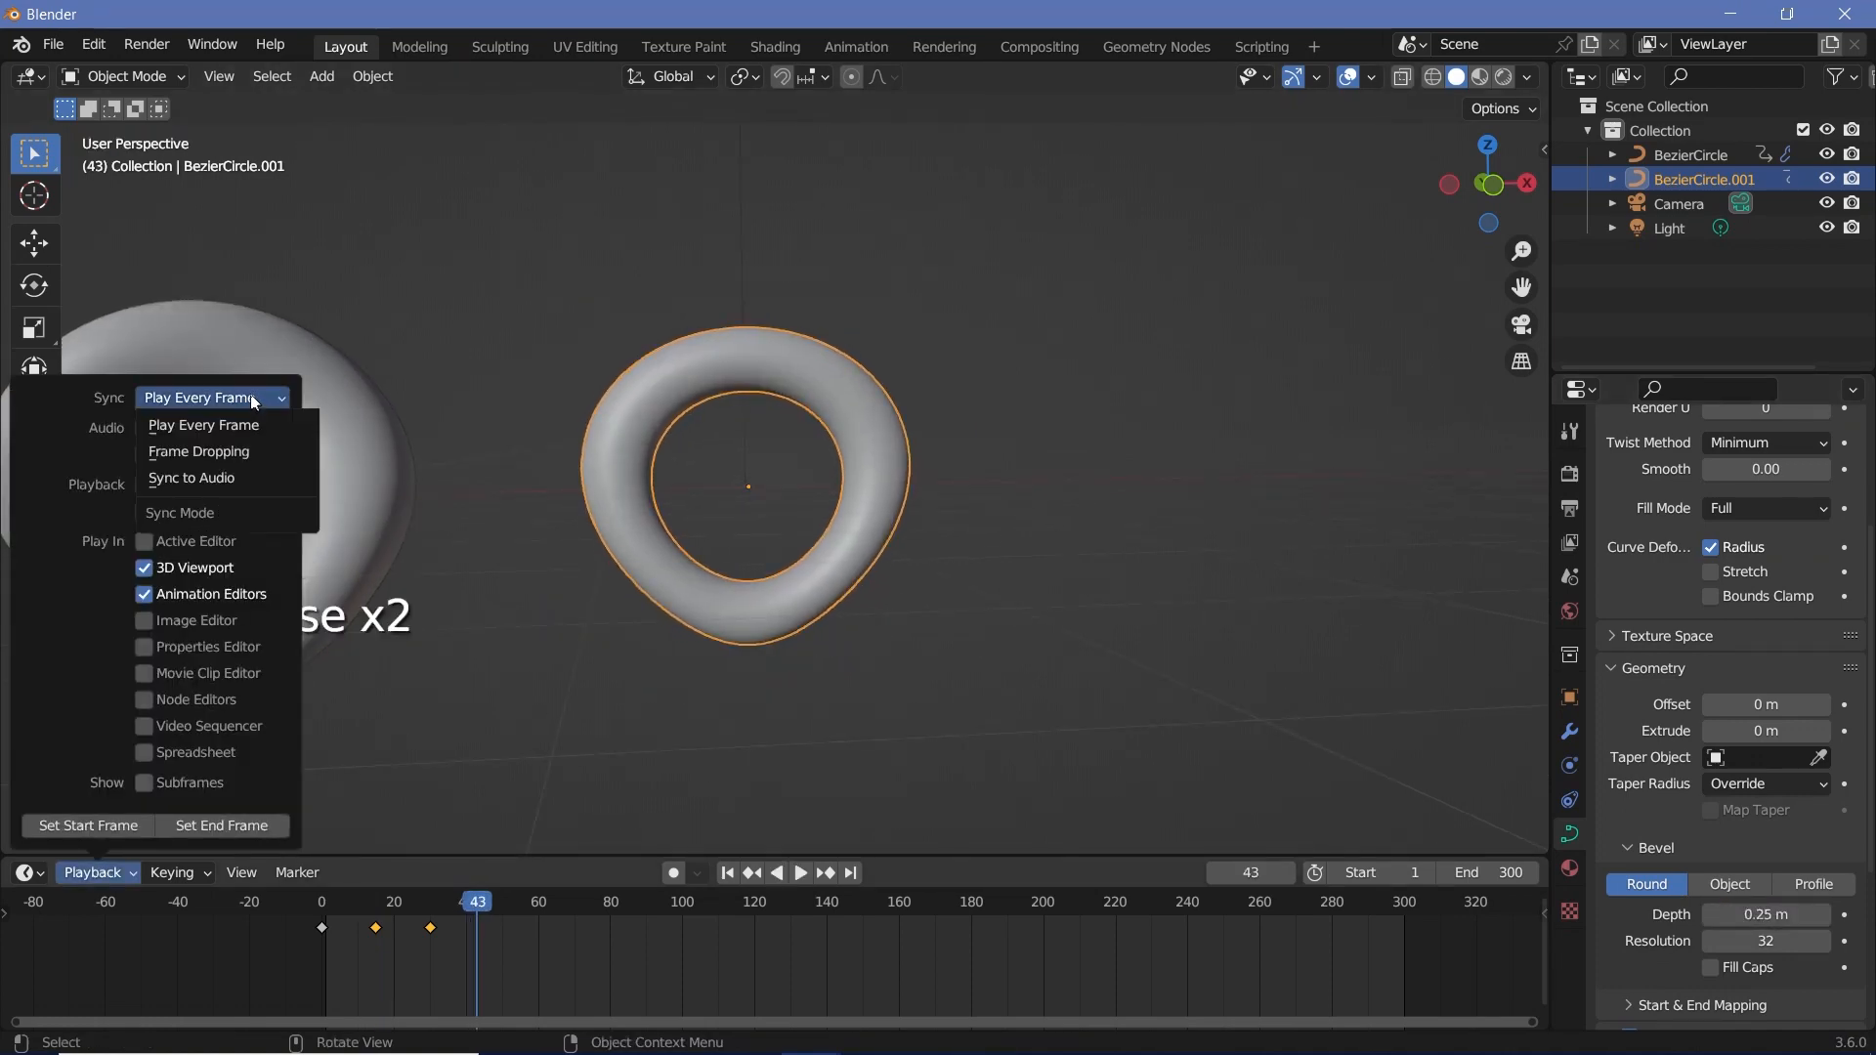
pyautogui.click(221, 461)
pyautogui.press('space')
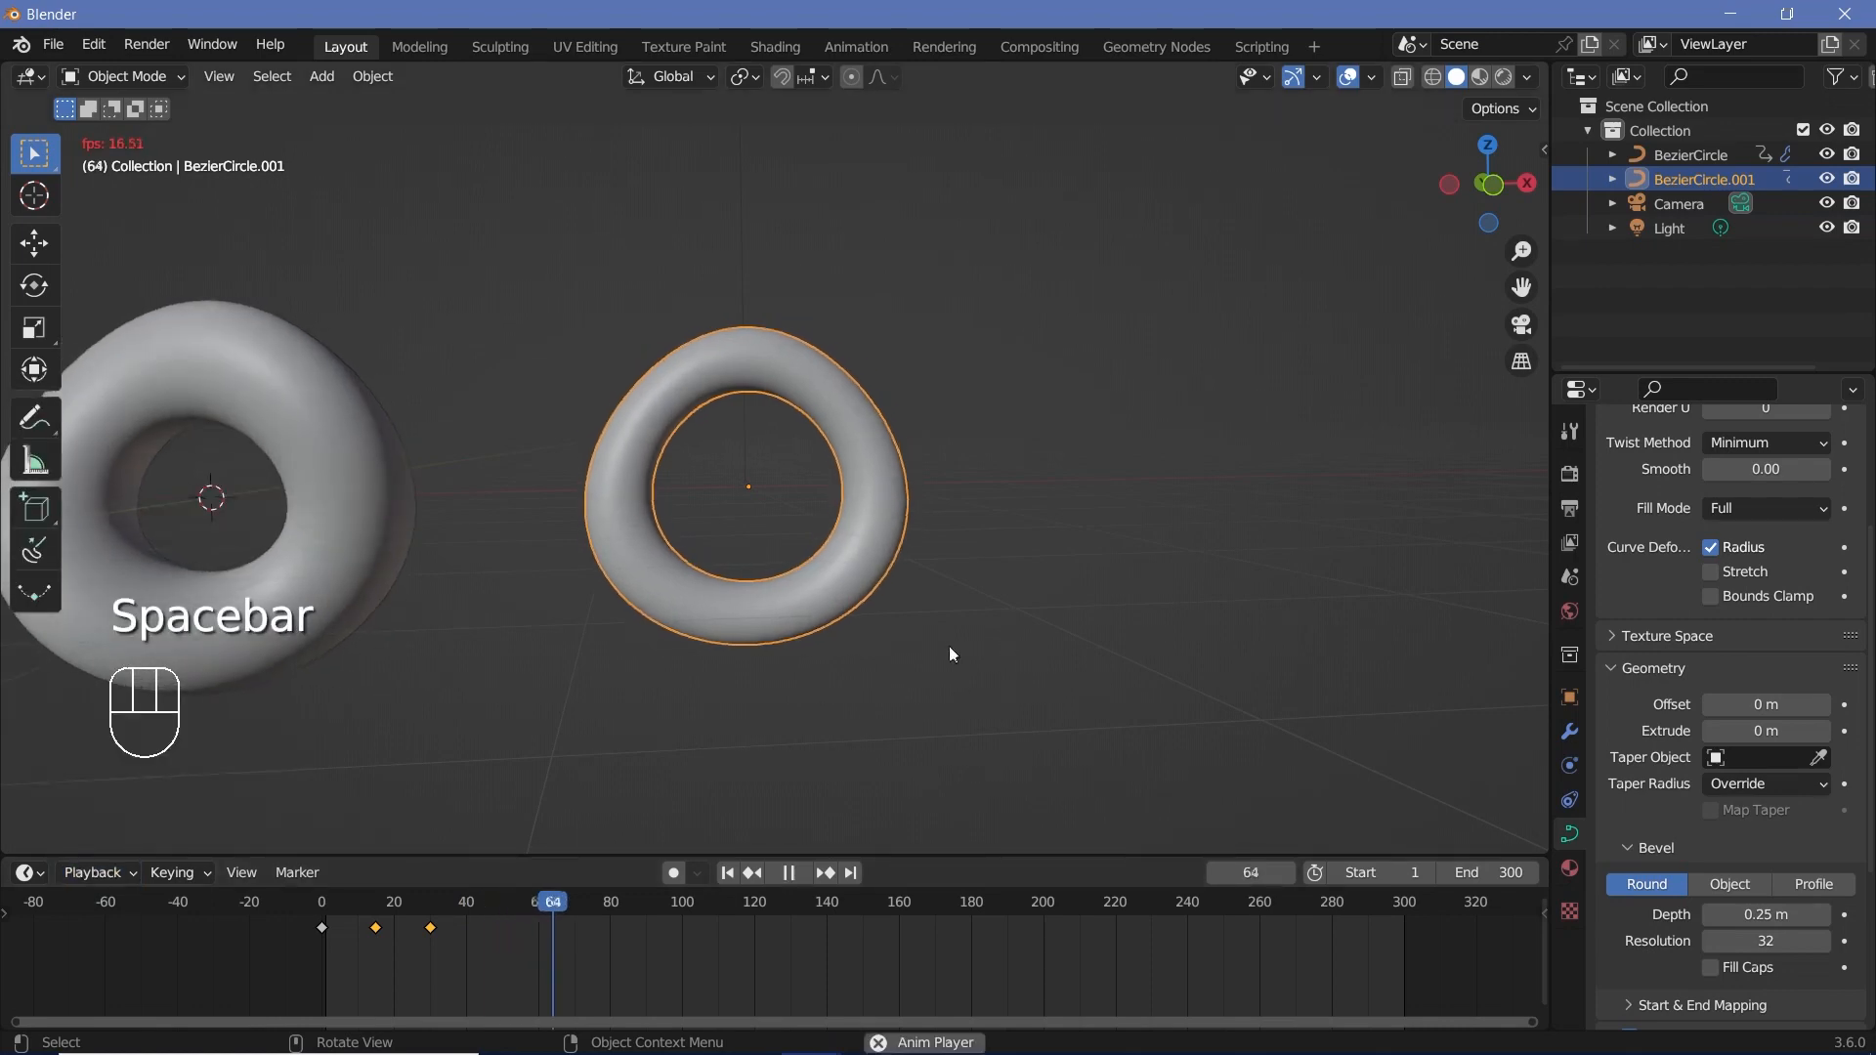
pyautogui.moveTo(948, 647); pyautogui.dragTo(900, 623, button='middle')
pyautogui.scroll(-1, 874, 596)
pyautogui.scroll(1, 881, 608)
pyautogui.press('space')
# - Duplicate the original thick ring and move the copy along the X axis to the far side of the thin ring
pyautogui.click(440, 484)
pyautogui.scroll(-1, 460, 499)
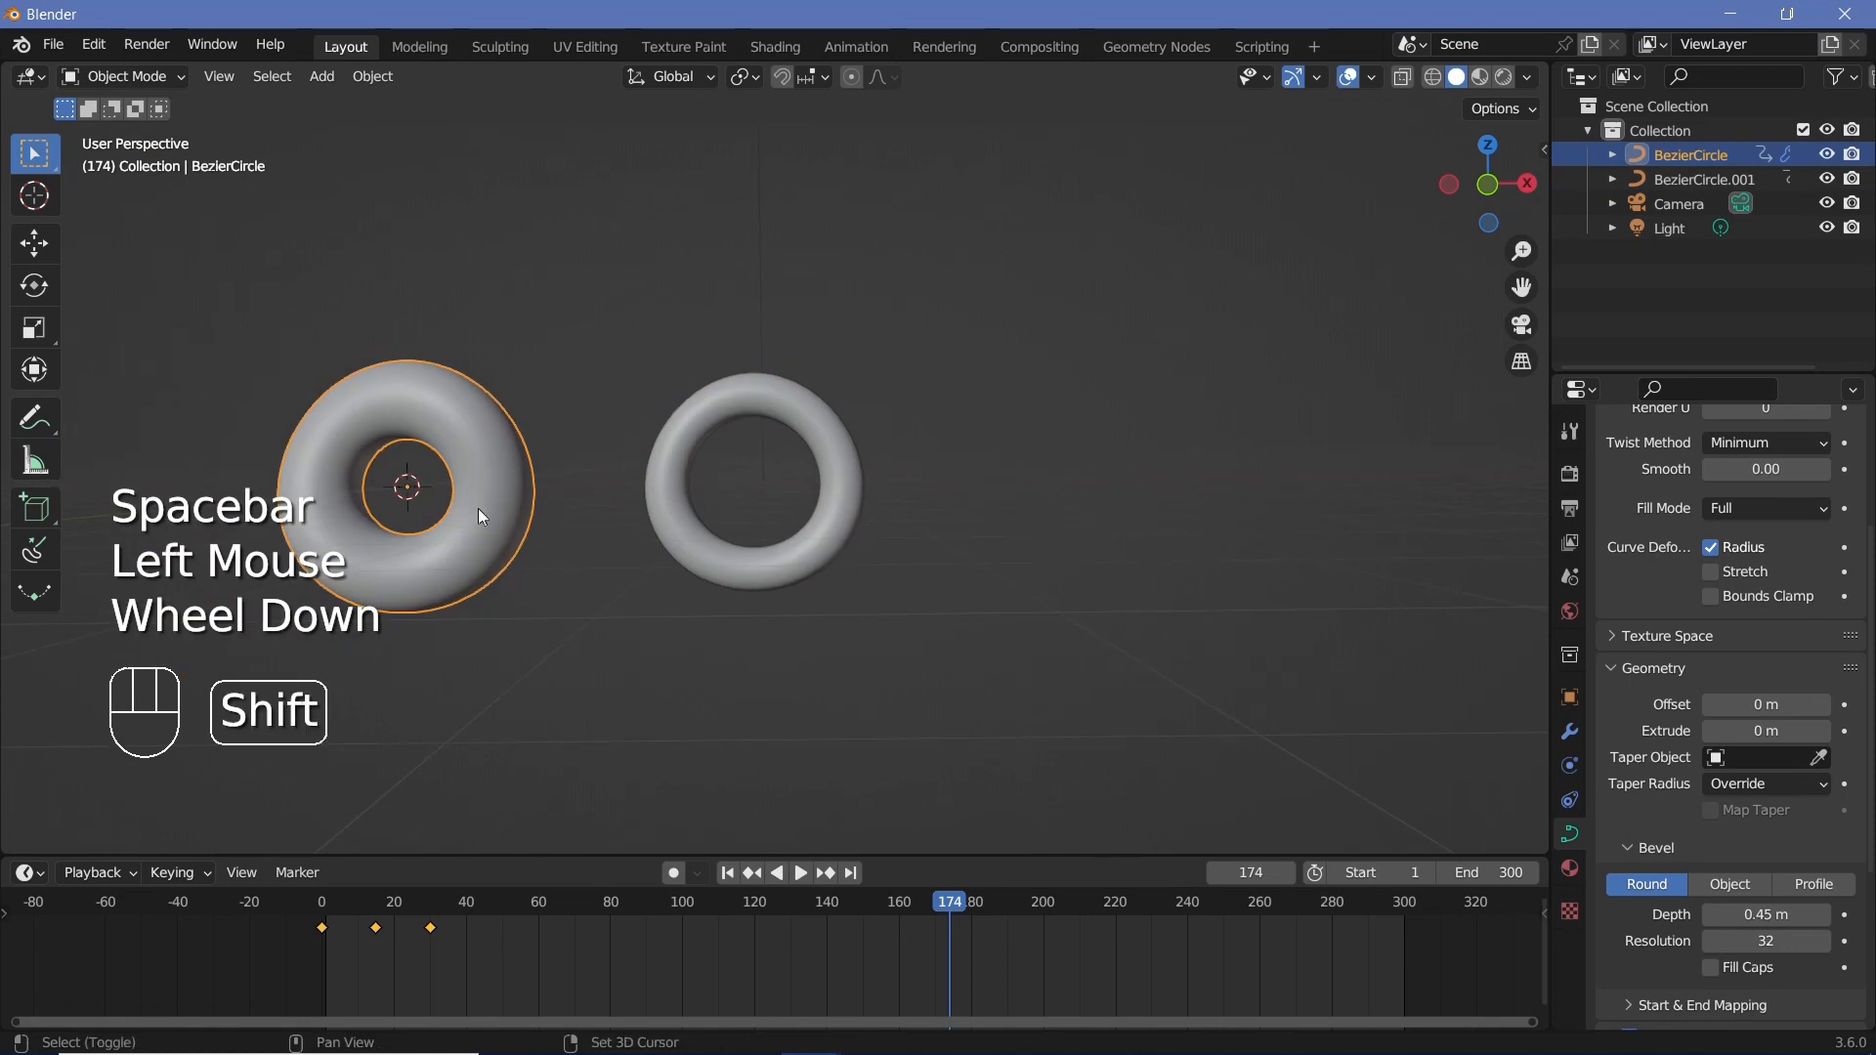
pyautogui.hotkey('shift', 'd')
pyautogui.press('x')
pyautogui.click(1167, 567)
# - Switch the third ring's Simple Deform modifier to Taper and play the animation
pyautogui.scroll(2, 1622, 723)
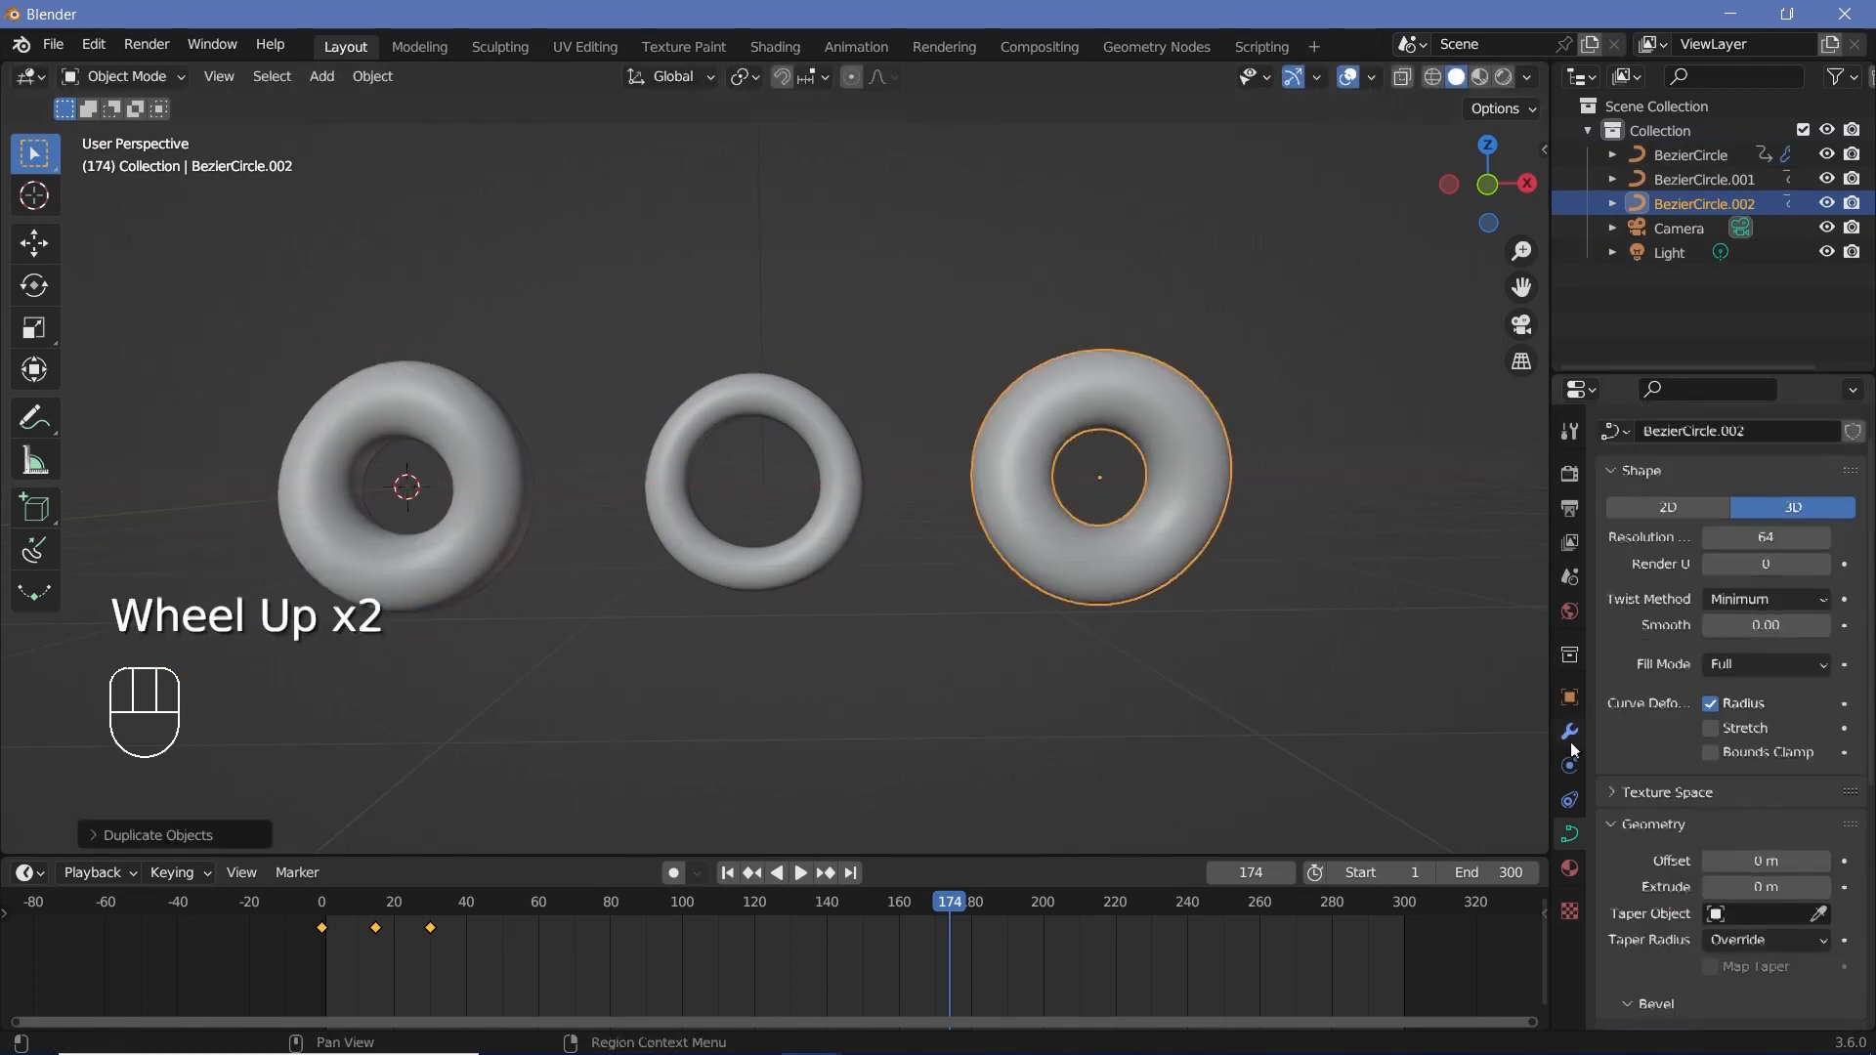
pyautogui.click(1569, 732)
pyautogui.click(1788, 547)
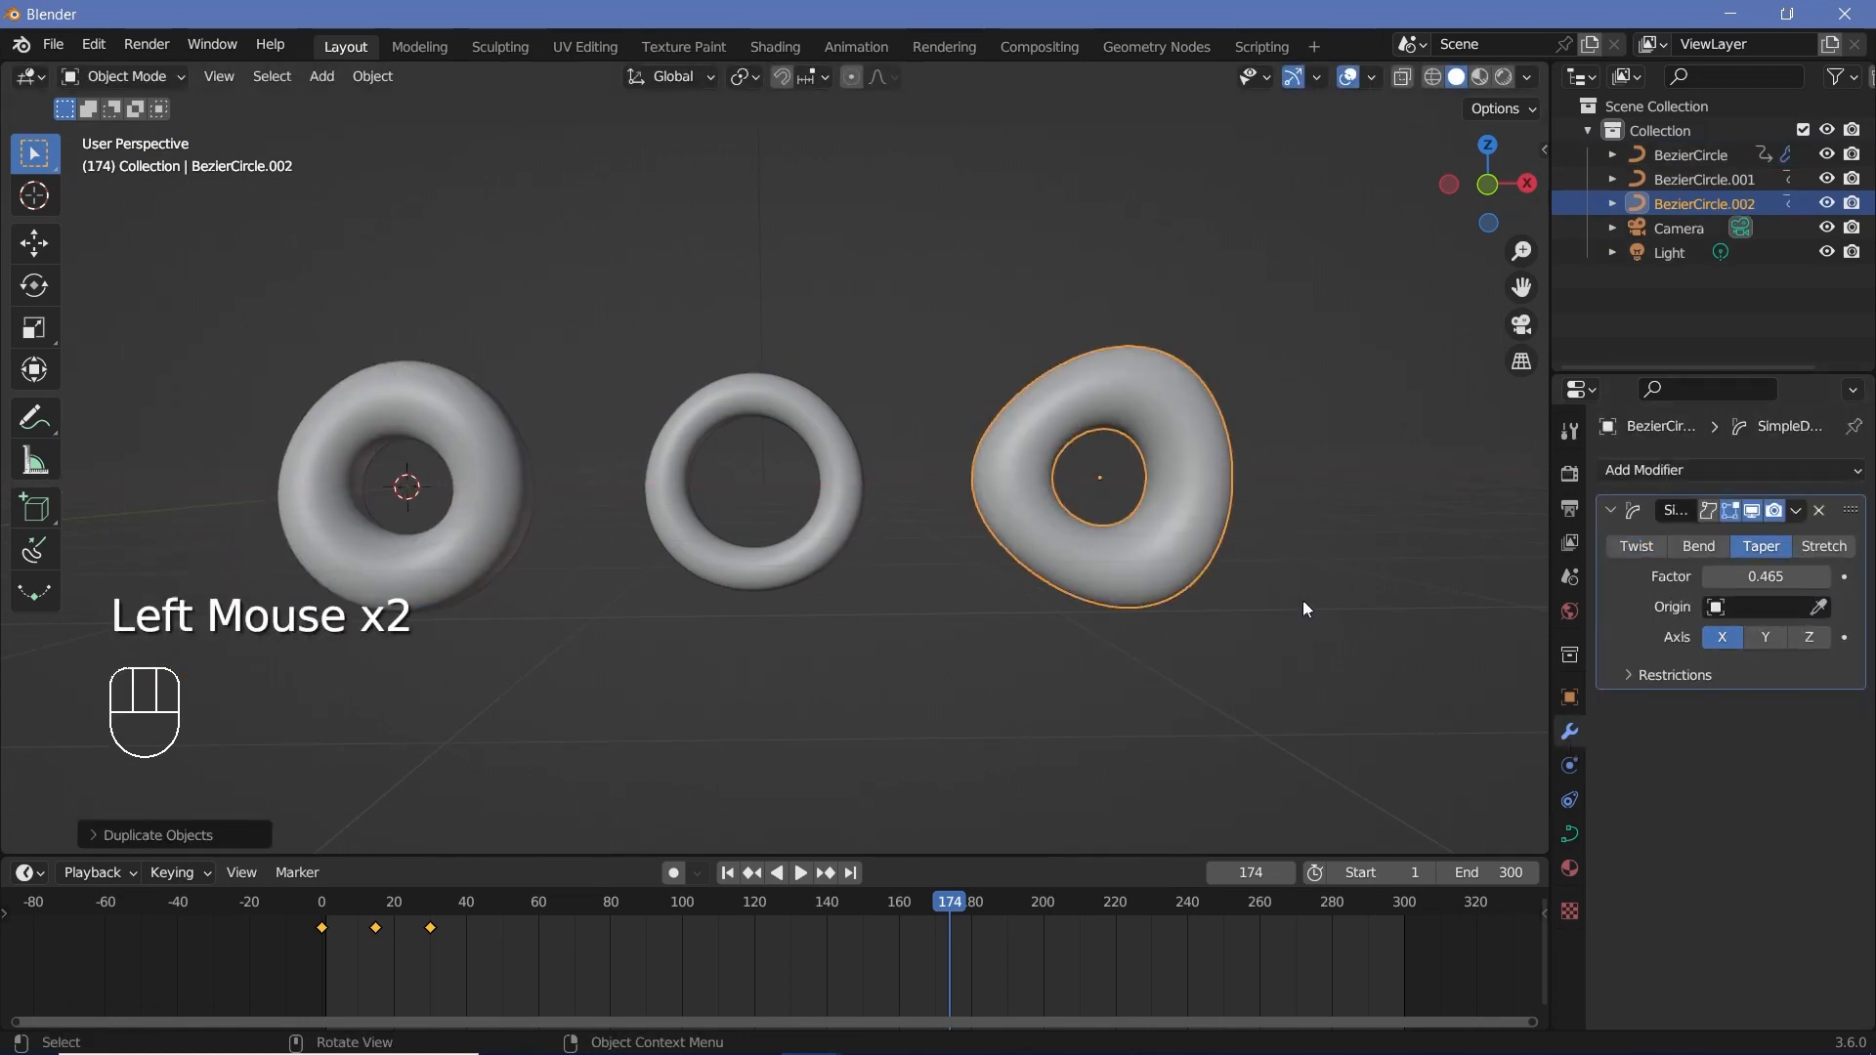
pyautogui.press('space')
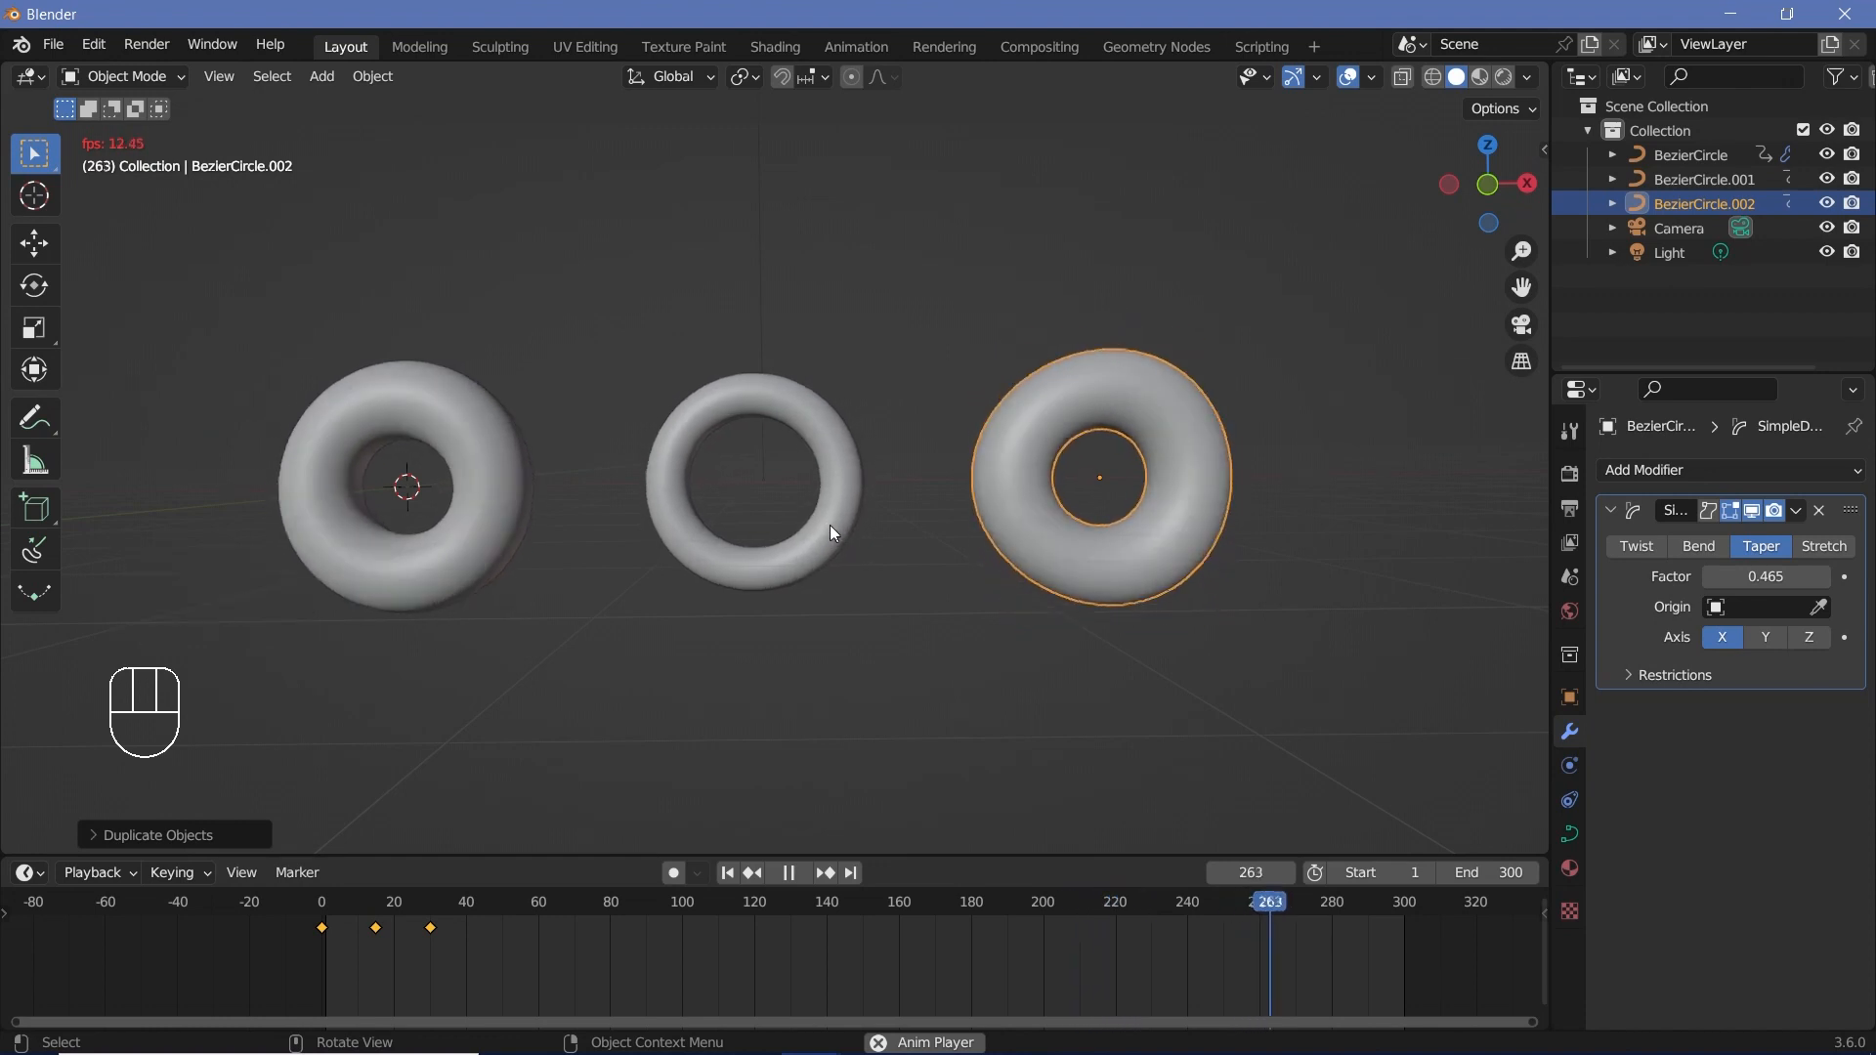
pyautogui.press('space')
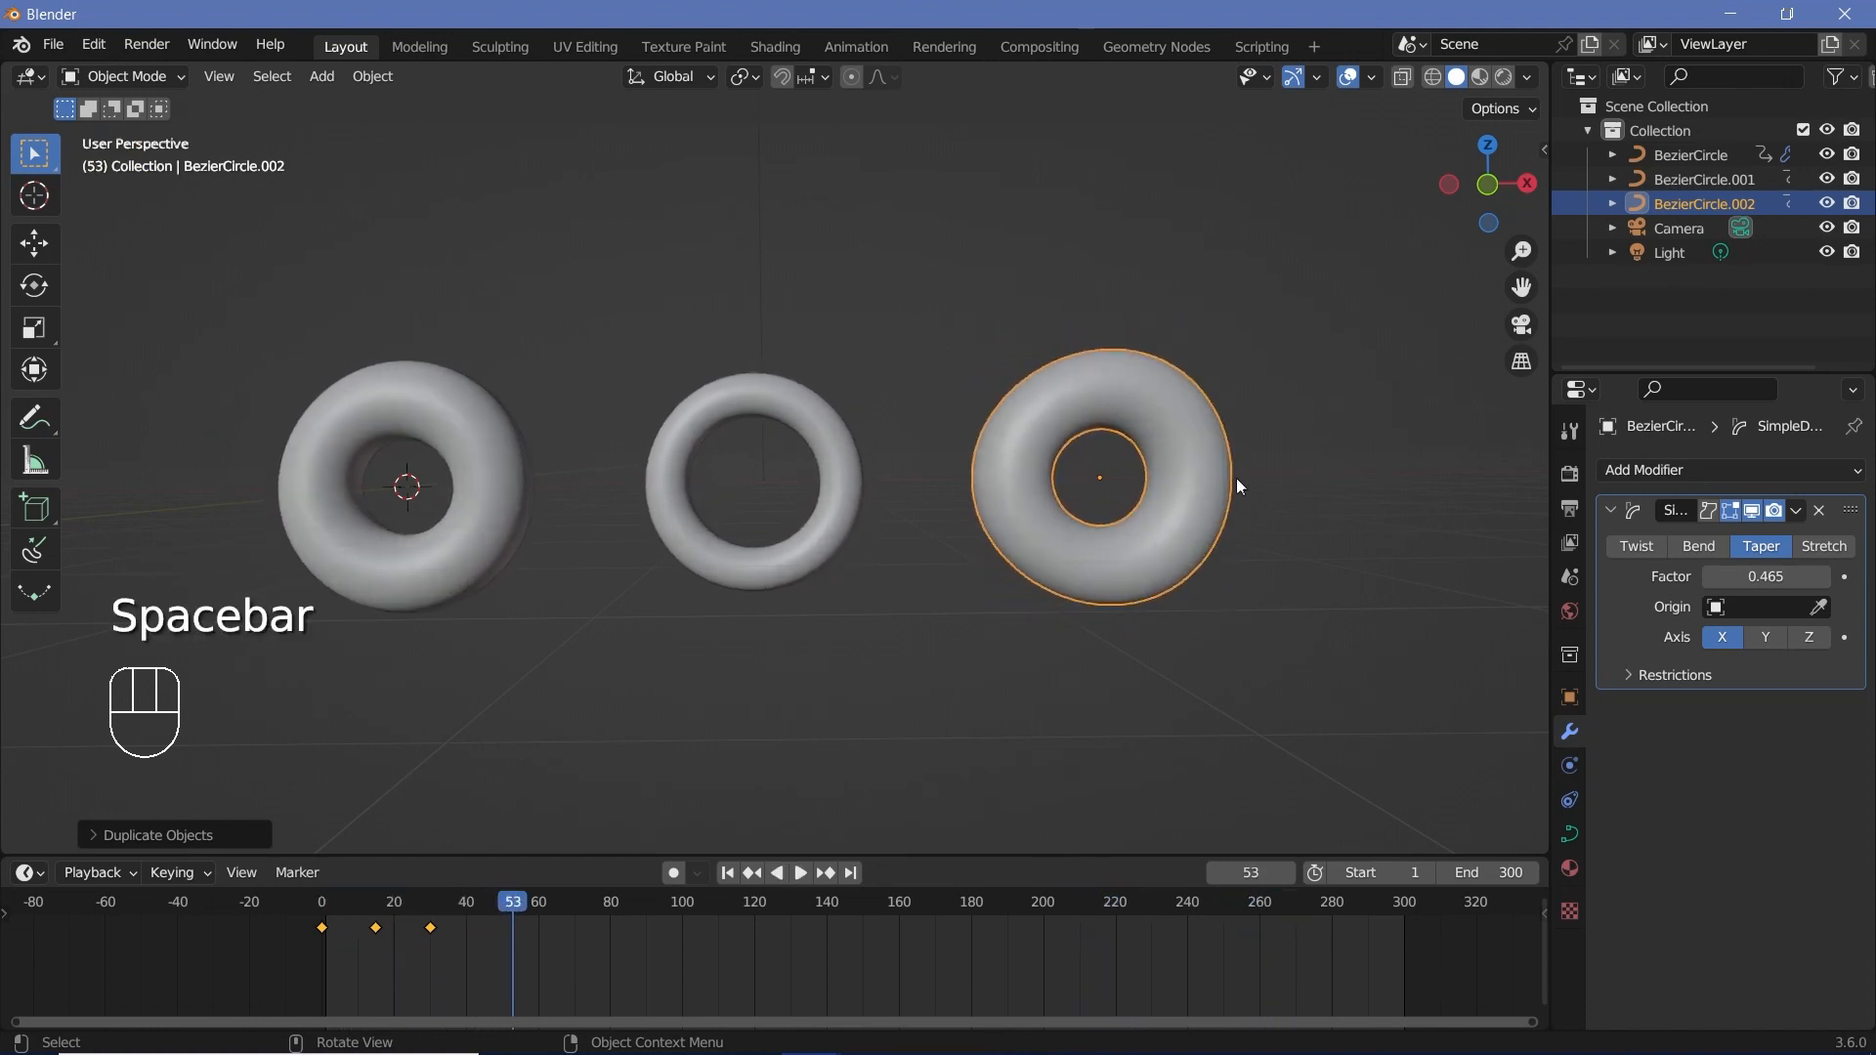
pyautogui.press('space')
pyautogui.press('space')
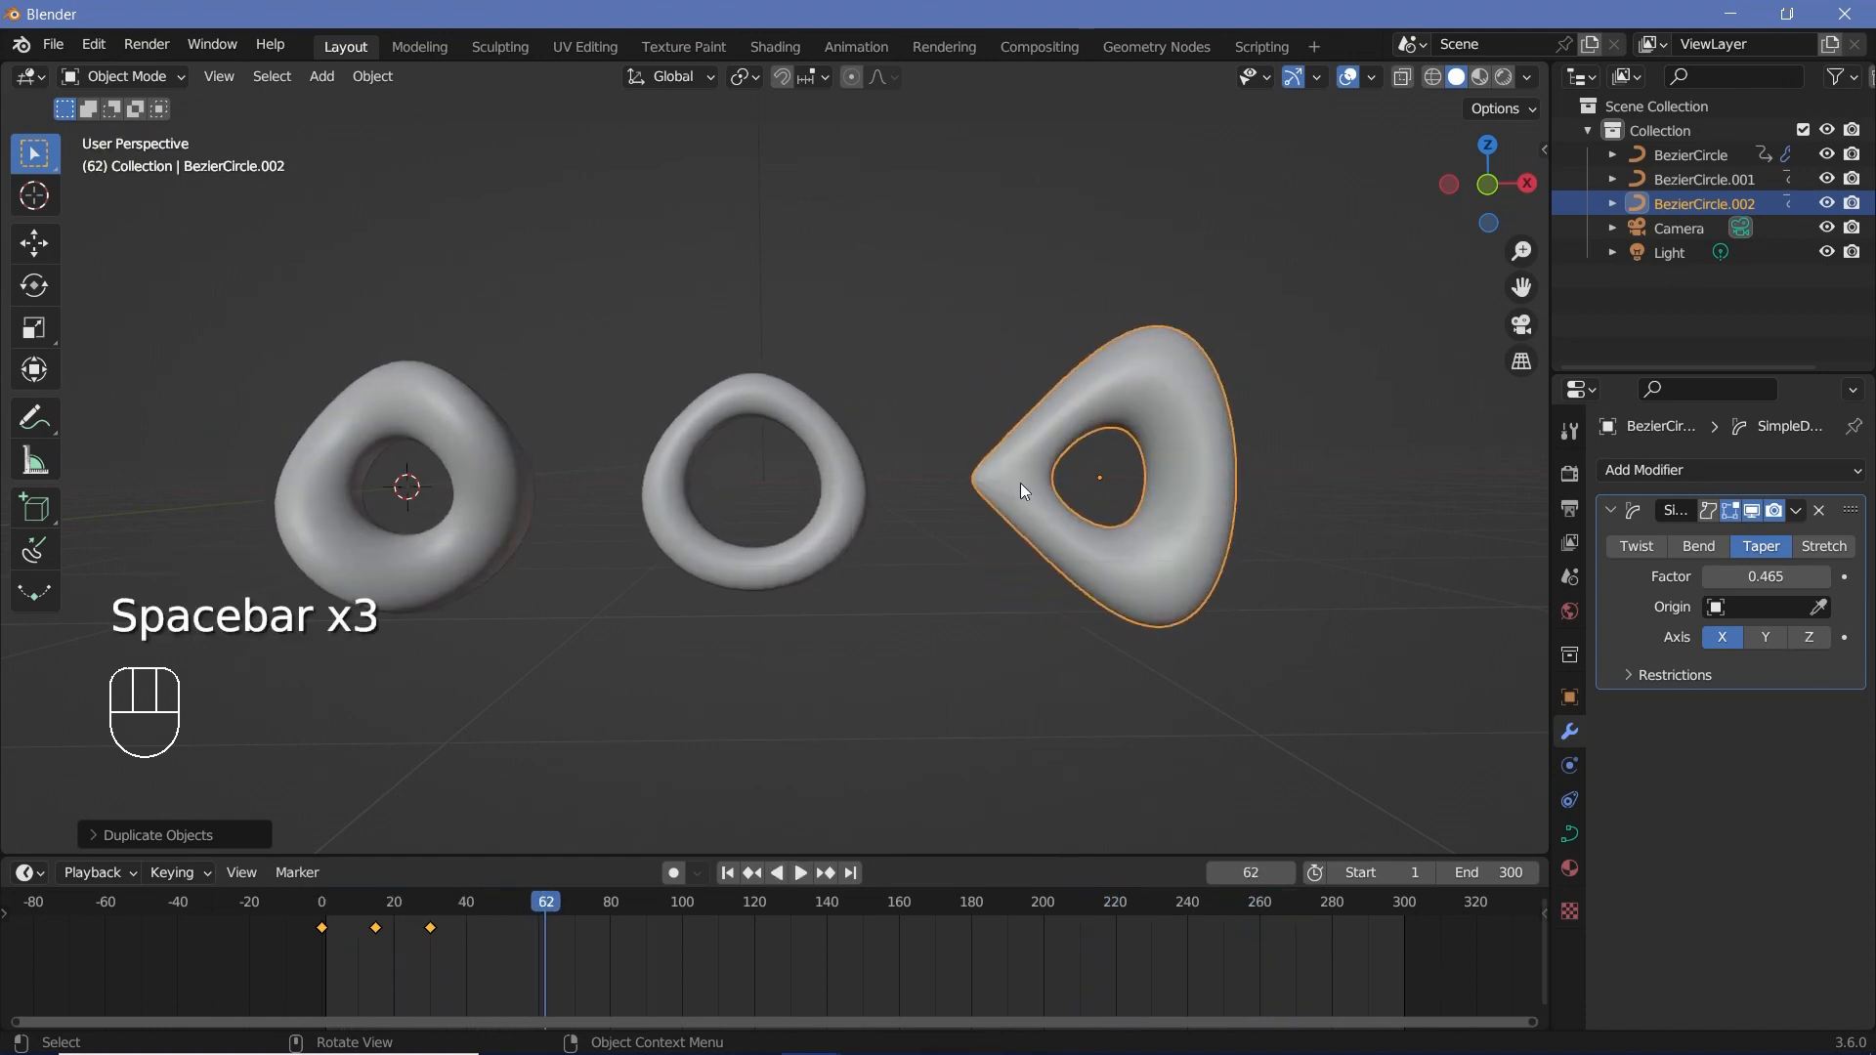
# - Duplicate the original twisting ring at frame 1 and place the copy beyond the tapered ring in the row
pyautogui.click(329, 910)
pyautogui.click(455, 572)
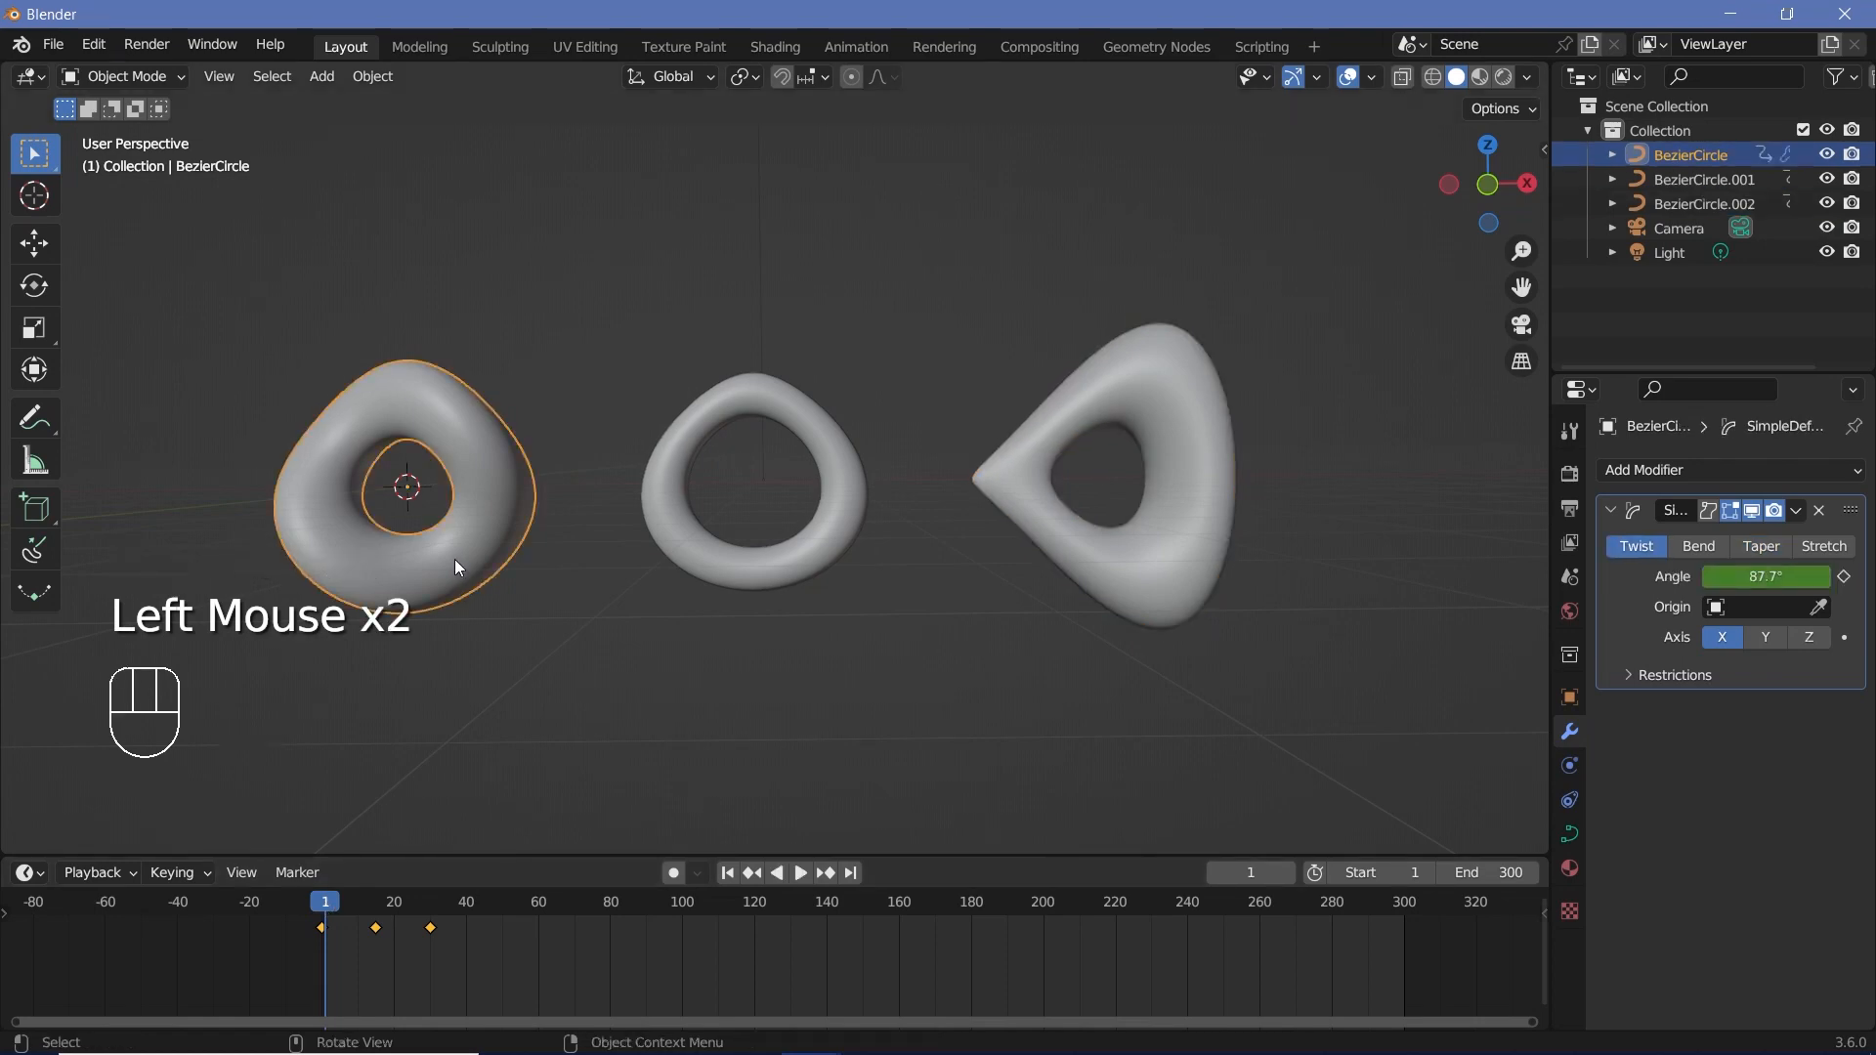
pyautogui.hotkey('shift', 'd')
pyautogui.click(1533, 631)
pyautogui.keyDown('shift'); pyautogui.moveTo(1533, 631); pyautogui.dragTo(1086, 633, button='middle'); pyautogui.keyUp('shift')
# - Switch the fourth ring's Simple Deform modifier to Stretch and play the animation from the start
pyautogui.click(1823, 546)
pyautogui.press('space')
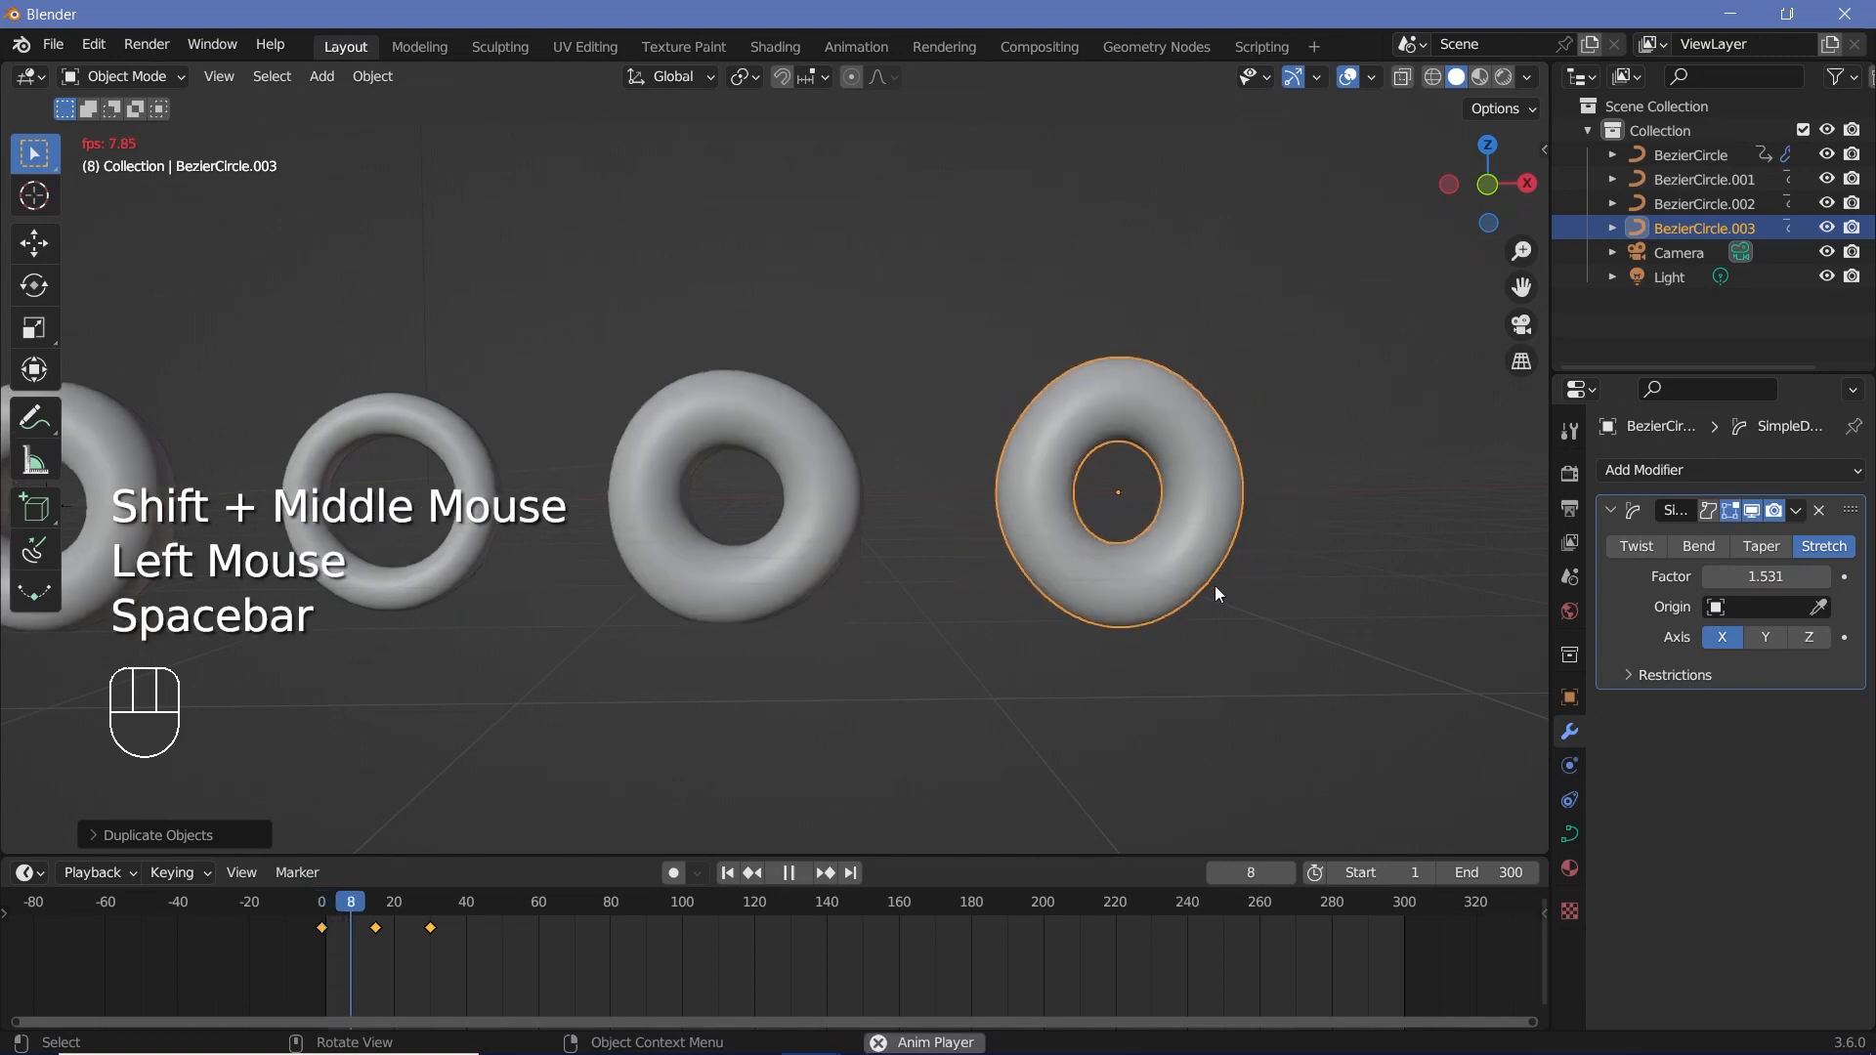
pyautogui.click(817, 482)
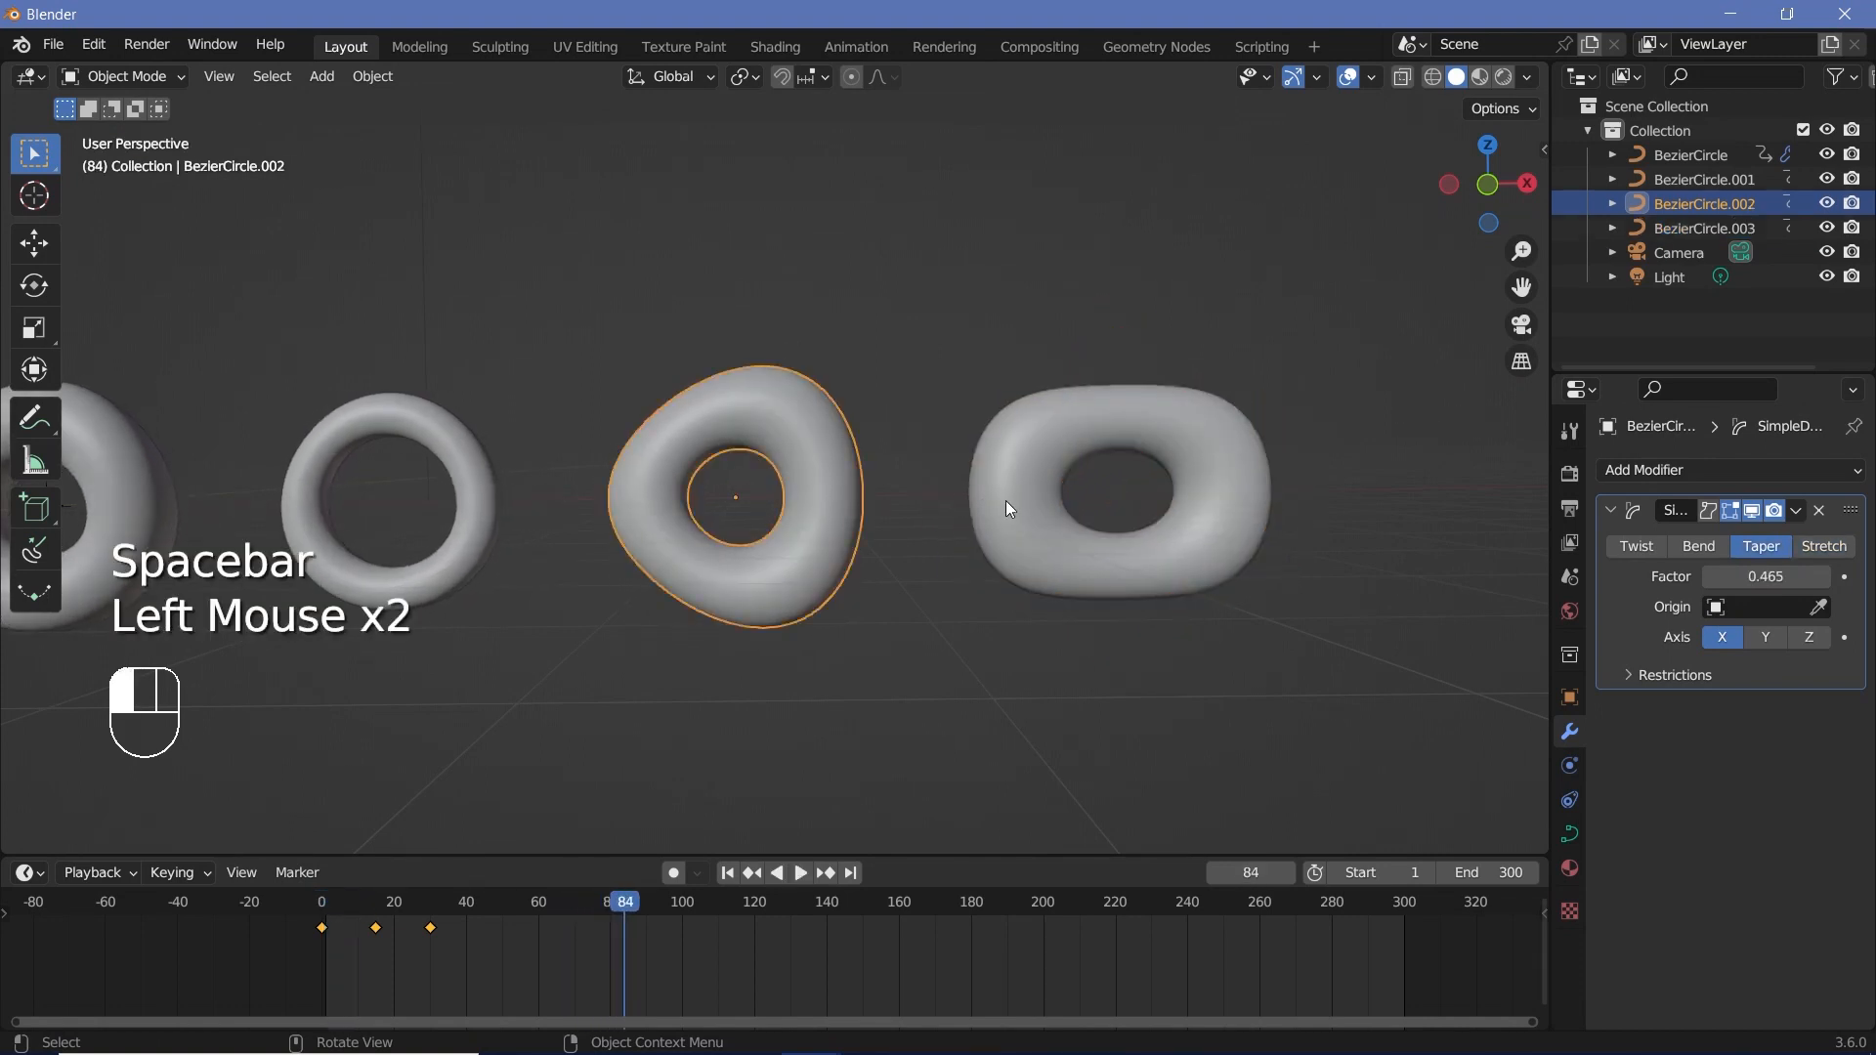
pyautogui.click(1007, 497)
pyautogui.click(327, 916)
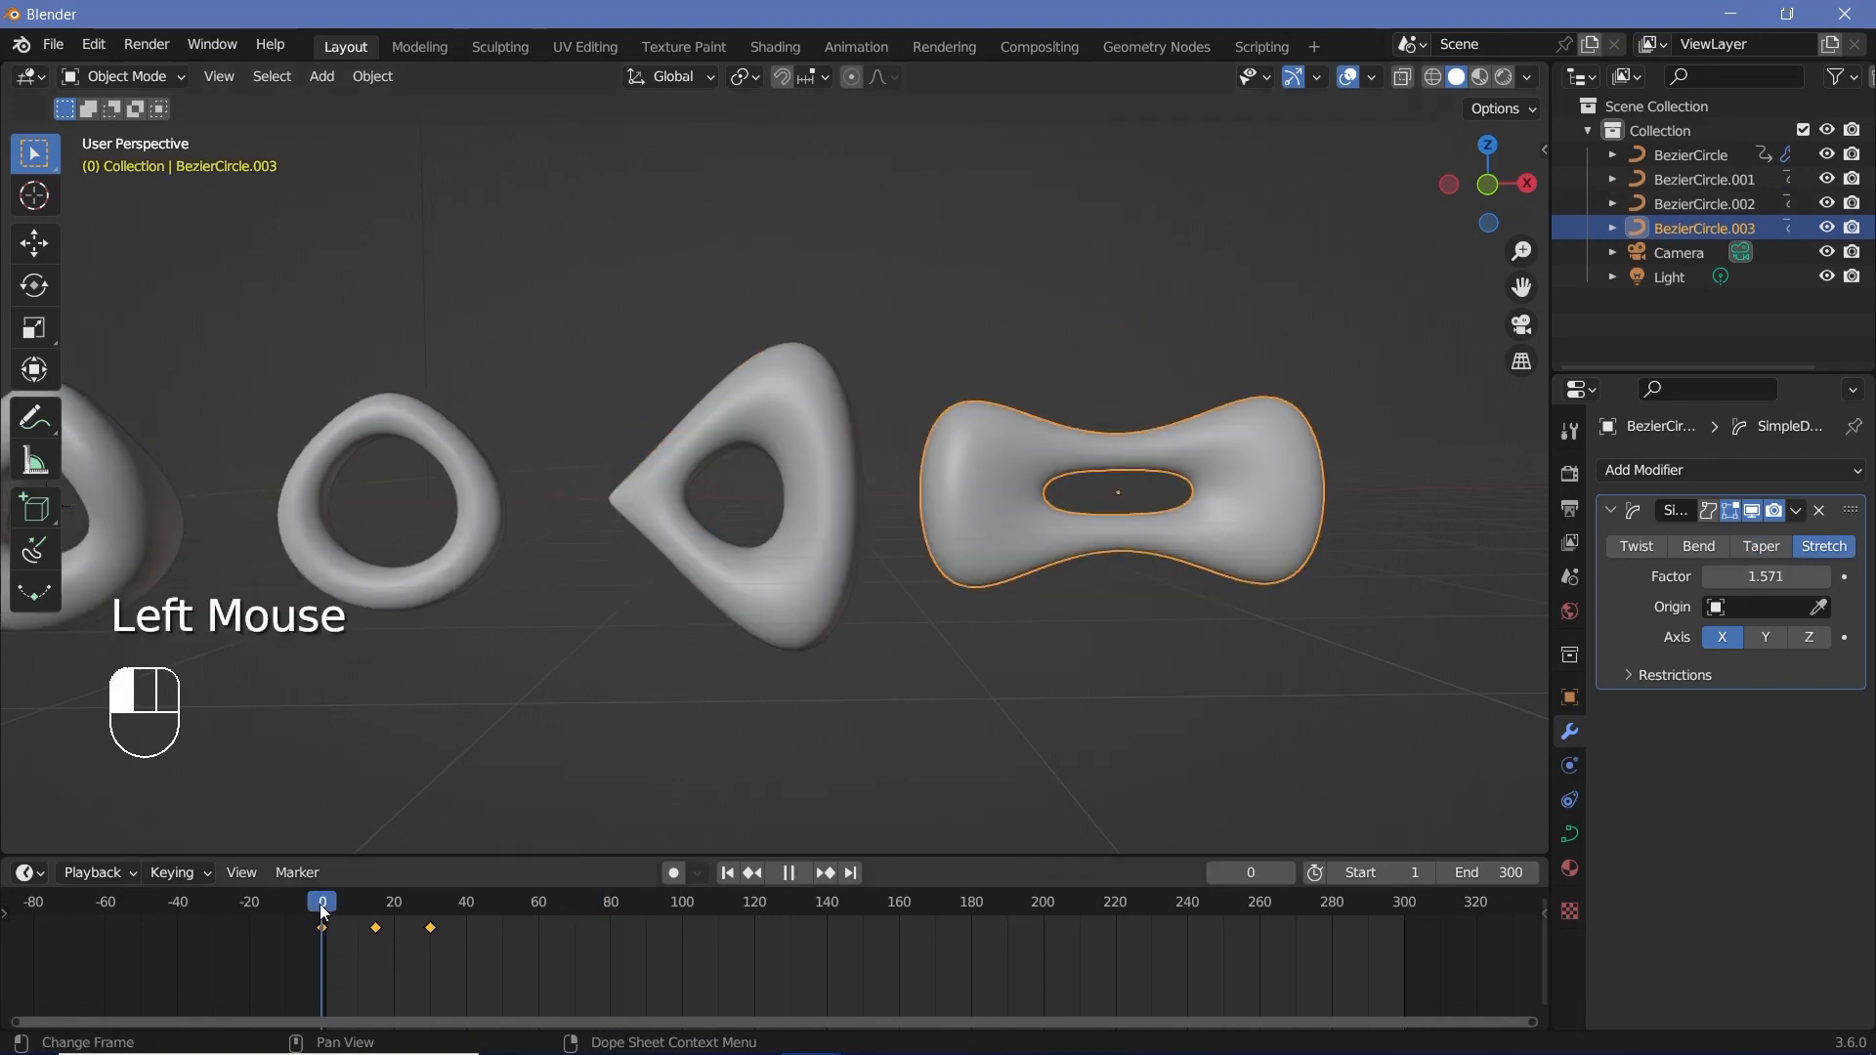
pyautogui.press('space')
pyautogui.press('space')
# - Try to lower the fourth ring's stretch factor by hand and play the animation
pyautogui.moveTo(1743, 577); pyautogui.dragTo(1666, 577)
pyautogui.press('space')
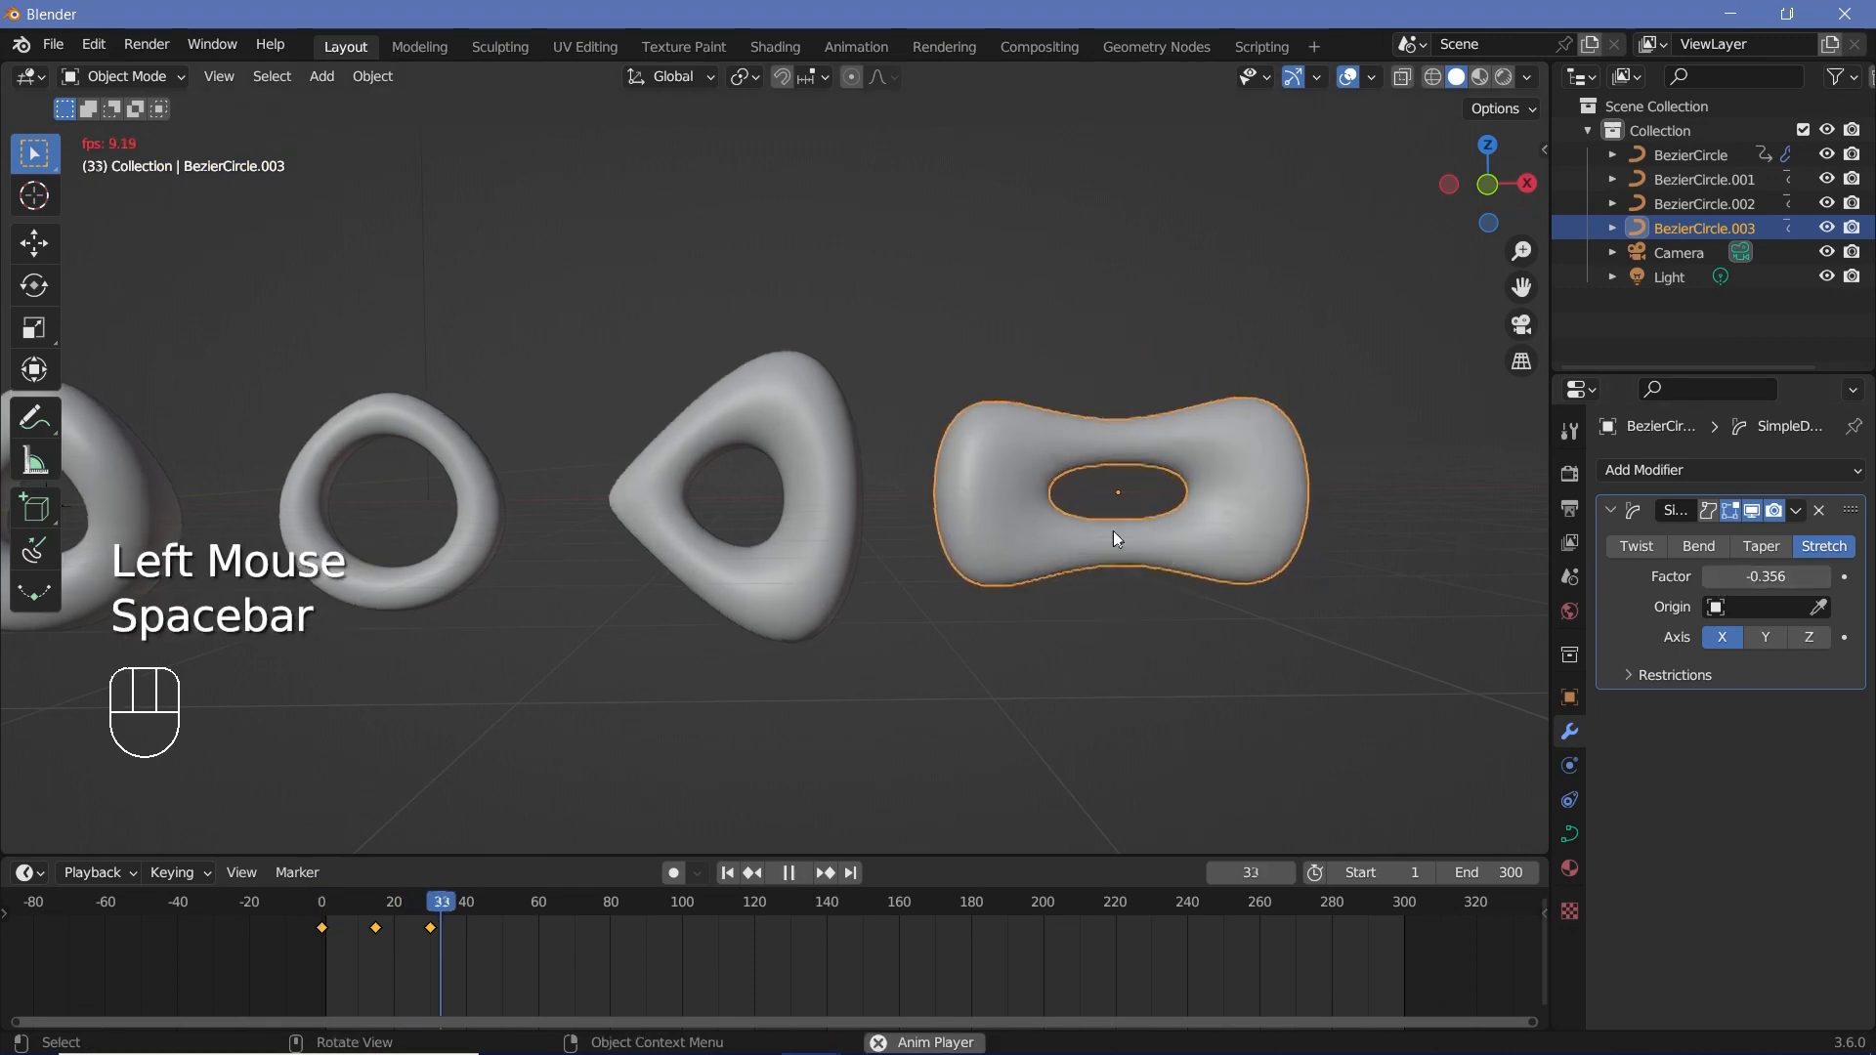
pyautogui.press('space')
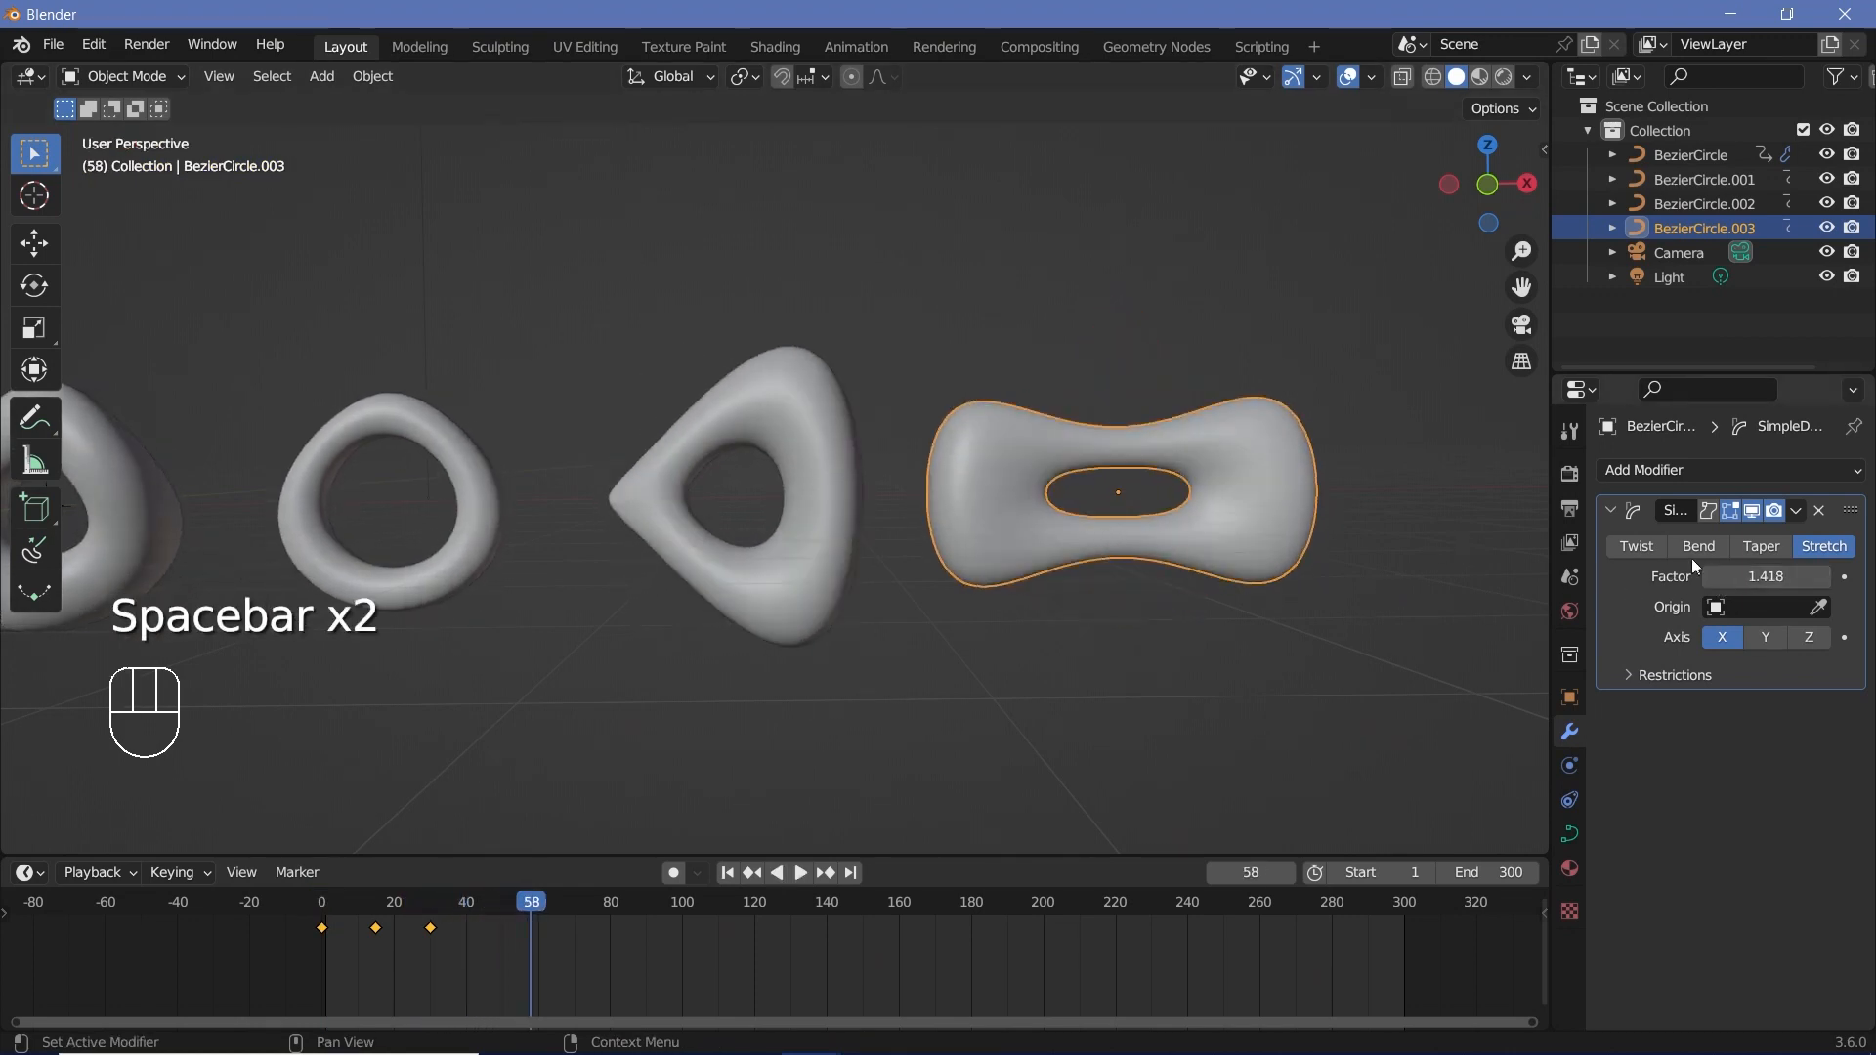
# - Return the fourth ring's Simple Deform modifier to Stretch at frame 0 after checking Bend, and delete all of its inherited angle keyframes
pyautogui.click(1698, 546)
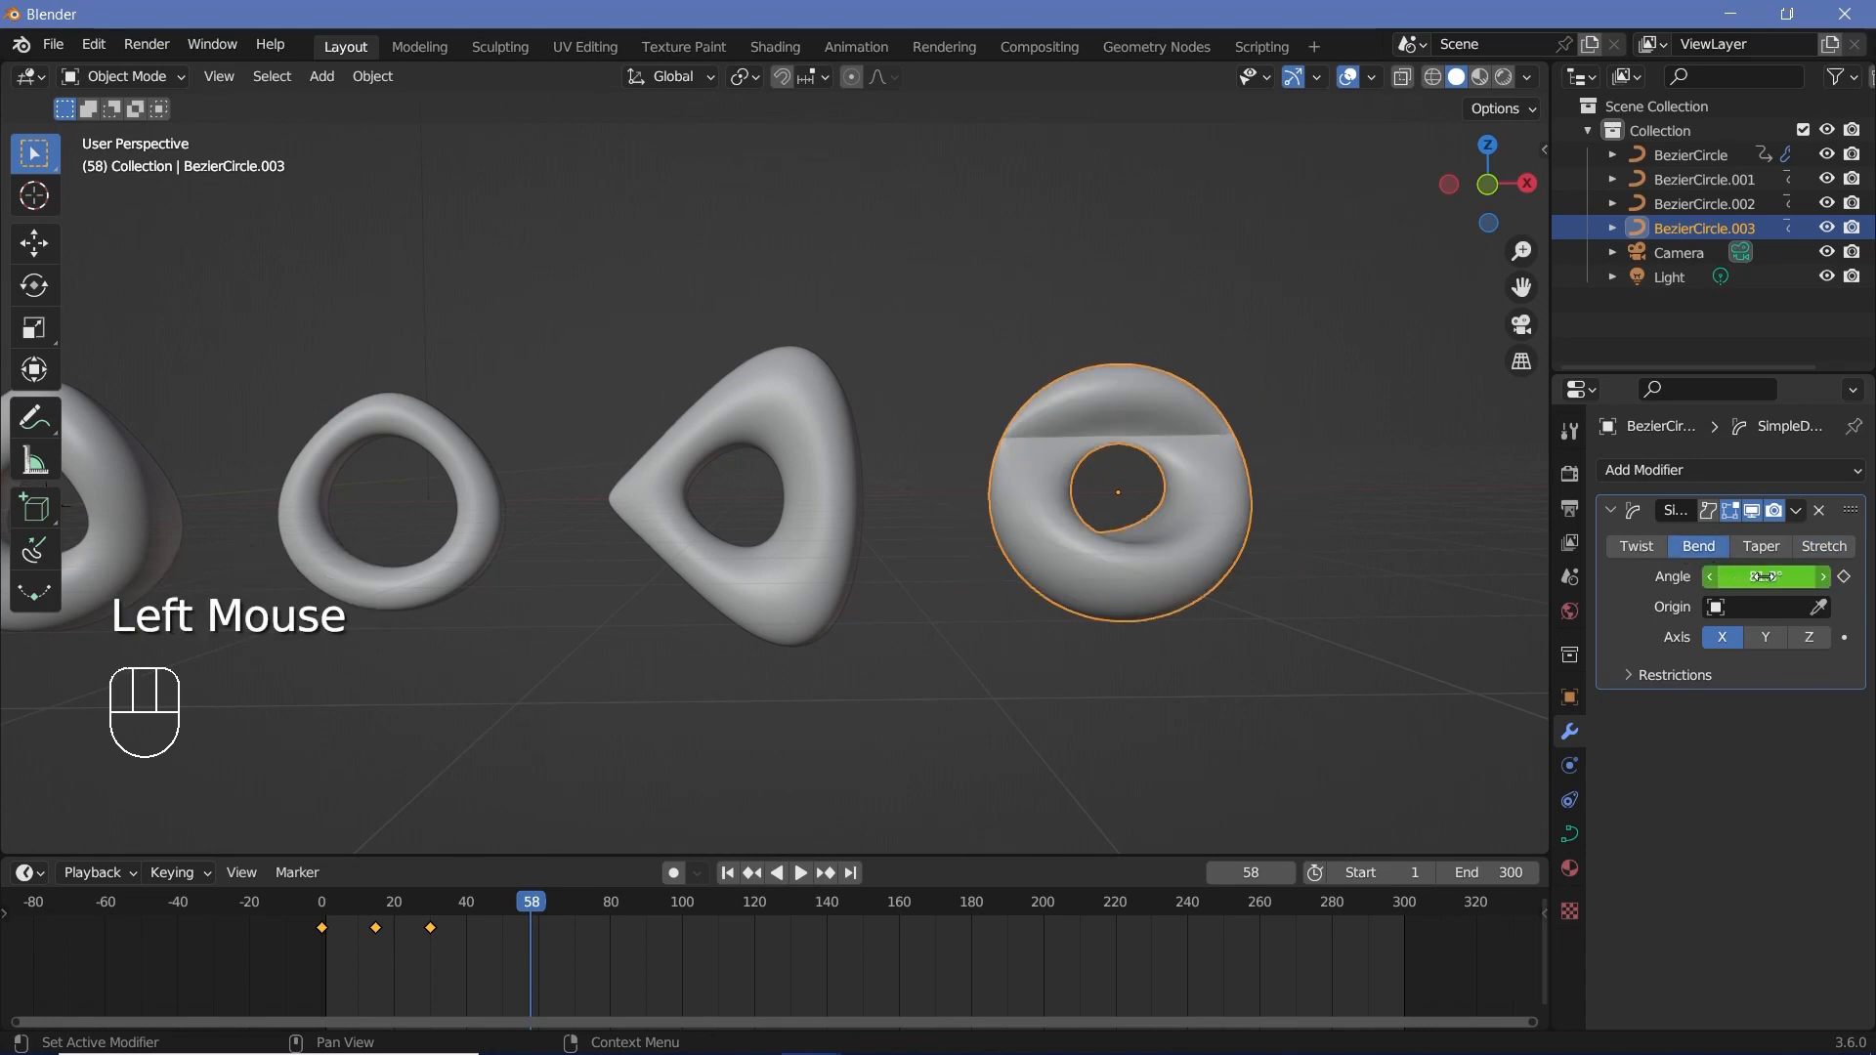
pyautogui.click(323, 905)
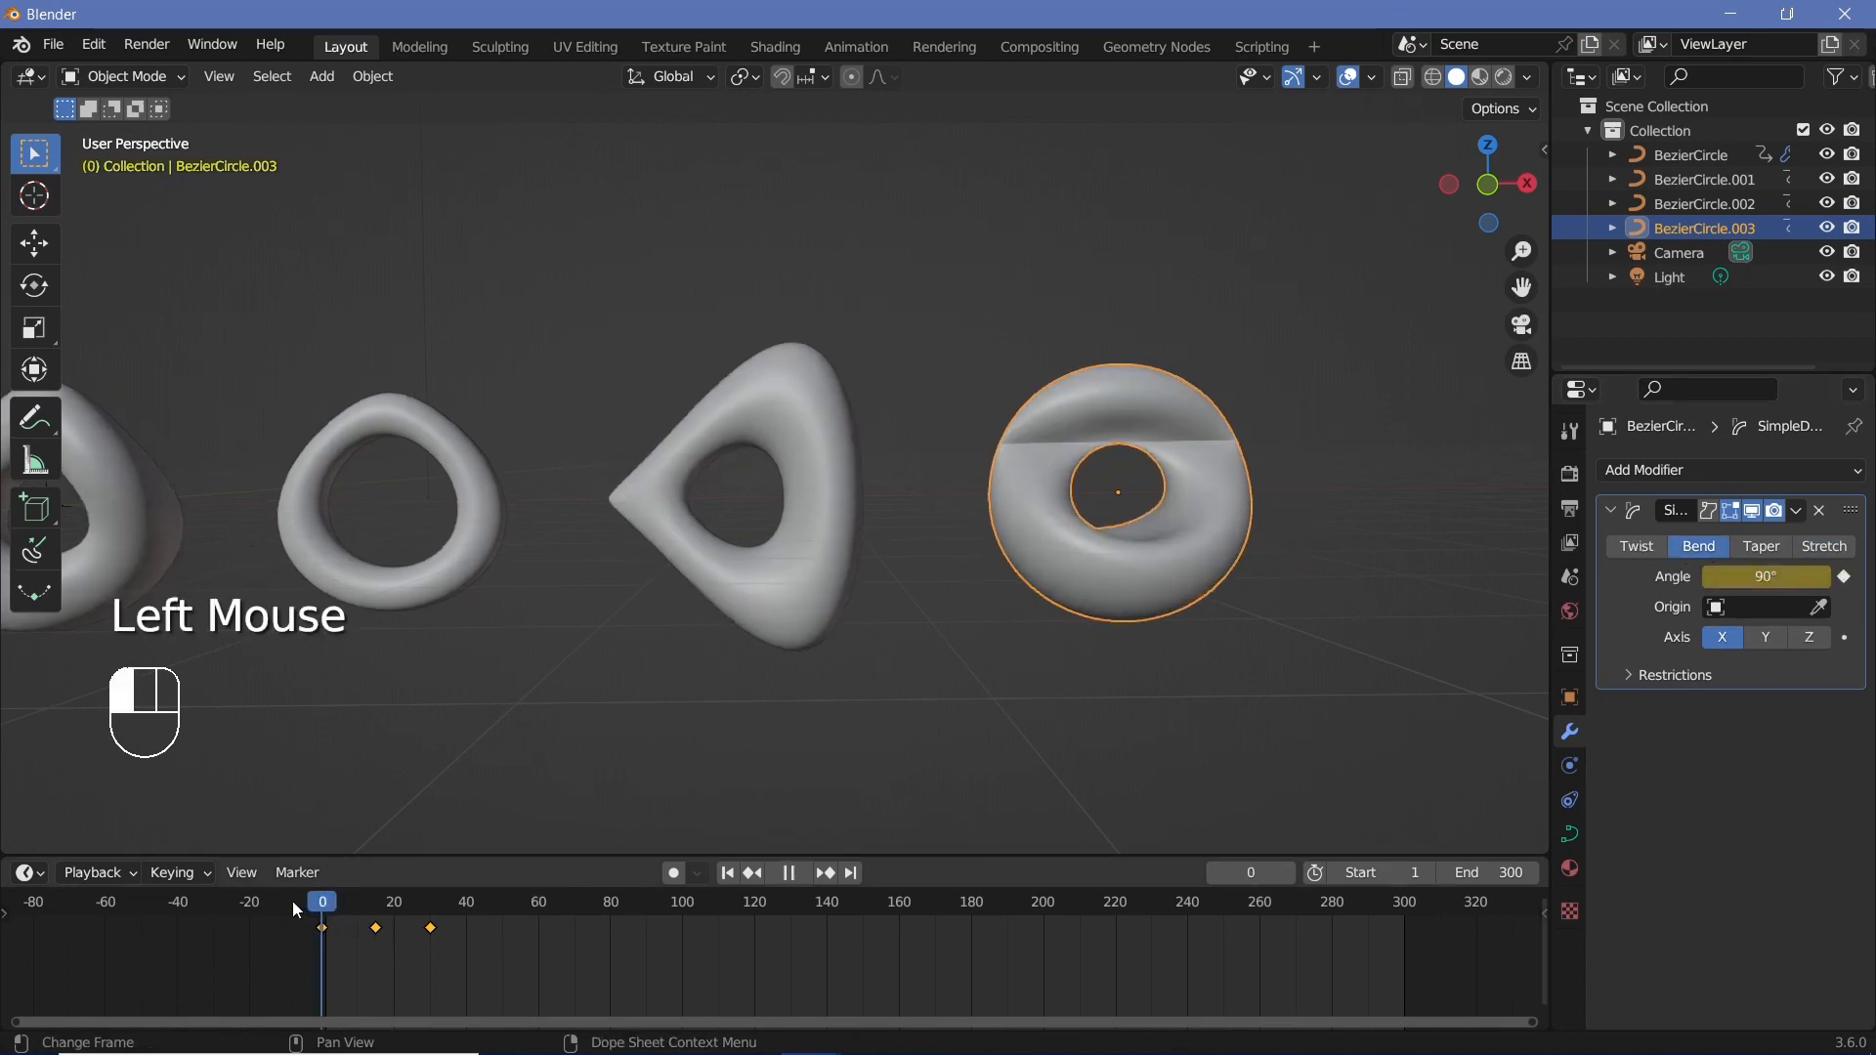
pyautogui.click(1824, 547)
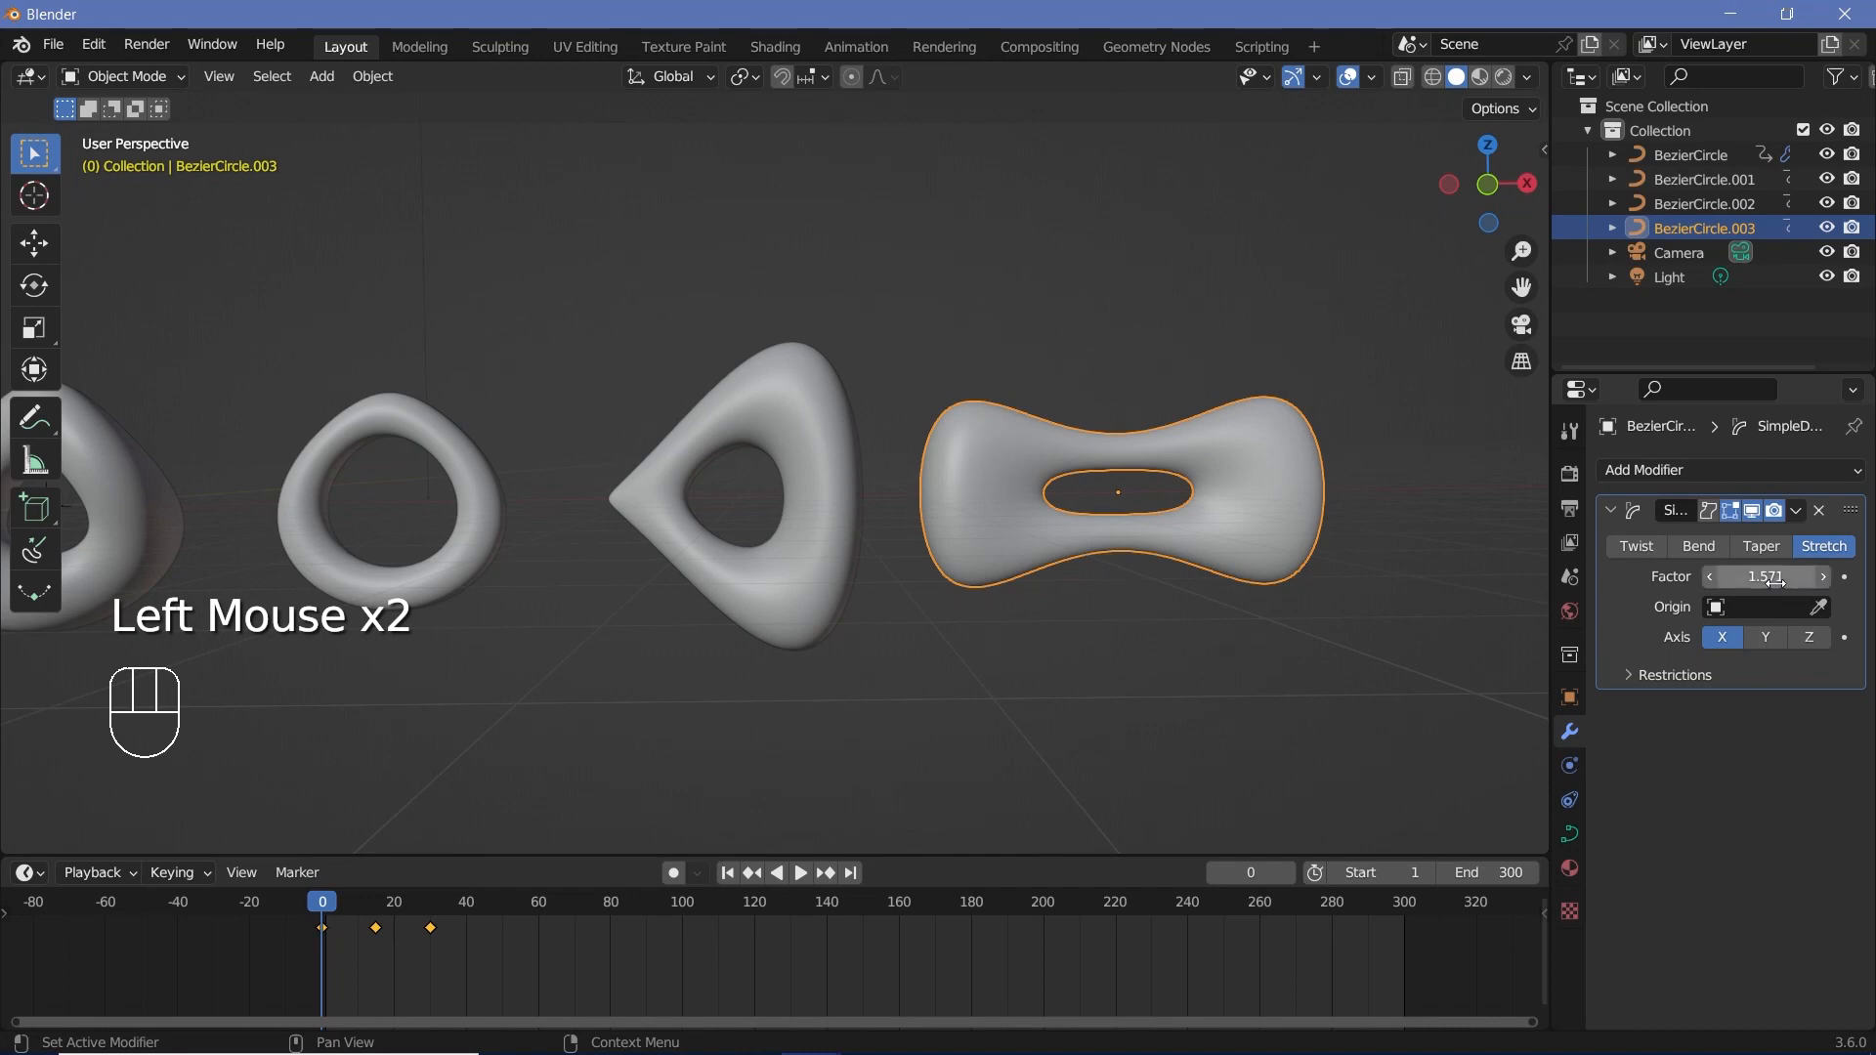
pyautogui.press('a')
pyautogui.press('x')
pyautogui.click(444, 946)
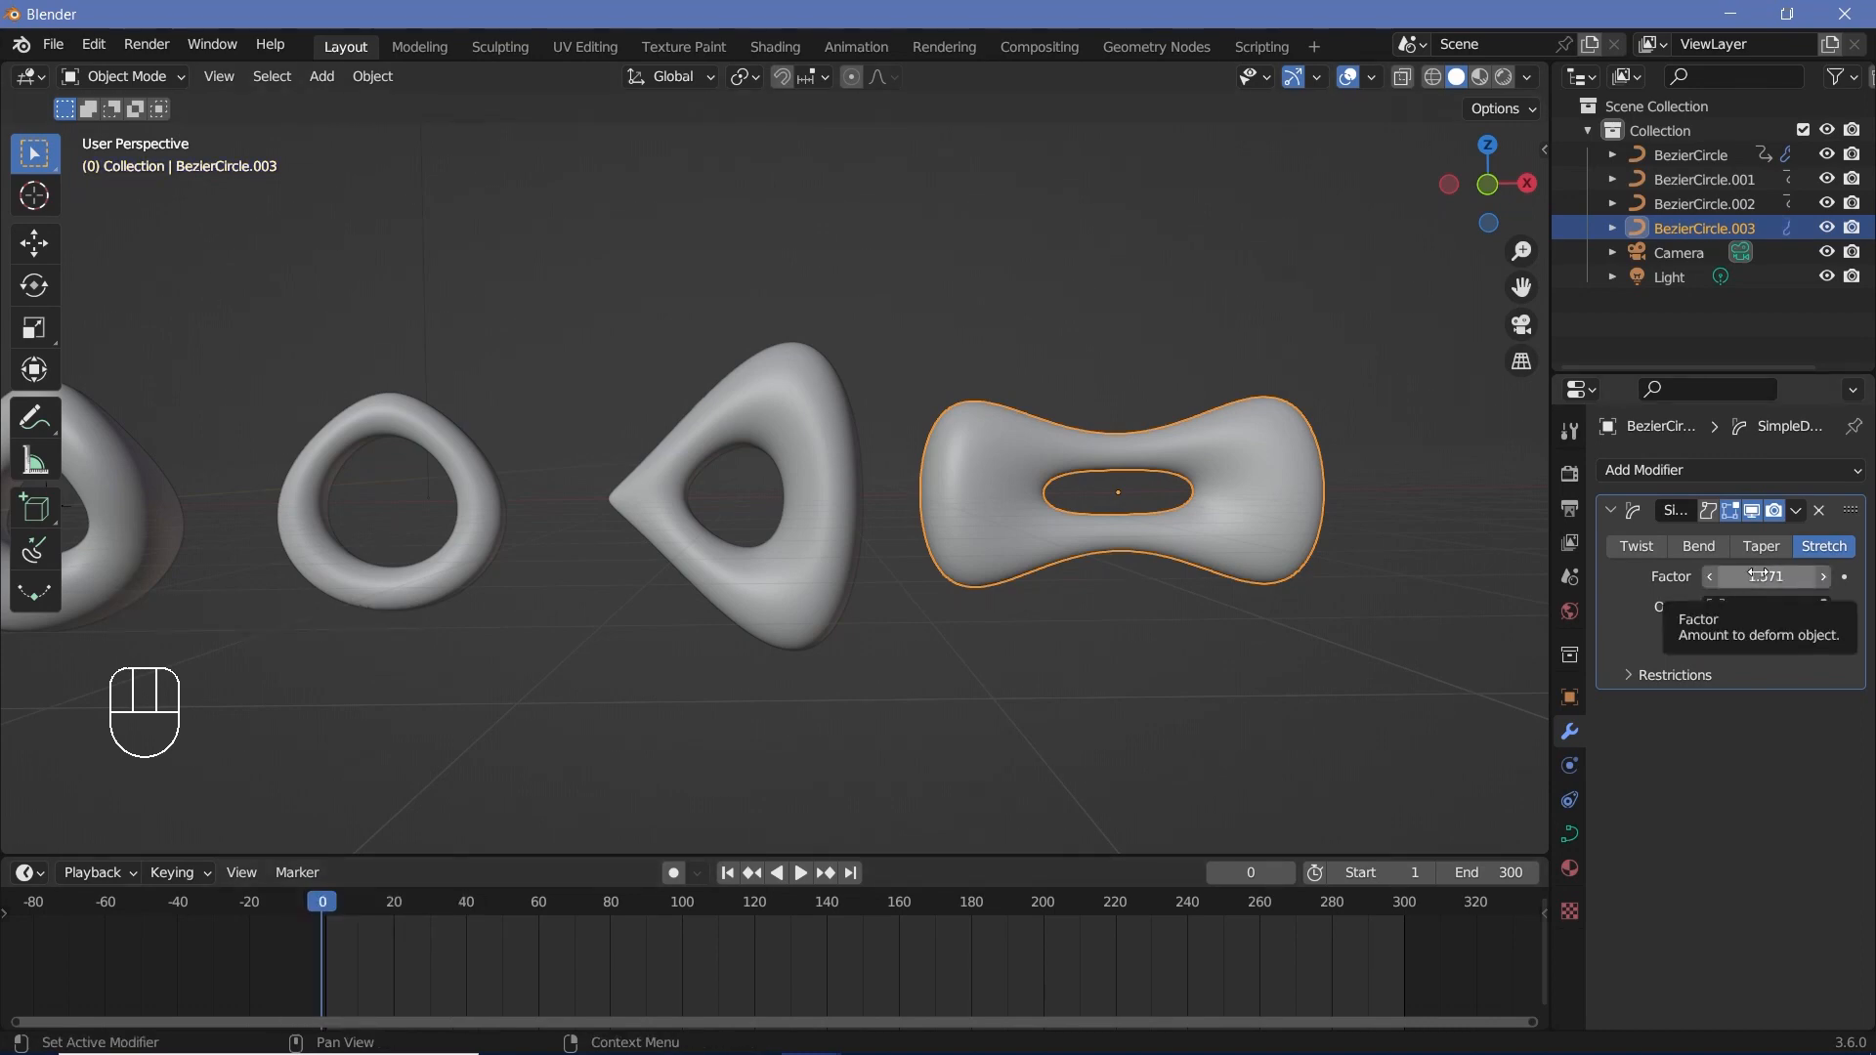
# - Keyframe the fourth ring's stretch factor at 1.571 on frame 0 and at -0.400 on frame 15
pyautogui.press('i')
pyautogui.click(375, 913)
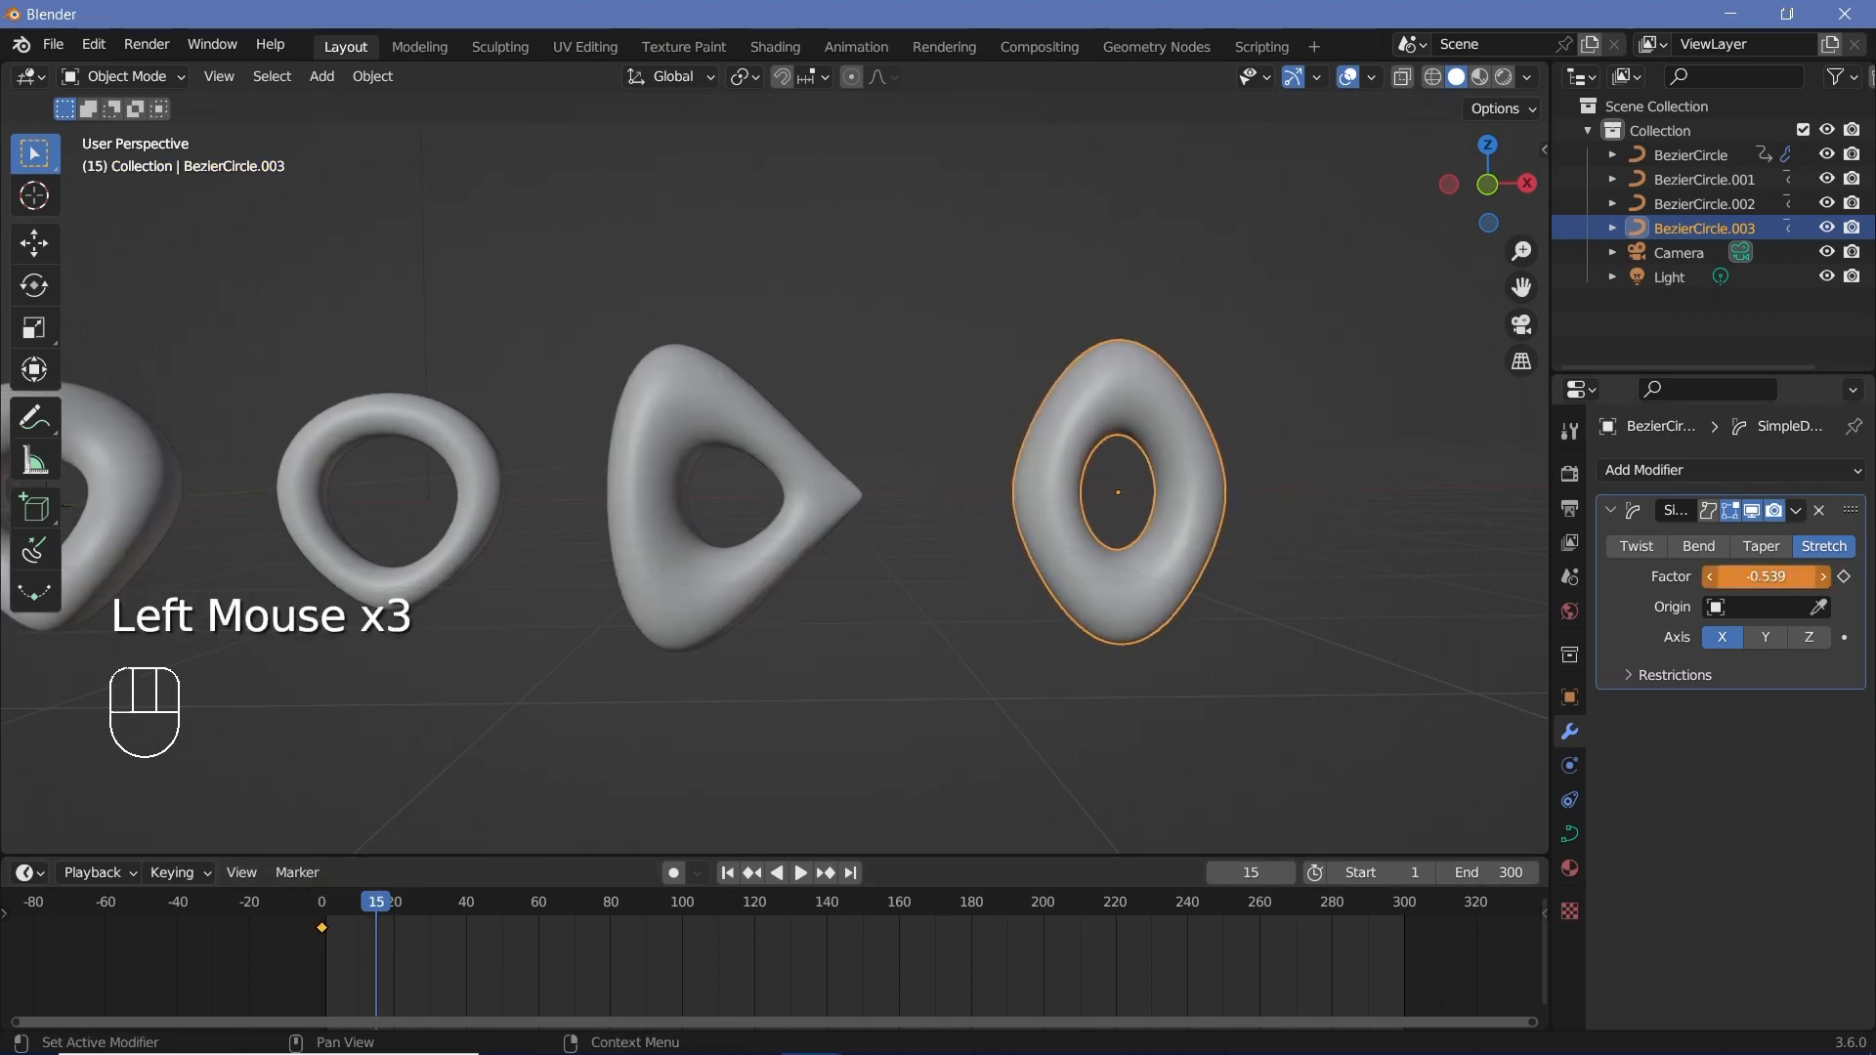
pyautogui.moveTo(1766, 577); pyautogui.dragTo(1779, 577)
pyautogui.press('i')
# - Duplicate the fourth ring's frame 0 stretch keyframe to frame 30 and play the animation
pyautogui.click(310, 941)
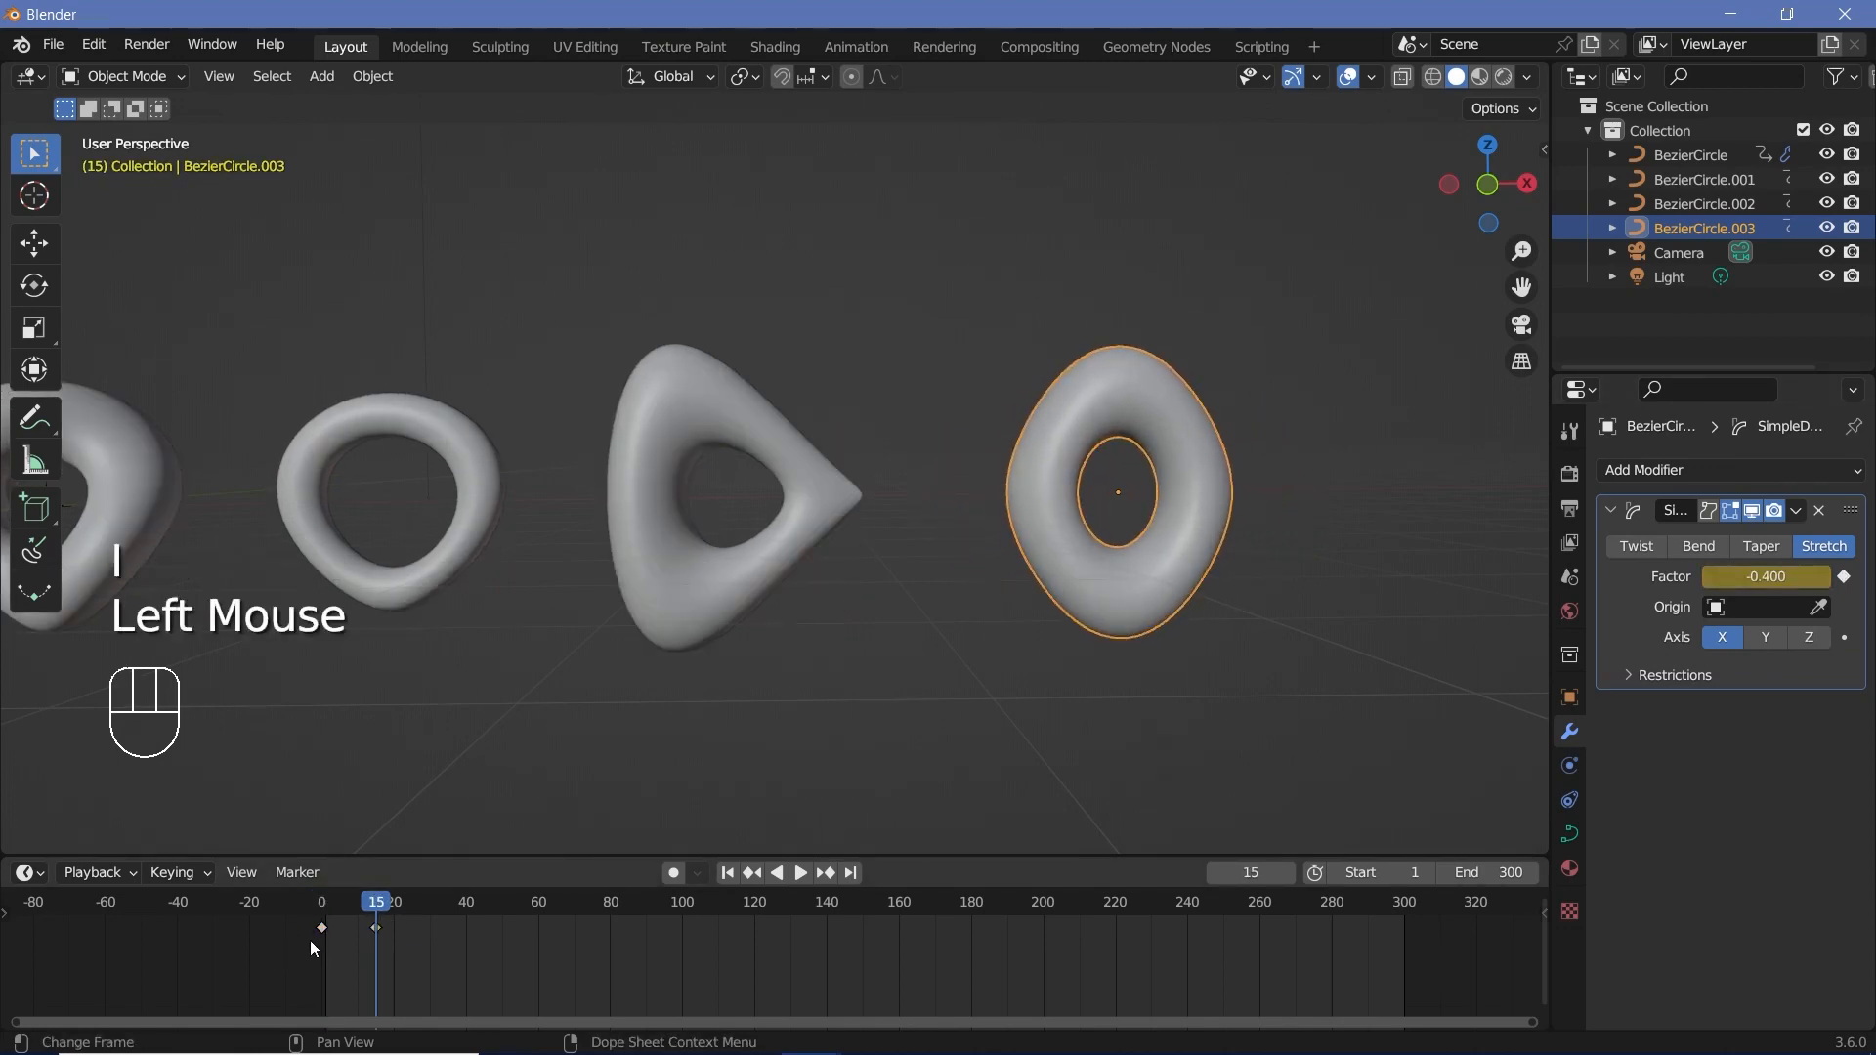
pyautogui.click(314, 946)
pyautogui.hotkey('shift', 'd')
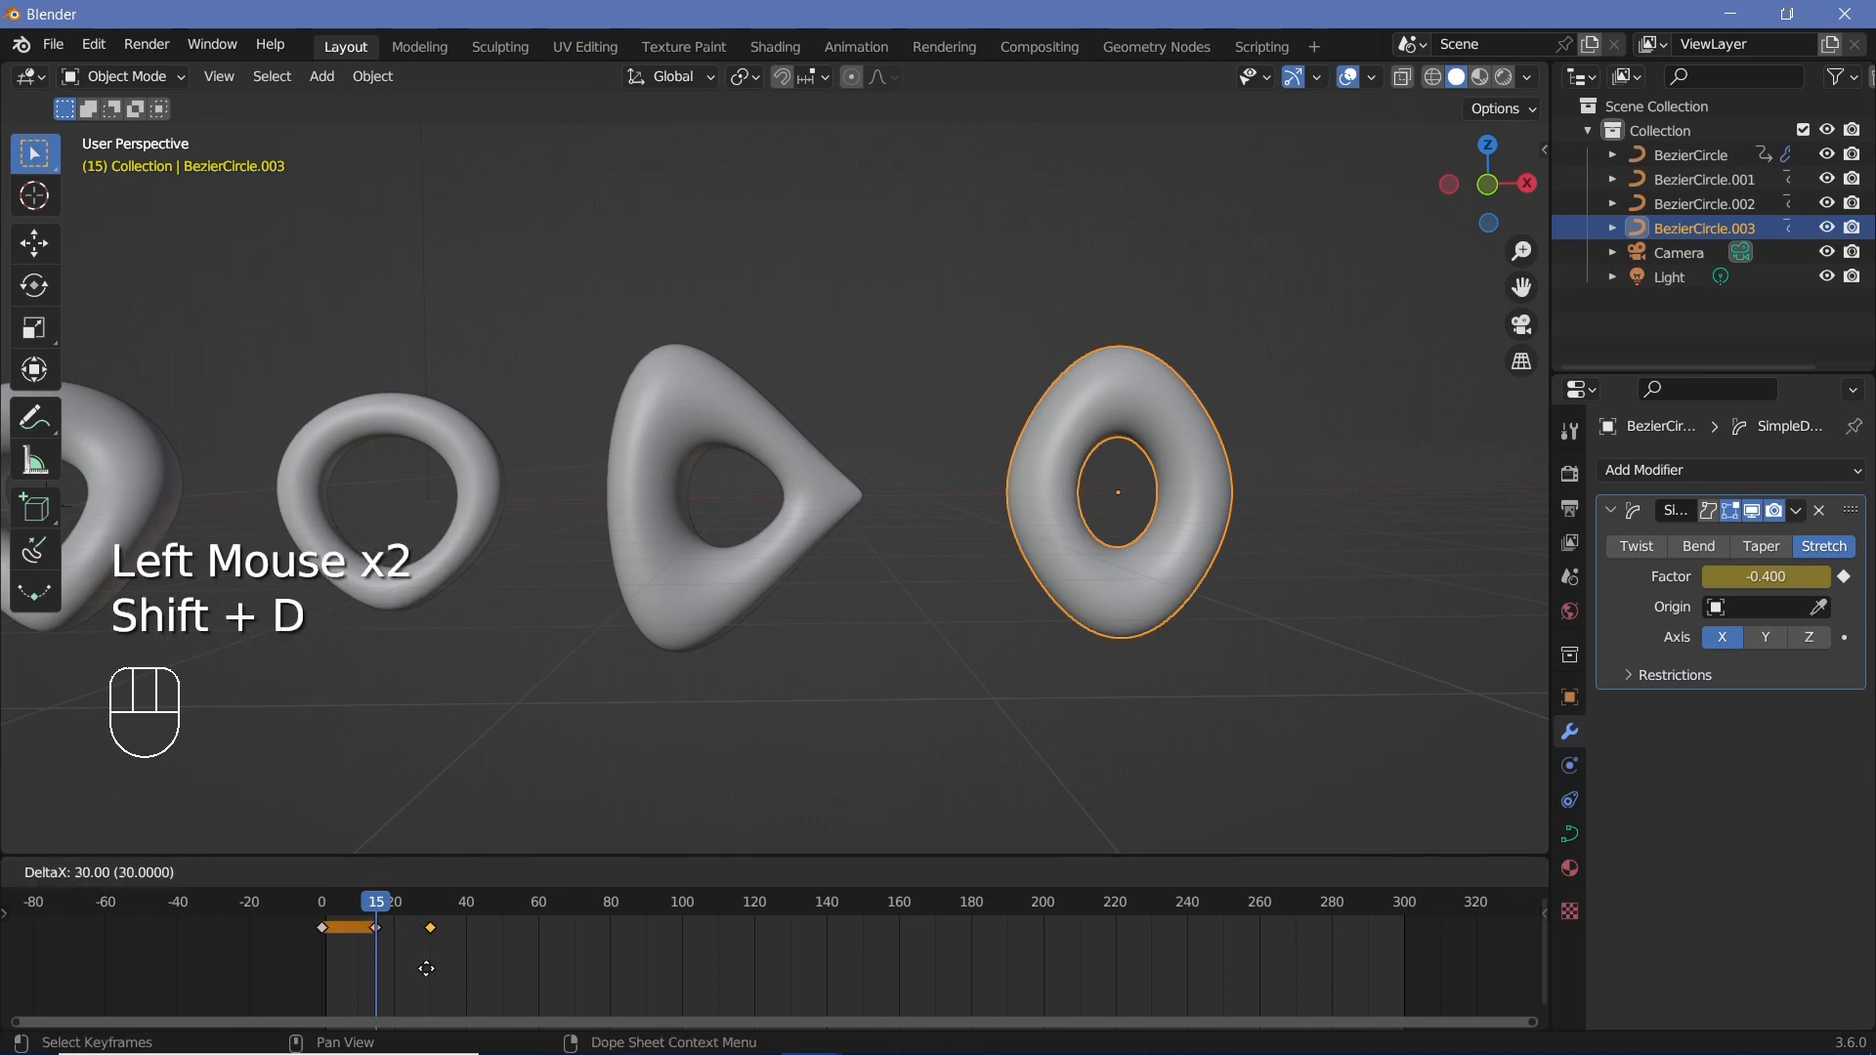
pyautogui.click(427, 969)
pyautogui.press('space')
# - Make the fourth ring's stretch keyframes cyclic and play the looping animation of all four rings
pyautogui.press('a')
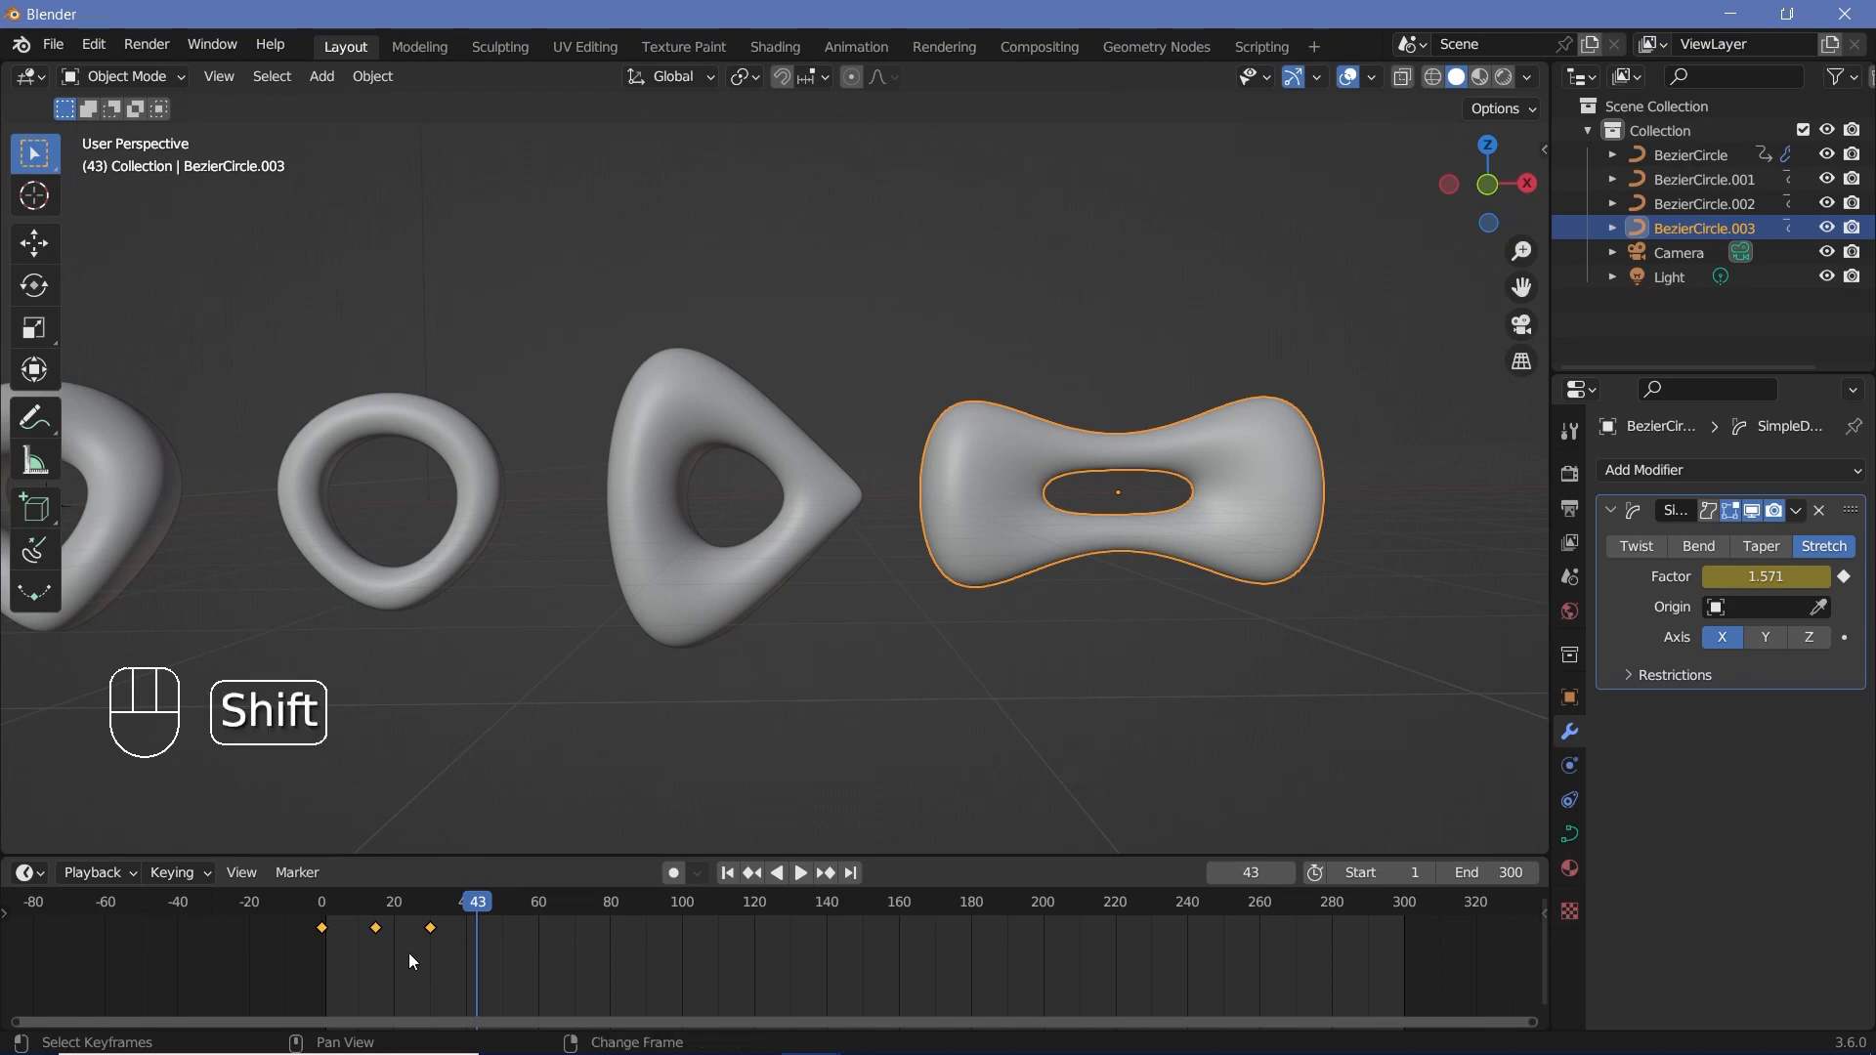
pyautogui.hotkey('shift', 'e')
pyautogui.click(368, 949)
pyautogui.press('space')
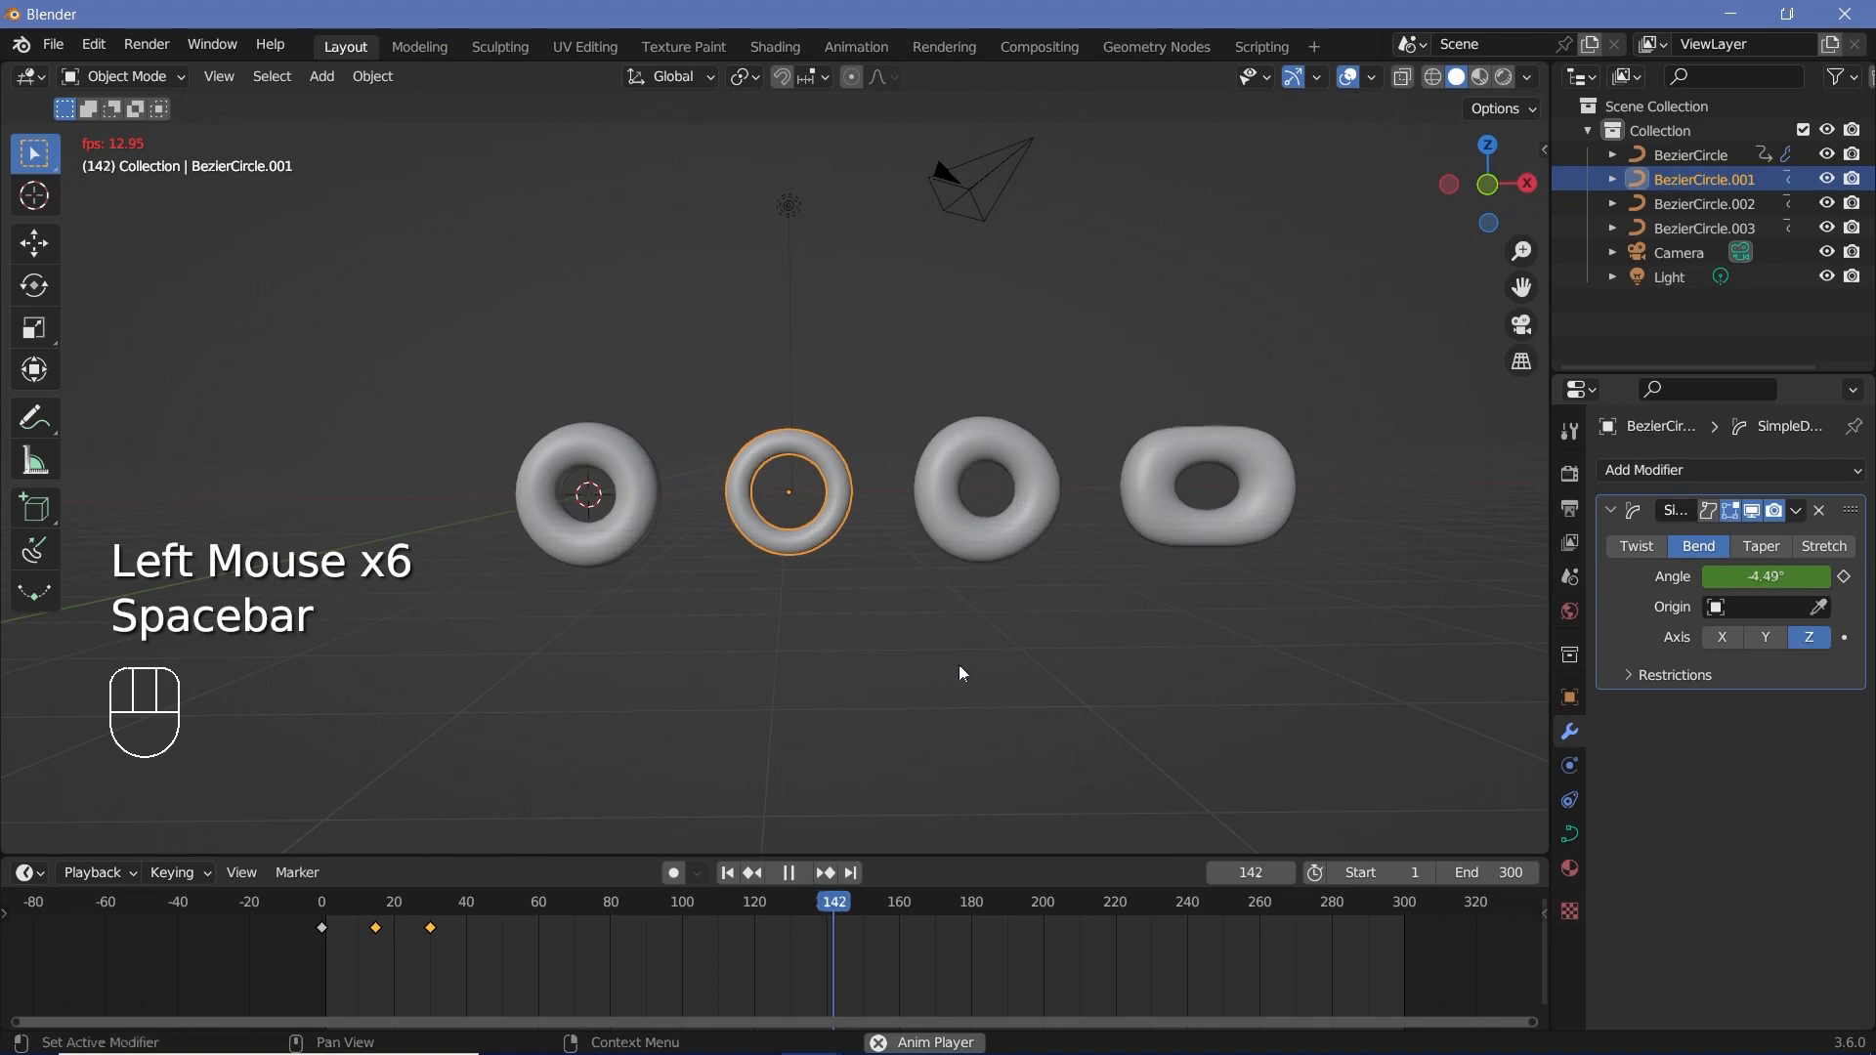
pyautogui.press('space')
pyautogui.press('space')
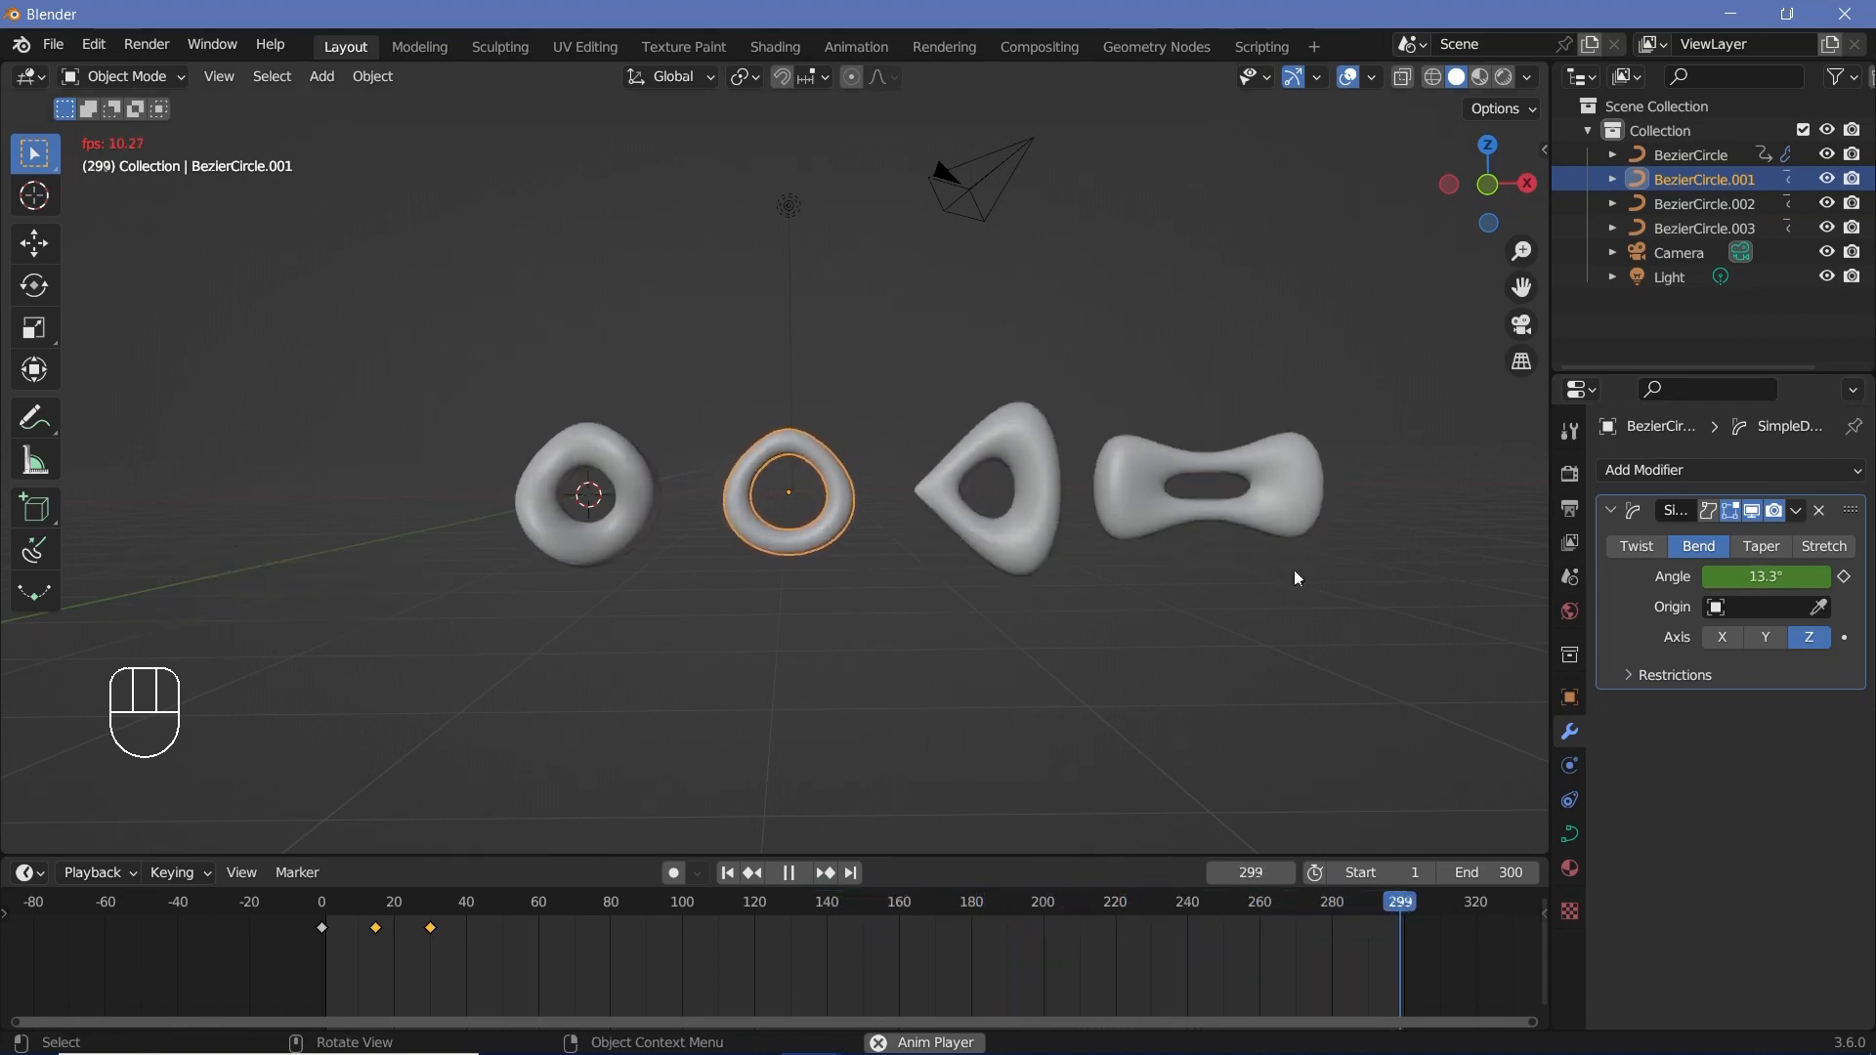
pyautogui.press('space')
# - Shift all of the second ring's keyframes 5 frames later and play the animation from the start
pyautogui.press('a')
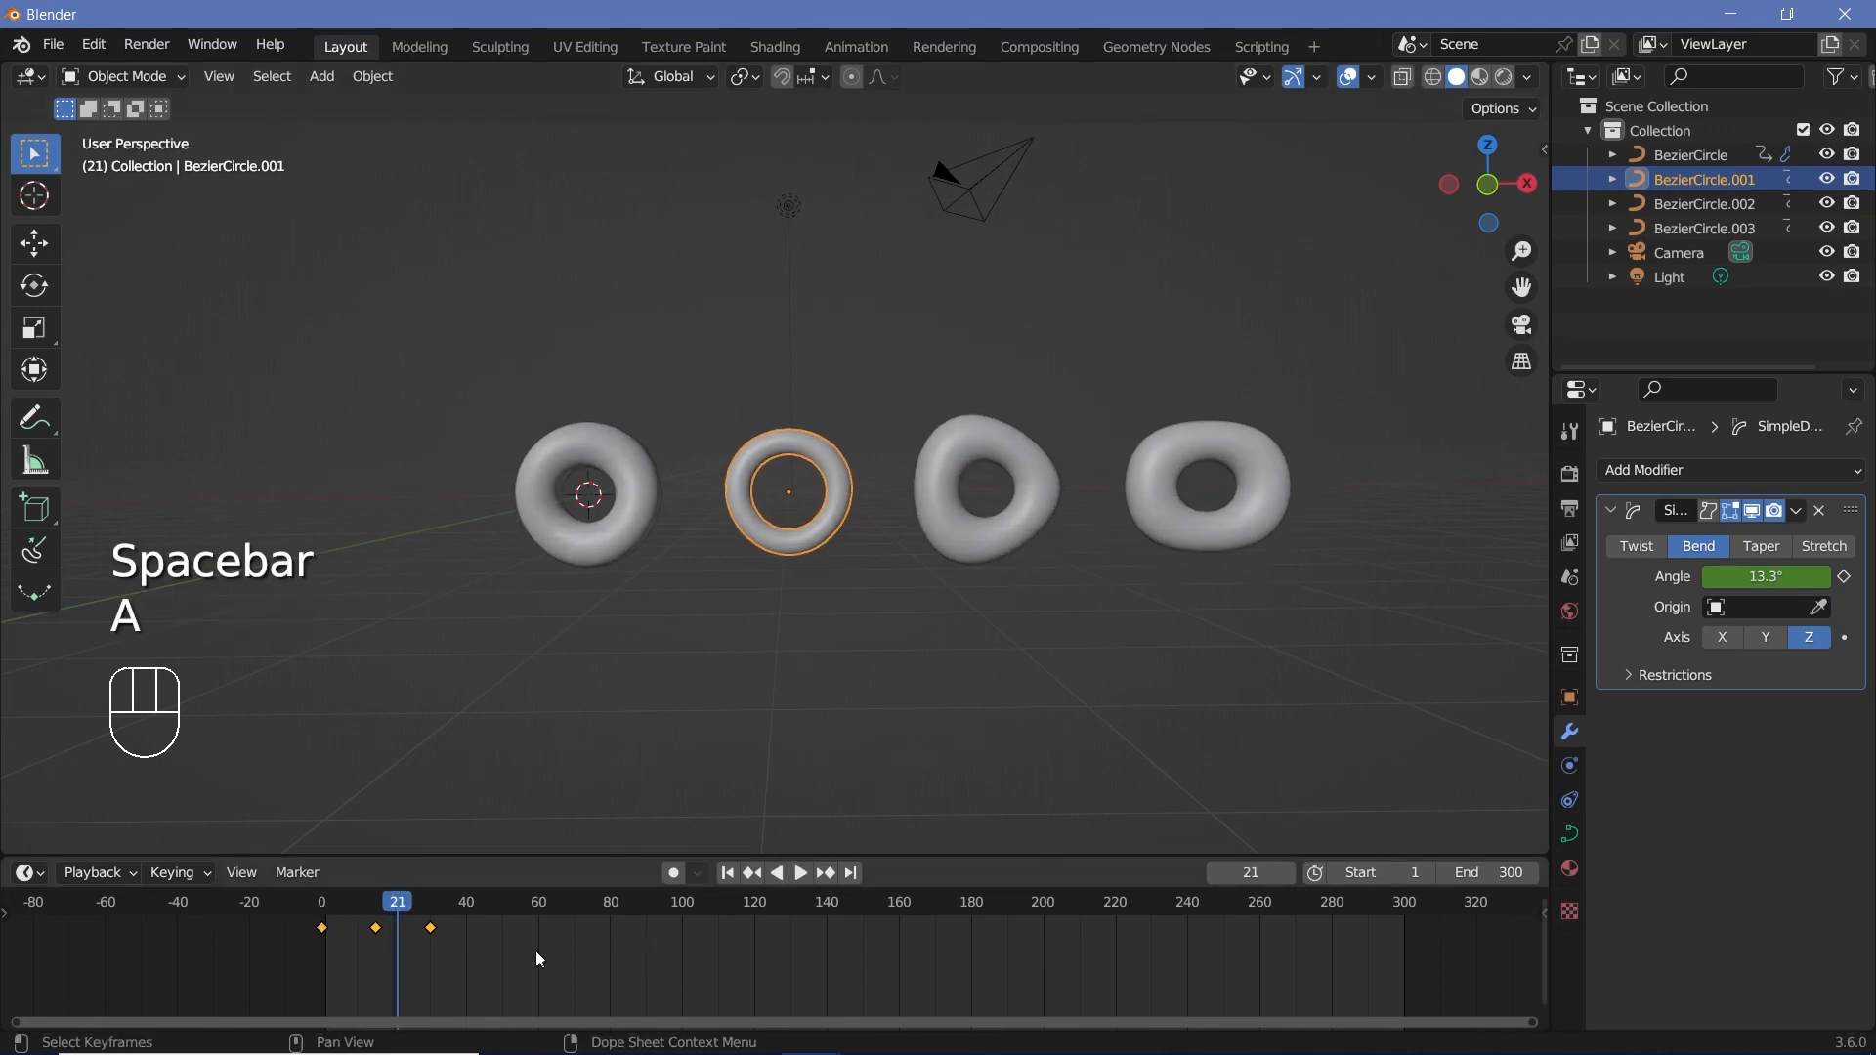
pyautogui.press('g')
pyautogui.click(518, 960)
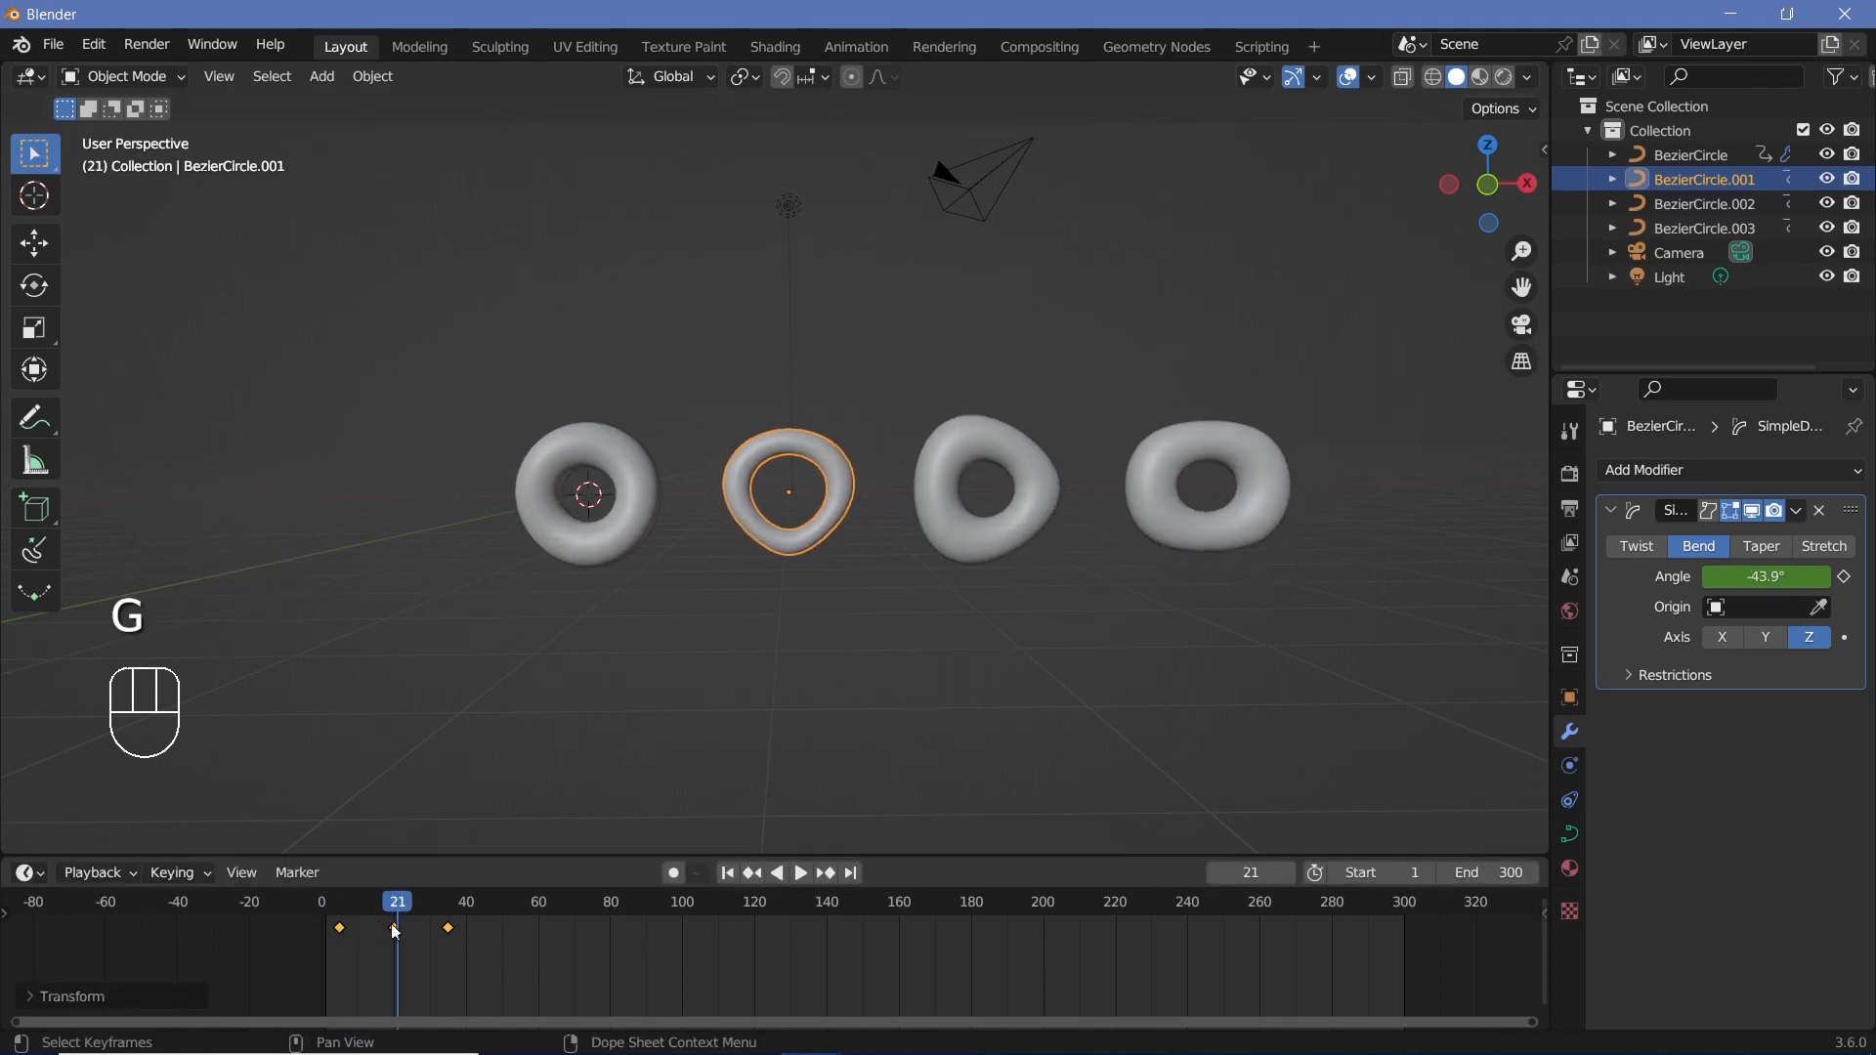
pyautogui.click(303, 910)
pyautogui.press('space')
pyautogui.press('space')
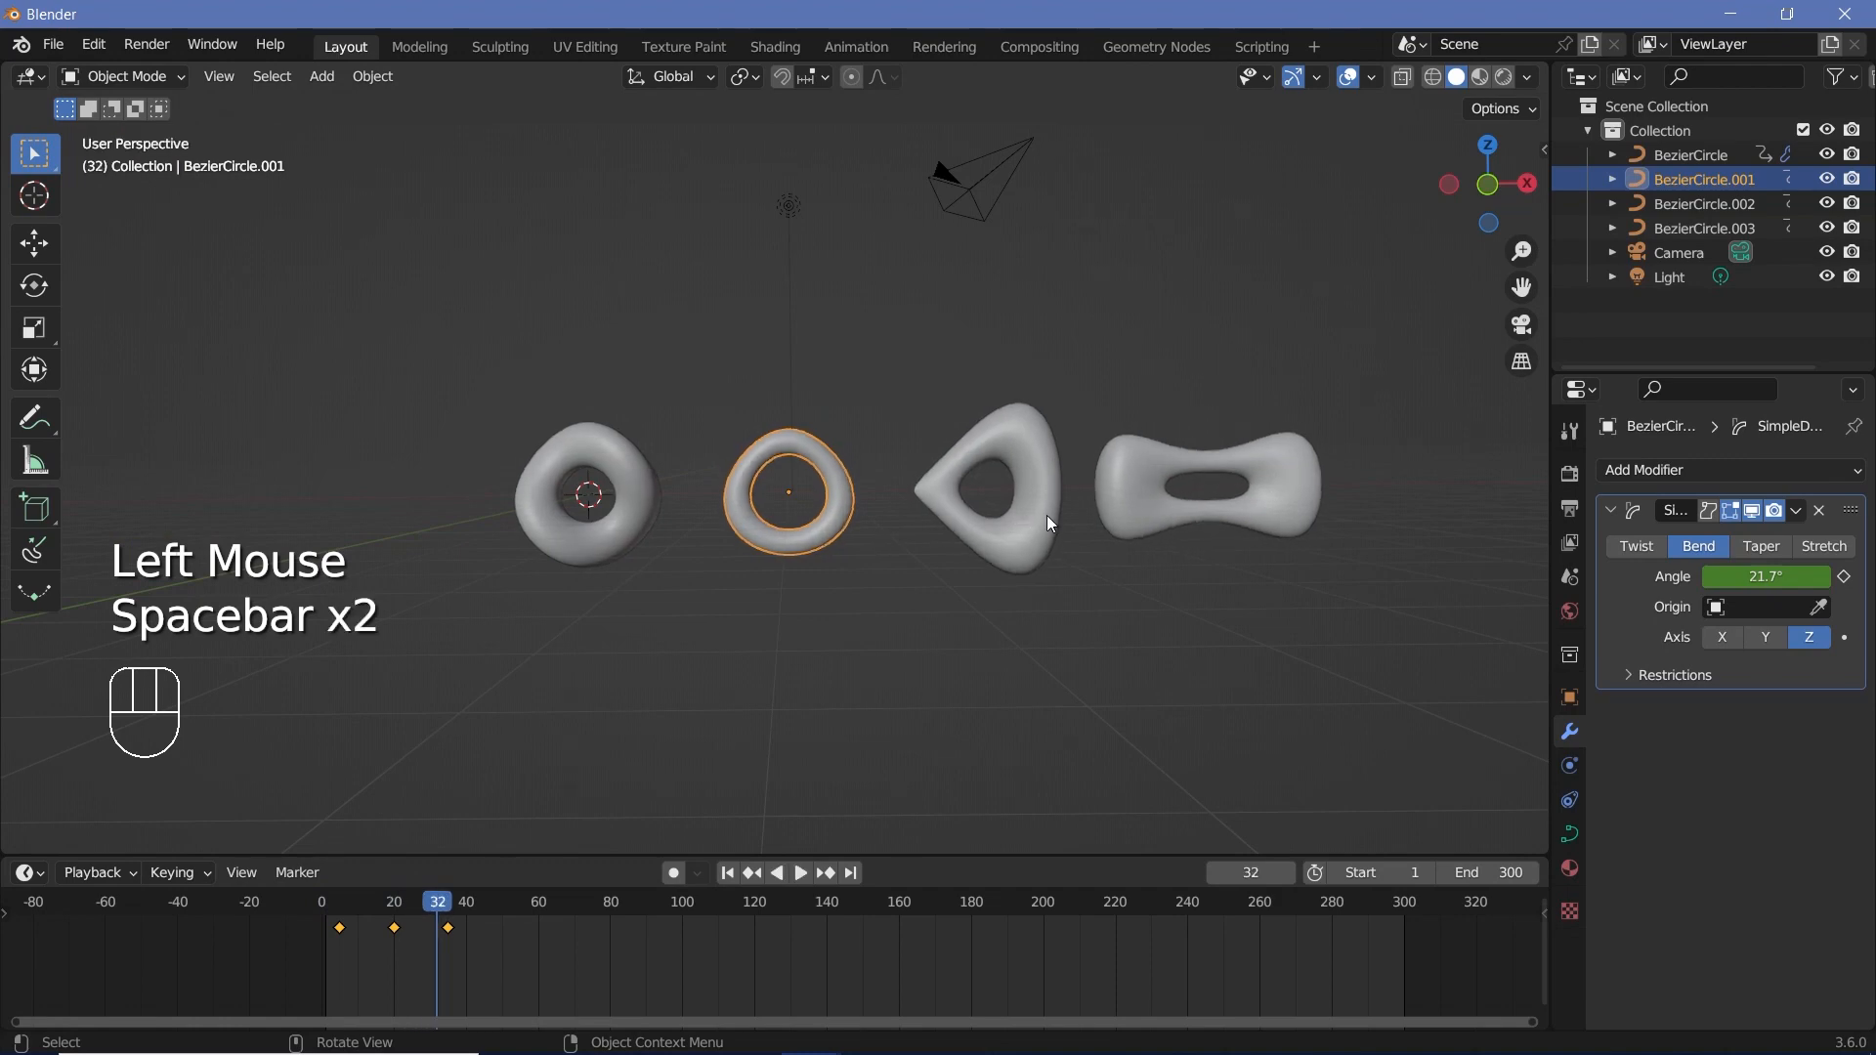
# - Shift all of the third ring's keyframes about 12 frames later and play the animation
pyautogui.click(1043, 475)
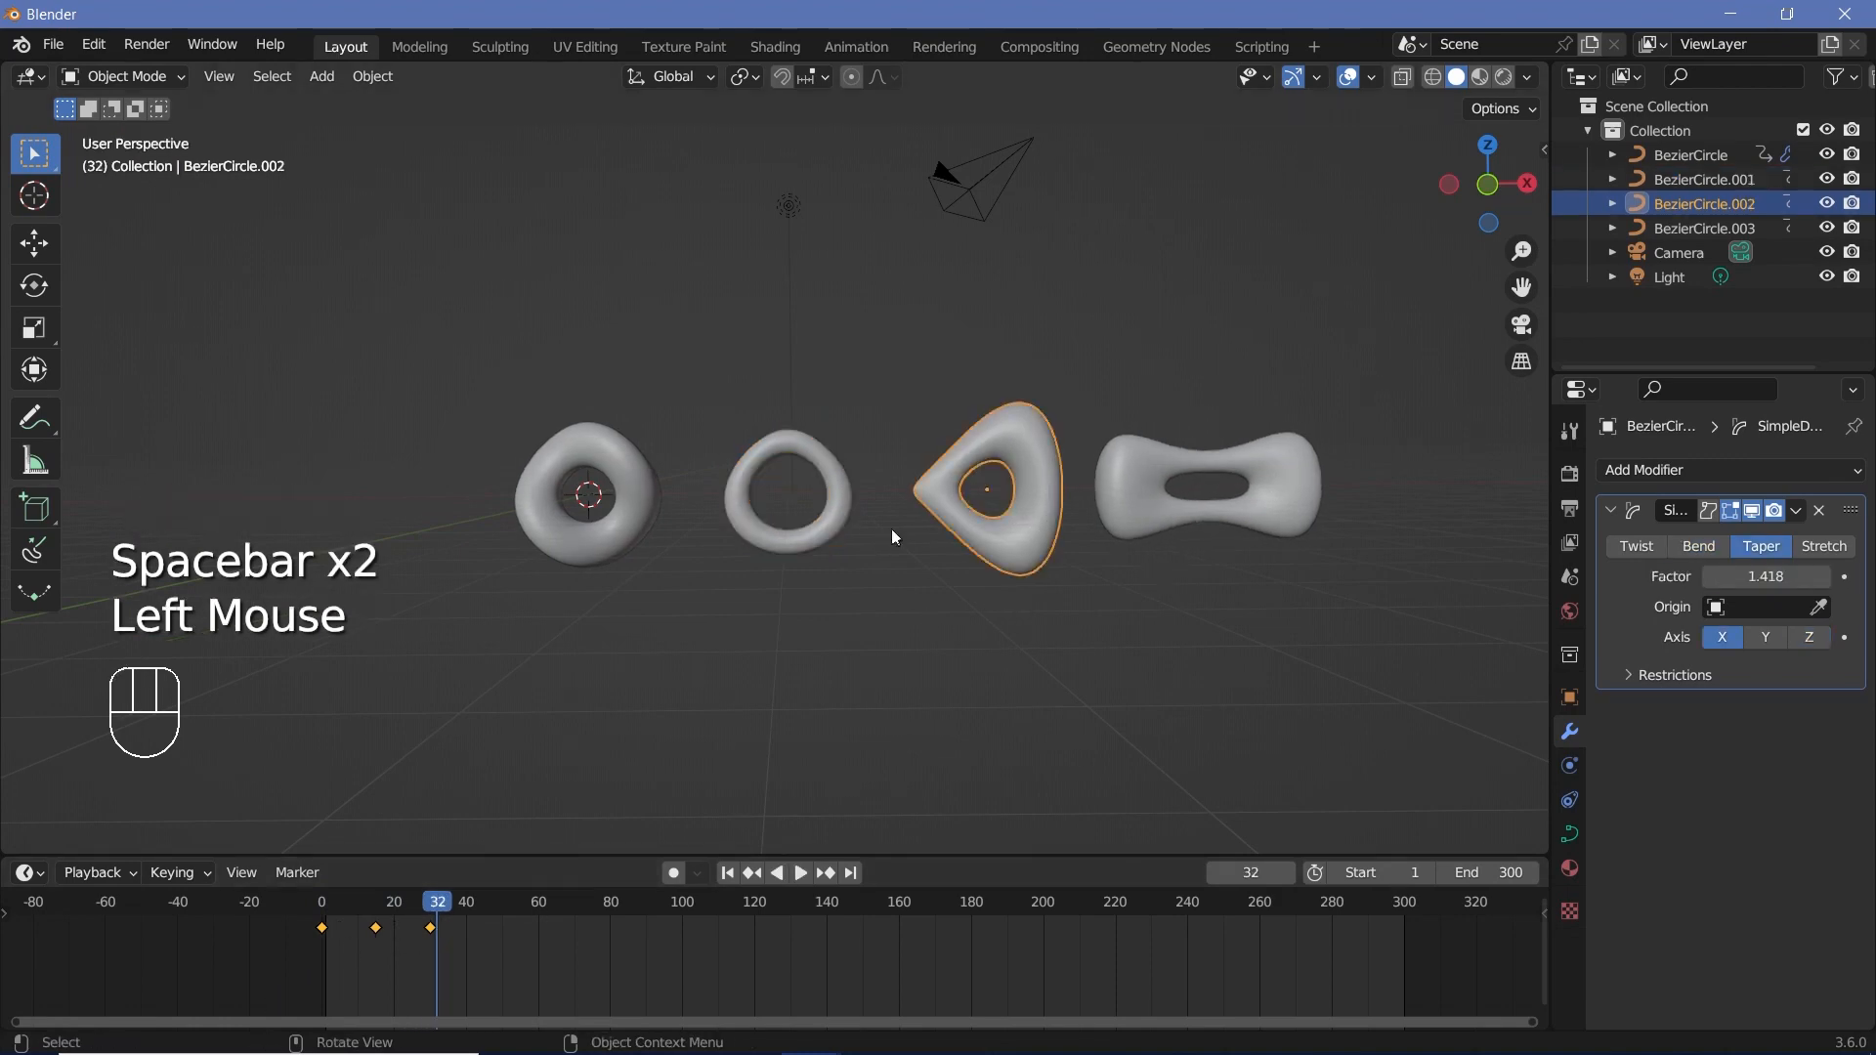
pyautogui.press('g')
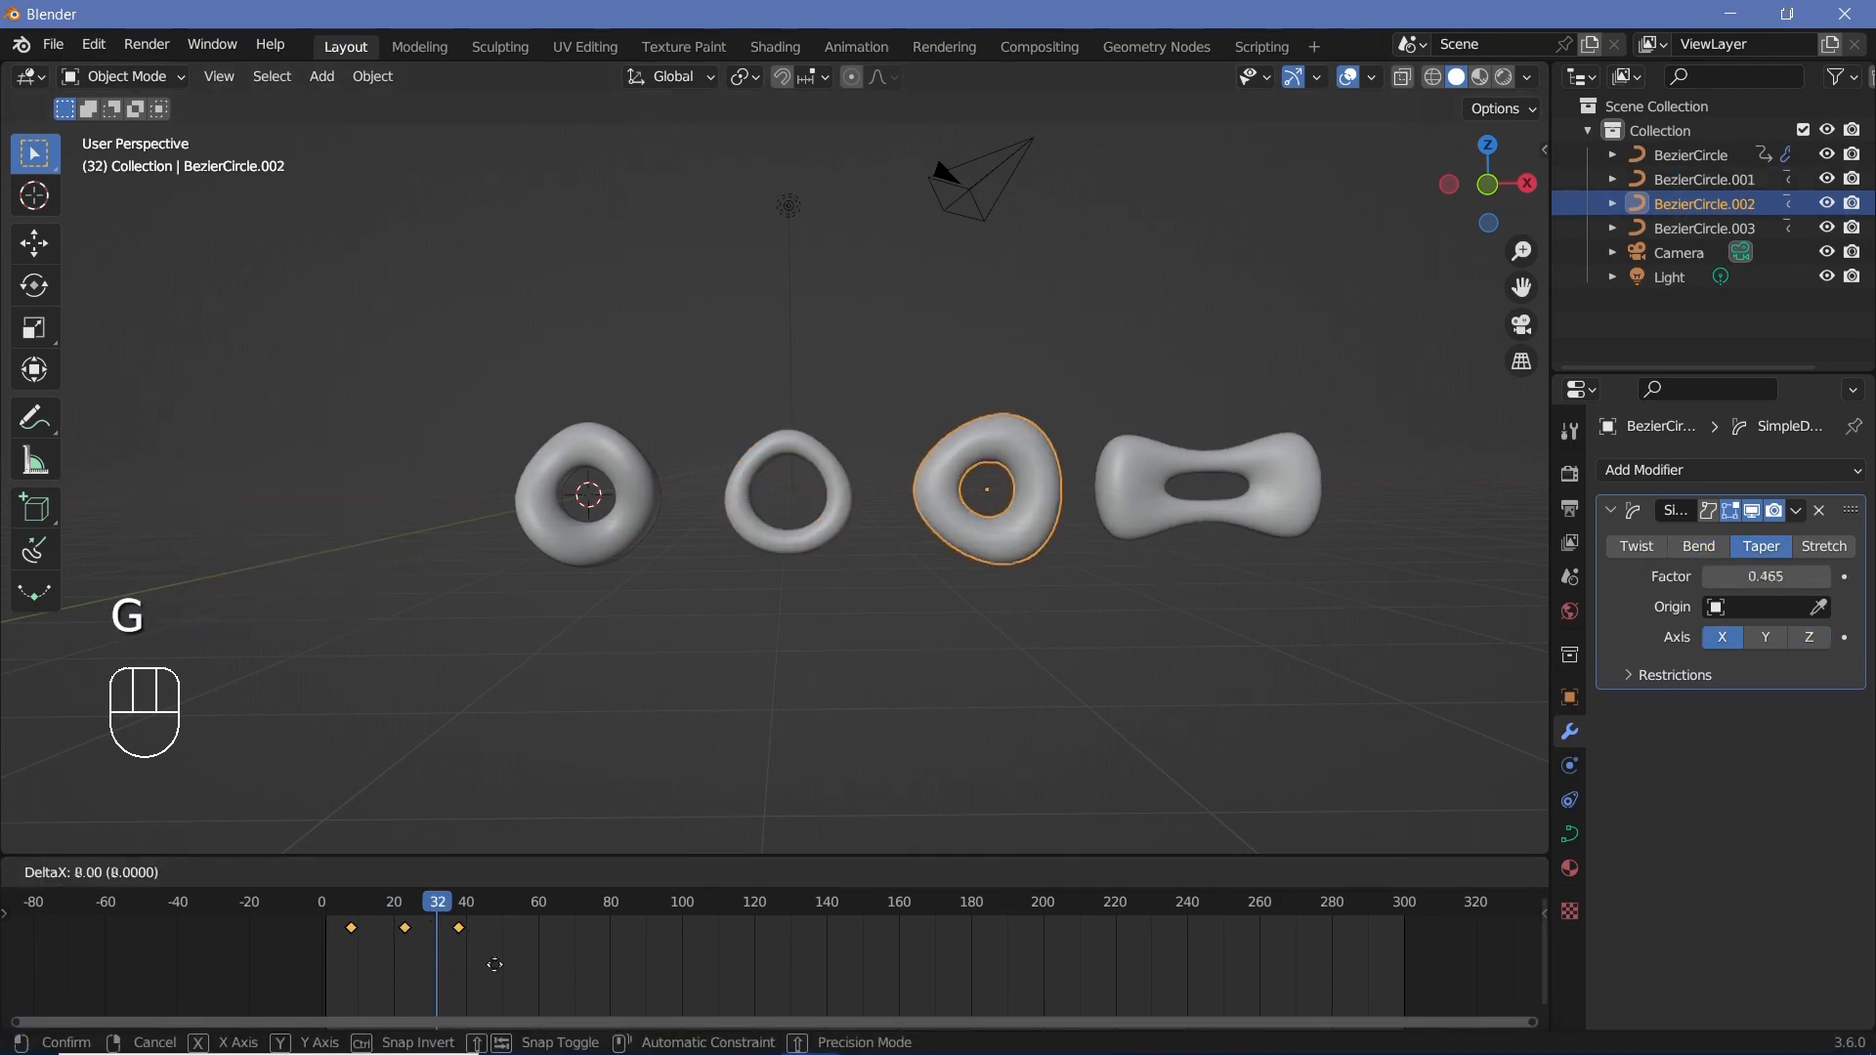
pyautogui.click(509, 964)
pyautogui.press('space')
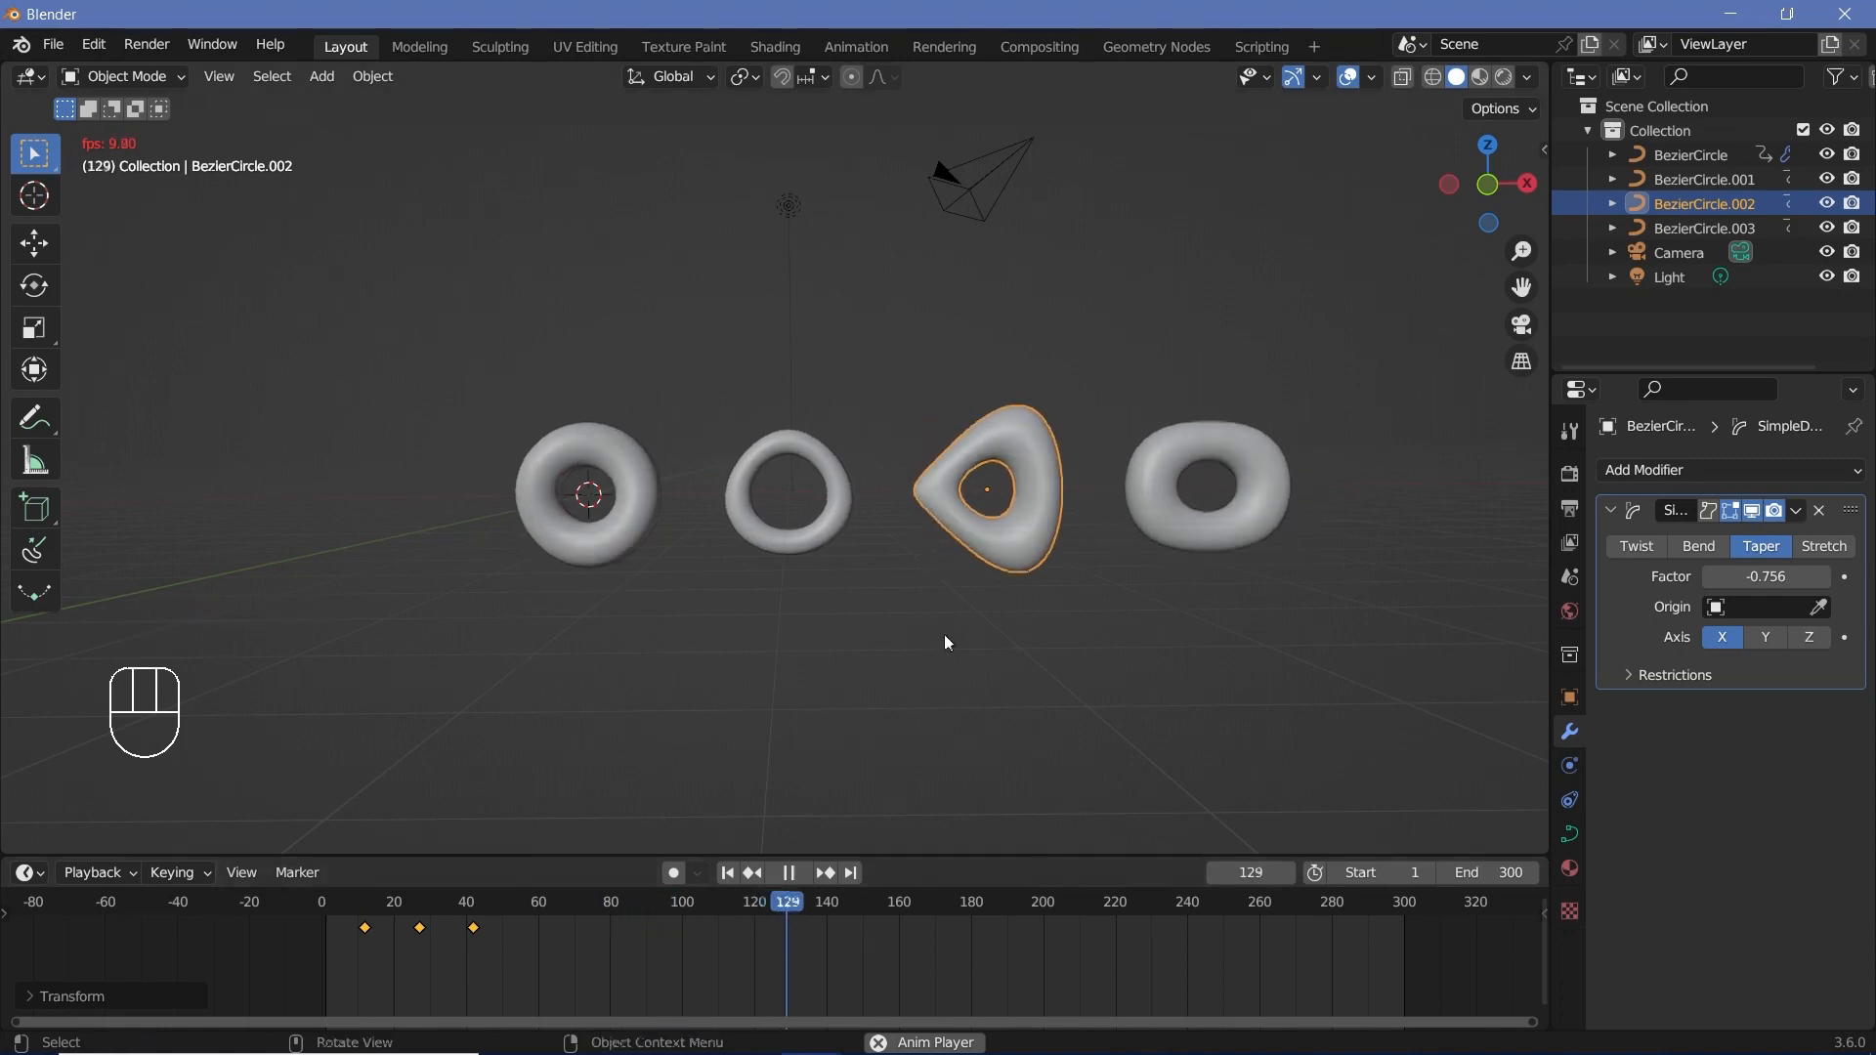
pyautogui.press('space')
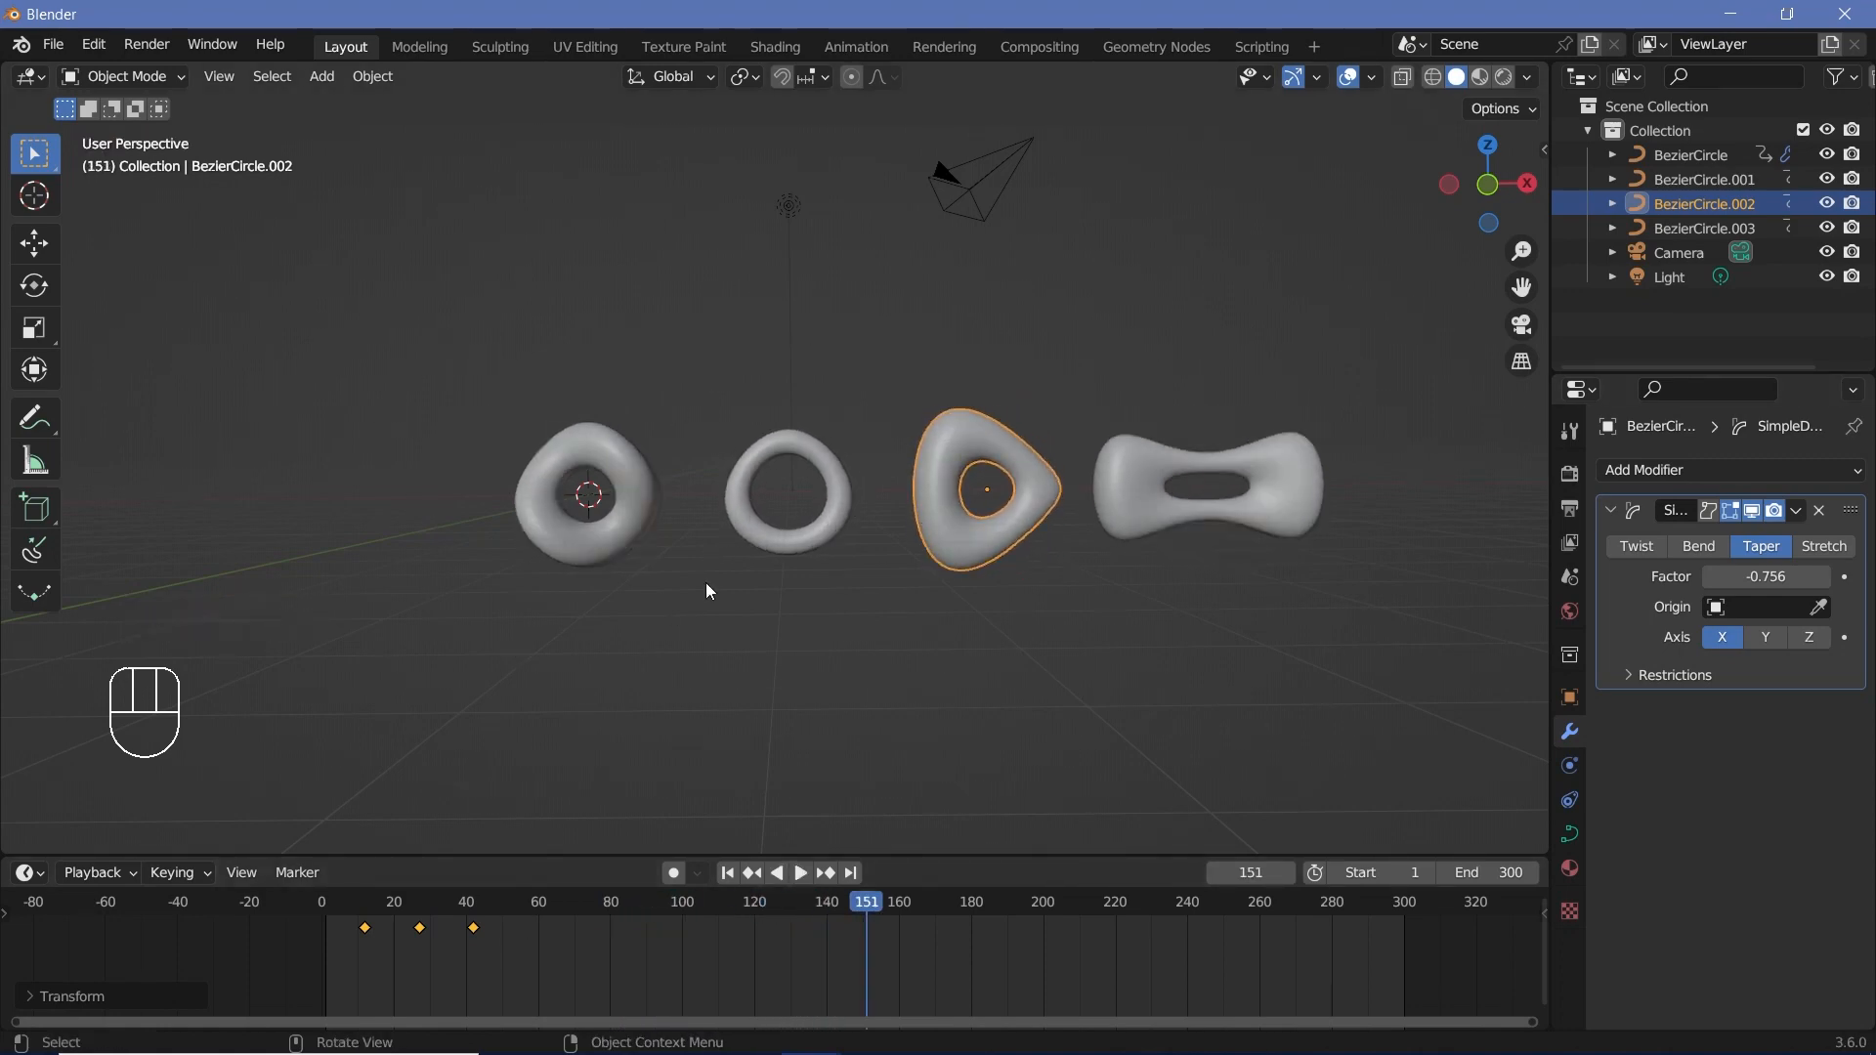
# - Add a plane at the world origin as the floor and scale it by 10
pyautogui.moveTo(775, 564); pyautogui.dragTo(733, 545, button='middle')
pyautogui.scroll(2, 732, 545)
pyautogui.hotkey('shift', 'a')
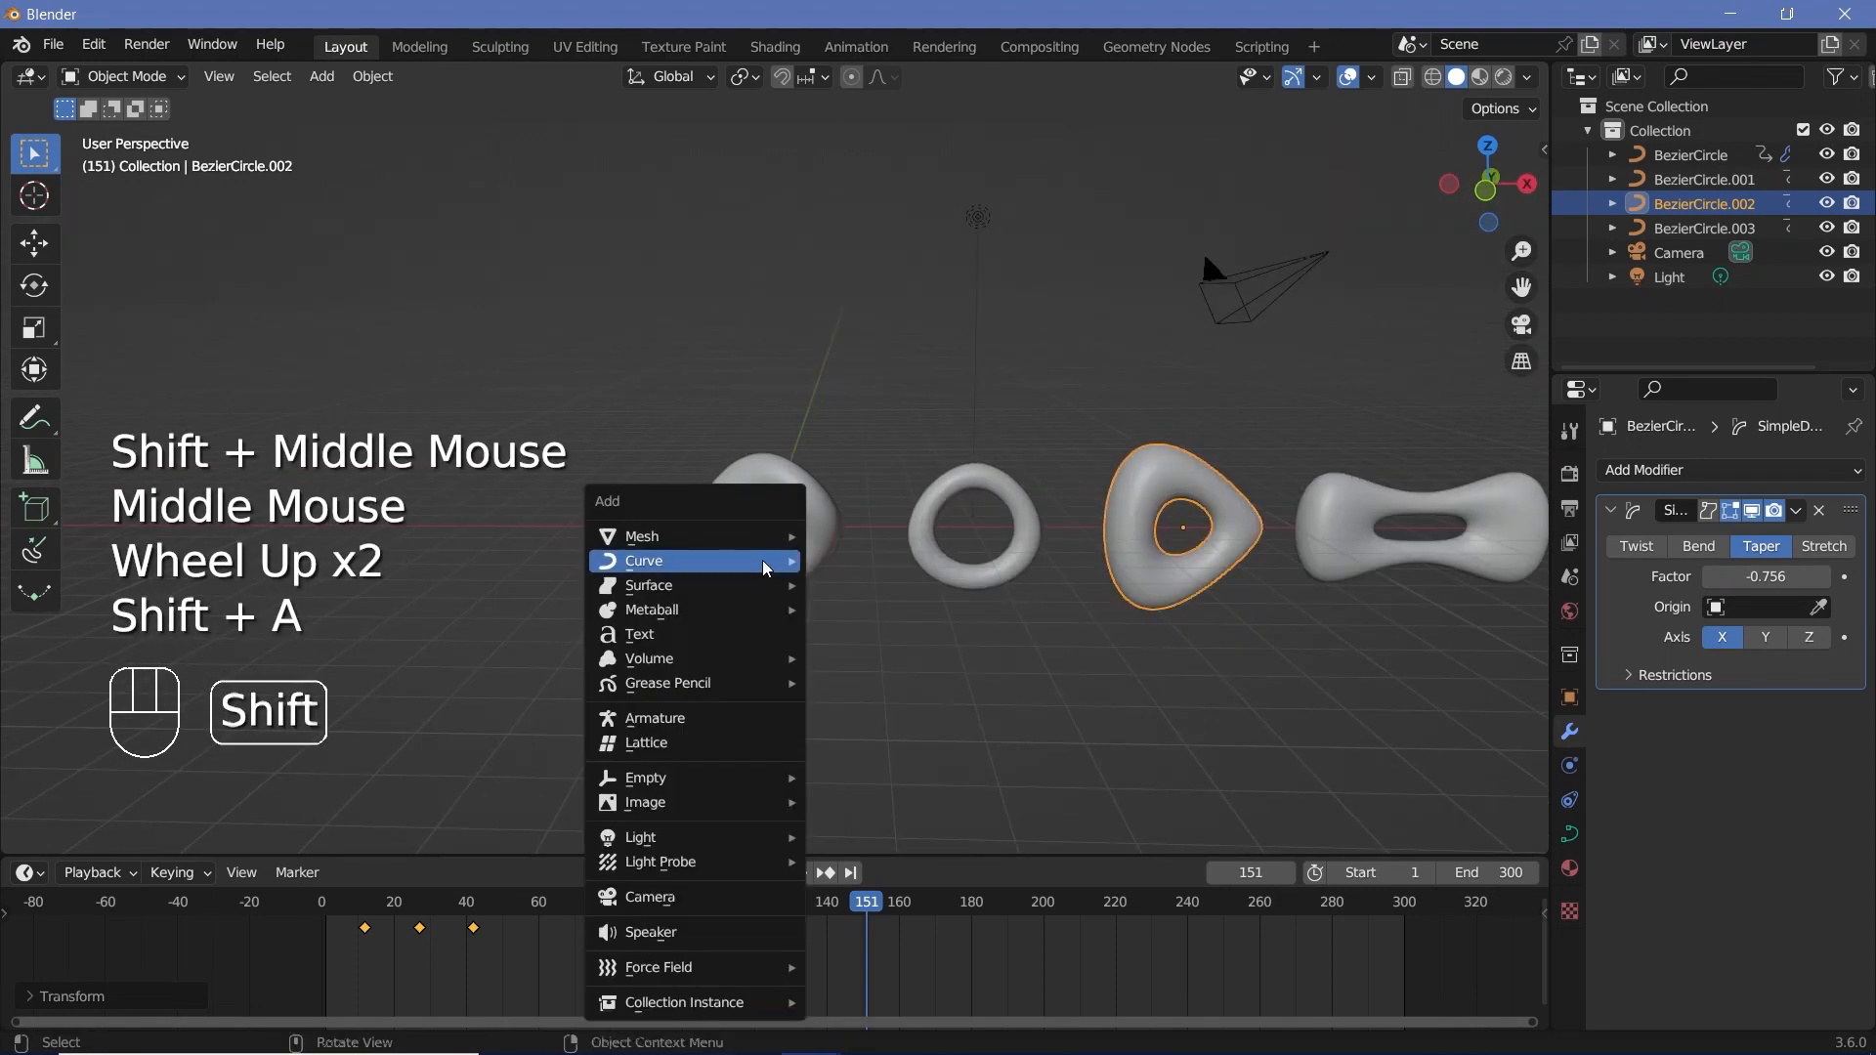
pyautogui.moveTo(733, 544)
pyautogui.click(859, 537)
pyautogui.press('s')
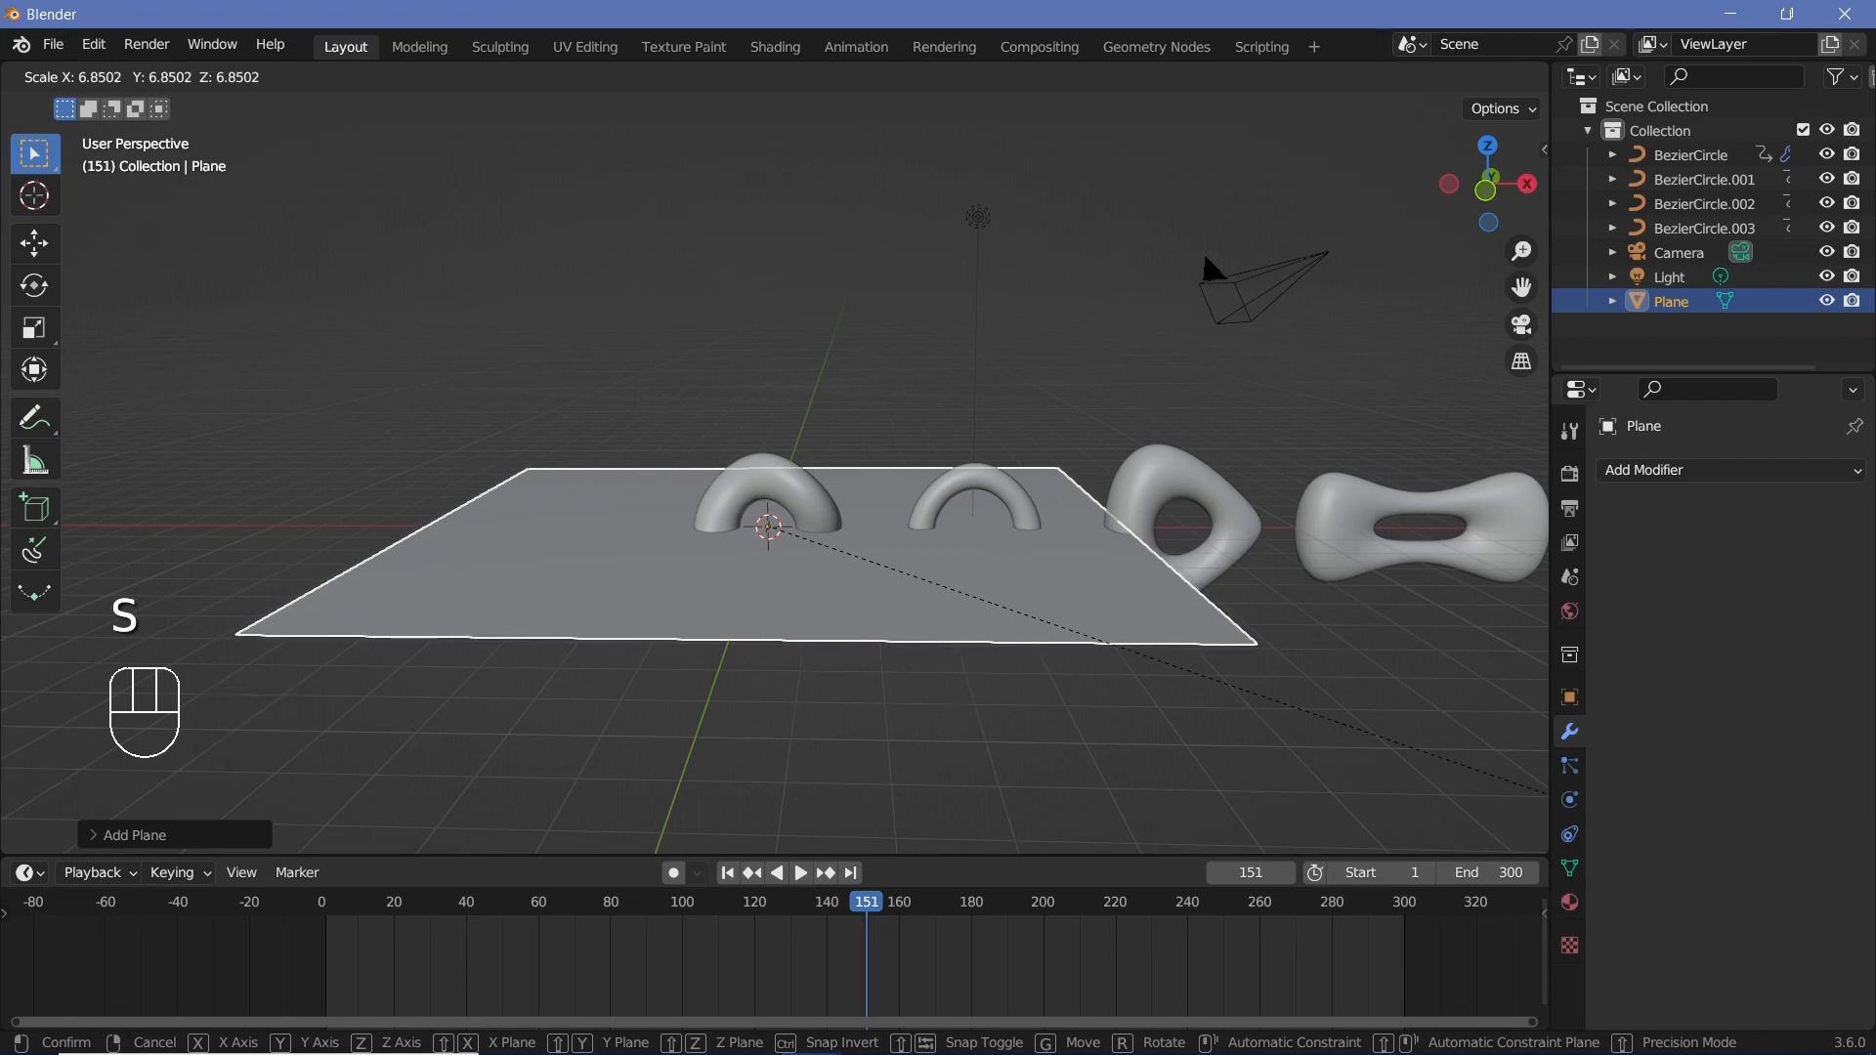
pyautogui.write('10')
pyautogui.press('Return')
# - Extrude the plane's back edge straight up along Z to form a backdrop wall behind the rings
pyautogui.press('Tab')
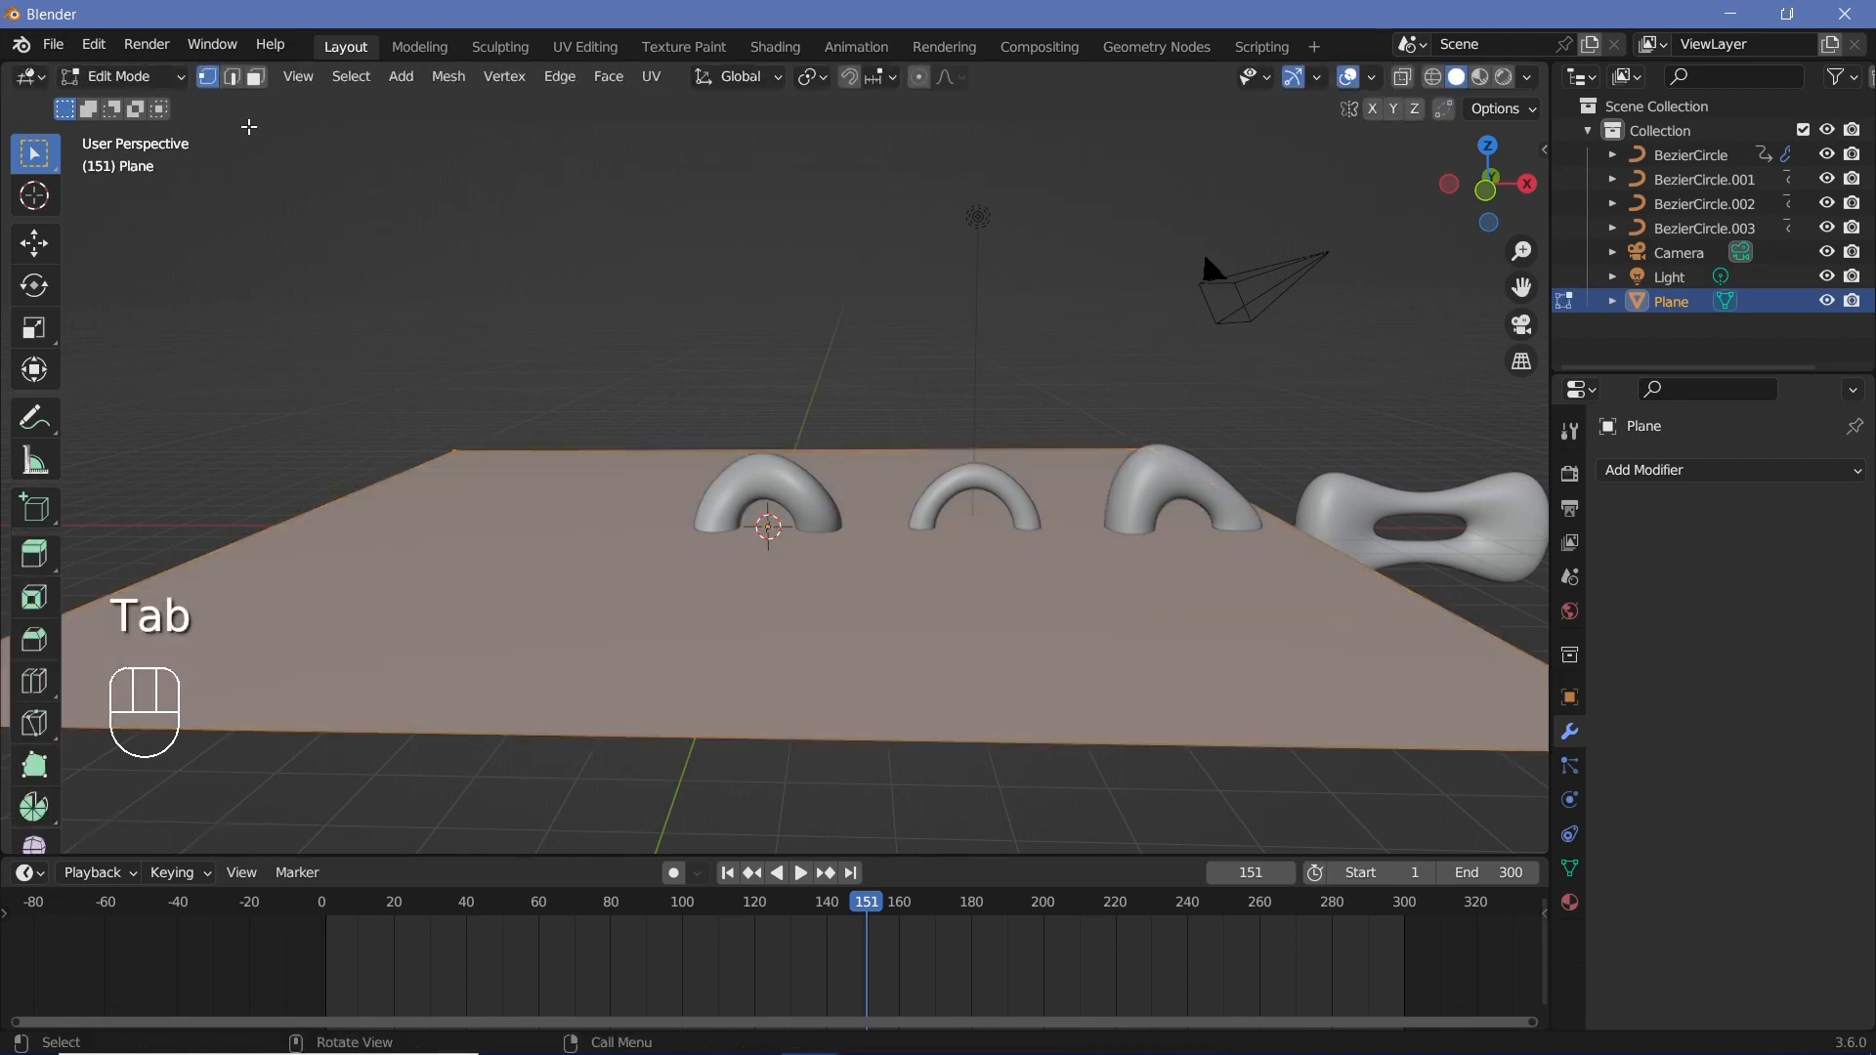
pyautogui.click(231, 76)
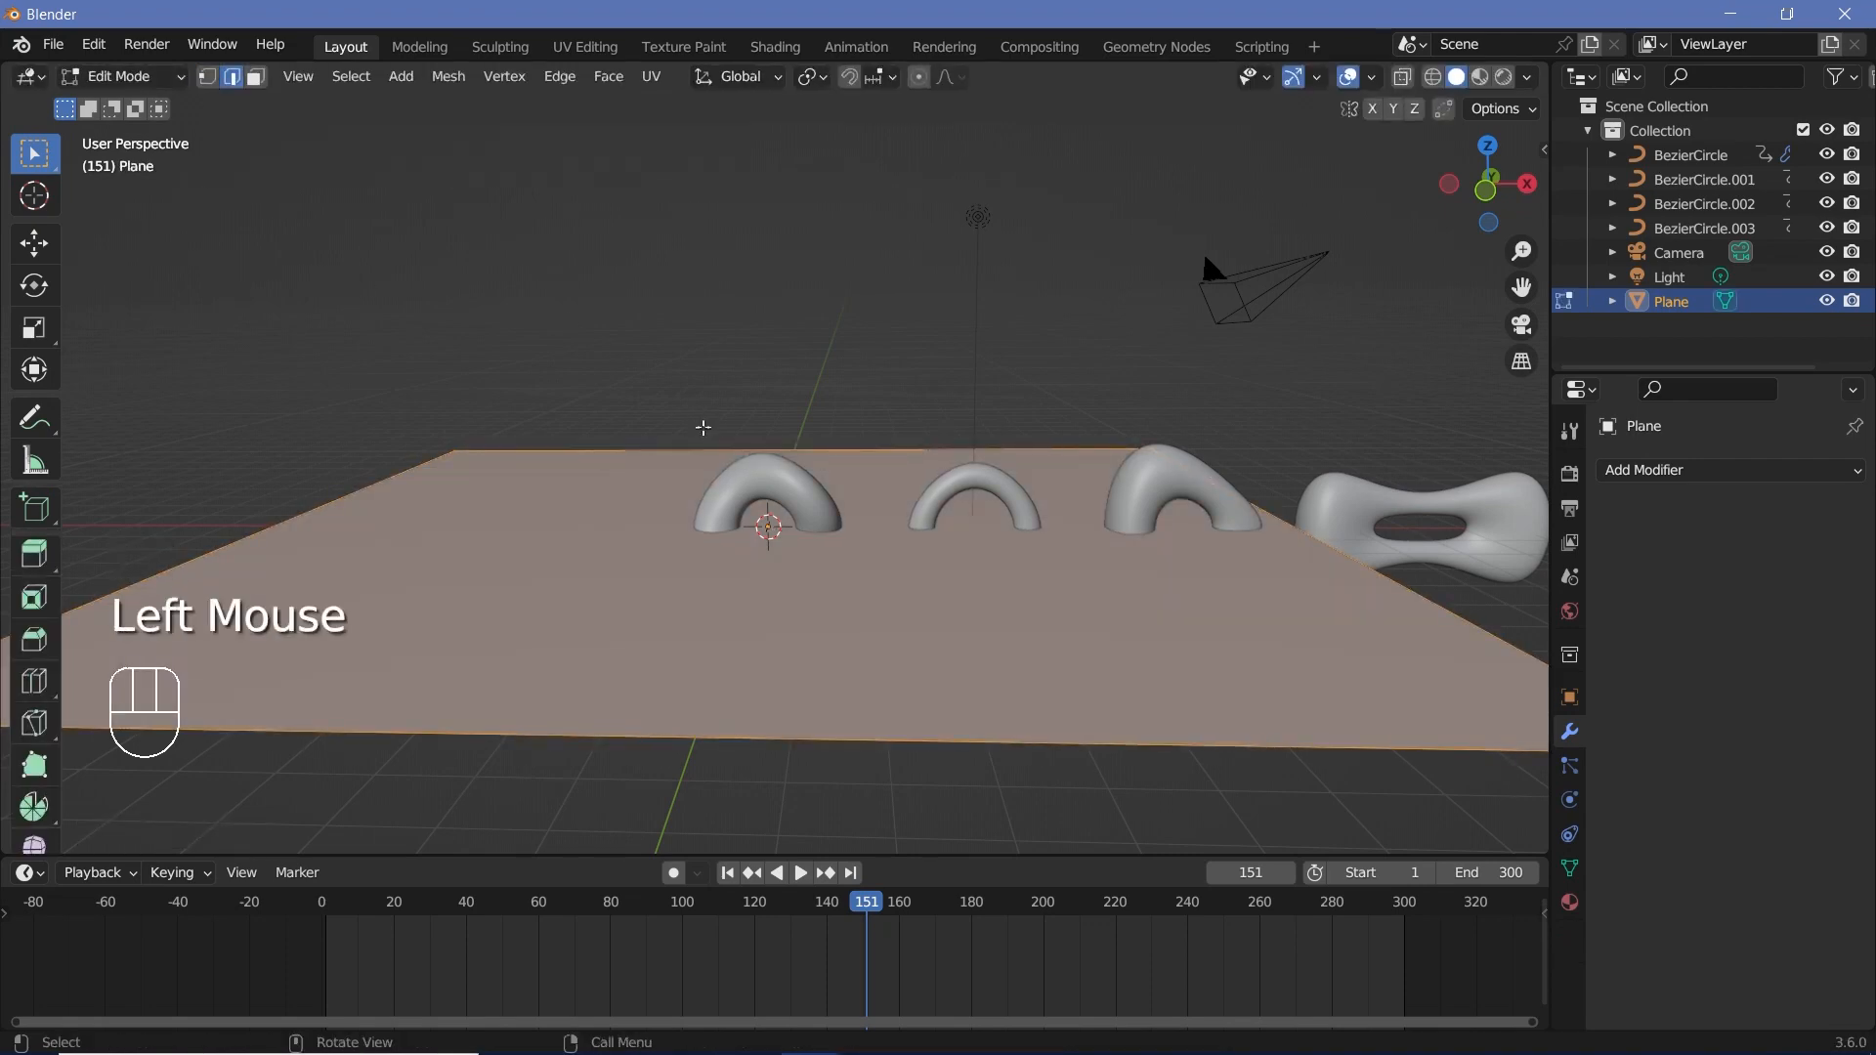
pyautogui.click(770, 437)
pyautogui.press('e')
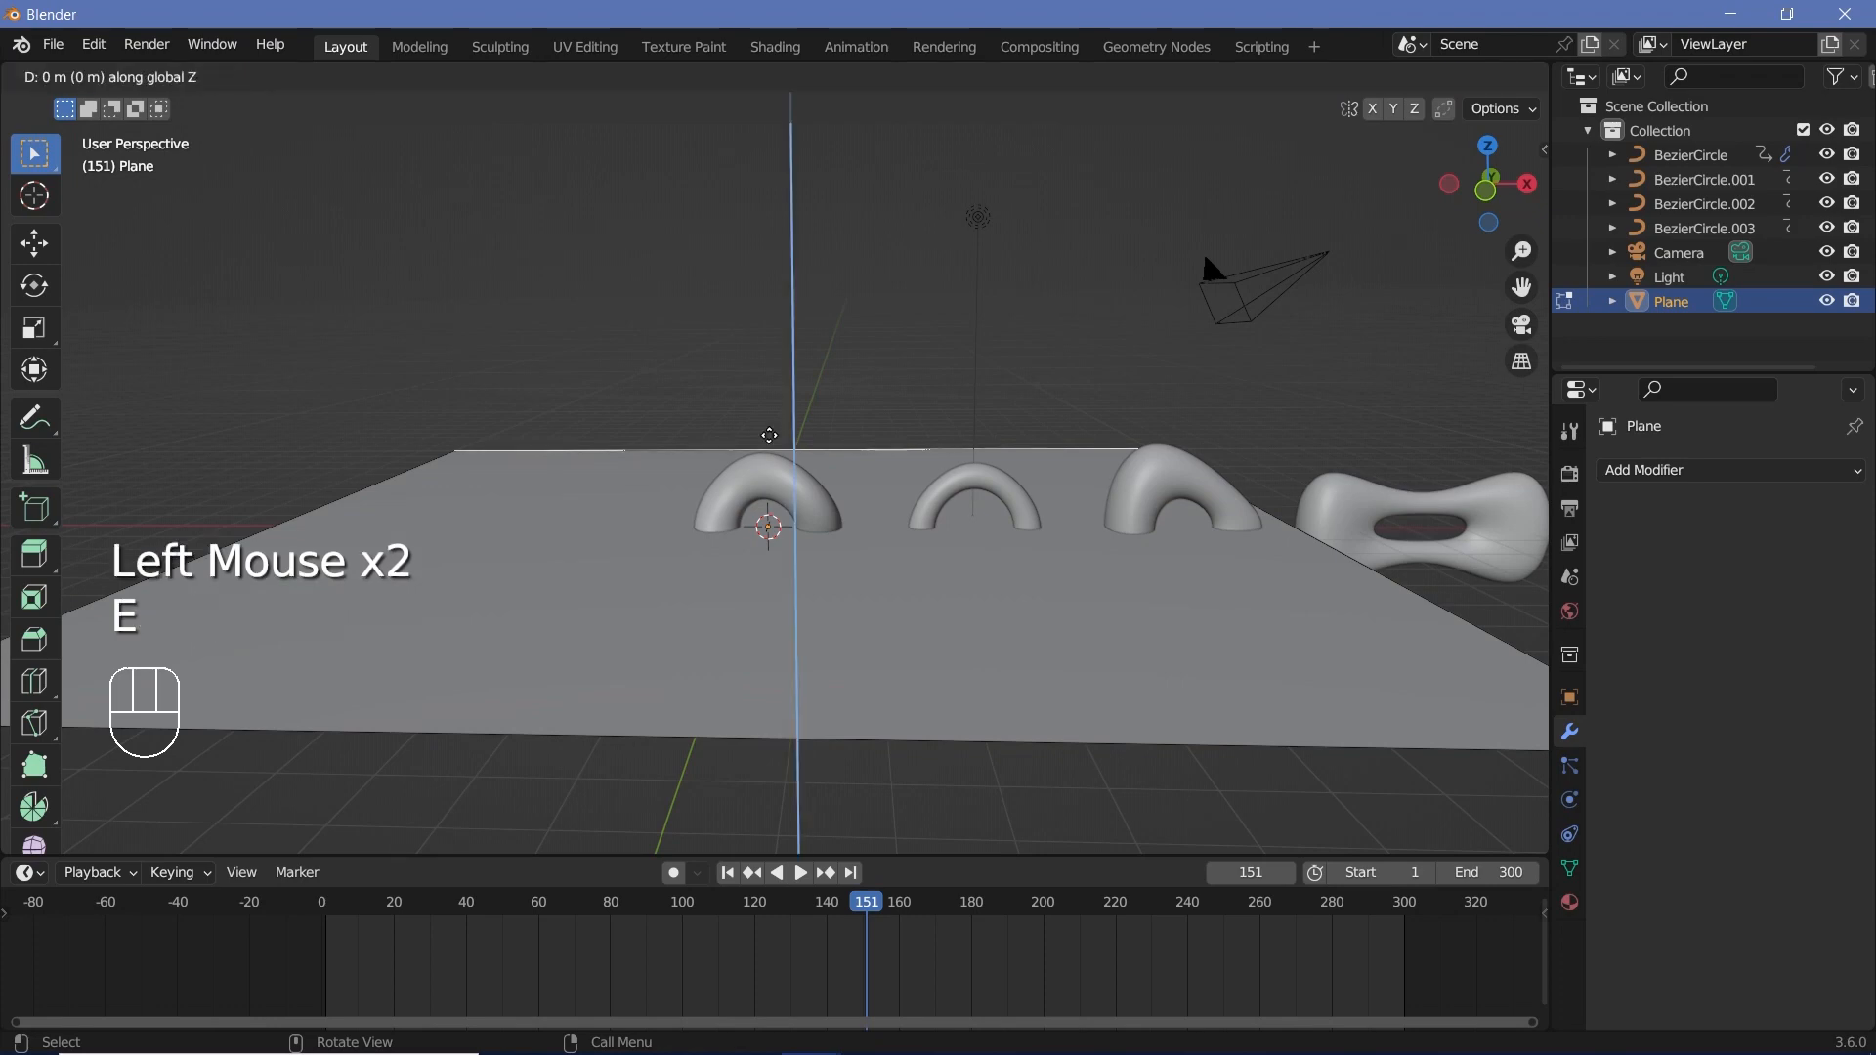
pyautogui.click(709, 788)
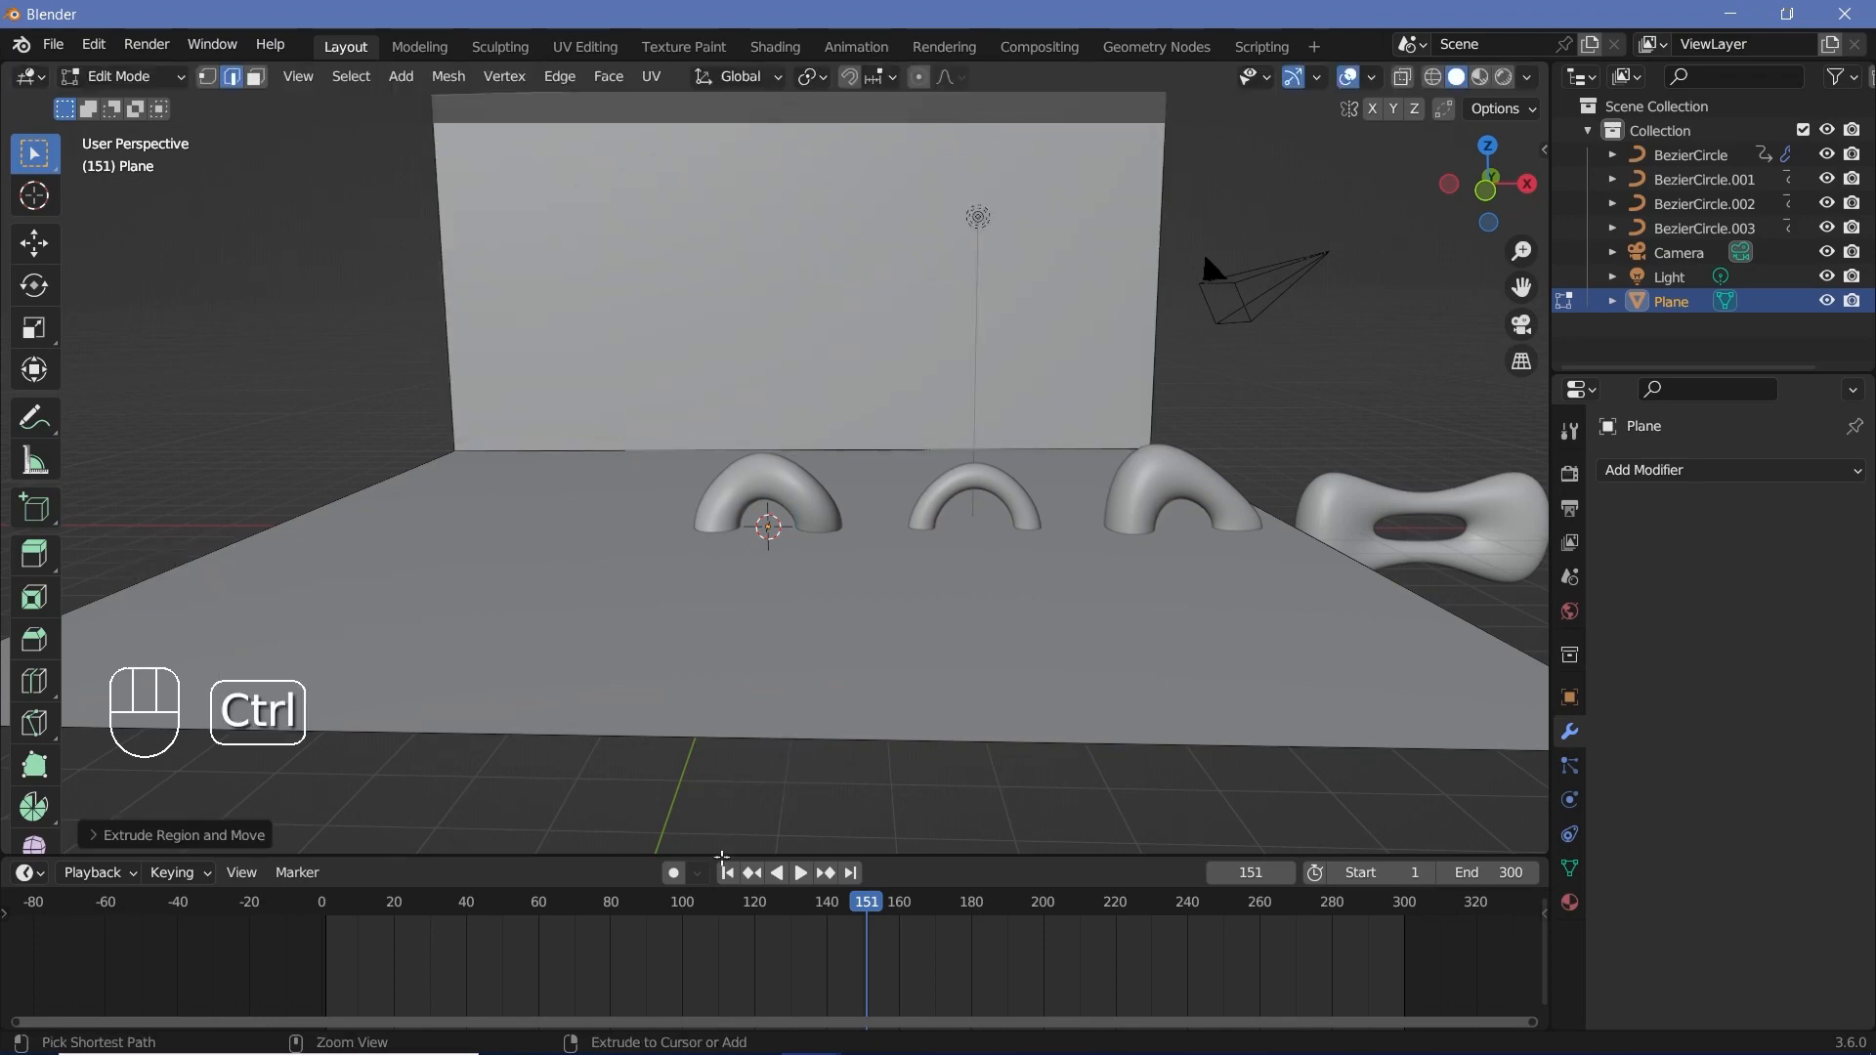
# - Bevel the edge between floor and wall about 0.25 m wide with 20 segments, and apply Shade Auto Smooth to the backdrop
pyautogui.click(829, 489)
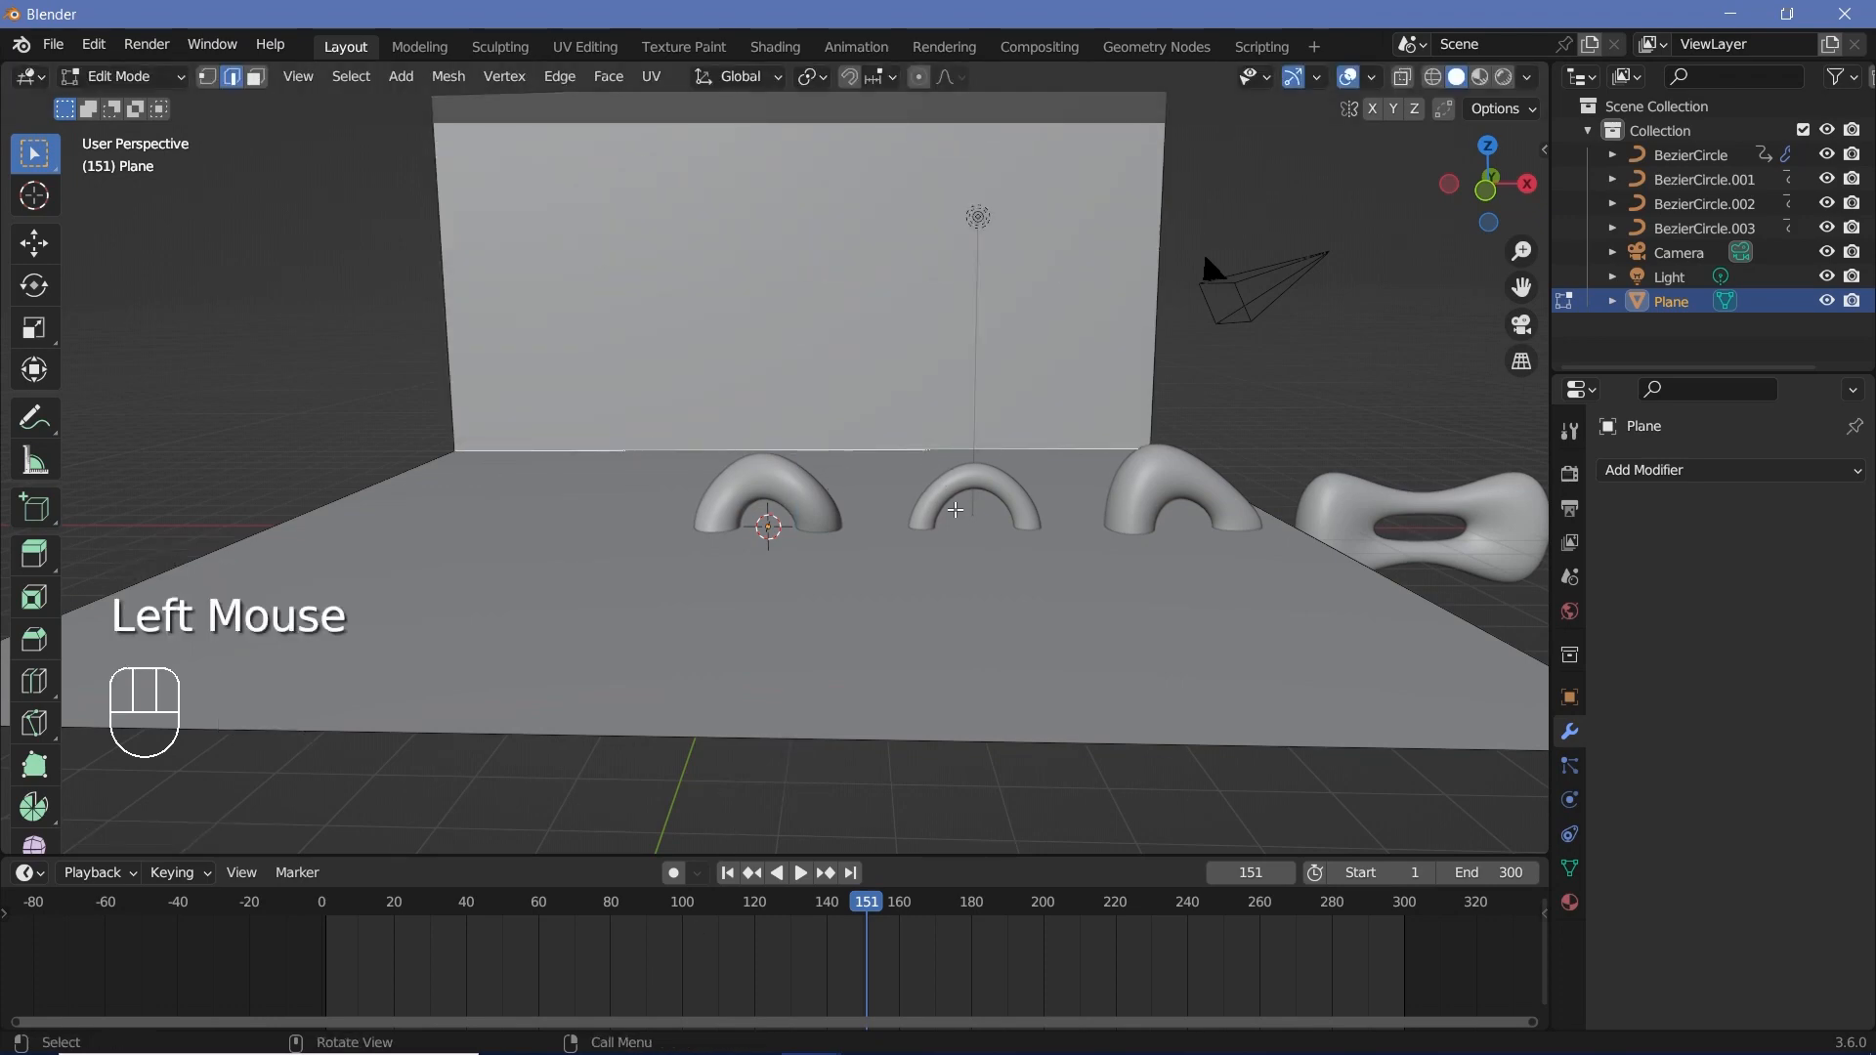
pyautogui.hotkey('ctrl', 'b')
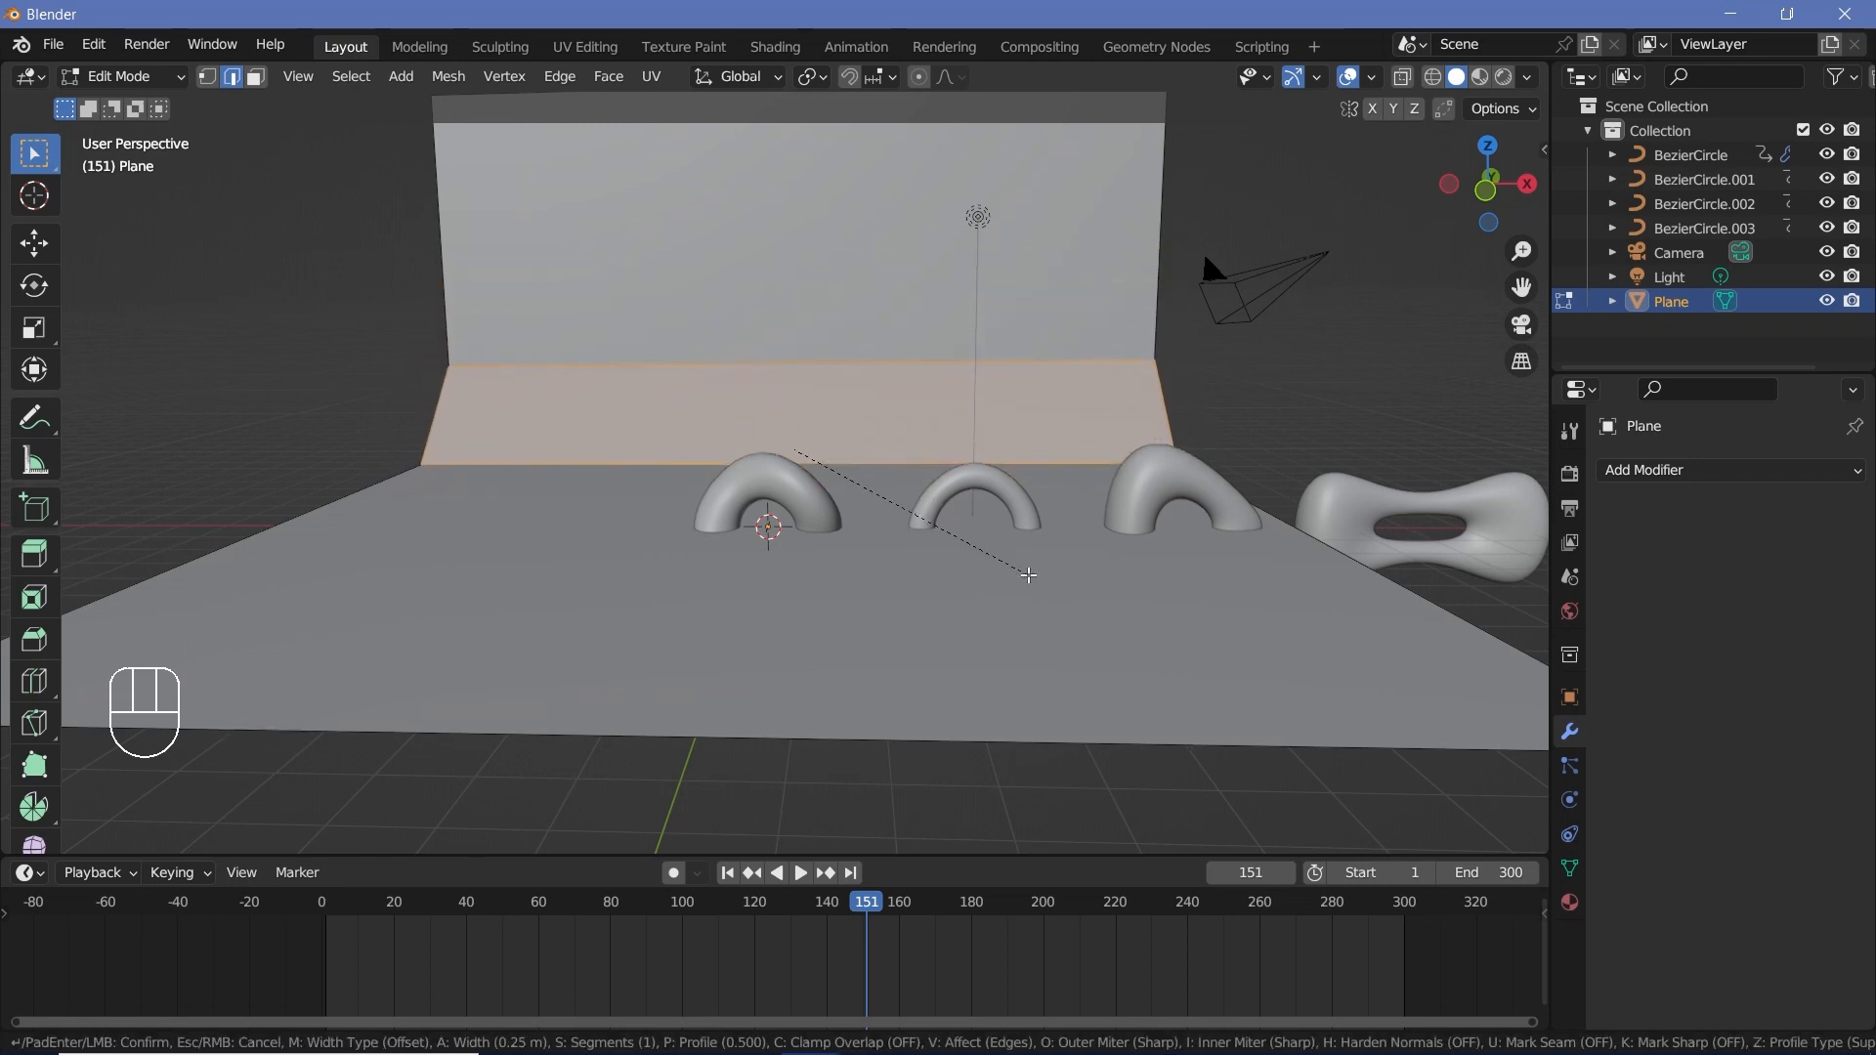
pyautogui.scroll(20, 1029, 575)
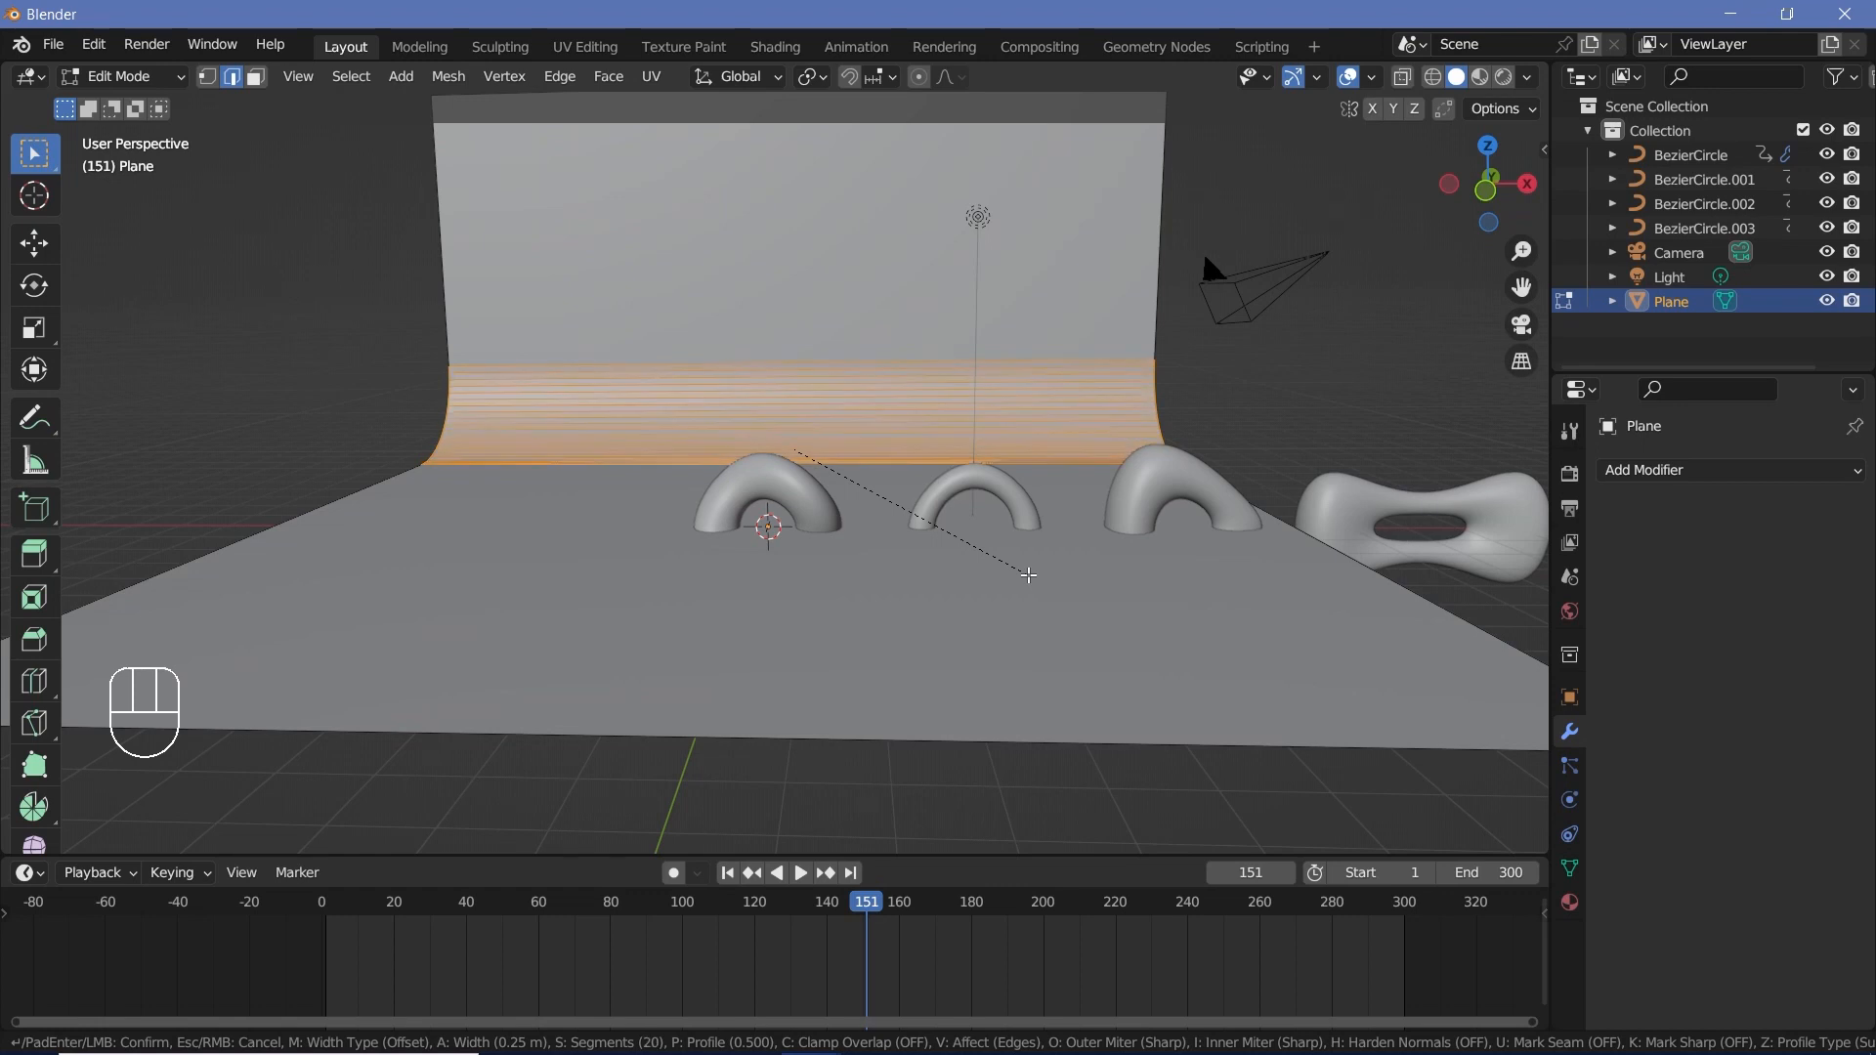
pyautogui.click(1029, 574)
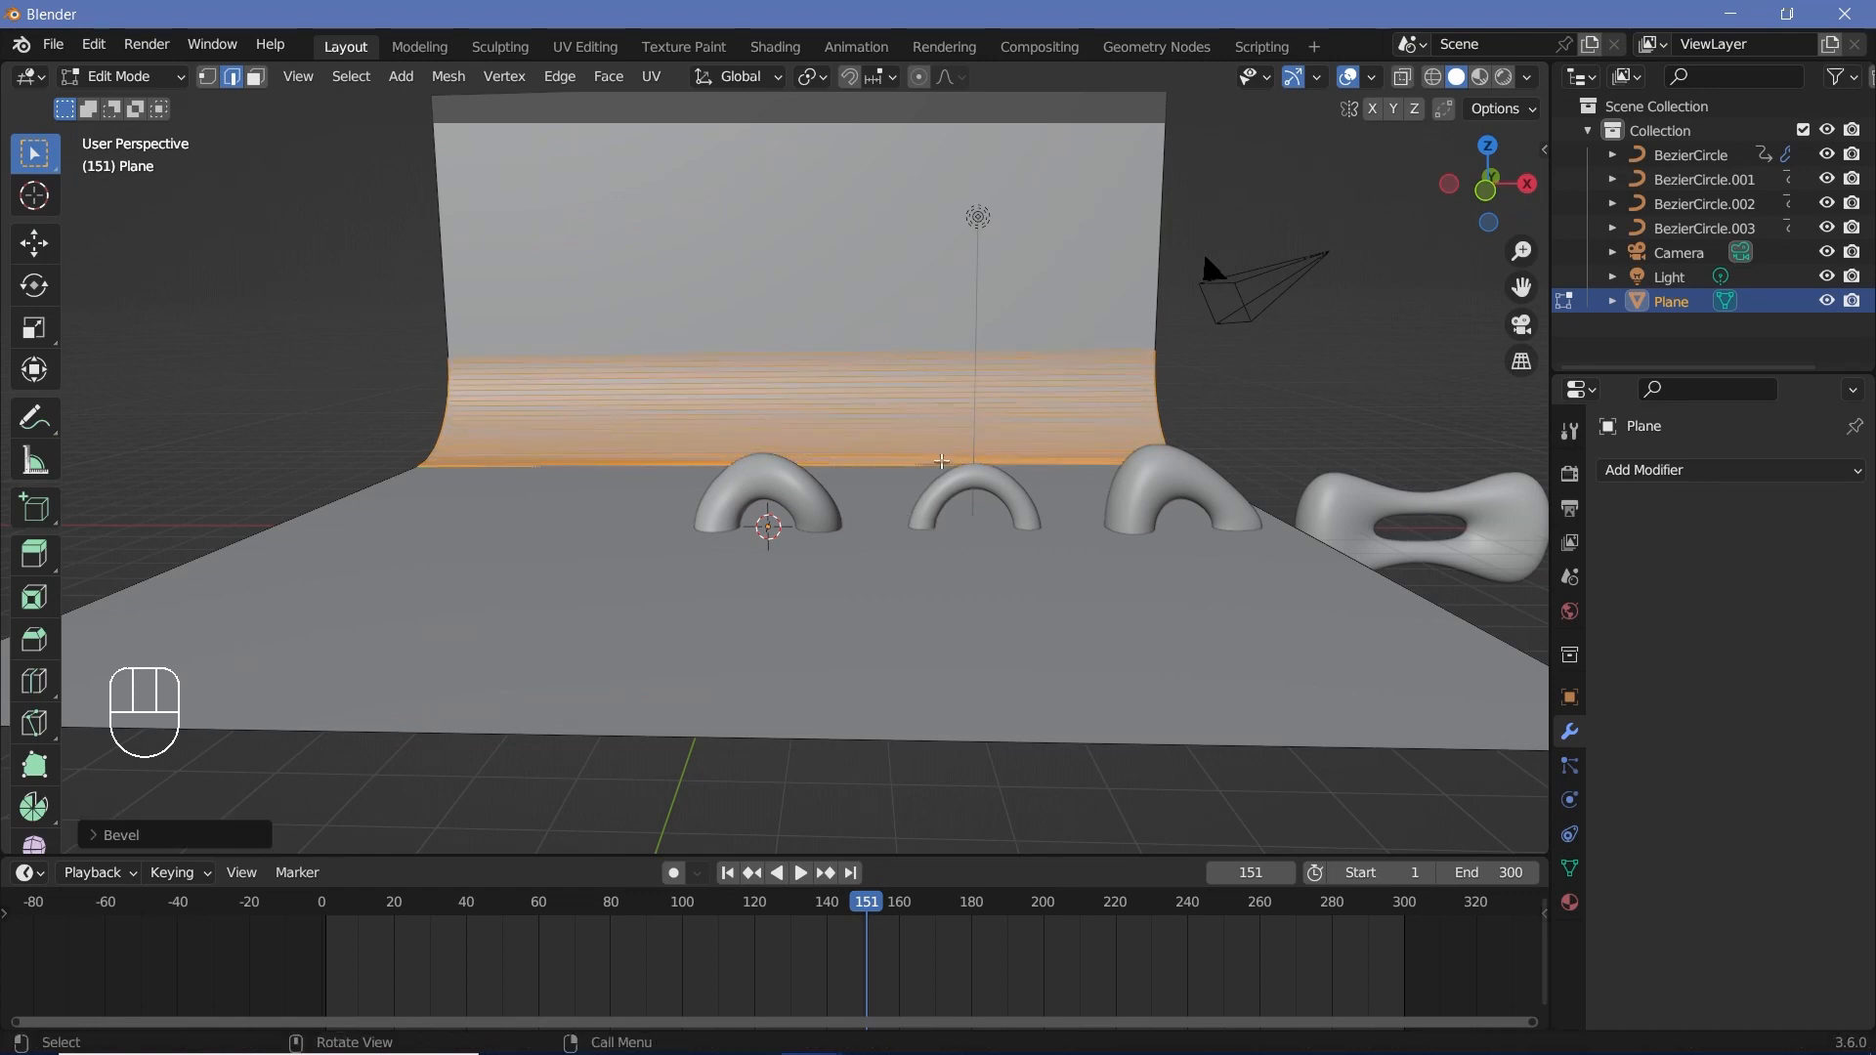
pyautogui.press('Tab')
pyautogui.rightClick(841, 361)
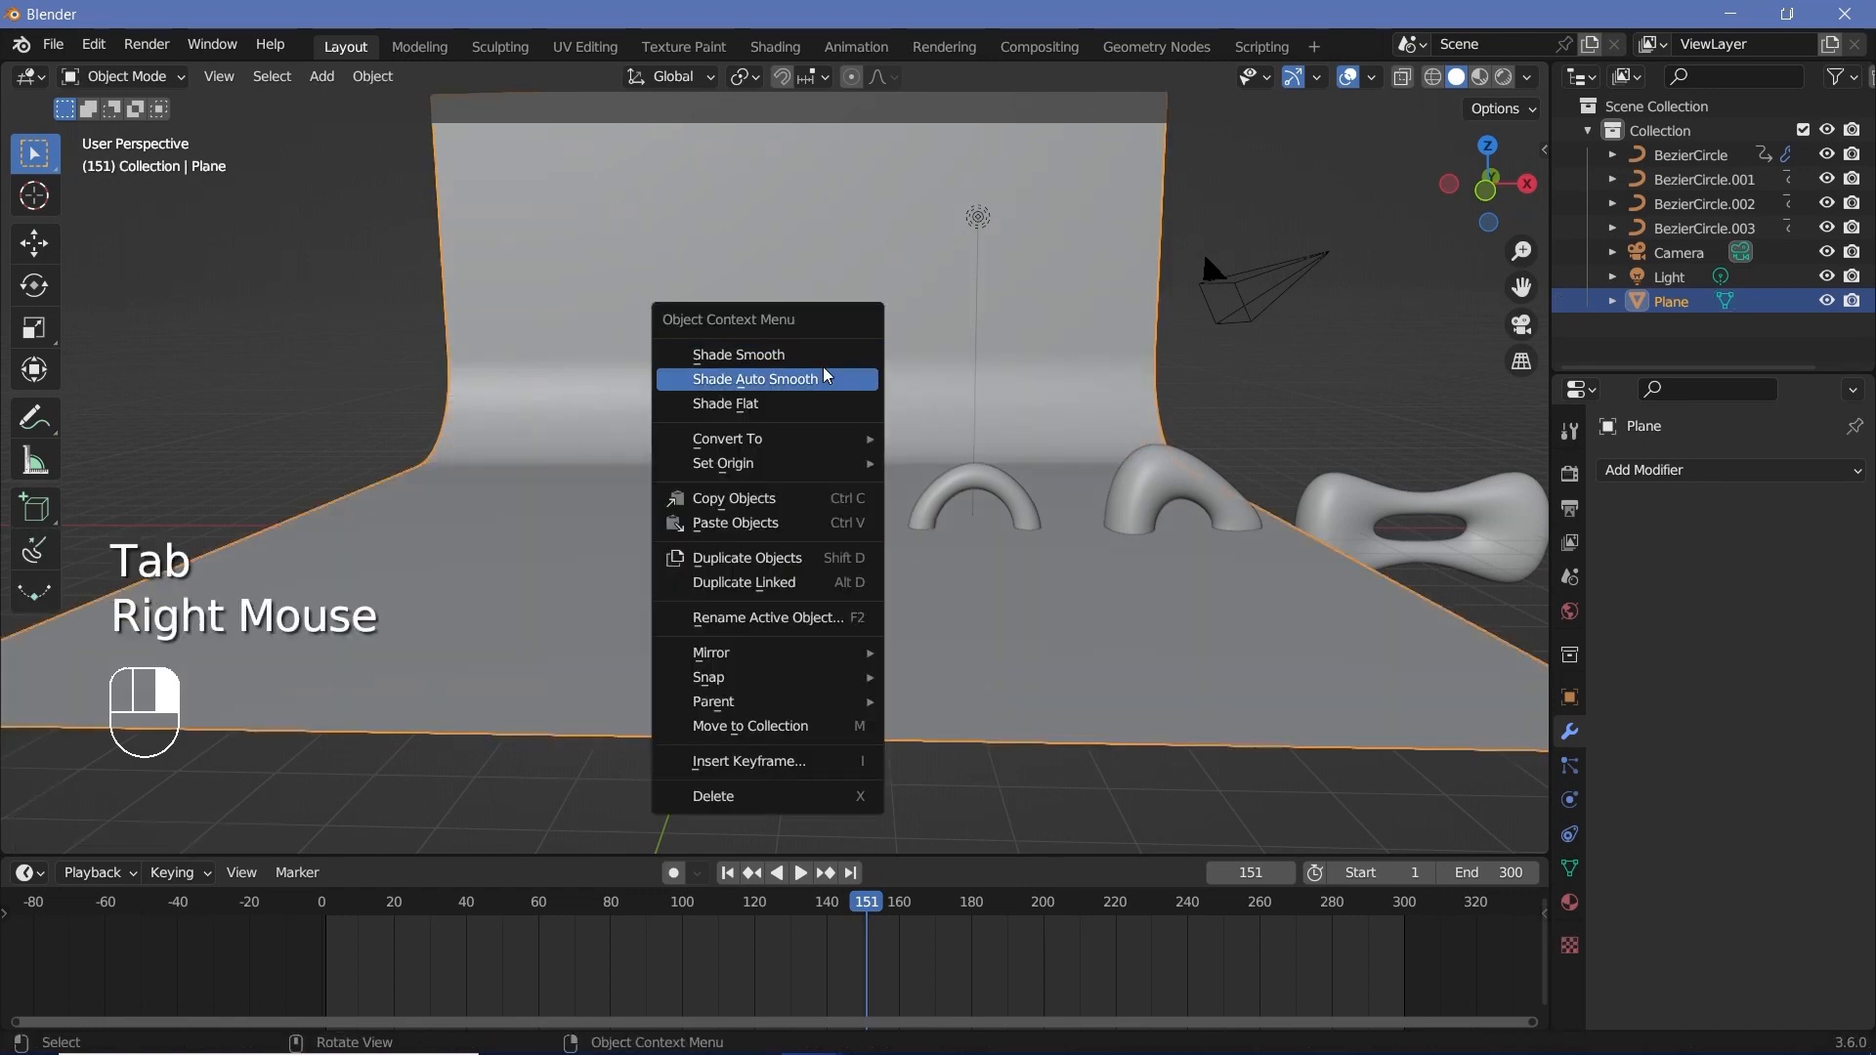
pyautogui.click(823, 380)
# - Add a cylinder at the world origin with 128 vertices
pyautogui.hotkey('shift', 'a')
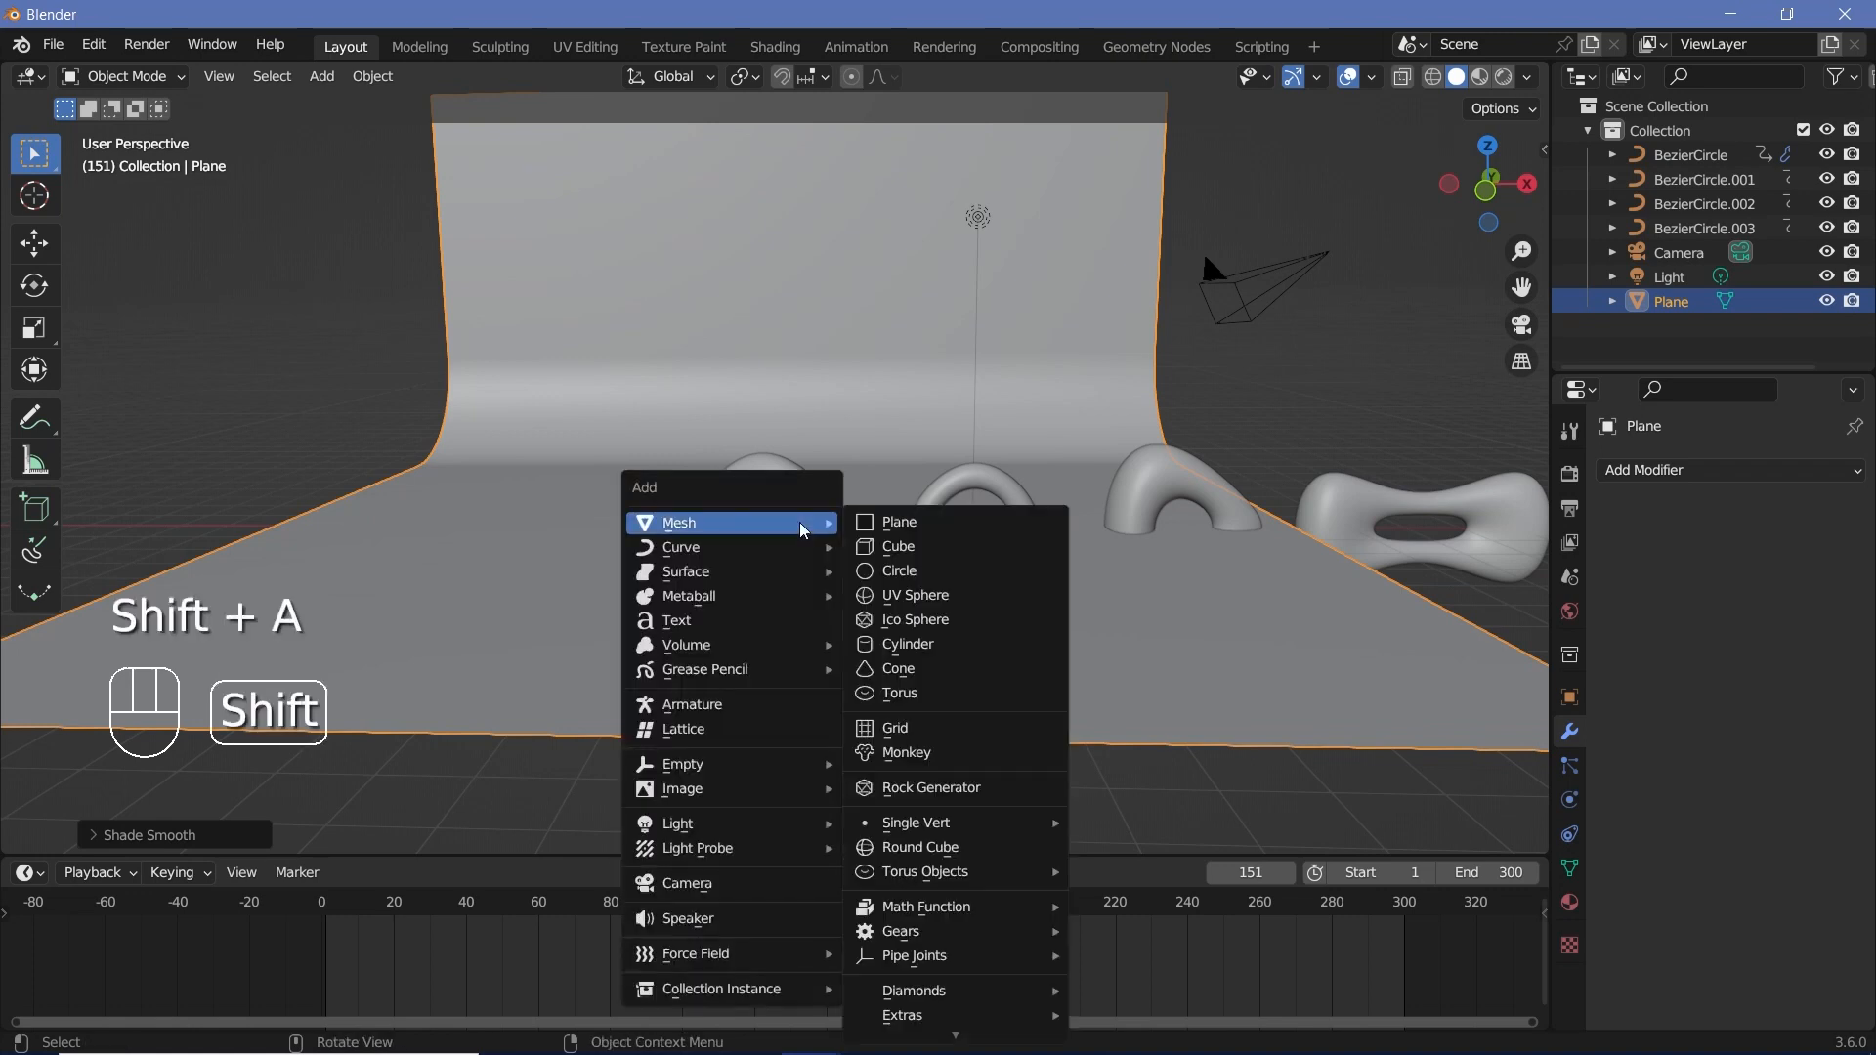
pyautogui.click(908, 644)
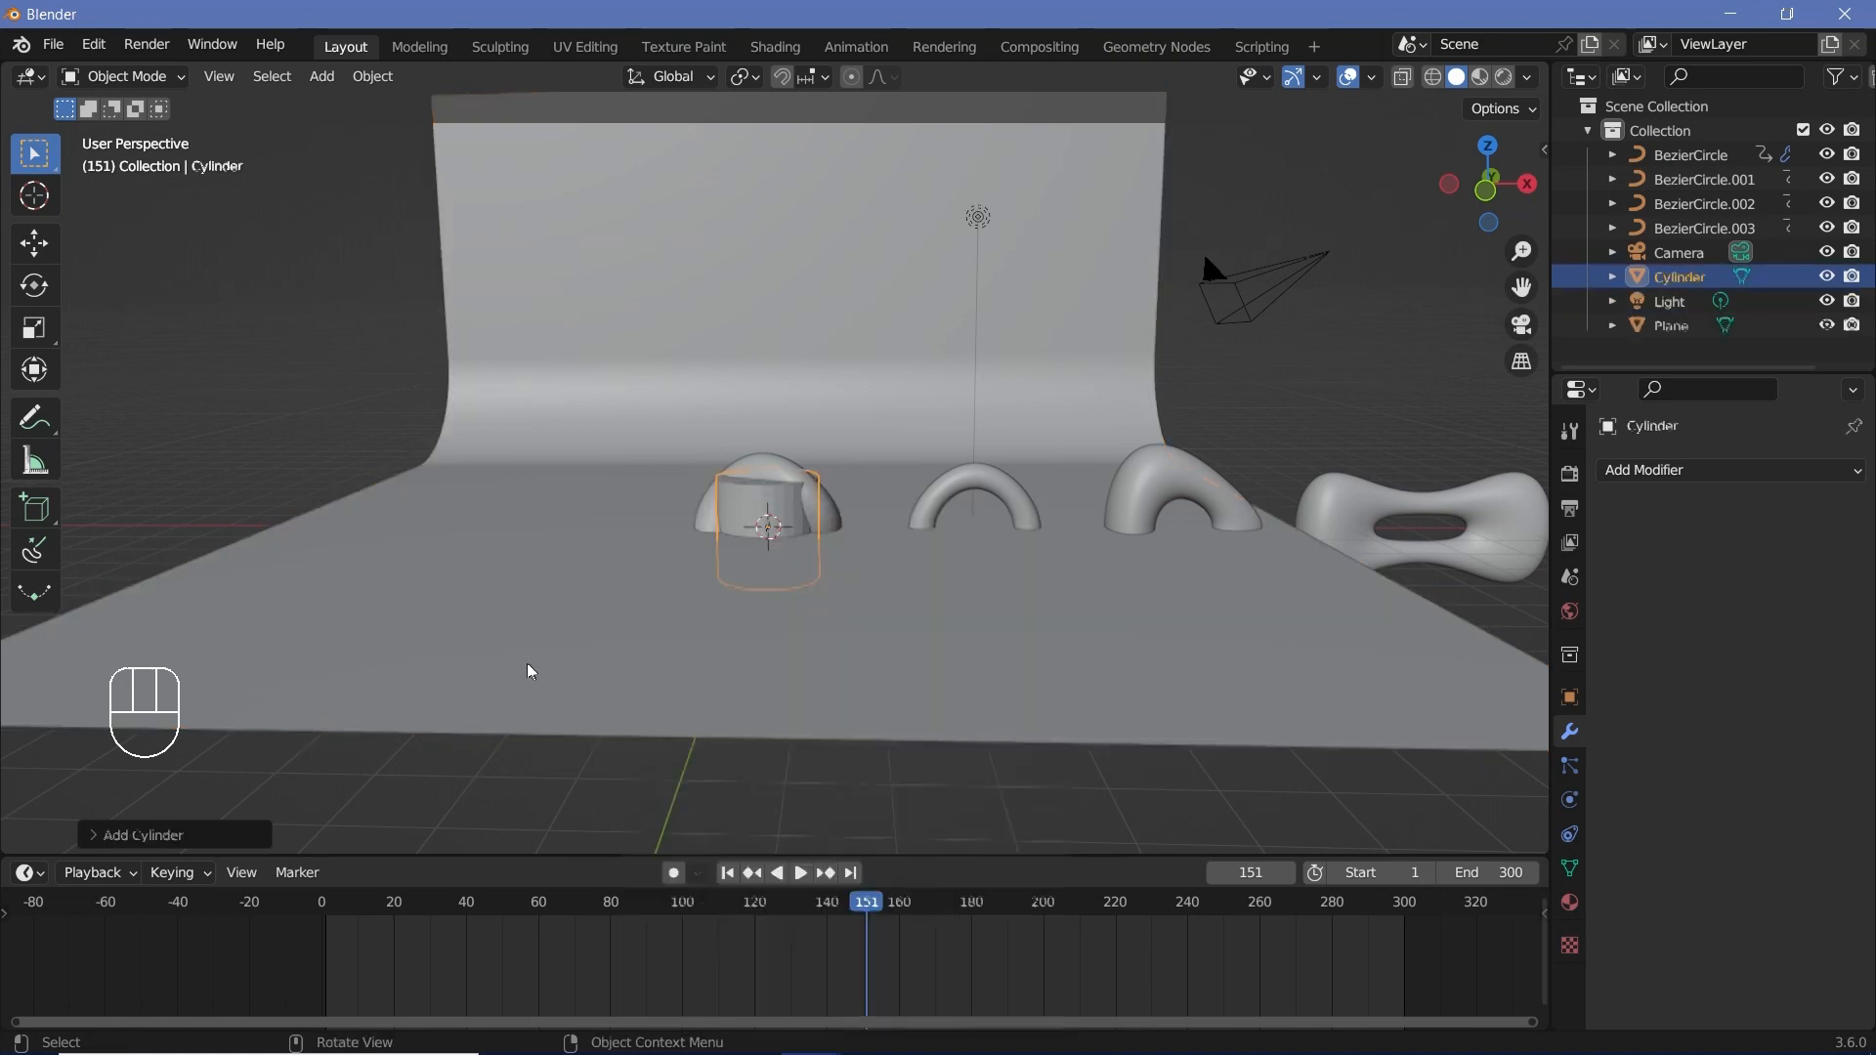
pyautogui.click(111, 835)
pyautogui.doubleClick(301, 547)
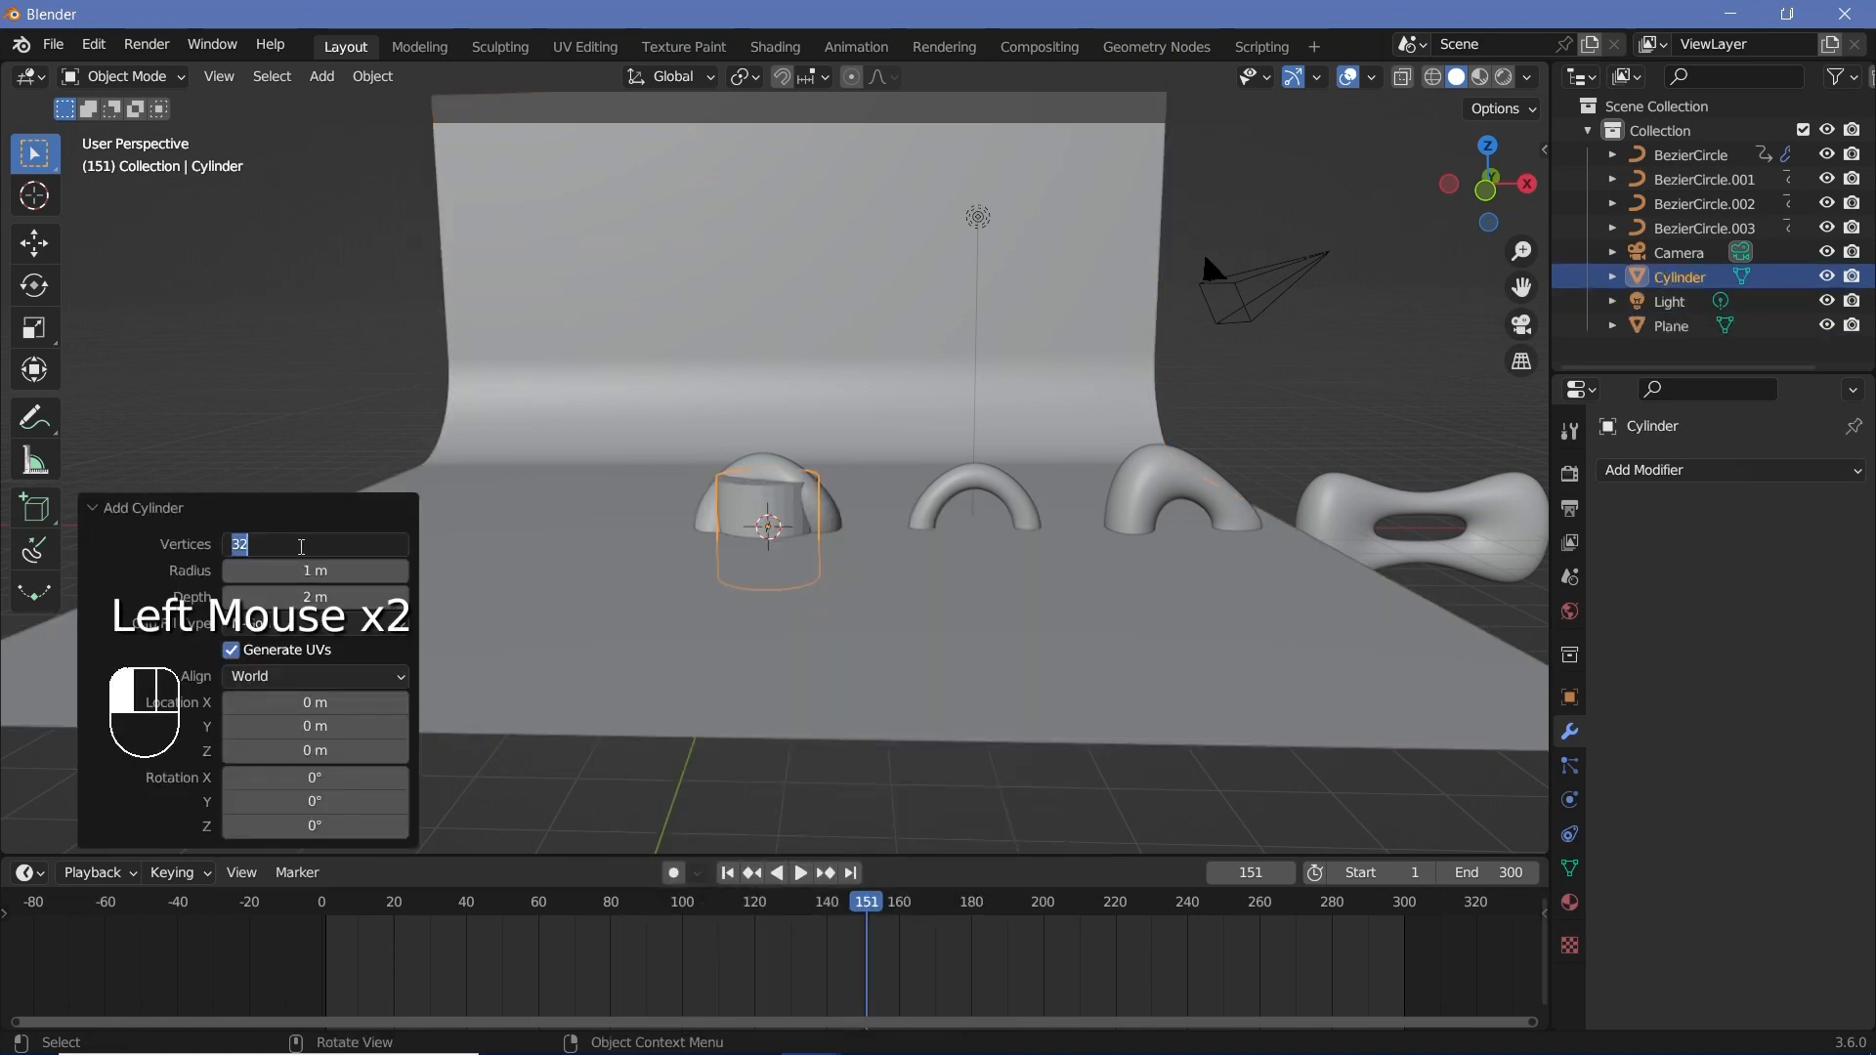
pyautogui.write('128')
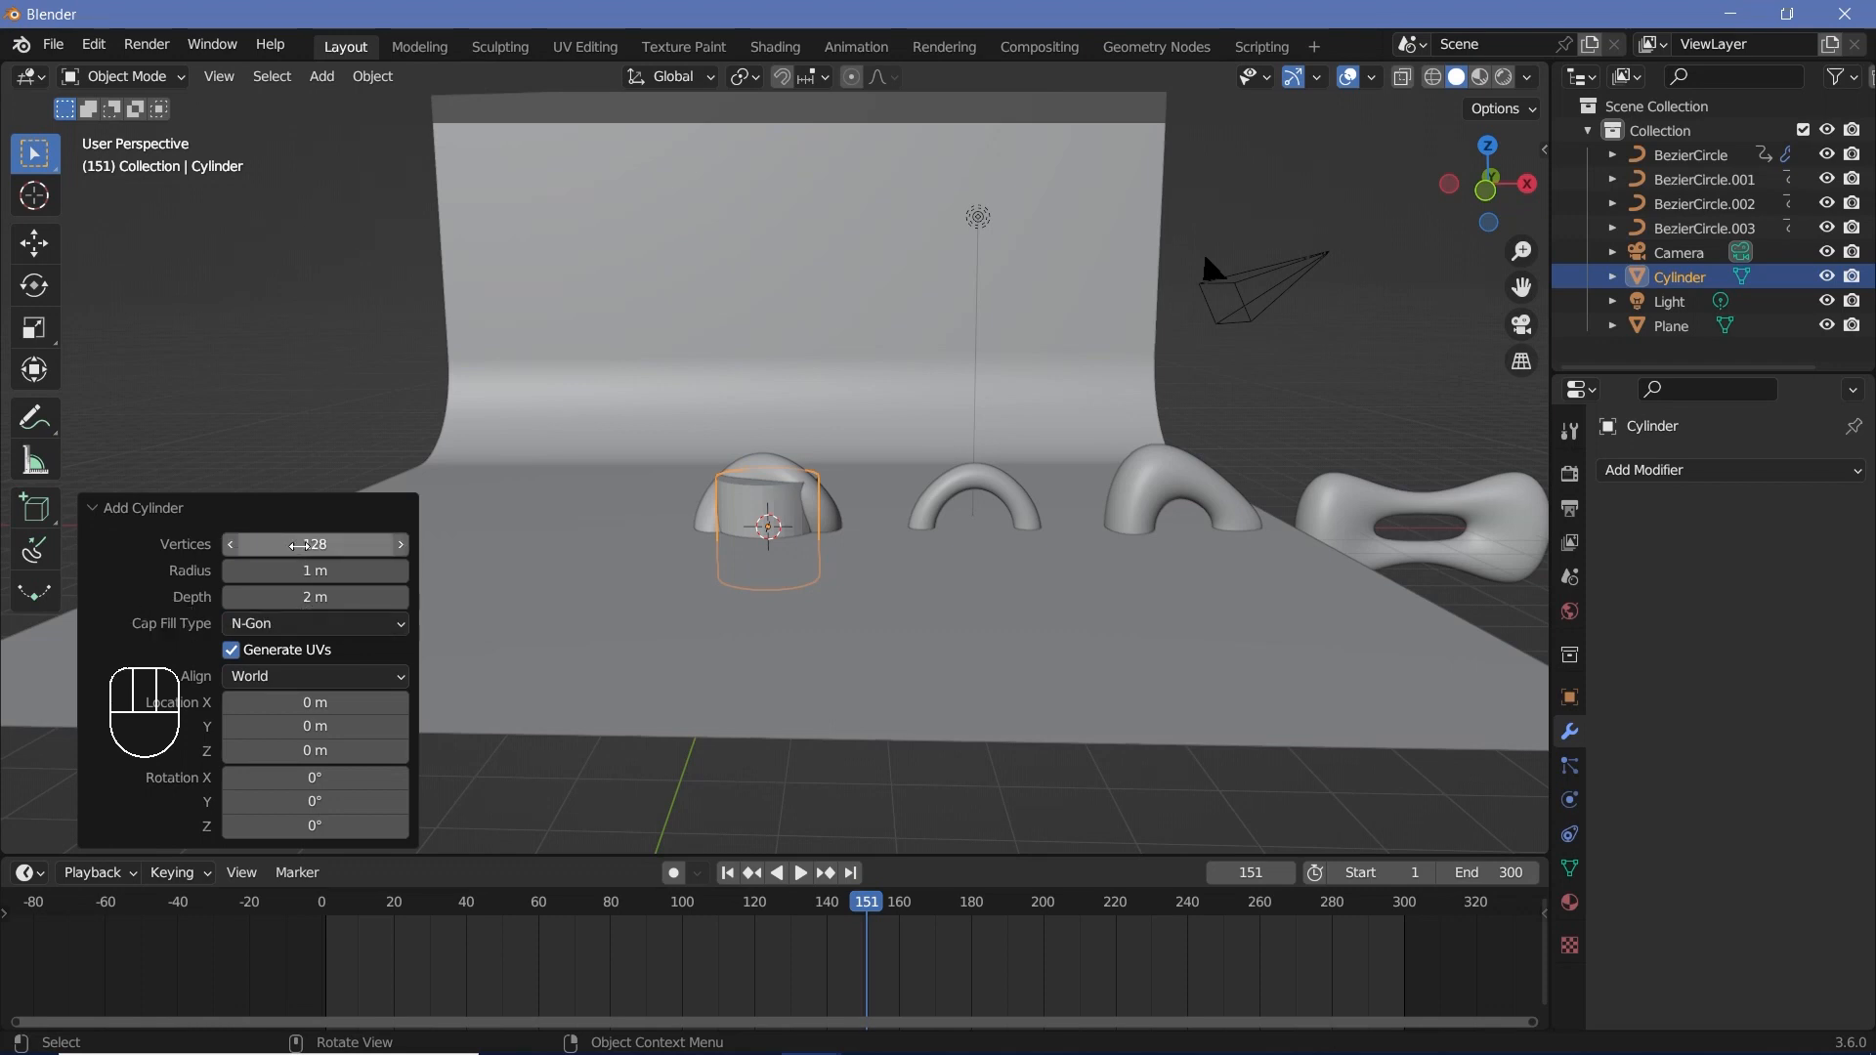
pyautogui.click(1124, 578)
# - Flatten the cylinder along Z and widen it to roughly twice its size in X and Y to form a low disc
pyautogui.press('s')
pyautogui.press('z')
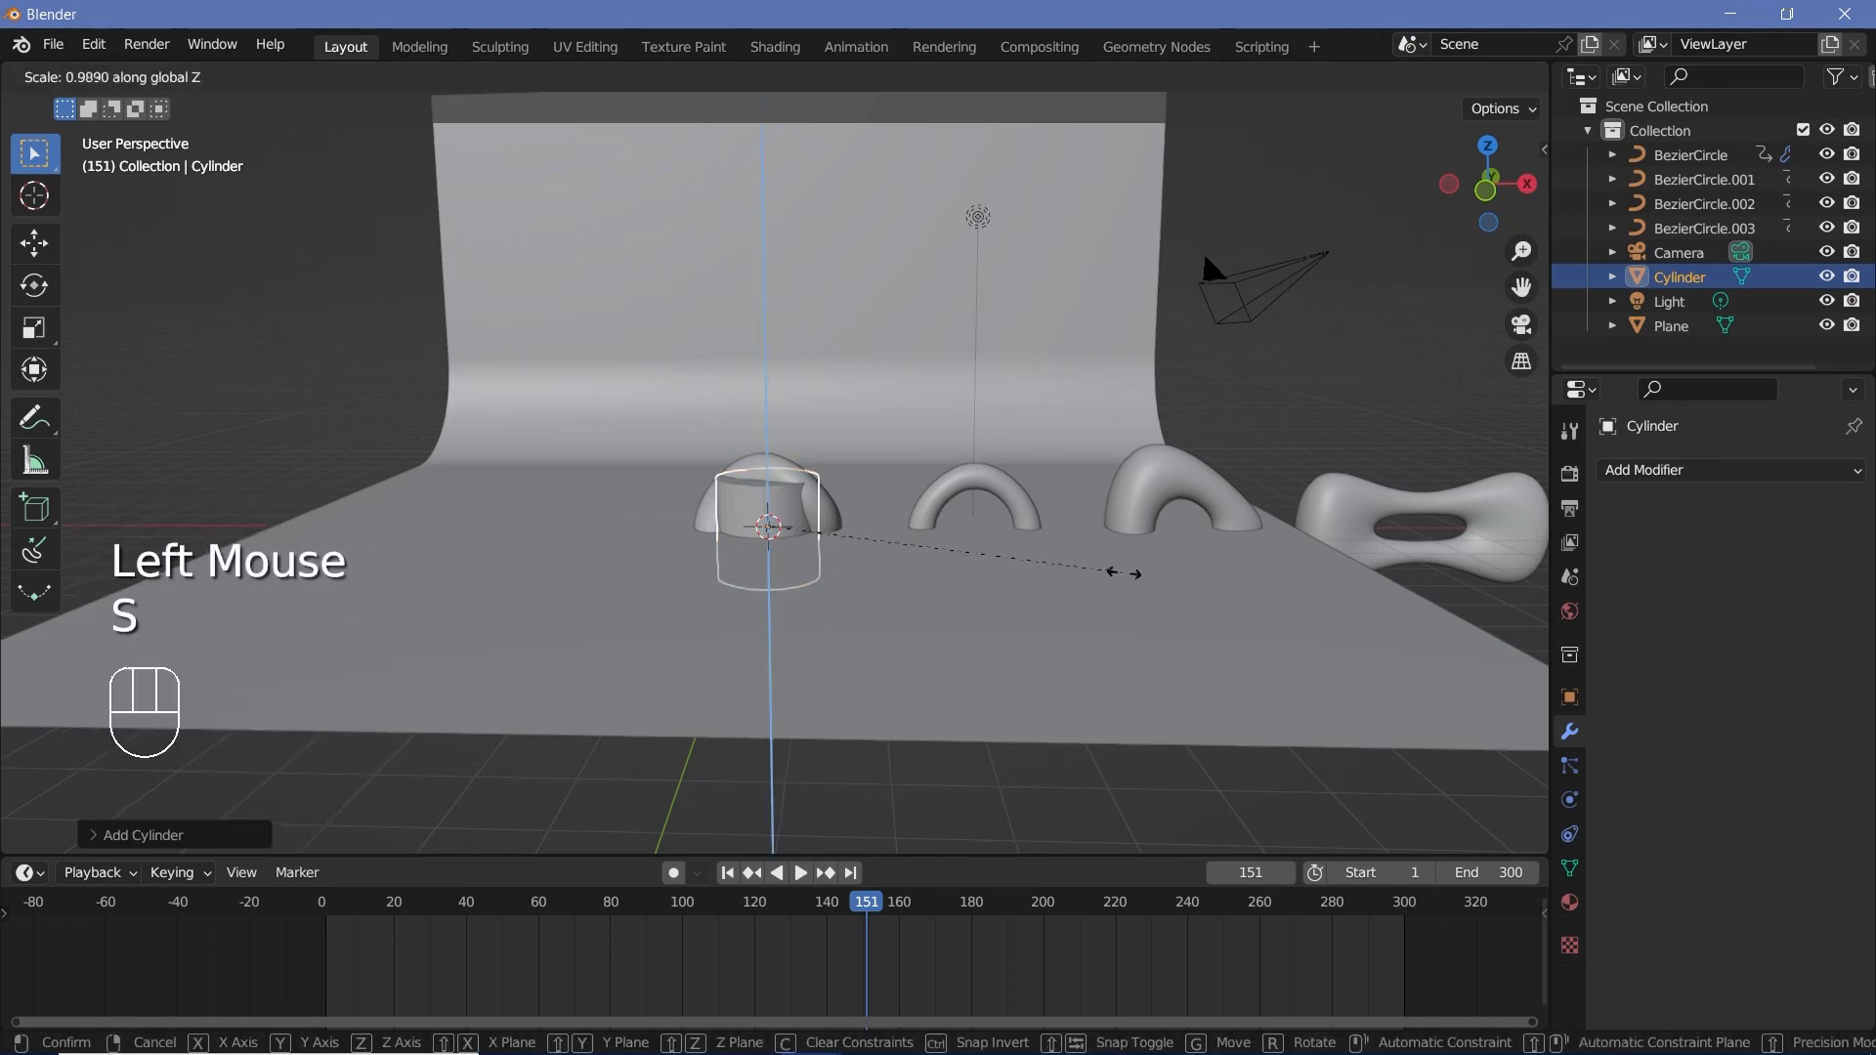
pyautogui.click(876, 539)
pyautogui.press('s')
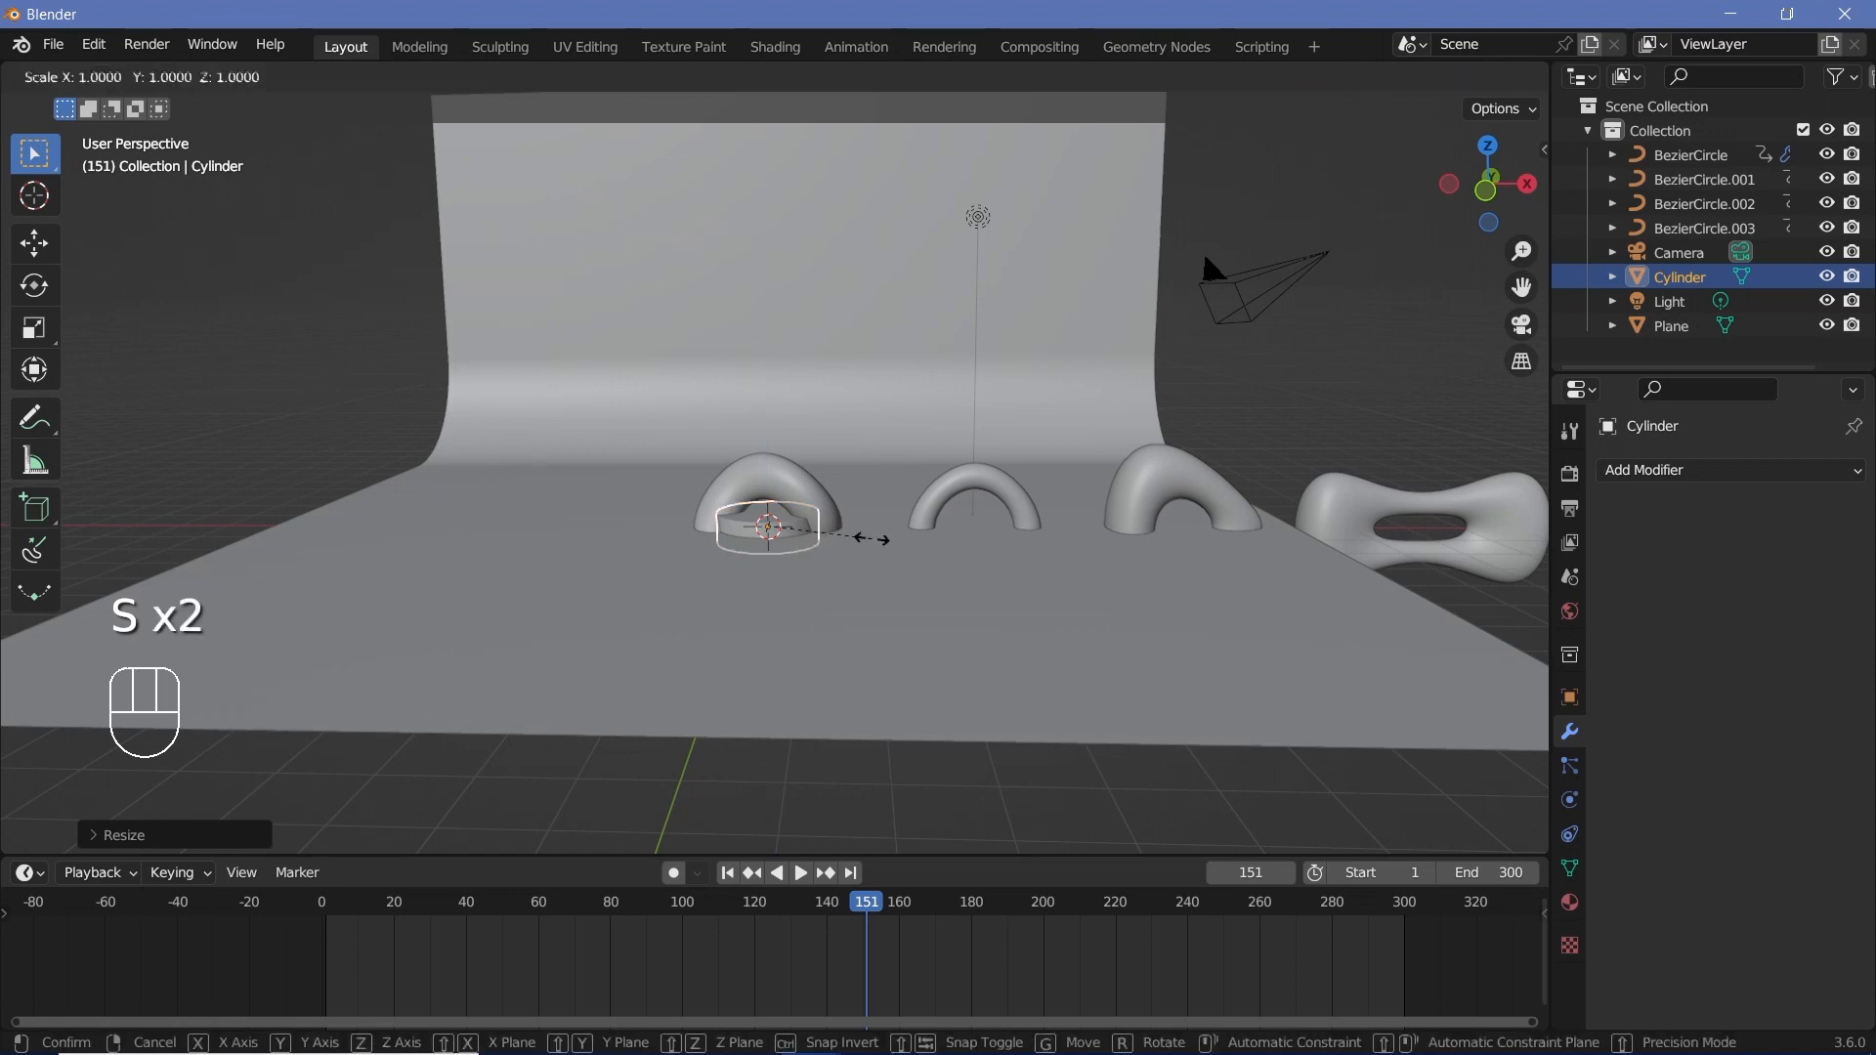
pyautogui.hotkey('shift', 'z')
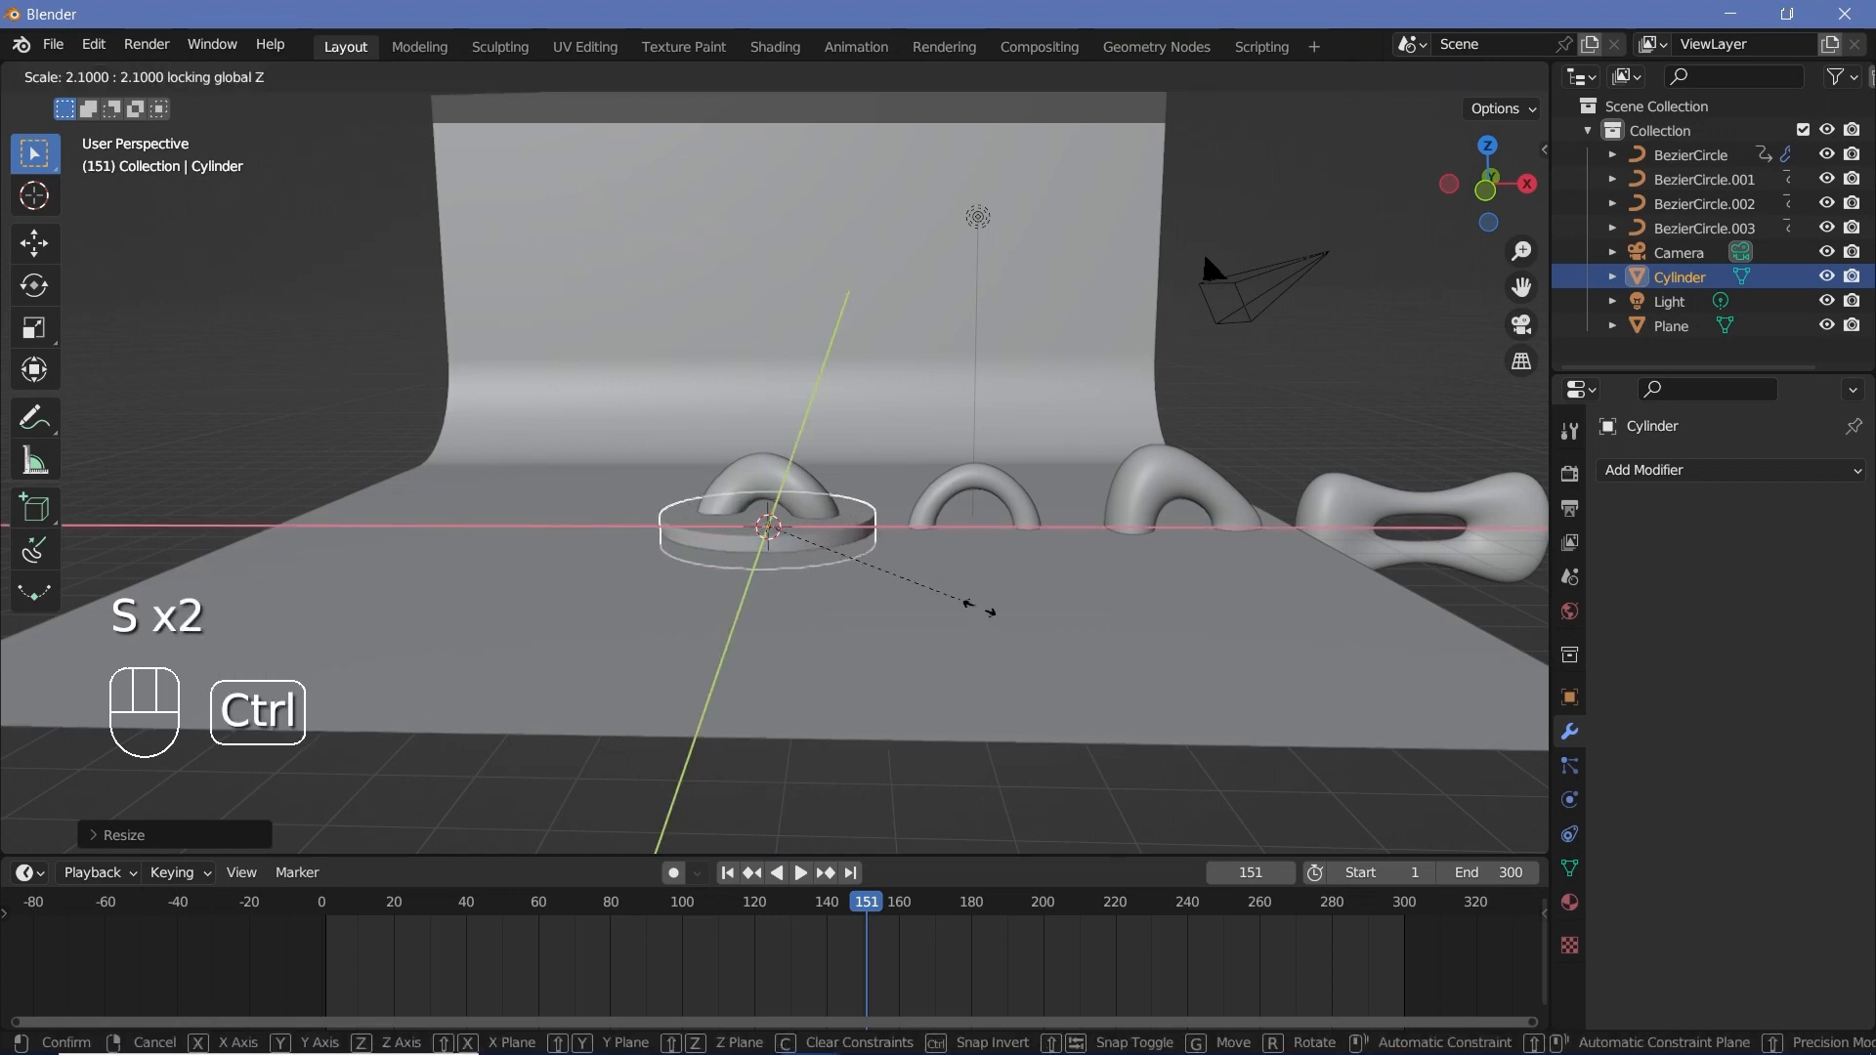
pyautogui.click(1009, 635)
pyautogui.scroll(4, 859, 662)
pyautogui.keyDown('shift'); pyautogui.moveTo(859, 661); pyautogui.dragTo(892, 648, button='middle'); pyautogui.keyUp('shift')
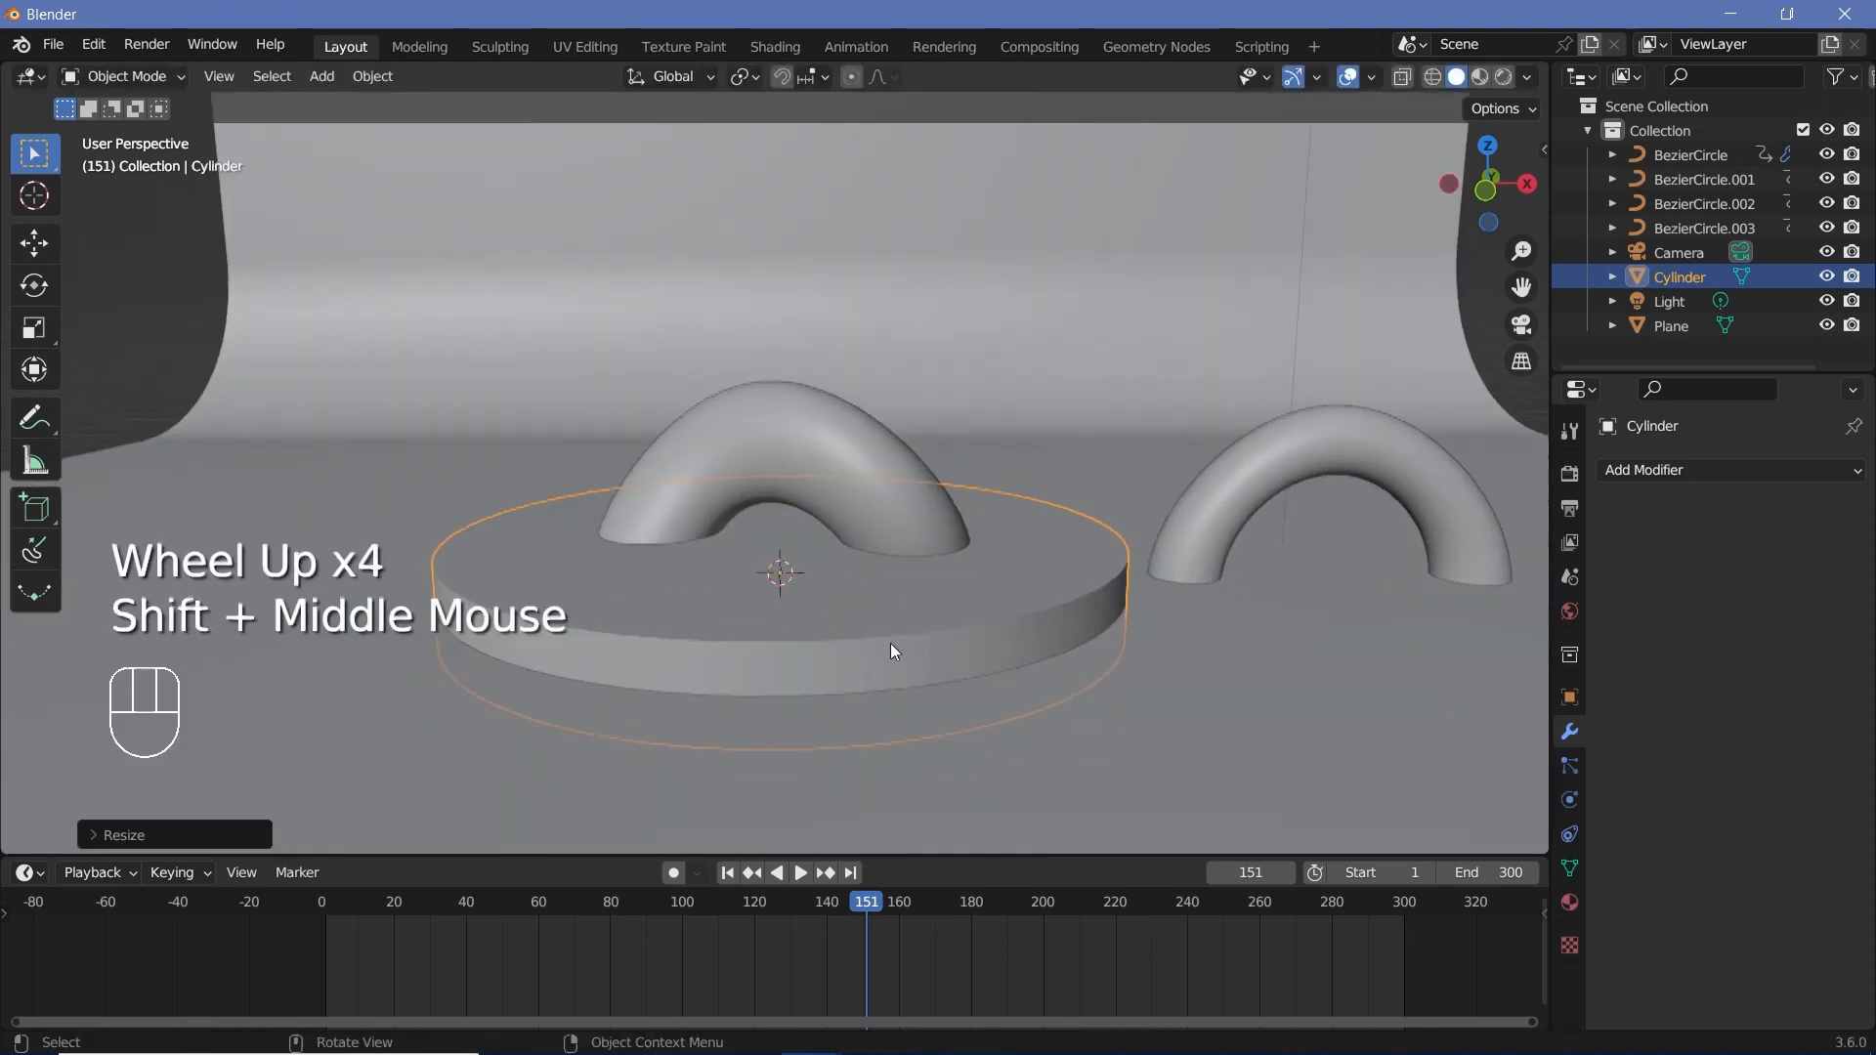
pyautogui.scroll(2, 1101, 775)
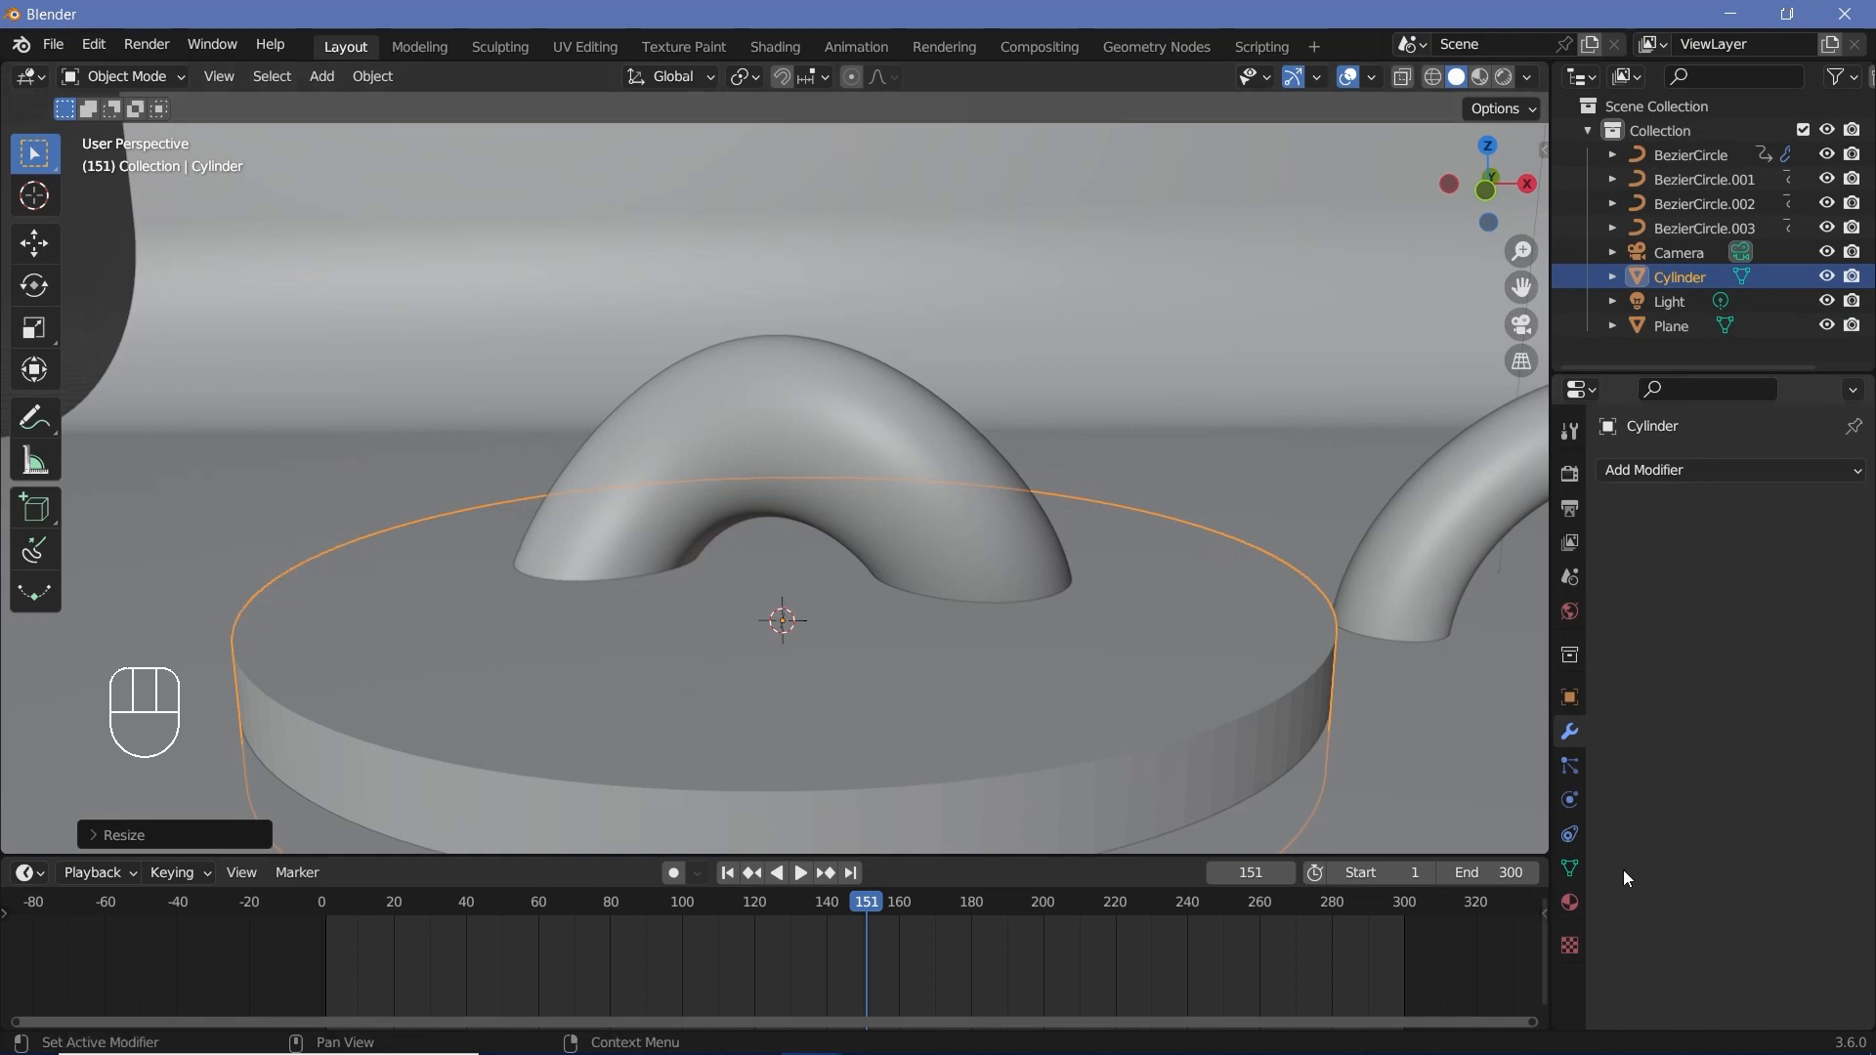
# - Add a Bevel modifier to the disc and apply the disc's scale
pyautogui.click(1661, 469)
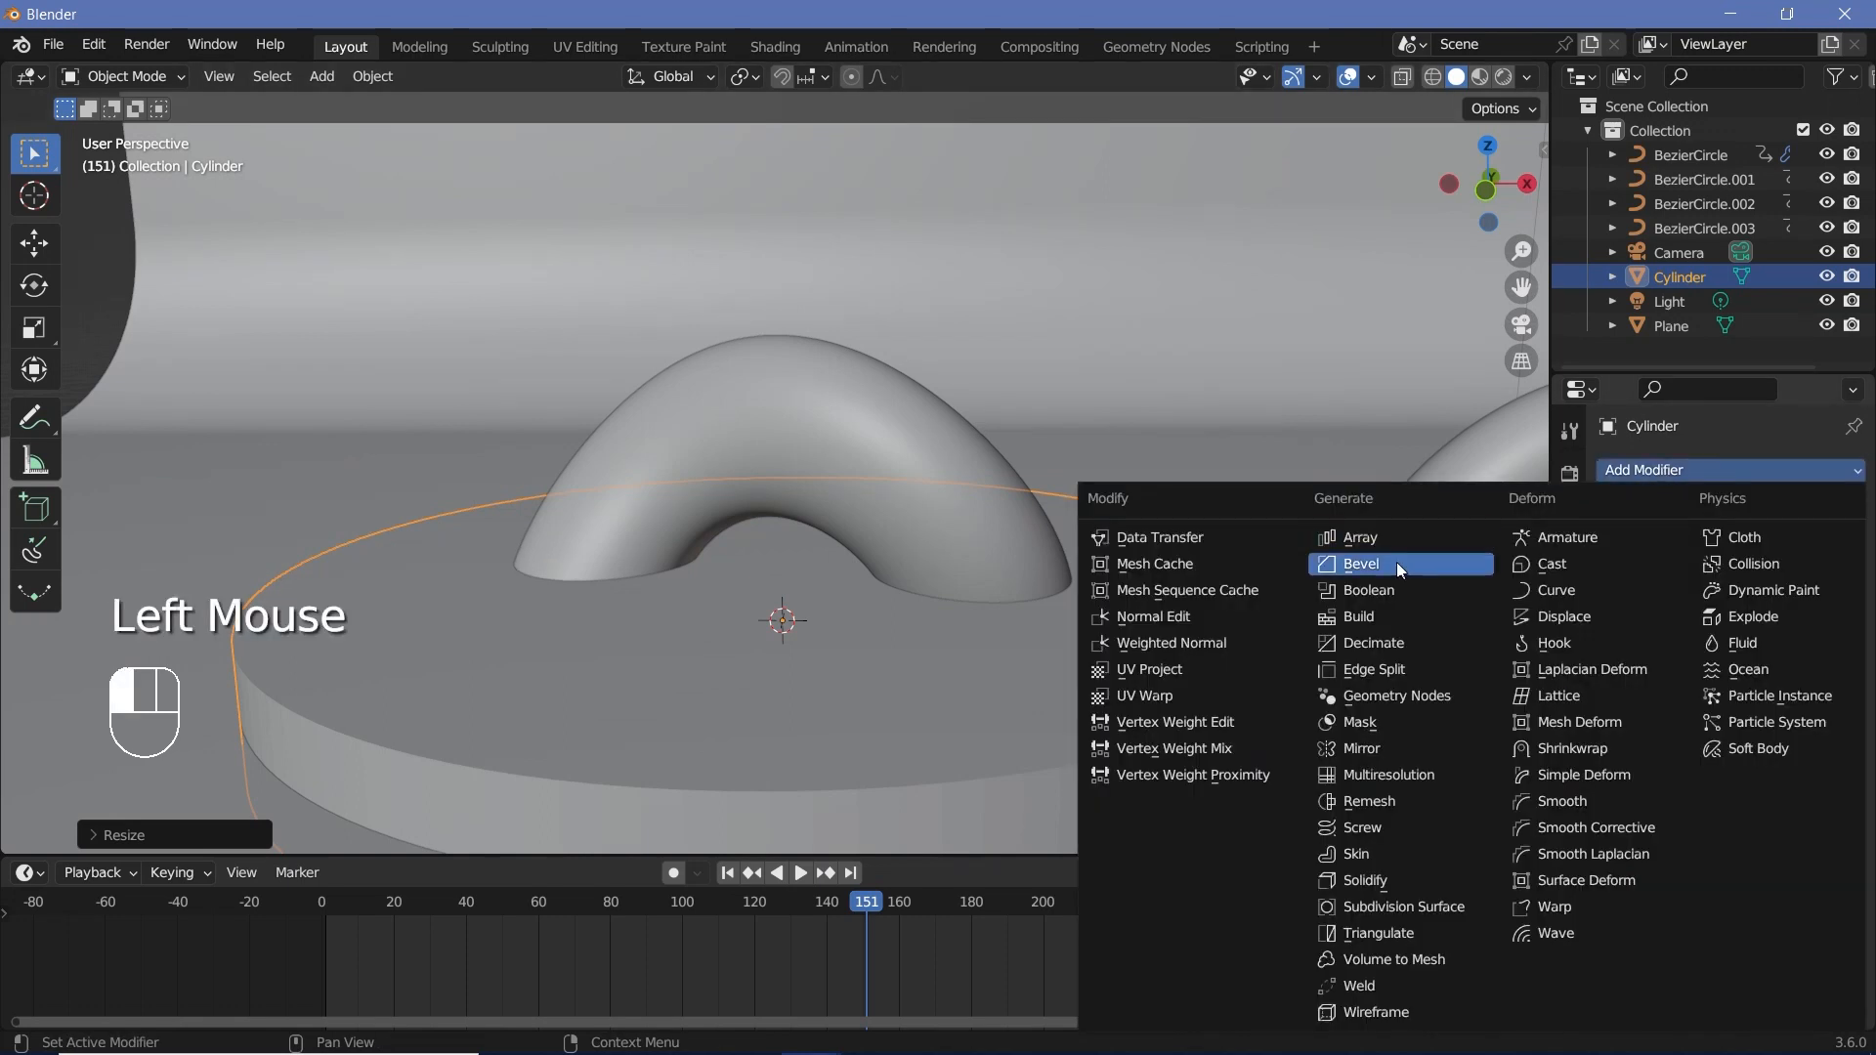
pyautogui.click(1368, 563)
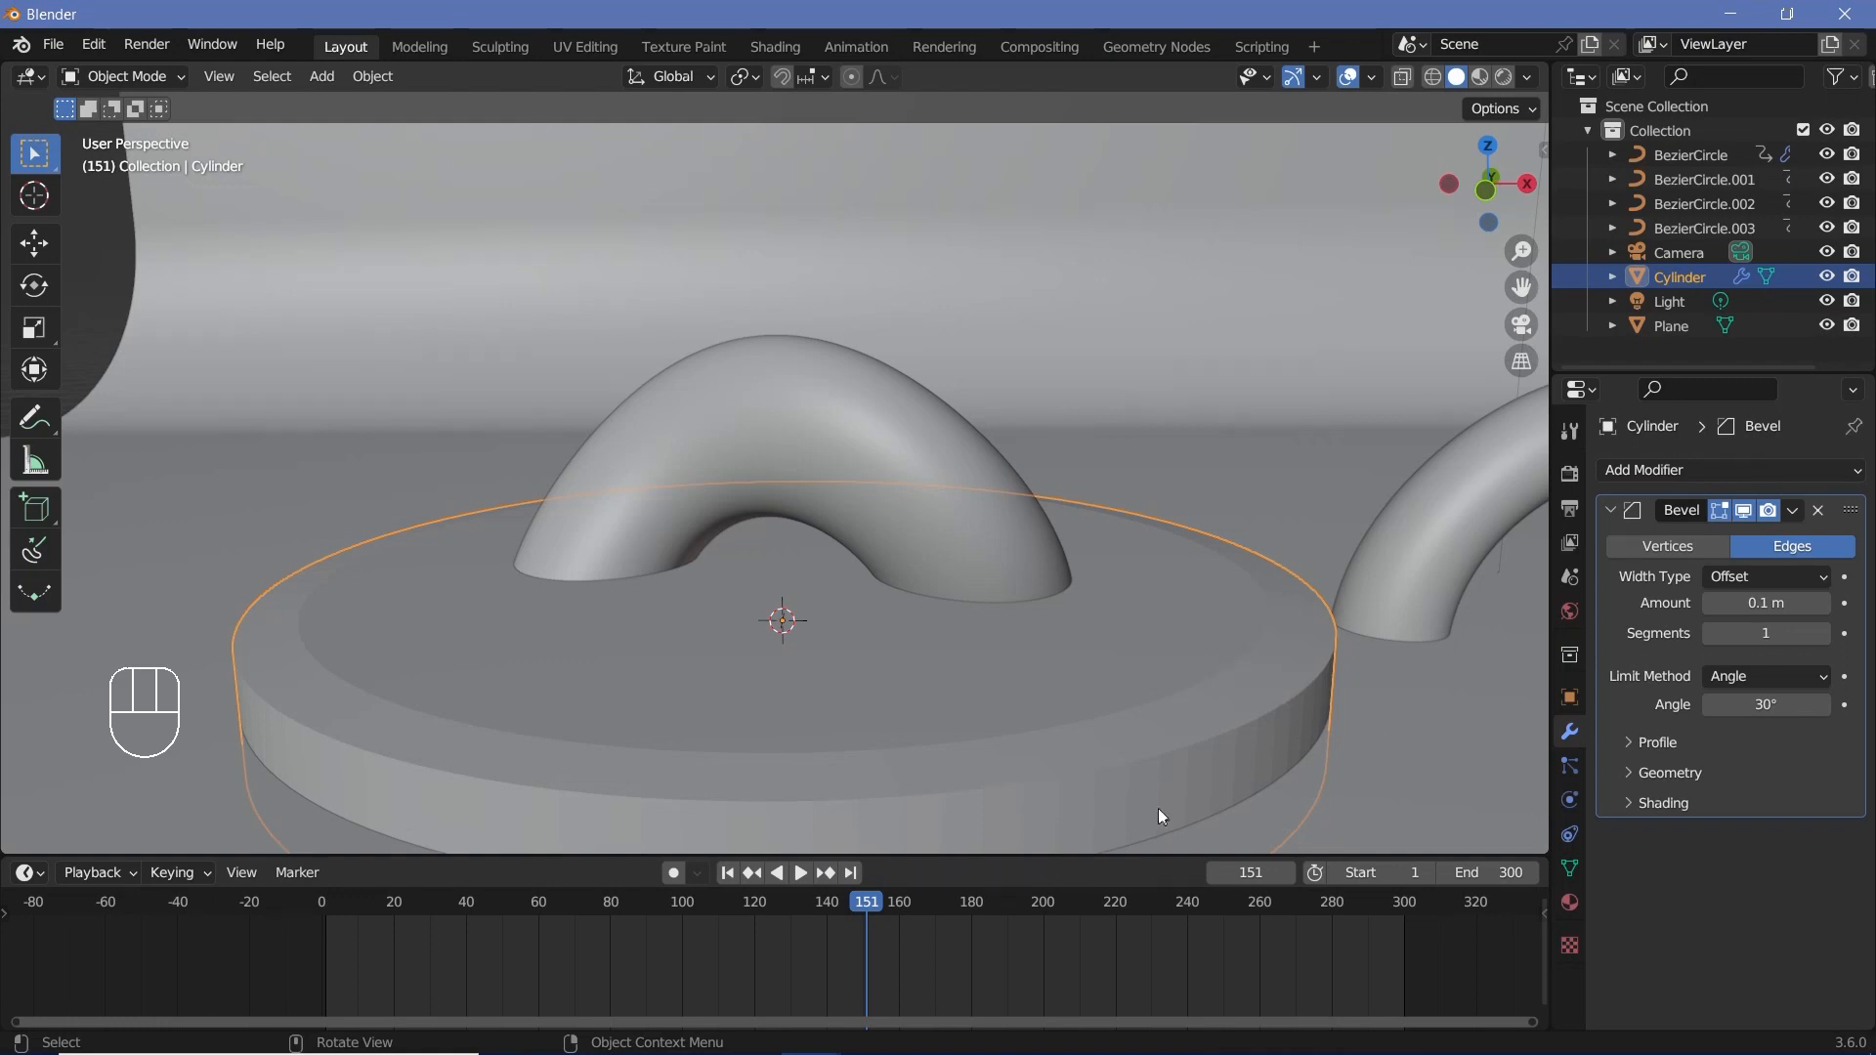
pyautogui.hotkey('ctrl', 'a')
pyautogui.click(858, 723)
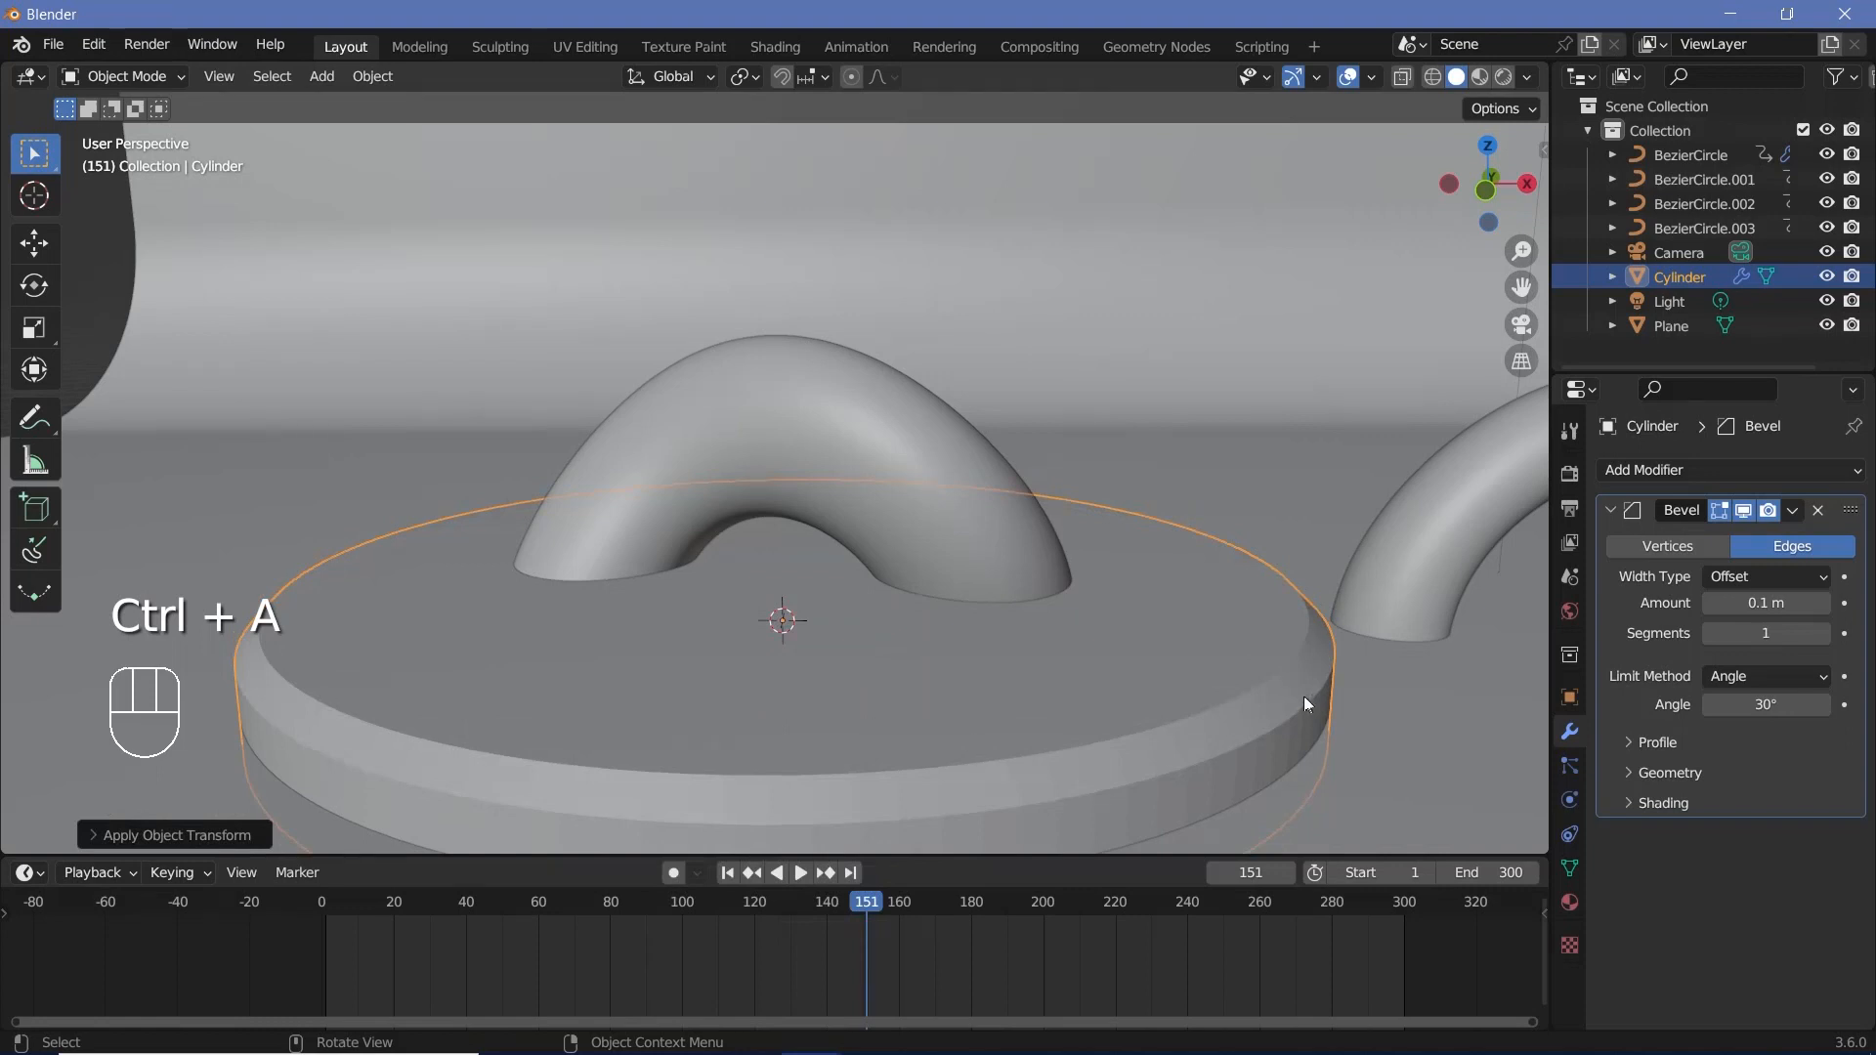
# - Set the disc's Bevel modifier to 5 segments and an amount of 0.05 m
pyautogui.click(1824, 633)
pyautogui.click(1824, 633)
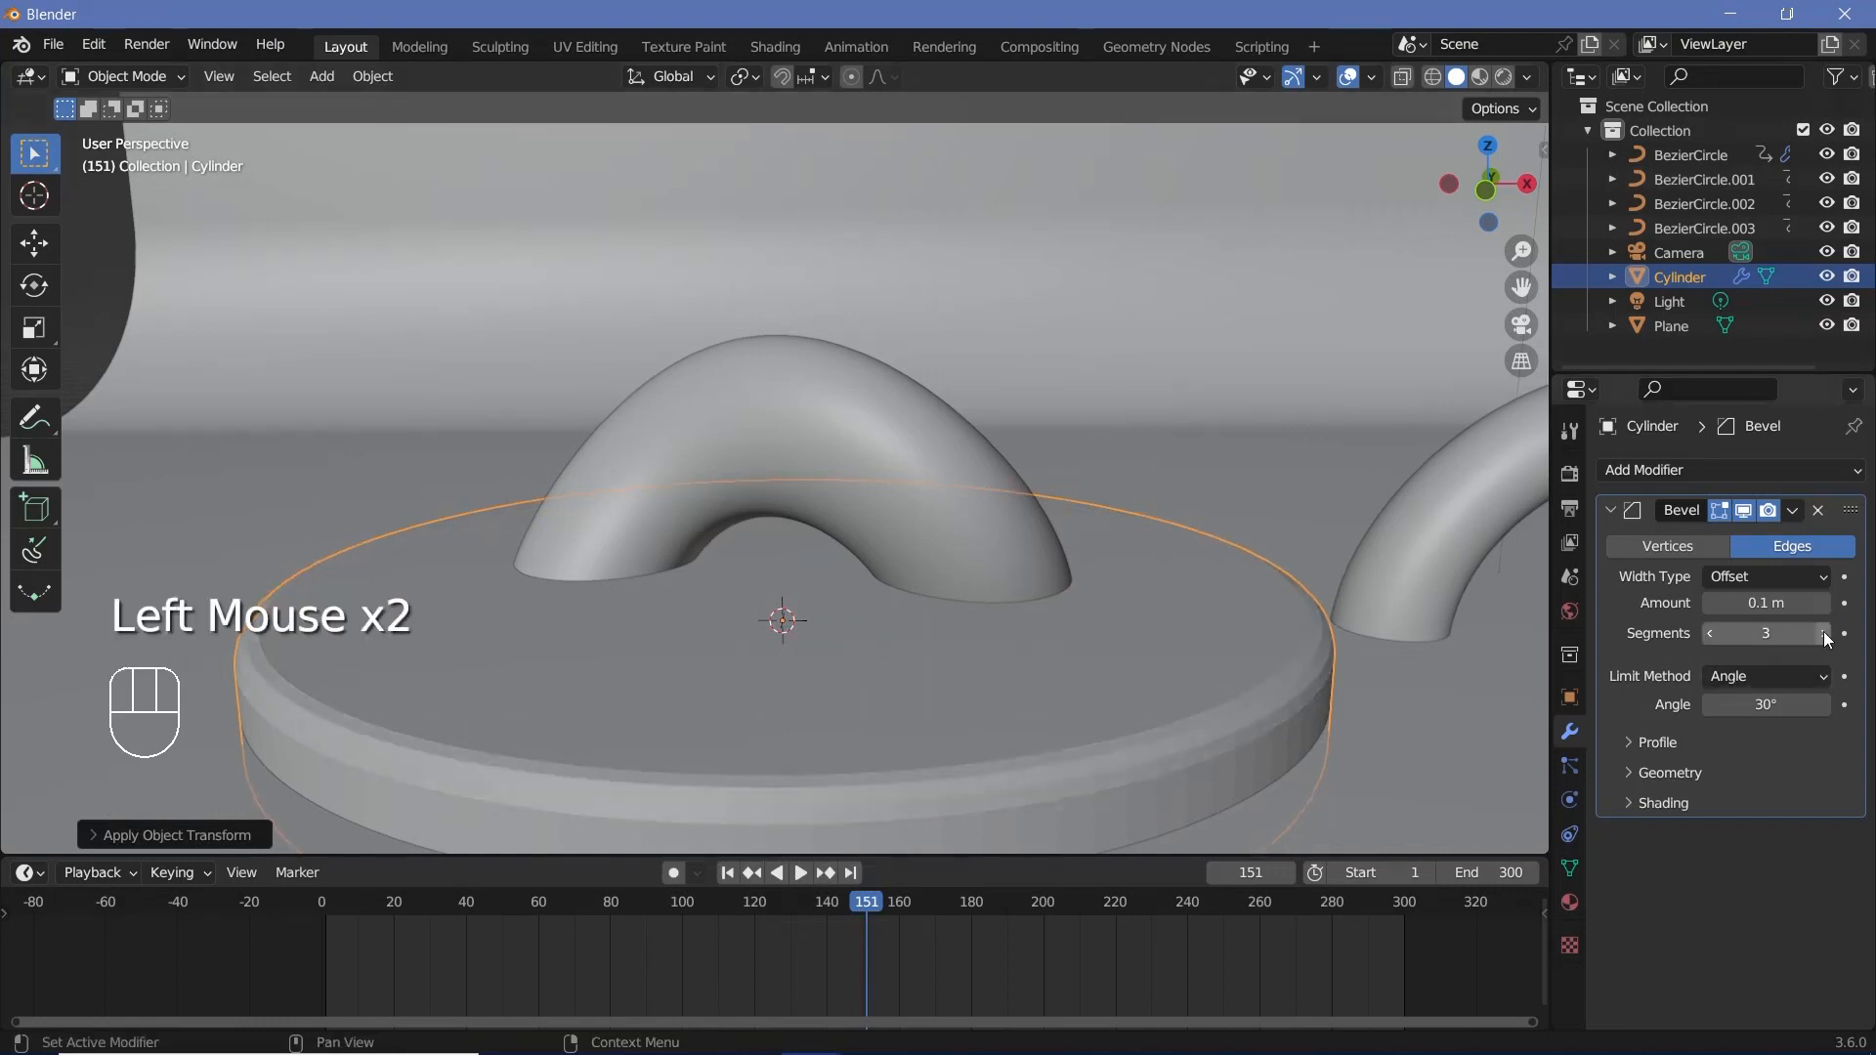
pyautogui.moveTo(1768, 635); pyautogui.dragTo(1803, 635)
pyautogui.press('BackSpace')
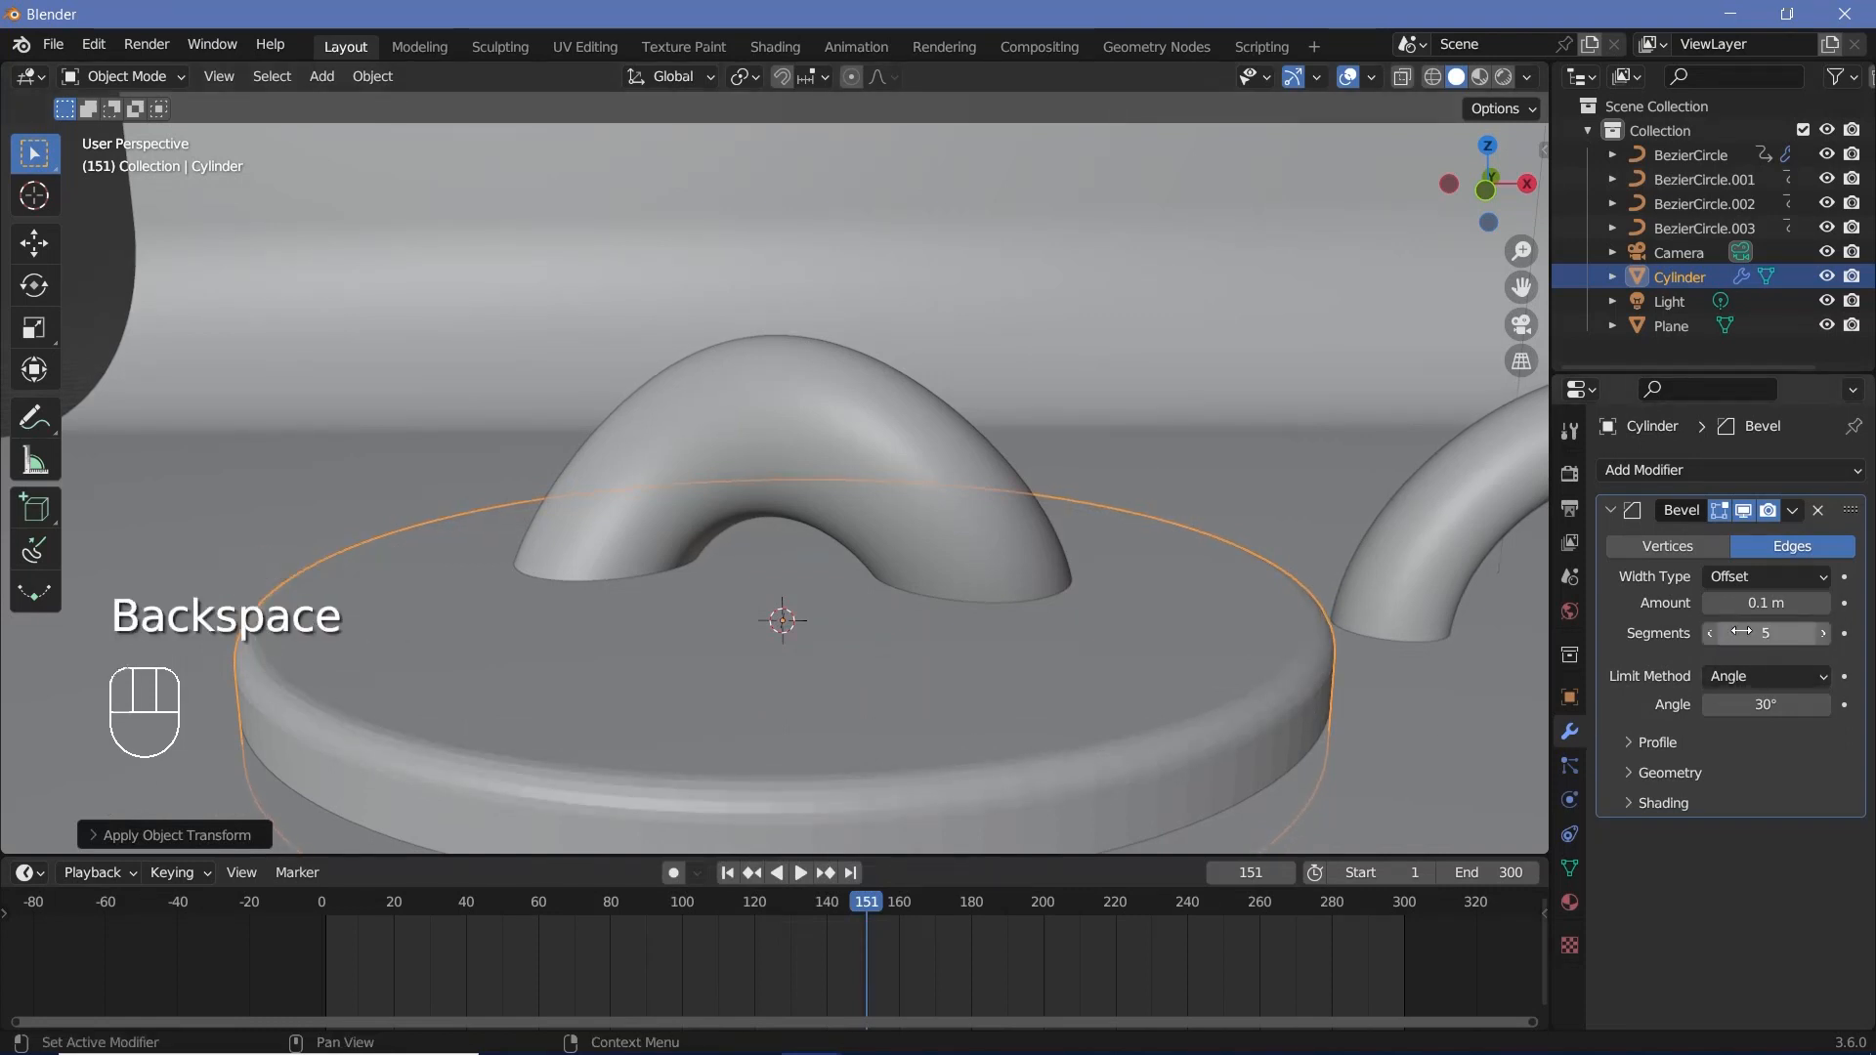
pyautogui.click(1763, 603)
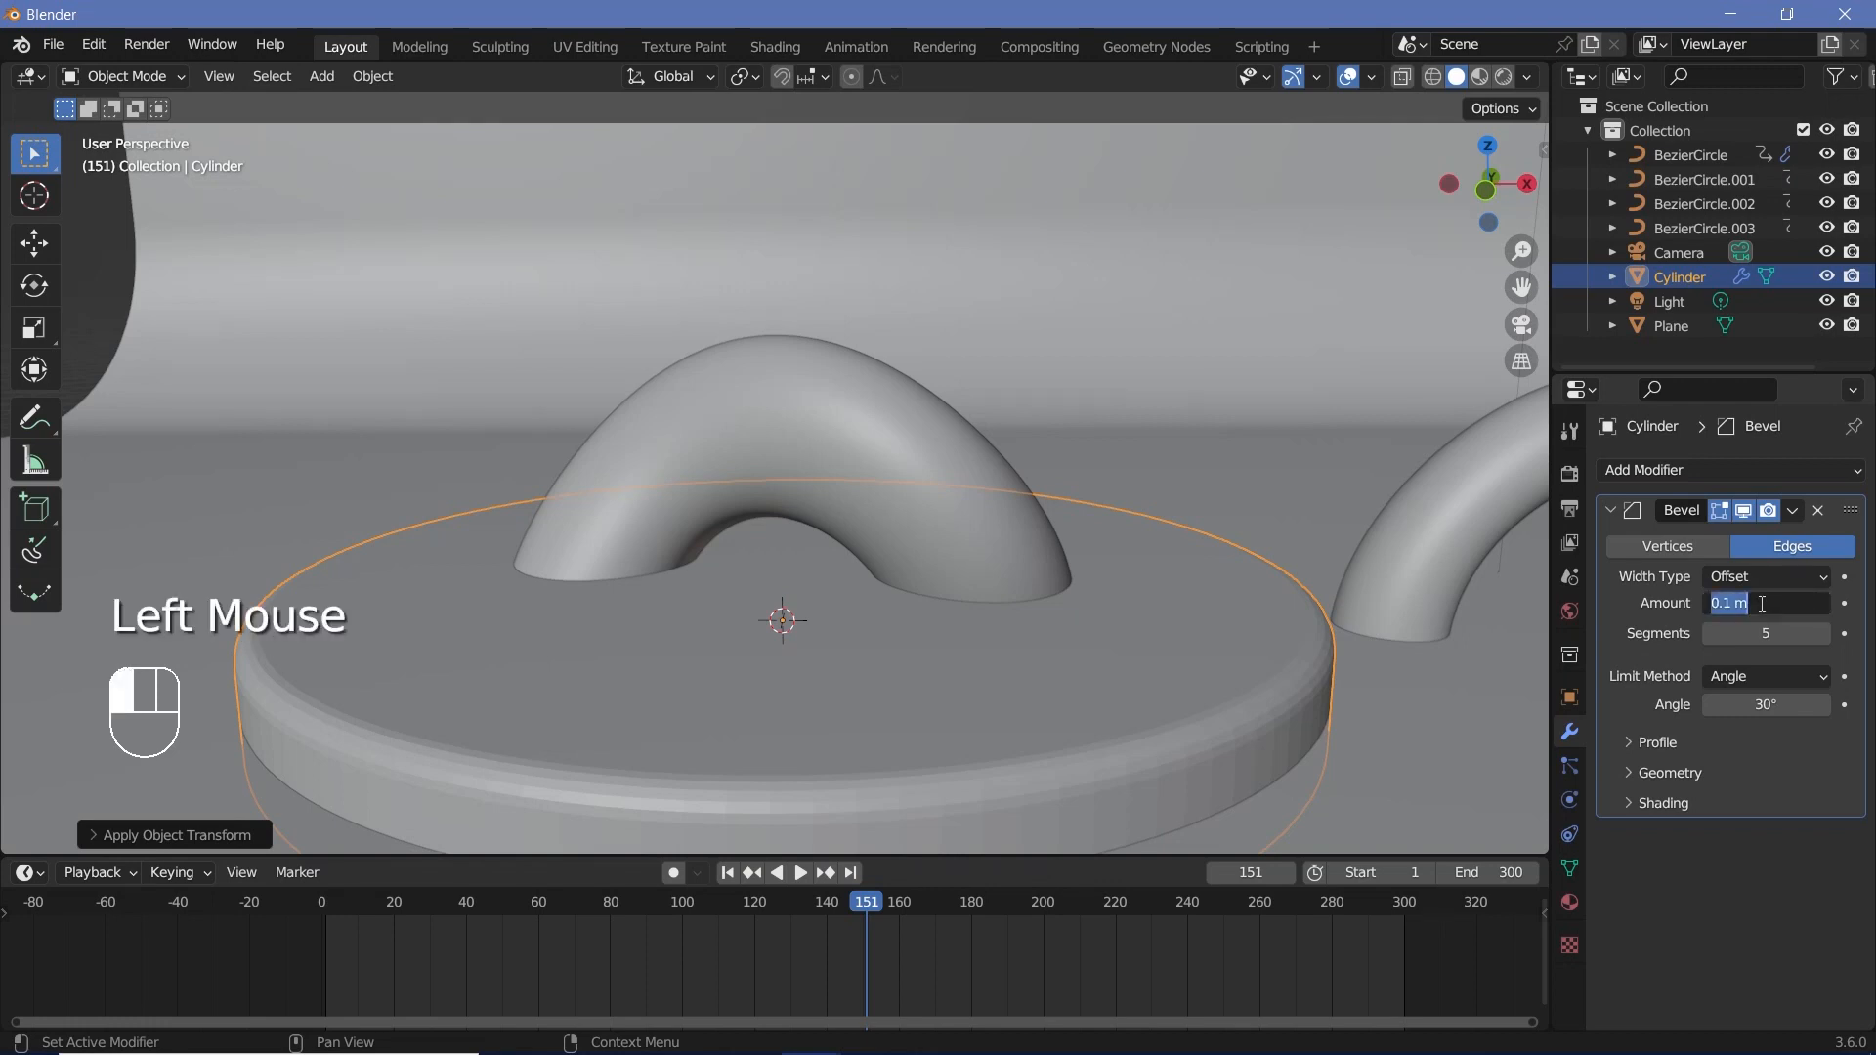
pyautogui.write('0.05')
pyautogui.press('Return')
# - Apply Shade Smooth to the beveled disc
pyautogui.scroll(-2, 782, 610)
pyautogui.moveTo(782, 610); pyautogui.dragTo(772, 588, button='middle')
pyautogui.rightClick(772, 589)
pyautogui.click(772, 589)
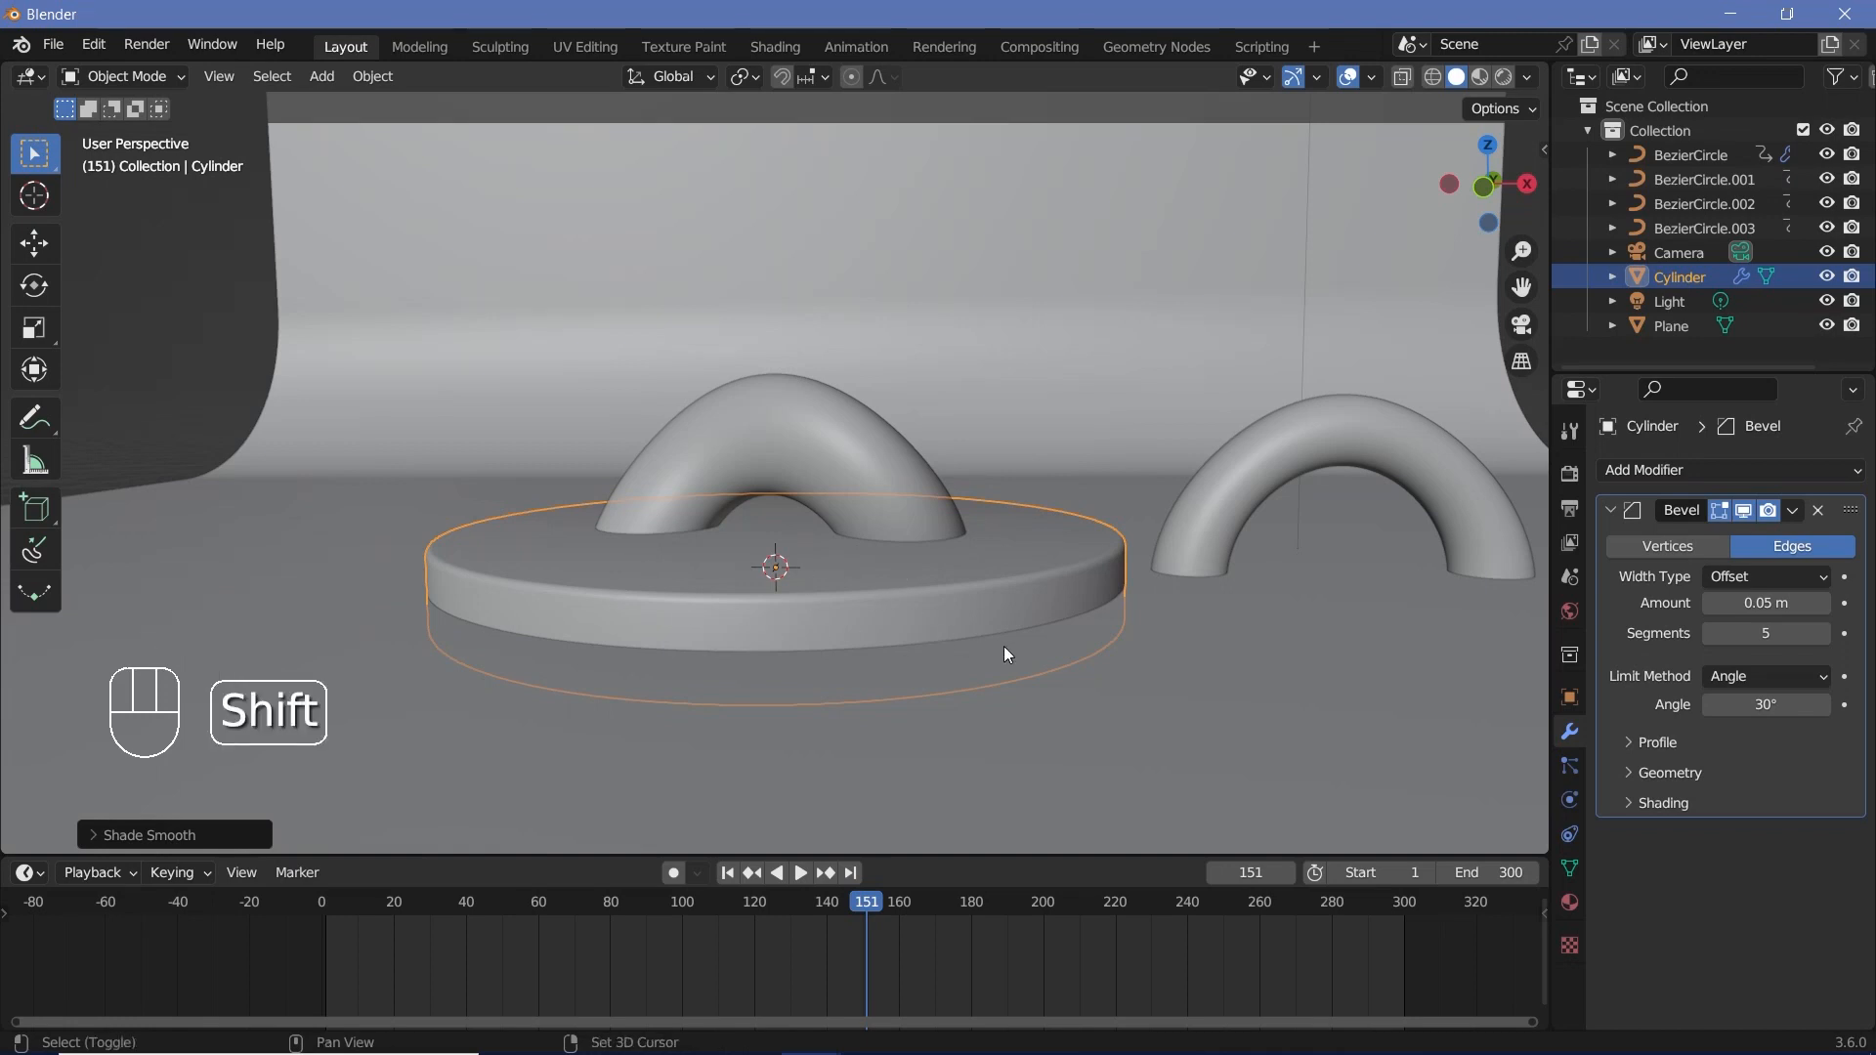
# - Duplicate the disc and scale the copy to about half its size in X and Y, keeping its height
pyautogui.hotkey('shift', 'd')
pyautogui.press('s')
pyautogui.press('ctrl')
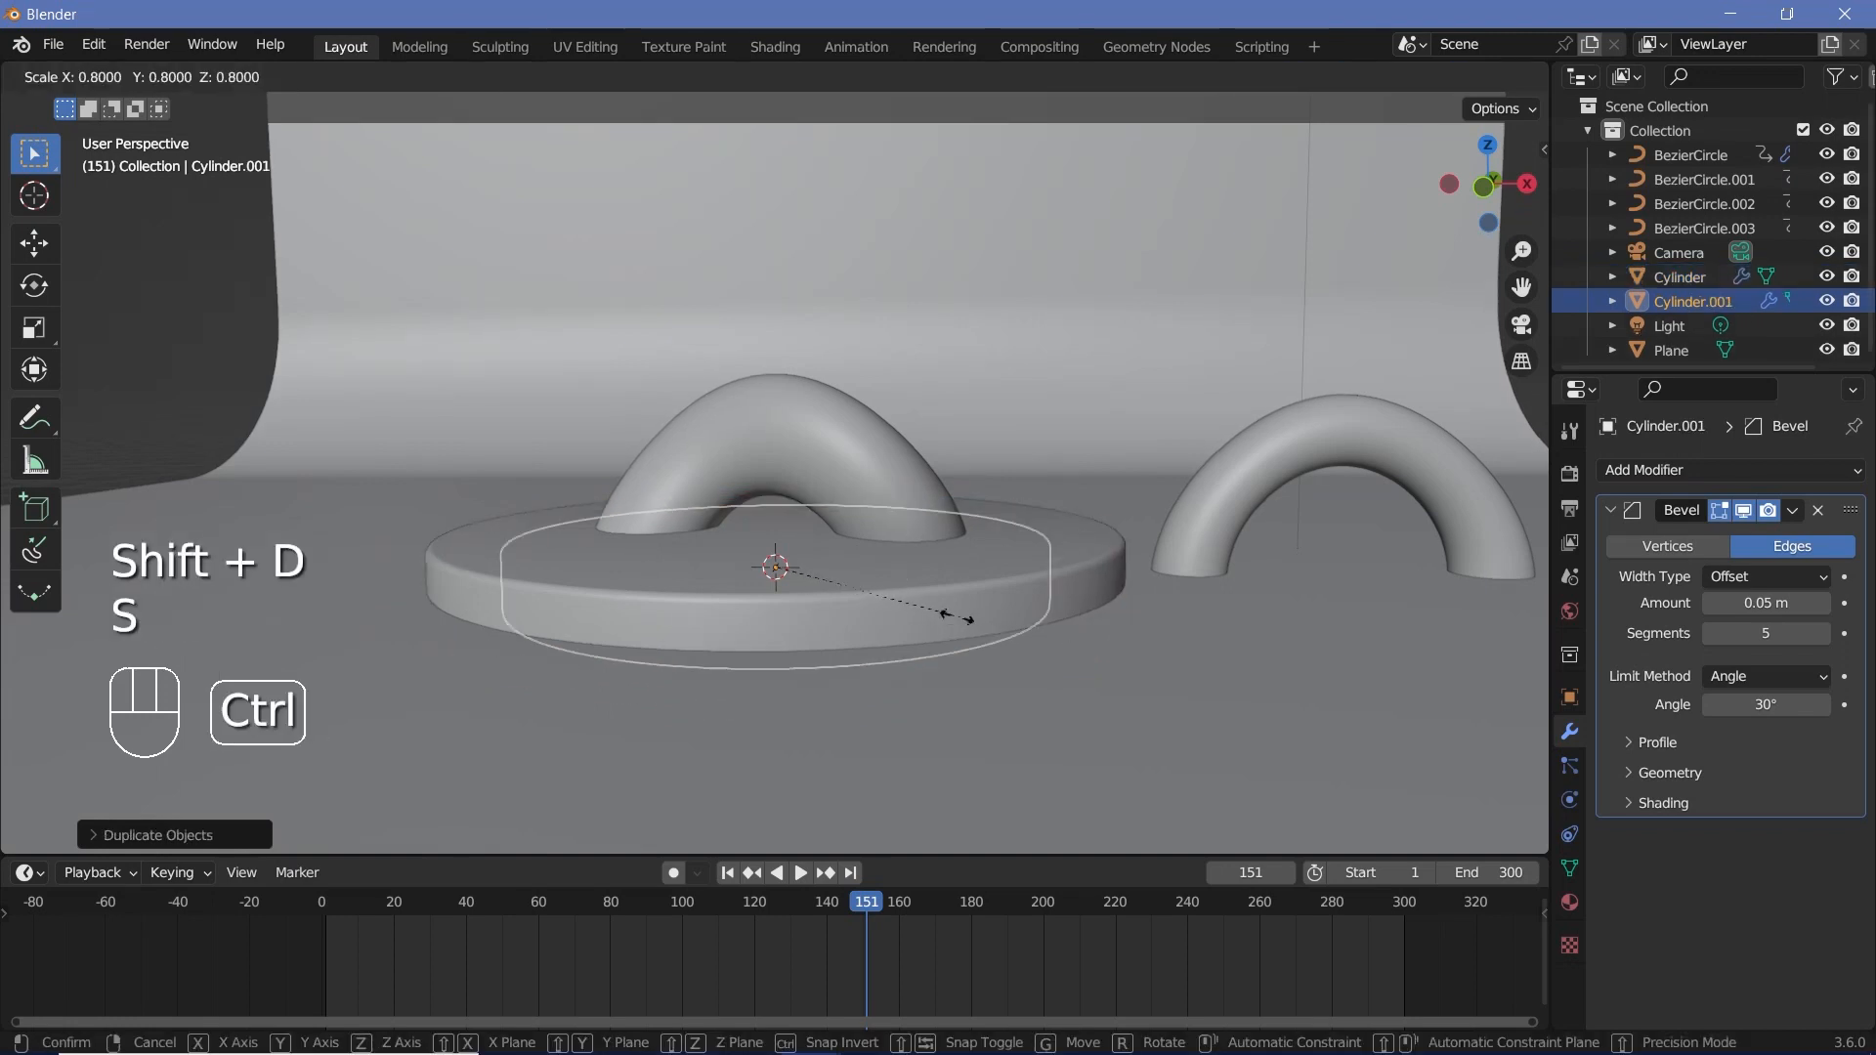
pyautogui.press('shift')
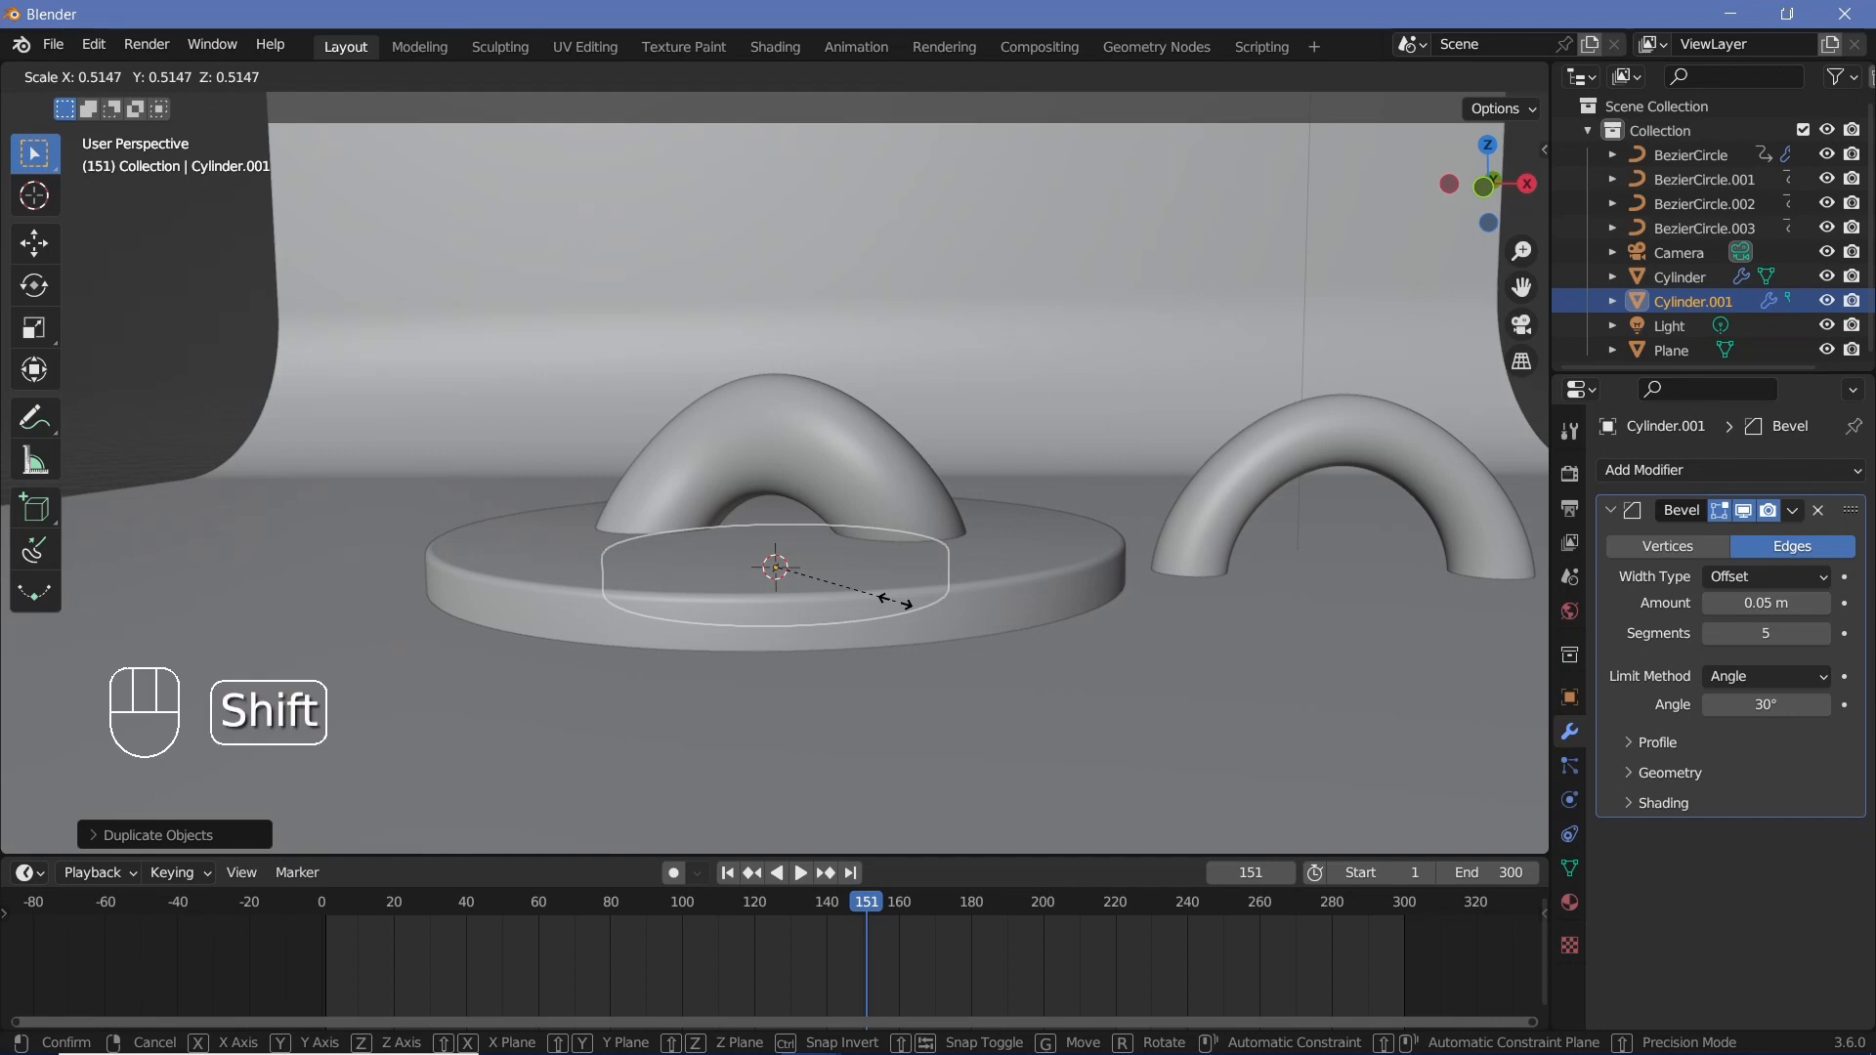
pyautogui.hotkey('shift', 'z')
pyautogui.click(929, 645)
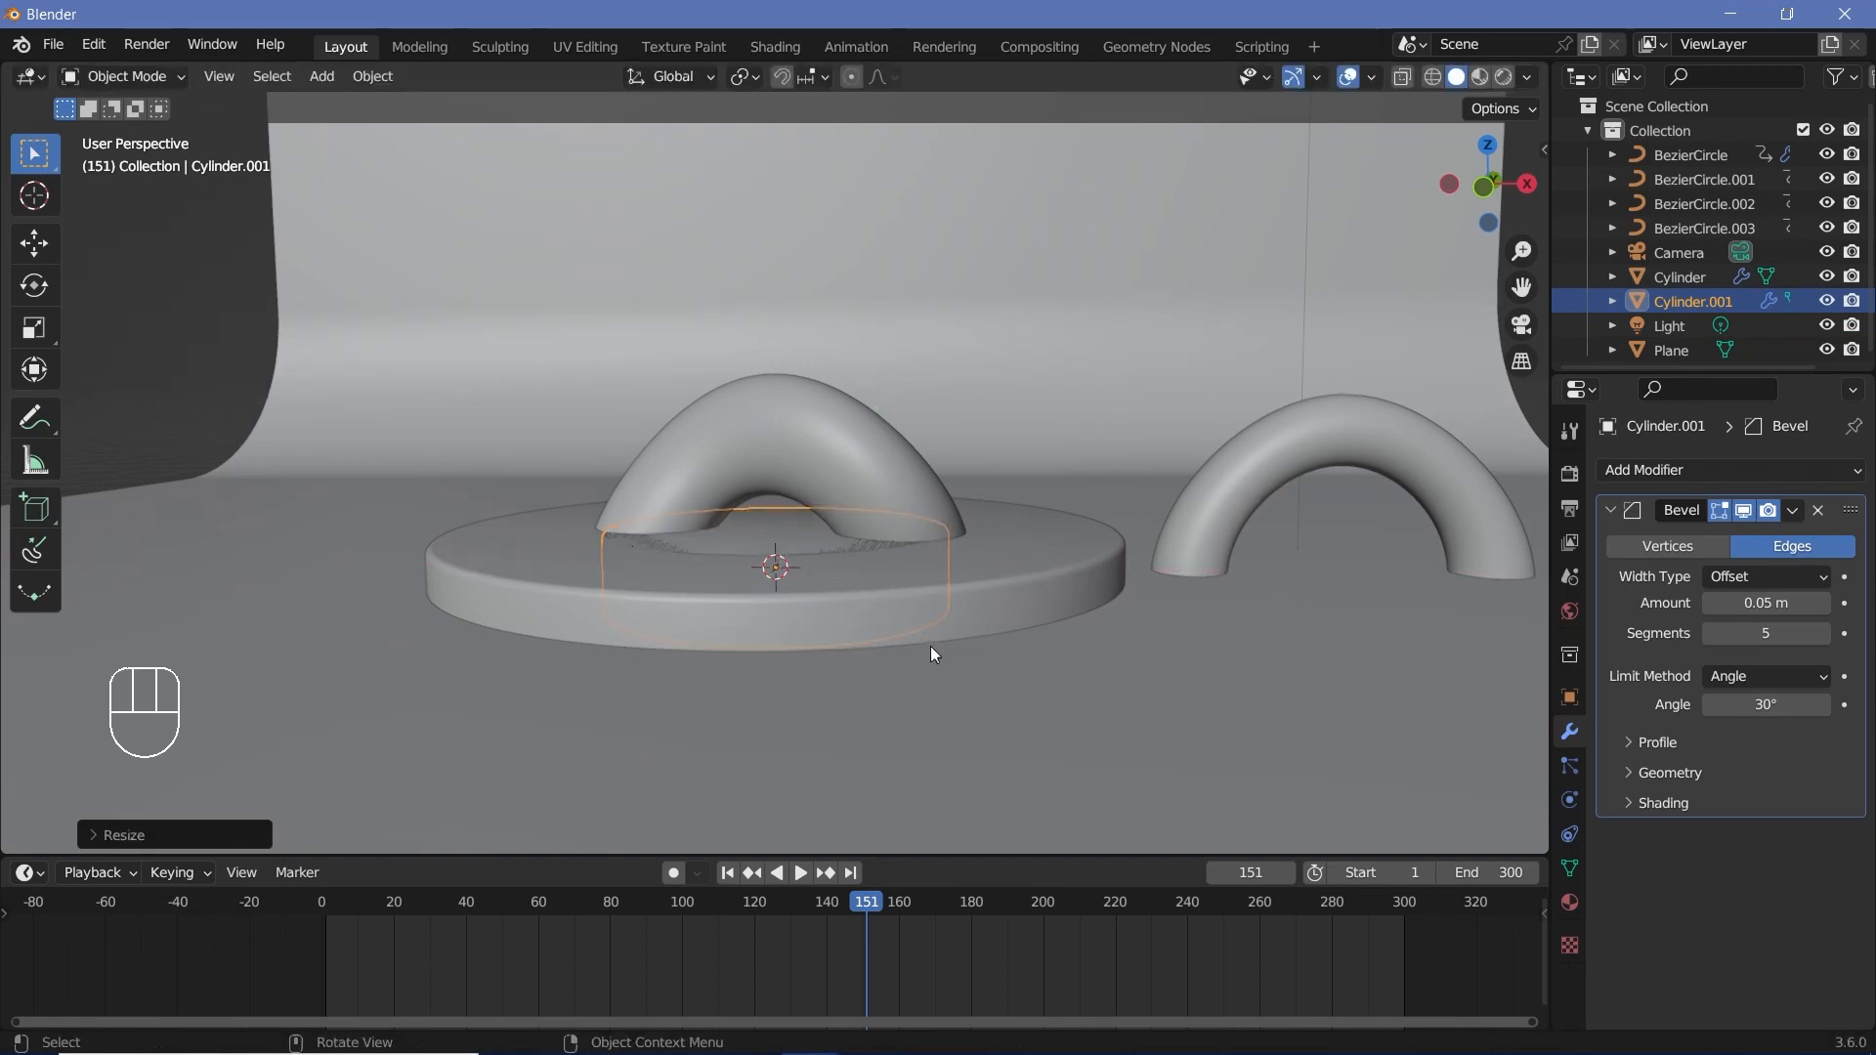
# - Raise the smaller disc about 0.3 m along Z so it forms a second tier on the wide disc
pyautogui.press('g')
pyautogui.write('z')
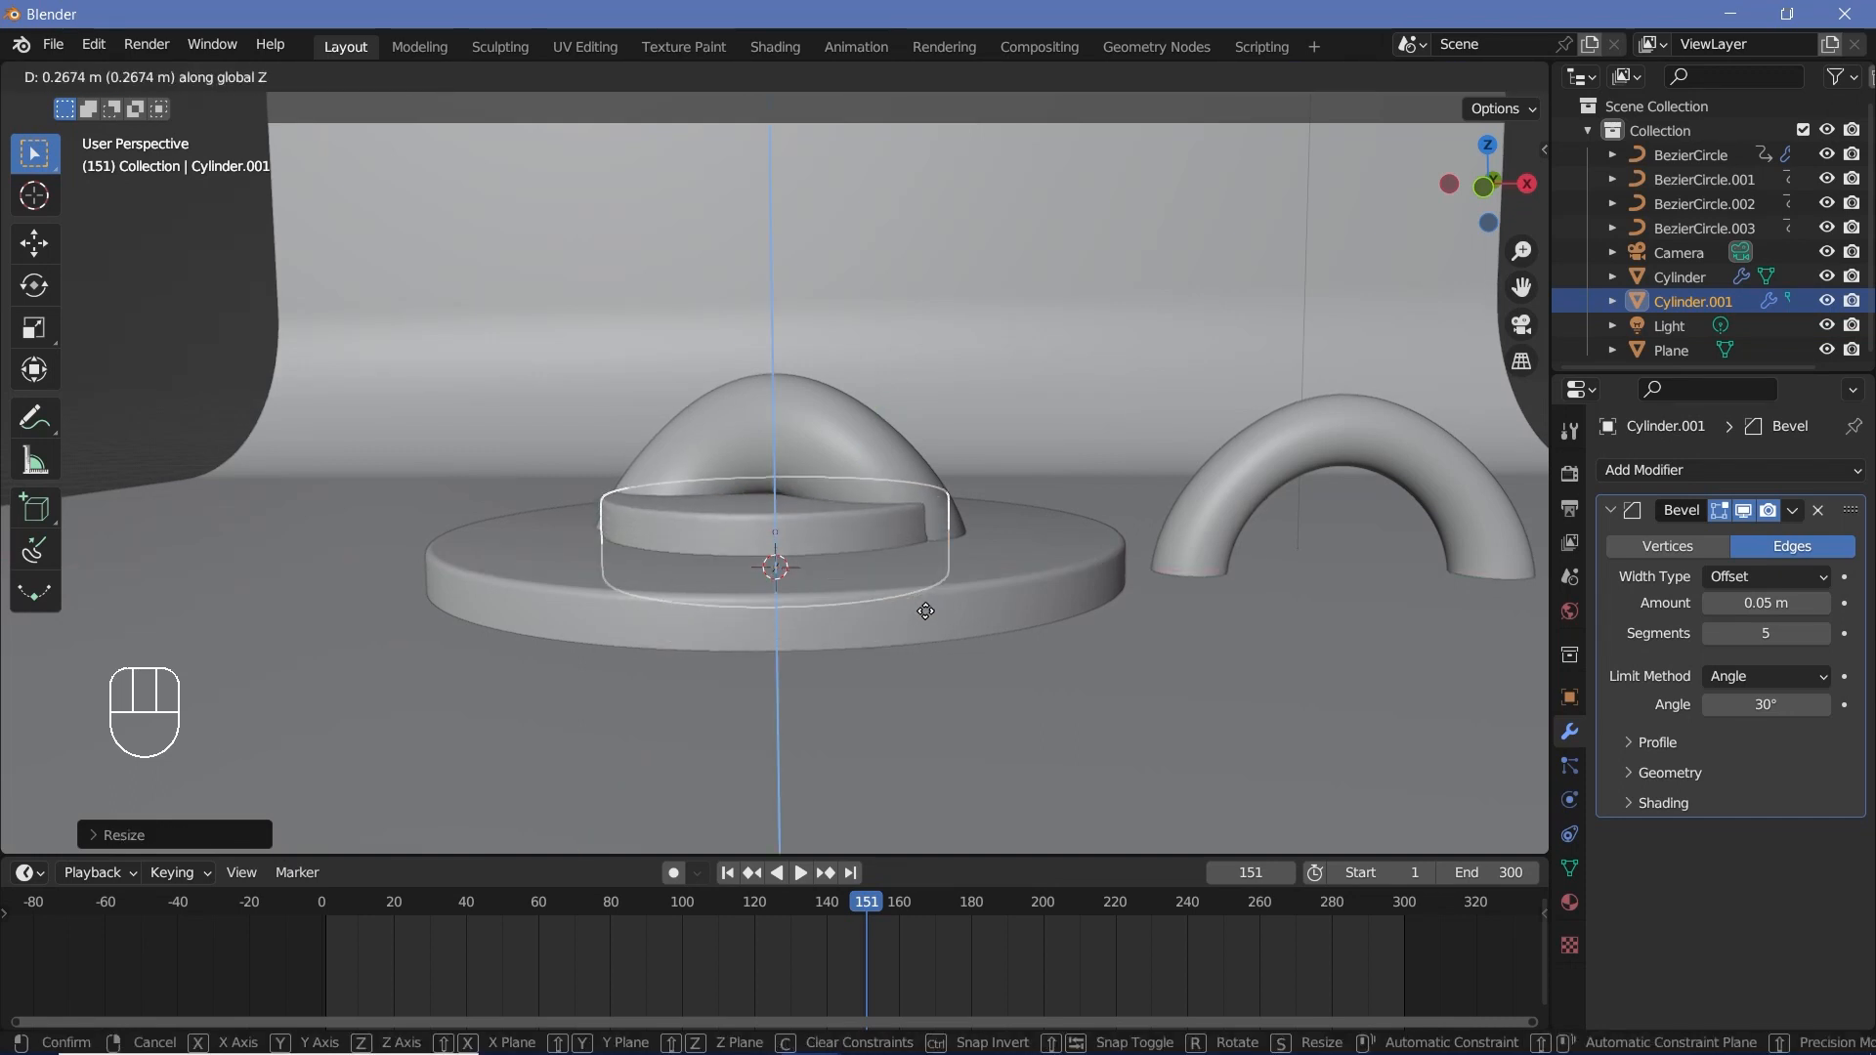
pyautogui.write('-1/2')
pyautogui.press('Return')
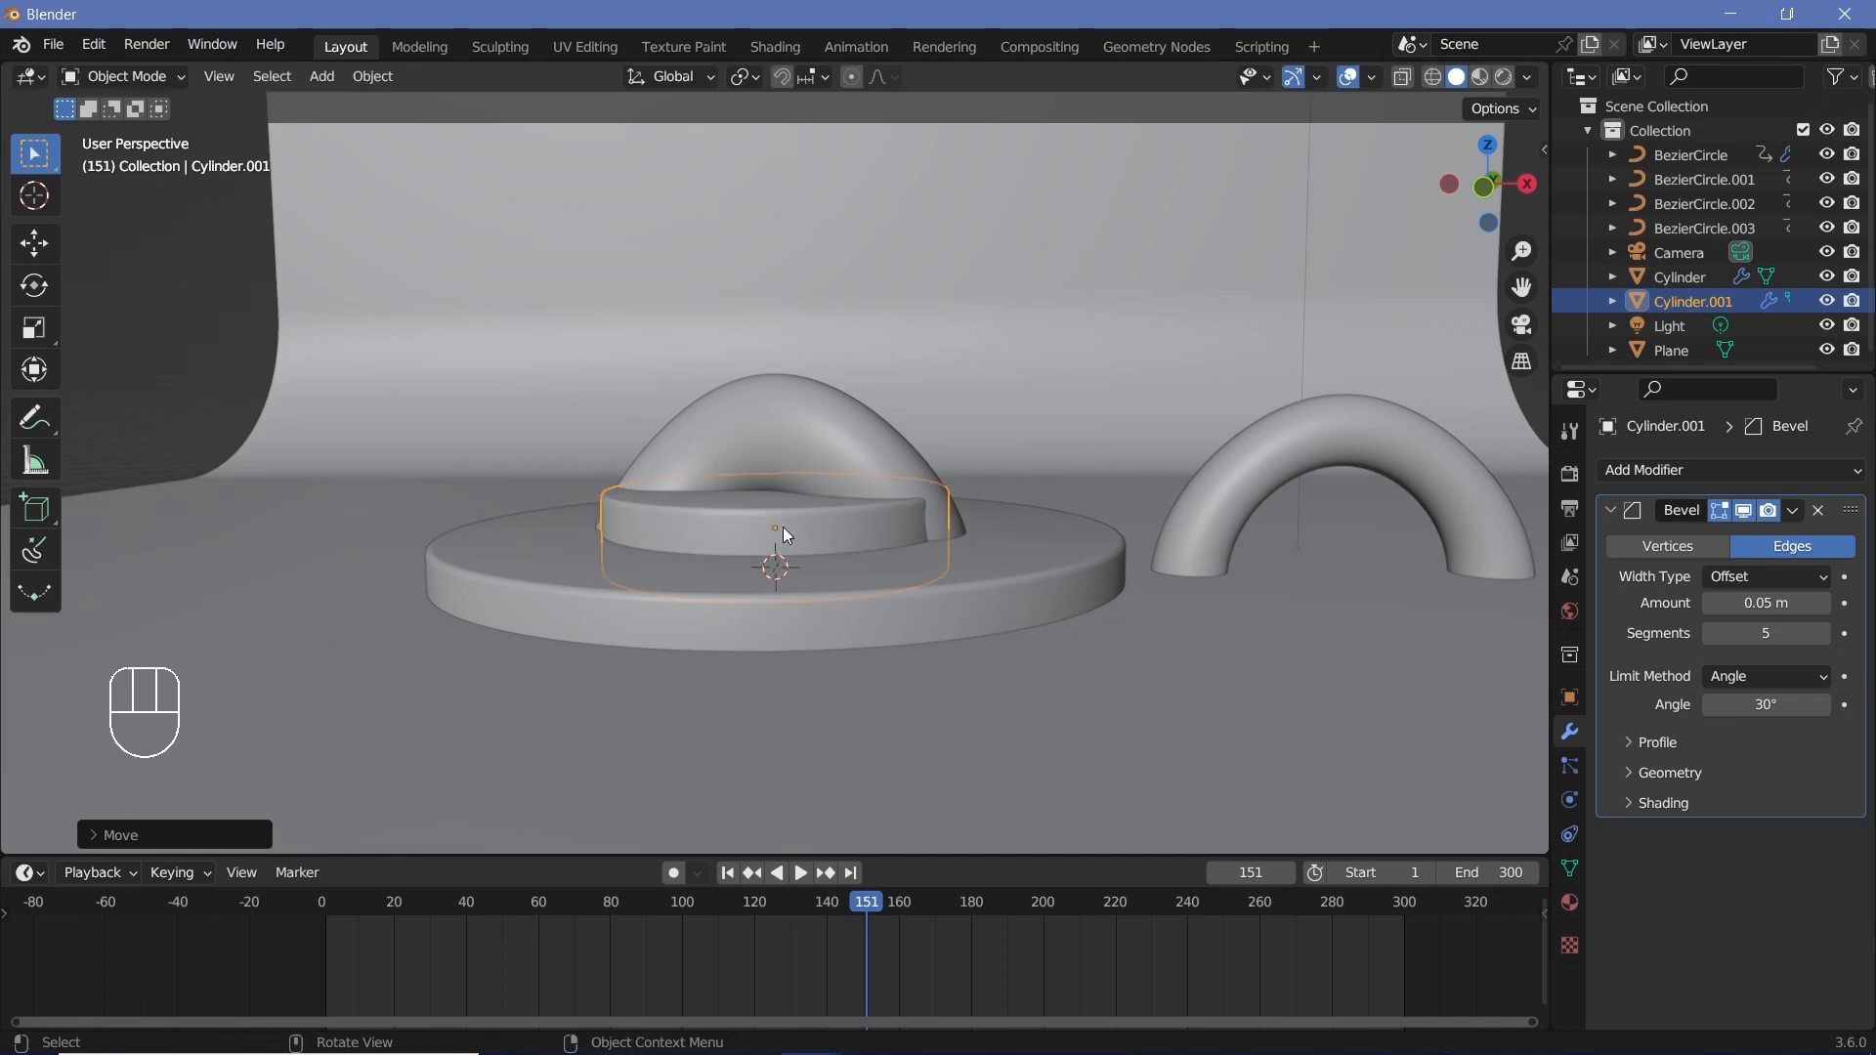
# - Clear the camera's location and rotation, and rotate it 90° about X so it faces the backdrop
pyautogui.scroll(-3, 794, 518)
pyautogui.moveTo(795, 517); pyautogui.dragTo(853, 531, button='middle')
pyautogui.click(811, 447)
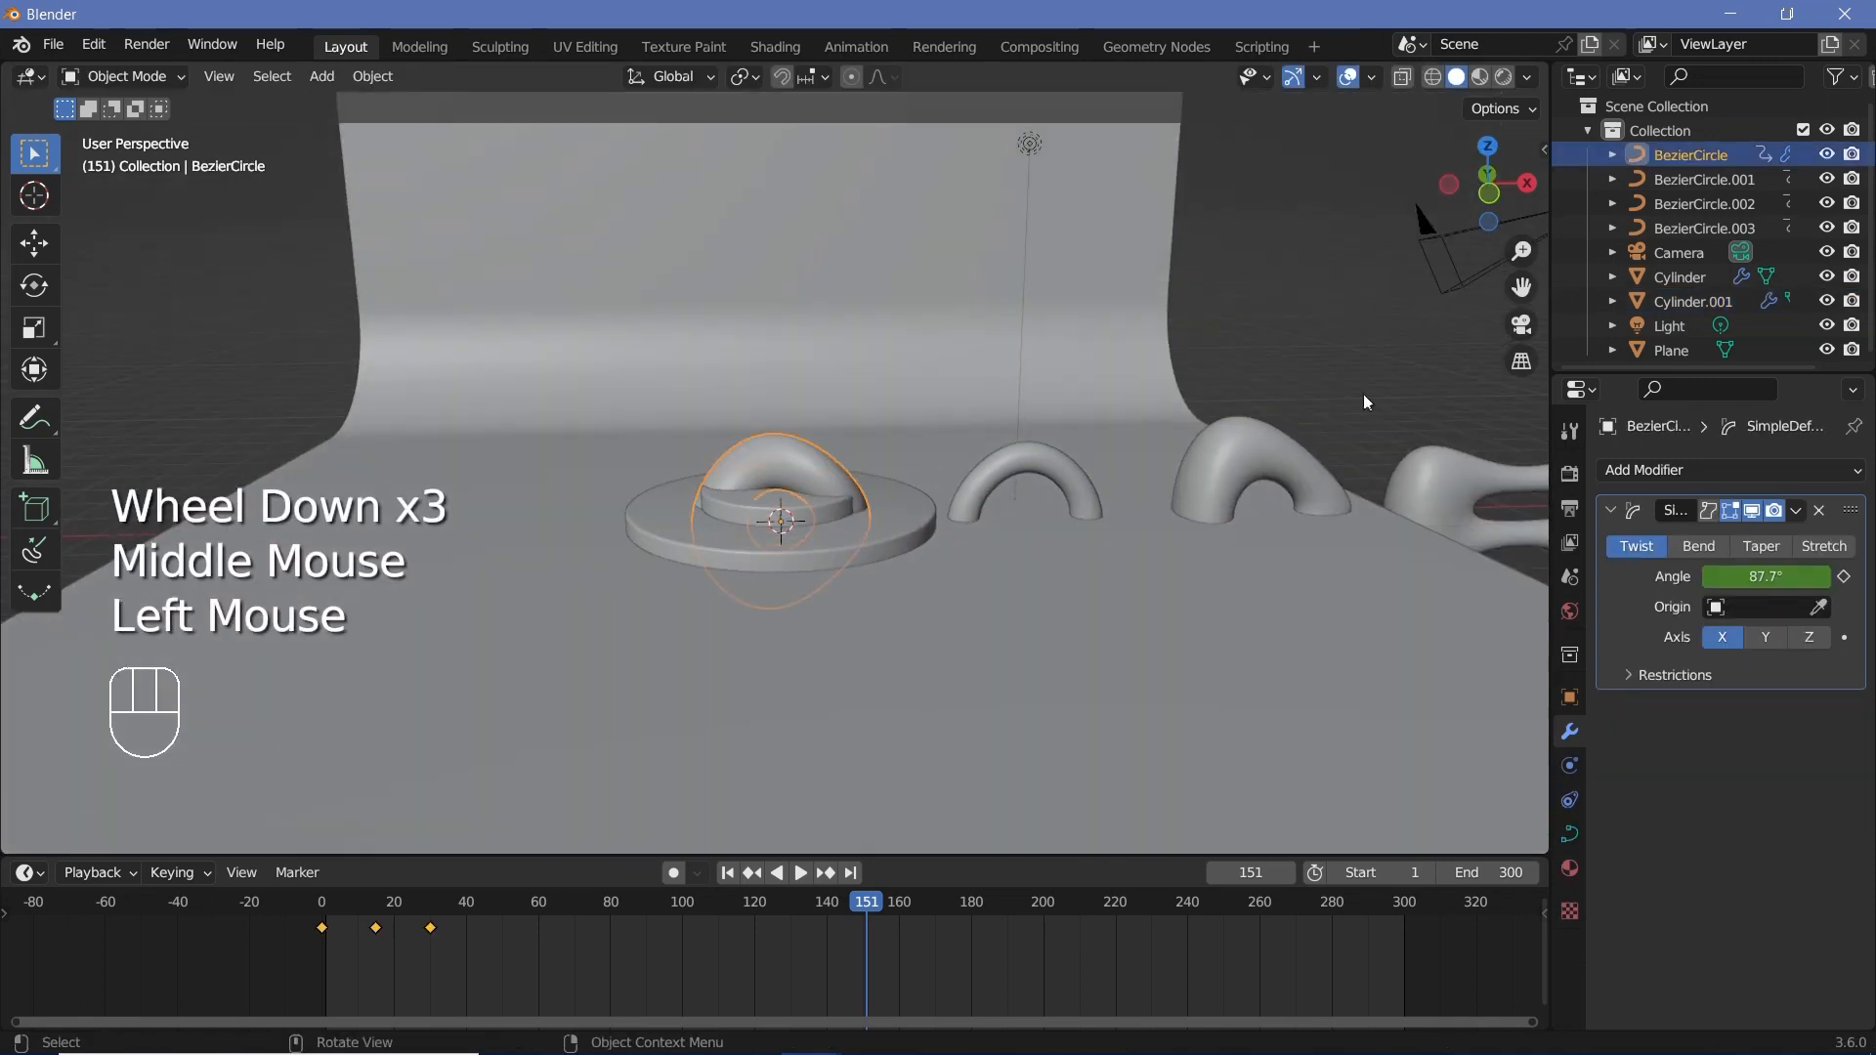
pyautogui.click(1428, 234)
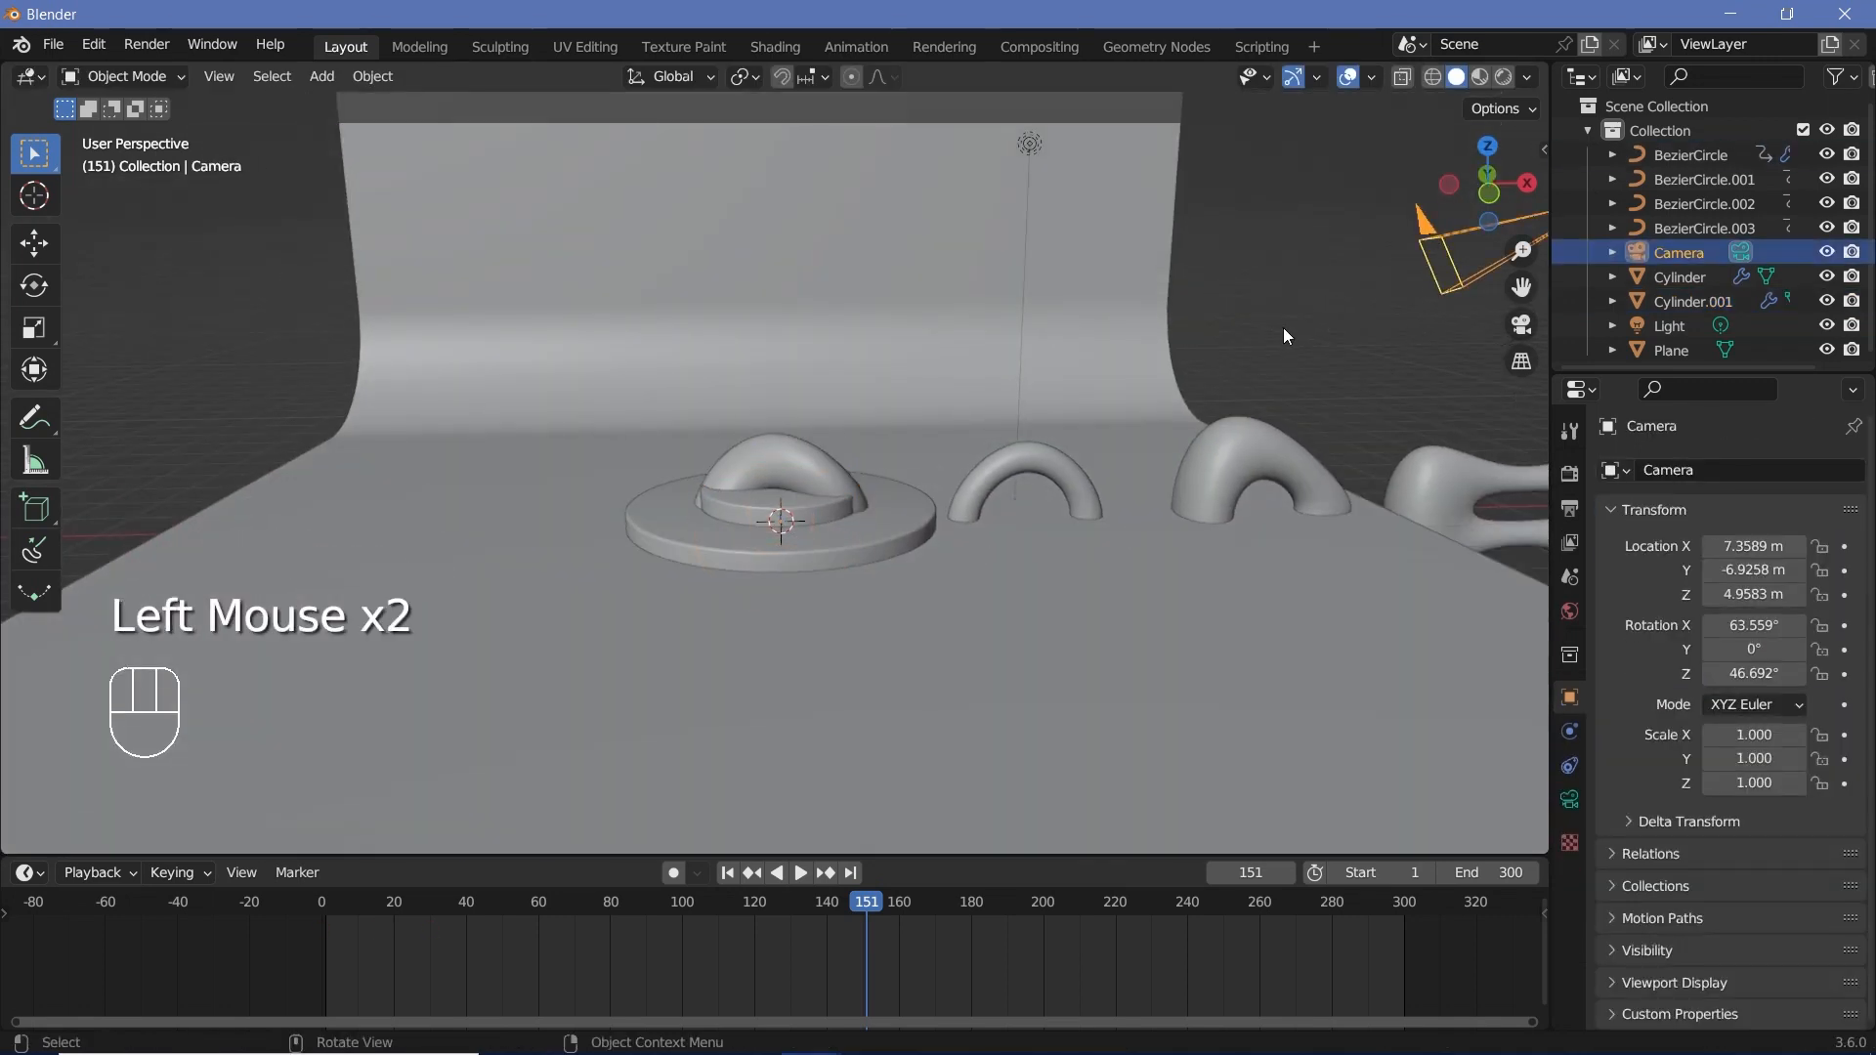
pyautogui.hotkey('alt', 'g')
pyautogui.hotkey('alt', 'r')
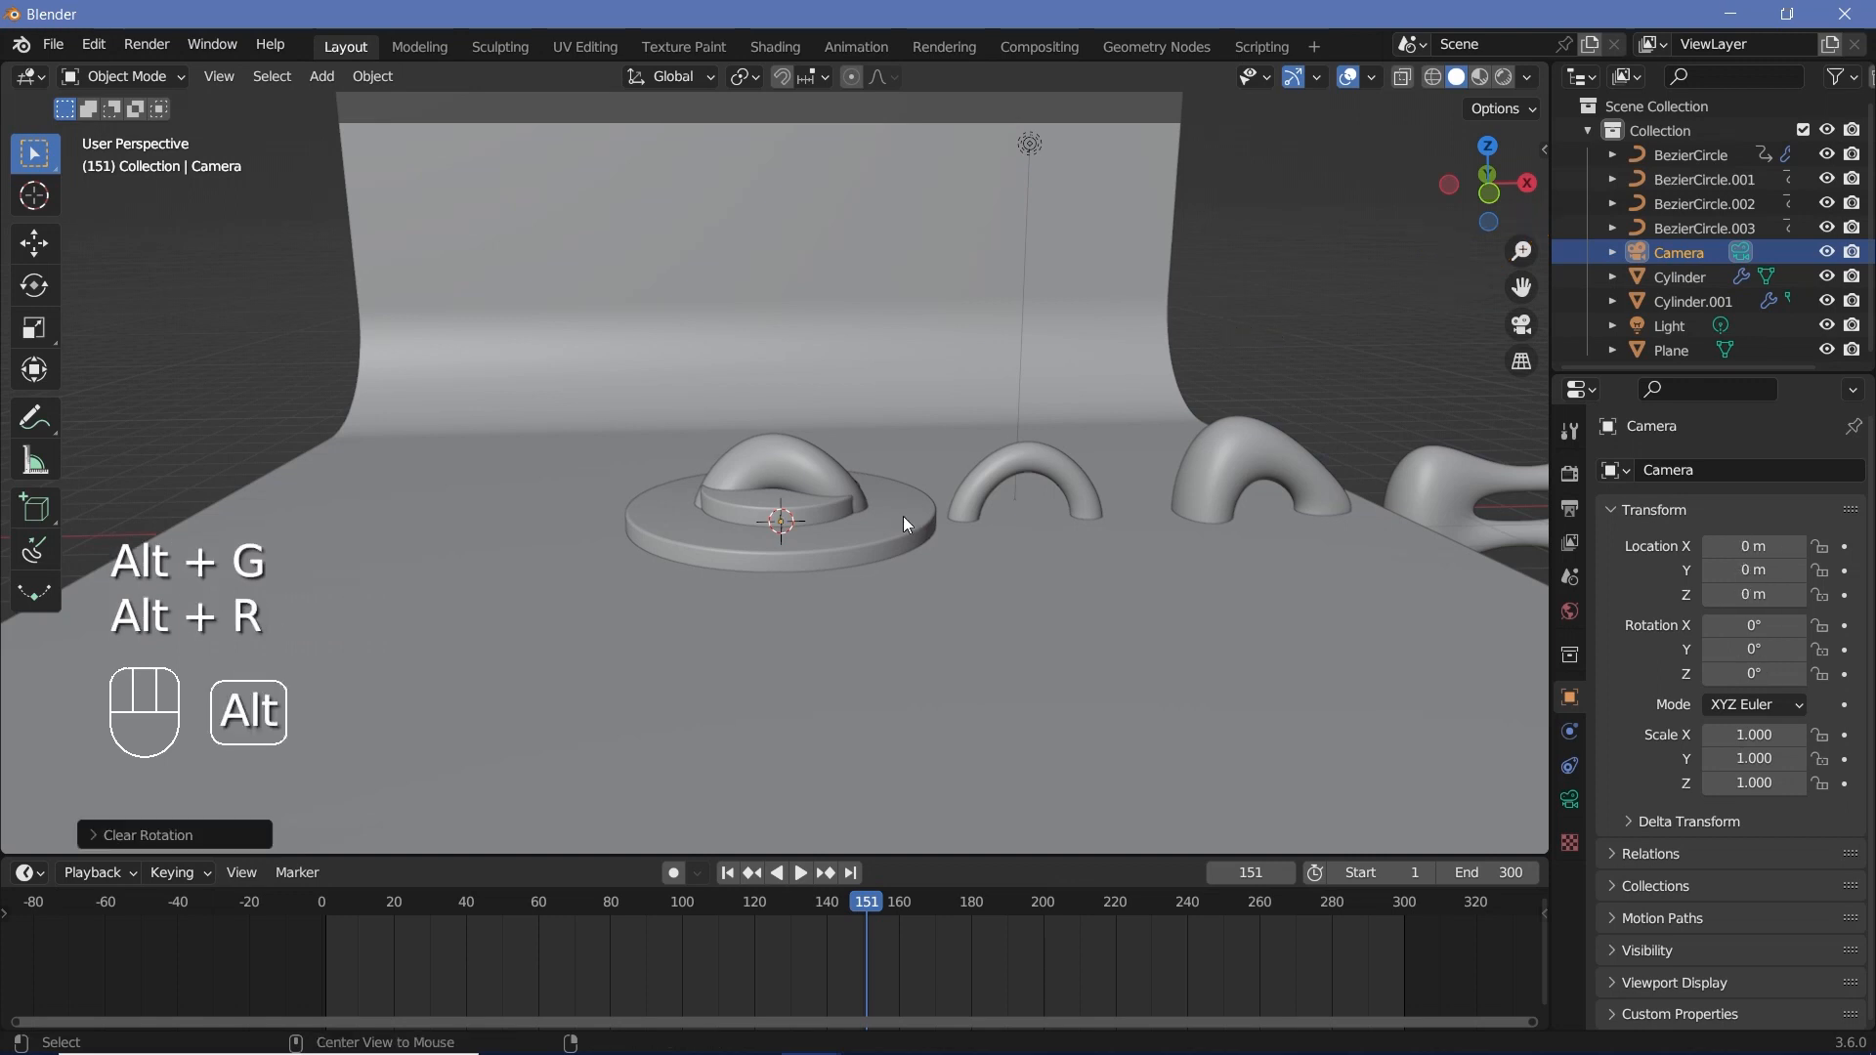
pyautogui.write('rx90')
pyautogui.press('Return')
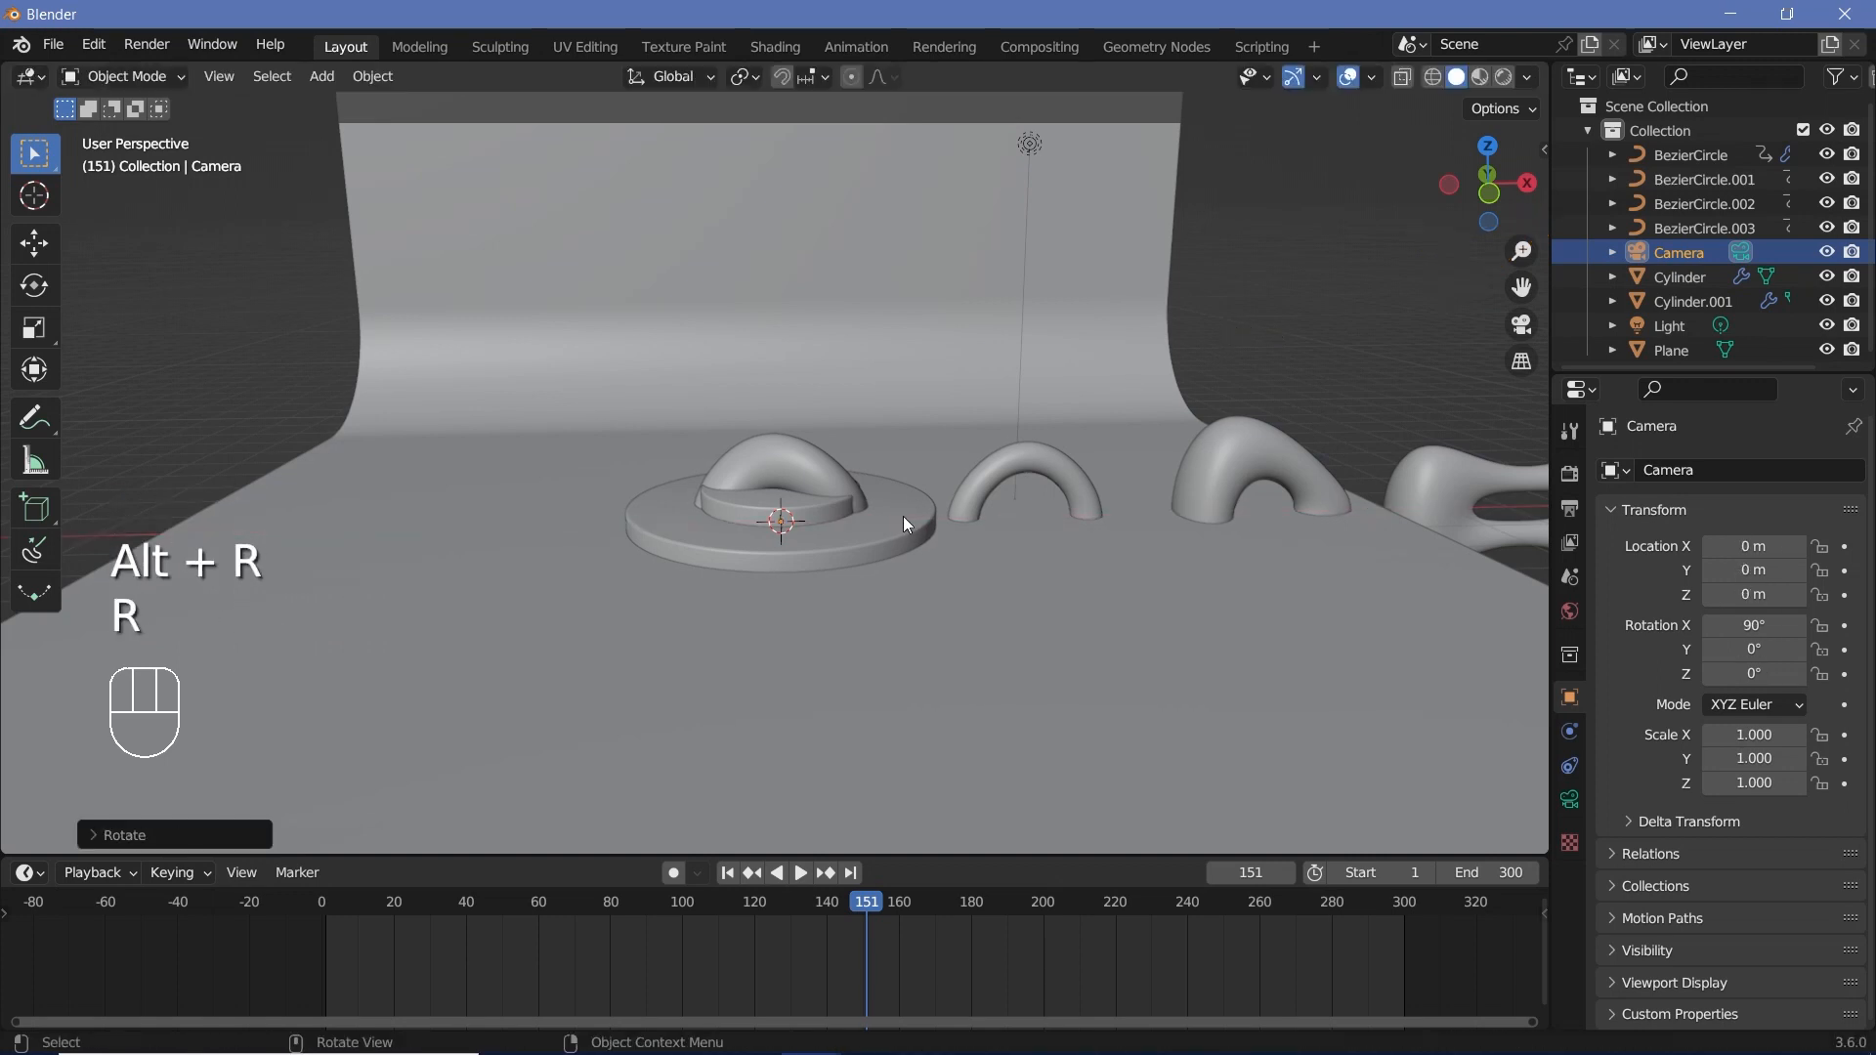
# - Raise the camera about 1.16 m along Z and move it back about 7.7 m along negative Y
pyautogui.press('g')
pyautogui.press('z')
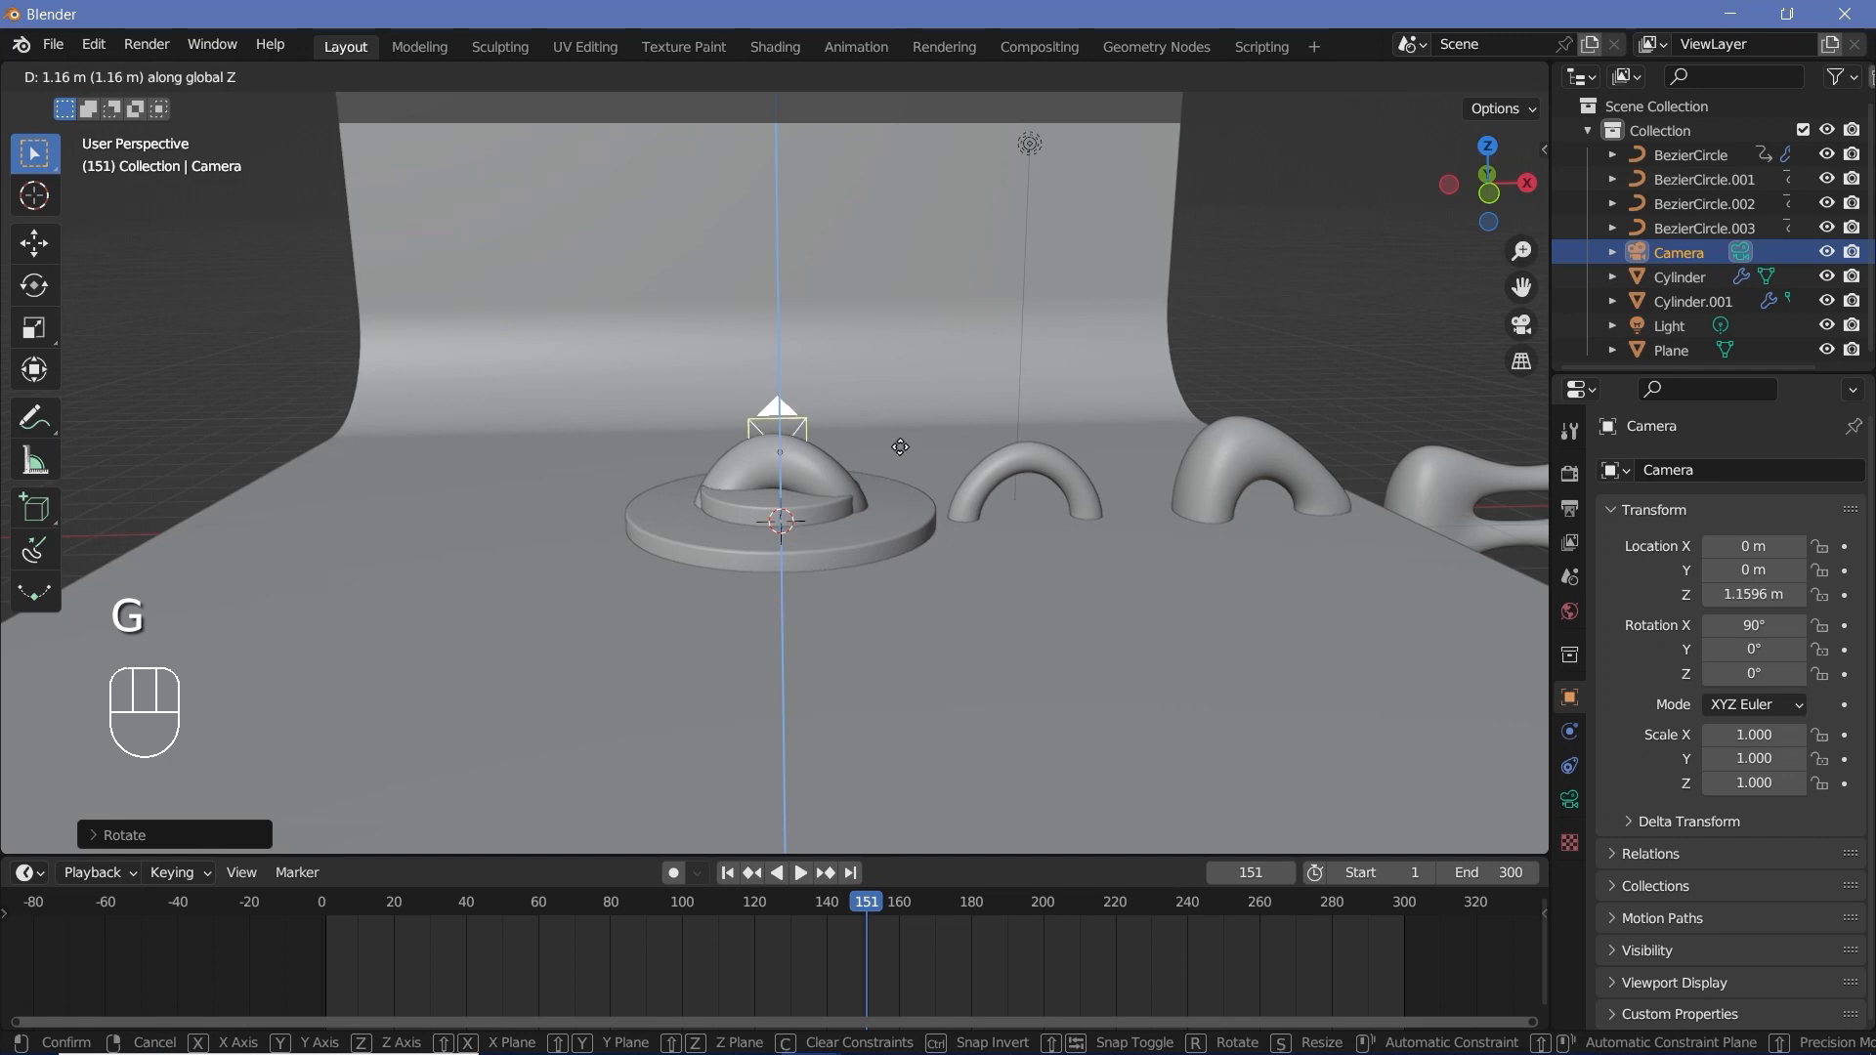
pyautogui.click(900, 448)
pyautogui.press('g')
pyautogui.press('y')
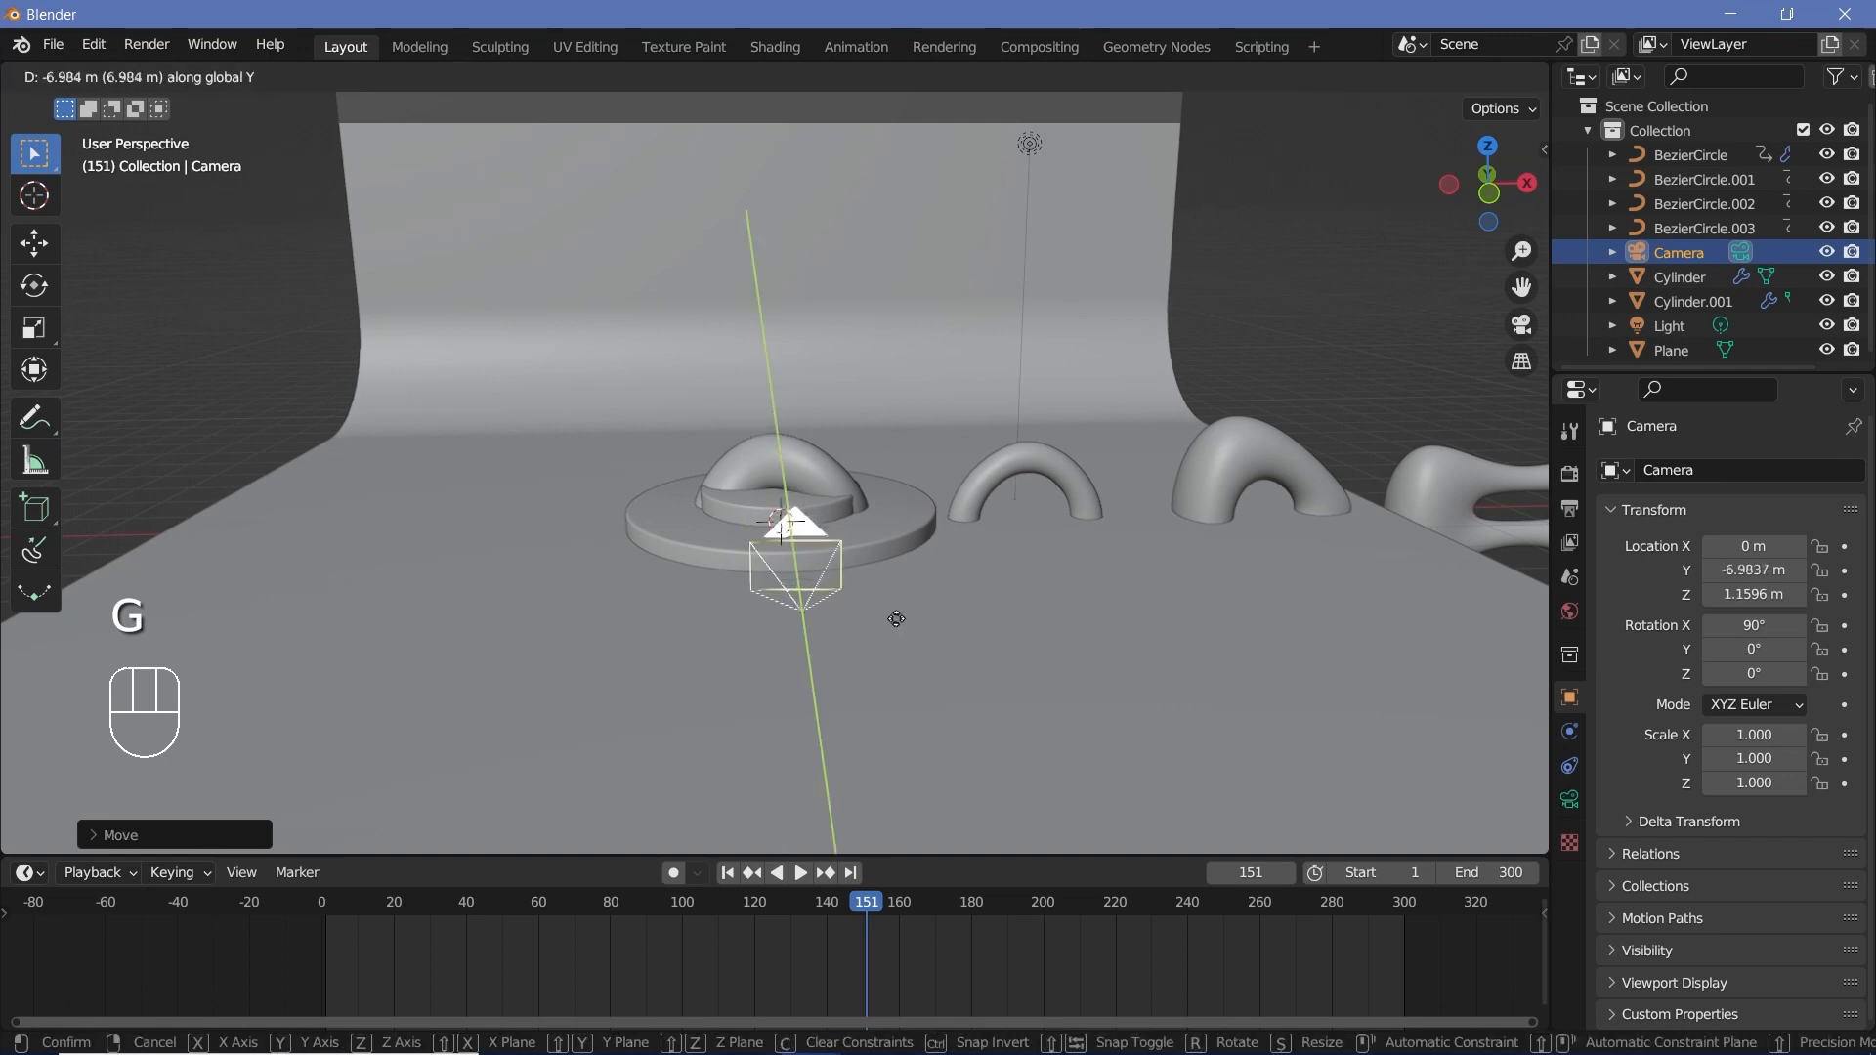
pyautogui.click(898, 647)
# - Look through the camera and pull it further back along Y until the whole pedestal fits in the frame
pyautogui.press('KP_0')
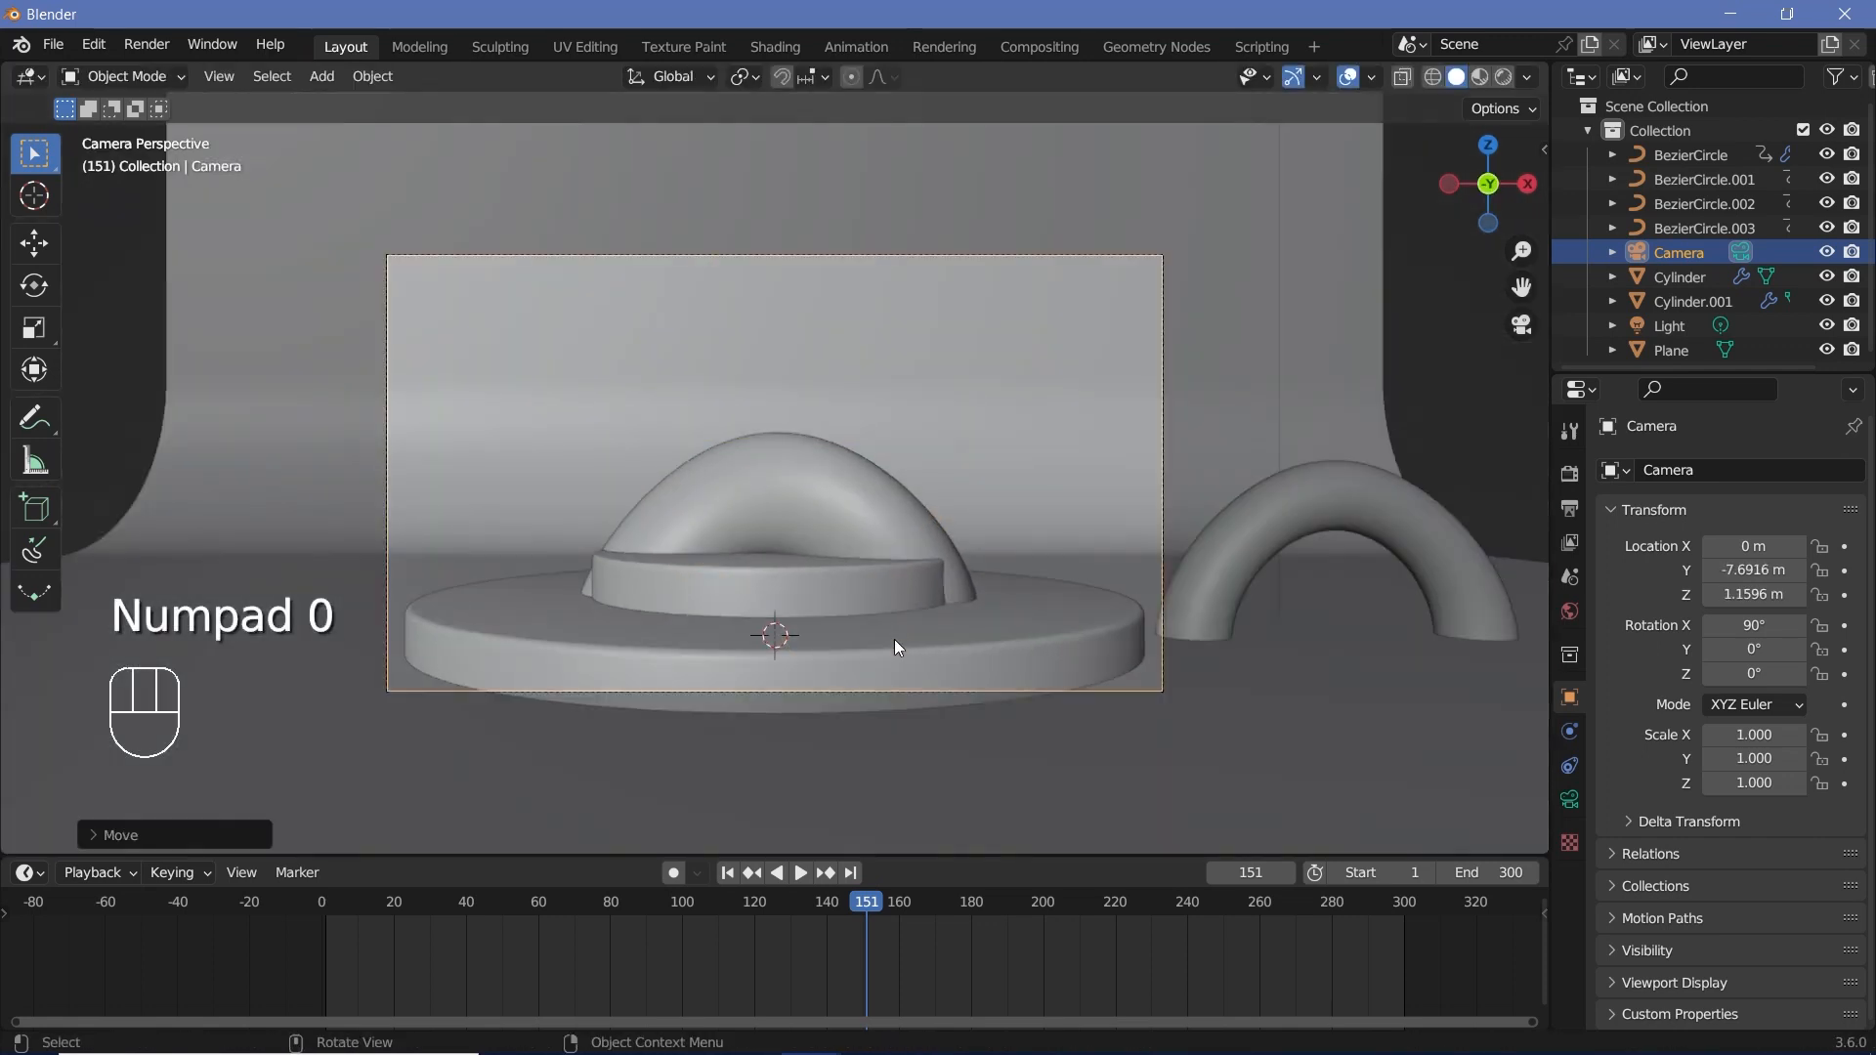
pyautogui.press('g')
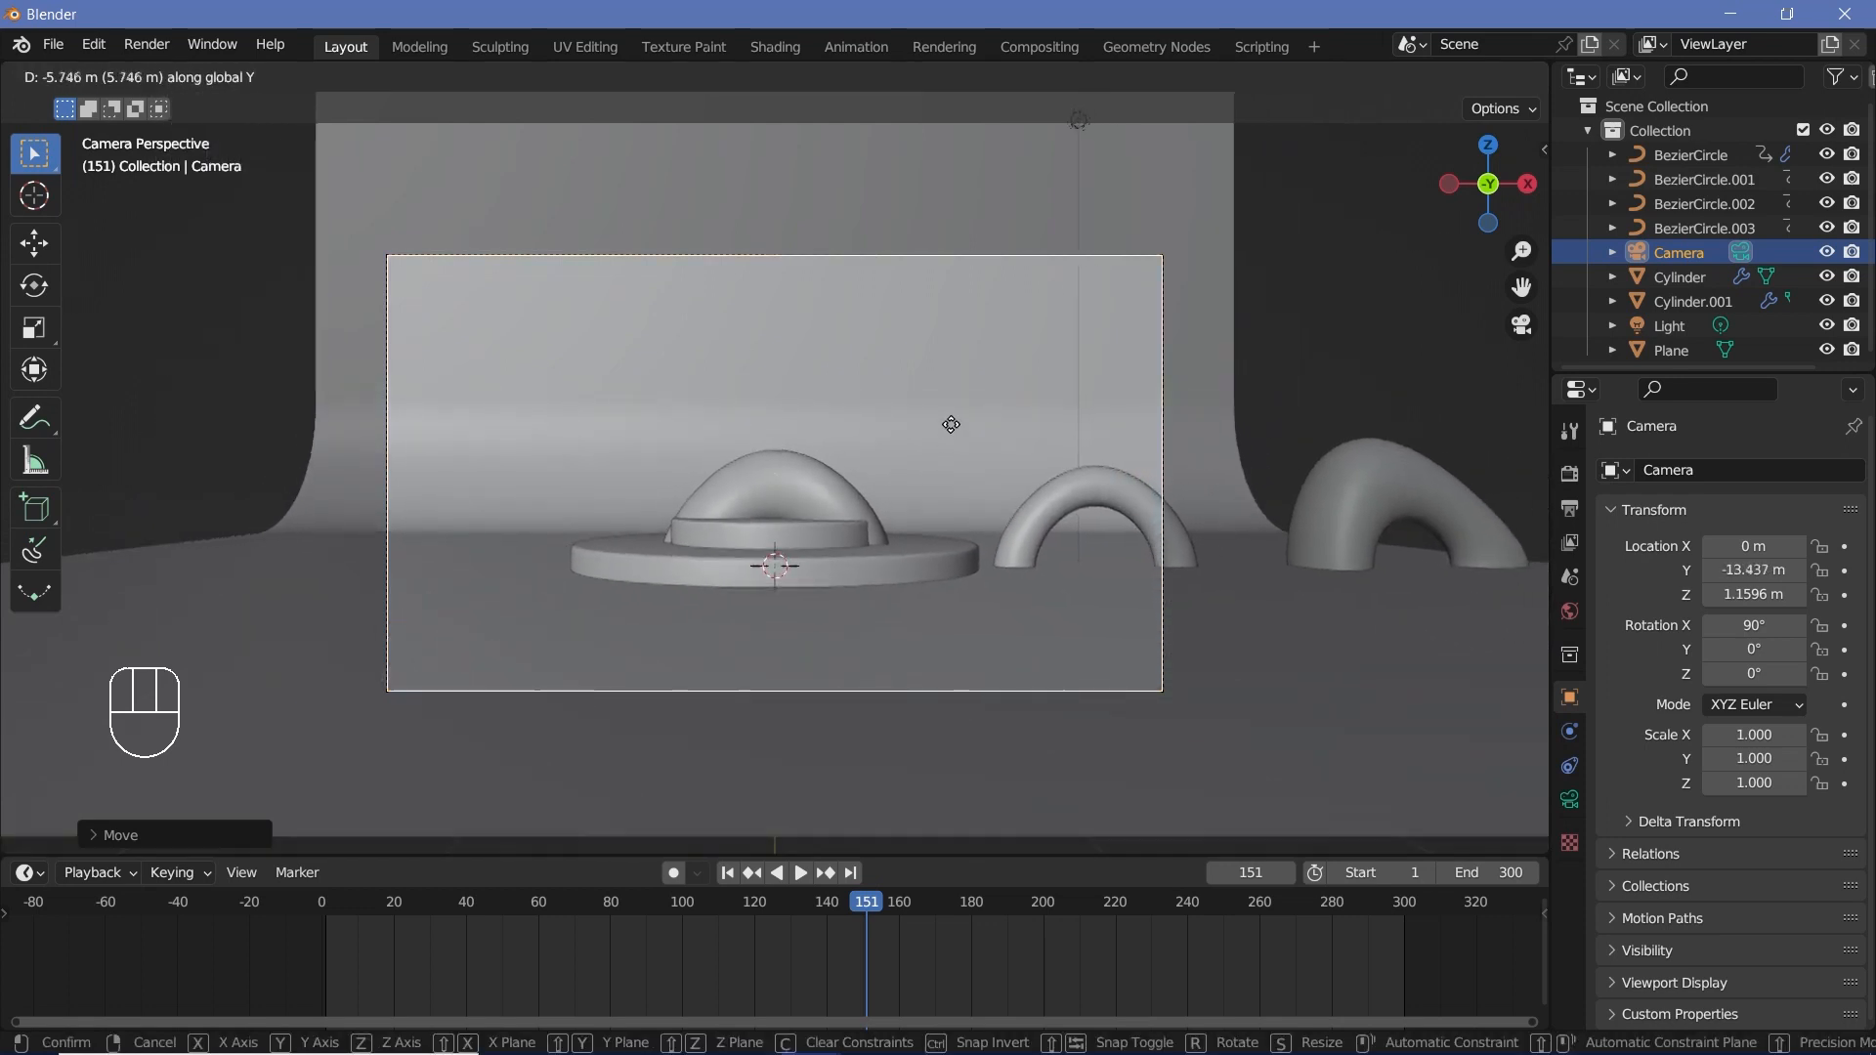
pyautogui.click(974, 492)
# - Move the Twist ring to the upper left of the camera frame and scale it down to less than half size
pyautogui.click(725, 457)
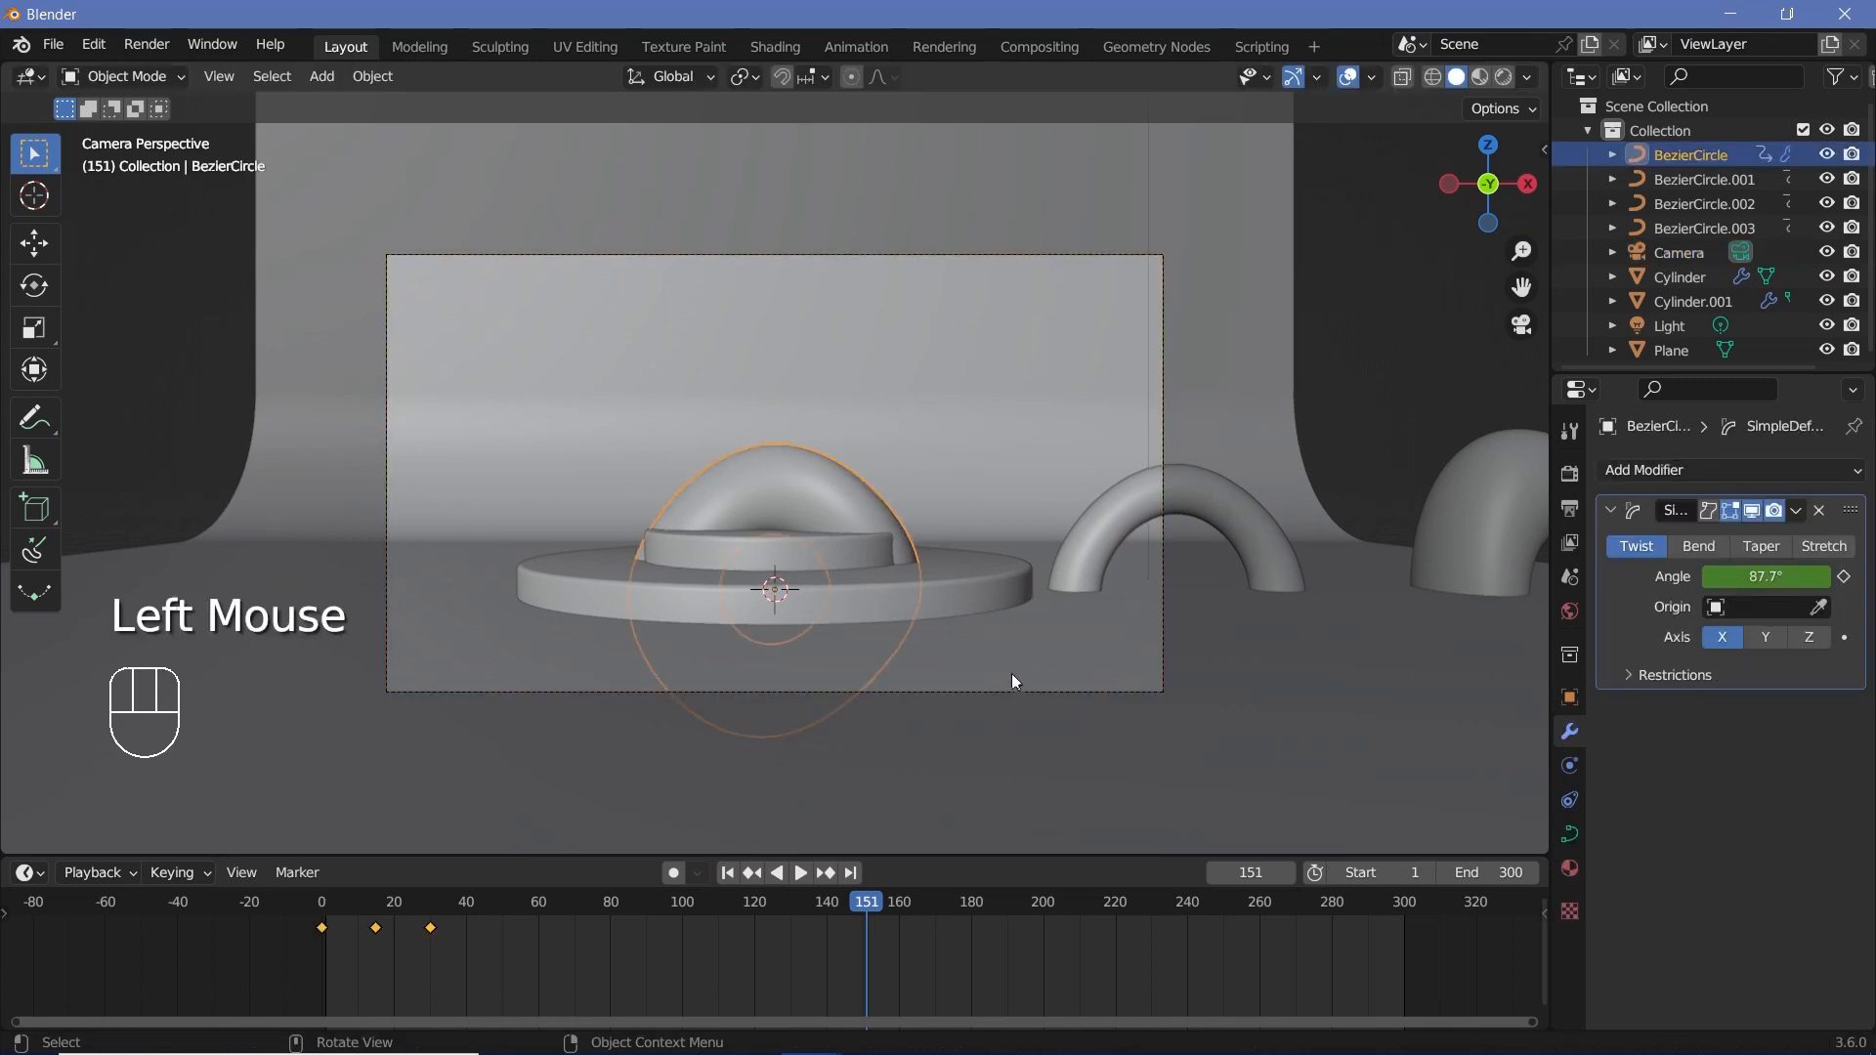
pyautogui.press('g')
pyautogui.press('s')
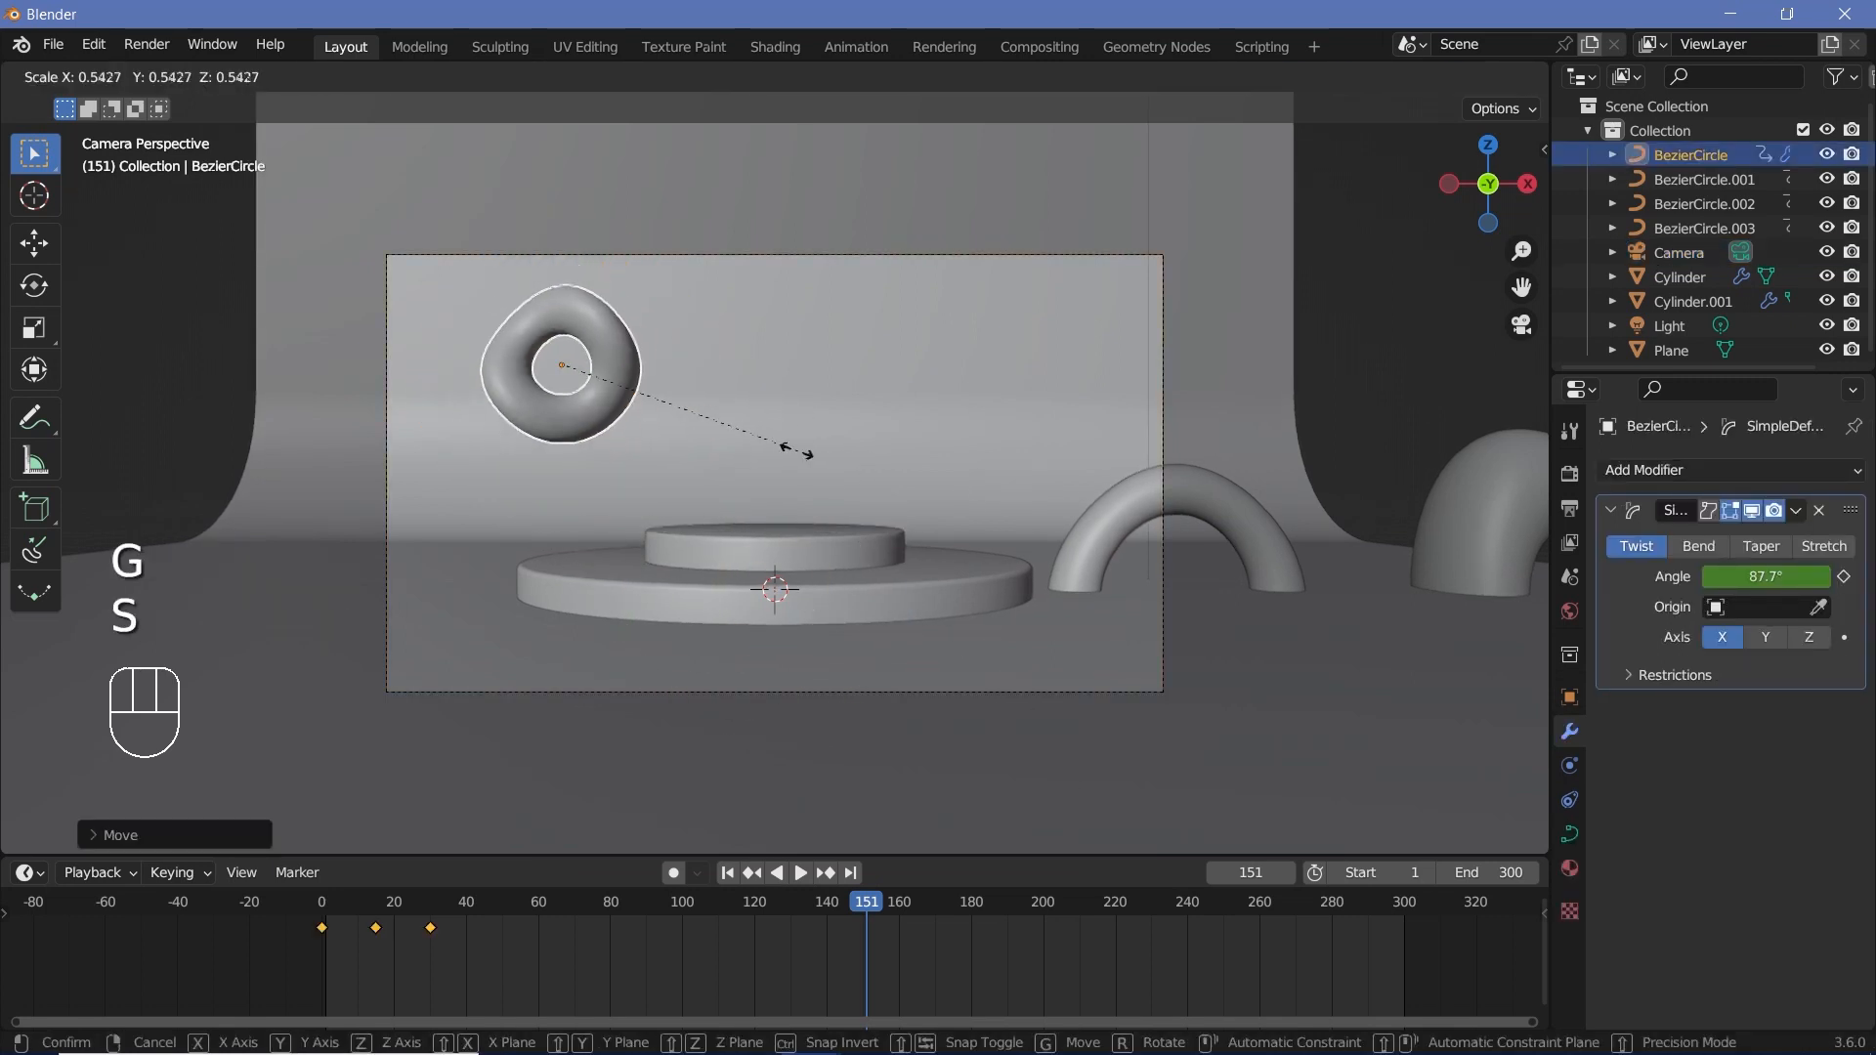
pyautogui.click(748, 432)
# - Move the Bend ring to the upper right of the camera frame, scale it to about half, and tilt it with trackball rotation
pyautogui.click(1126, 547)
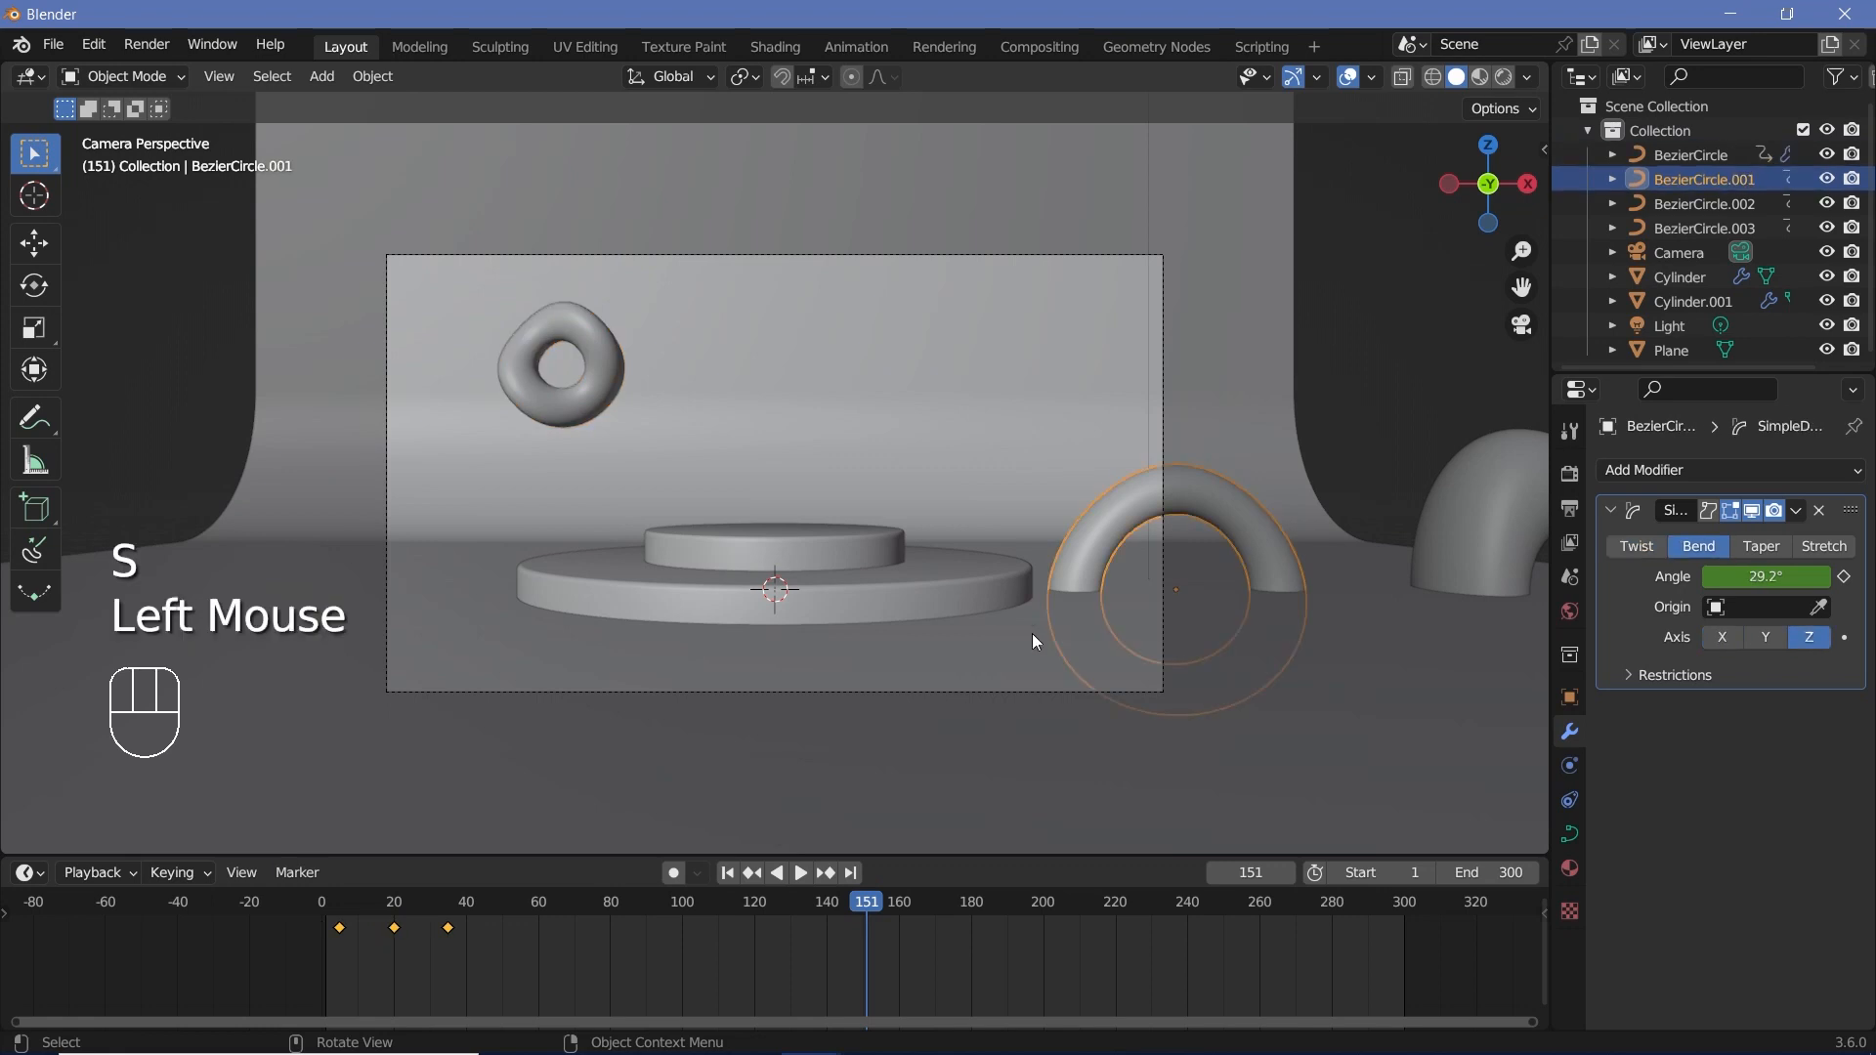
pyautogui.press('g')
pyautogui.click(885, 437)
pyautogui.press('s')
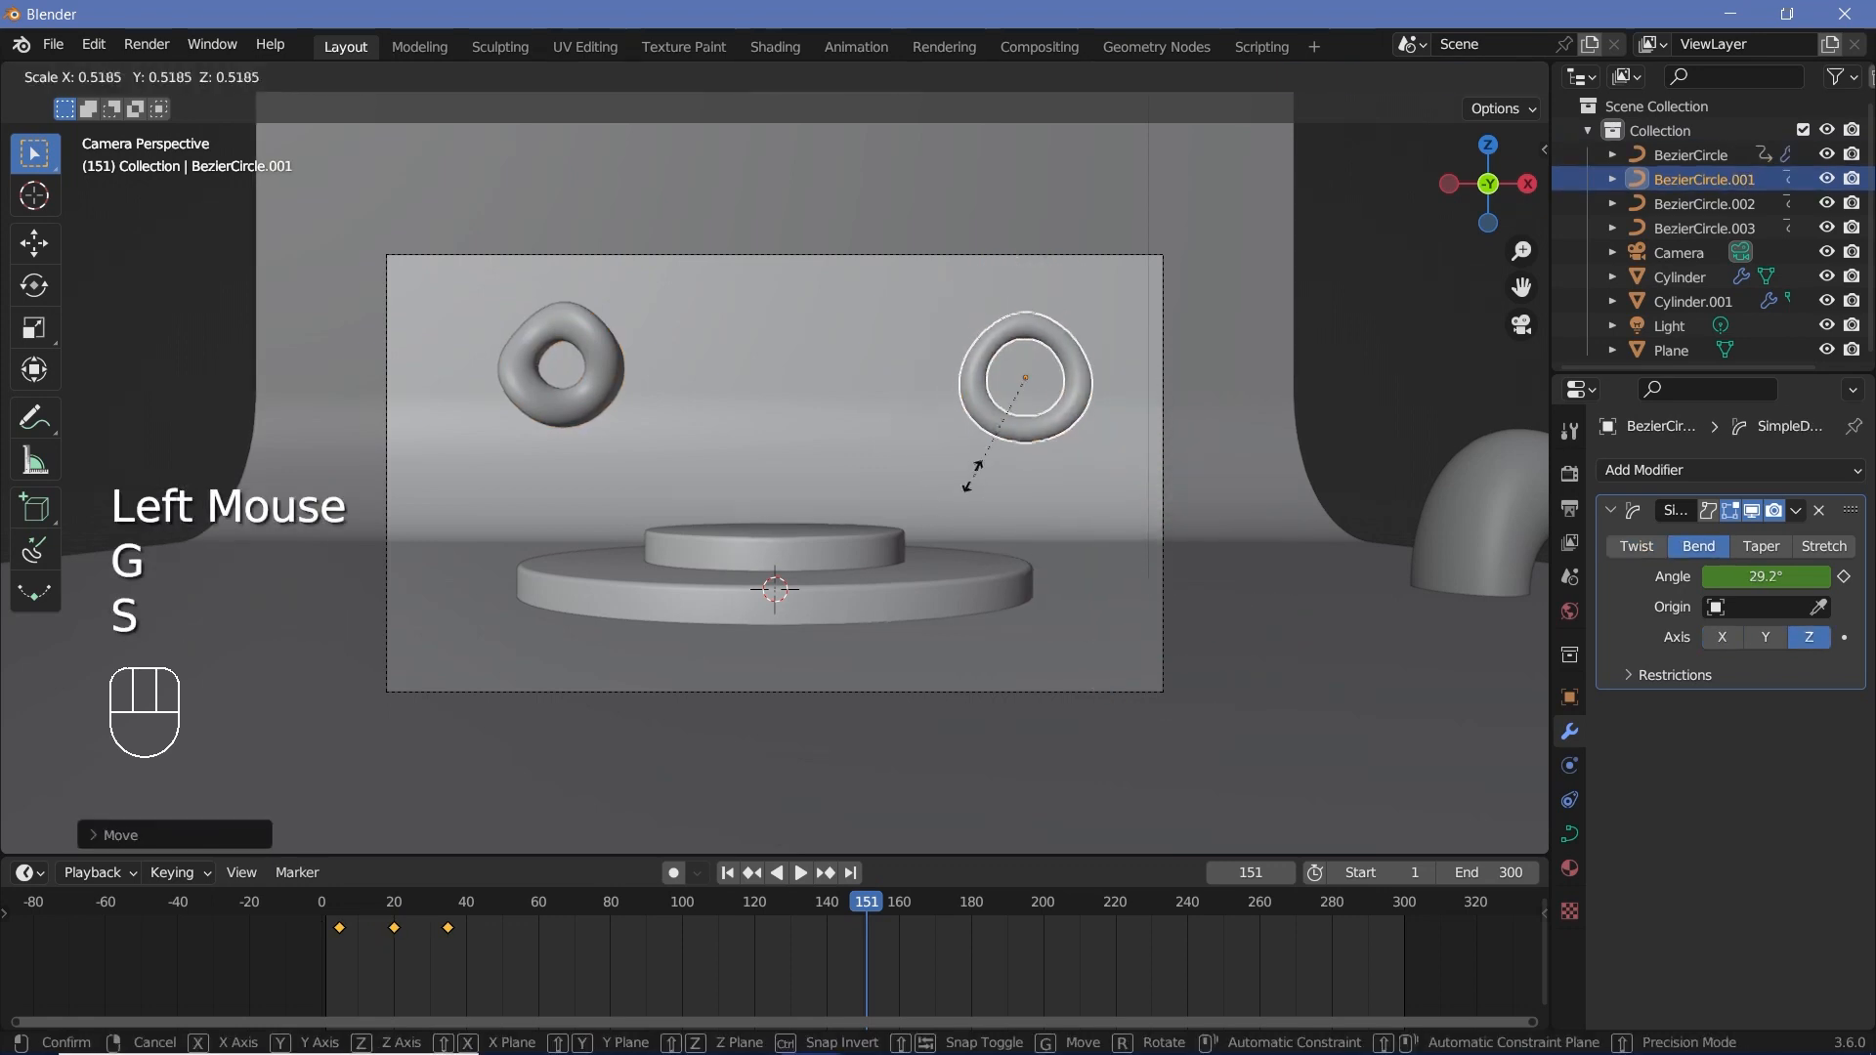
pyautogui.click(972, 469)
pyautogui.press('r')
pyautogui.press('r')
pyautogui.click(1052, 499)
# - Bring the Taper ring into the left side of the camera frame, tilt it with trackball rotation, and shrink it below the Twist ring's size
pyautogui.scroll(-2, 1052, 498)
pyautogui.click(1165, 483)
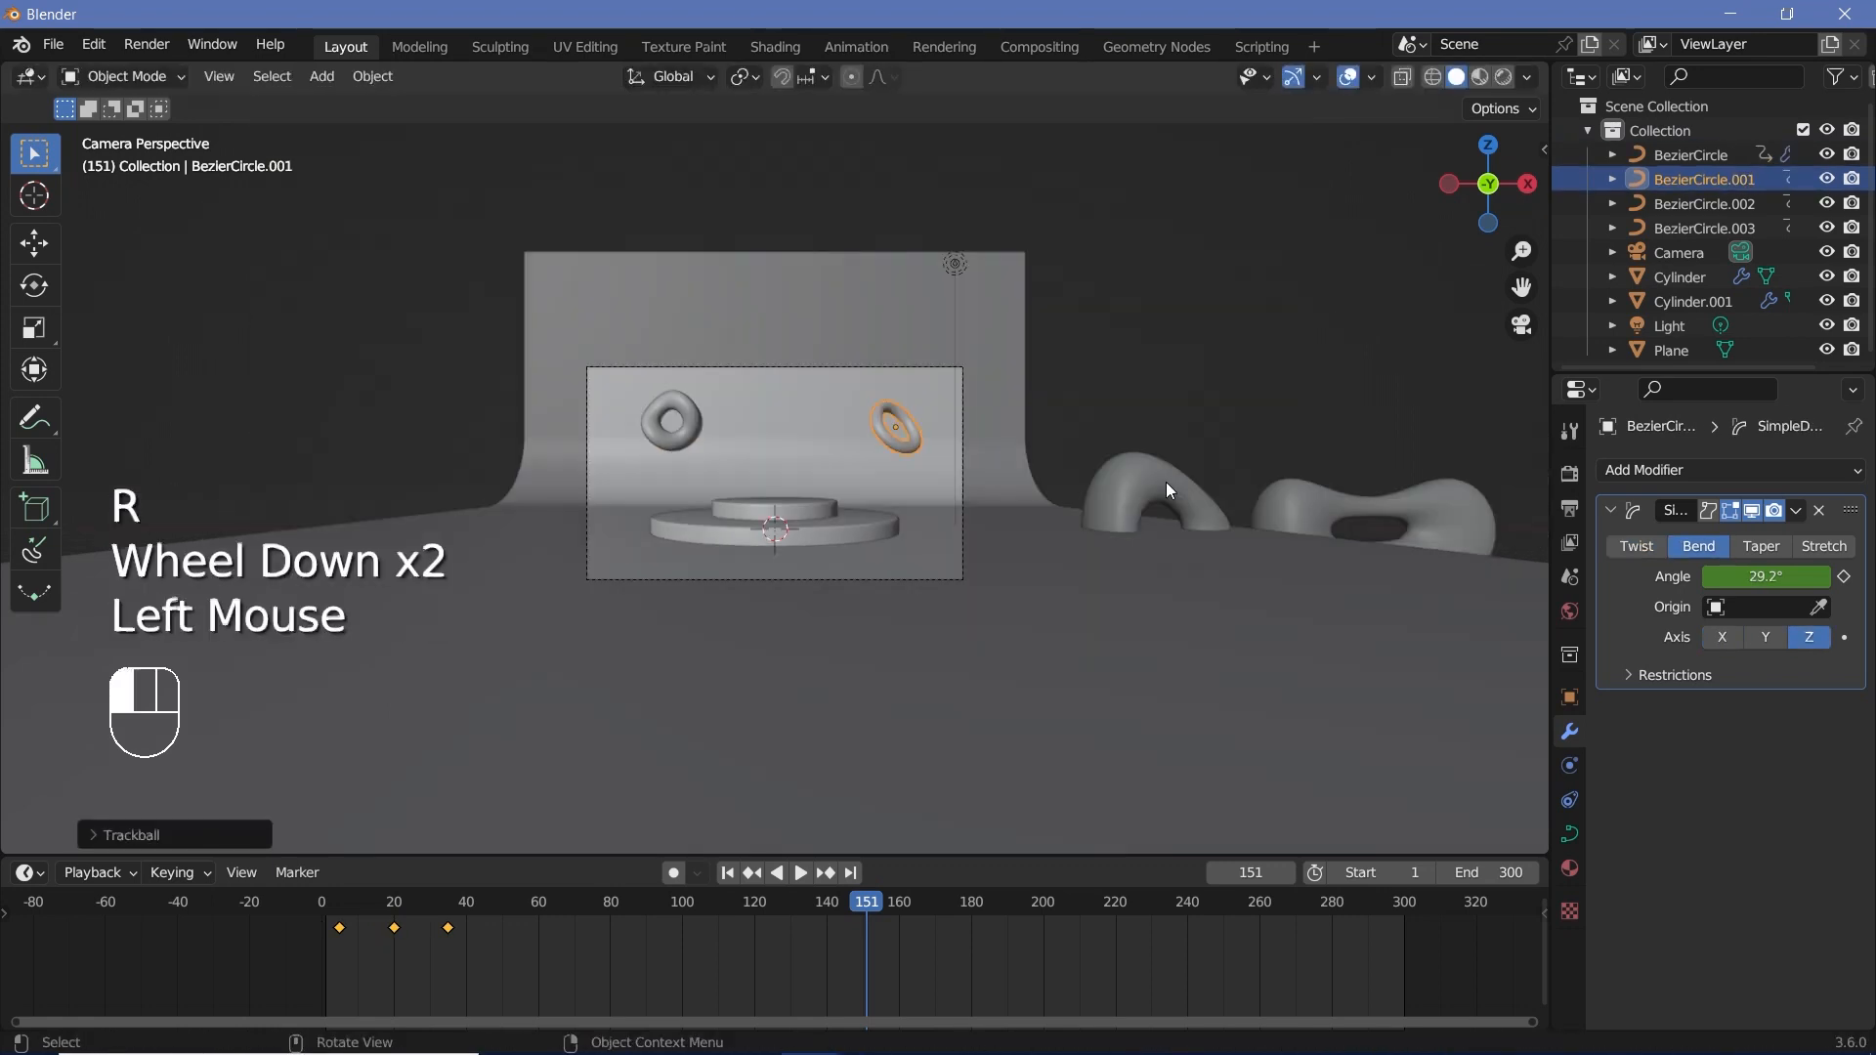
pyautogui.press('g')
pyautogui.click(671, 559)
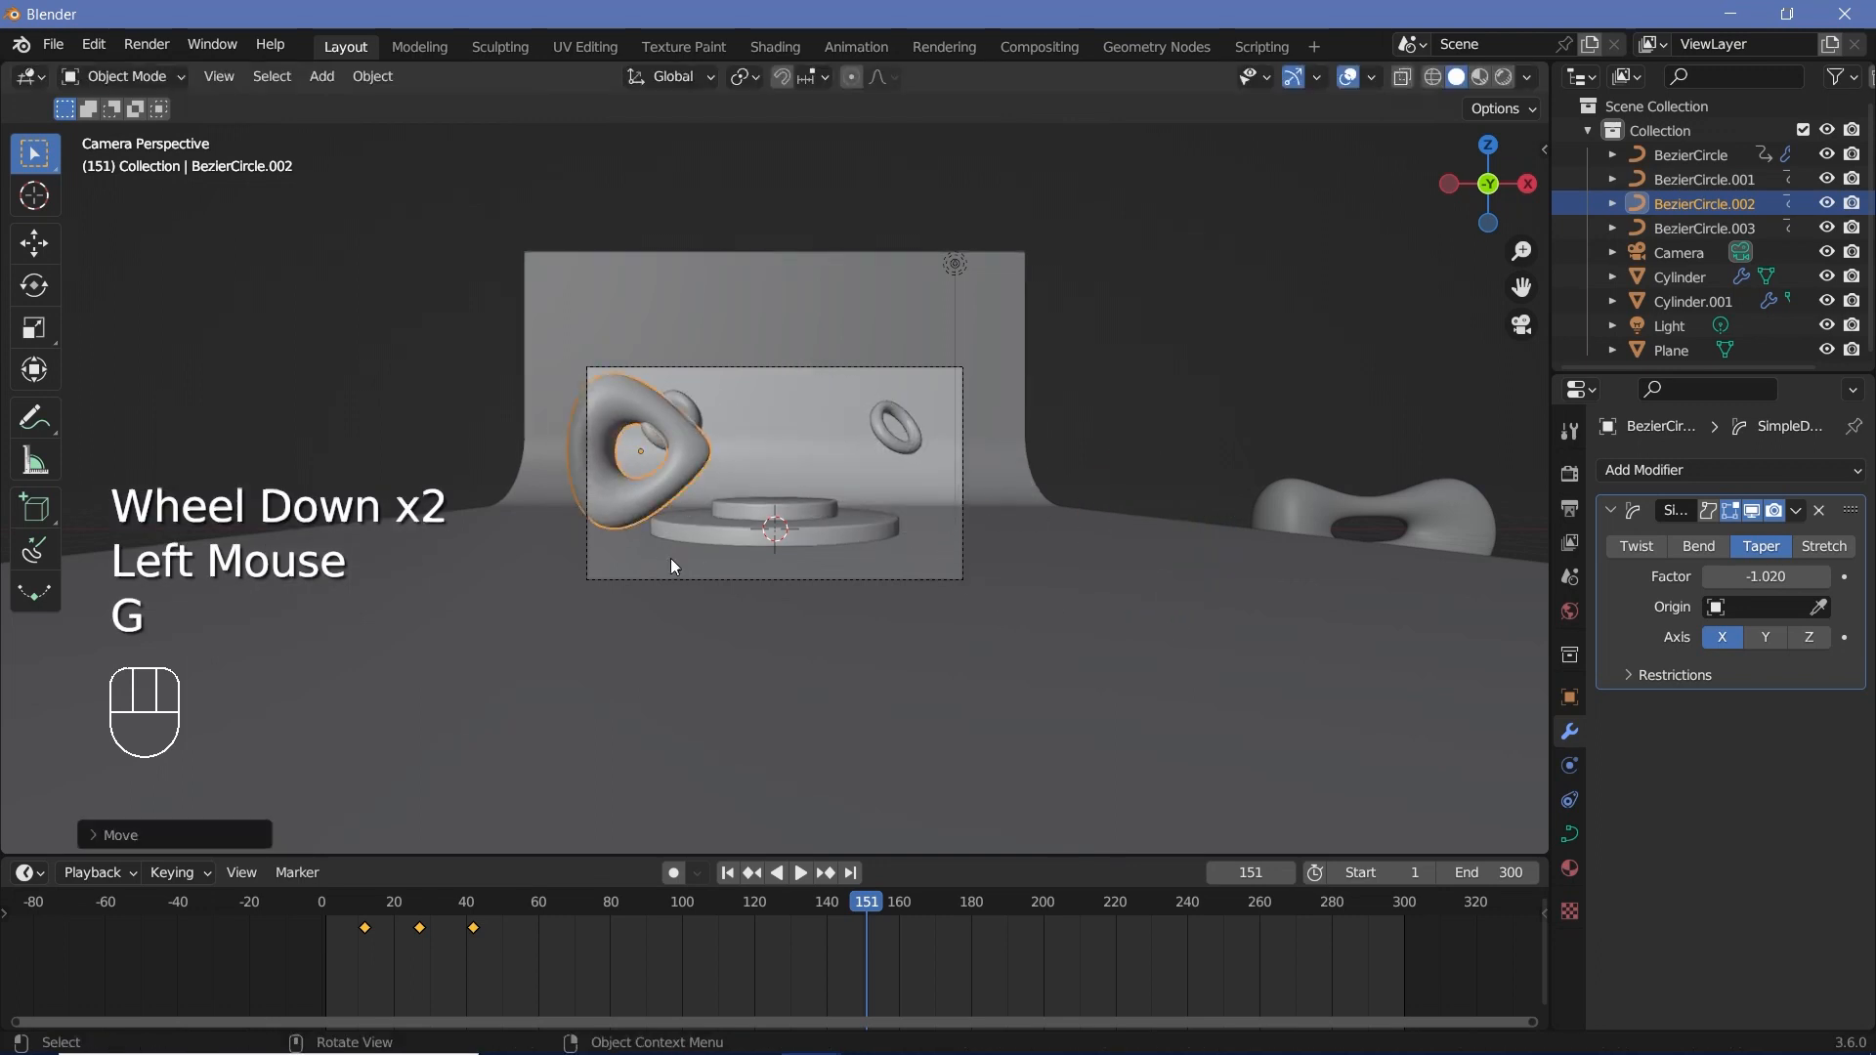
pyautogui.press('r')
pyautogui.press('r')
pyautogui.click(684, 547)
pyautogui.press('s')
pyautogui.click(723, 521)
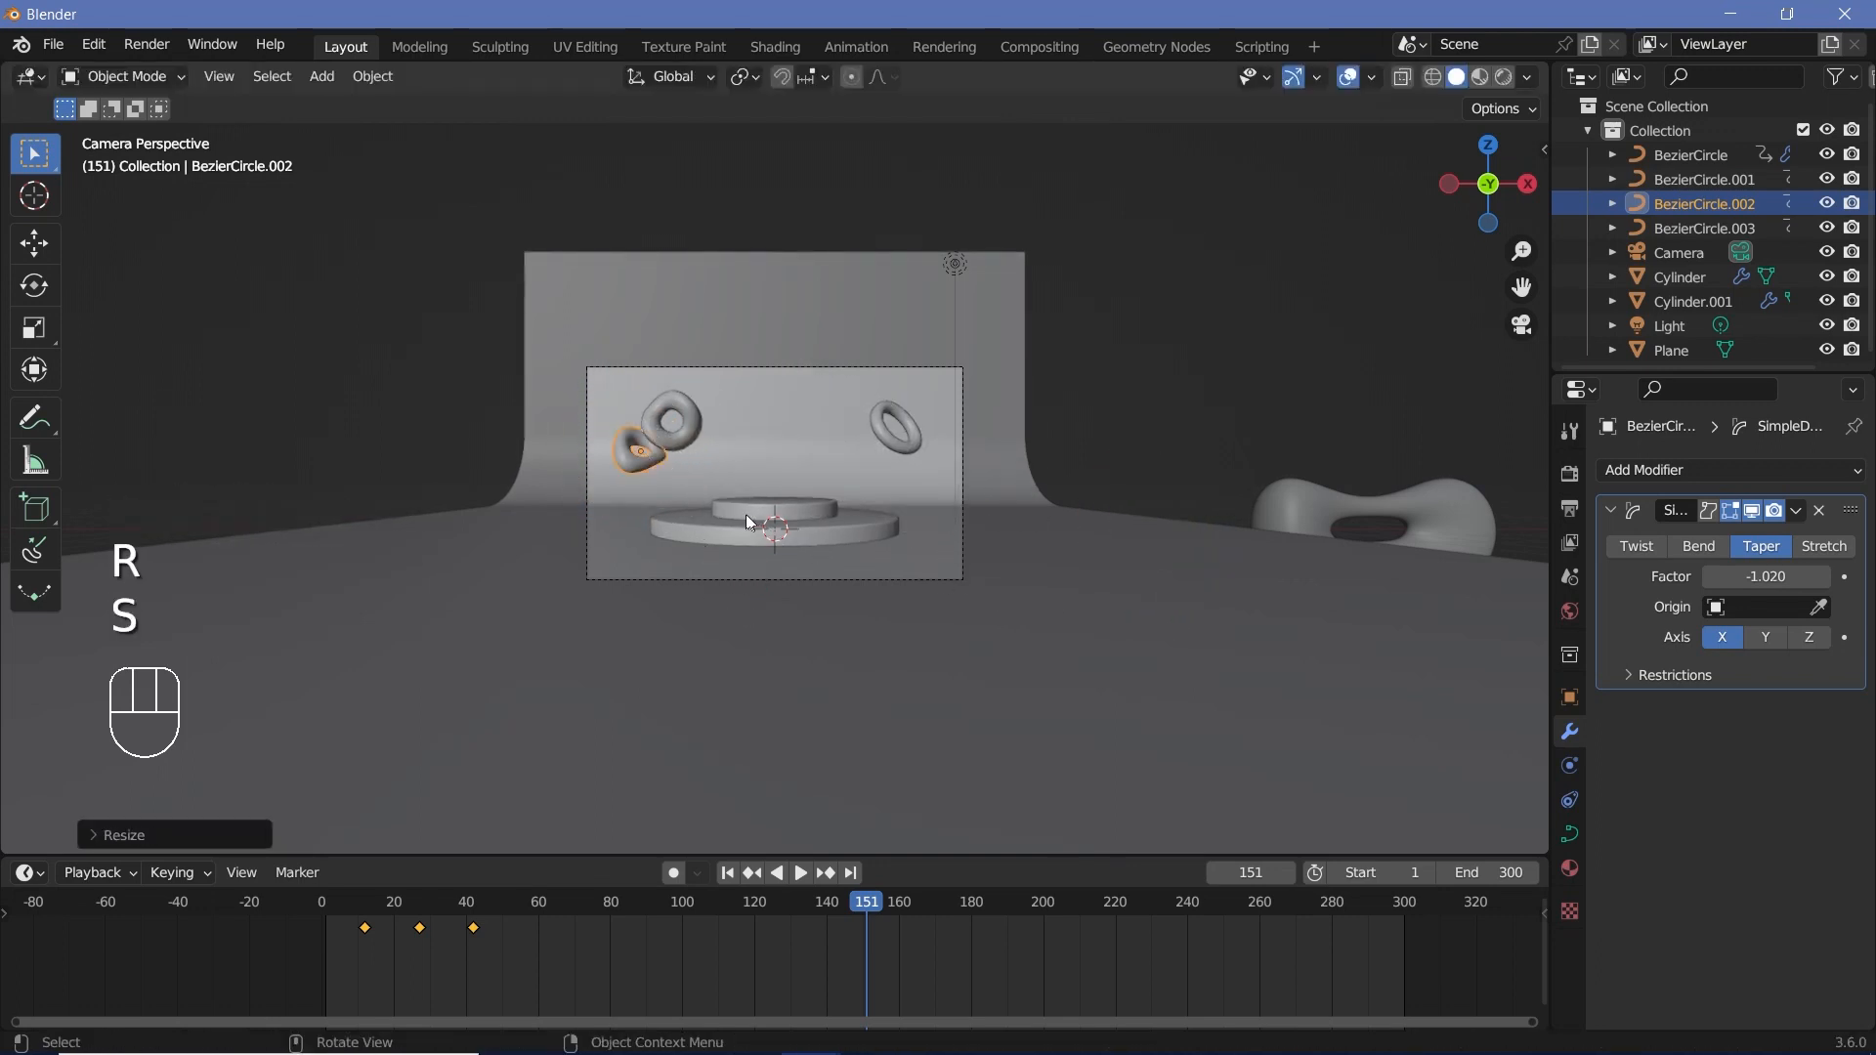
# - Tilt the Taper ring again with trackball rotation and move it lower, beneath the Twist ring
pyautogui.press('r')
pyautogui.press('r')
pyautogui.click(651, 520)
pyautogui.press('g')
pyautogui.click(647, 547)
# - Duplicate the Stretch ring into the camera frame beside the Bend ring and scale the copy down to match the other small rings
pyautogui.click(1448, 553)
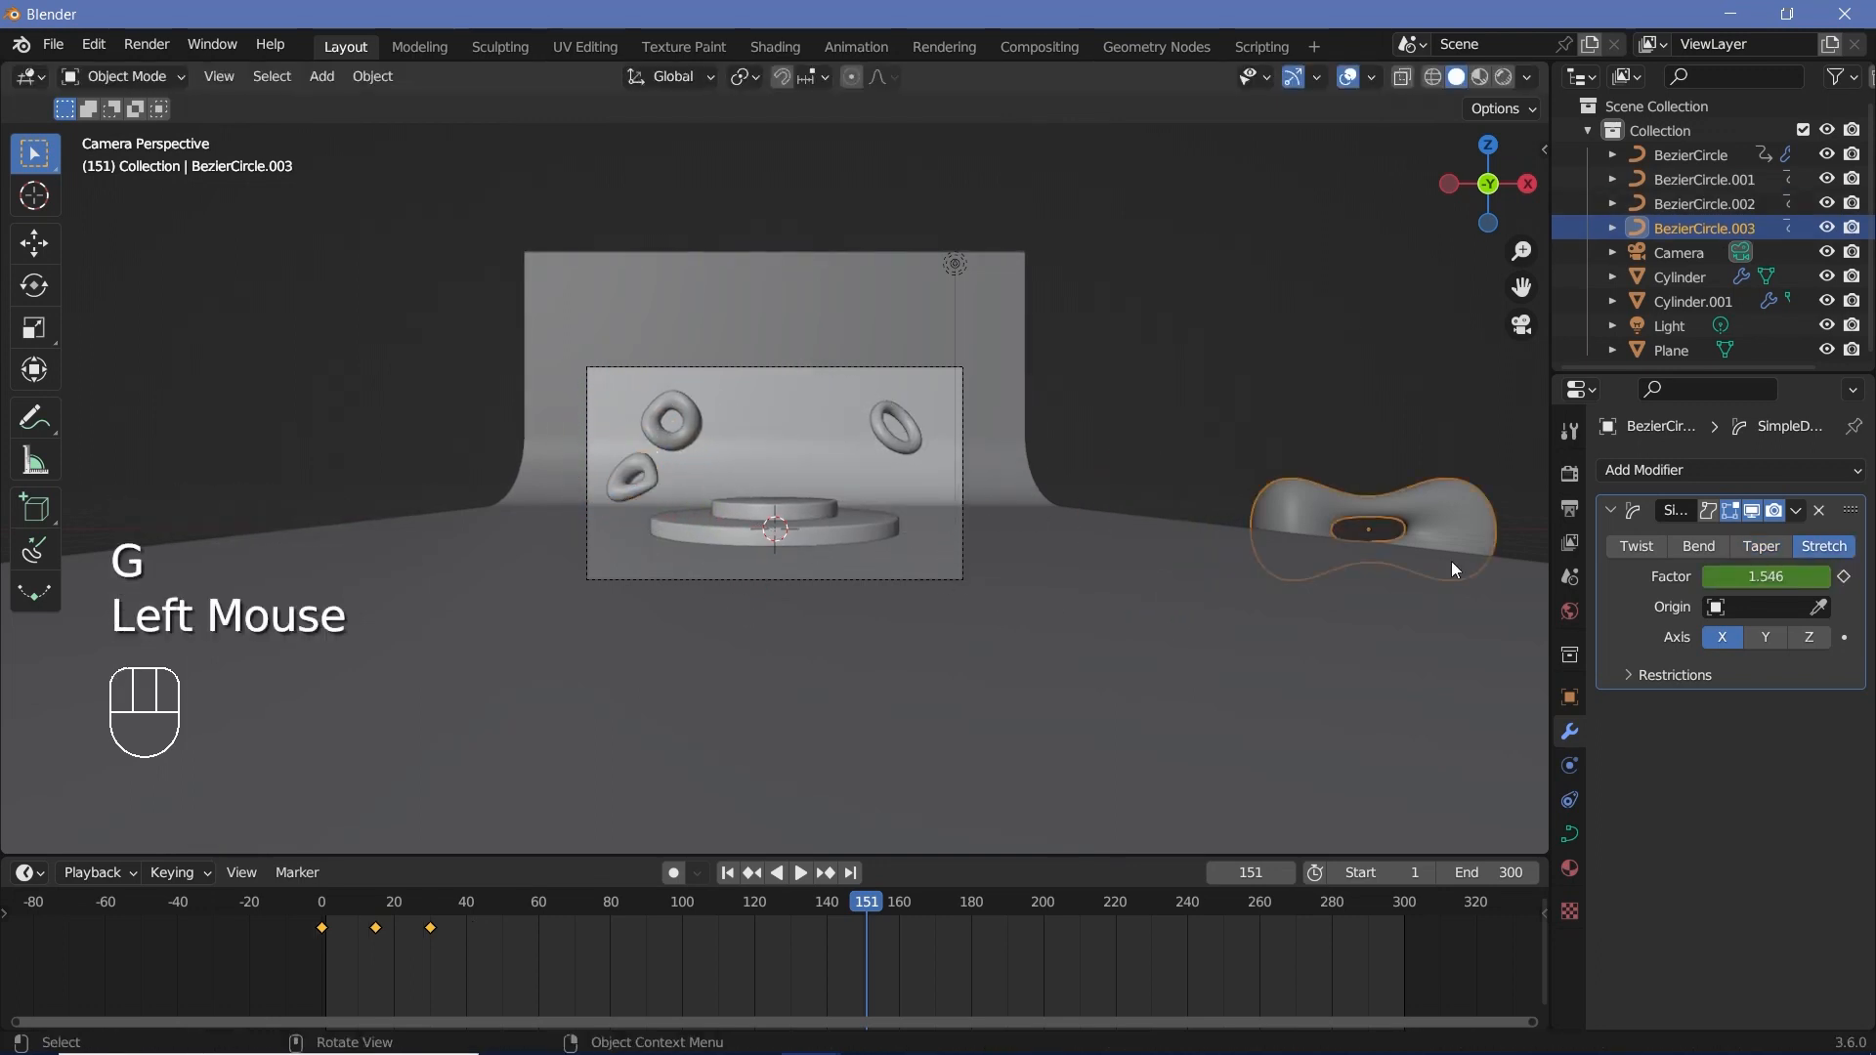
pyautogui.hotkey('shift', 'd')
pyautogui.press('s')
pyautogui.click(871, 503)
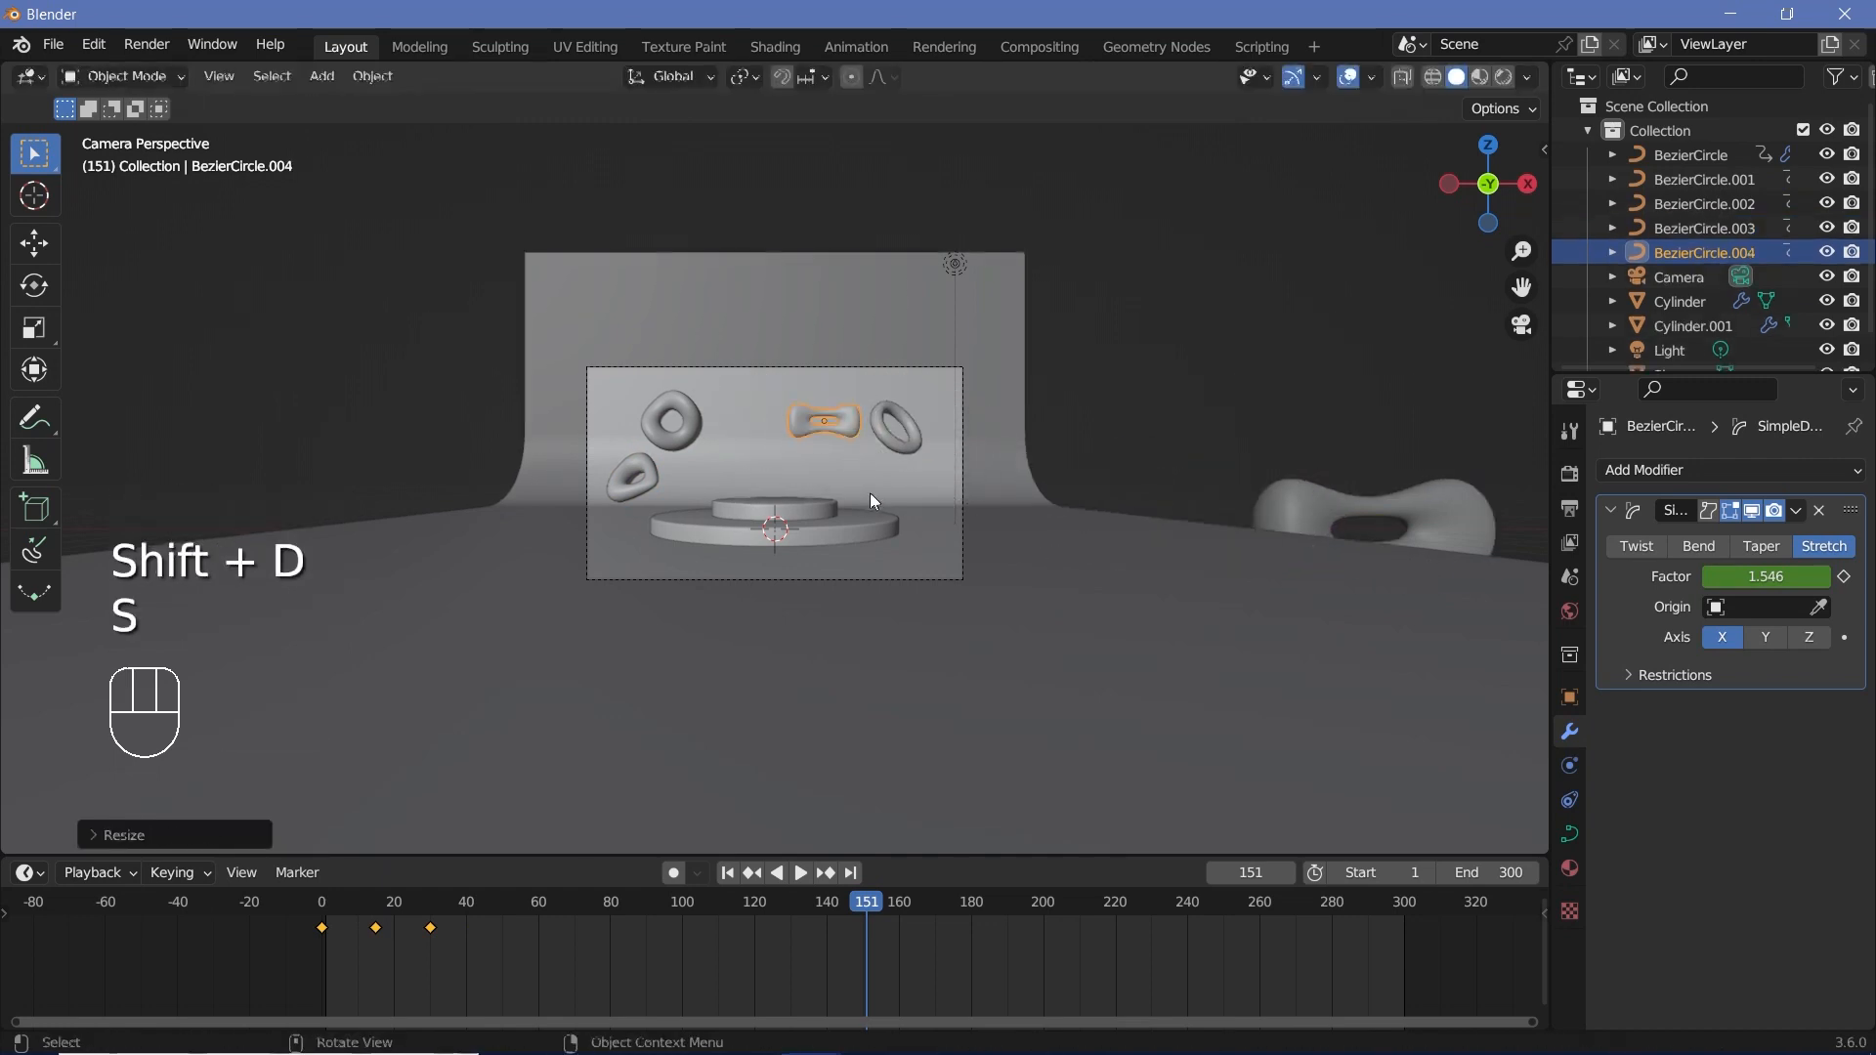
# - Rotate the small Stretch ring to a diagonal, reposition it to the upper left of the Bend ring, and scale it slightly smaller
pyautogui.press('r')
pyautogui.click(1026, 474)
pyautogui.press('g')
pyautogui.click(992, 515)
pyautogui.press('s')
pyautogui.click(973, 497)
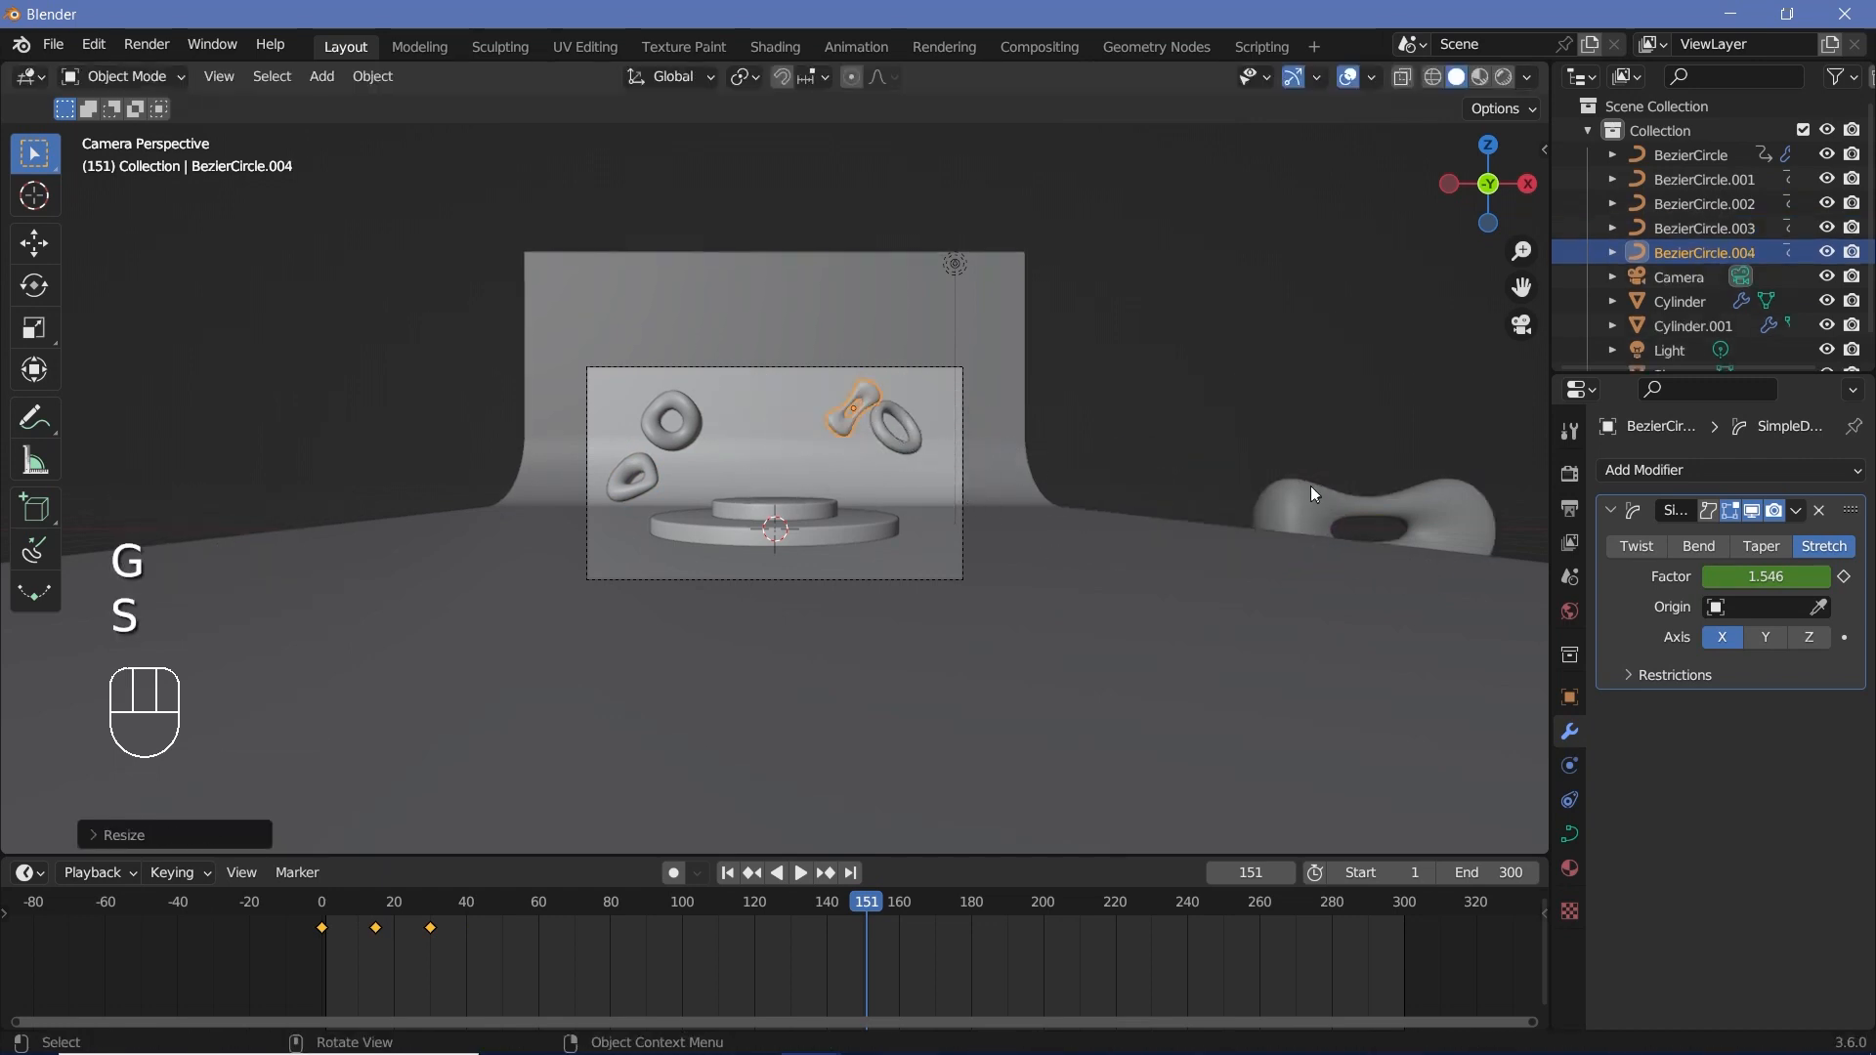
# - Bring the large Stretch ring into the camera frame at small size, rotate it slightly, and position it beneath the Bend ring
pyautogui.click(1314, 494)
pyautogui.press('g')
pyautogui.press('s')
pyautogui.scroll(3, 913, 514)
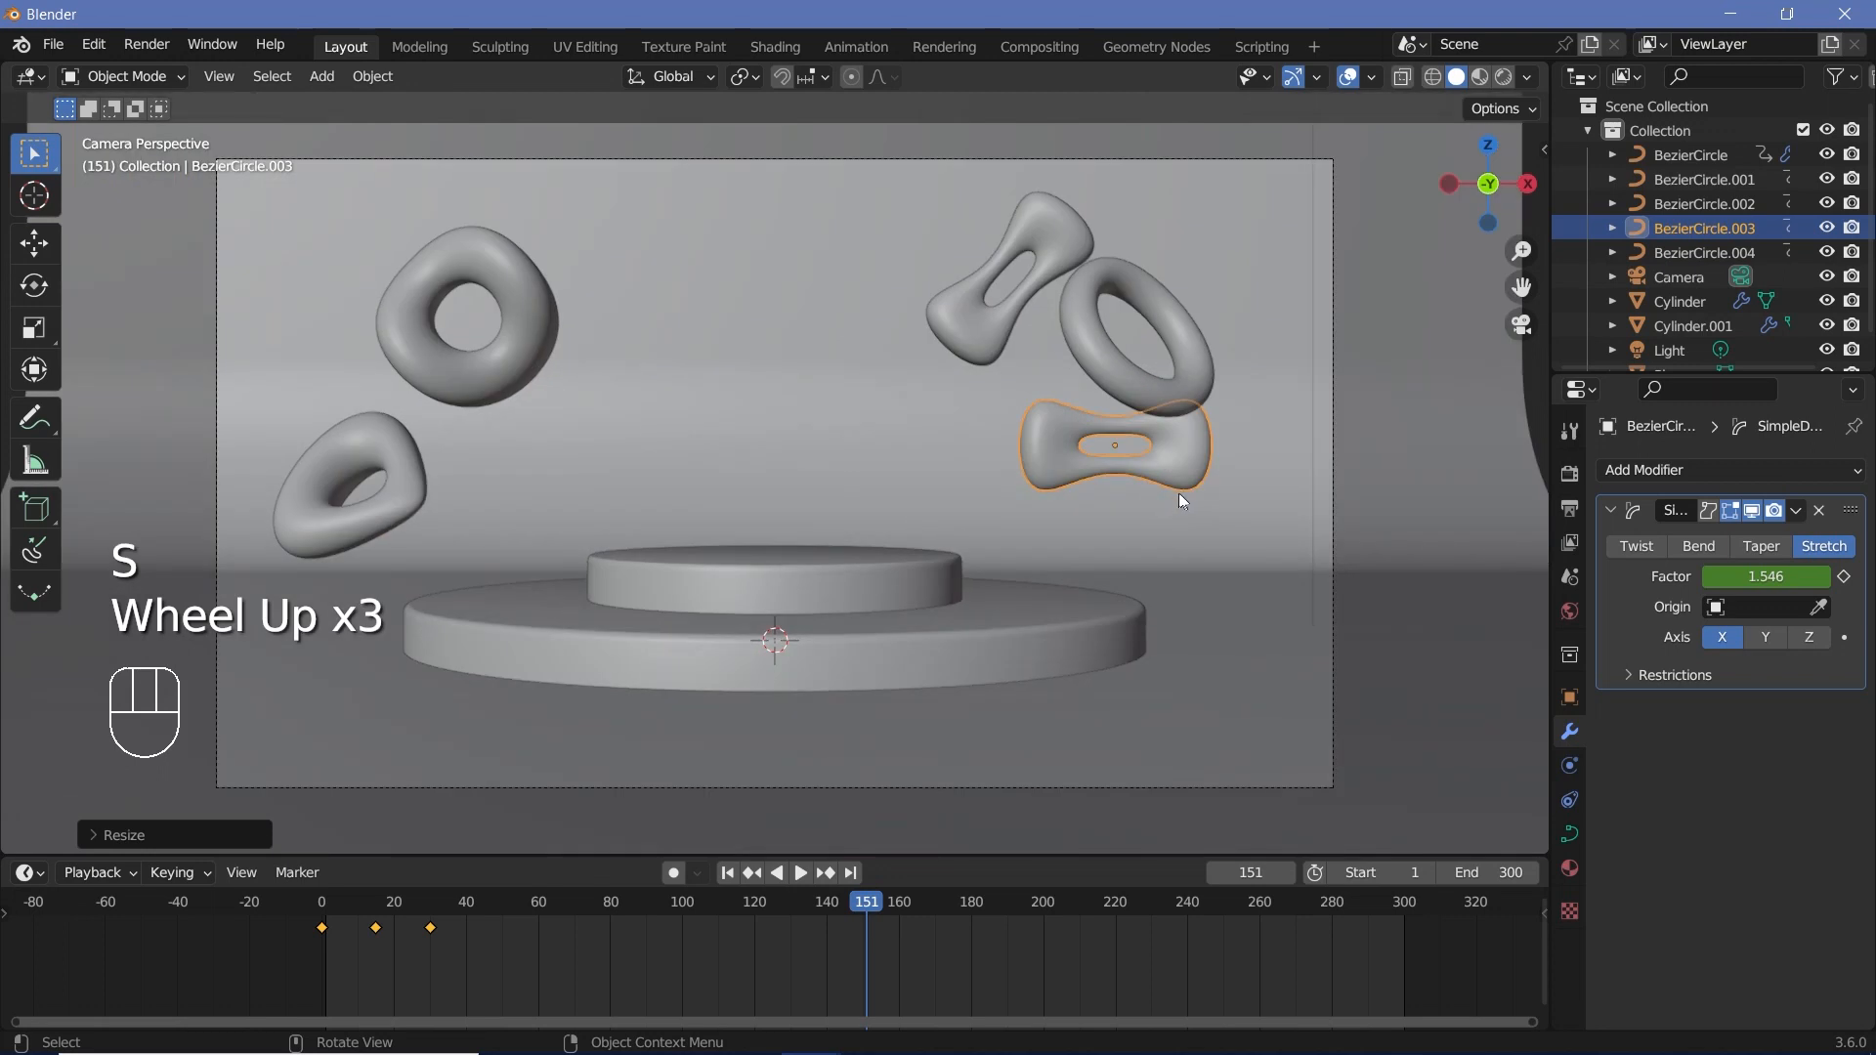
pyautogui.press('r')
pyautogui.click(1238, 531)
pyautogui.press('g')
pyautogui.click(1255, 554)
# - Duplicate the Twist ring to the upper left of the camera frame, scale the copy down, and tilt it with trackball rotation
pyautogui.click(522, 364)
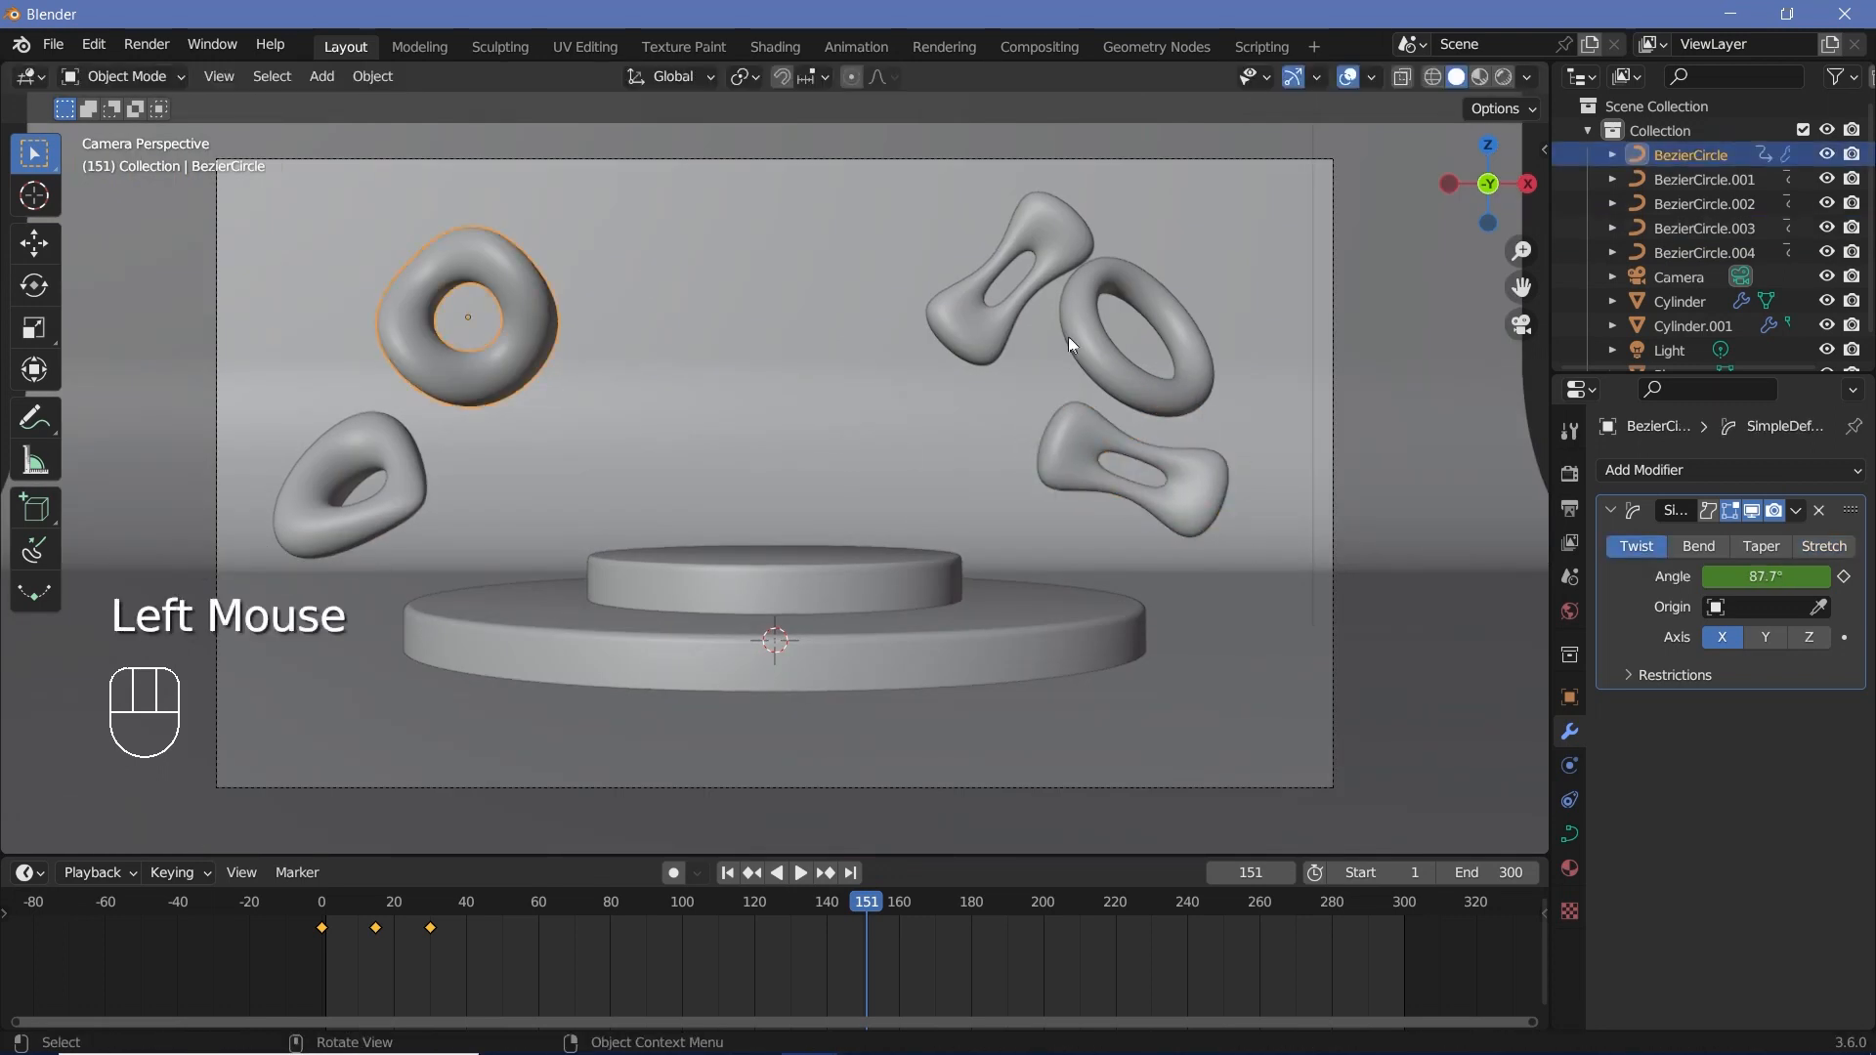
pyautogui.hotkey('shift', 'd')
pyautogui.click(737, 360)
pyautogui.press('s')
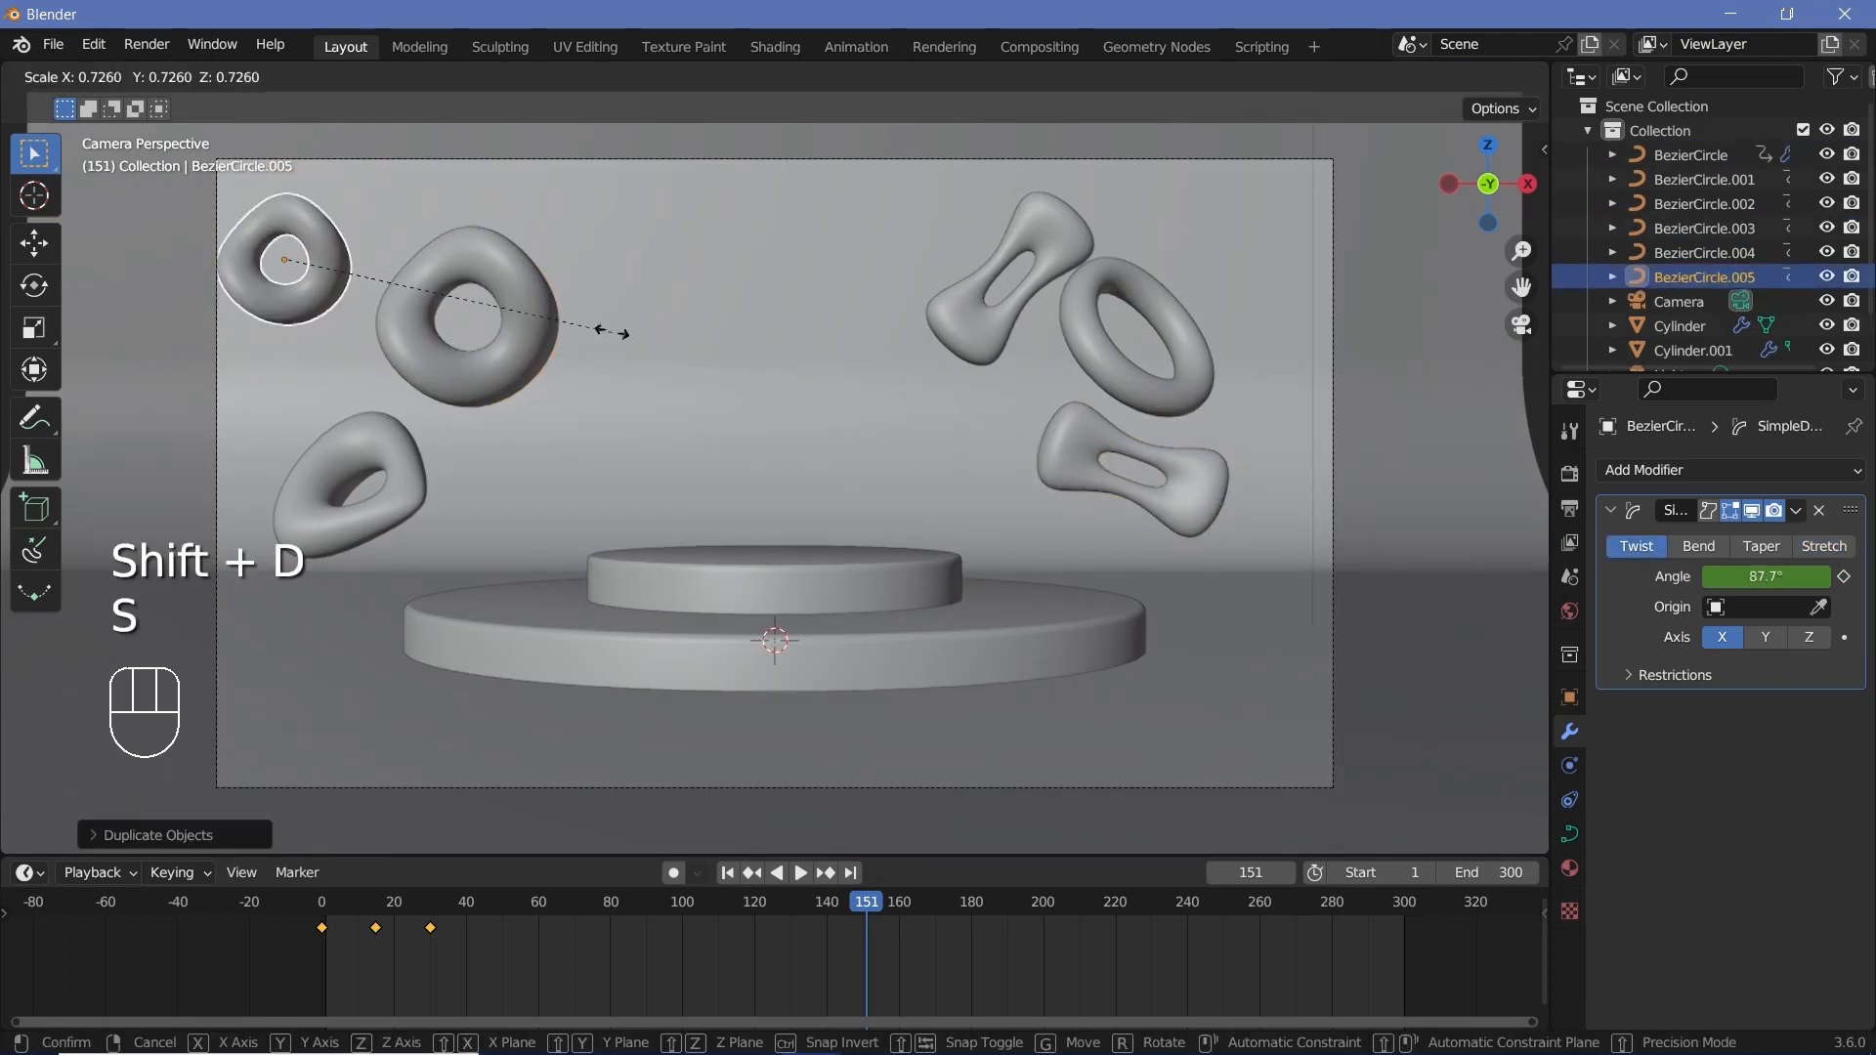
pyautogui.click(541, 309)
pyautogui.press('r')
pyautogui.press('r')
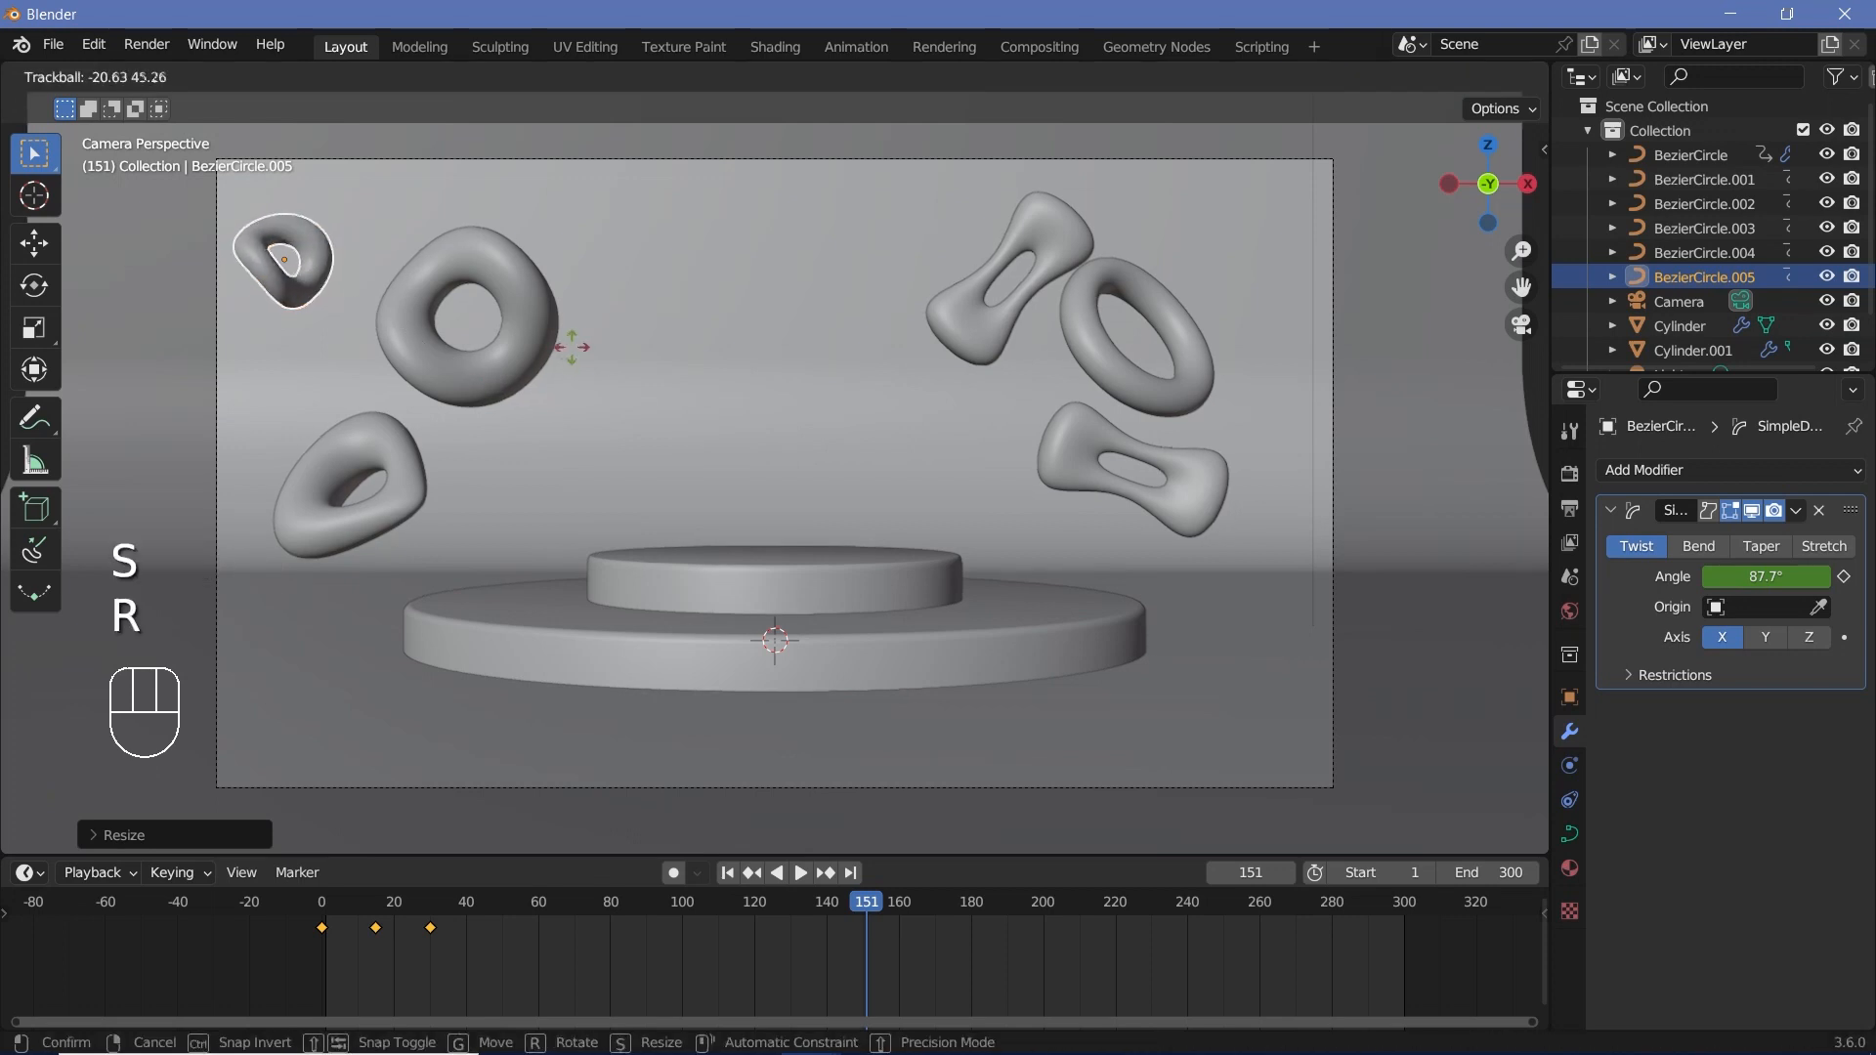
pyautogui.click(432, 507)
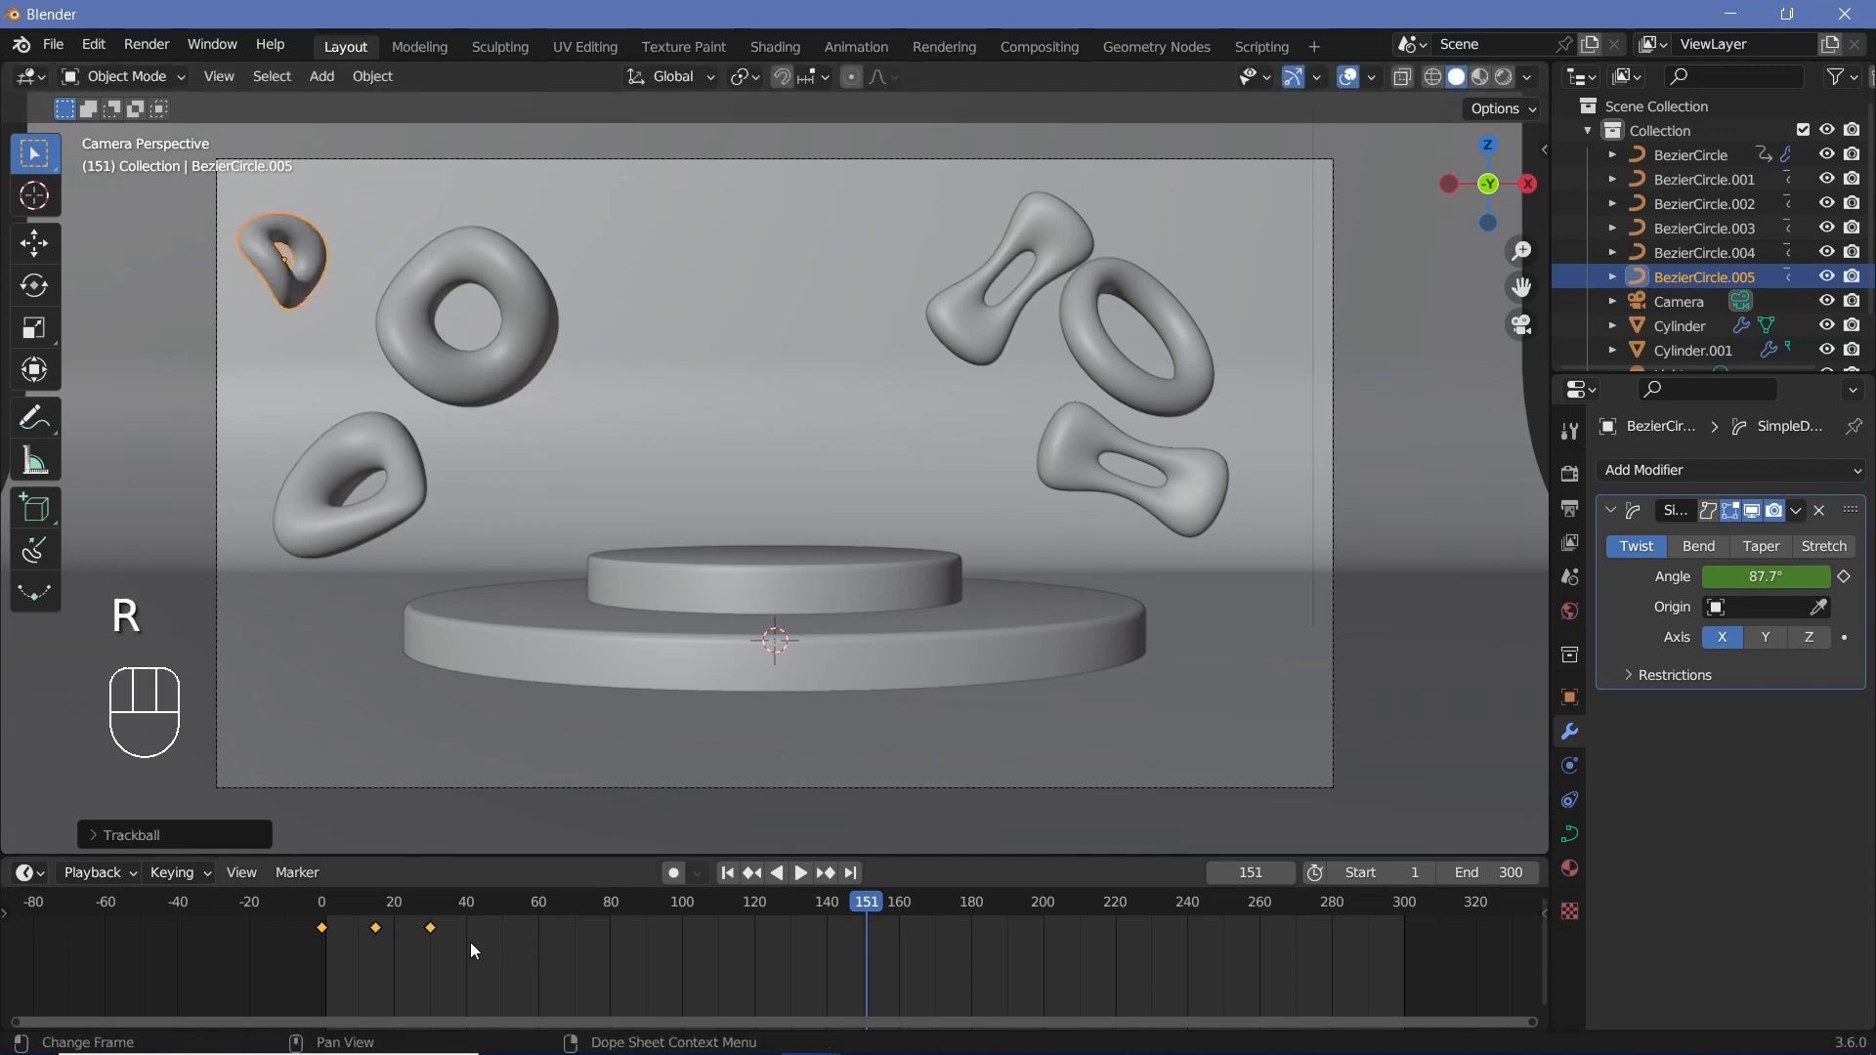
# - Offset the keyframes of the small Twist copy to start at frame 5 and those of the lower Stretch ring at frame 10
pyautogui.press('g')
pyautogui.click(514, 956)
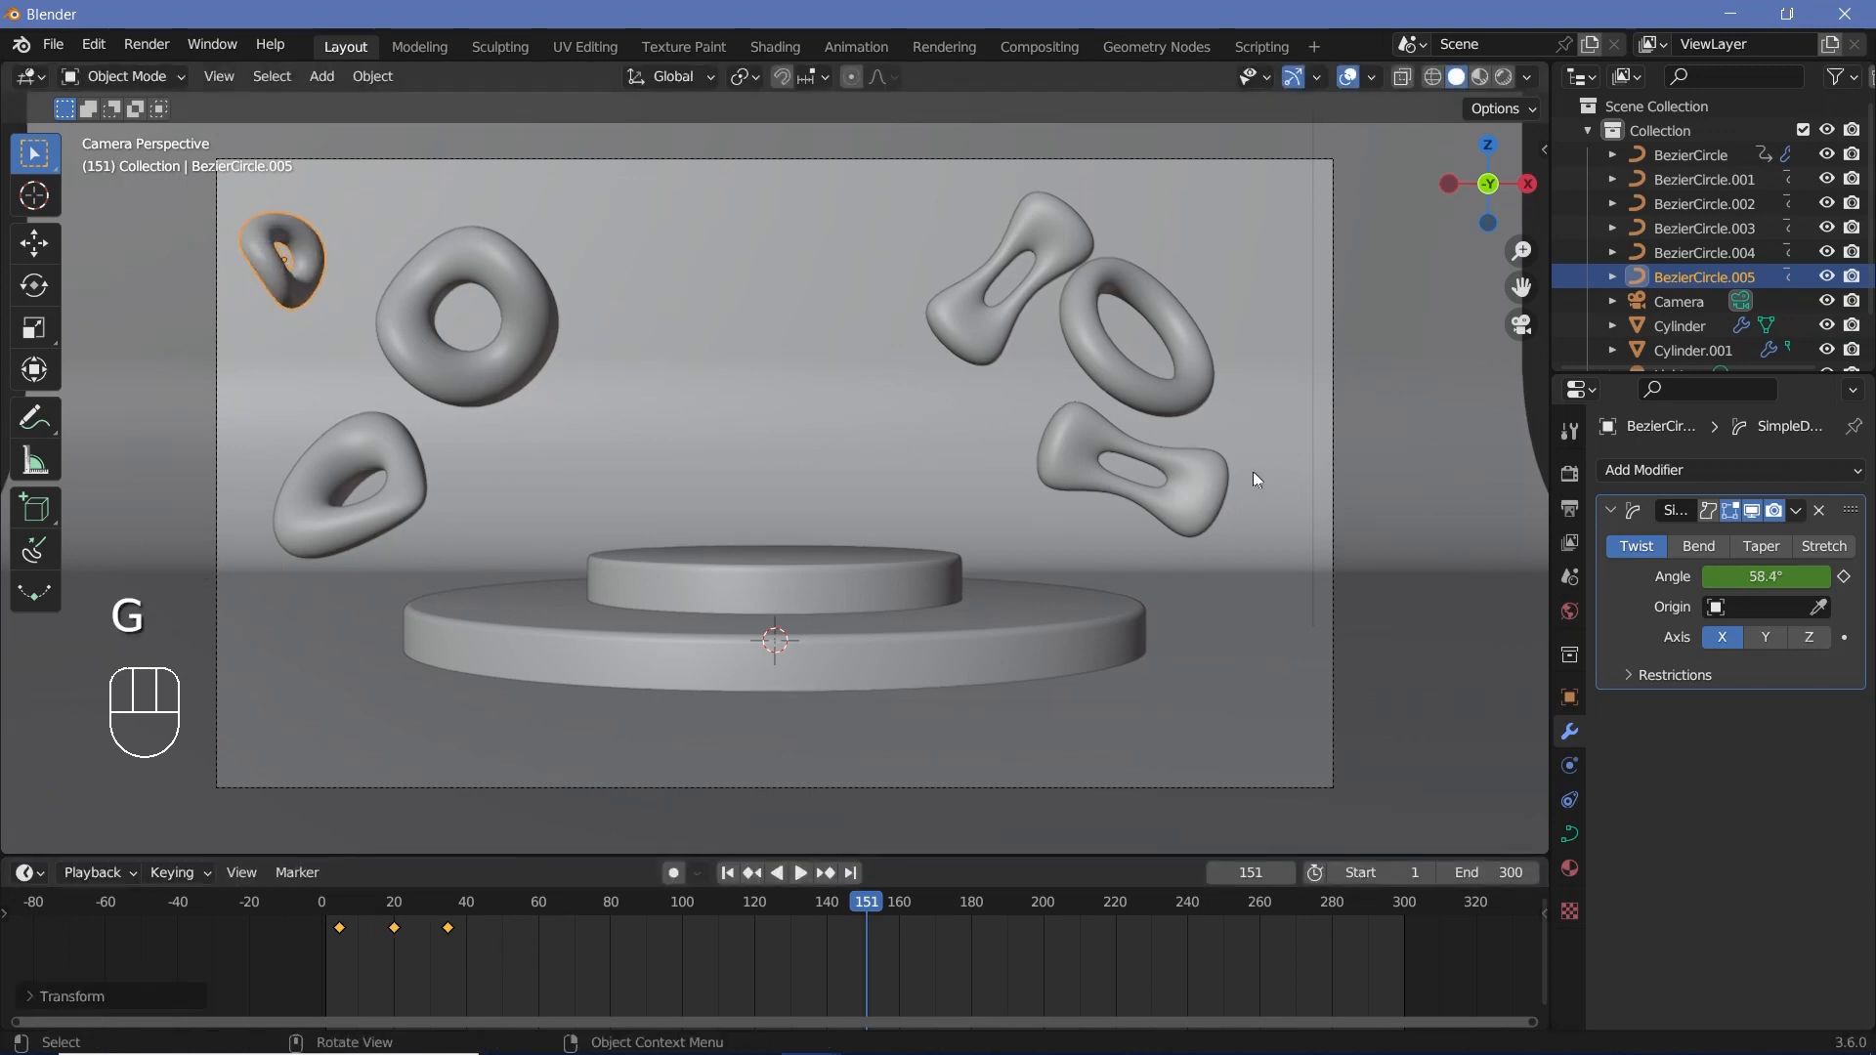
pyautogui.click(1202, 488)
pyautogui.press('g')
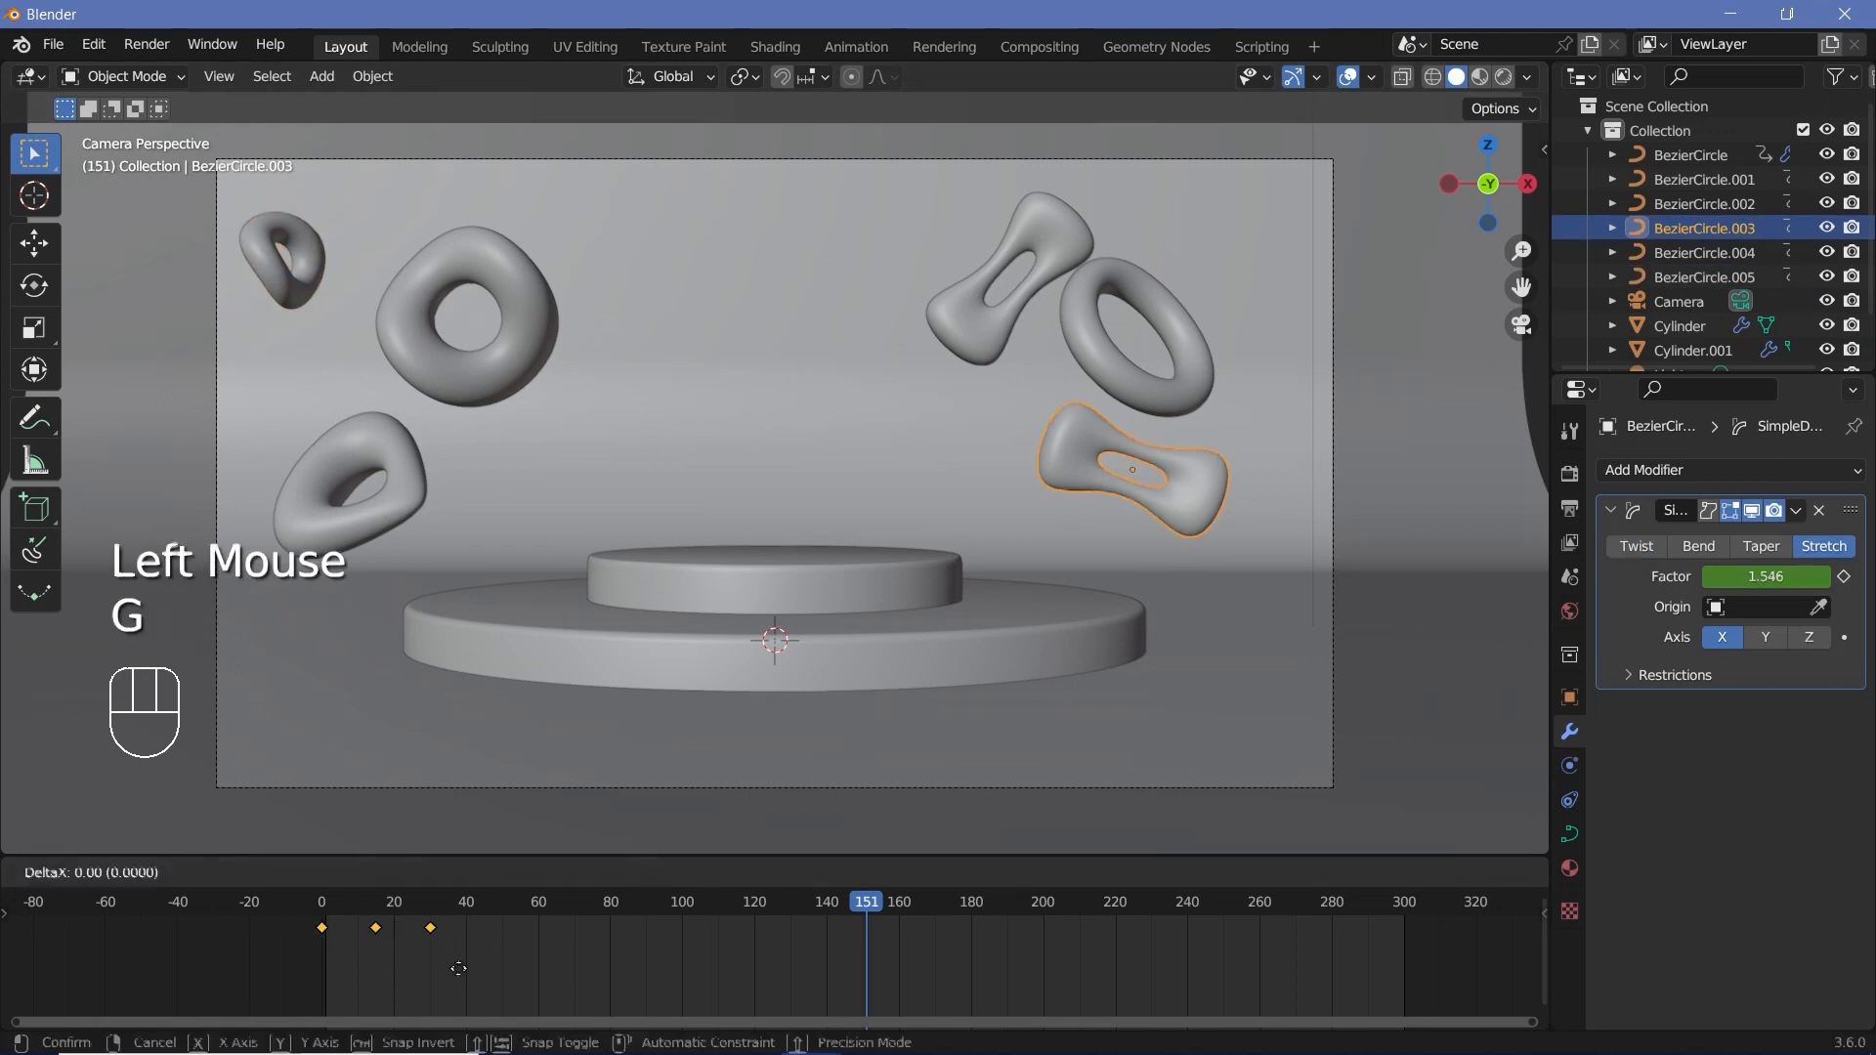
pyautogui.click(465, 975)
pyautogui.click(1126, 360)
pyautogui.click(356, 498)
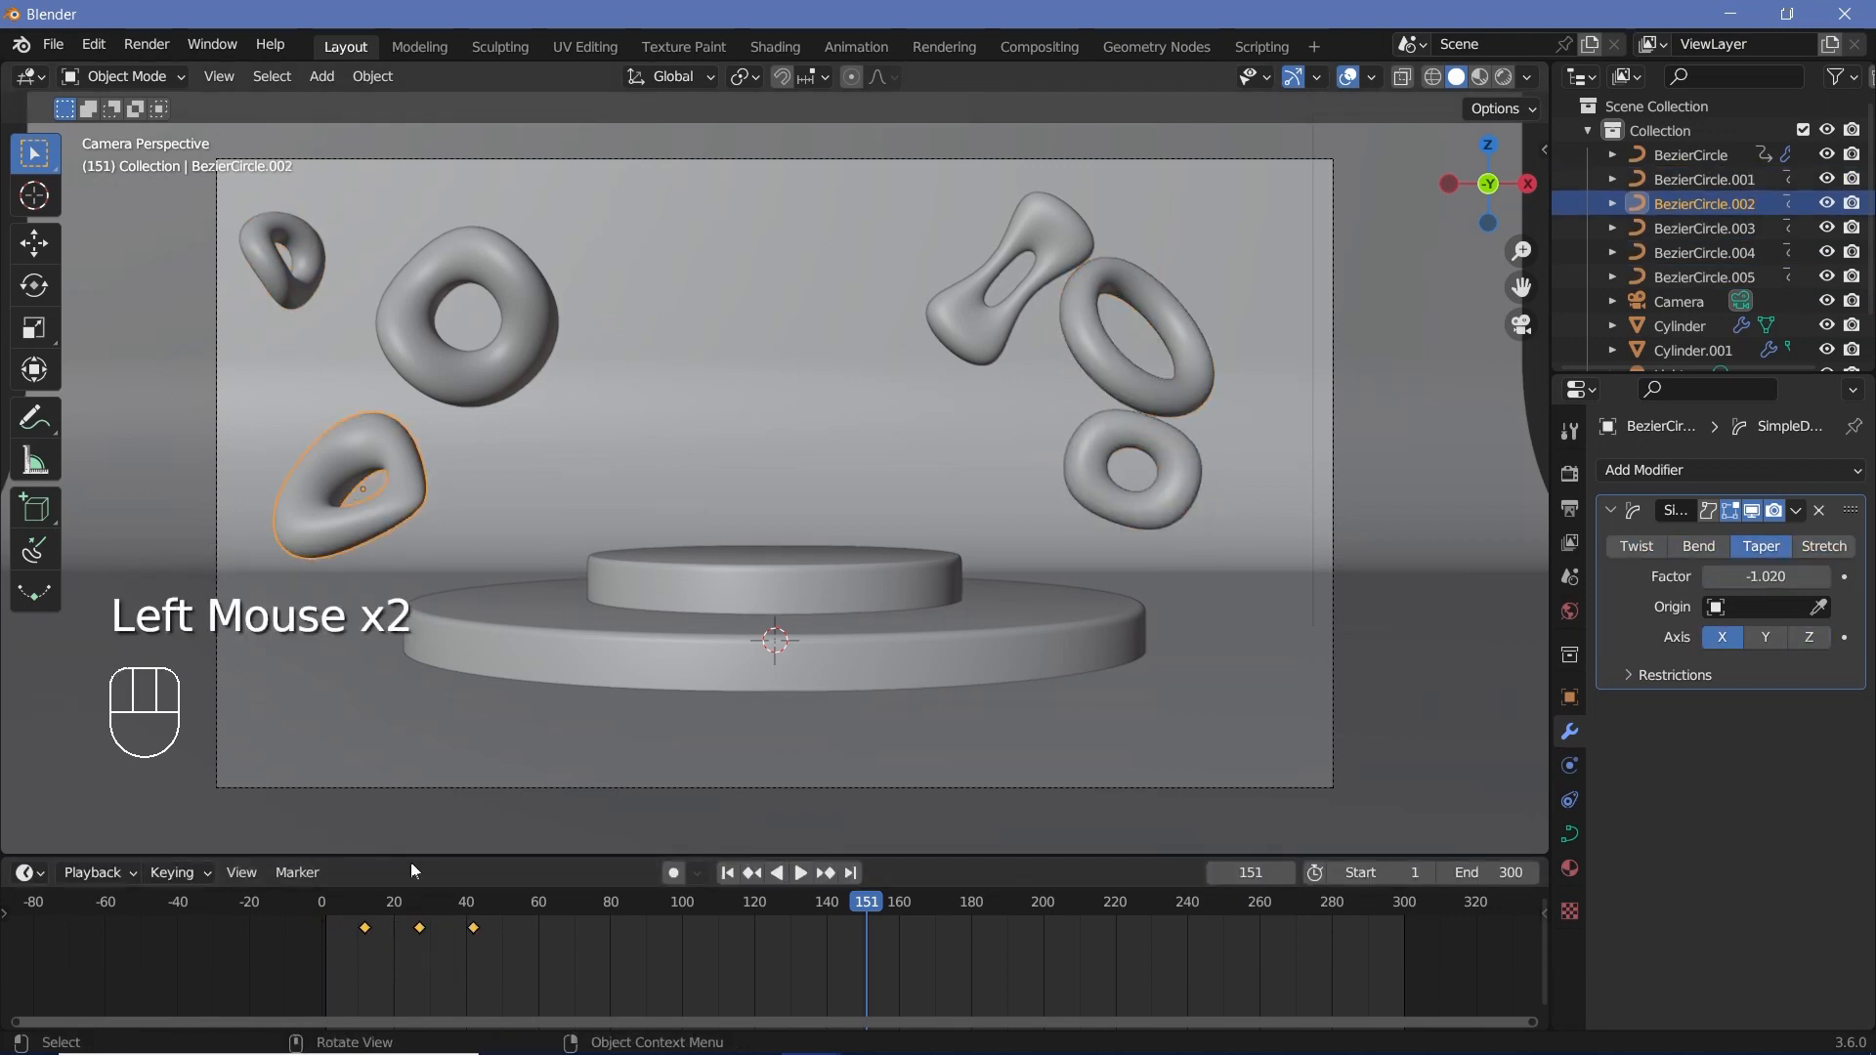
# - Scale the Bend ring down between the two Stretch rings
pyautogui.click(1210, 340)
pyautogui.press('s')
pyautogui.click(1212, 434)
# - Duplicate the Taper ring to the frame's upper right and the Bend ring to the left between Twist copy and Taper ring, shrinking both copies
pyautogui.click(1191, 391)
pyautogui.hotkey('shift', 'd')
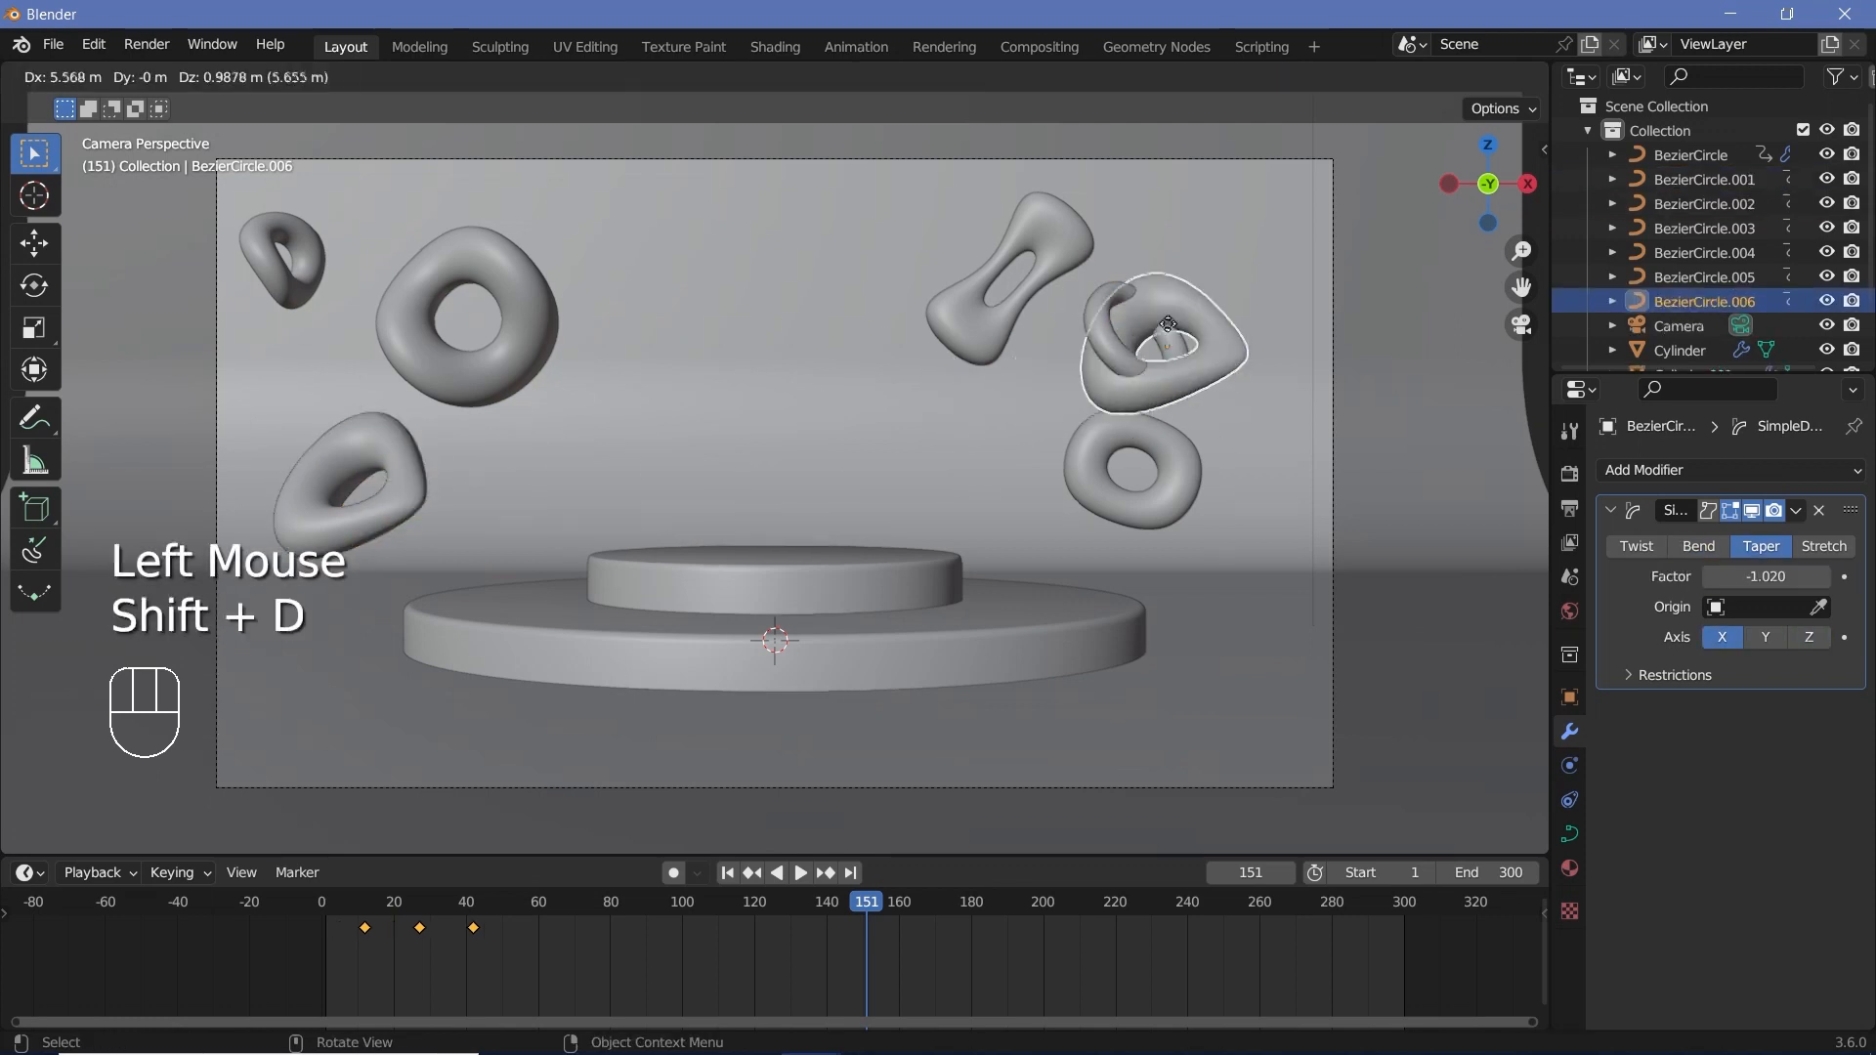
pyautogui.press('r')
pyautogui.press('s')
pyautogui.click(1368, 446)
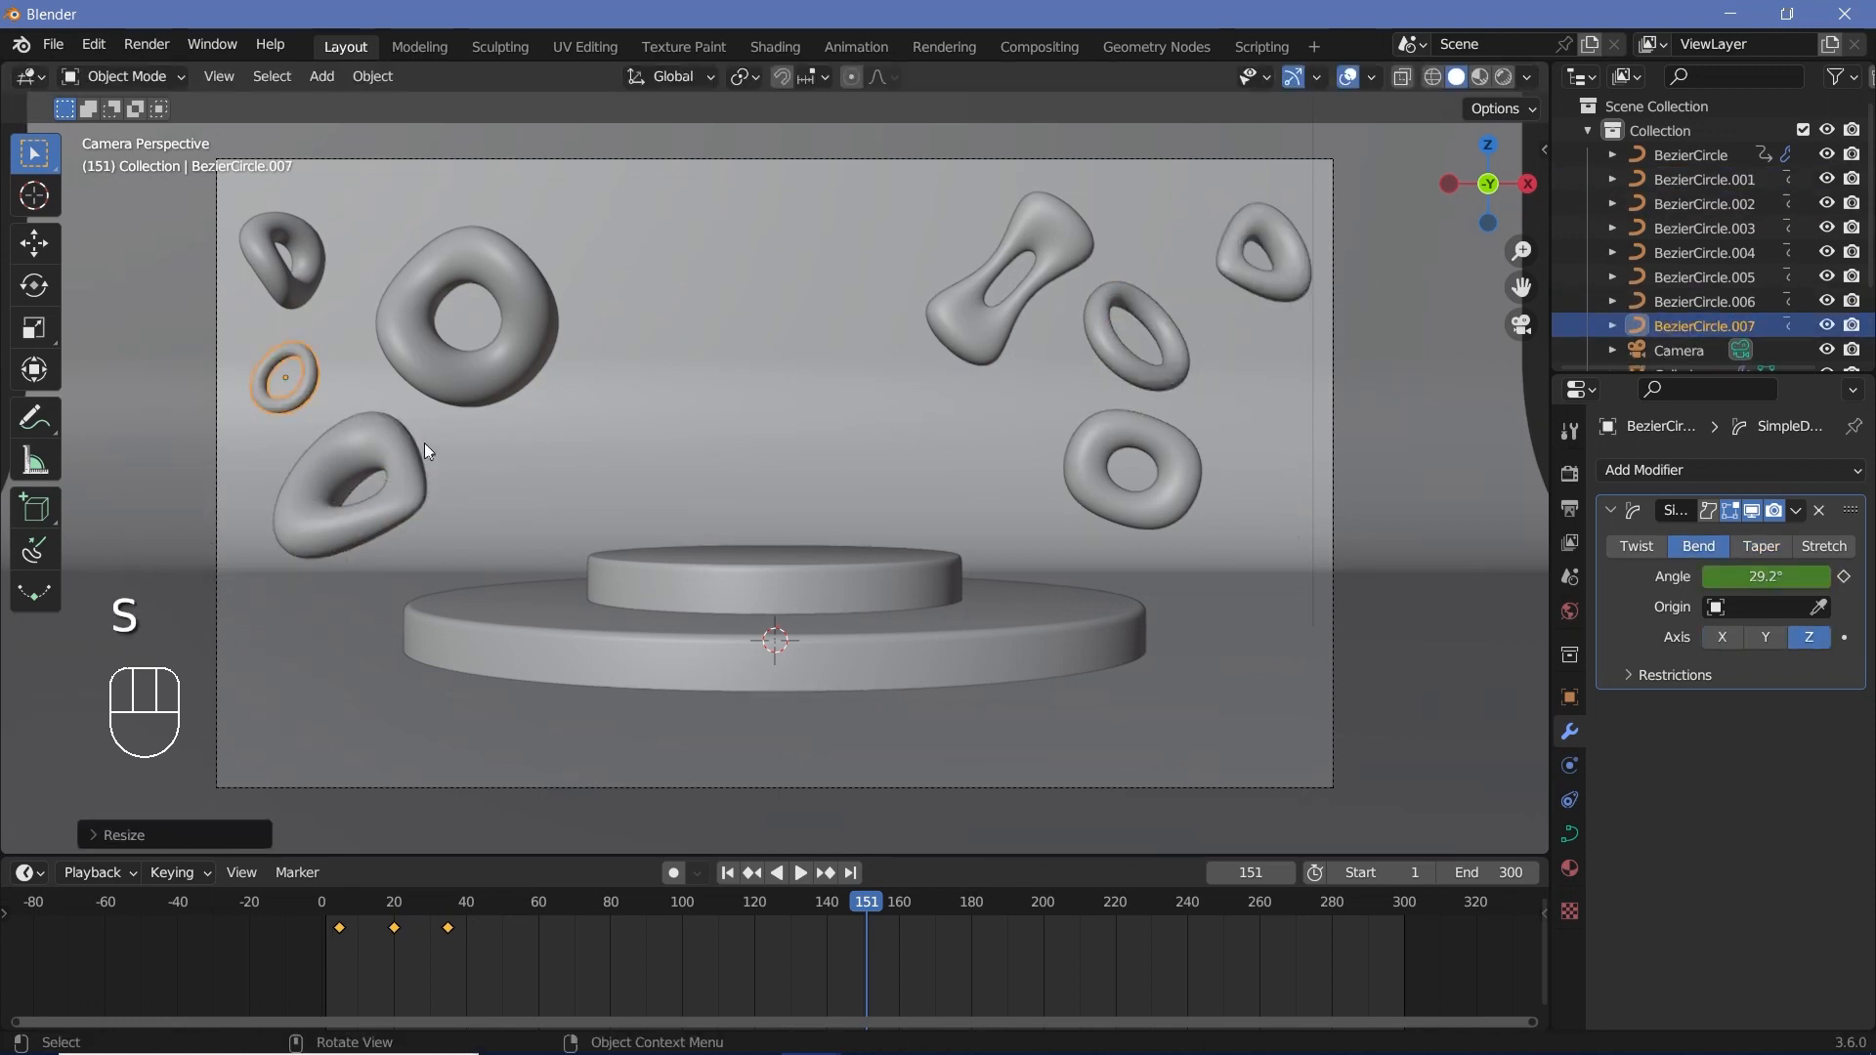
# - Select all eight floating rings together
pyautogui.keyDown('shift'); pyautogui.click(403, 453); pyautogui.keyUp('shift')
pyautogui.keyDown('shift'); pyautogui.click(432, 340); pyautogui.keyUp('shift')
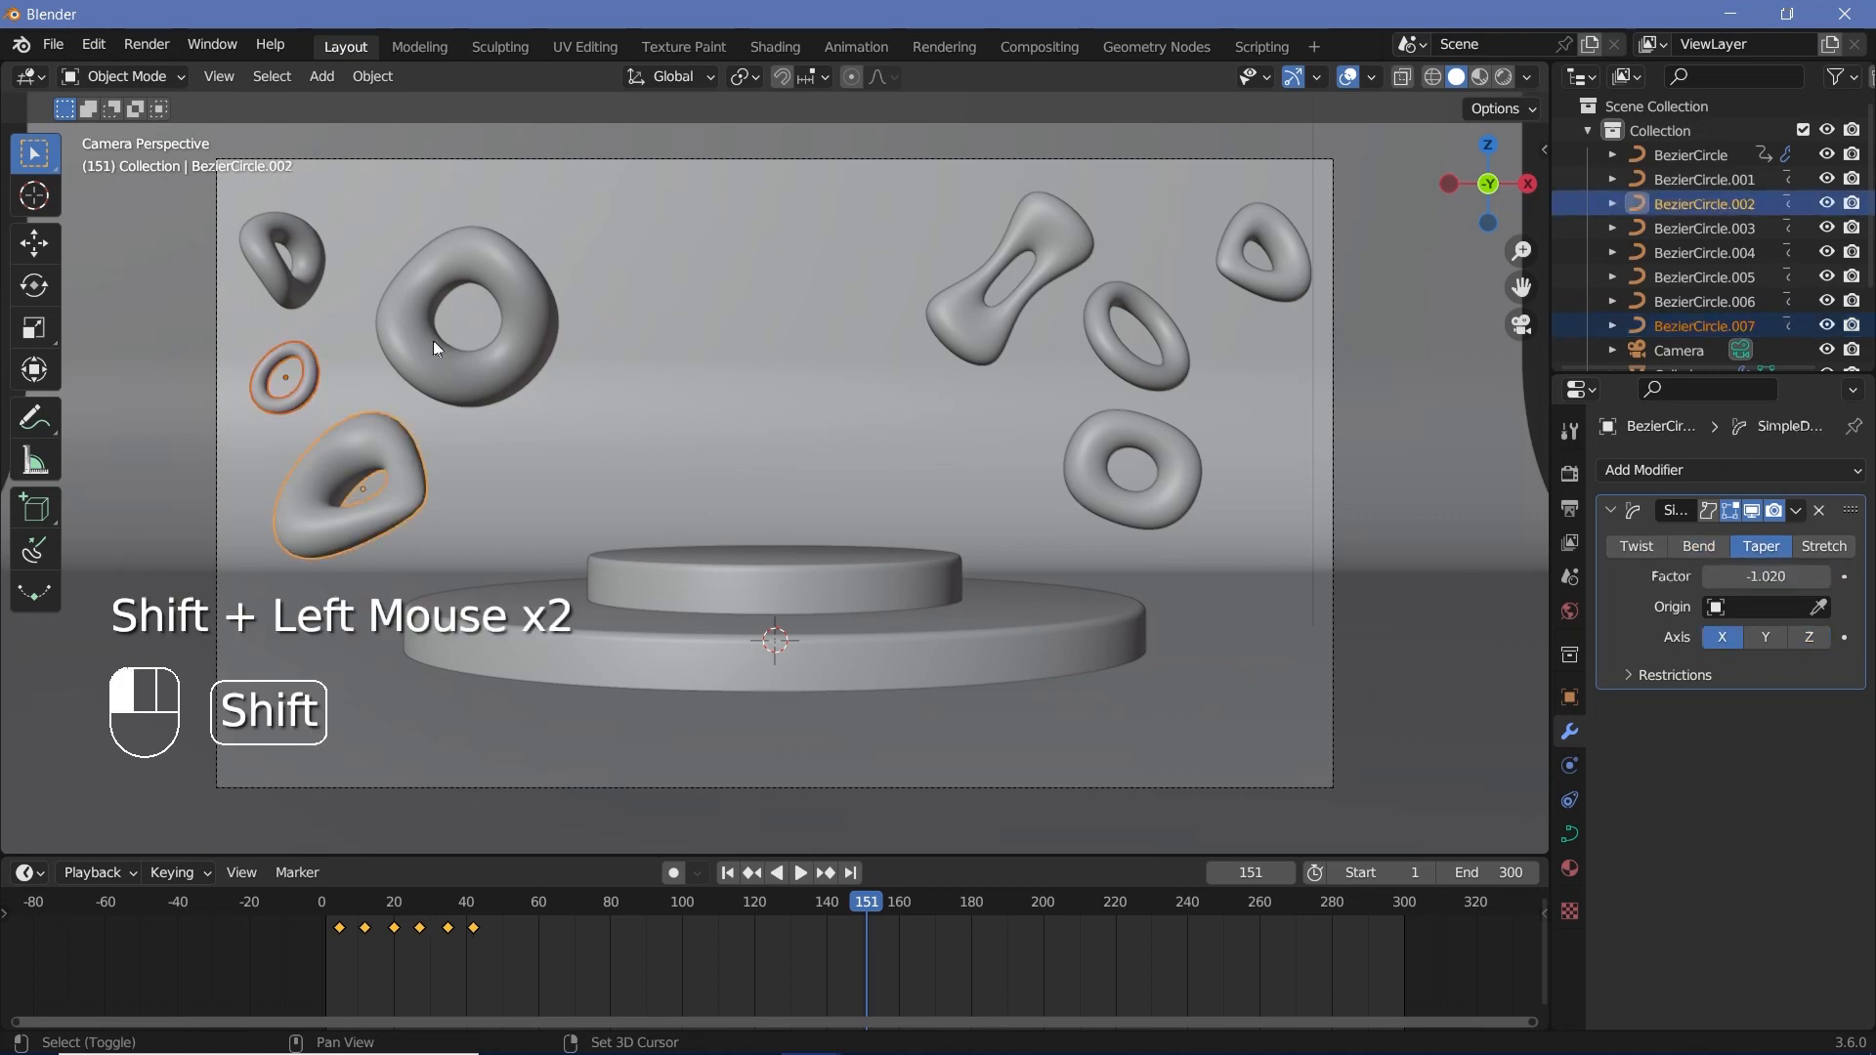
pyautogui.keyDown('shift'); pyautogui.click(250, 272); pyautogui.keyUp('shift')
pyautogui.keyDown('shift'); pyautogui.click(940, 326); pyautogui.keyUp('shift')
pyautogui.keyDown('shift'); pyautogui.click(1105, 318); pyautogui.keyUp('shift')
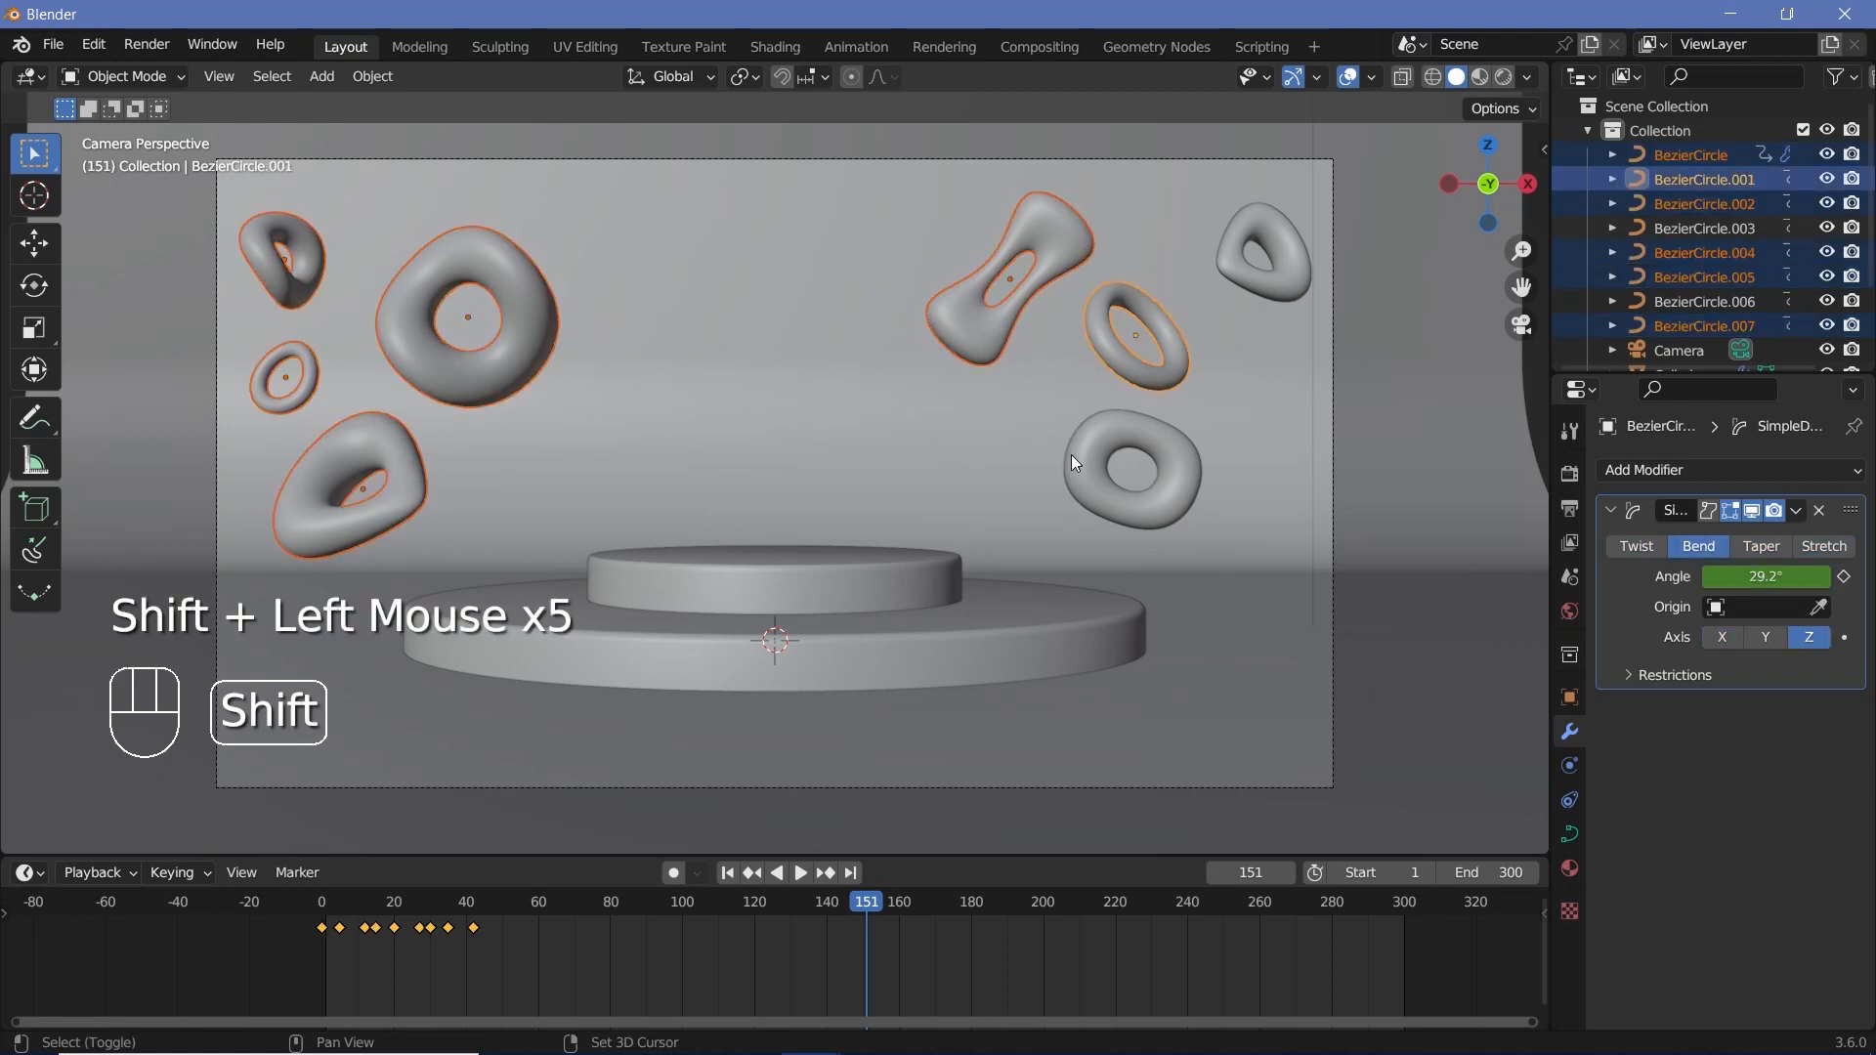
pyautogui.keyDown('shift'); pyautogui.click(1071, 454); pyautogui.keyUp('shift')
pyautogui.keyDown('shift'); pyautogui.click(1265, 276); pyautogui.keyUp('shift')
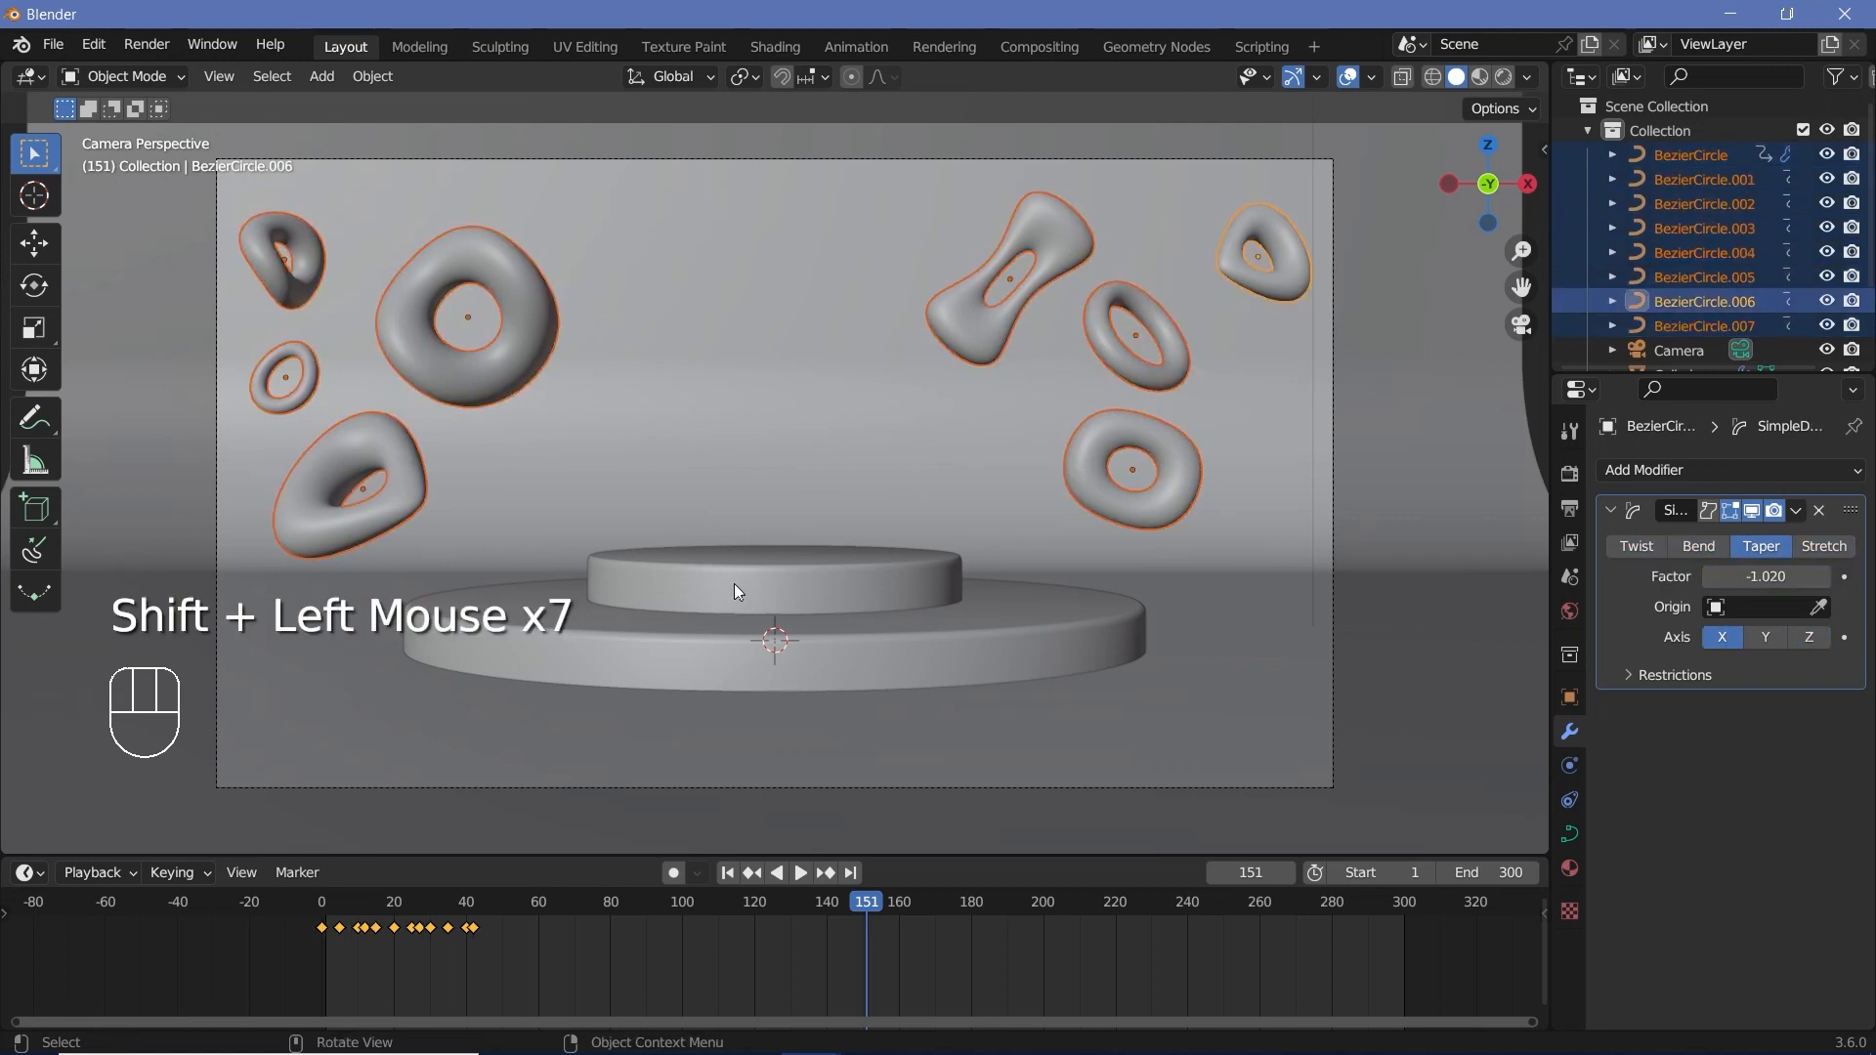
# - In top view, move the large Twist ring about 2.5 m back and the large Taper ring about 1 m back
pyautogui.press('KP_7')
pyautogui.scroll(4, 749, 569)
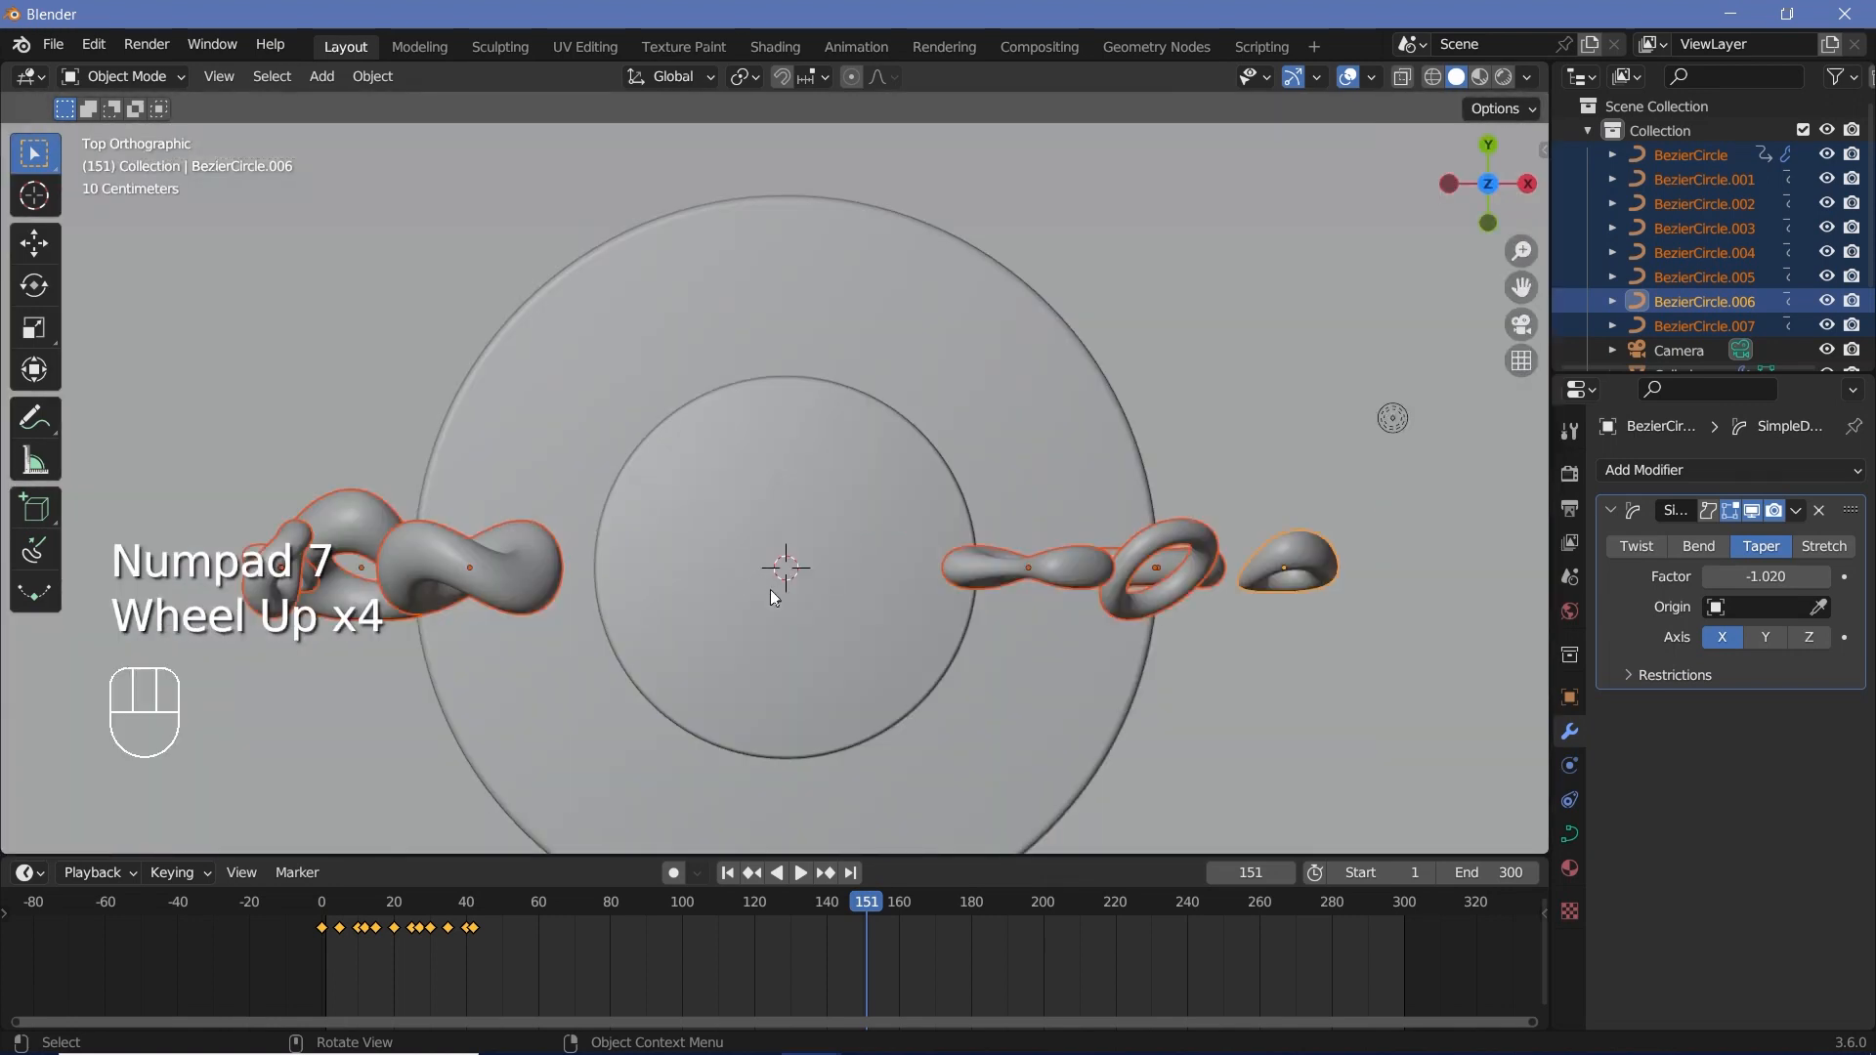
pyautogui.scroll(-2, 776, 577)
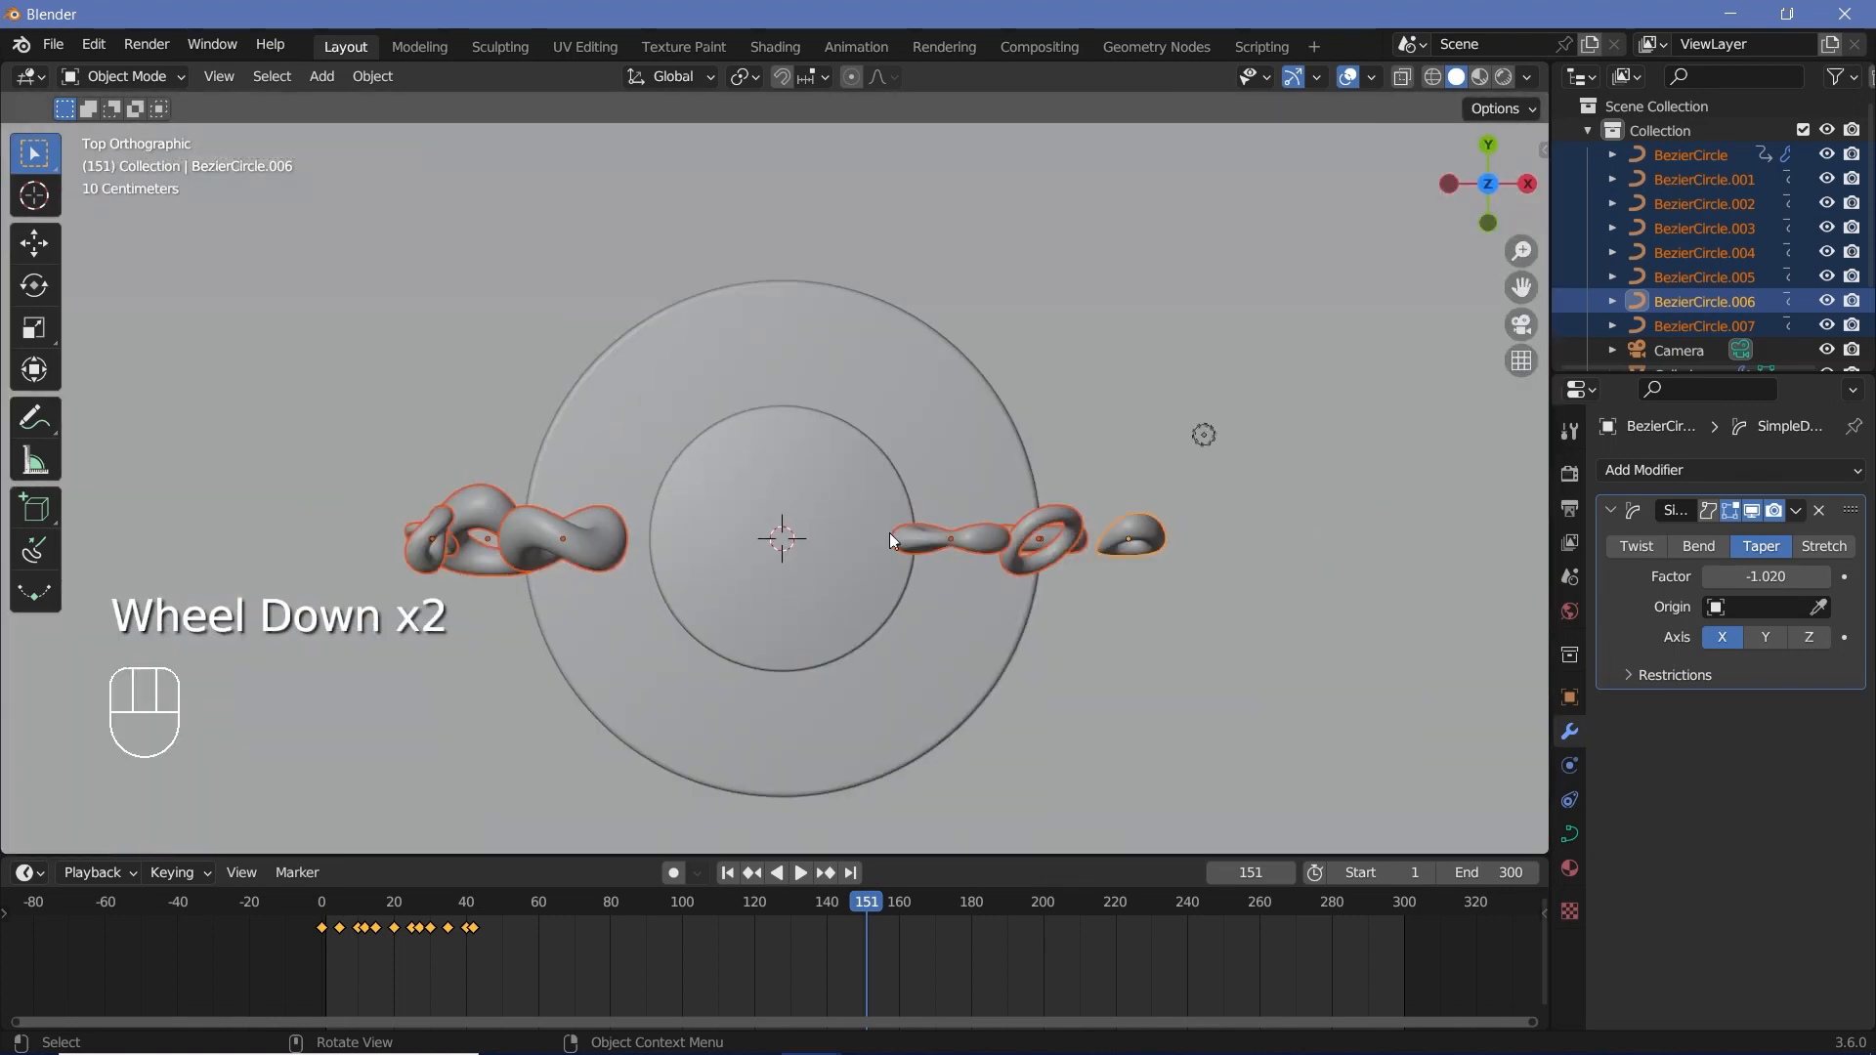
pyautogui.click(677, 555)
pyautogui.press('g')
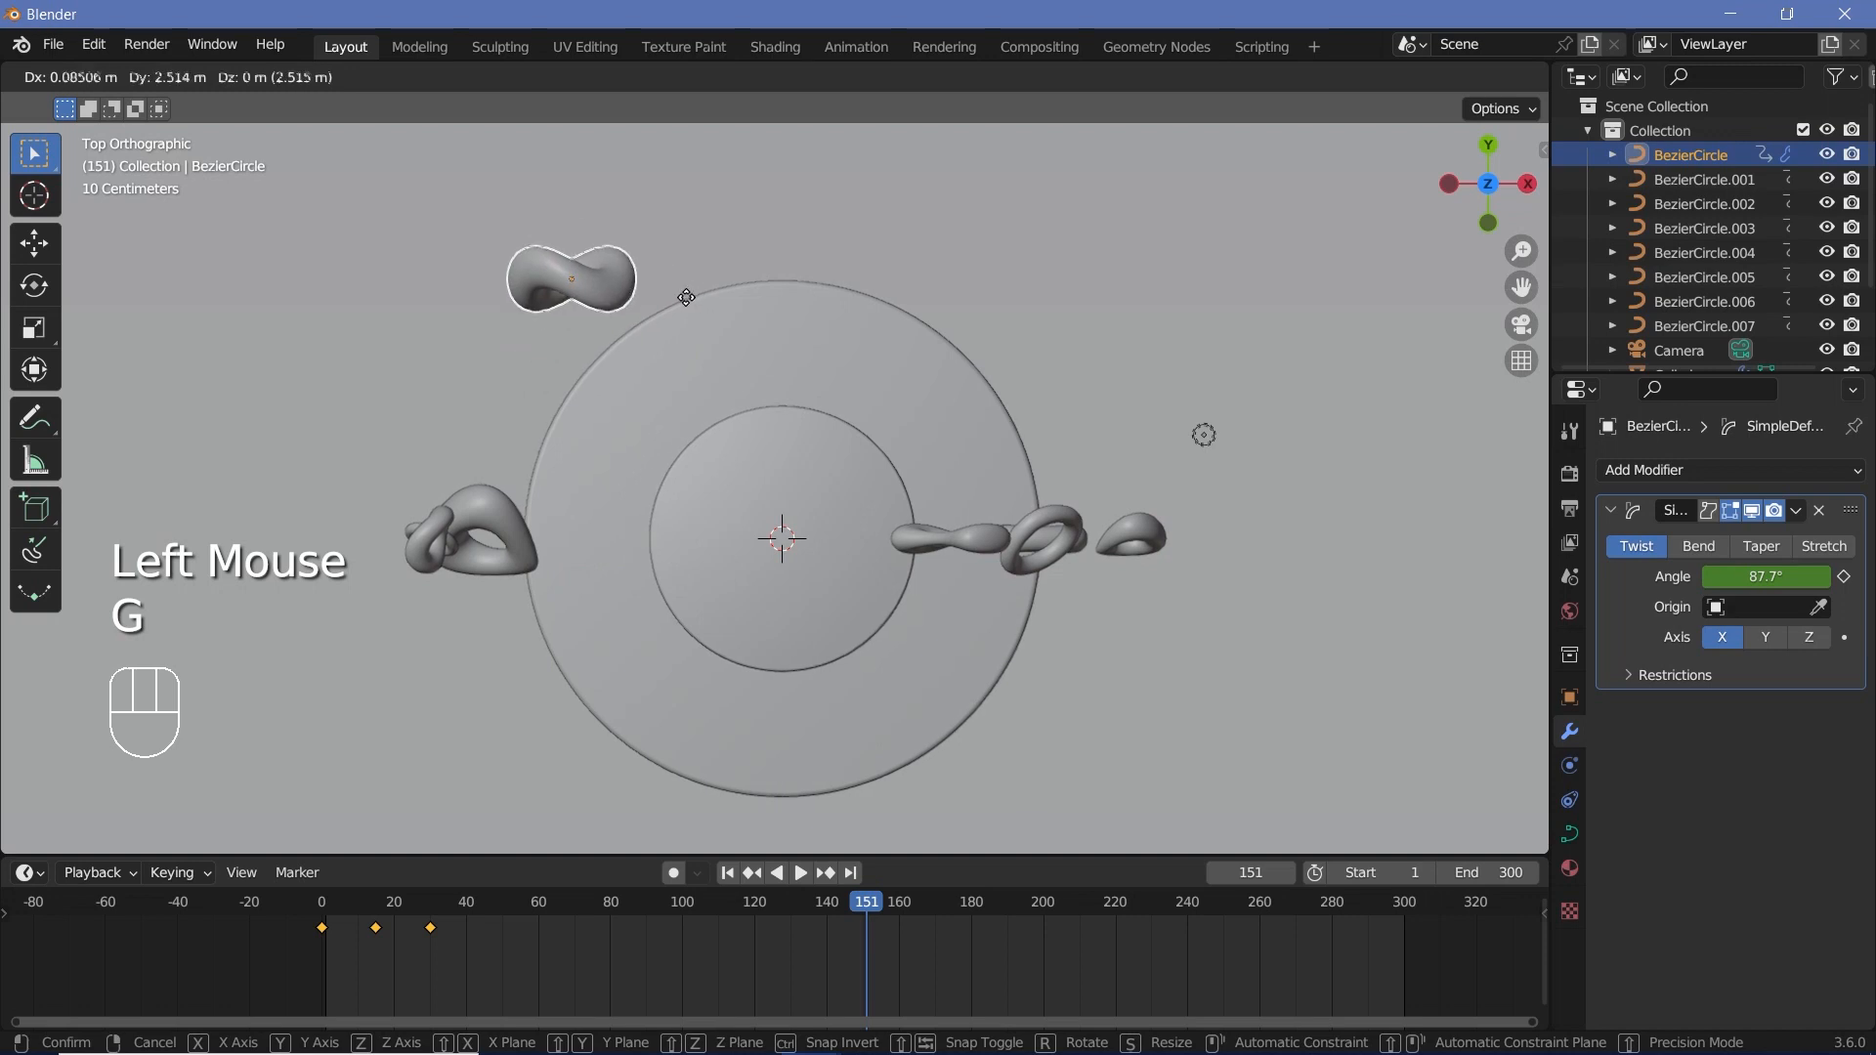
pyautogui.click(686, 297)
pyautogui.click(492, 507)
pyautogui.press('g')
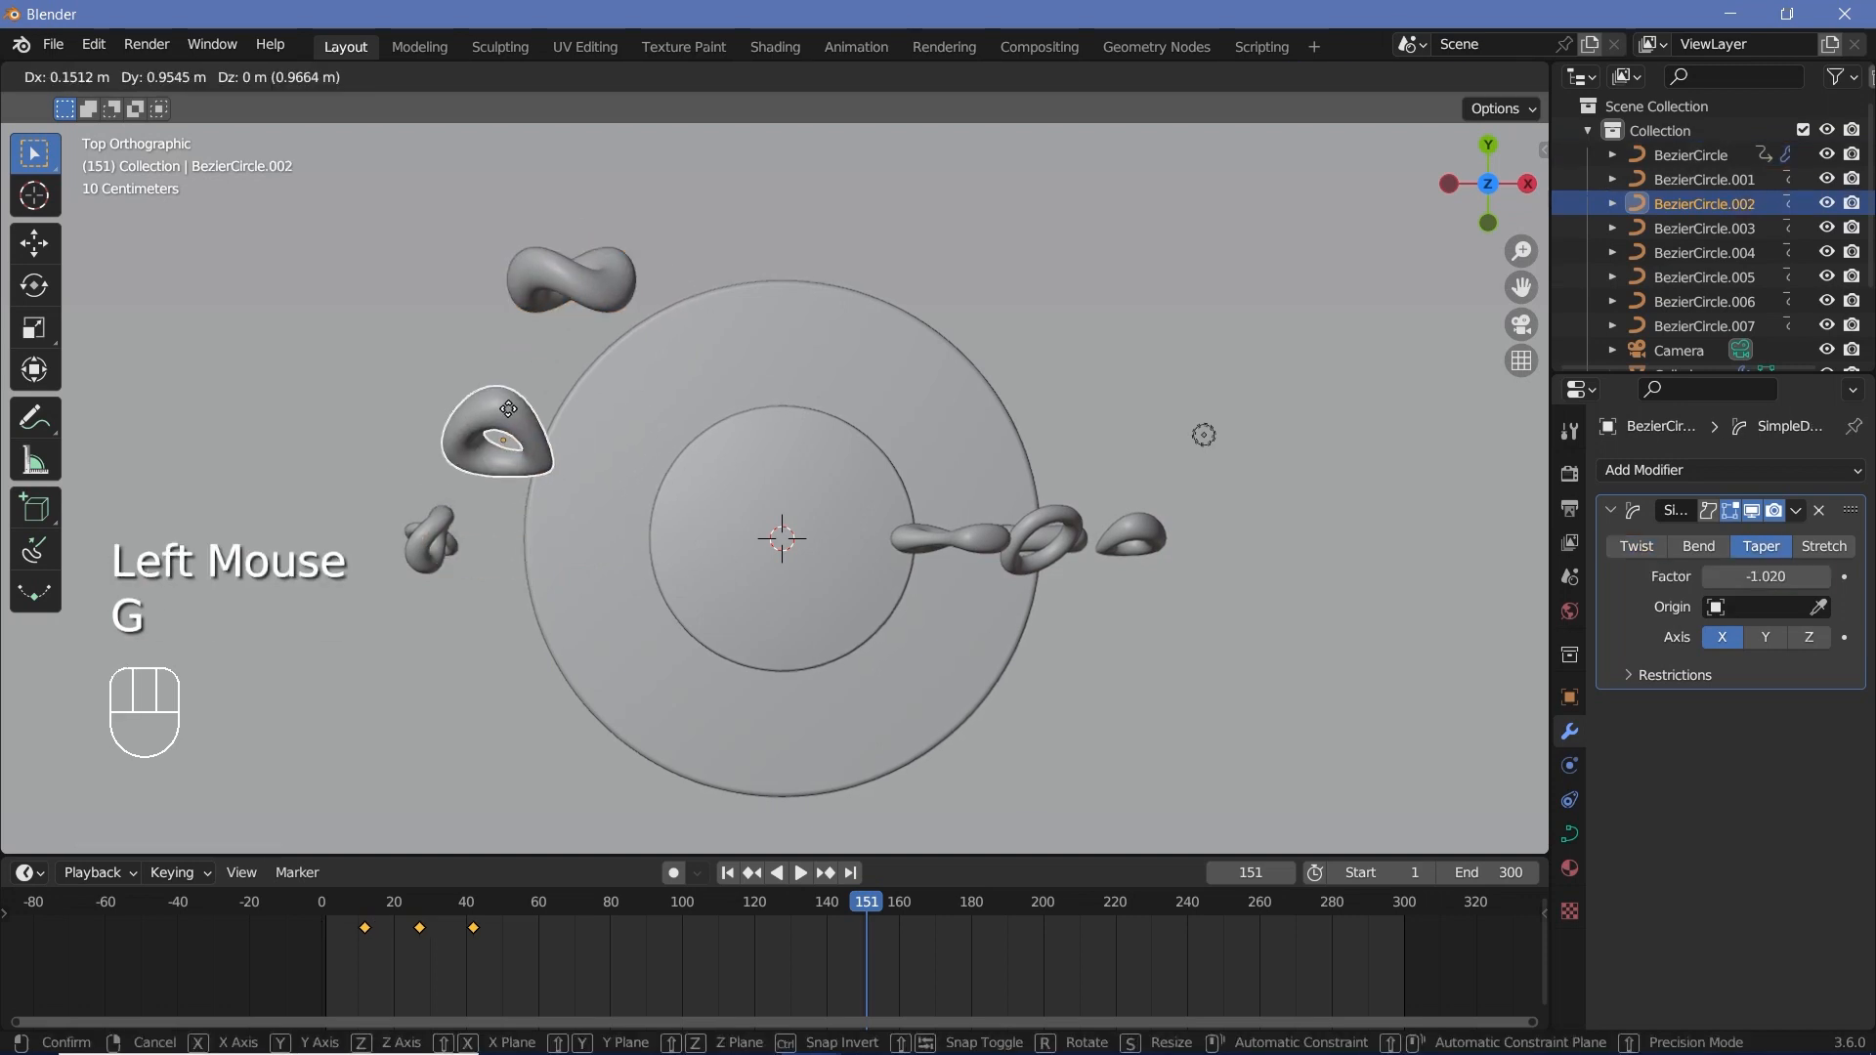
pyautogui.click(518, 409)
# - In top view, move the small Twist ring forward toward the camera and the small Bend ring outward from the pedestal
pyautogui.click(433, 532)
pyautogui.press('g')
pyautogui.click(507, 652)
pyautogui.click(410, 530)
pyautogui.press('g')
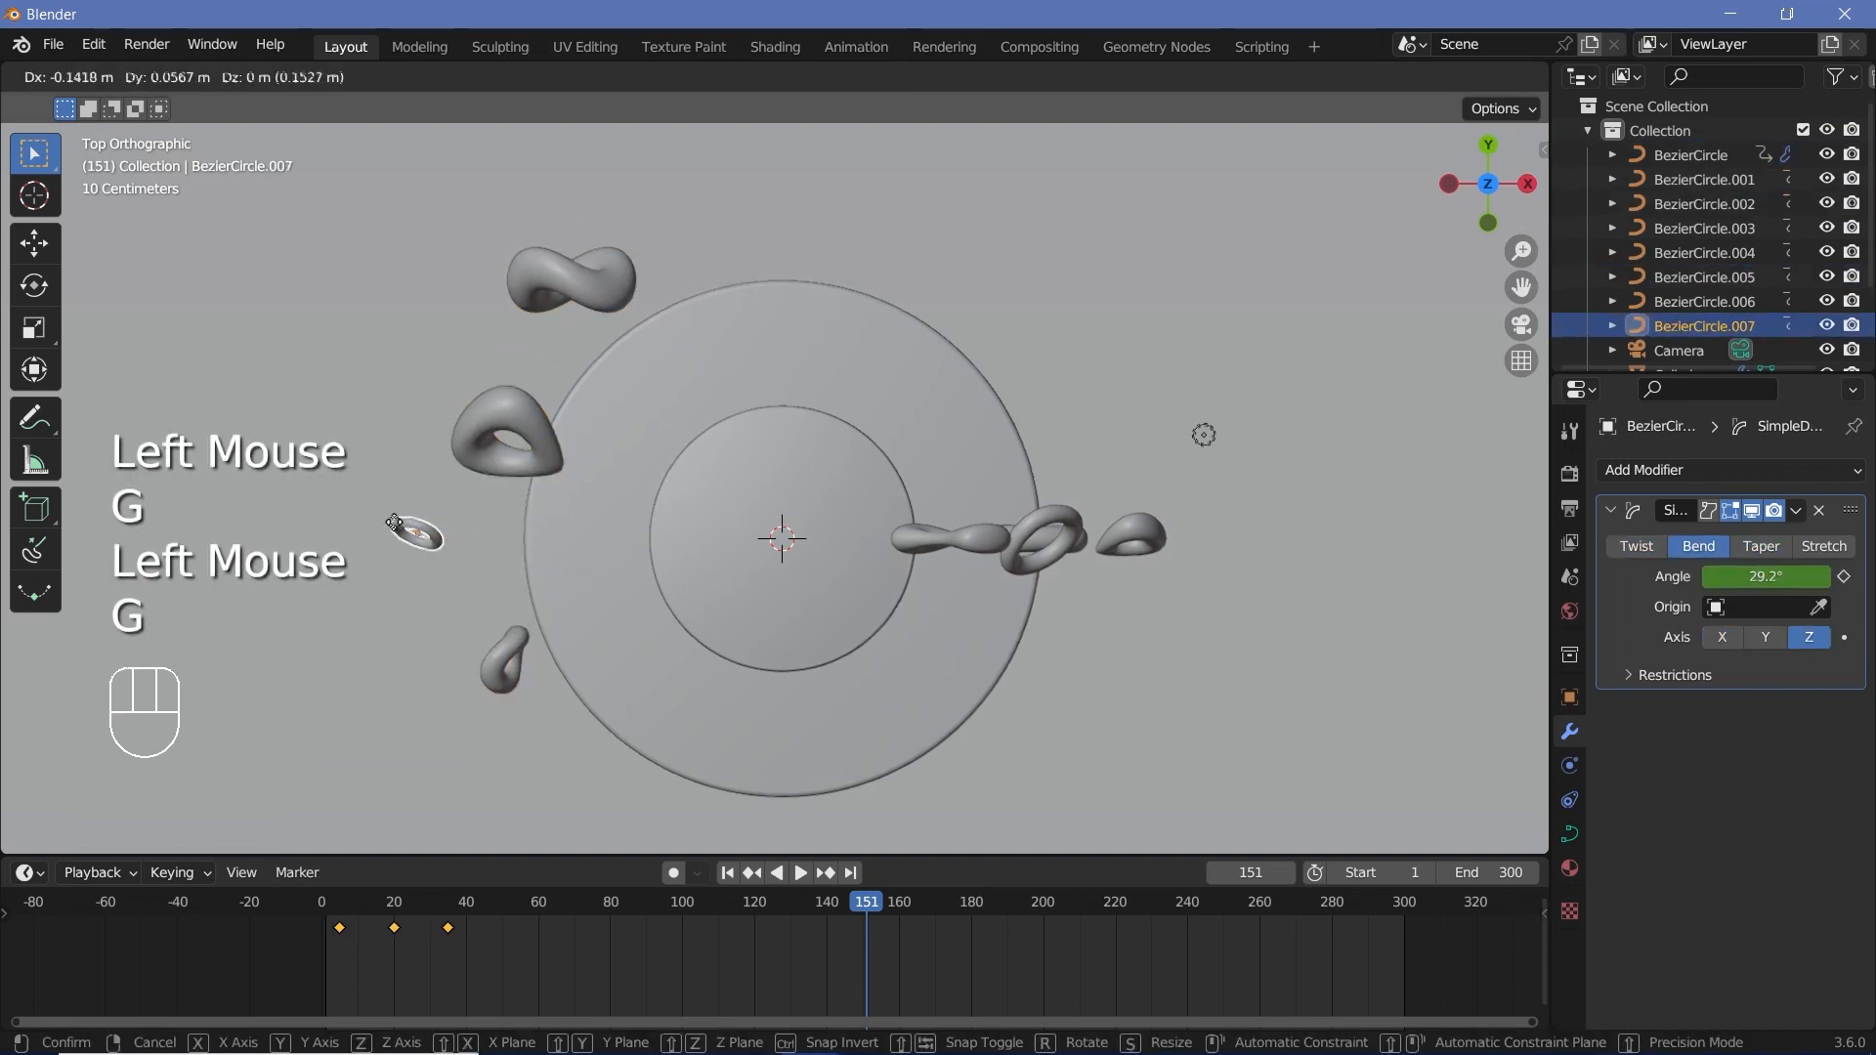
pyautogui.click(376, 519)
# - In top view, spread the right-hand rings in depth, with the Bend ring forward, the diagonal Stretch ring back, and the others offset
pyautogui.click(1022, 554)
pyautogui.press('g')
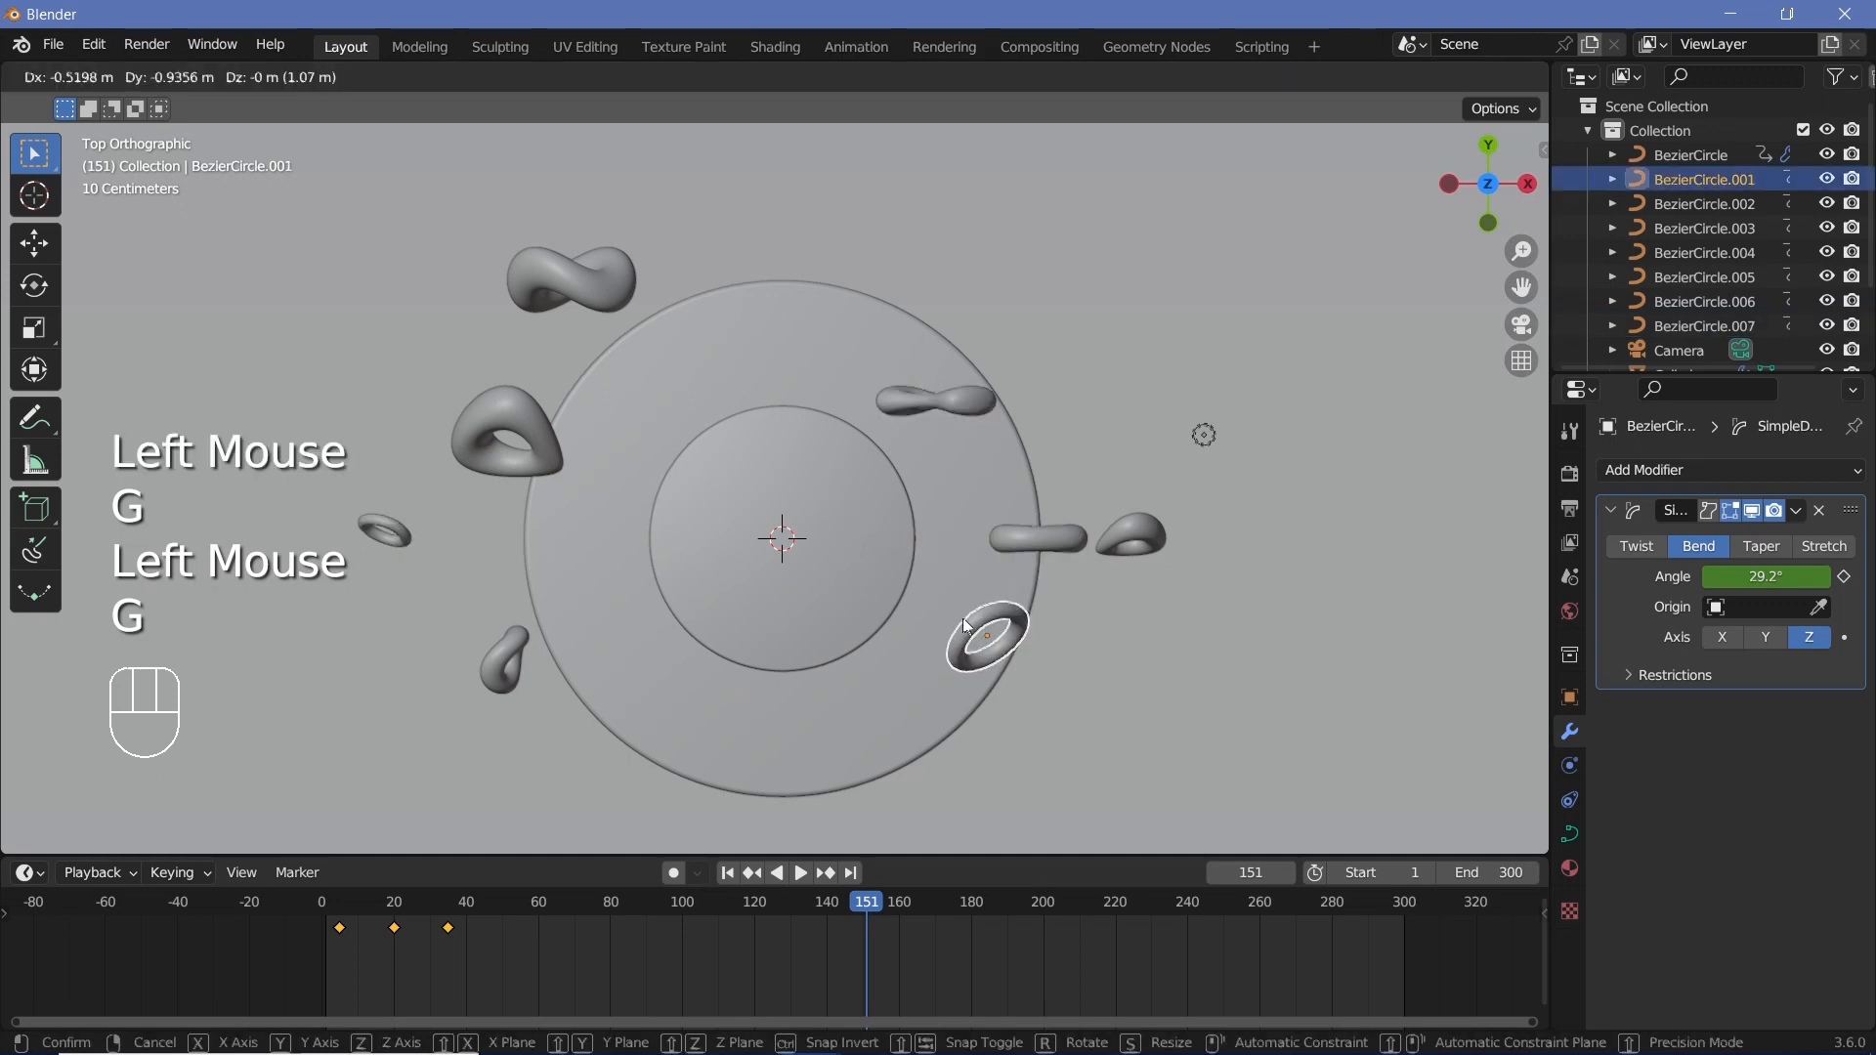
pyautogui.click(968, 640)
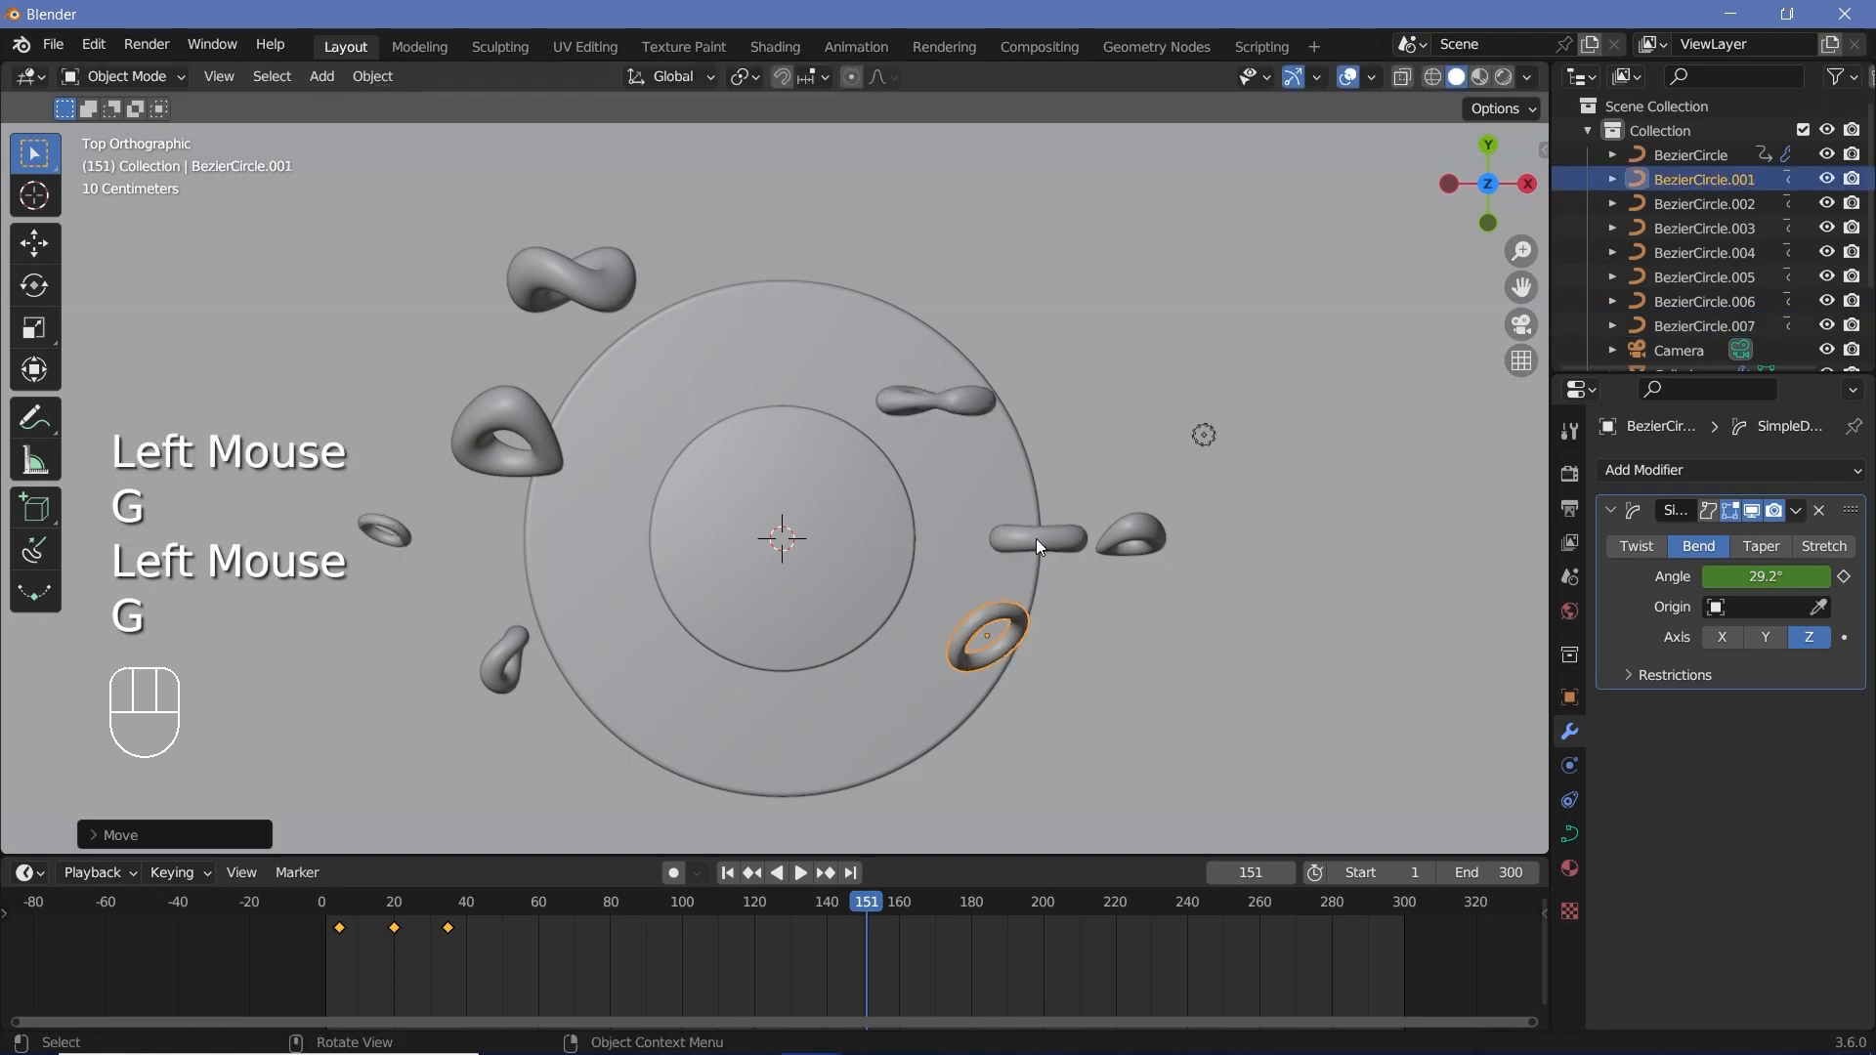
pyautogui.click(1039, 540)
pyautogui.press('g')
pyautogui.click(1127, 560)
# - In camera view, move the small Taper ring back inside the frame's upper right and lower the Bend ring slightly
pyautogui.press('KP_0')
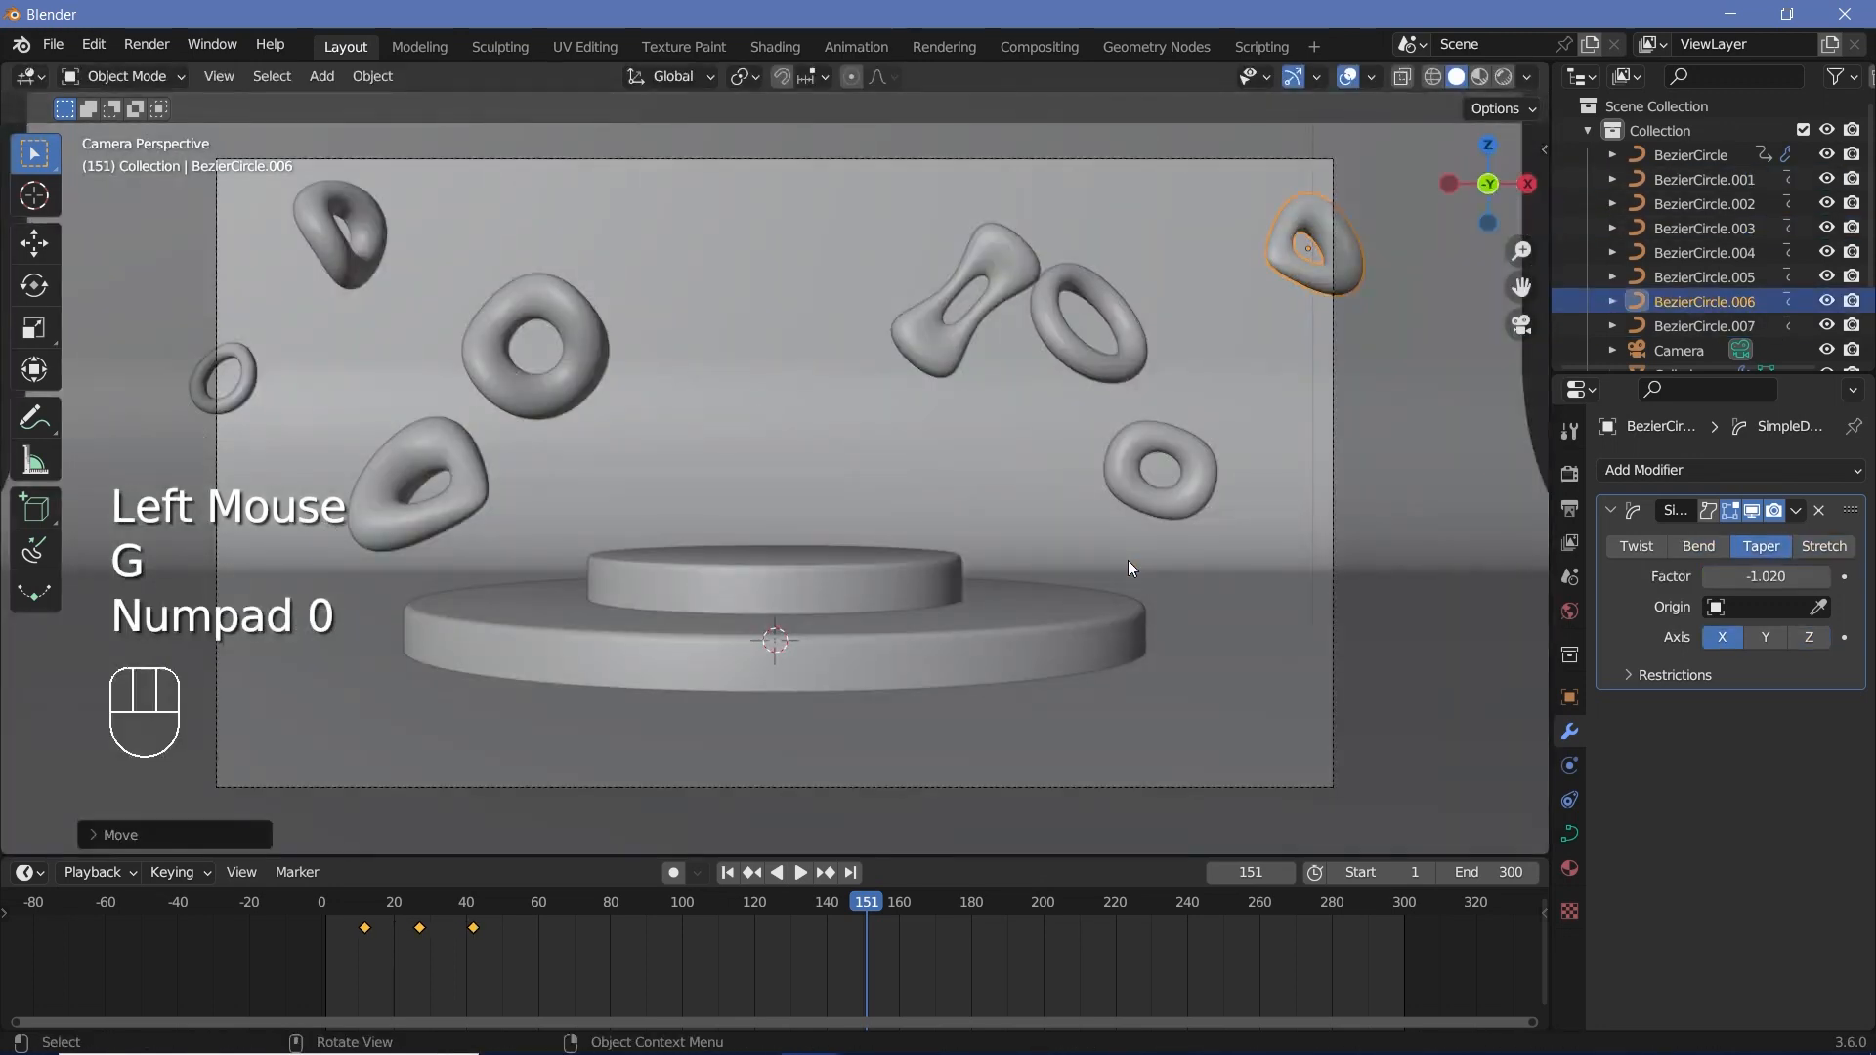
pyautogui.press('g')
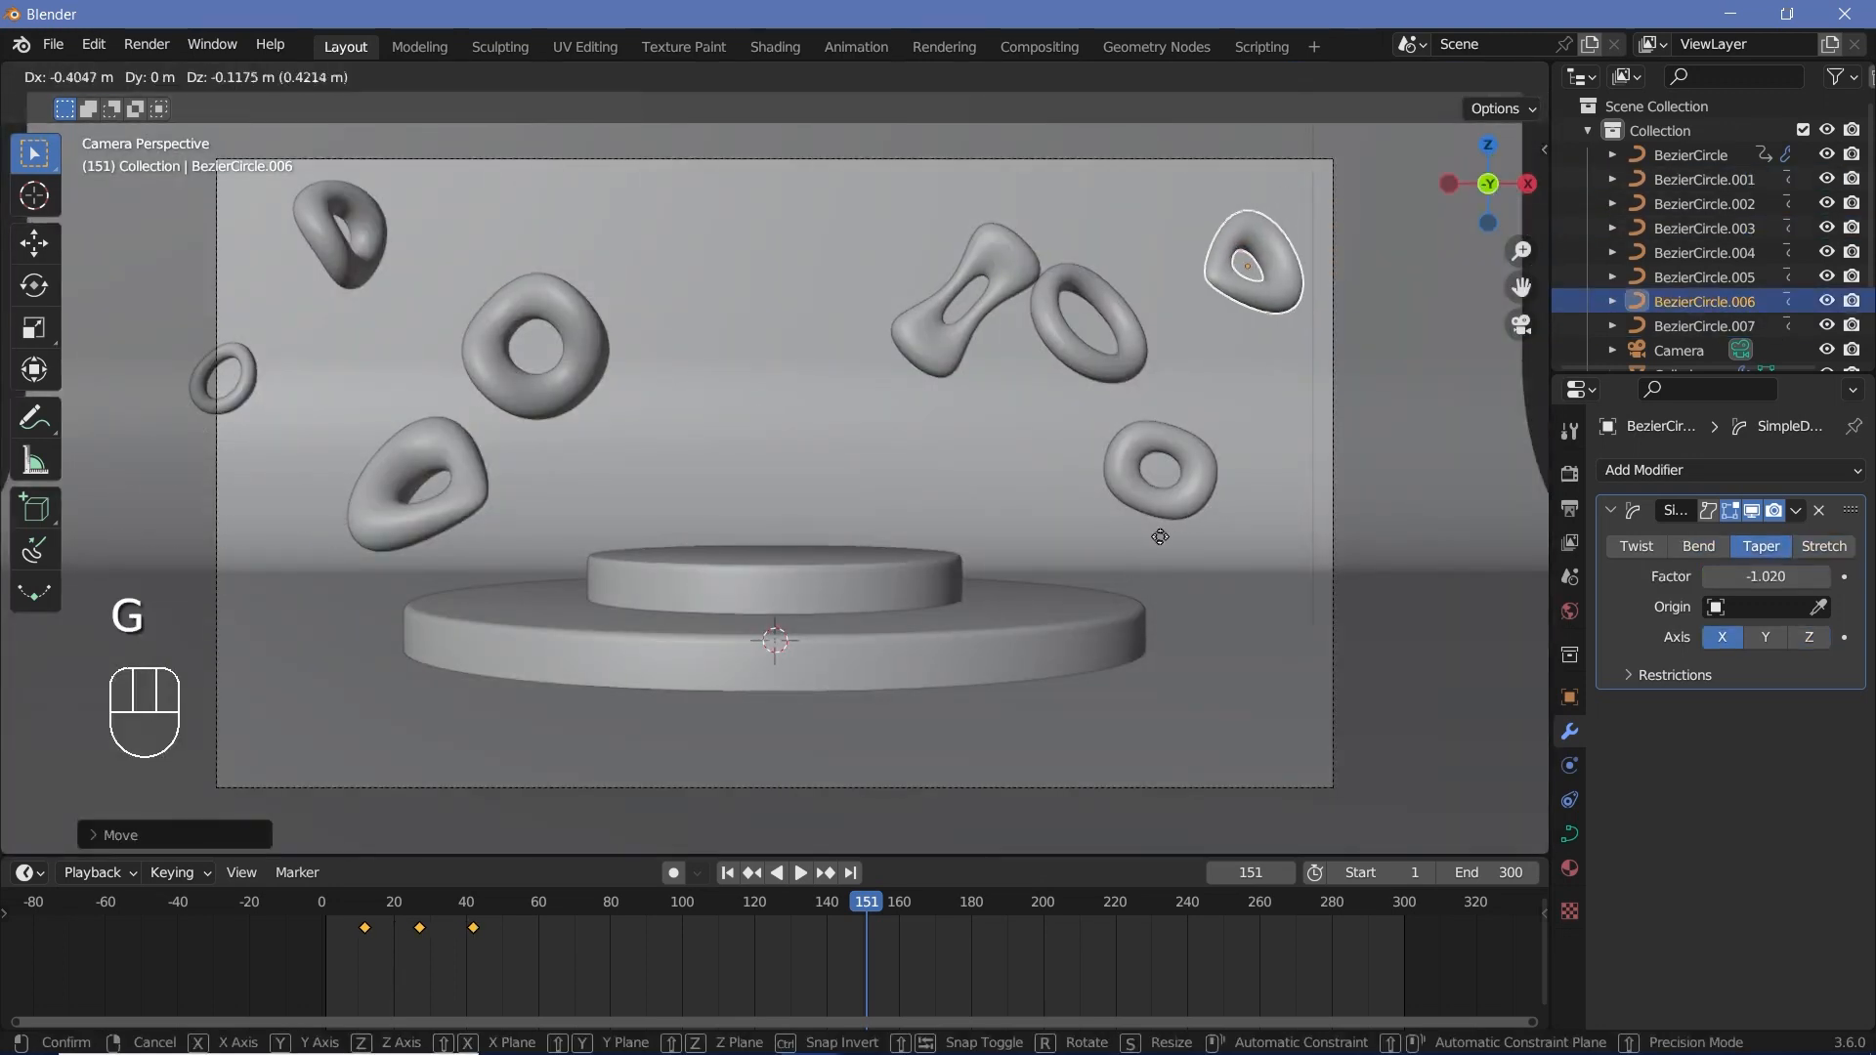
pyautogui.click(1103, 392)
pyautogui.click(1102, 372)
pyautogui.press('g')
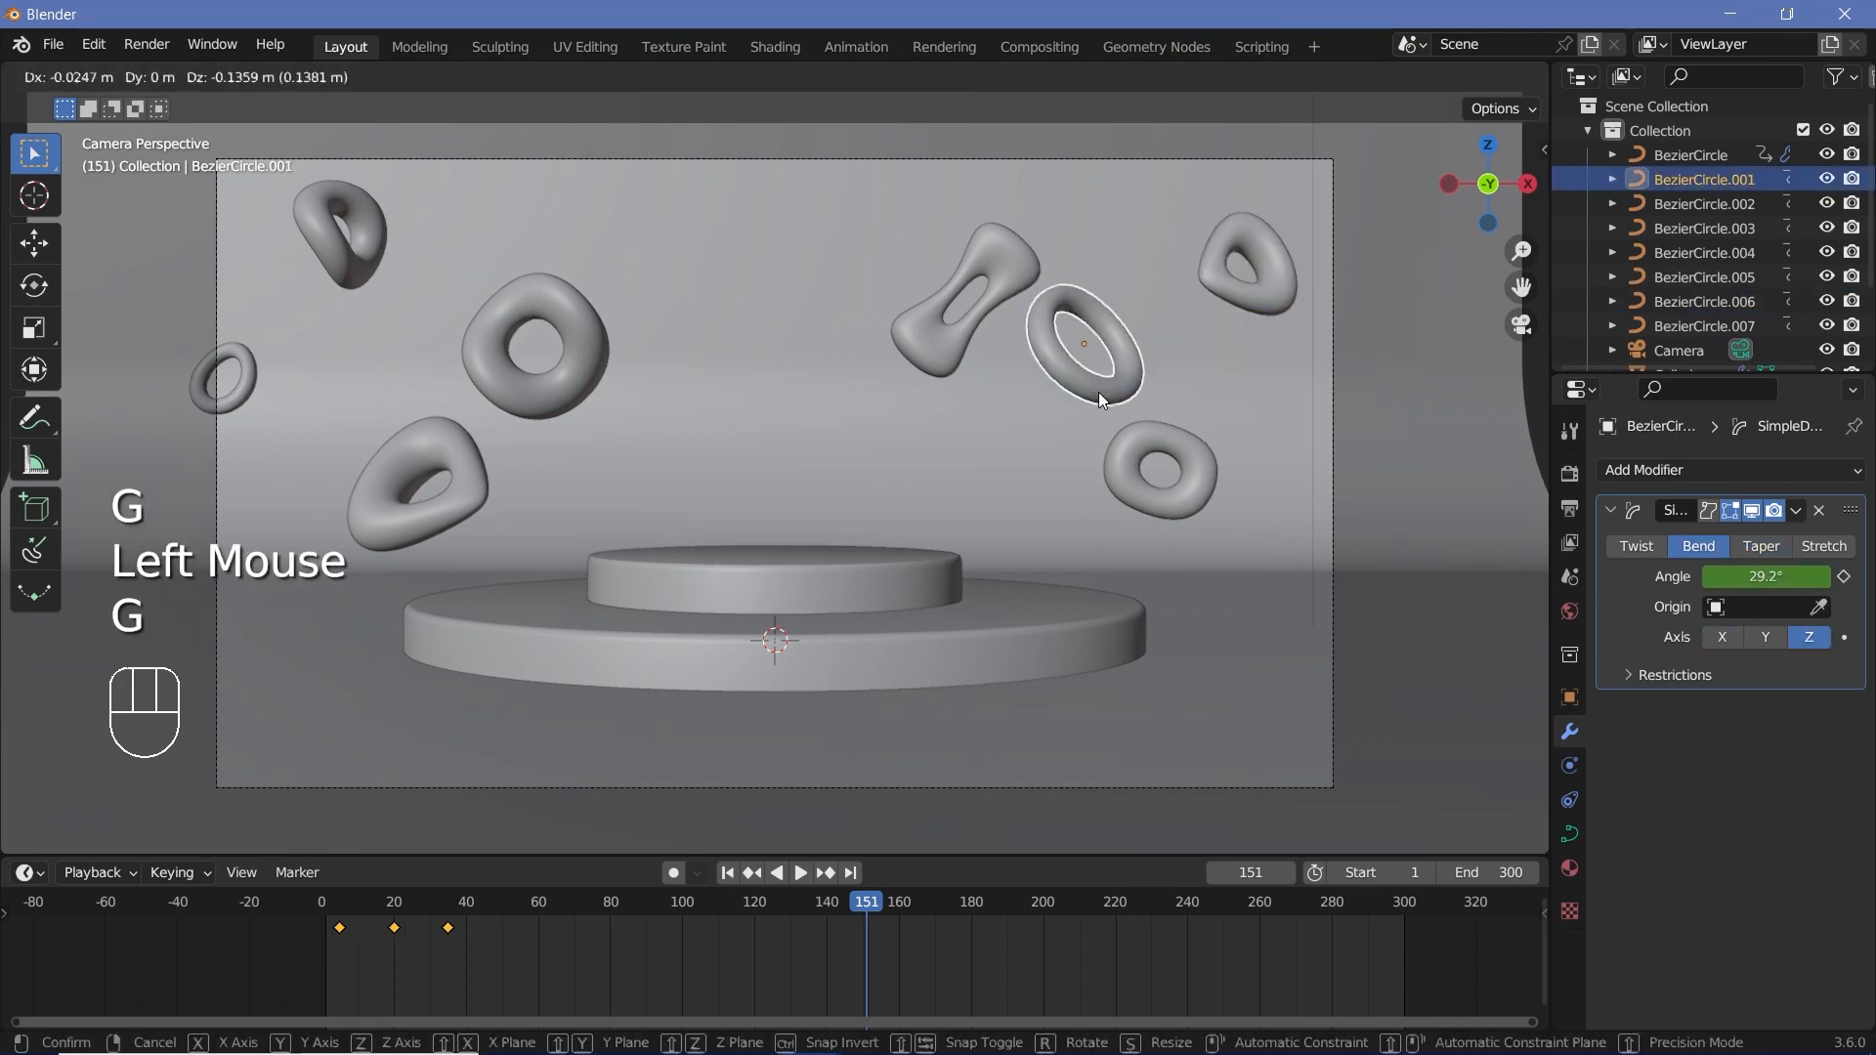
pyautogui.click(1103, 400)
# - Bring the small Bend ring back inside the frame and shift the large Taper and Twist rings up and to the left
pyautogui.click(391, 469)
pyautogui.press('g')
pyautogui.click(265, 557)
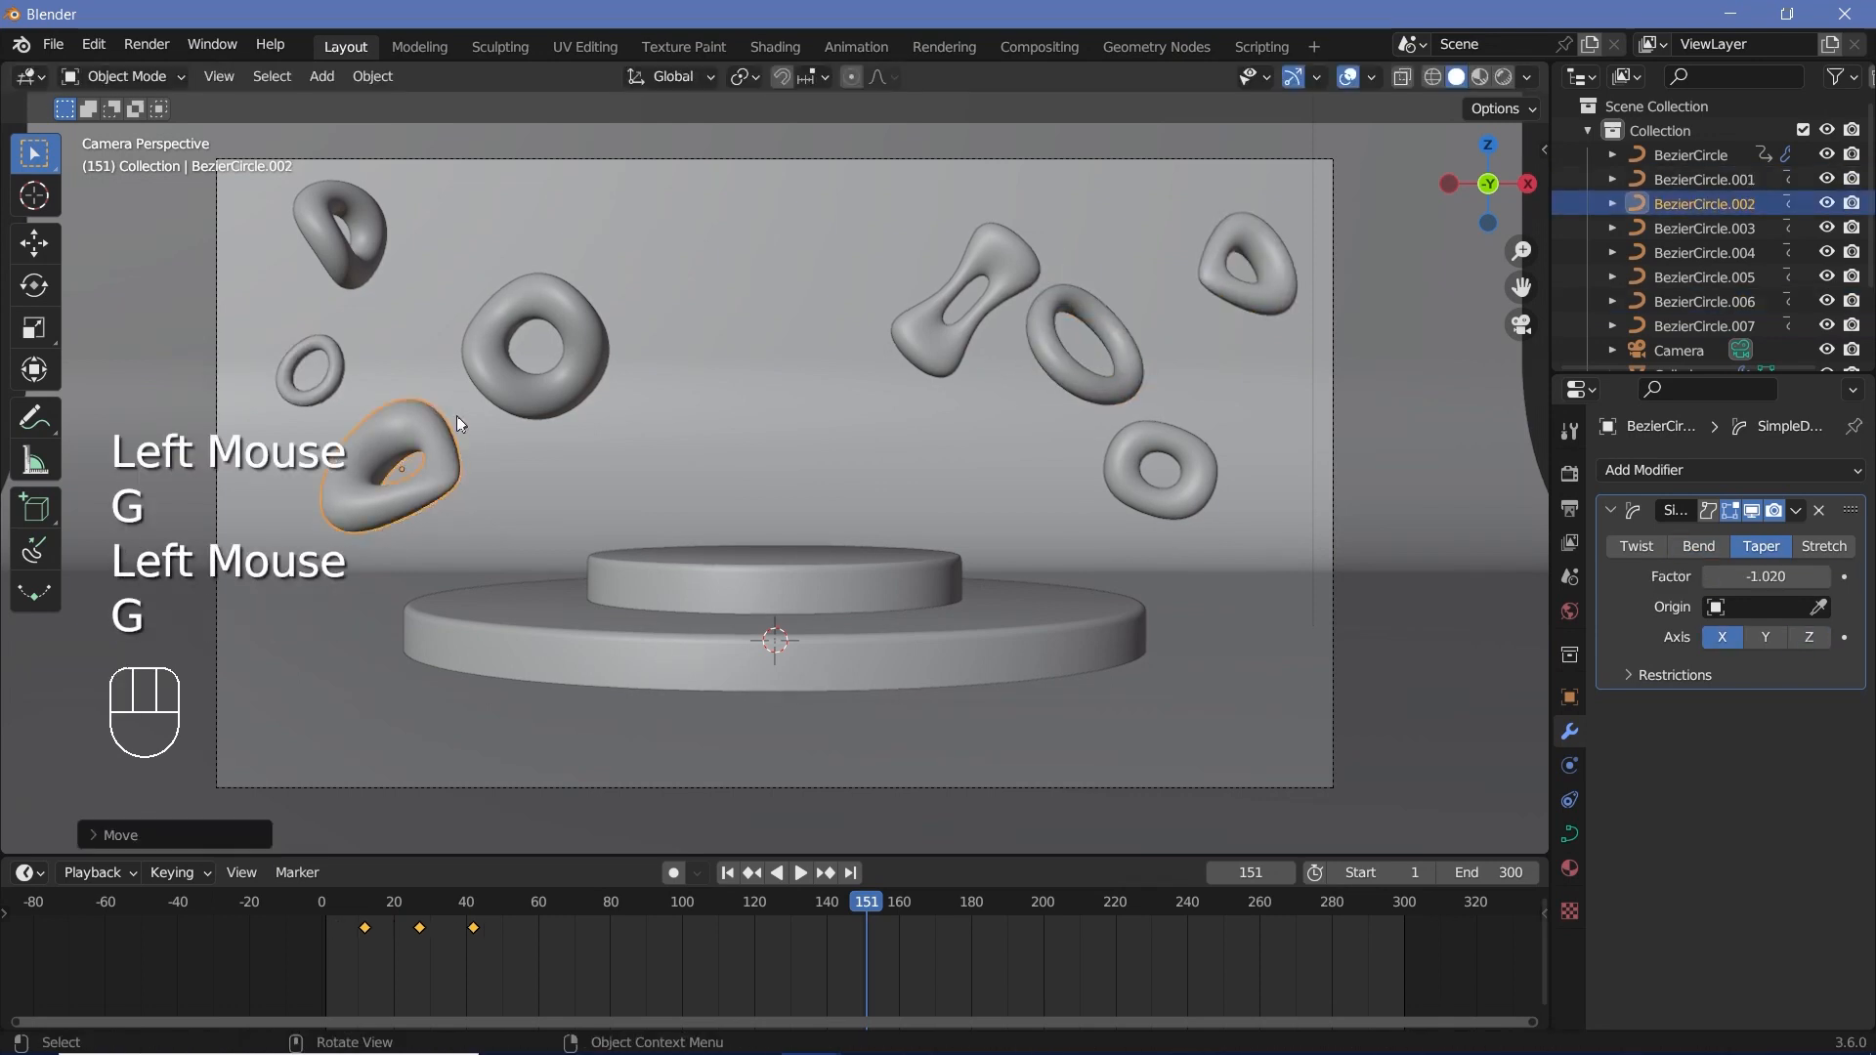
pyautogui.click(502, 381)
pyautogui.press('g')
pyautogui.click(478, 361)
# - Space out the right-hand rings by shifting the diagonal Stretch and Bend rings up and right and the lower Stretch ring down and left
pyautogui.click(954, 286)
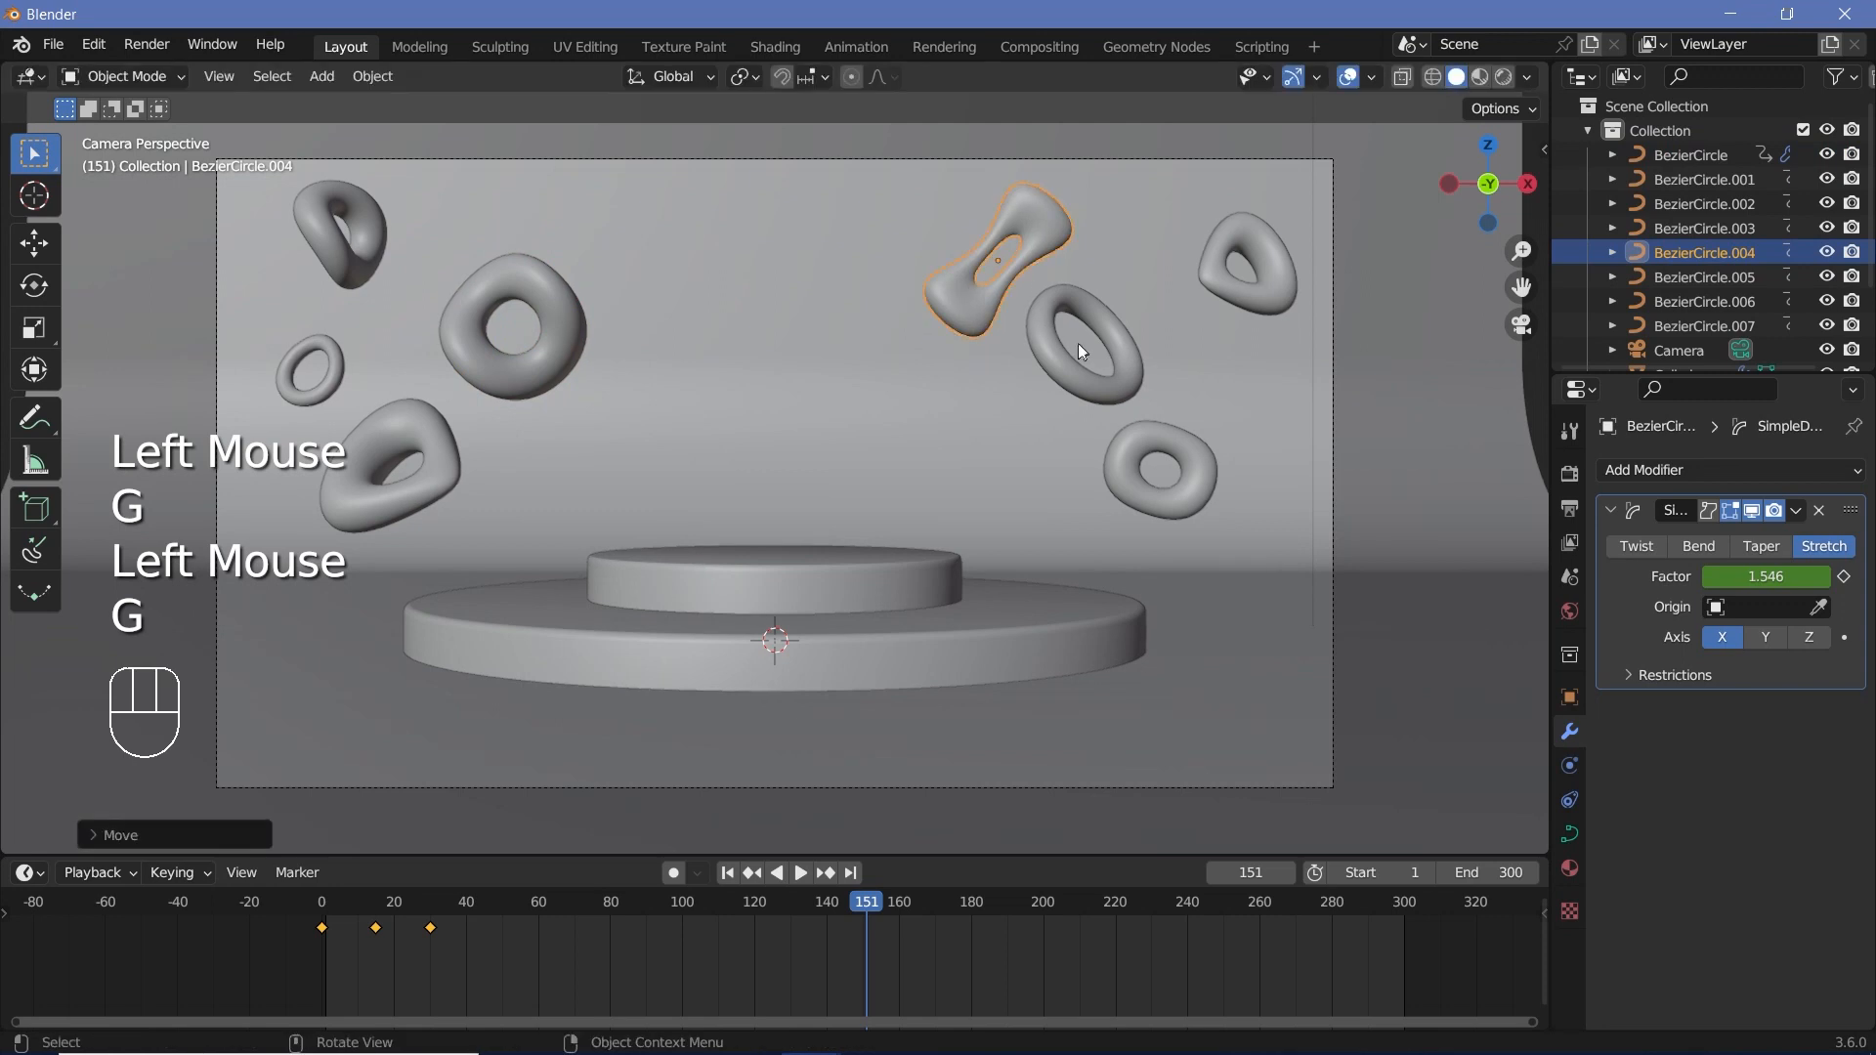
pyautogui.click(1040, 362)
pyautogui.press('g')
pyautogui.click(1076, 348)
pyautogui.click(1134, 452)
pyautogui.press('g')
pyautogui.click(1105, 468)
# - Nudge the large Twist ring further up and left
pyautogui.click(573, 338)
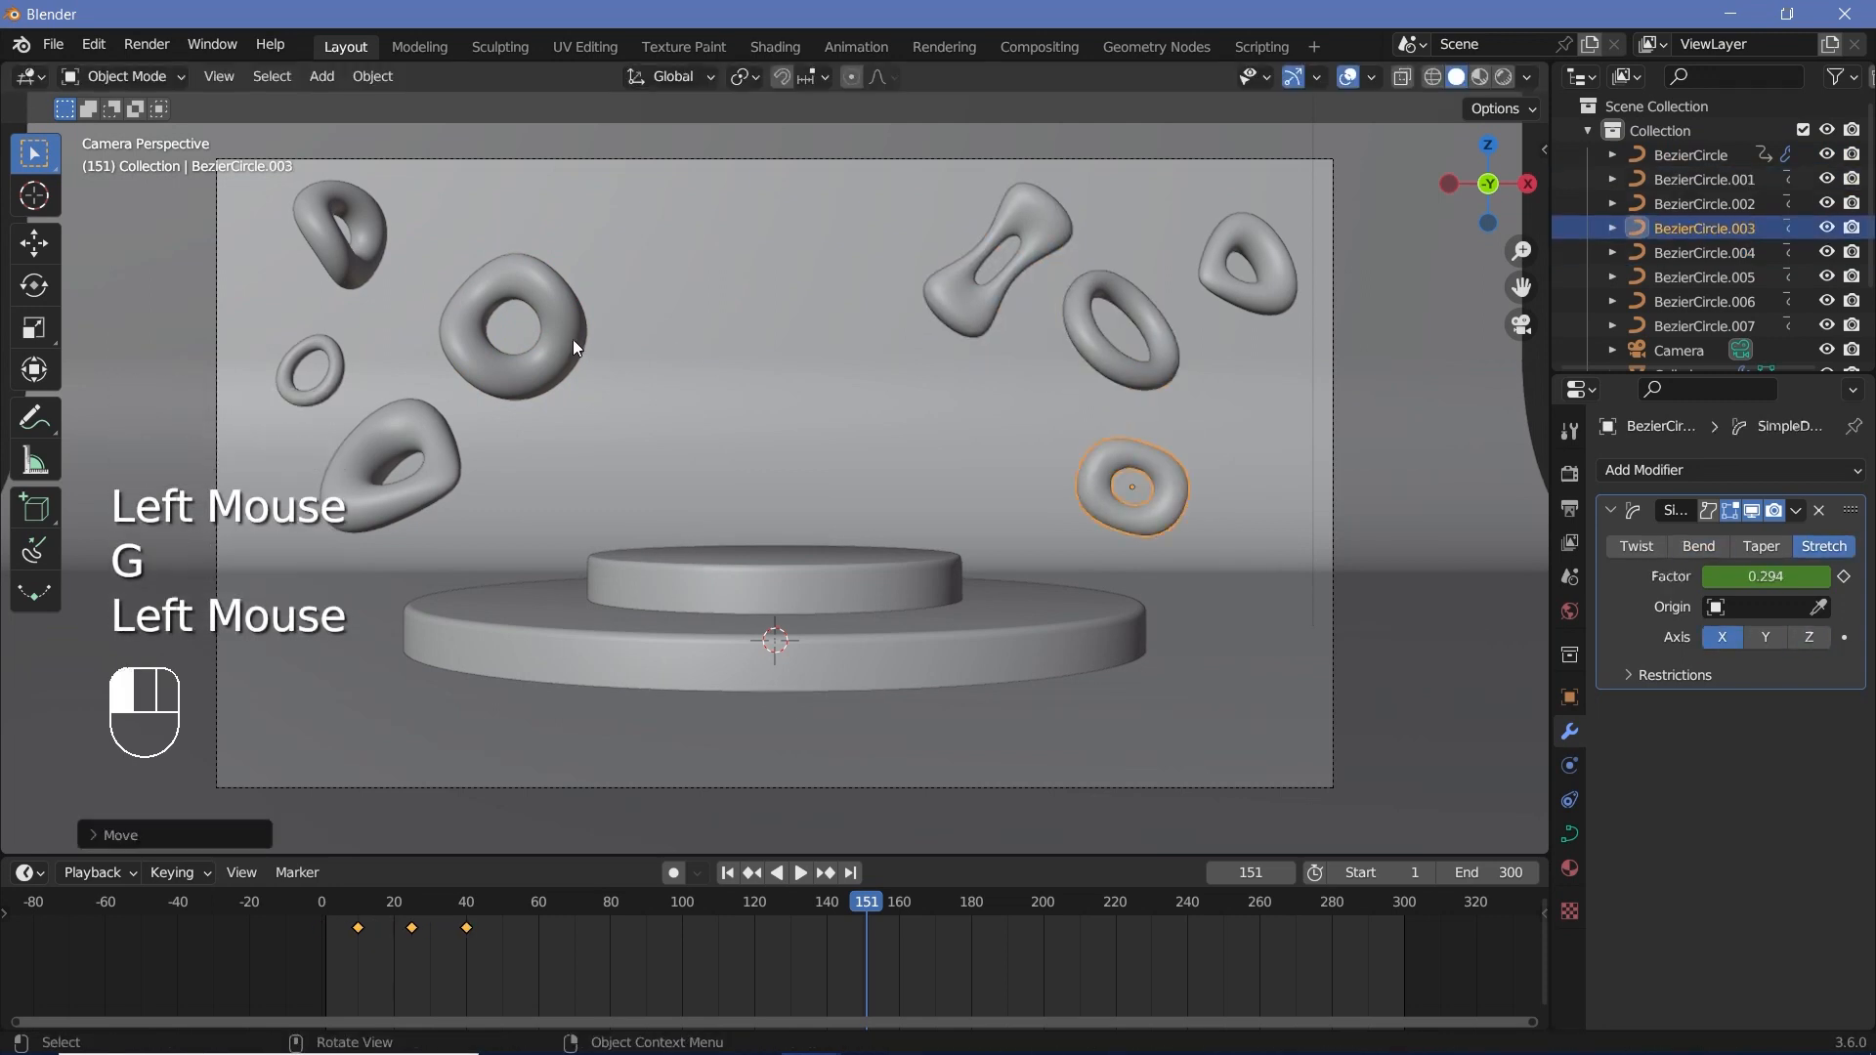
pyautogui.press('g')
pyautogui.click(552, 325)
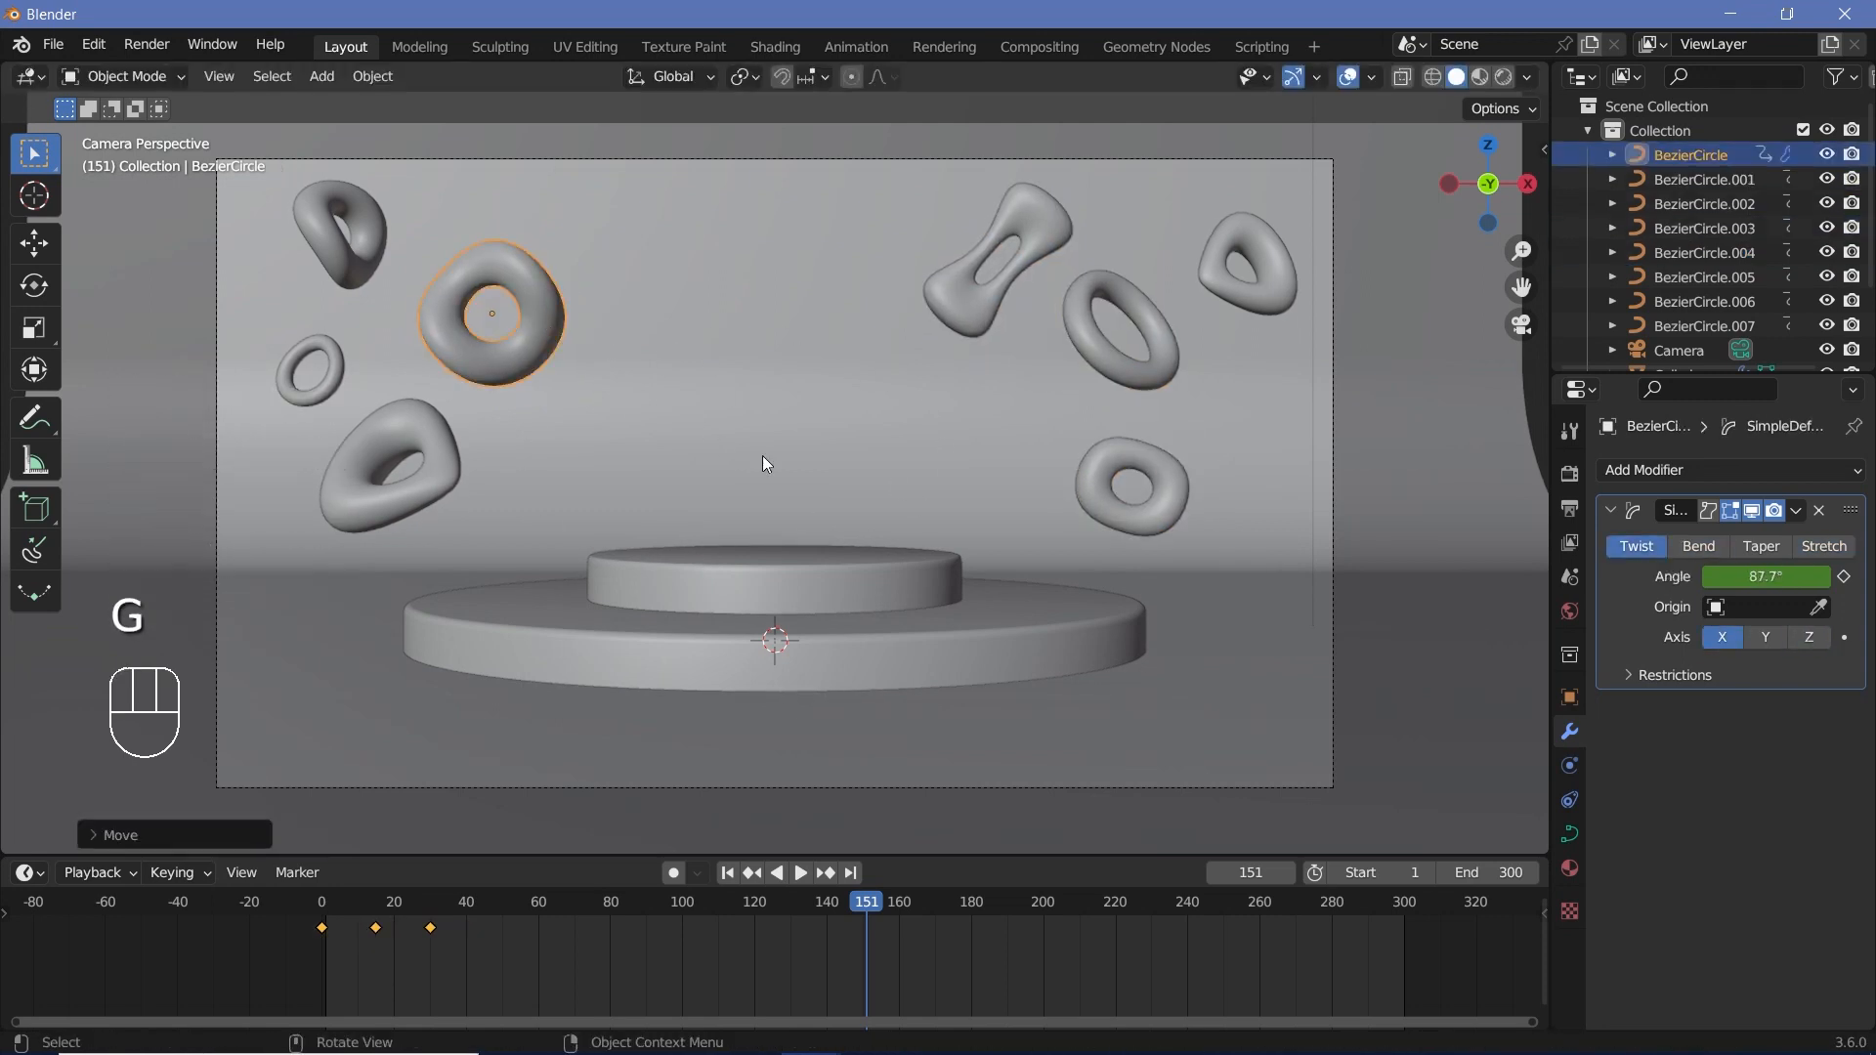
# - Add a gear mesh and set its Z location to 1.1 m, above the pedestal
pyautogui.hotkey('shift', 'a')
pyautogui.moveTo(762, 456)
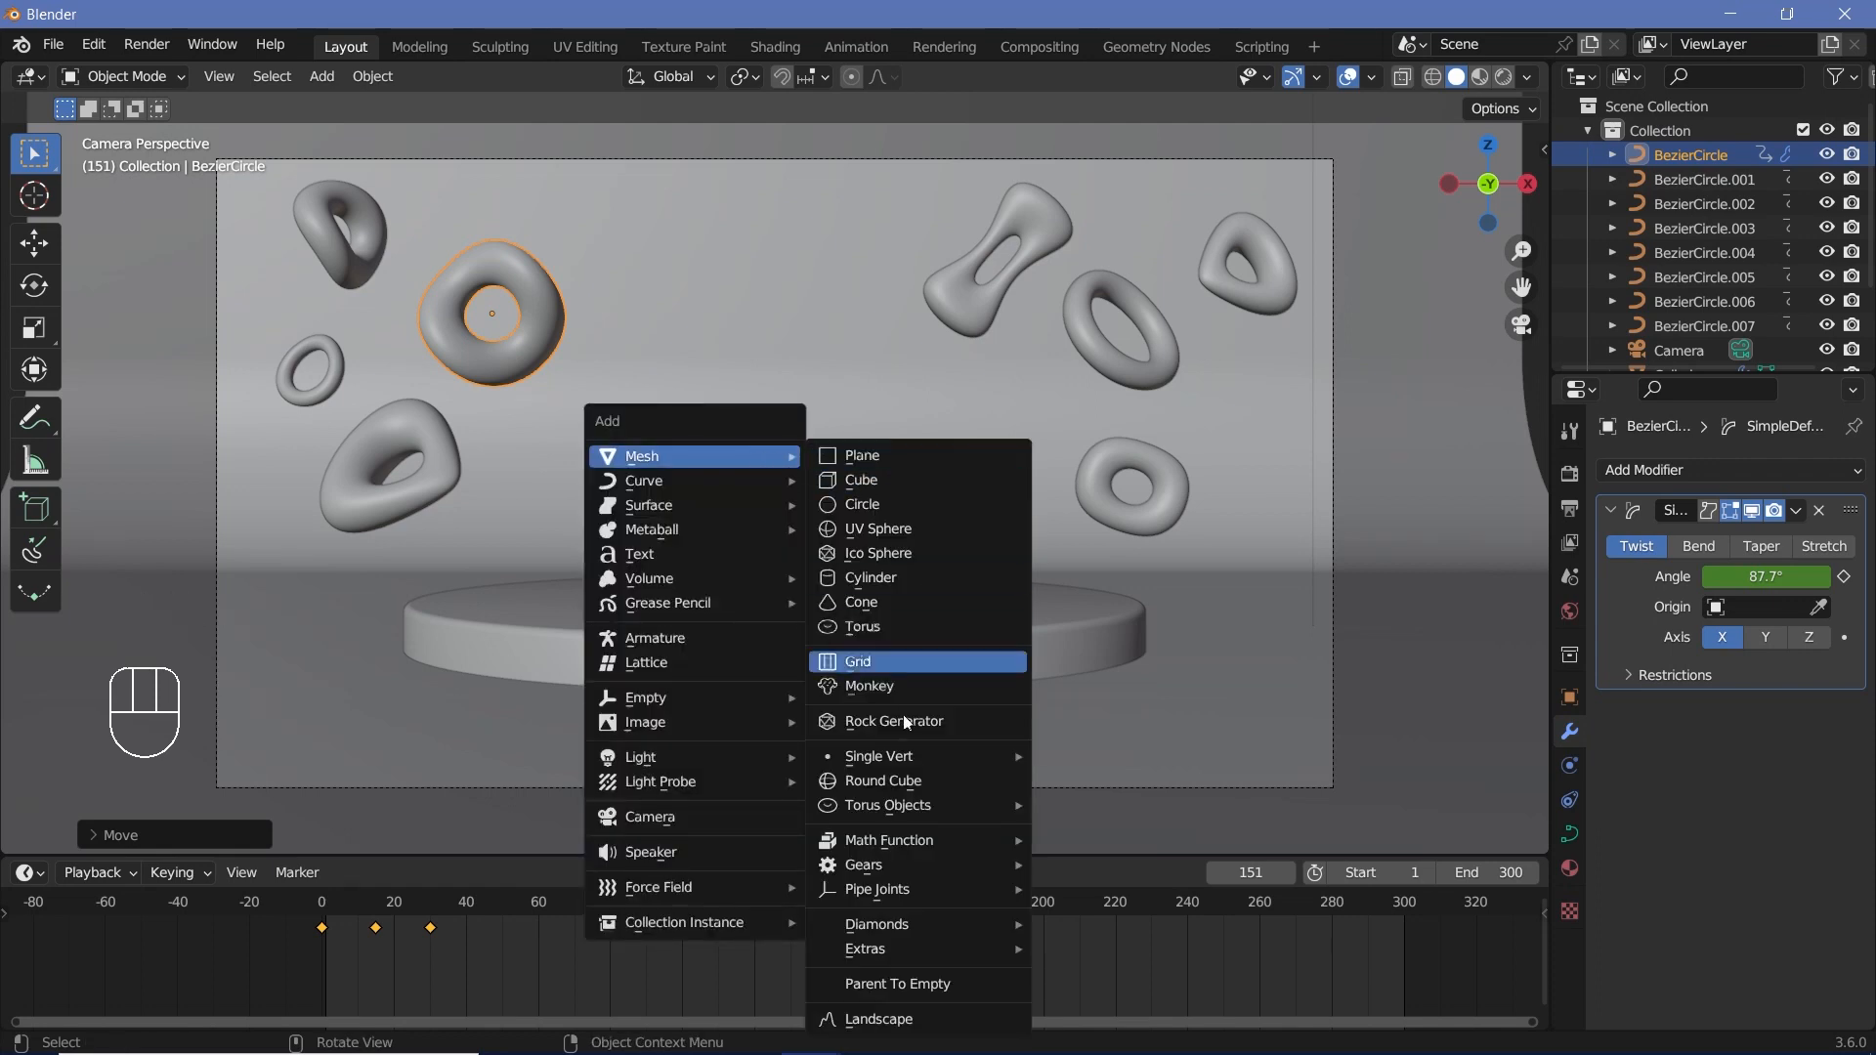
pyautogui.click(1067, 862)
pyautogui.click(122, 835)
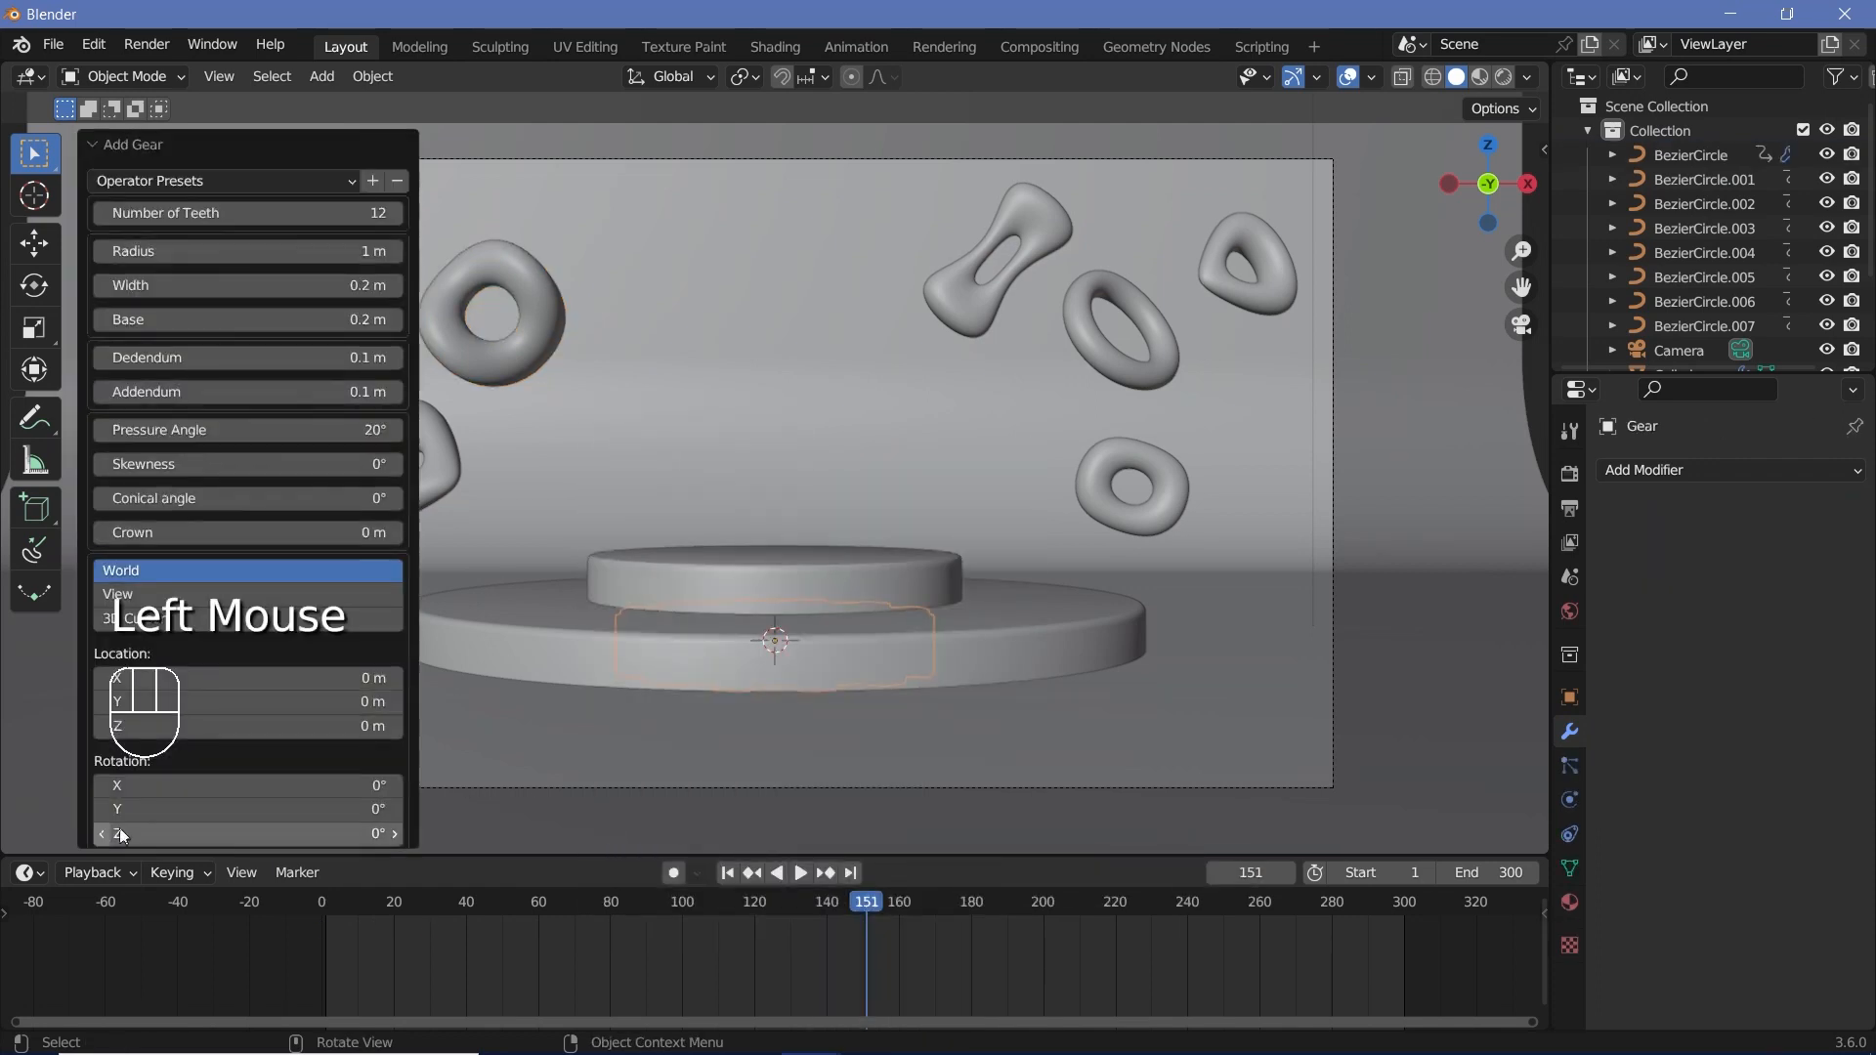
pyautogui.moveTo(314, 726); pyautogui.dragTo(410, 726)
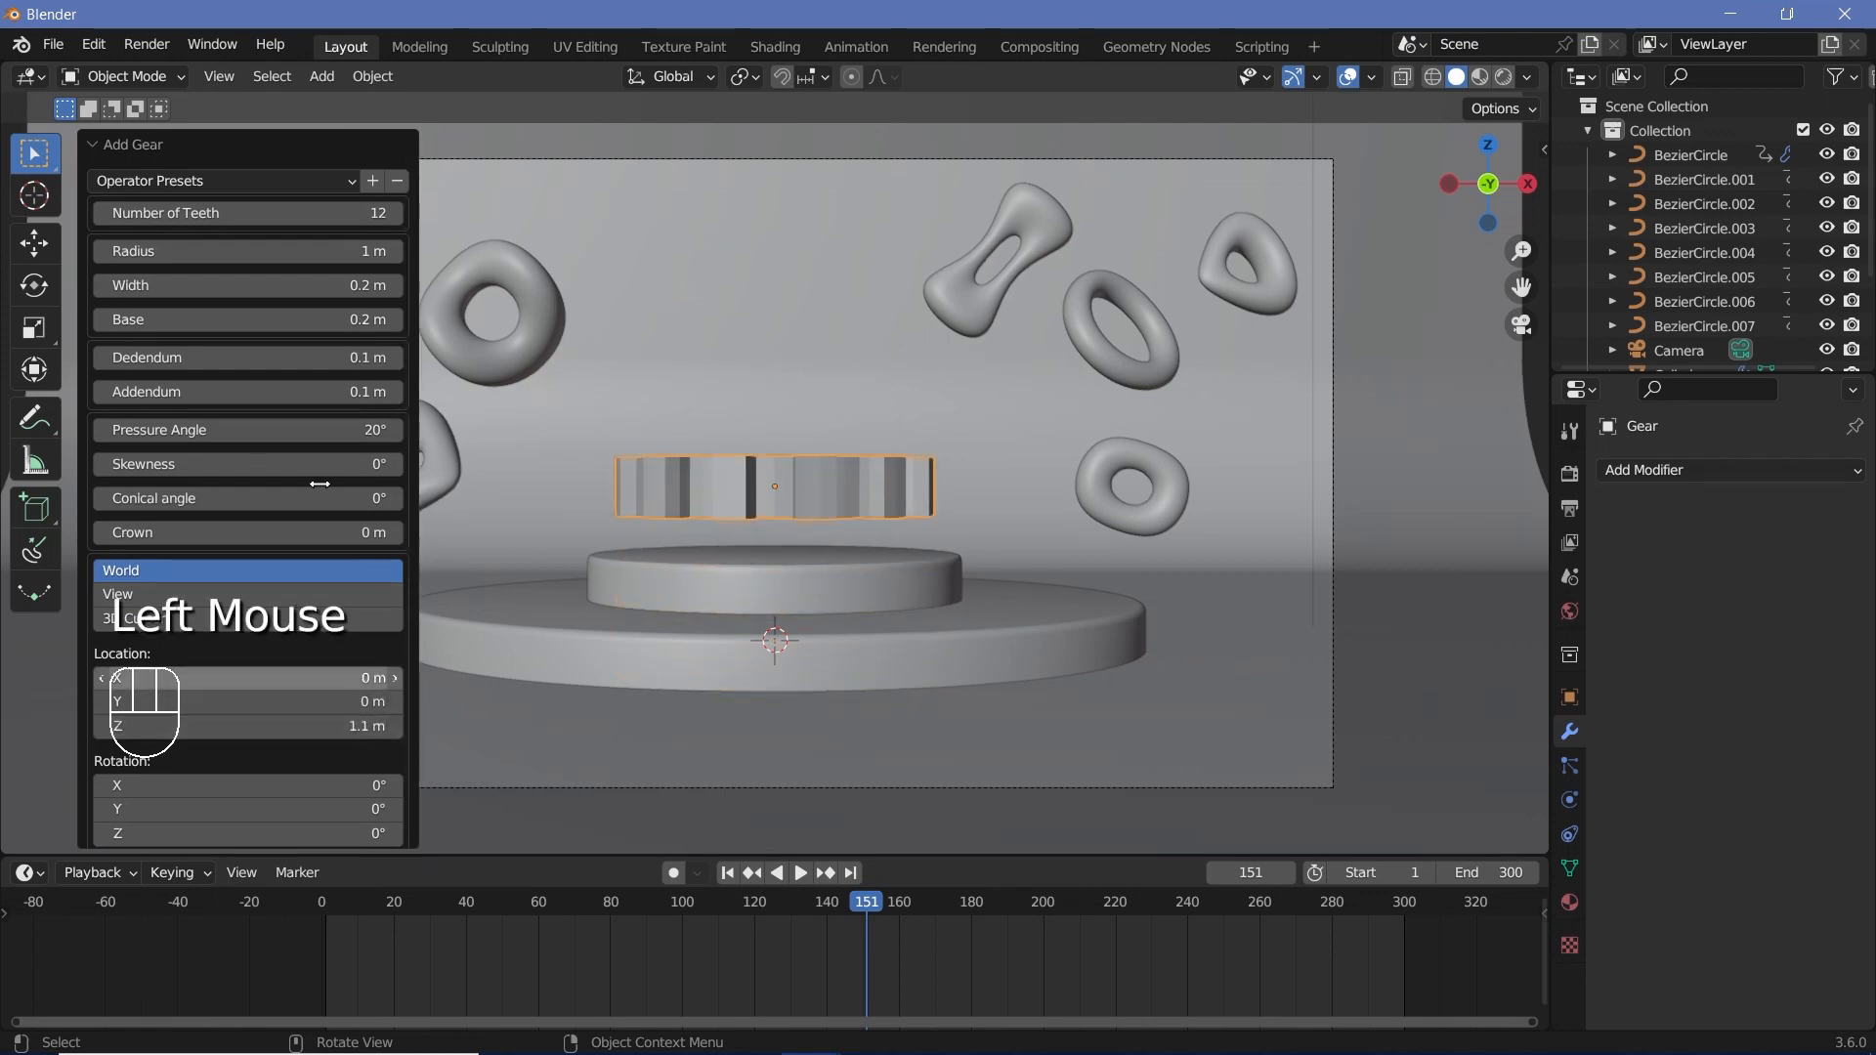
# - Set the gear's X rotation to 45°, width to 0.24 m, base to 0.37 m, and dedendum to 0.16 m
pyautogui.moveTo(283, 786); pyautogui.dragTo(313, 790)
pyautogui.click(312, 789)
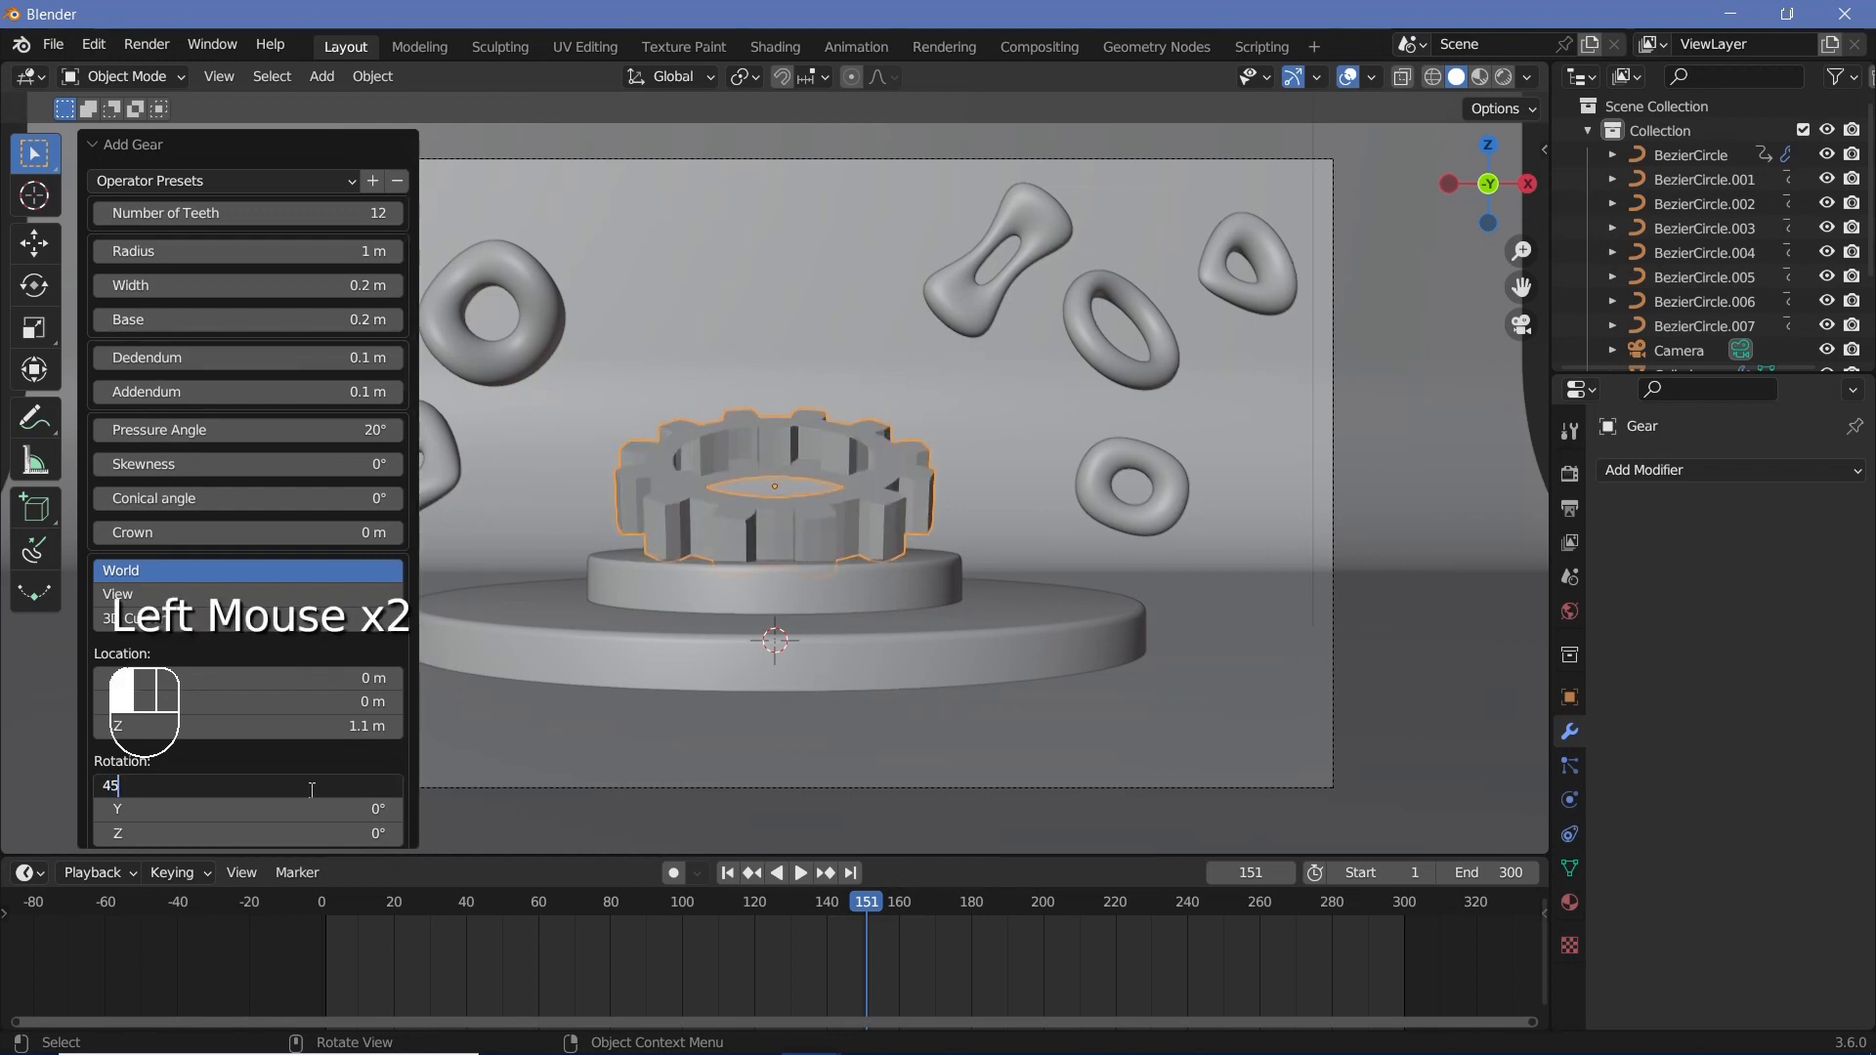
pyautogui.write('45')
pyautogui.press('Return')
pyautogui.keyDown('shift'); pyautogui.moveTo(278, 293); pyautogui.dragTo(303, 357); pyautogui.keyUp('shift')
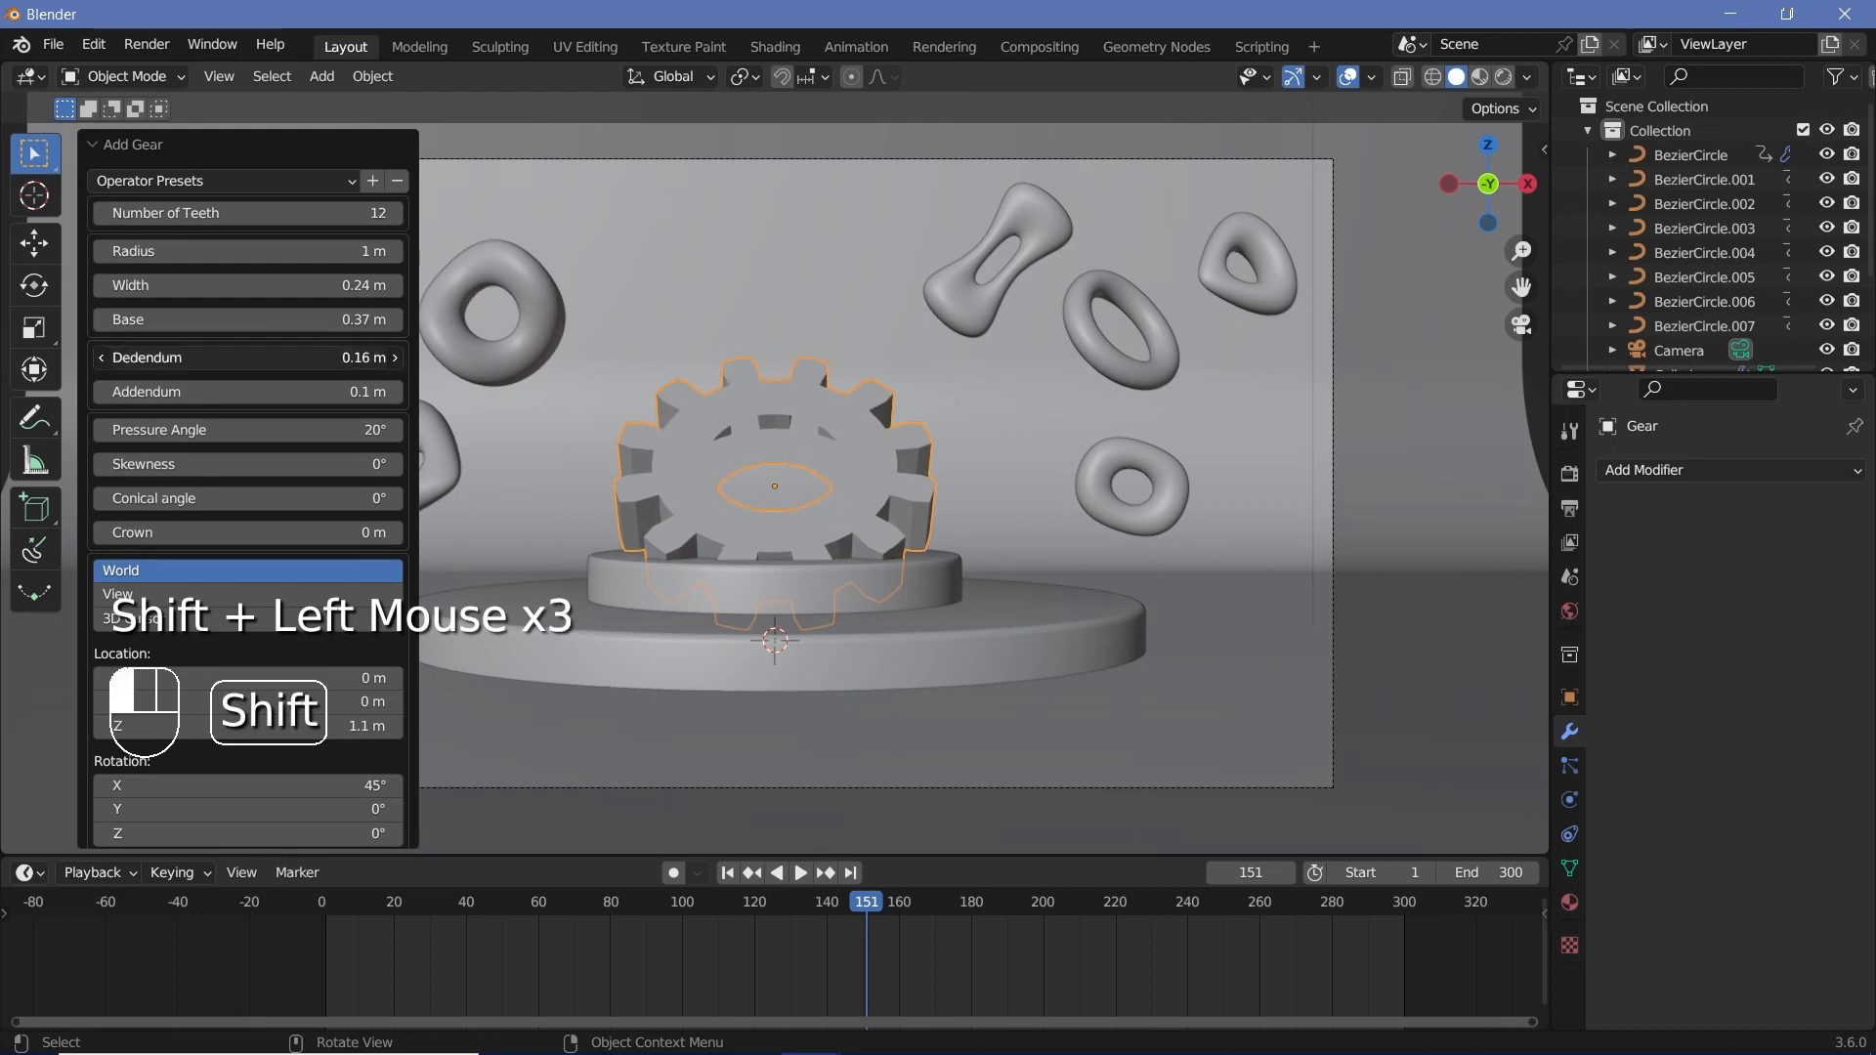
pyautogui.click(133, 145)
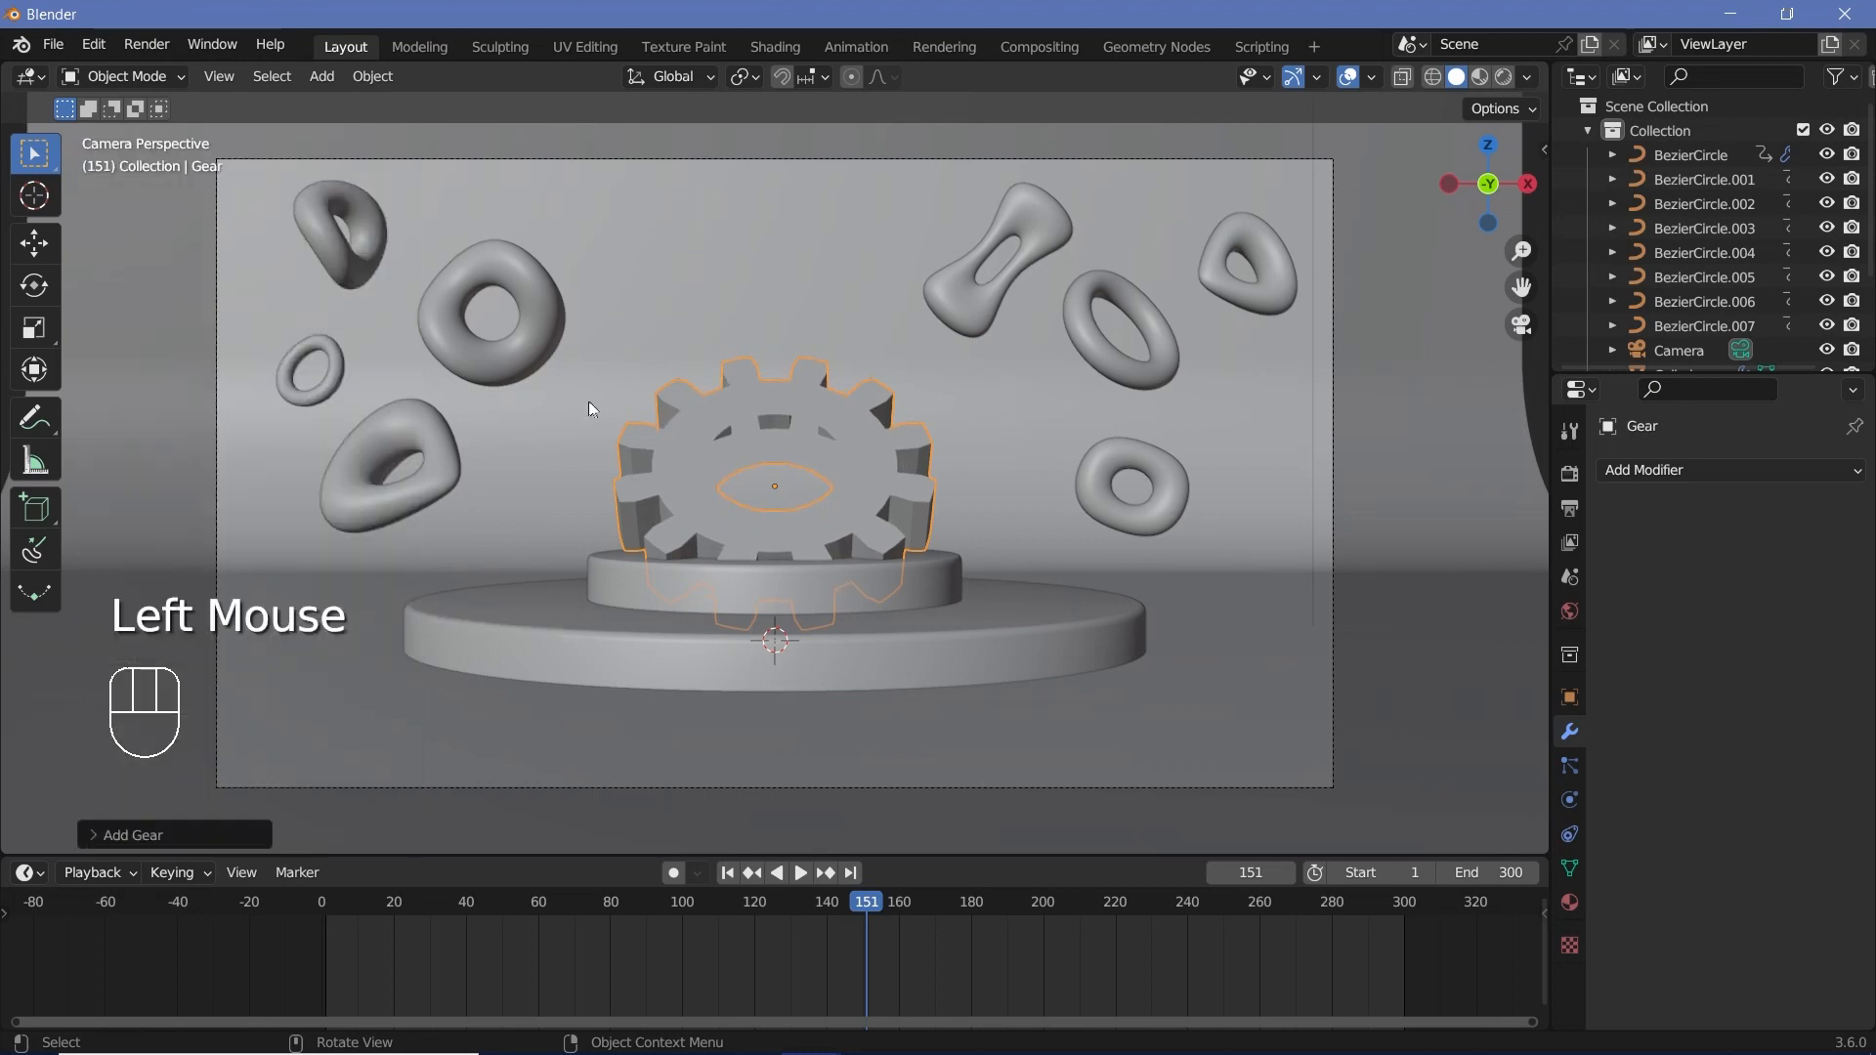
# - Raise the gear clear of the pedestal's upper tier and scale it down
pyautogui.press('g')
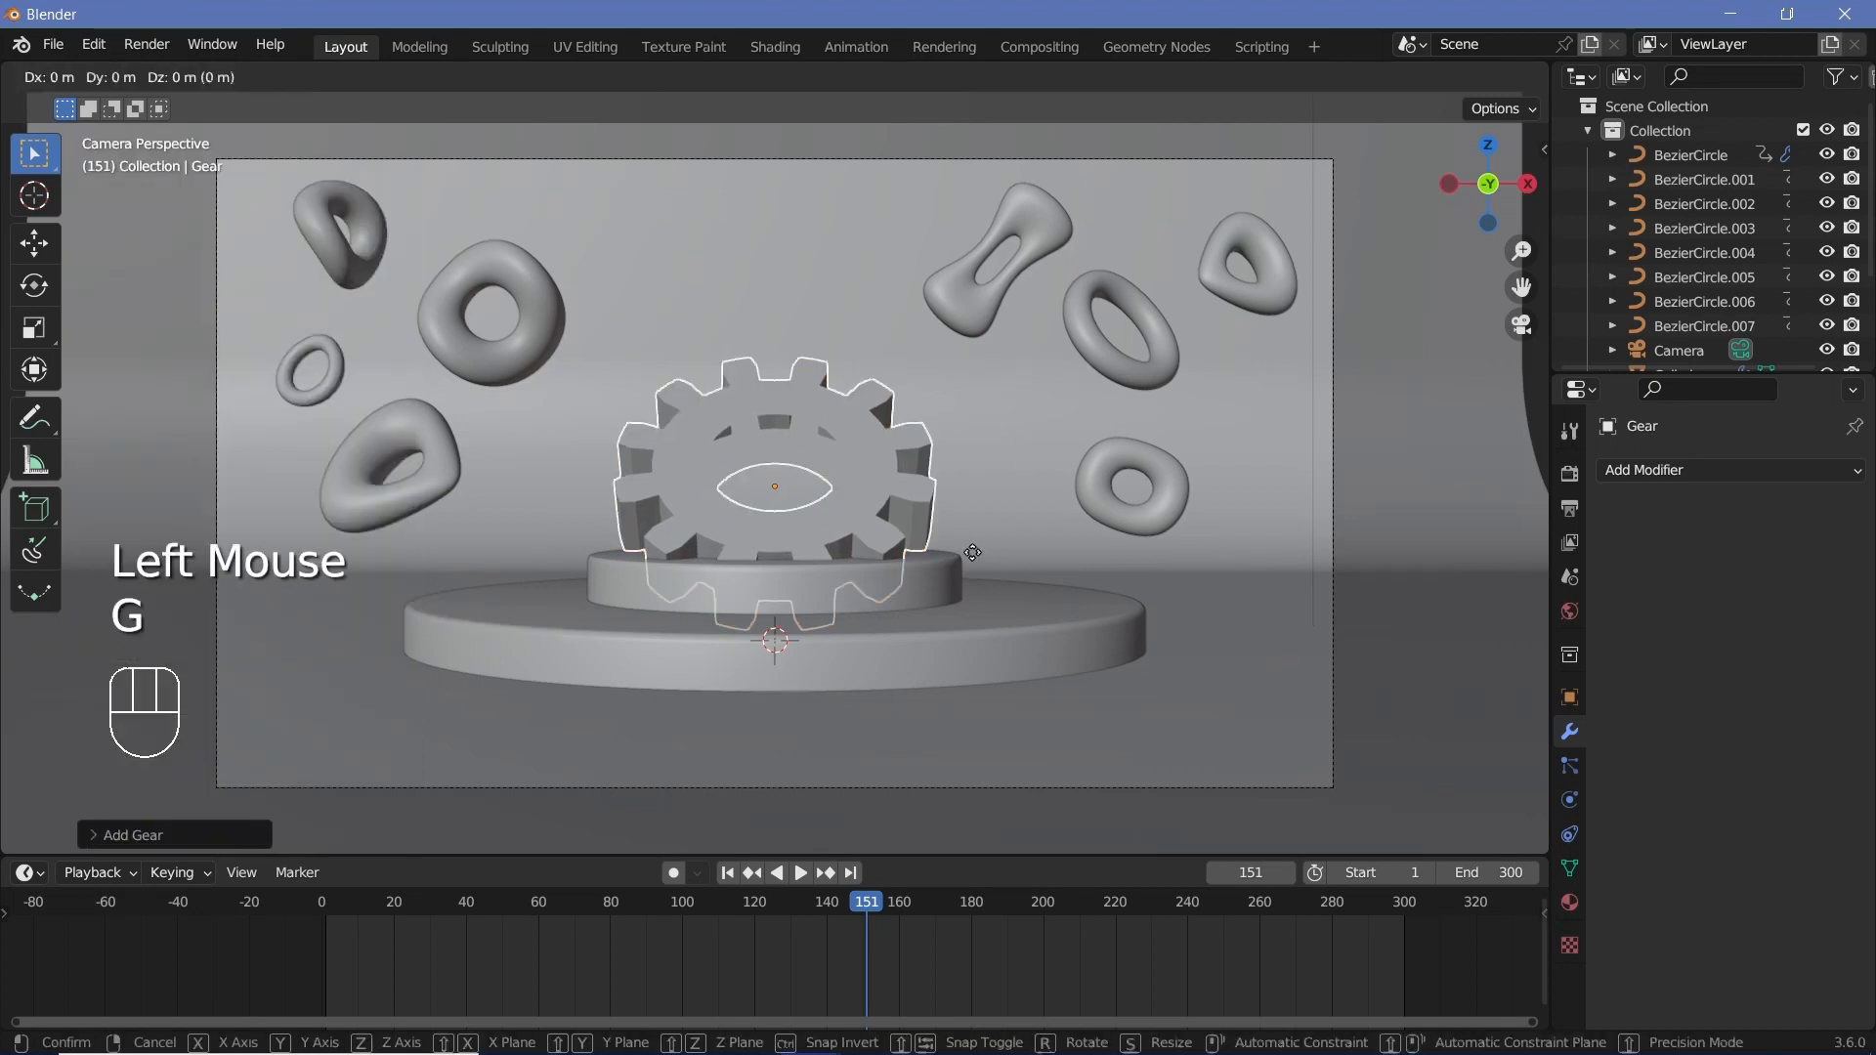
pyautogui.click(989, 485)
pyautogui.press('s')
pyautogui.click(1026, 618)
pyautogui.scroll(3, 811, 373)
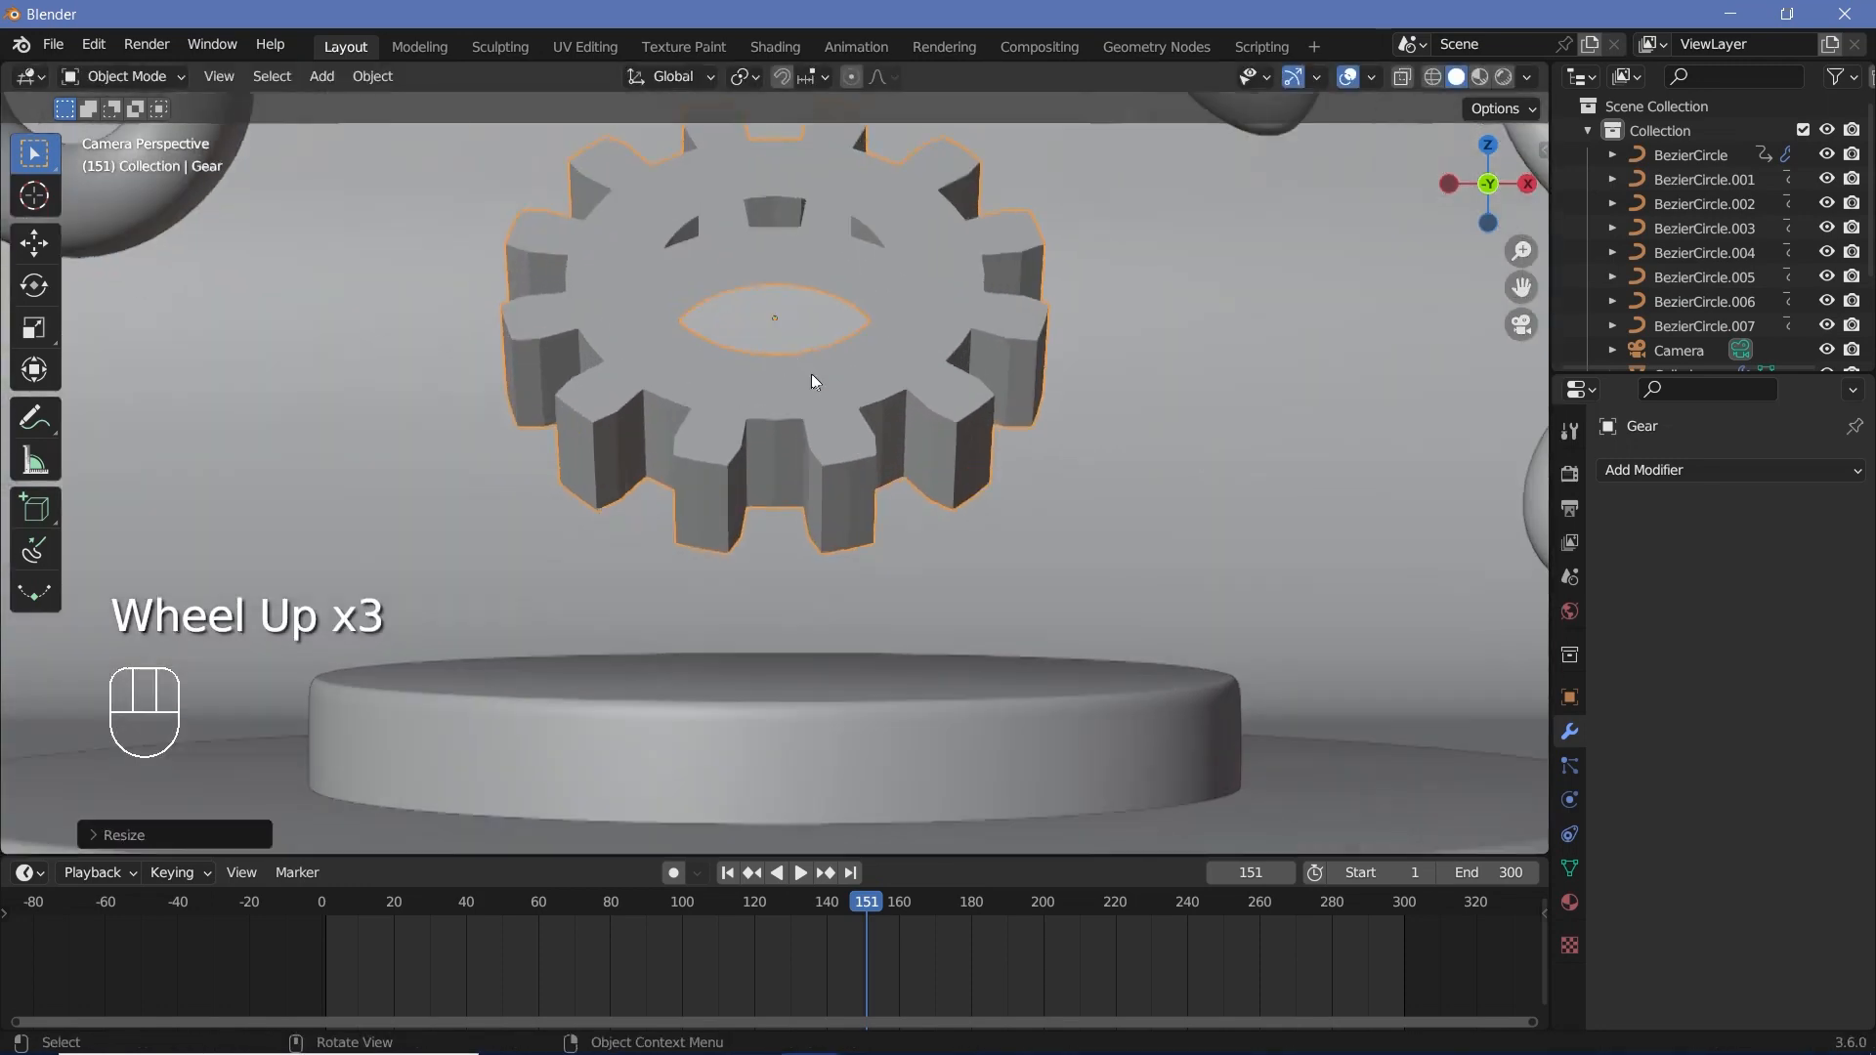
# - Bridge the top and bottom edge loops of the gear's center hole to form its inner wall
pyautogui.keyDown('shift'); pyautogui.moveTo(811, 373); pyautogui.dragTo(859, 557, button='middle'); pyautogui.keyUp('shift')
pyautogui.scroll(2, 876, 440)
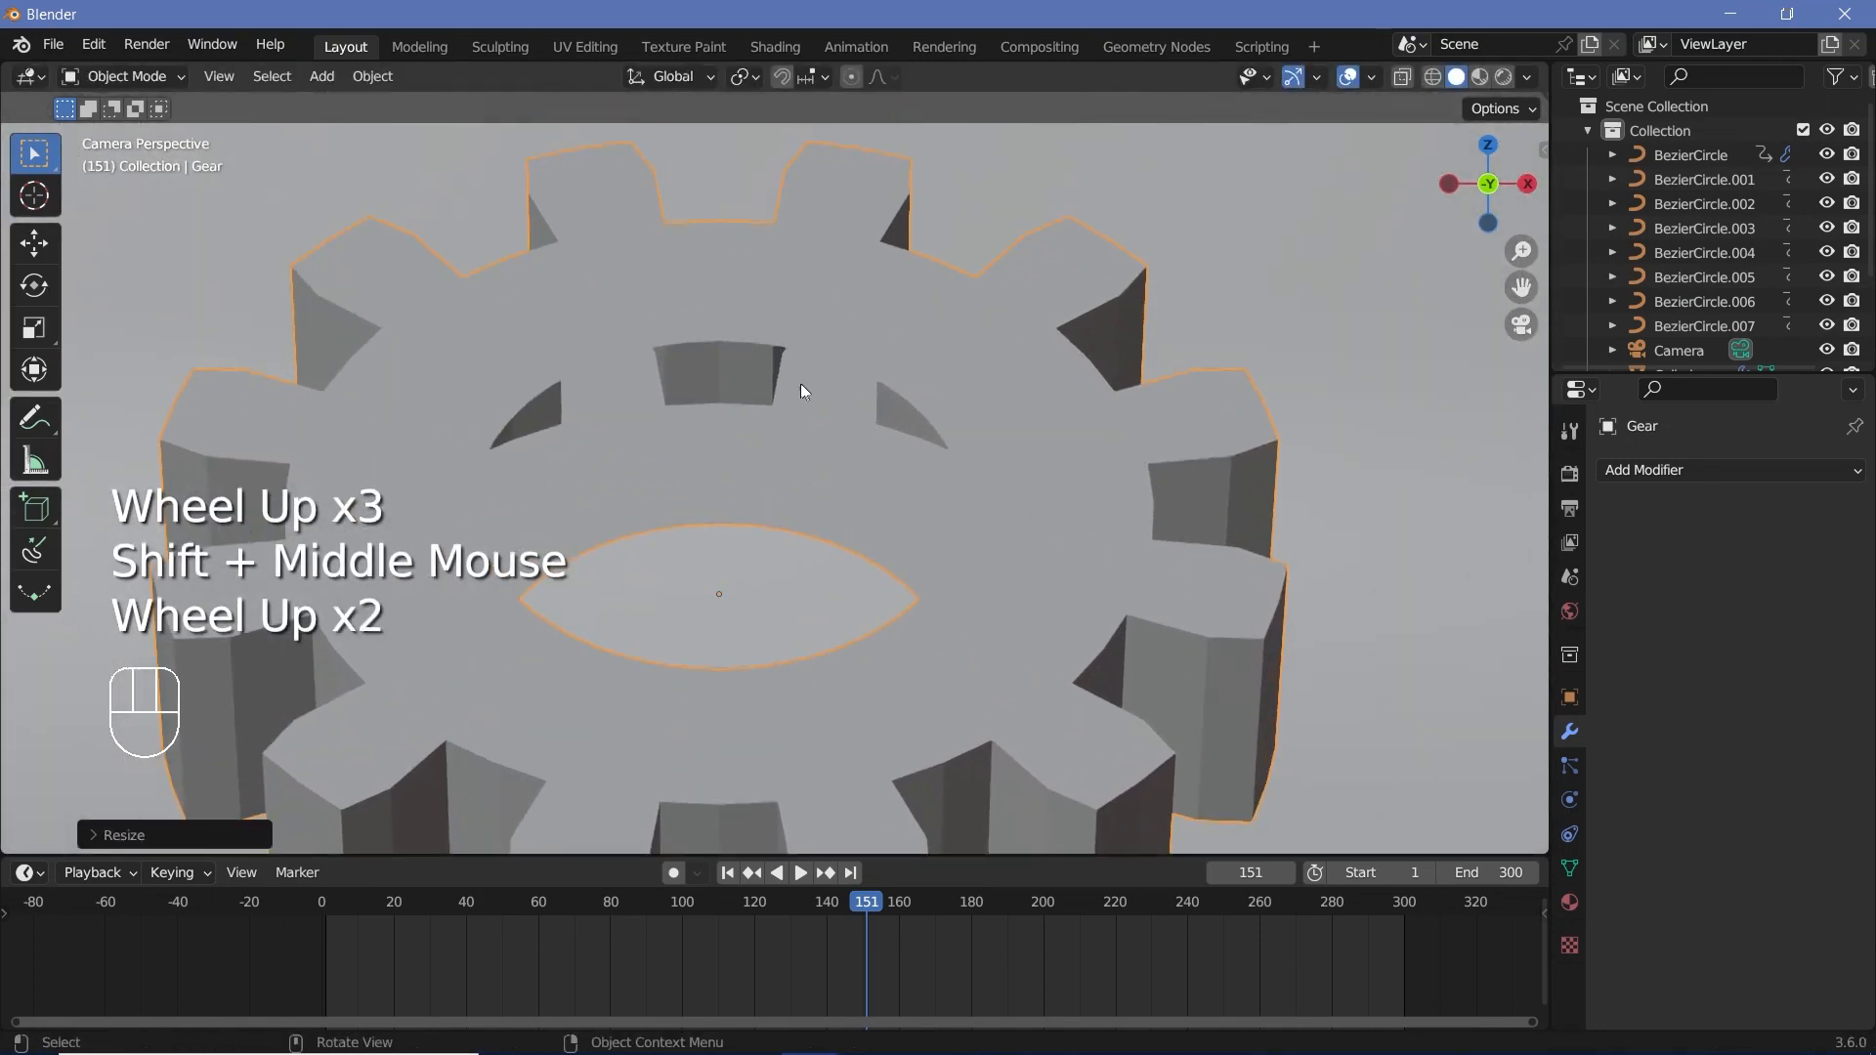
pyautogui.press('Tab')
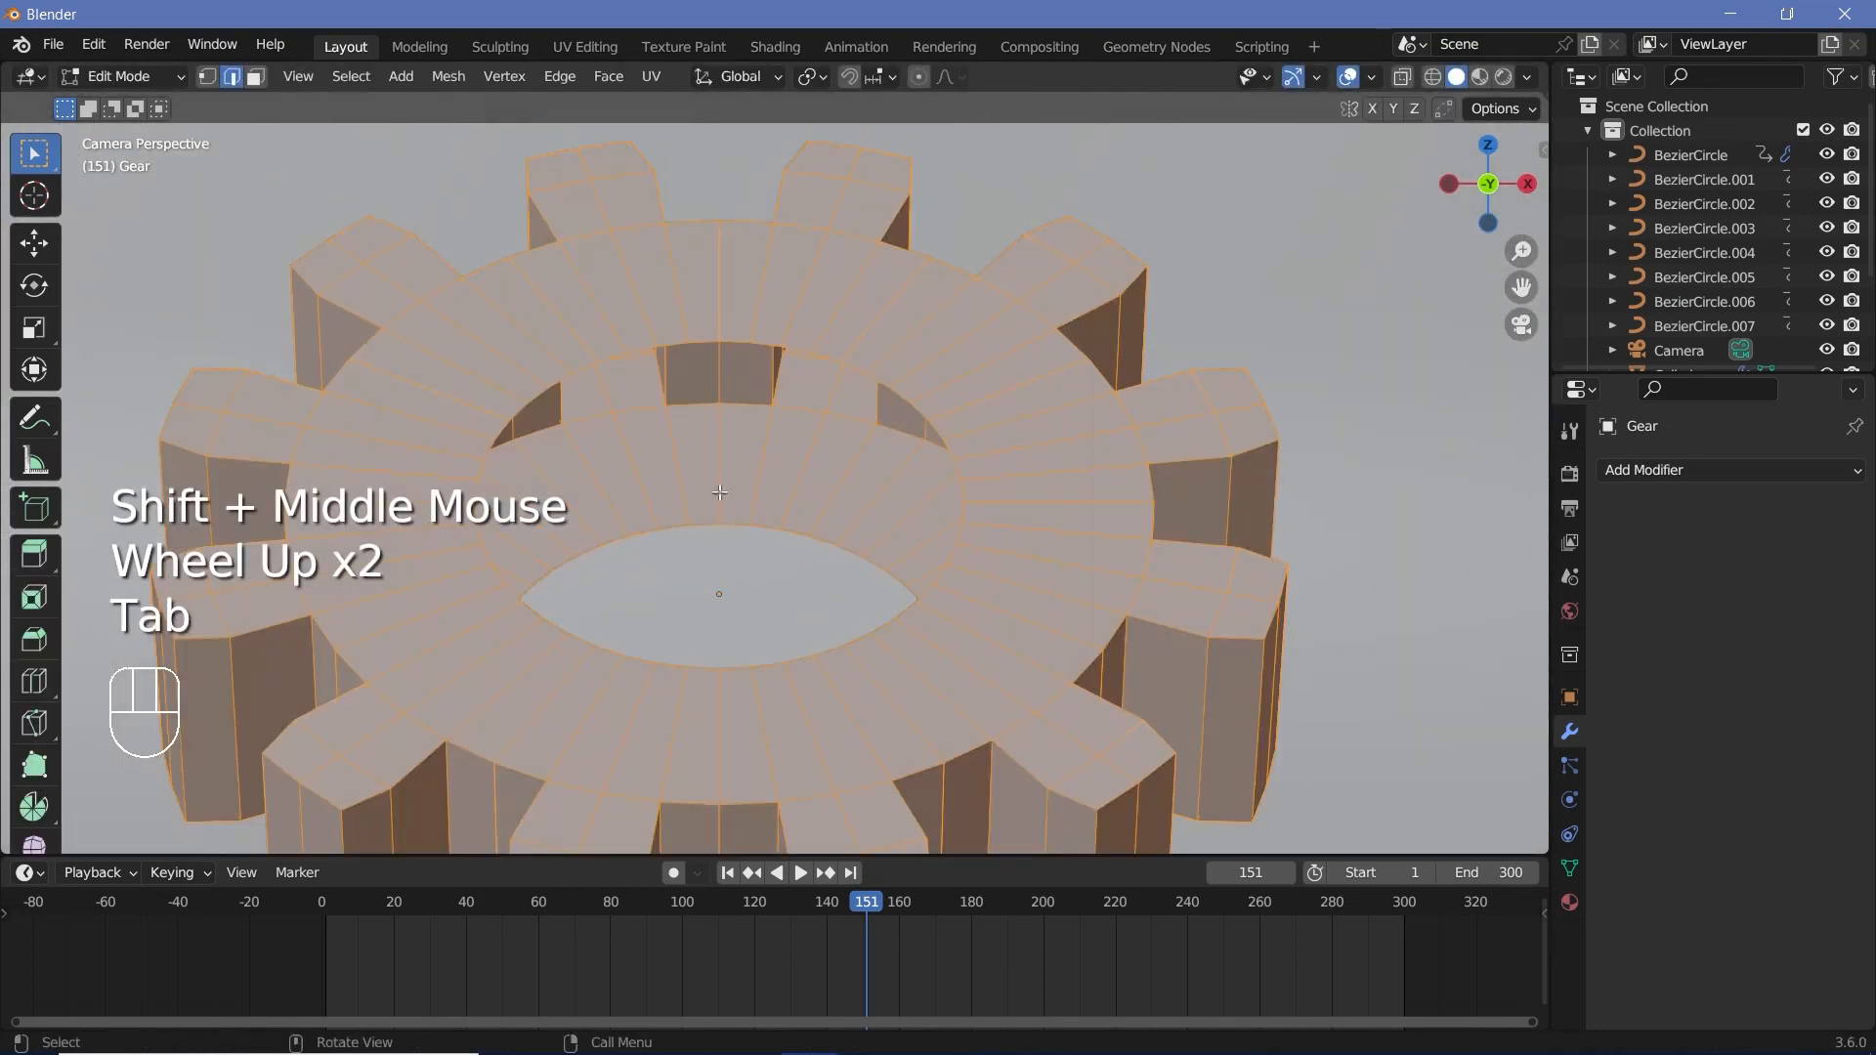
pyautogui.click(667, 345)
pyautogui.keyDown('alt'); pyautogui.keyDown('shift'); pyautogui.click(667, 345); pyautogui.keyUp('shift'); pyautogui.keyUp('alt')
pyautogui.keyDown('alt'); pyautogui.keyDown('shift'); pyautogui.click(667, 345); pyautogui.keyUp('shift'); pyautogui.keyUp('alt')
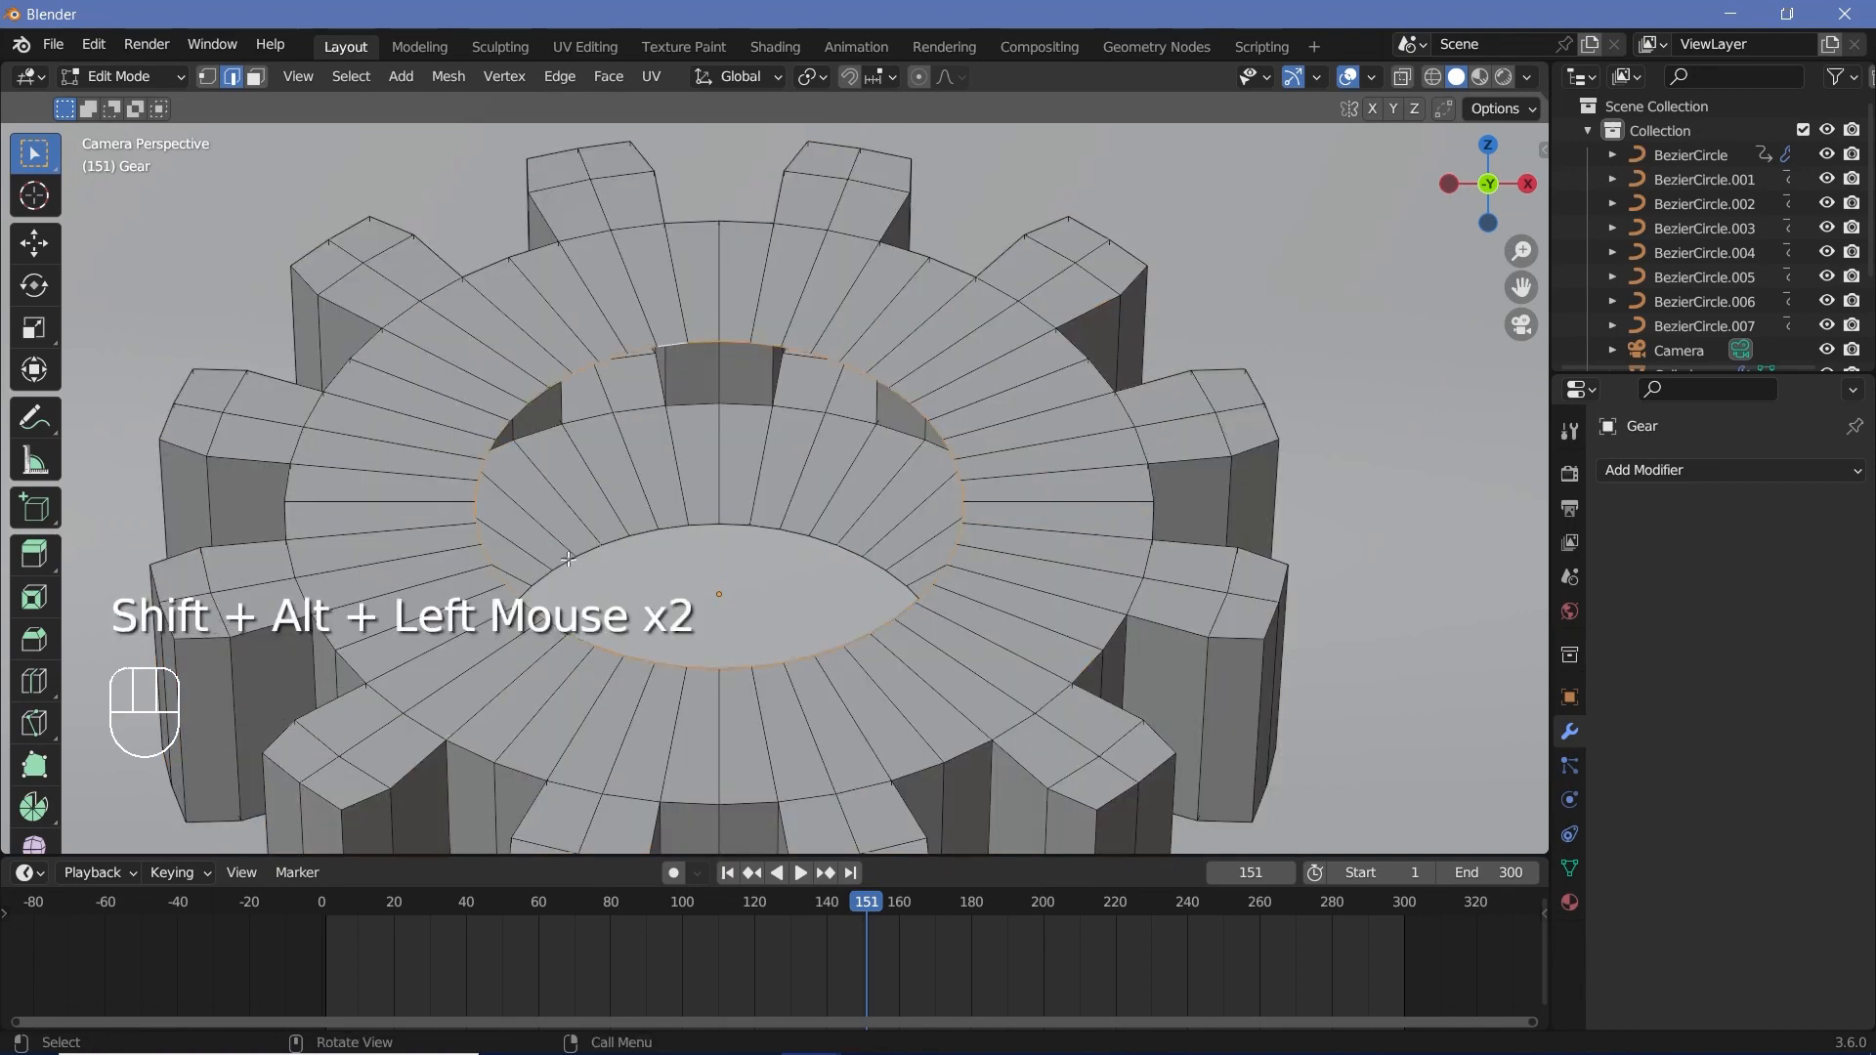
pyautogui.keyDown('alt'); pyautogui.keyDown('shift'); pyautogui.click(668, 525); pyautogui.keyUp('shift'); pyautogui.keyUp('alt')
pyautogui.press('f')
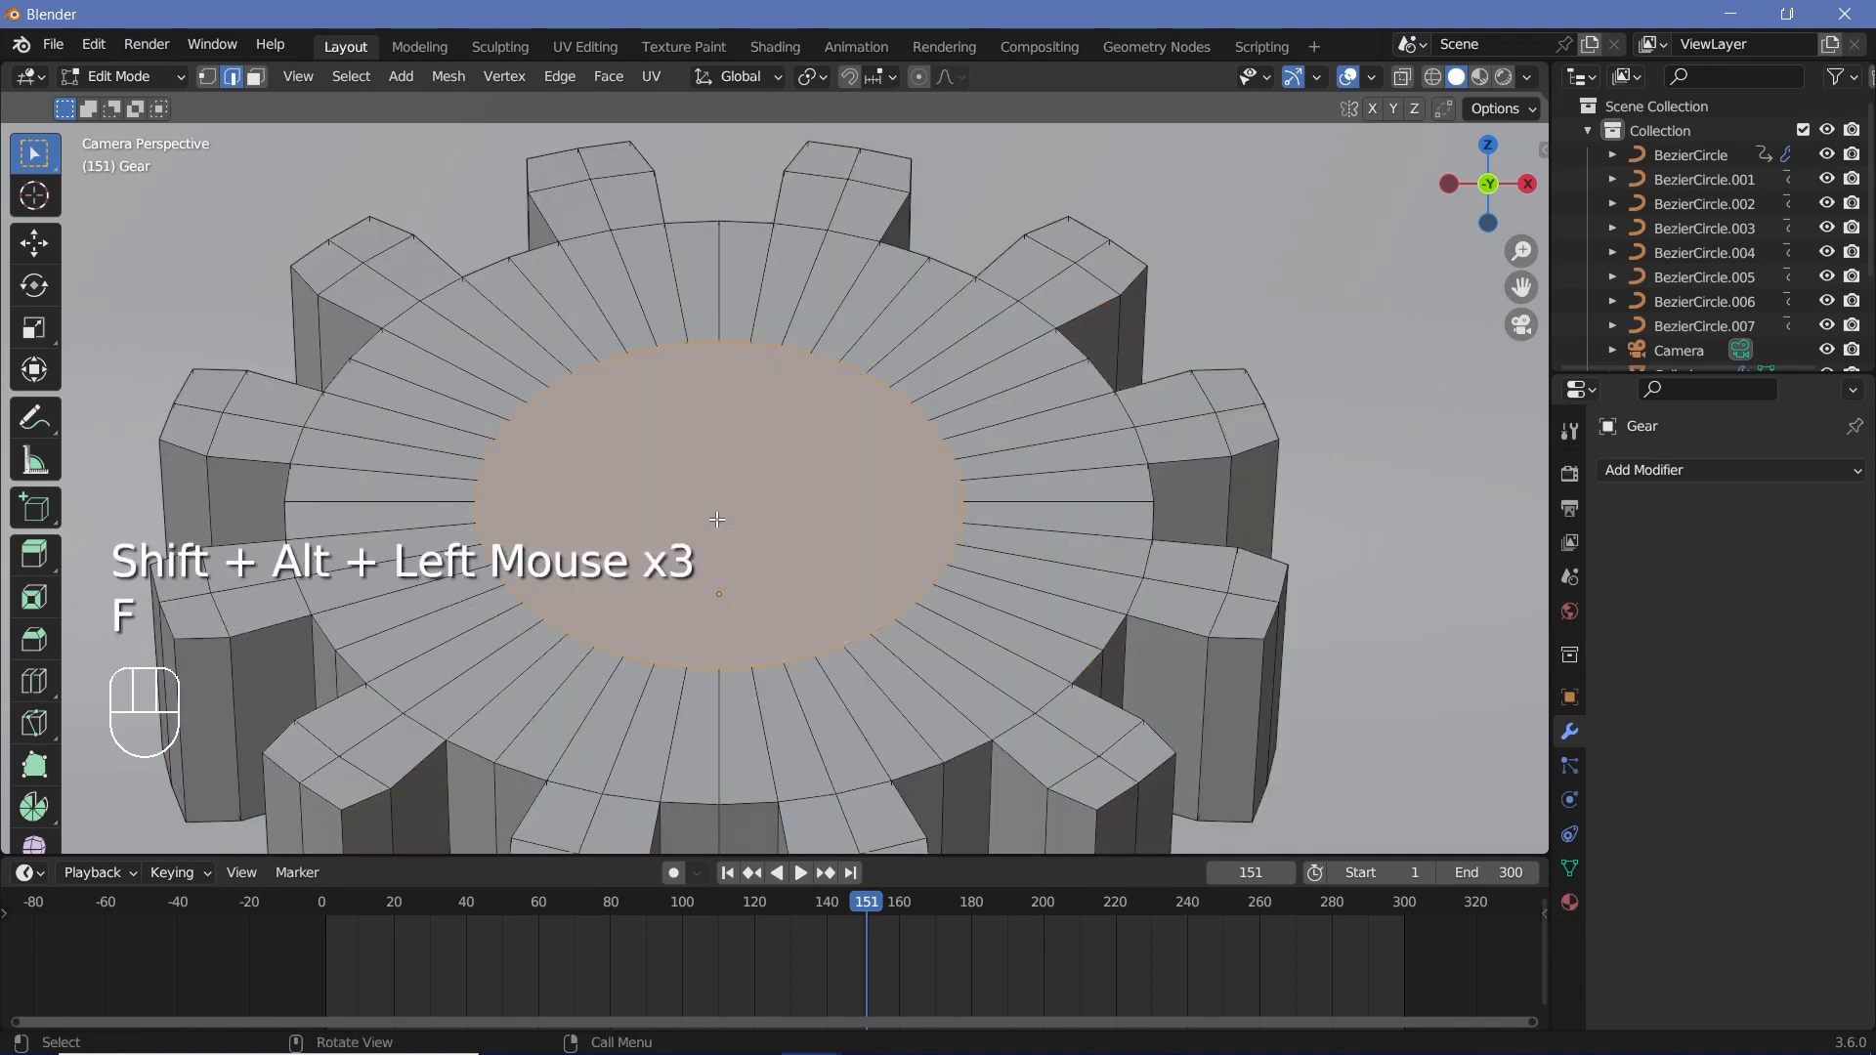
pyautogui.hotkey('ctrl', 'e')
pyautogui.click(616, 409)
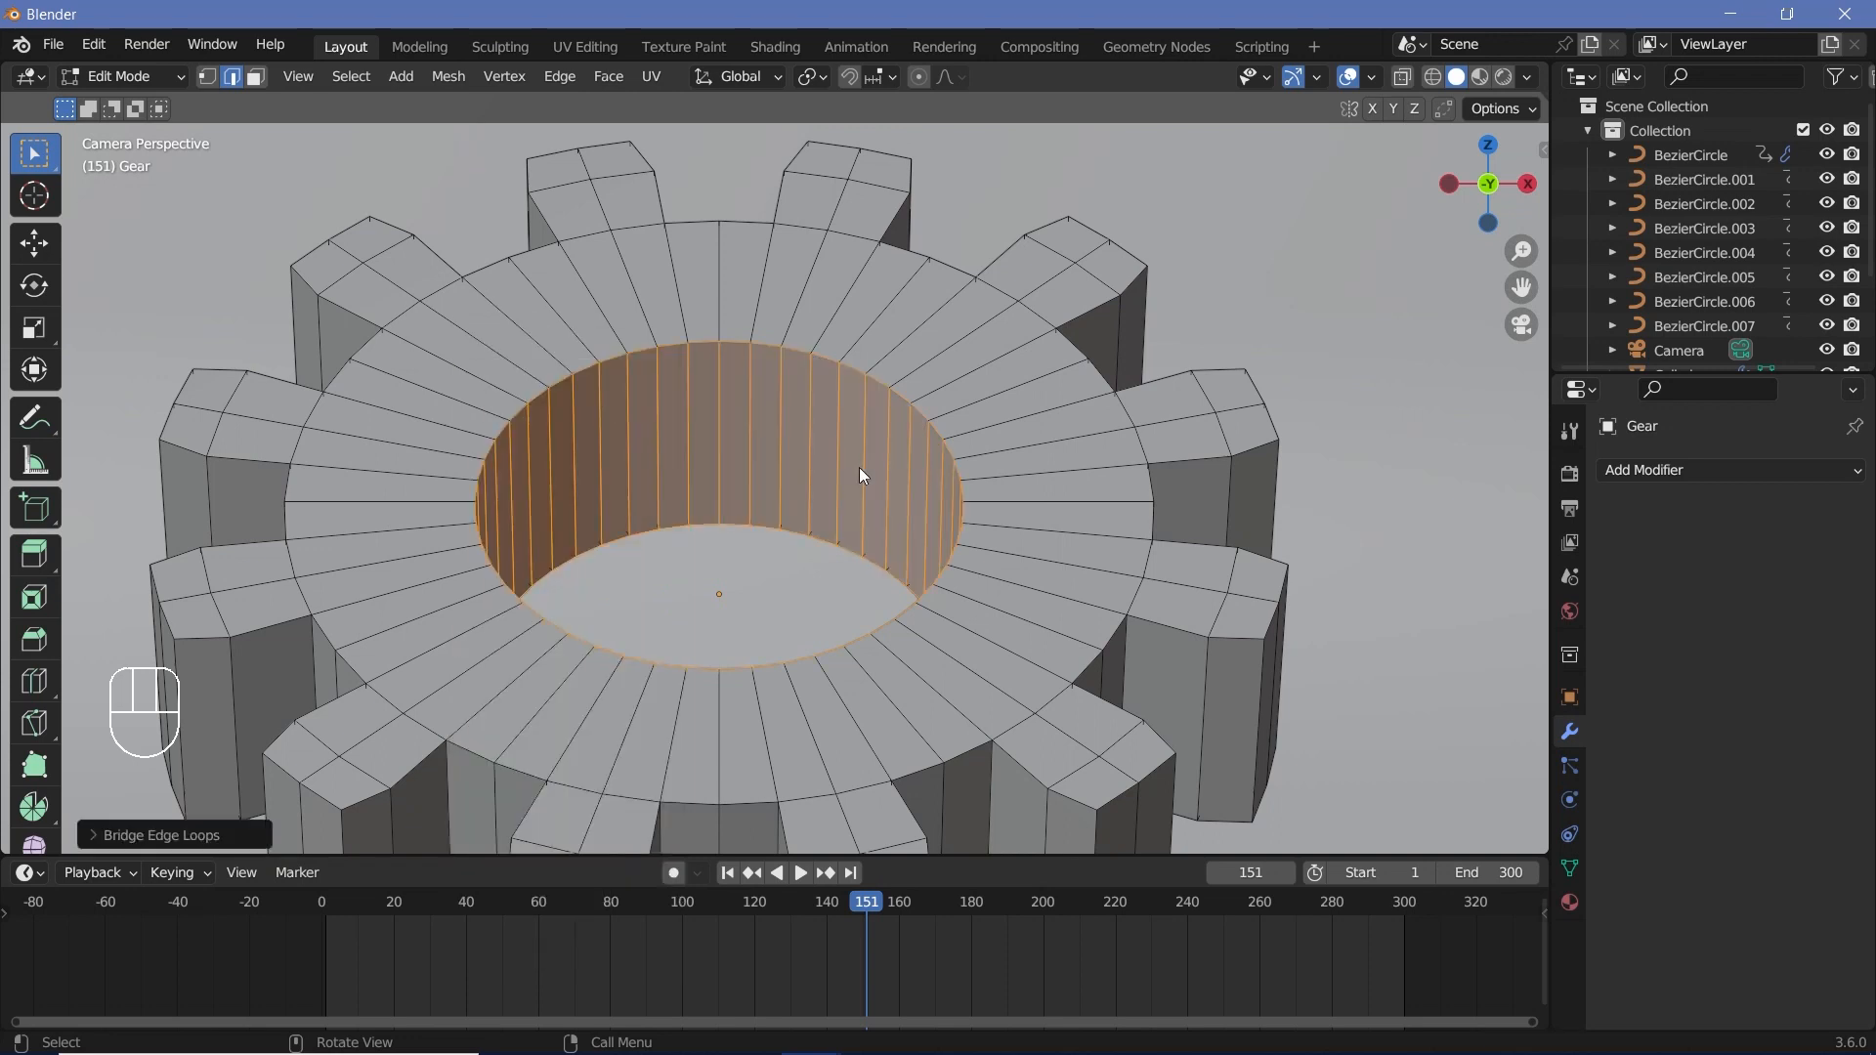
pyautogui.press('Tab')
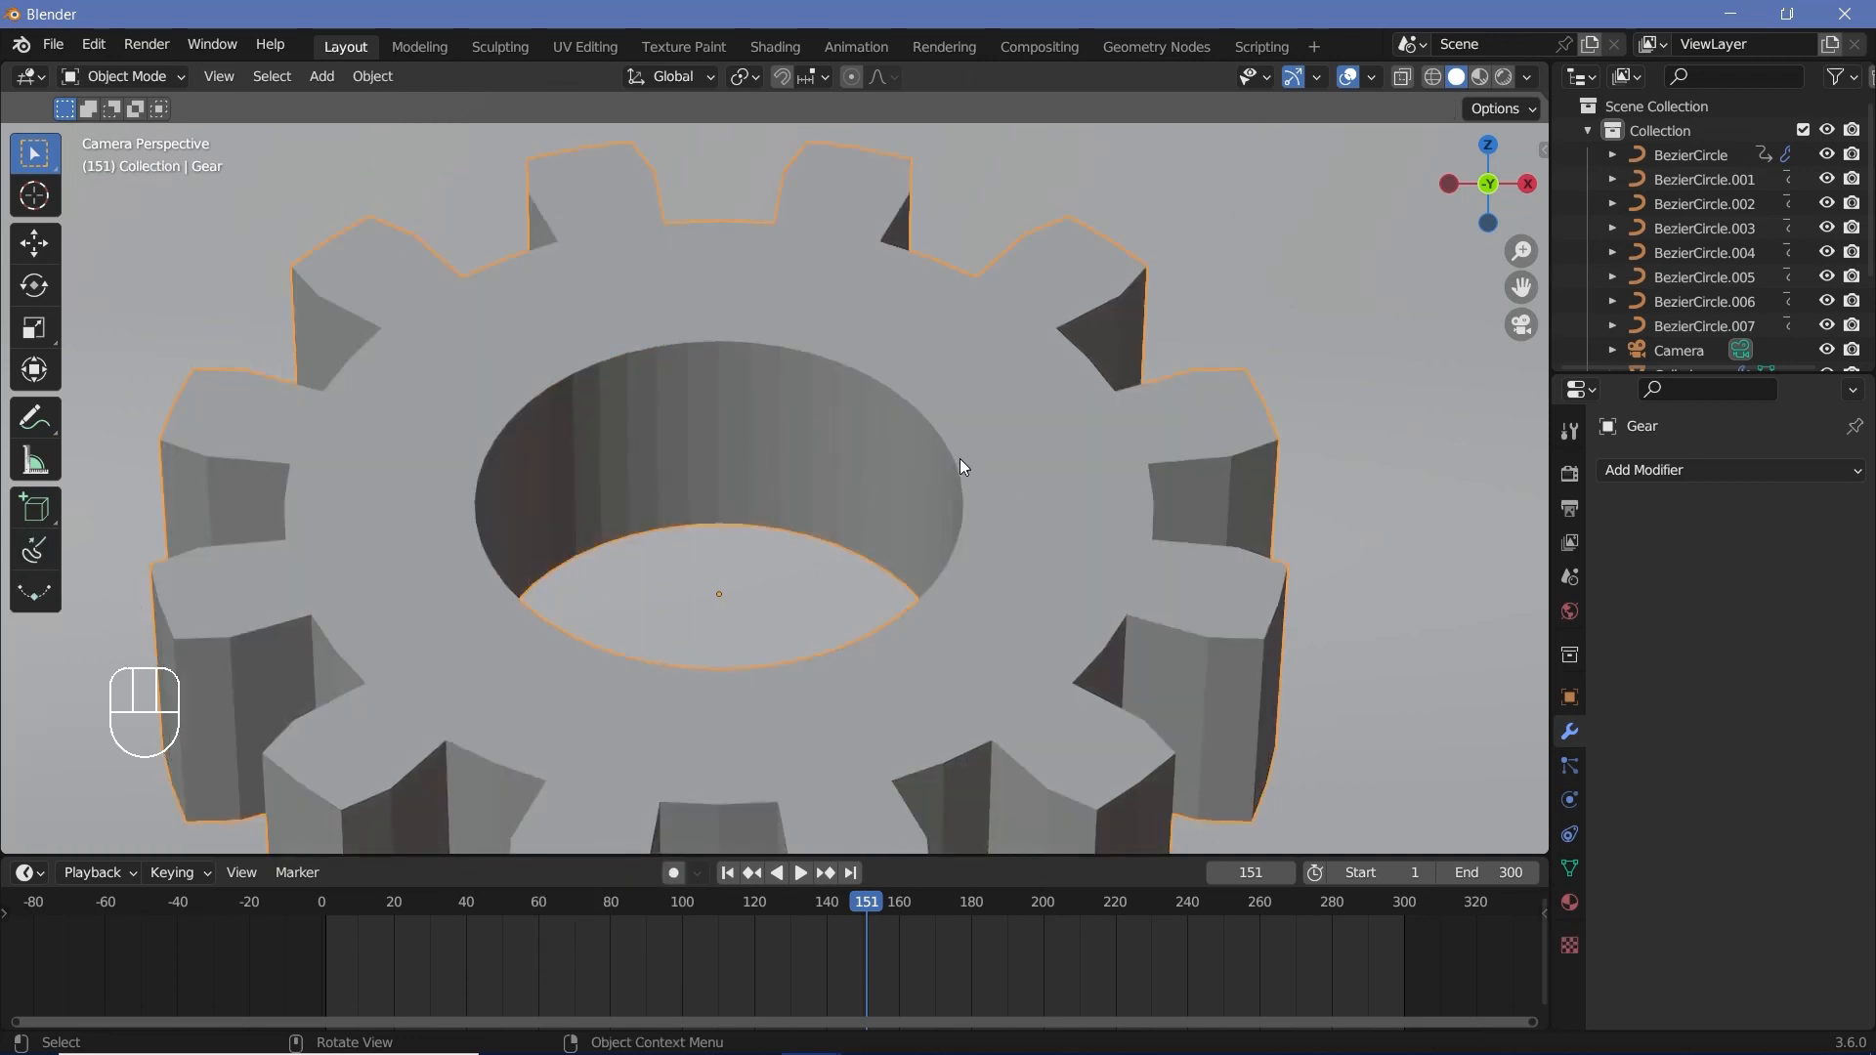
# - Shade the gear smooth and add a Bevel modifier to it
pyautogui.rightClick(959, 467)
pyautogui.click(936, 431)
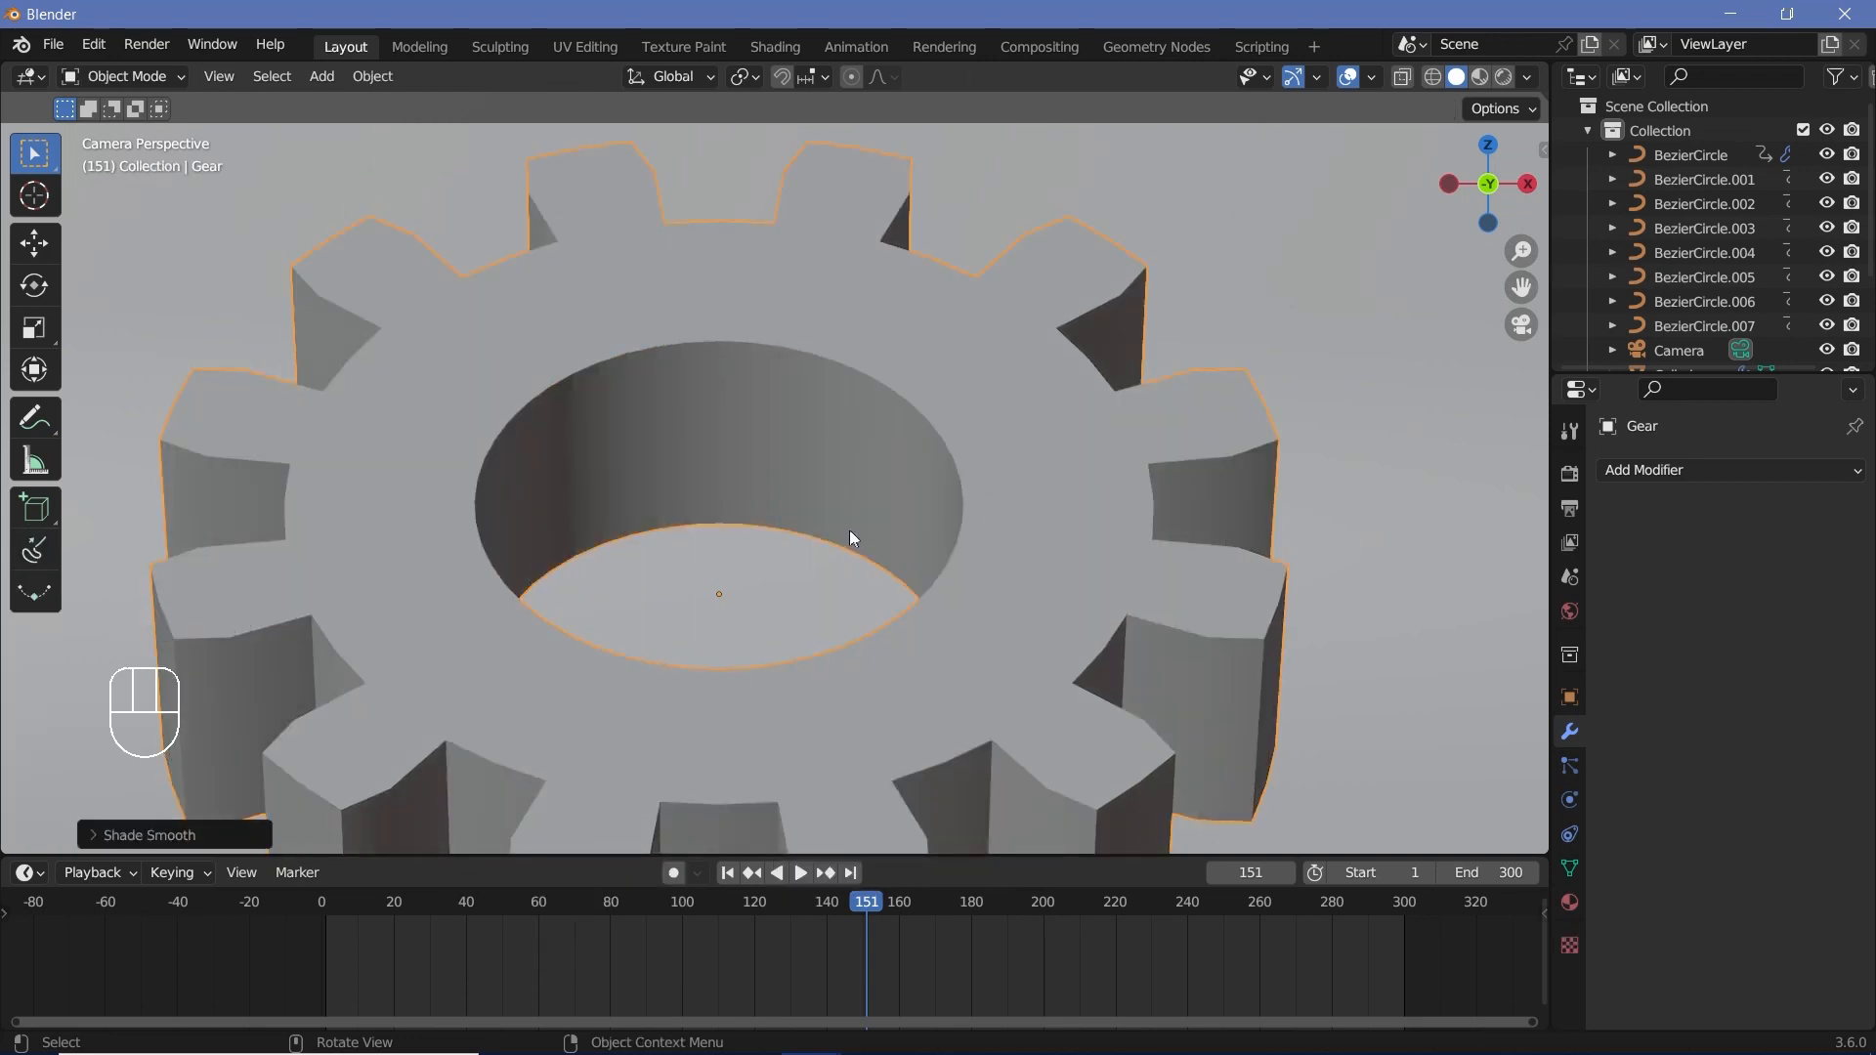
pyautogui.scroll(-7, 850, 530)
pyautogui.scroll(3, 850, 532)
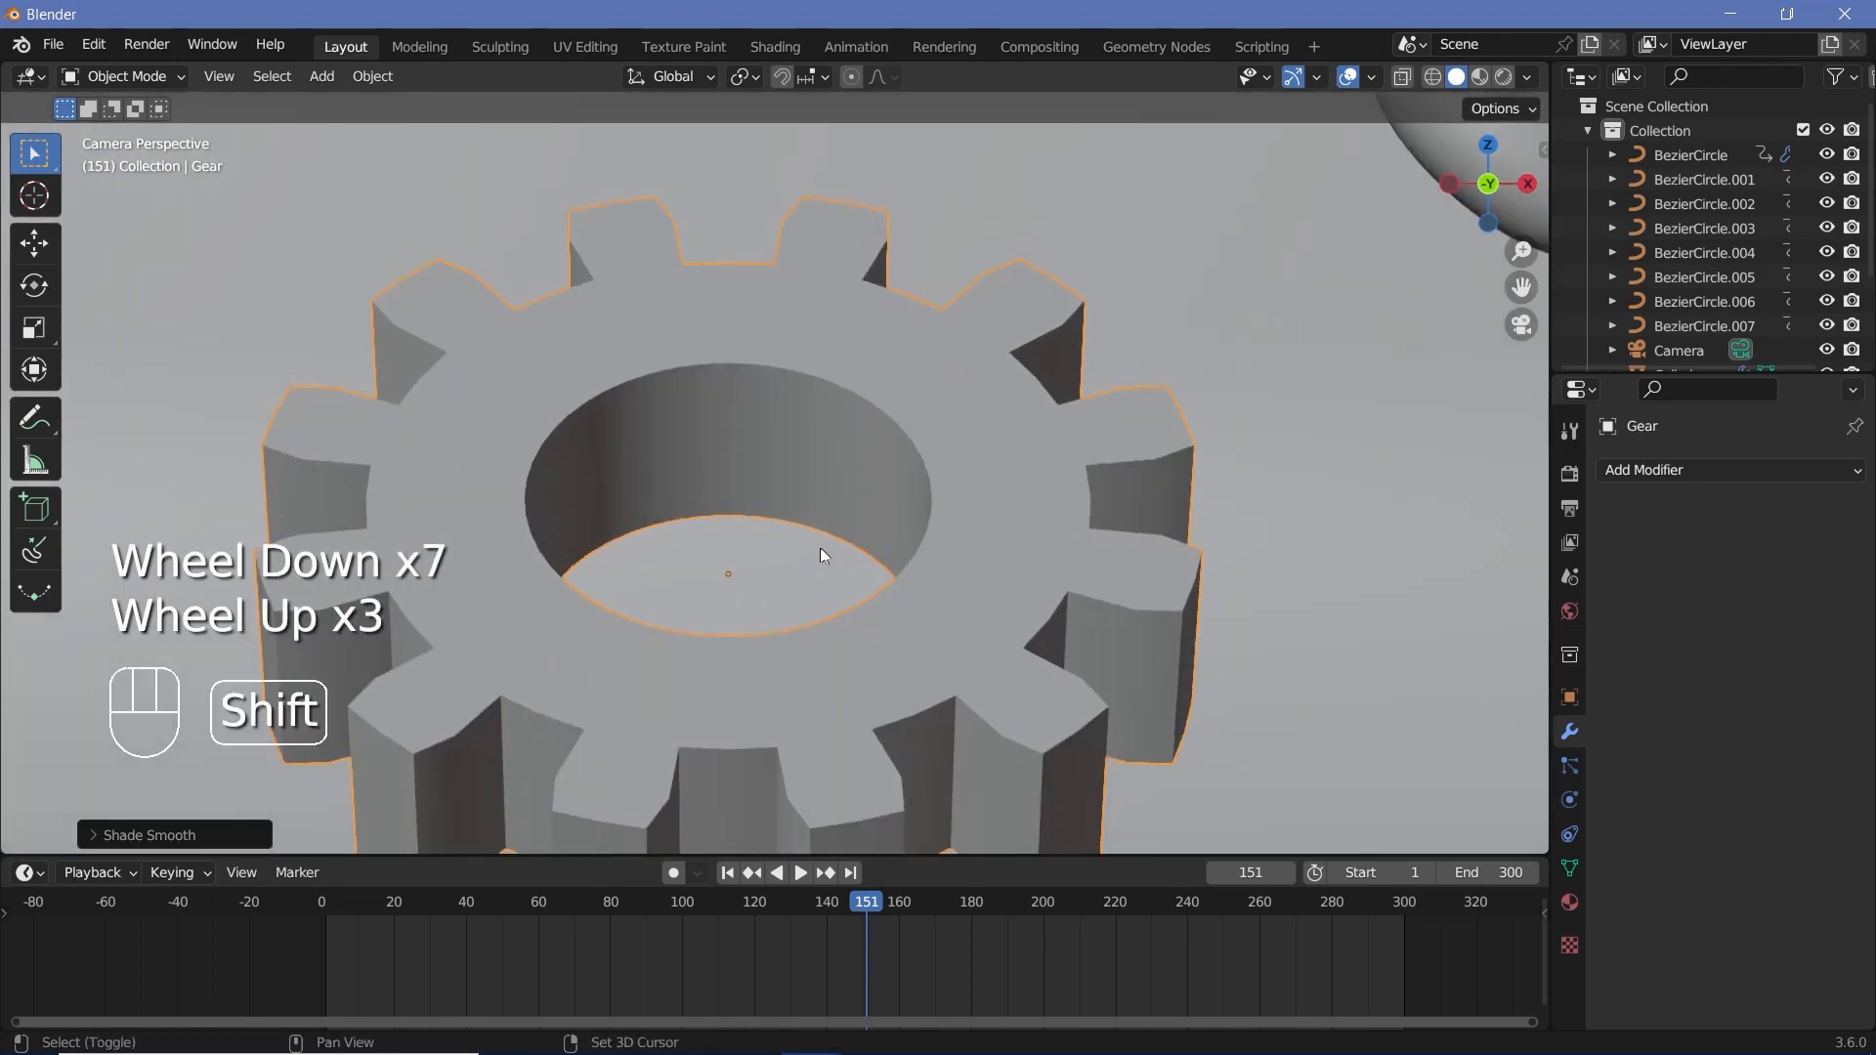
pyautogui.keyDown('shift'); pyautogui.moveTo(821, 555); pyautogui.dragTo(819, 604, button='middle'); pyautogui.keyUp('shift')
pyautogui.scroll(-2, 924, 611)
pyautogui.scroll(6, 790, 579)
pyautogui.click(1686, 472)
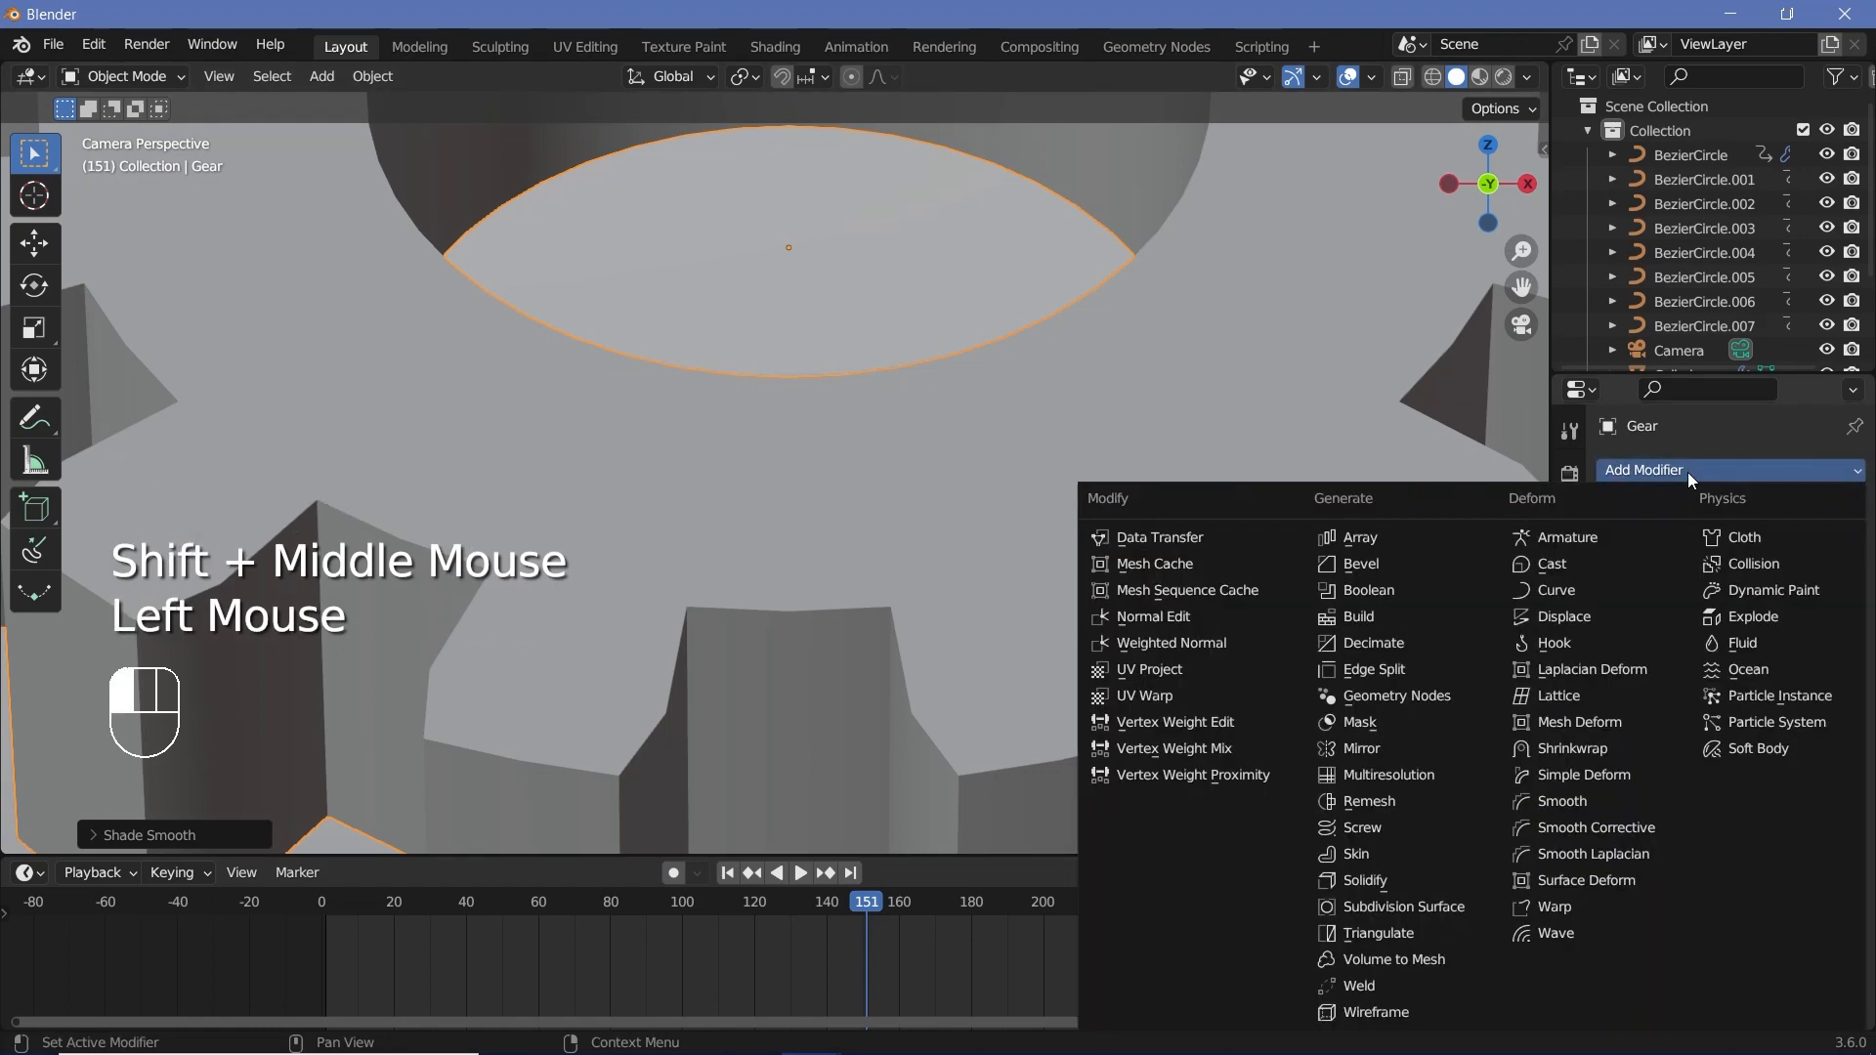
pyautogui.click(1368, 570)
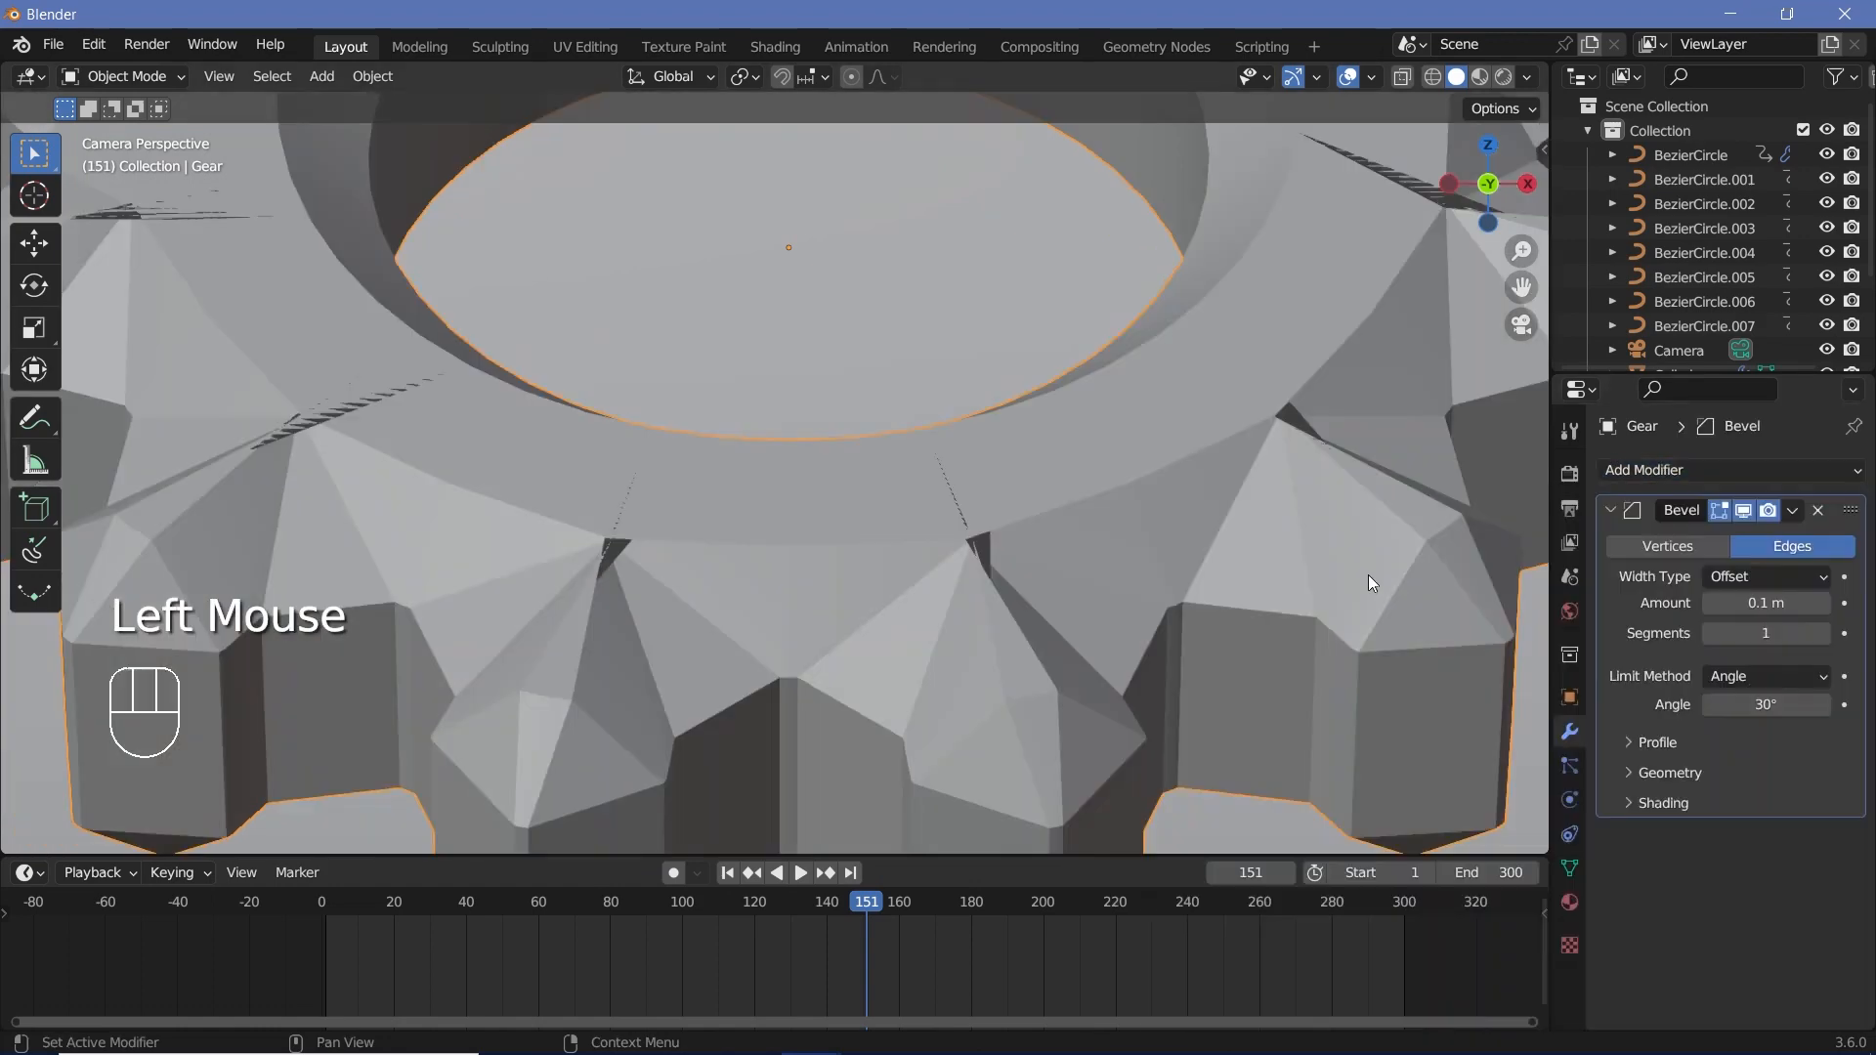
# - Set the gear's bevel amount to 0.02 m and its segments to 6
pyautogui.click(1744, 603)
pyautogui.write('0.0')
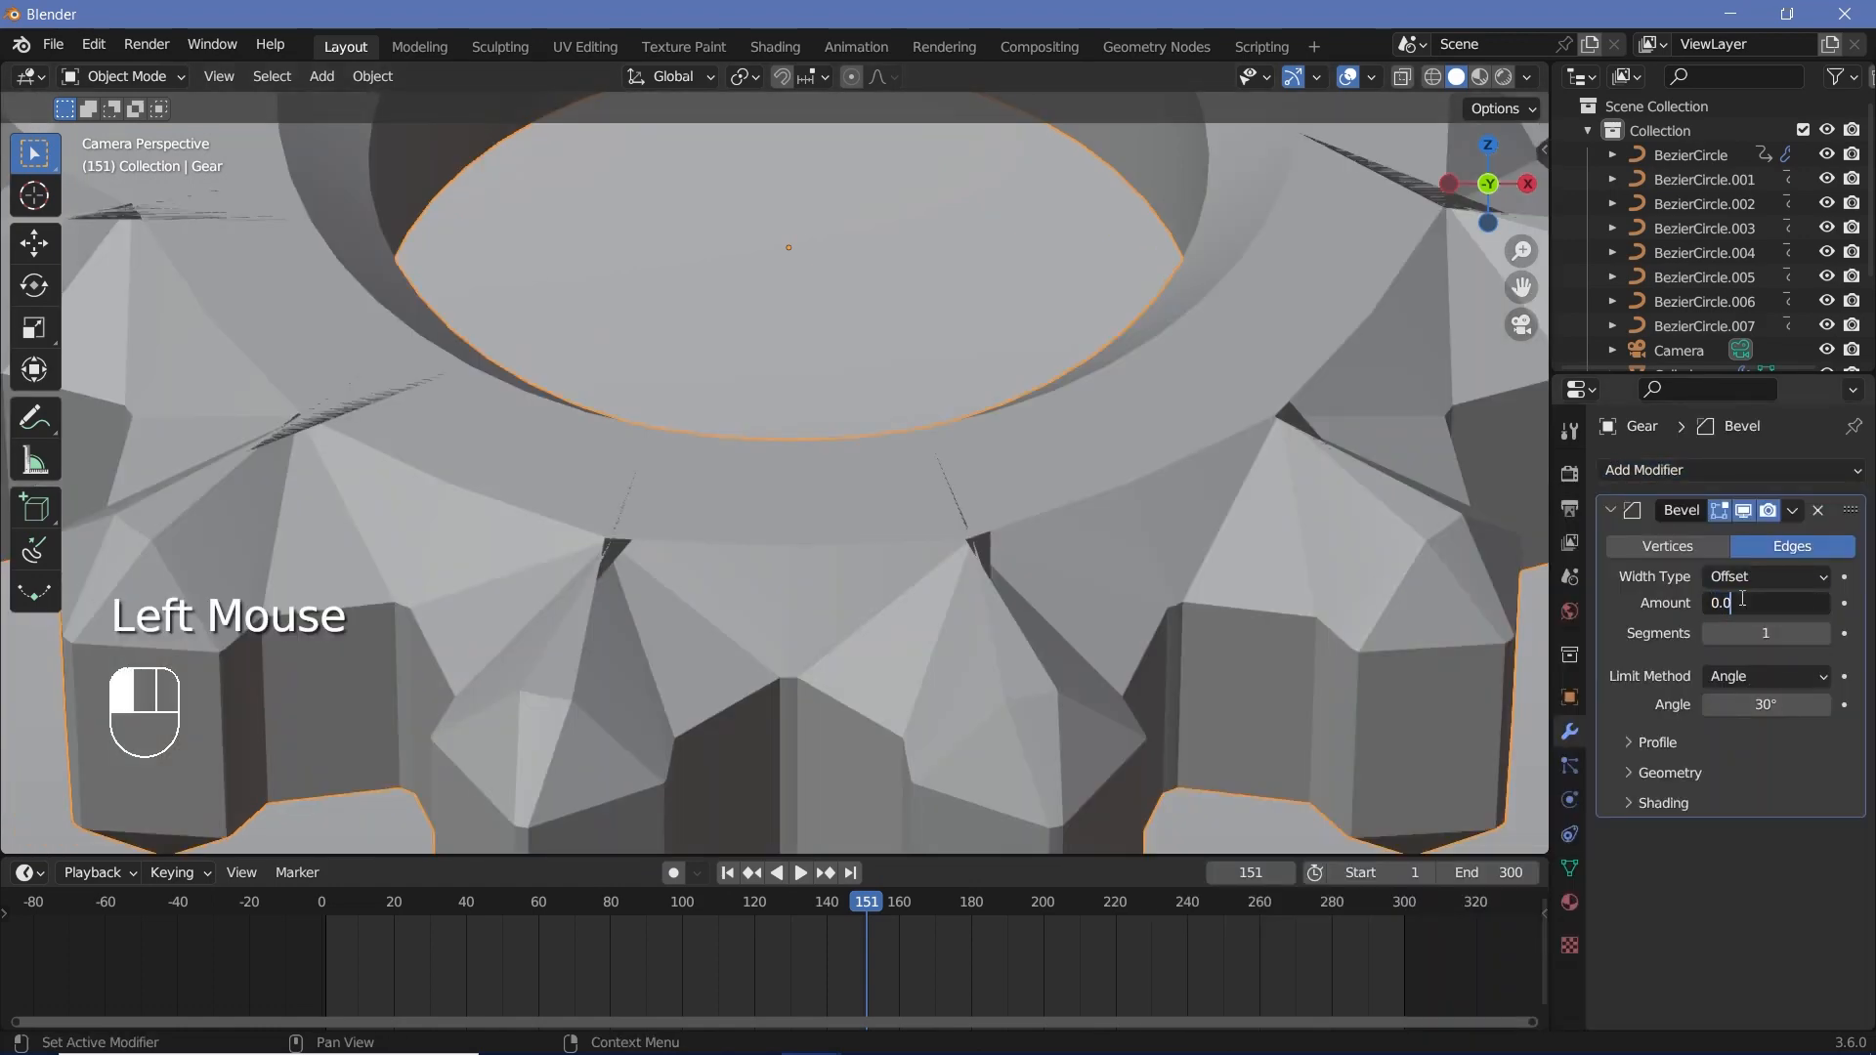
pyautogui.write('2')
pyautogui.press('Return')
pyautogui.click(1822, 633)
pyautogui.click(1822, 633)
pyautogui.click(1823, 633)
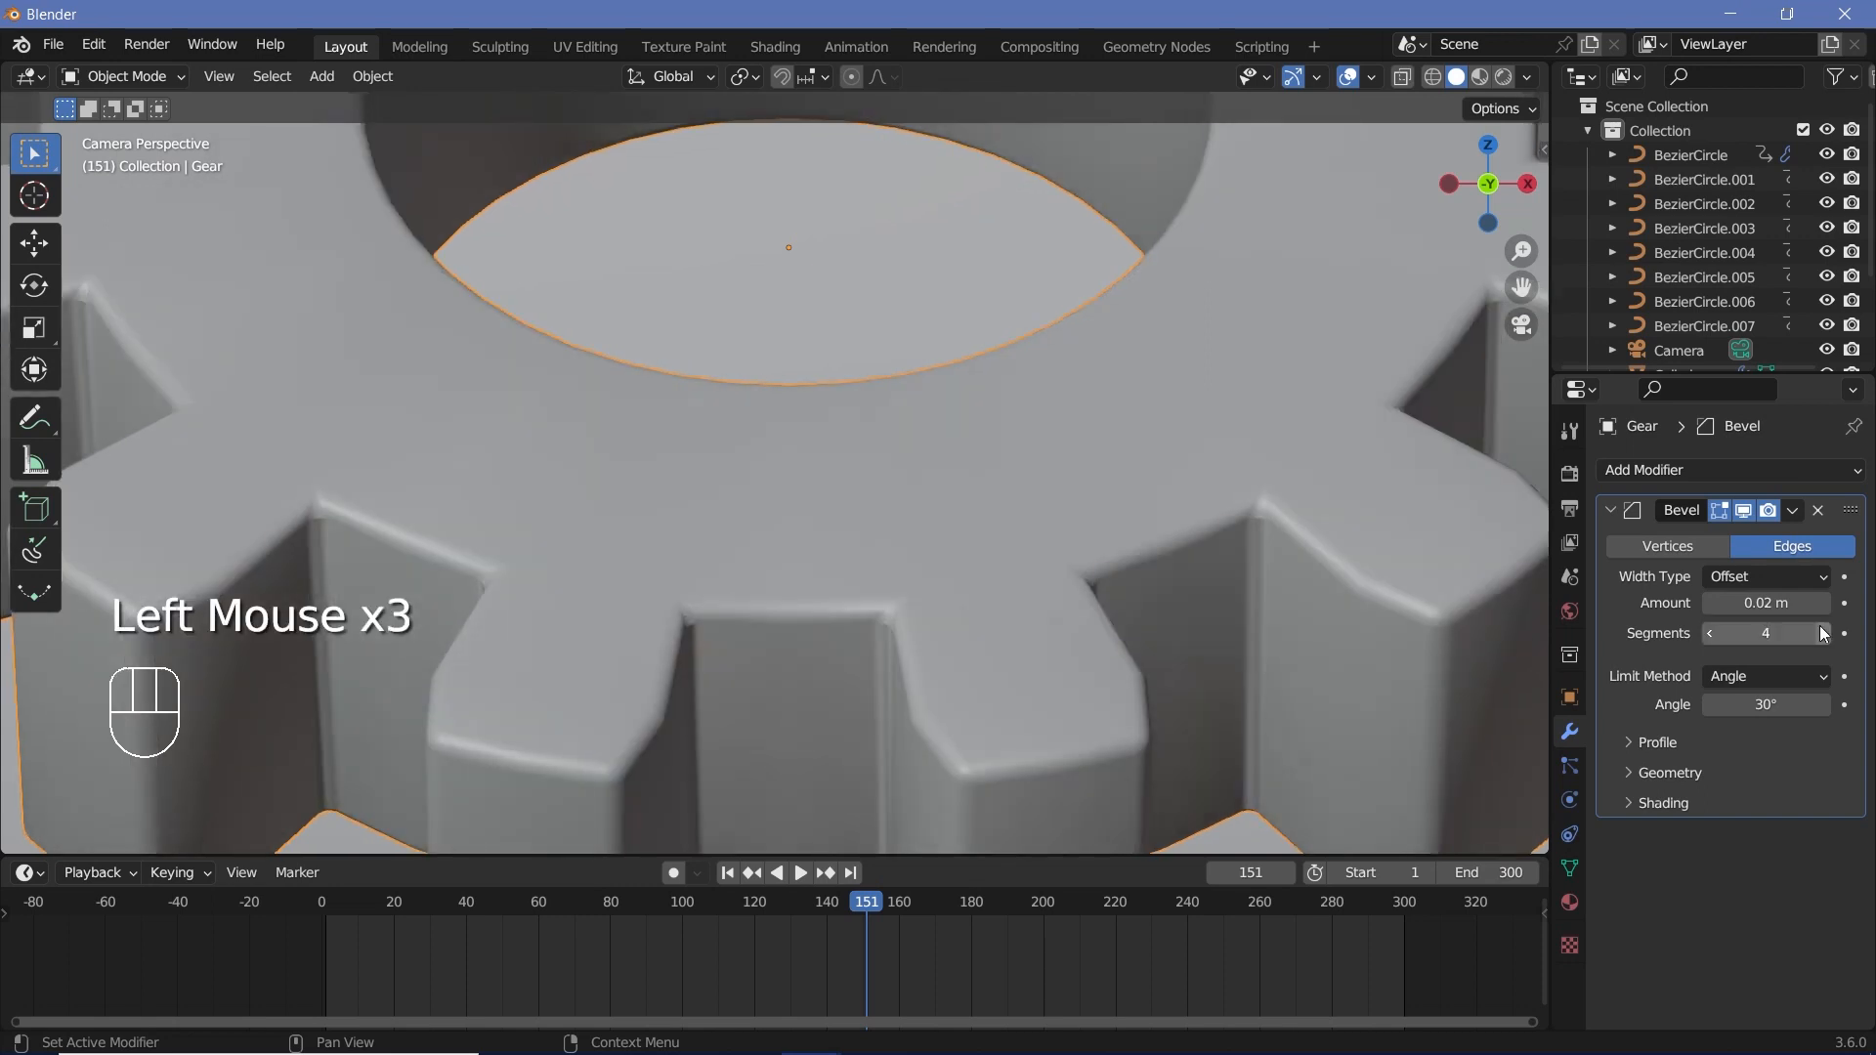
pyautogui.click(1823, 634)
pyautogui.click(1822, 633)
# - Create a smaller duplicate of the gear and move it about 1.1 m along its local X axis
pyautogui.scroll(-8, 1096, 579)
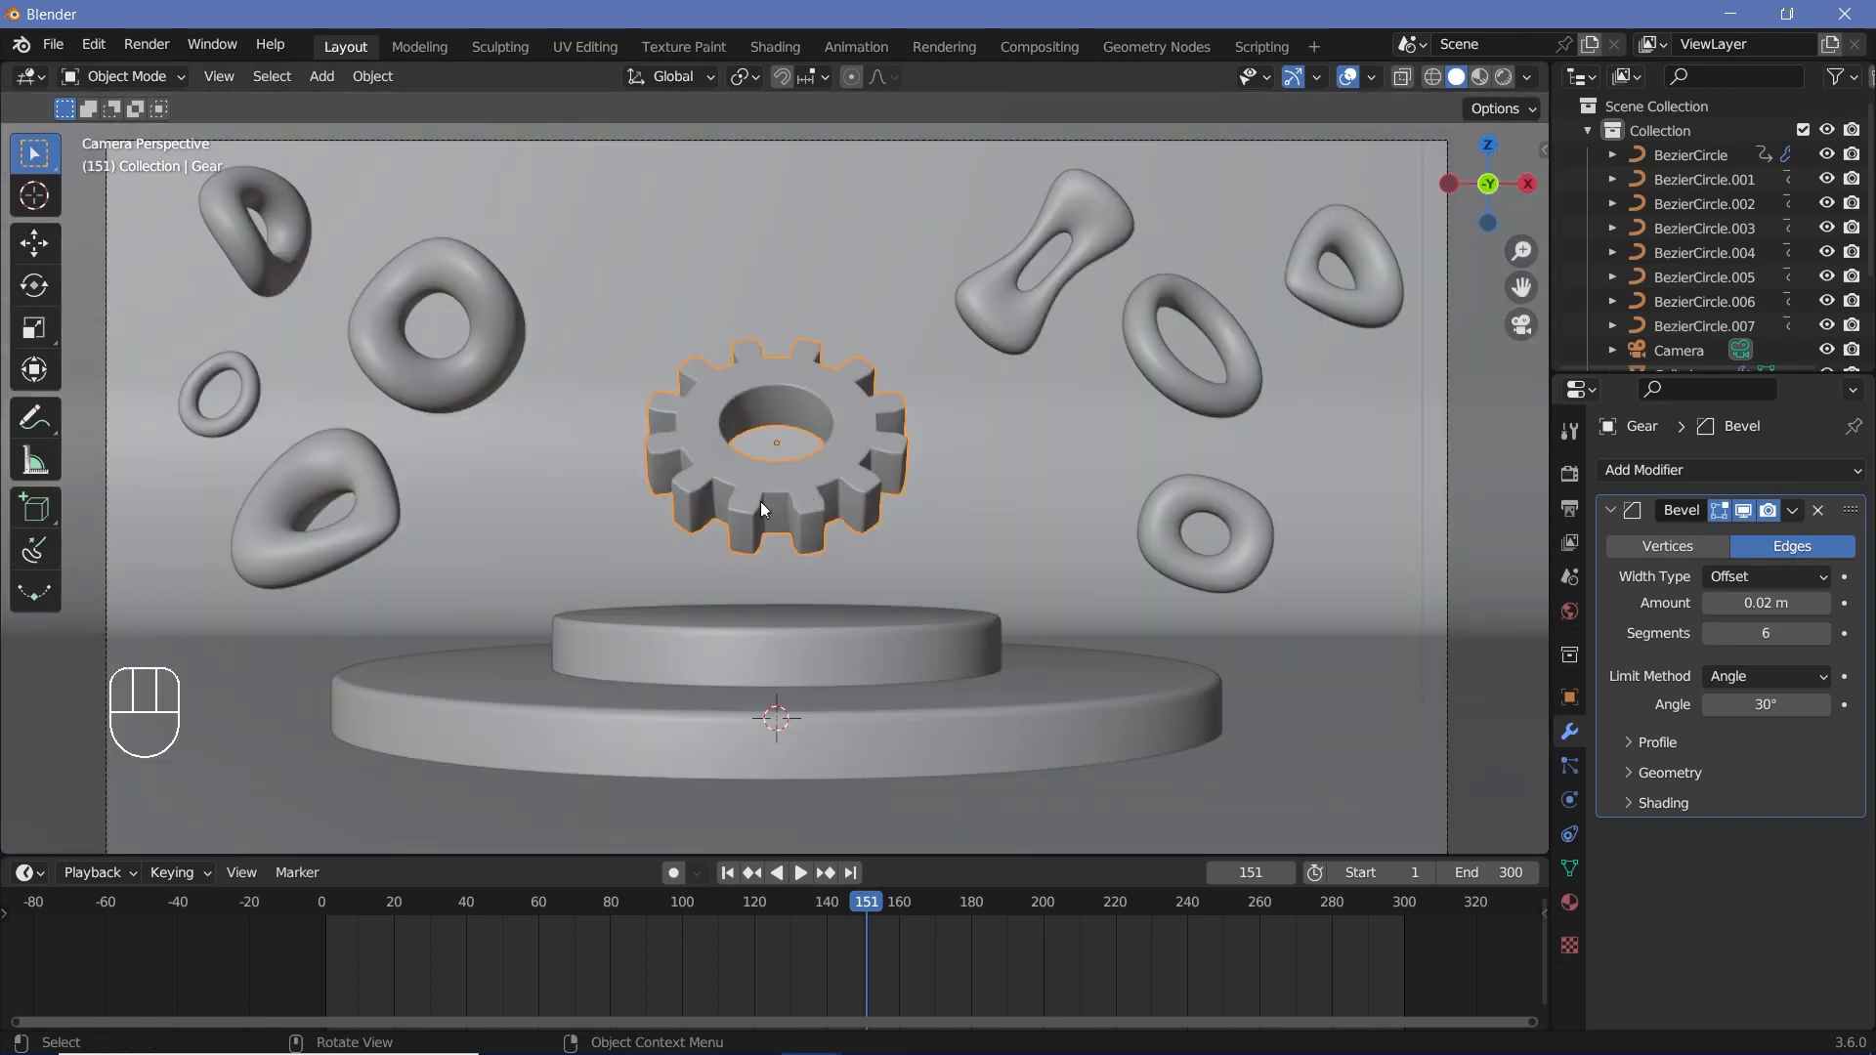
pyautogui.hotkey('shift', 'd')
pyautogui.press('s')
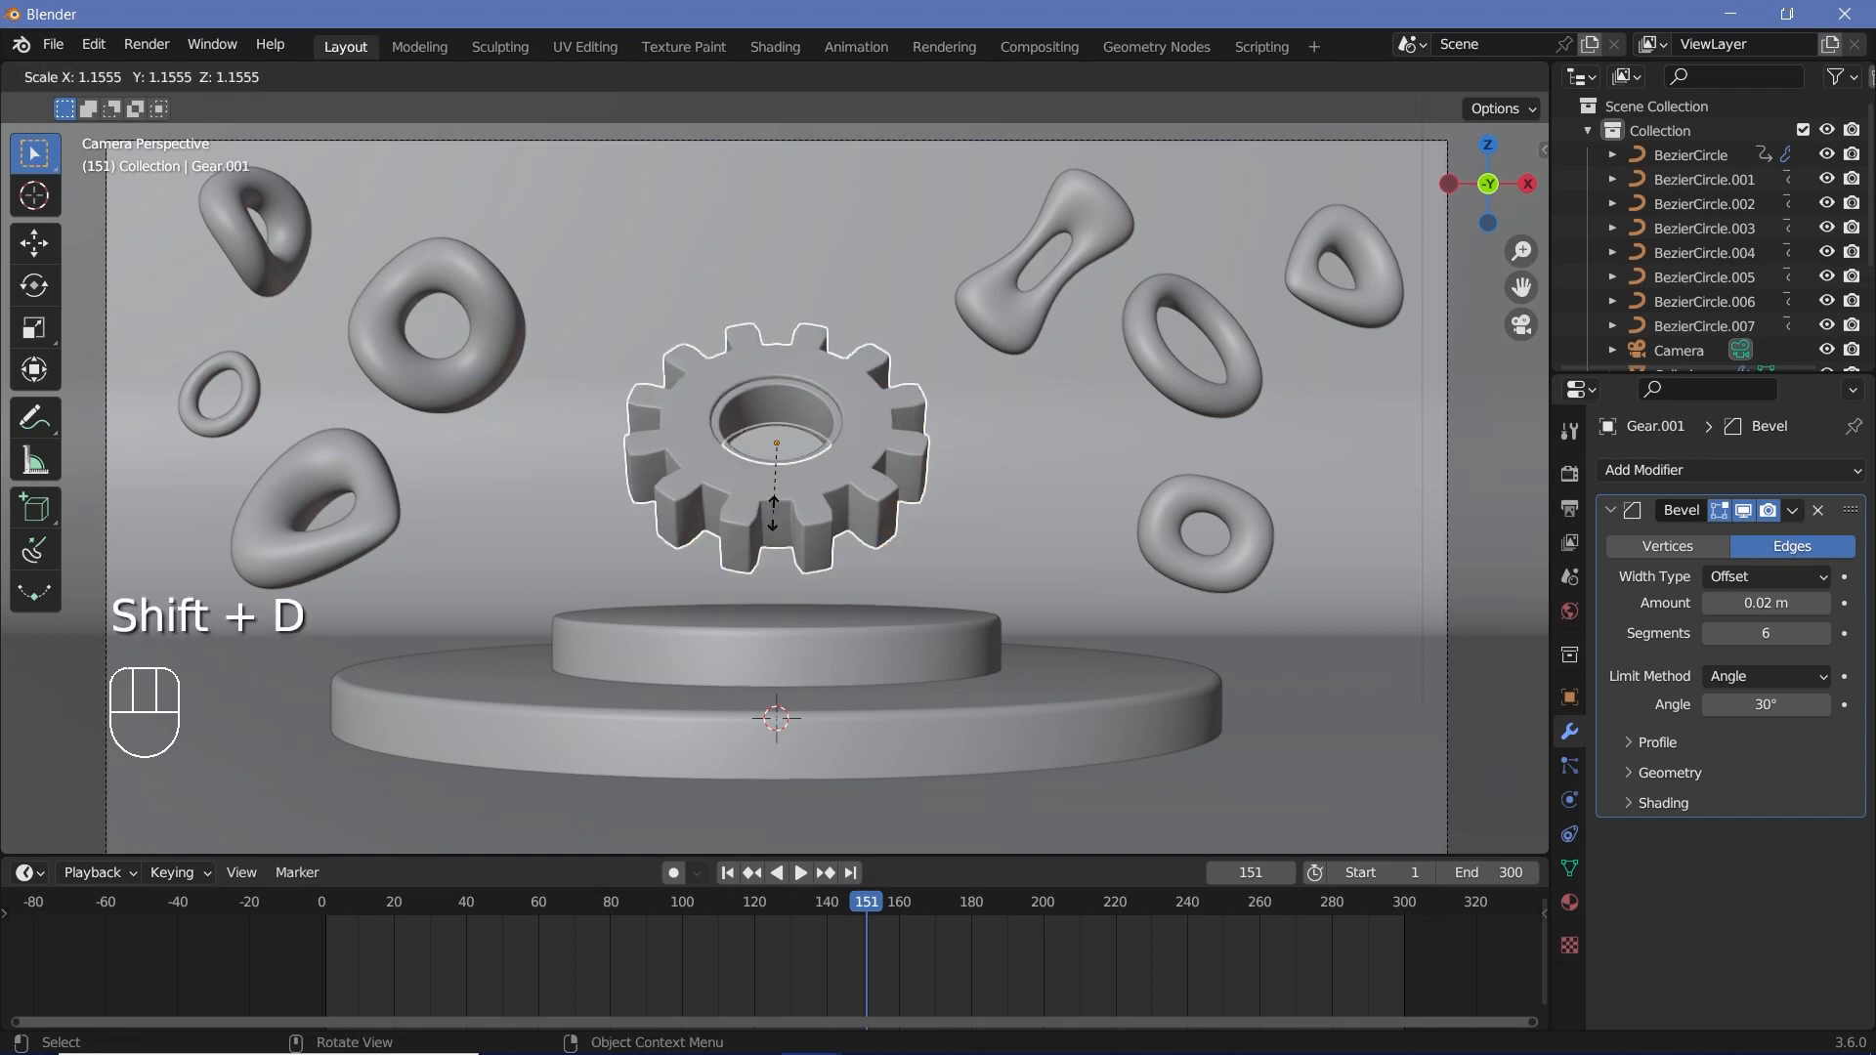
pyautogui.rightClick(776, 480)
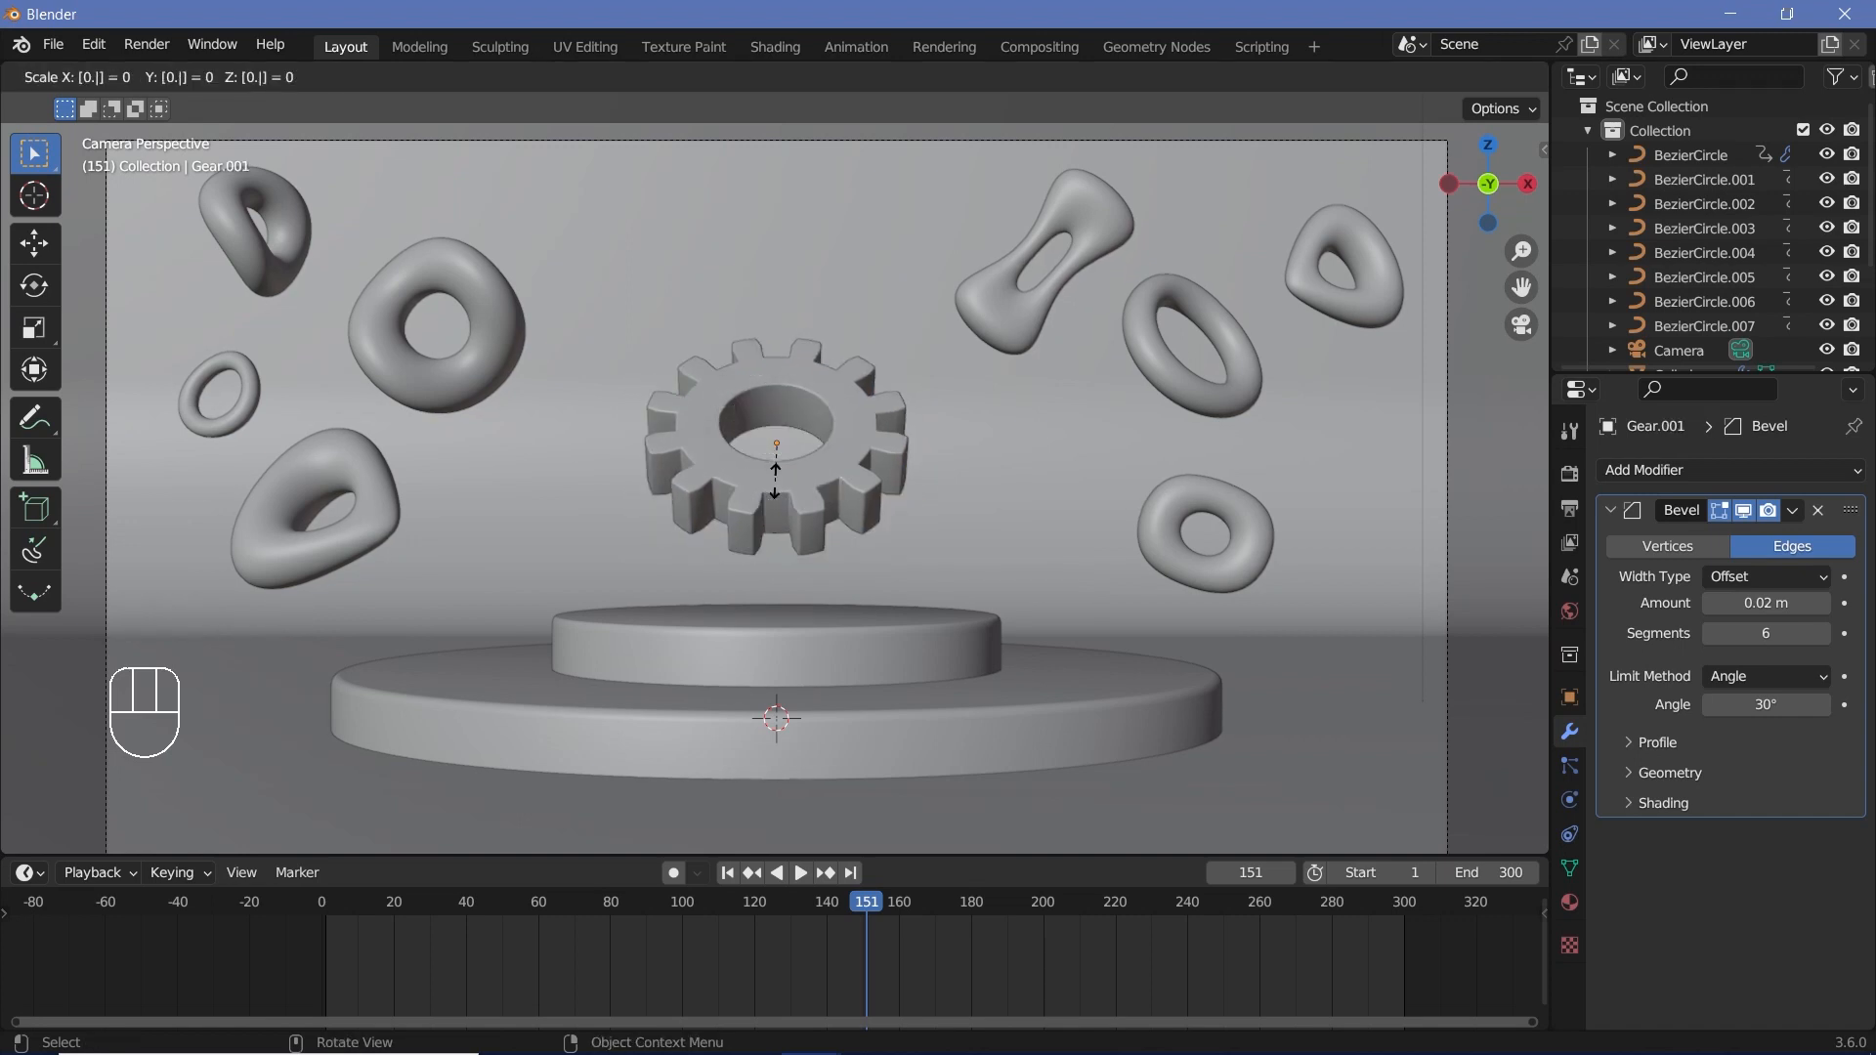
pyautogui.press('g')
pyautogui.press('z')
pyautogui.press('z')
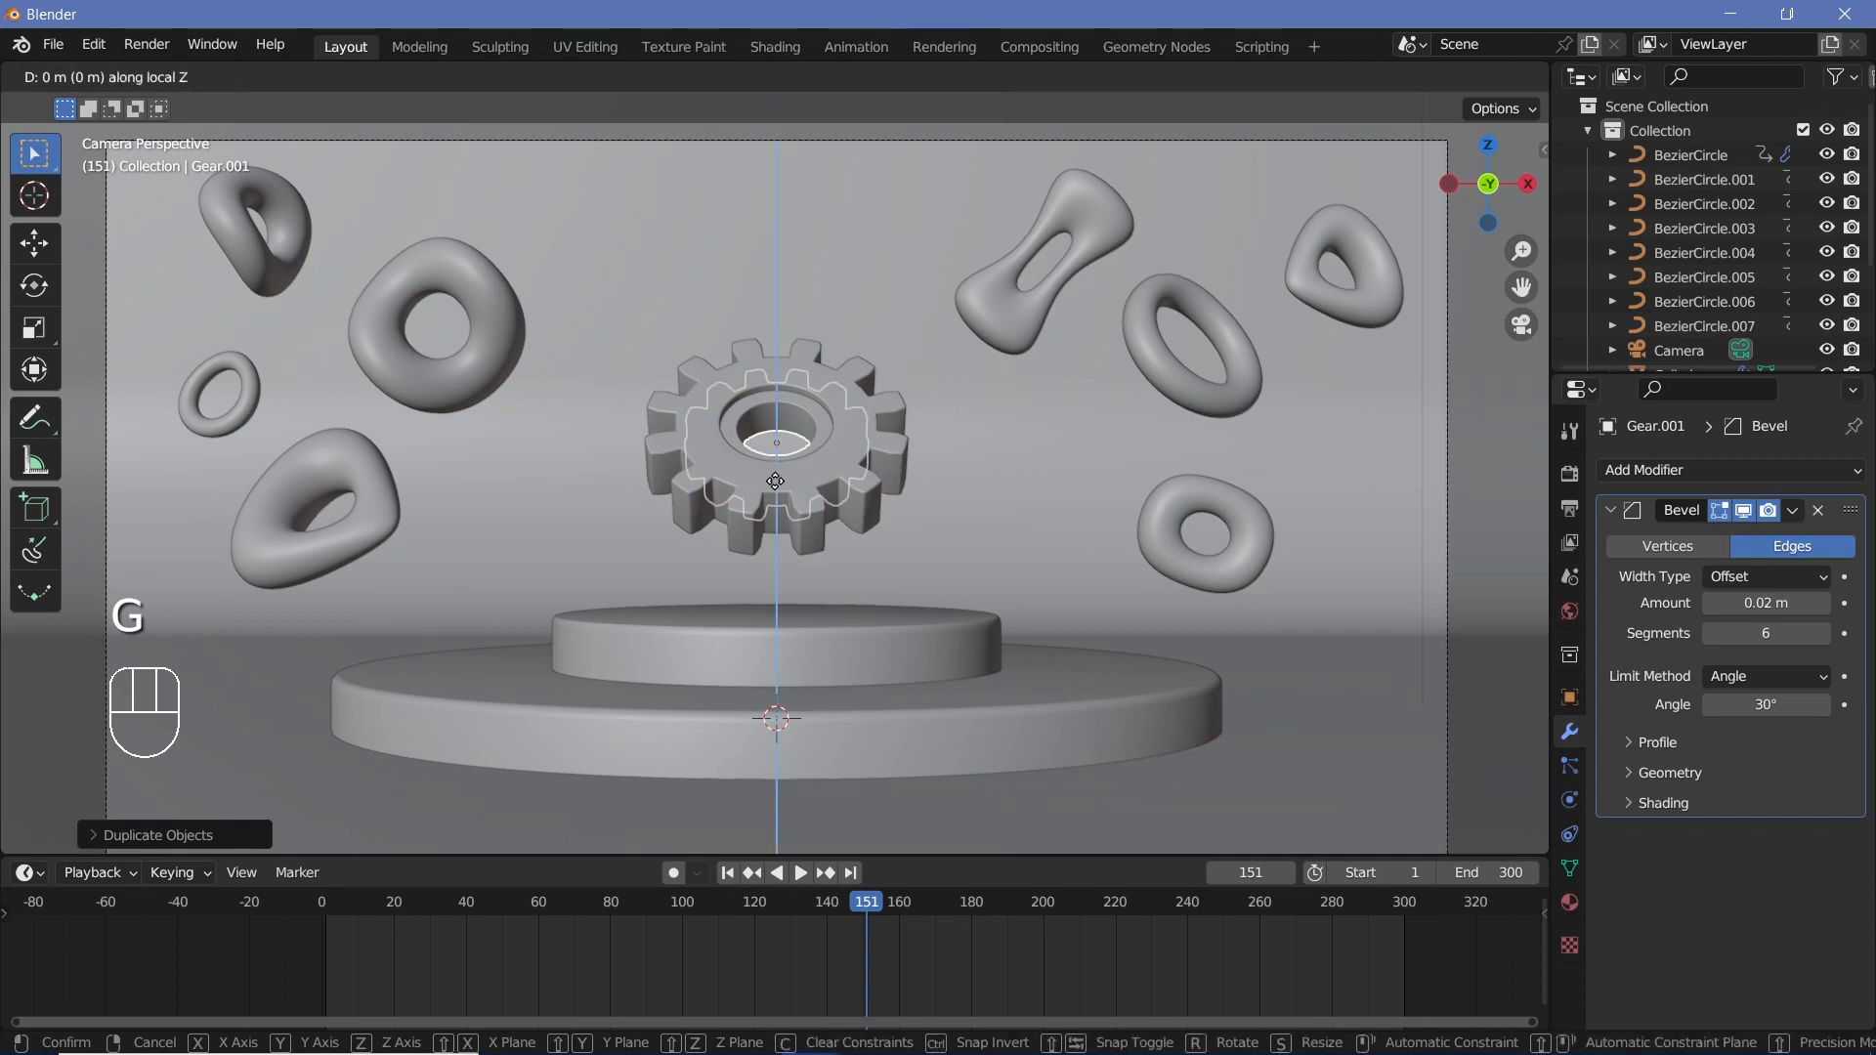
pyautogui.press('x')
pyautogui.press('x')
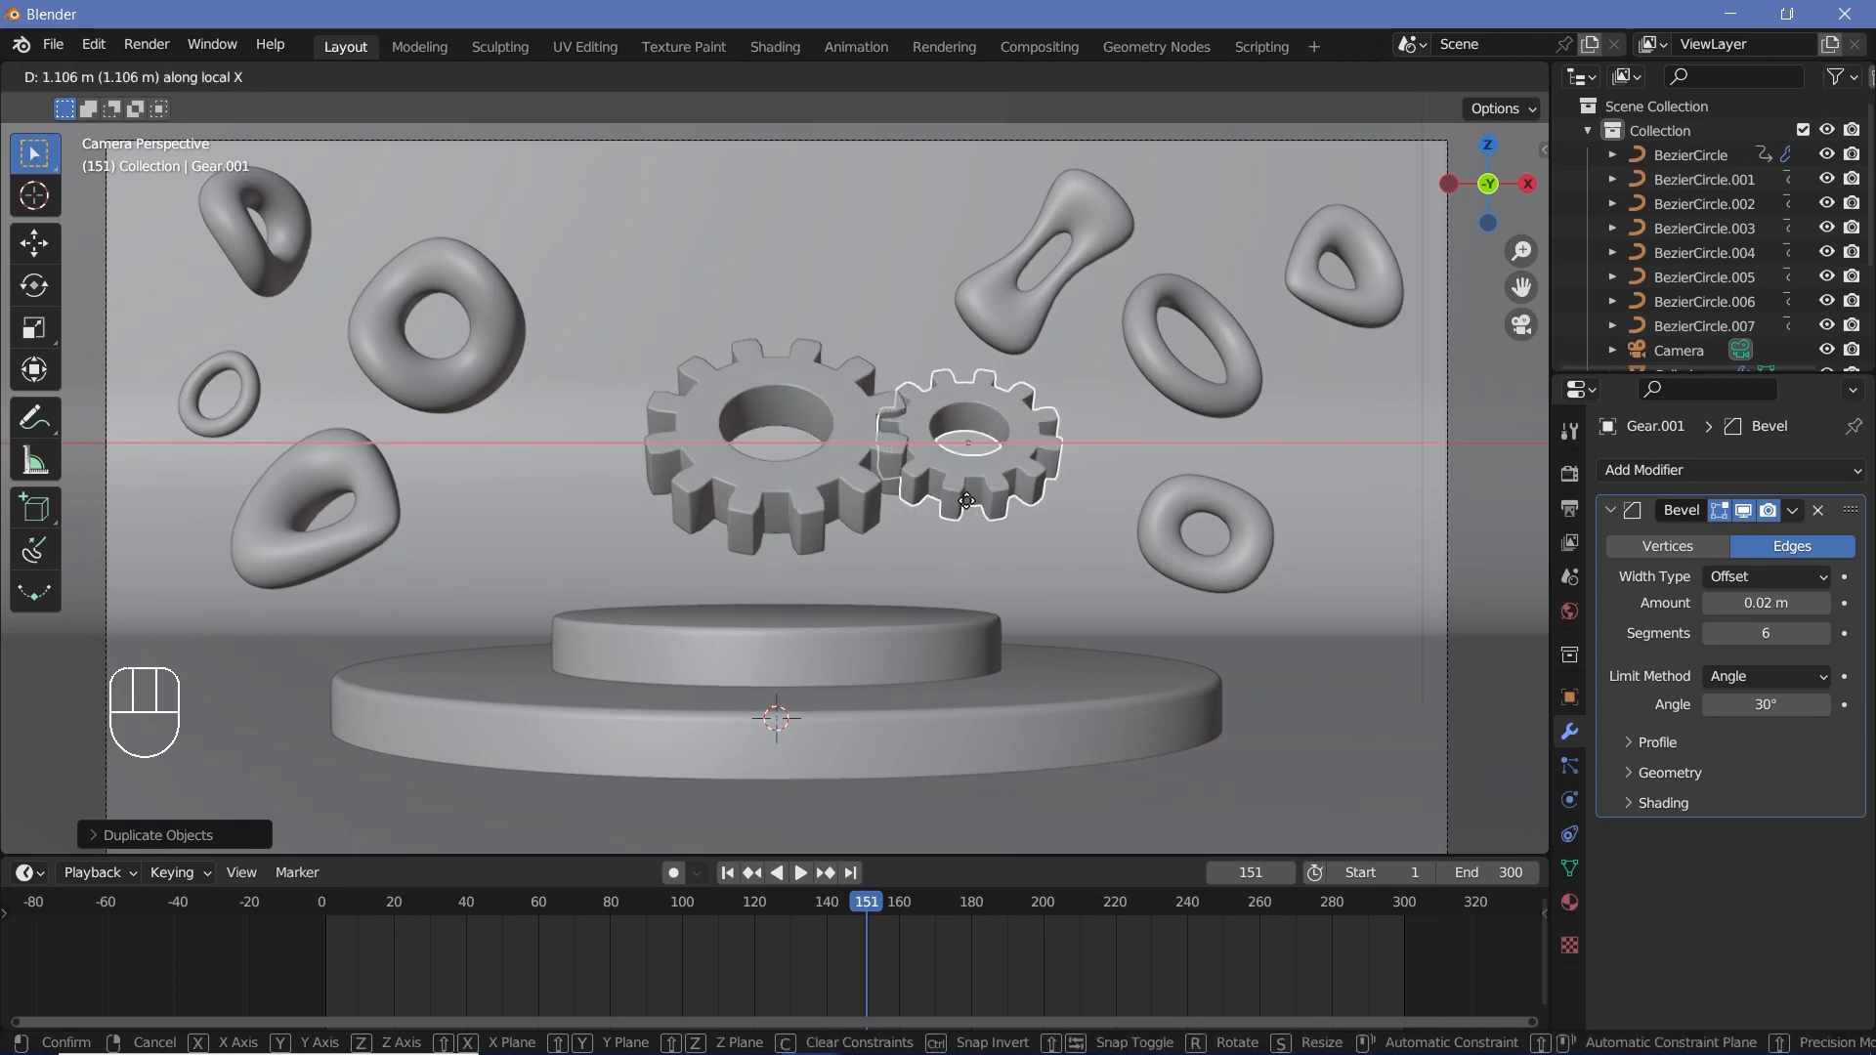
pyautogui.click(966, 500)
# - Move the smaller gear about 0.2 m along its local Y axis
pyautogui.moveTo(966, 501); pyautogui.dragTo(737, 506, button='middle')
pyautogui.scroll(3, 1013, 482)
pyautogui.scroll(3, 737, 506)
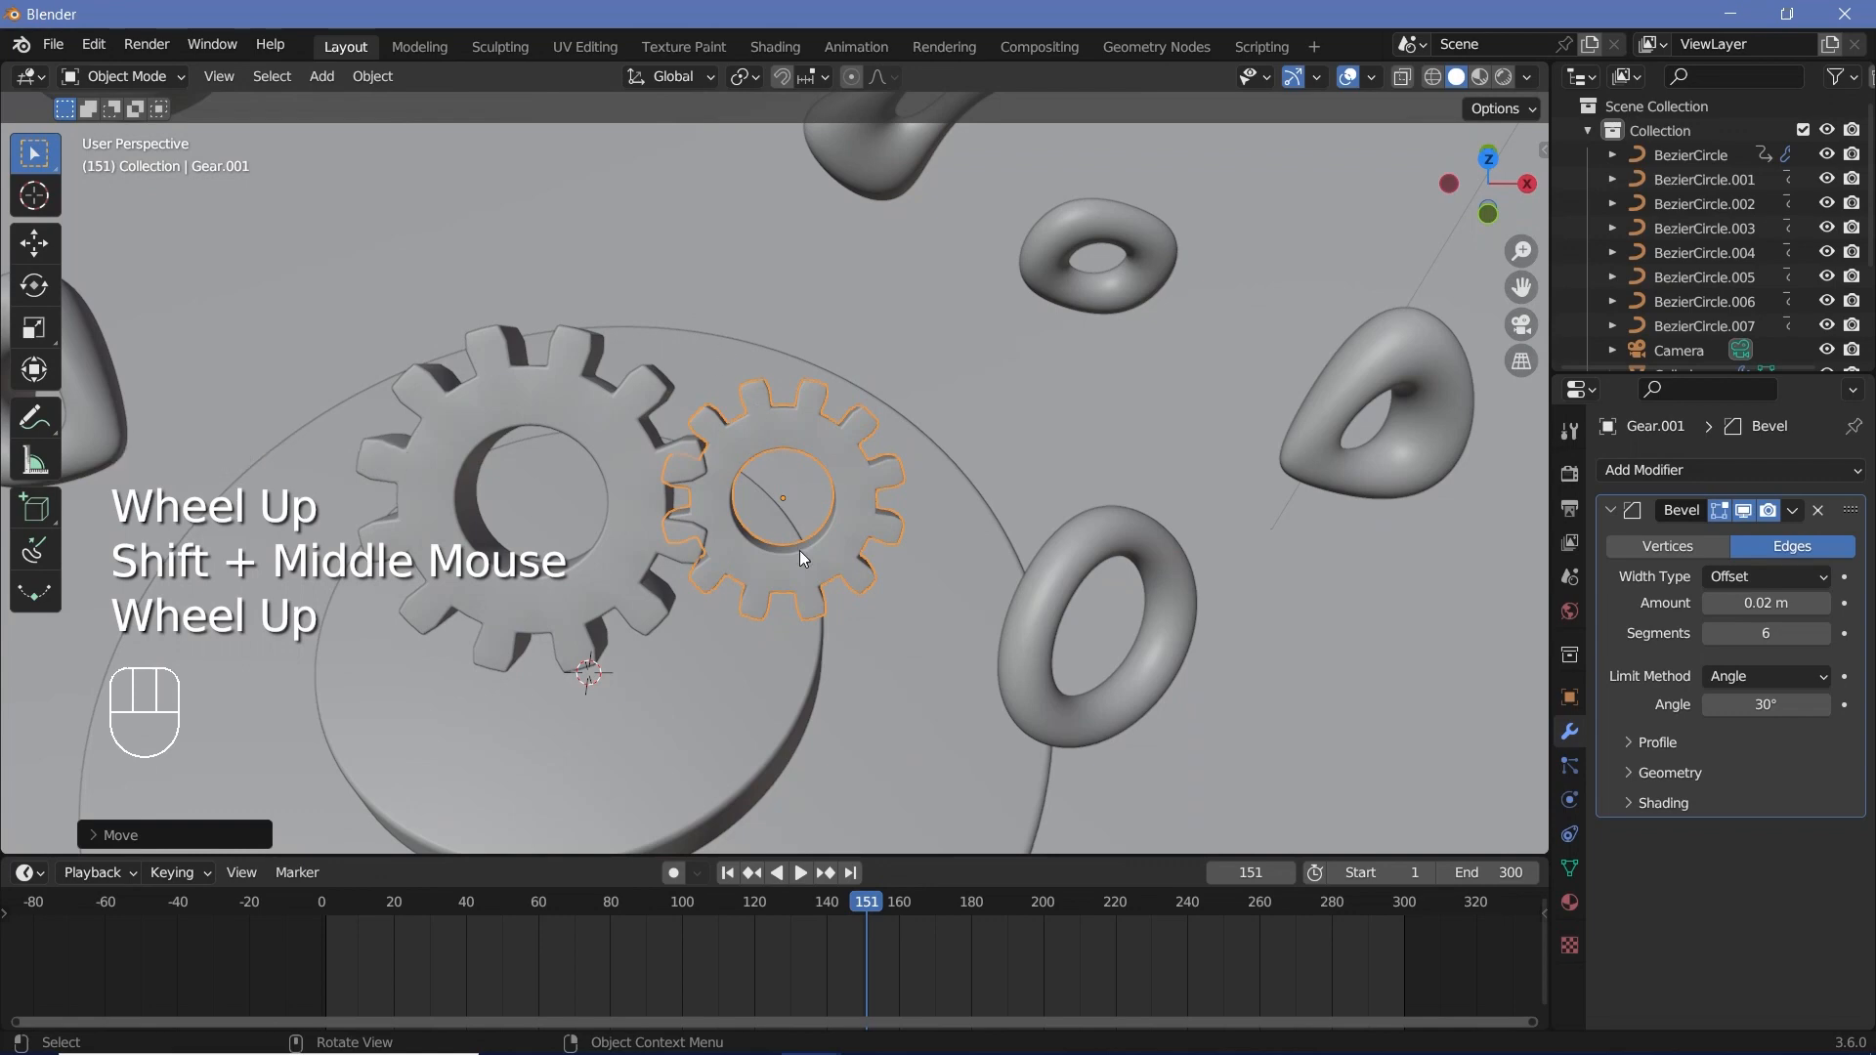
pyautogui.press('g')
pyautogui.press('y')
pyautogui.press('y')
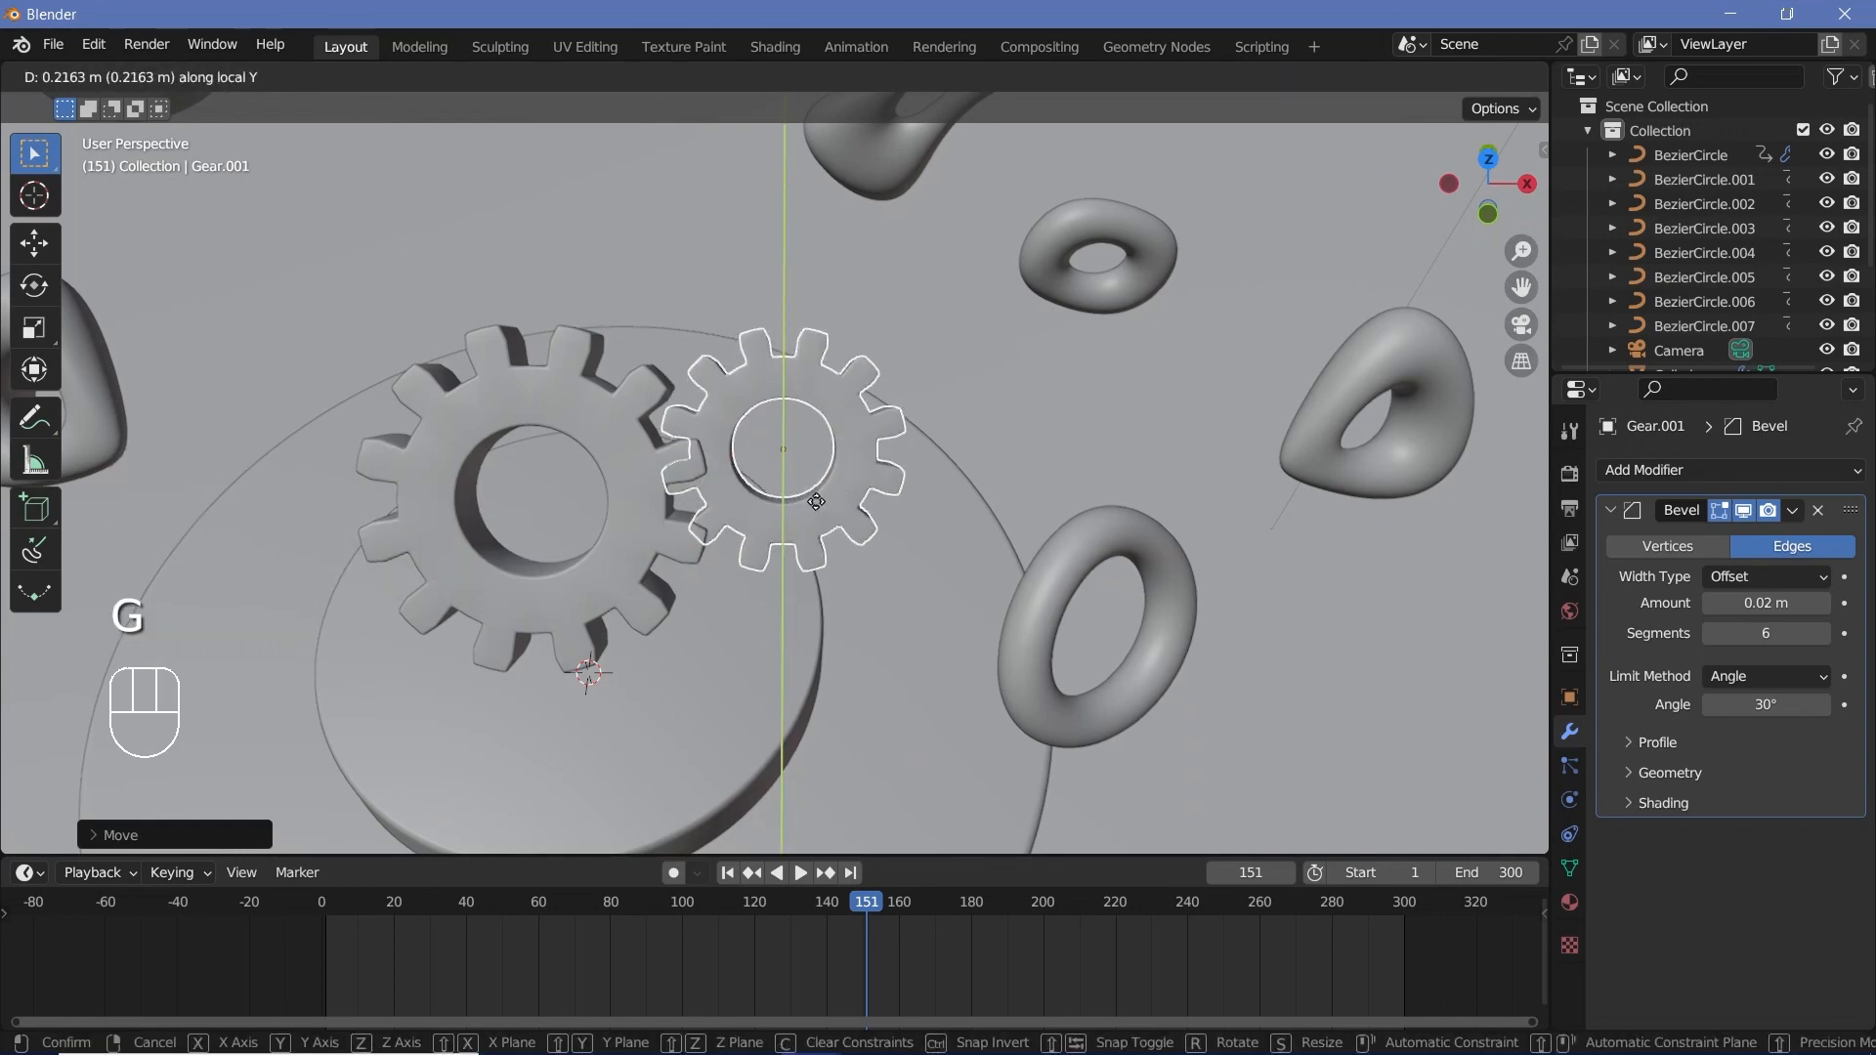
pyautogui.click(819, 507)
# - Rotate the smaller gear about its local Z axis to line its teeth up with the large gear's gaps
pyautogui.moveTo(819, 506); pyautogui.dragTo(762, 517, button='middle')
pyautogui.scroll(2, 628, 479)
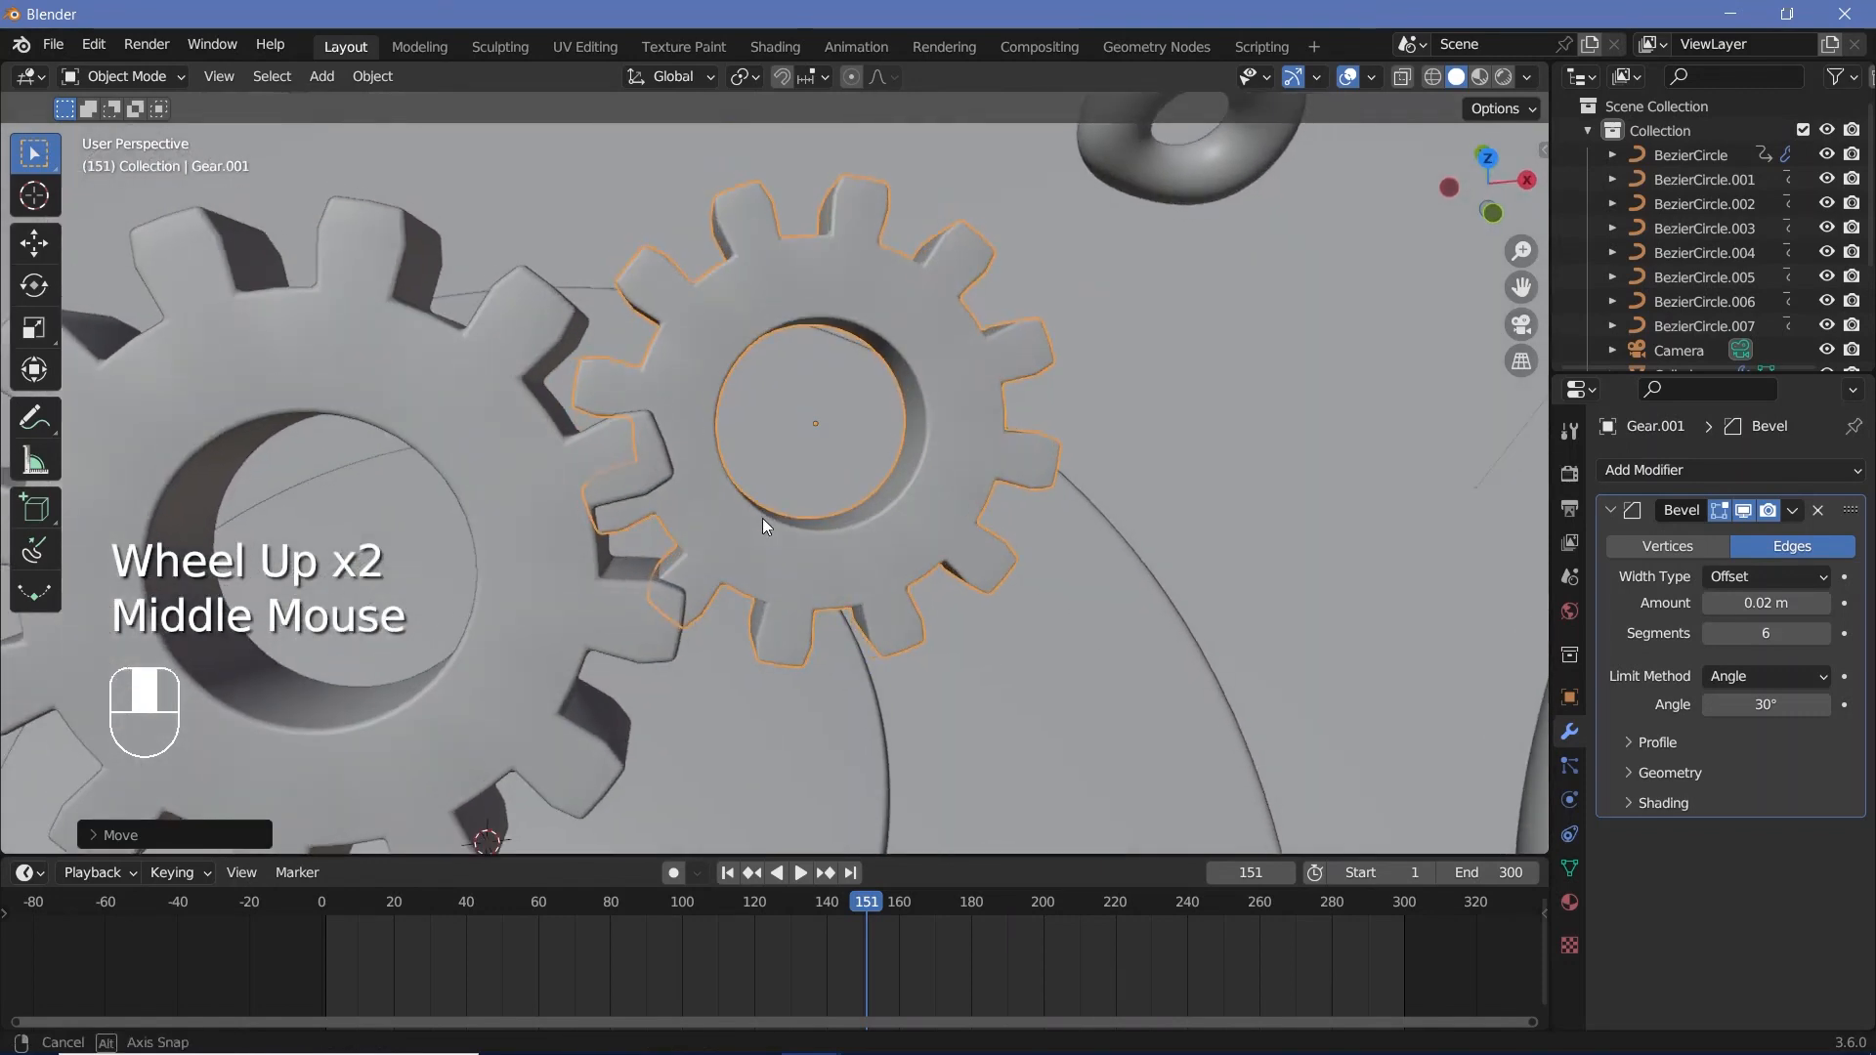
pyautogui.press('r')
pyautogui.press('z')
pyautogui.press('z')
pyautogui.click(978, 525)
# - Shift the smaller gear outward in its local XY plane, about 0.17 m in X and 0.08 m in Y, to mesh the teeth
pyautogui.press('g')
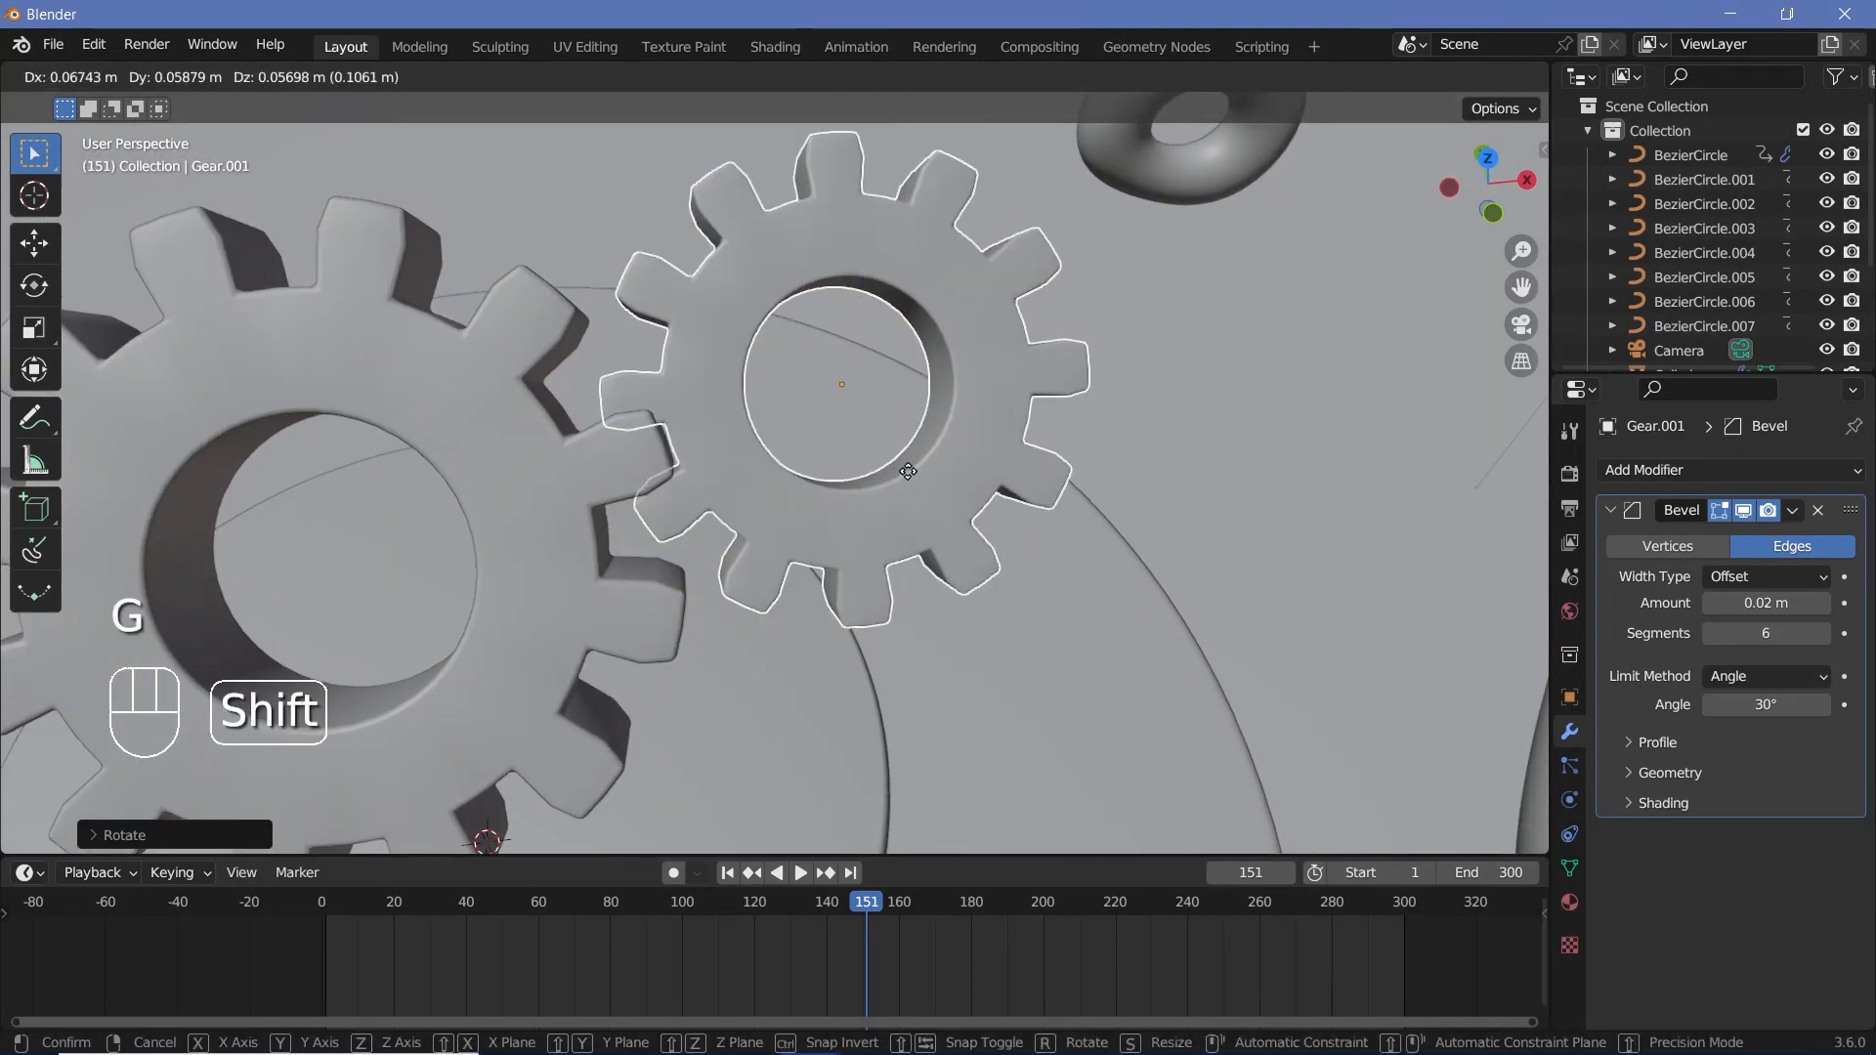
pyautogui.hotkey('shift', 'z')
pyautogui.hotkey('shift', 'z')
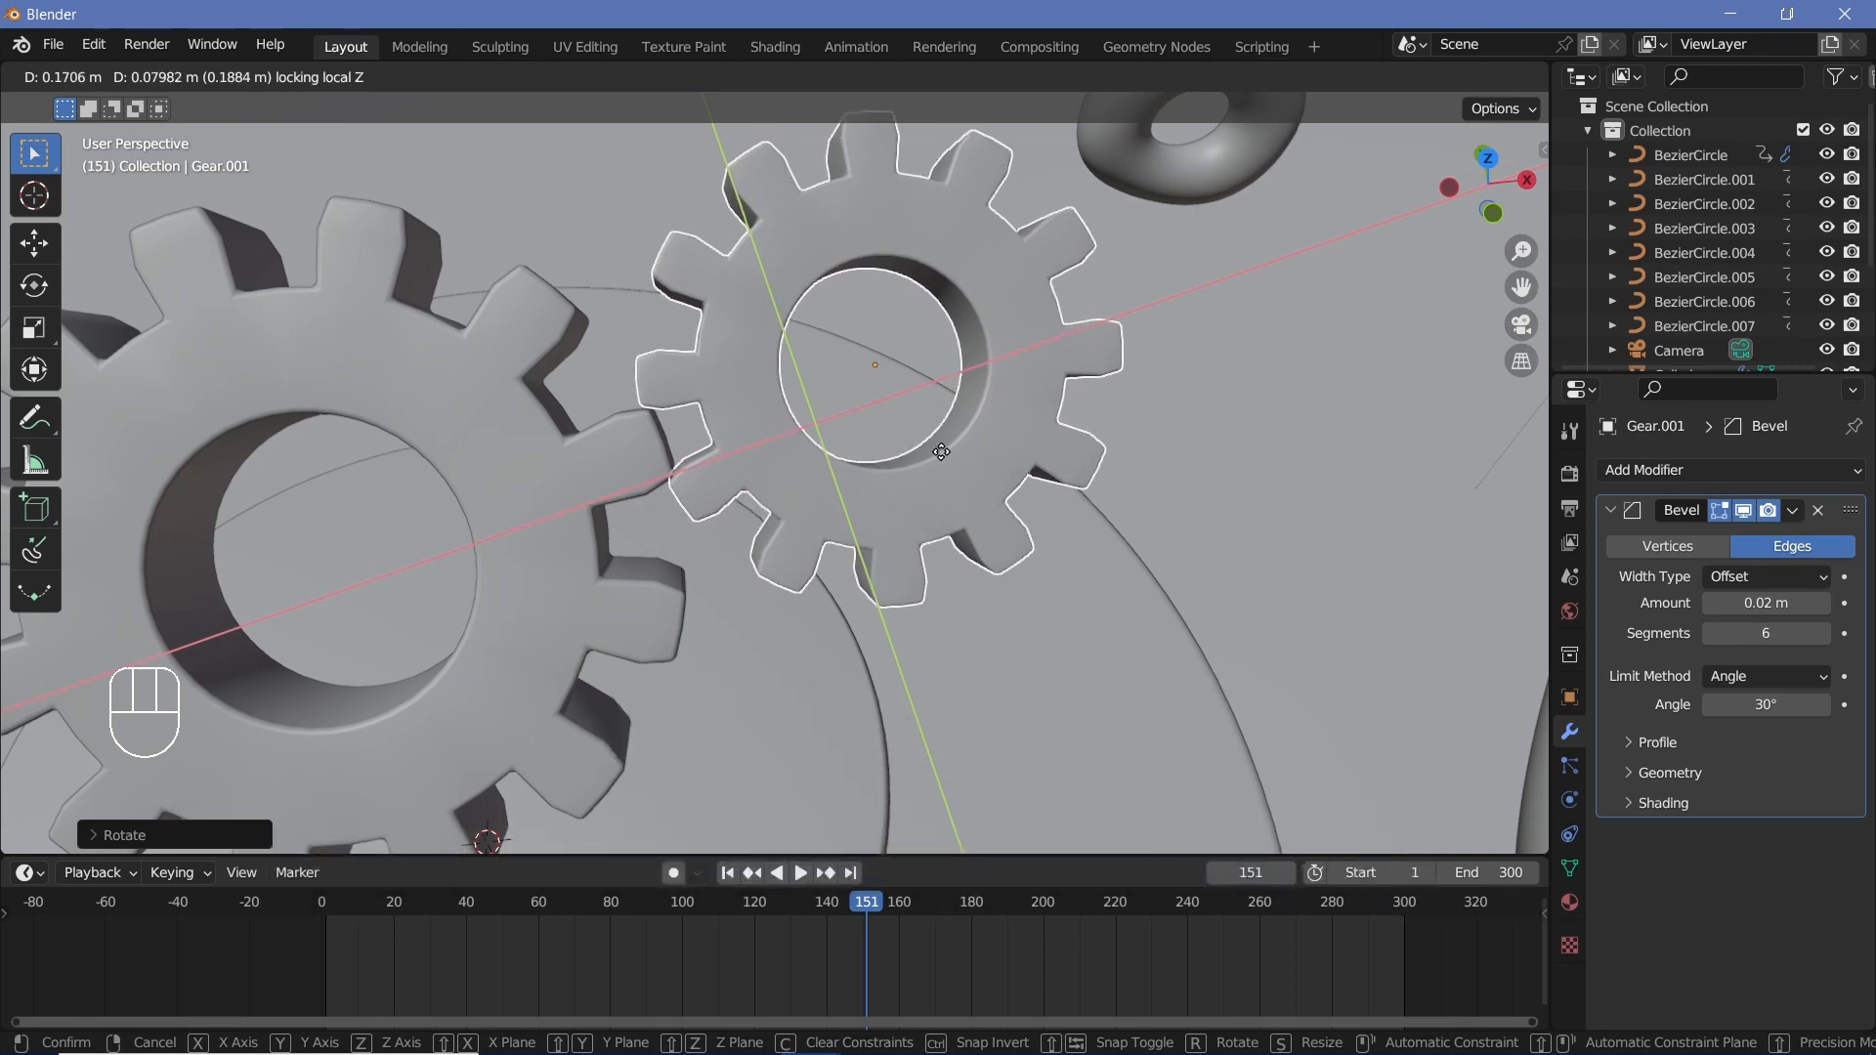
pyautogui.click(942, 454)
pyautogui.scroll(-2, 778, 466)
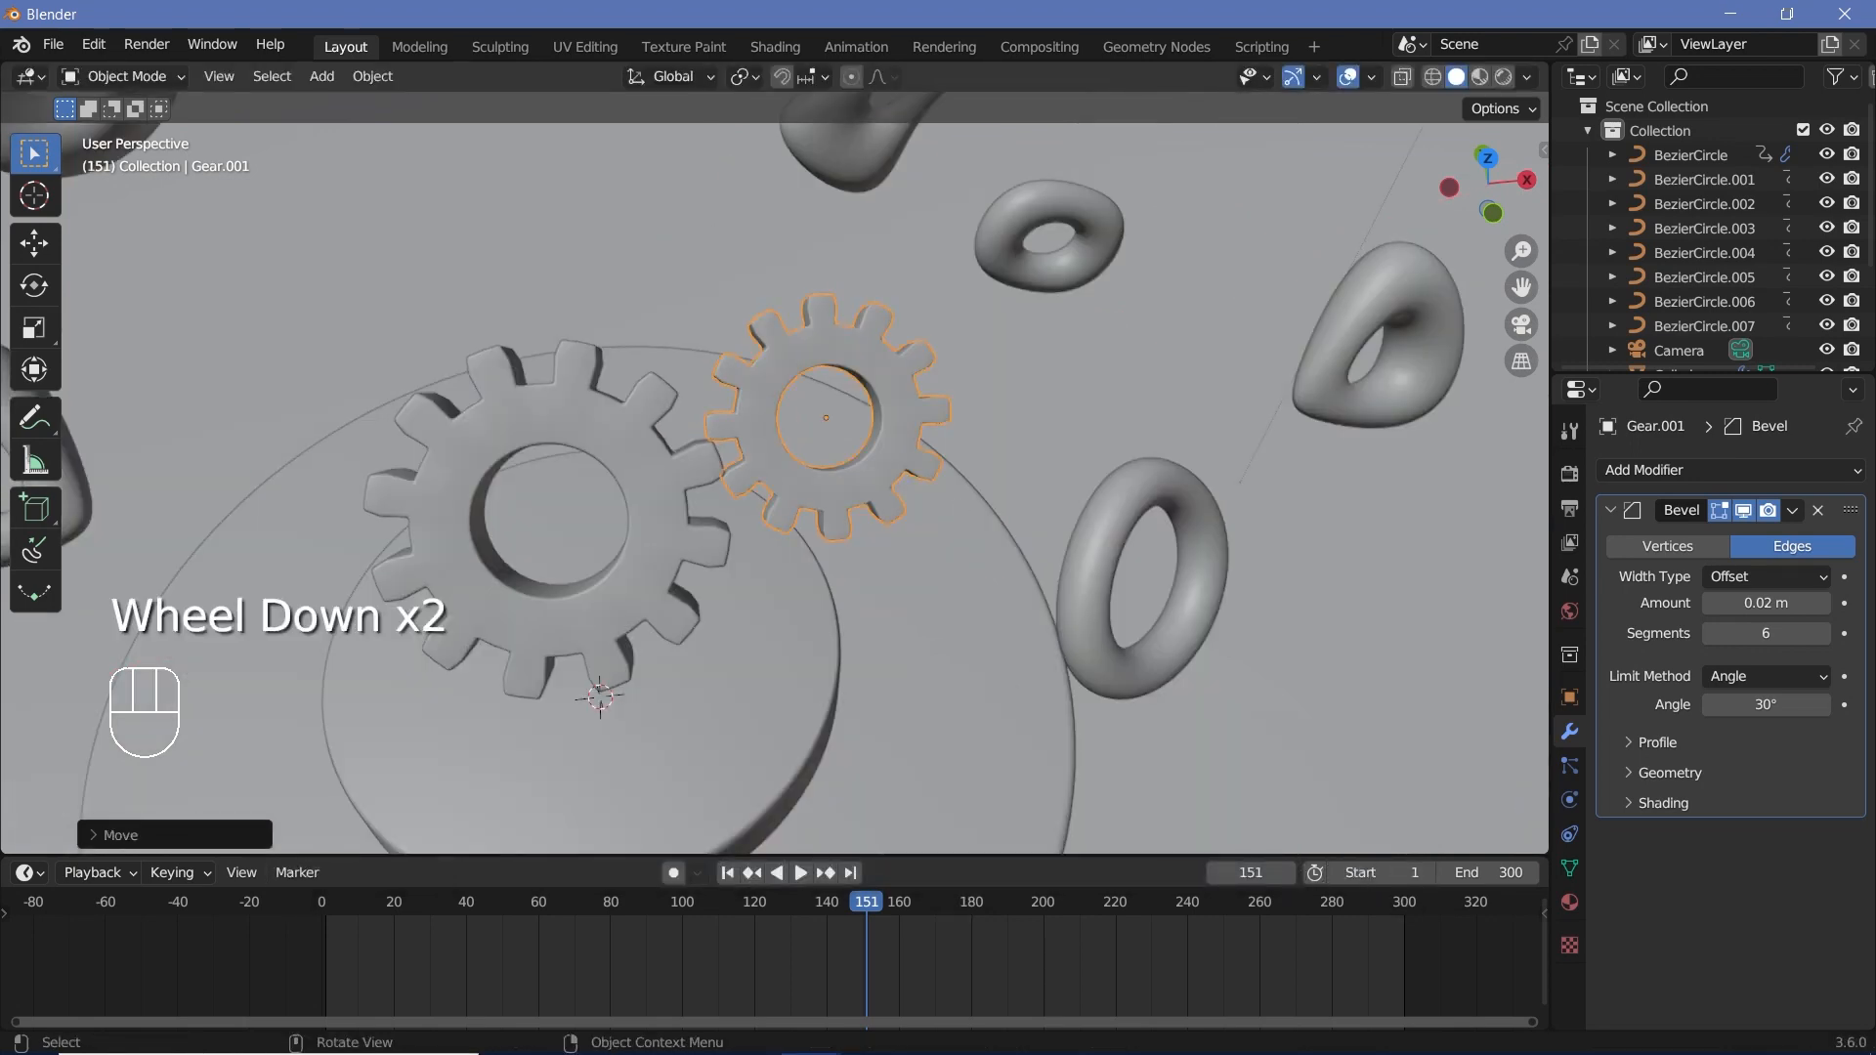
pyautogui.press('s')
# - Duplicate the smaller gear and place the copy in its local XY plane against the opposite side of the large gear
pyautogui.middleClick(753, 459)
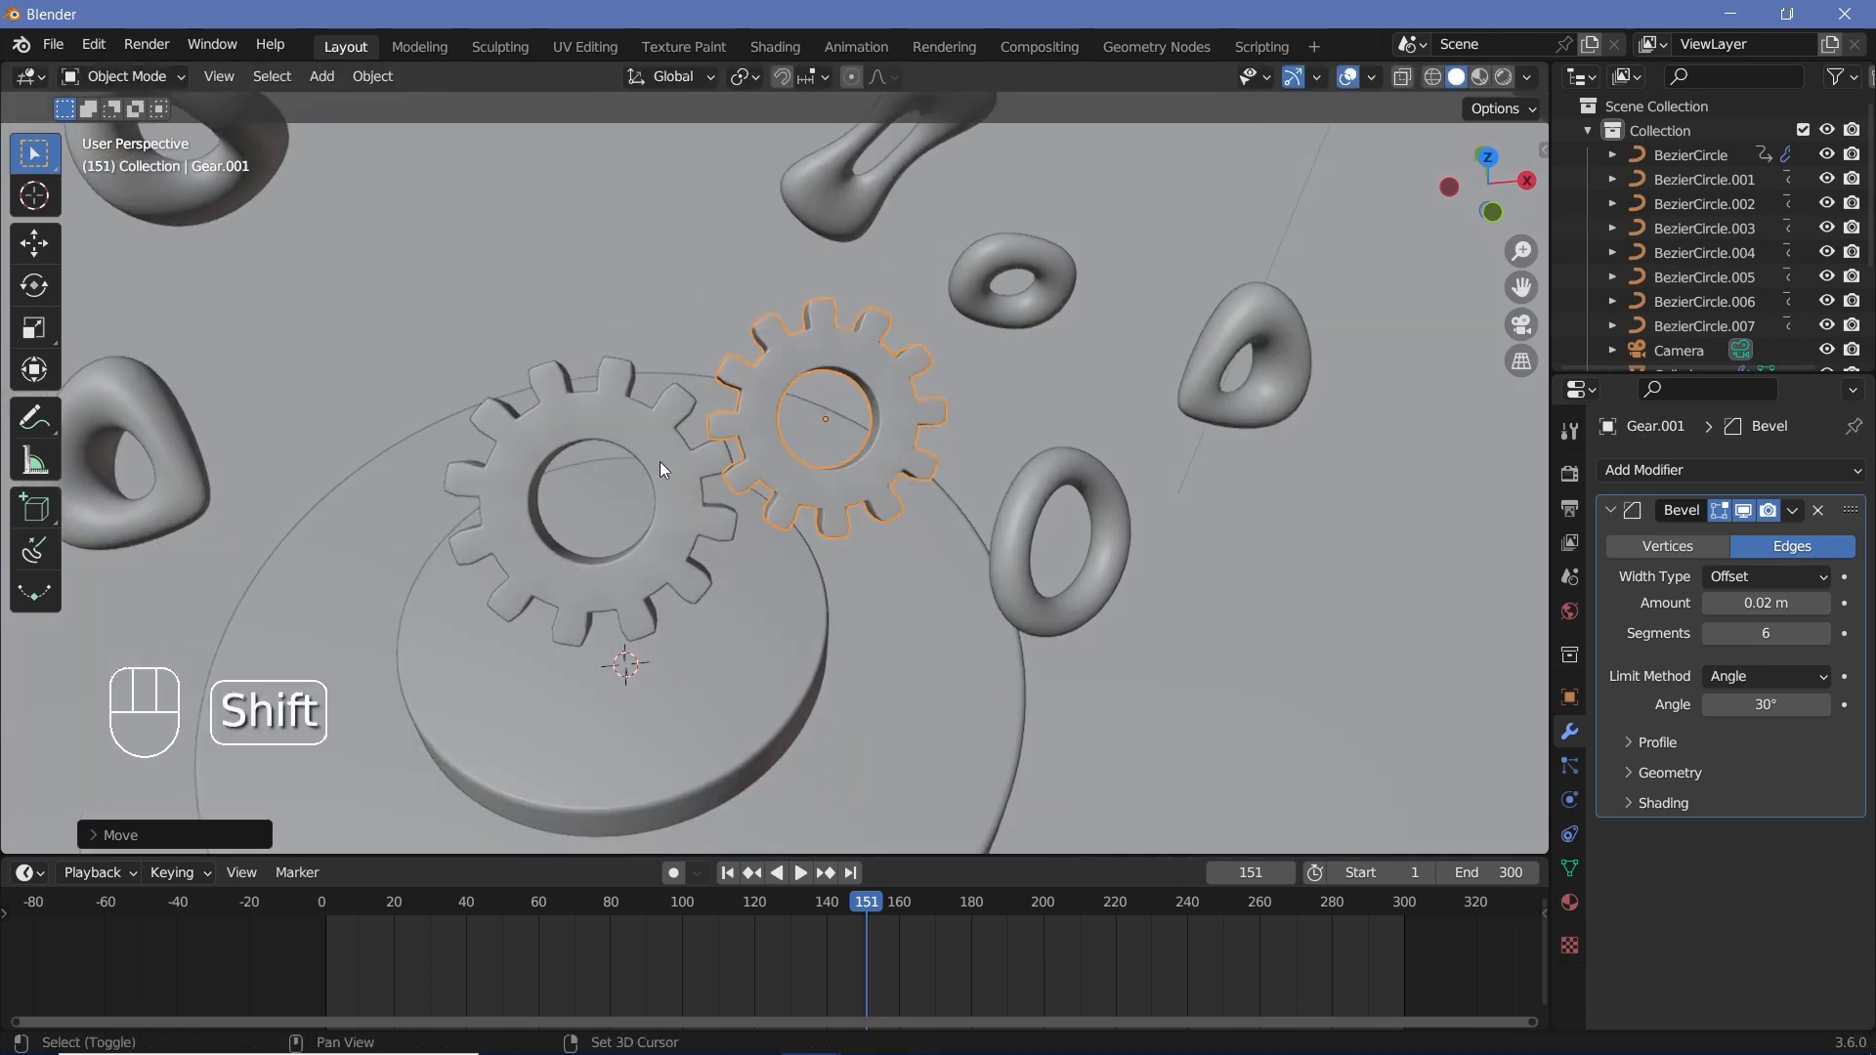
pyautogui.keyDown('shift'); pyautogui.moveTo(660, 462); pyautogui.dragTo(900, 473, button='middle'); pyautogui.keyUp('shift')
pyautogui.hotkey('shift', 'd')
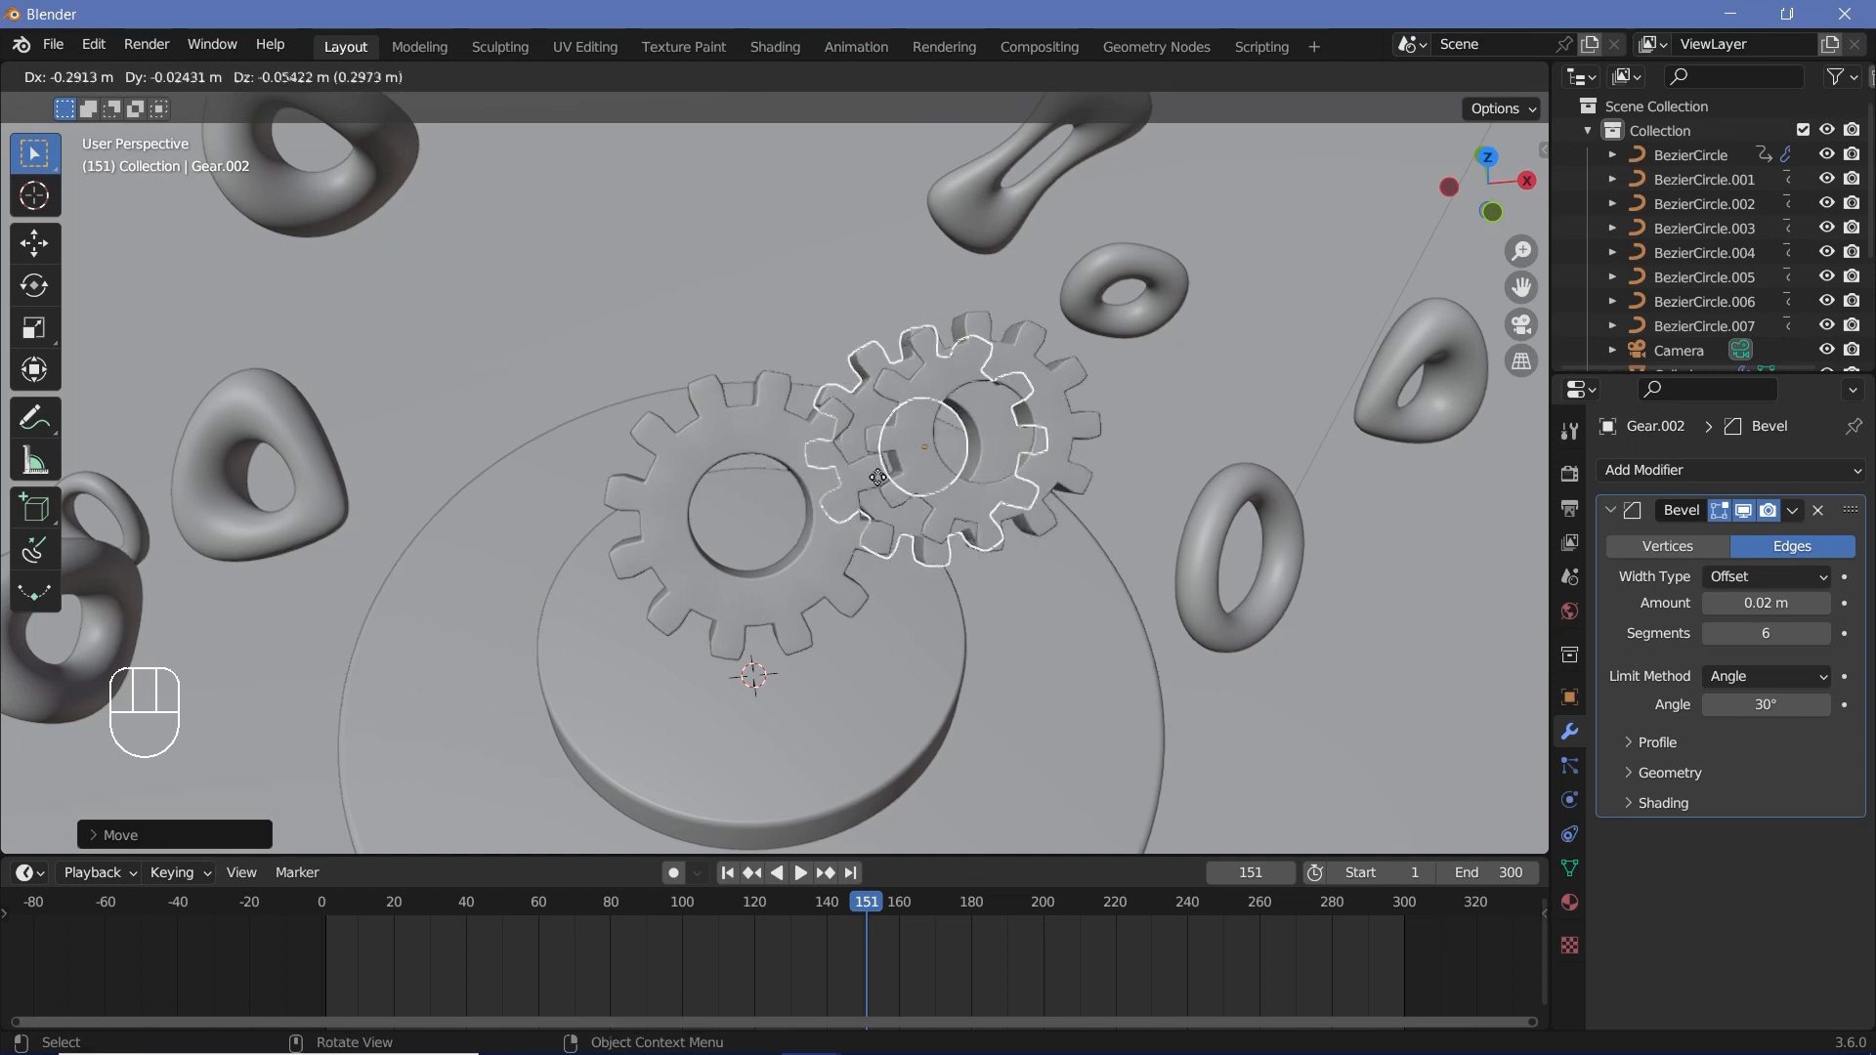
pyautogui.hotkey('shift', 'z')
pyautogui.hotkey('shift', 'z')
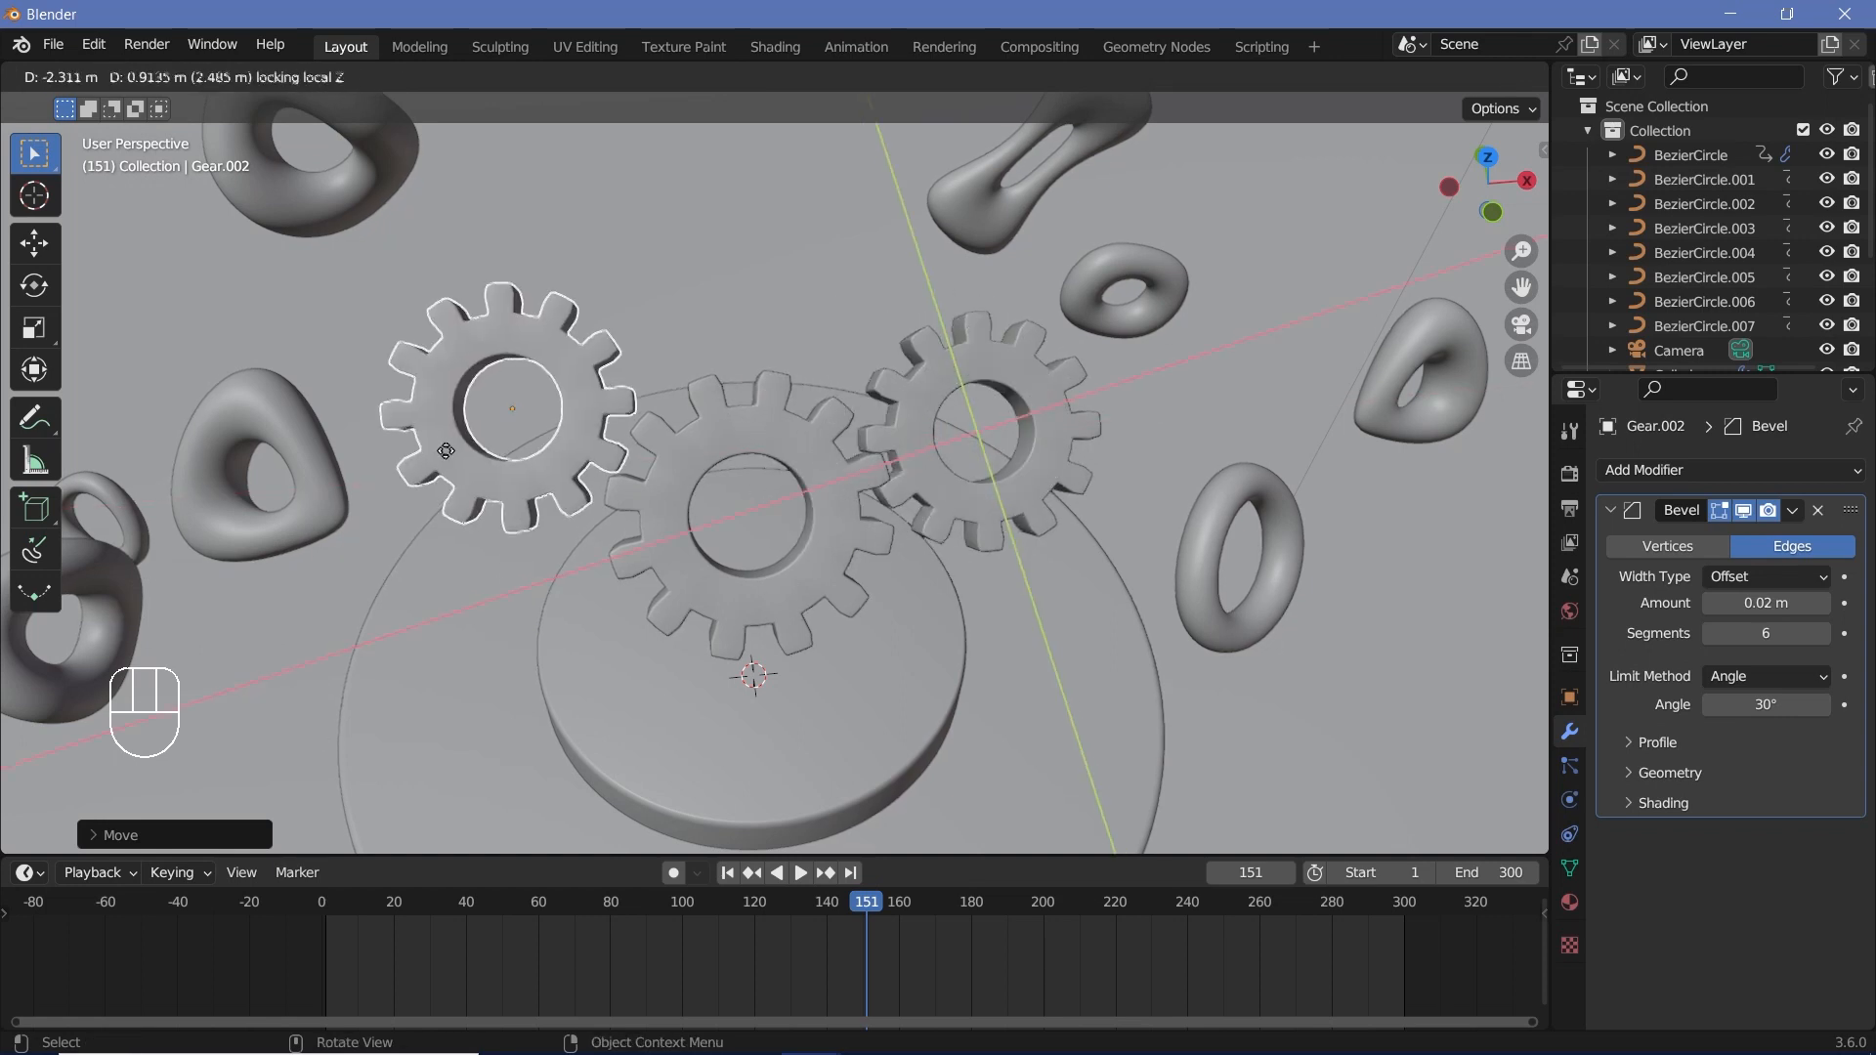
pyautogui.click(458, 449)
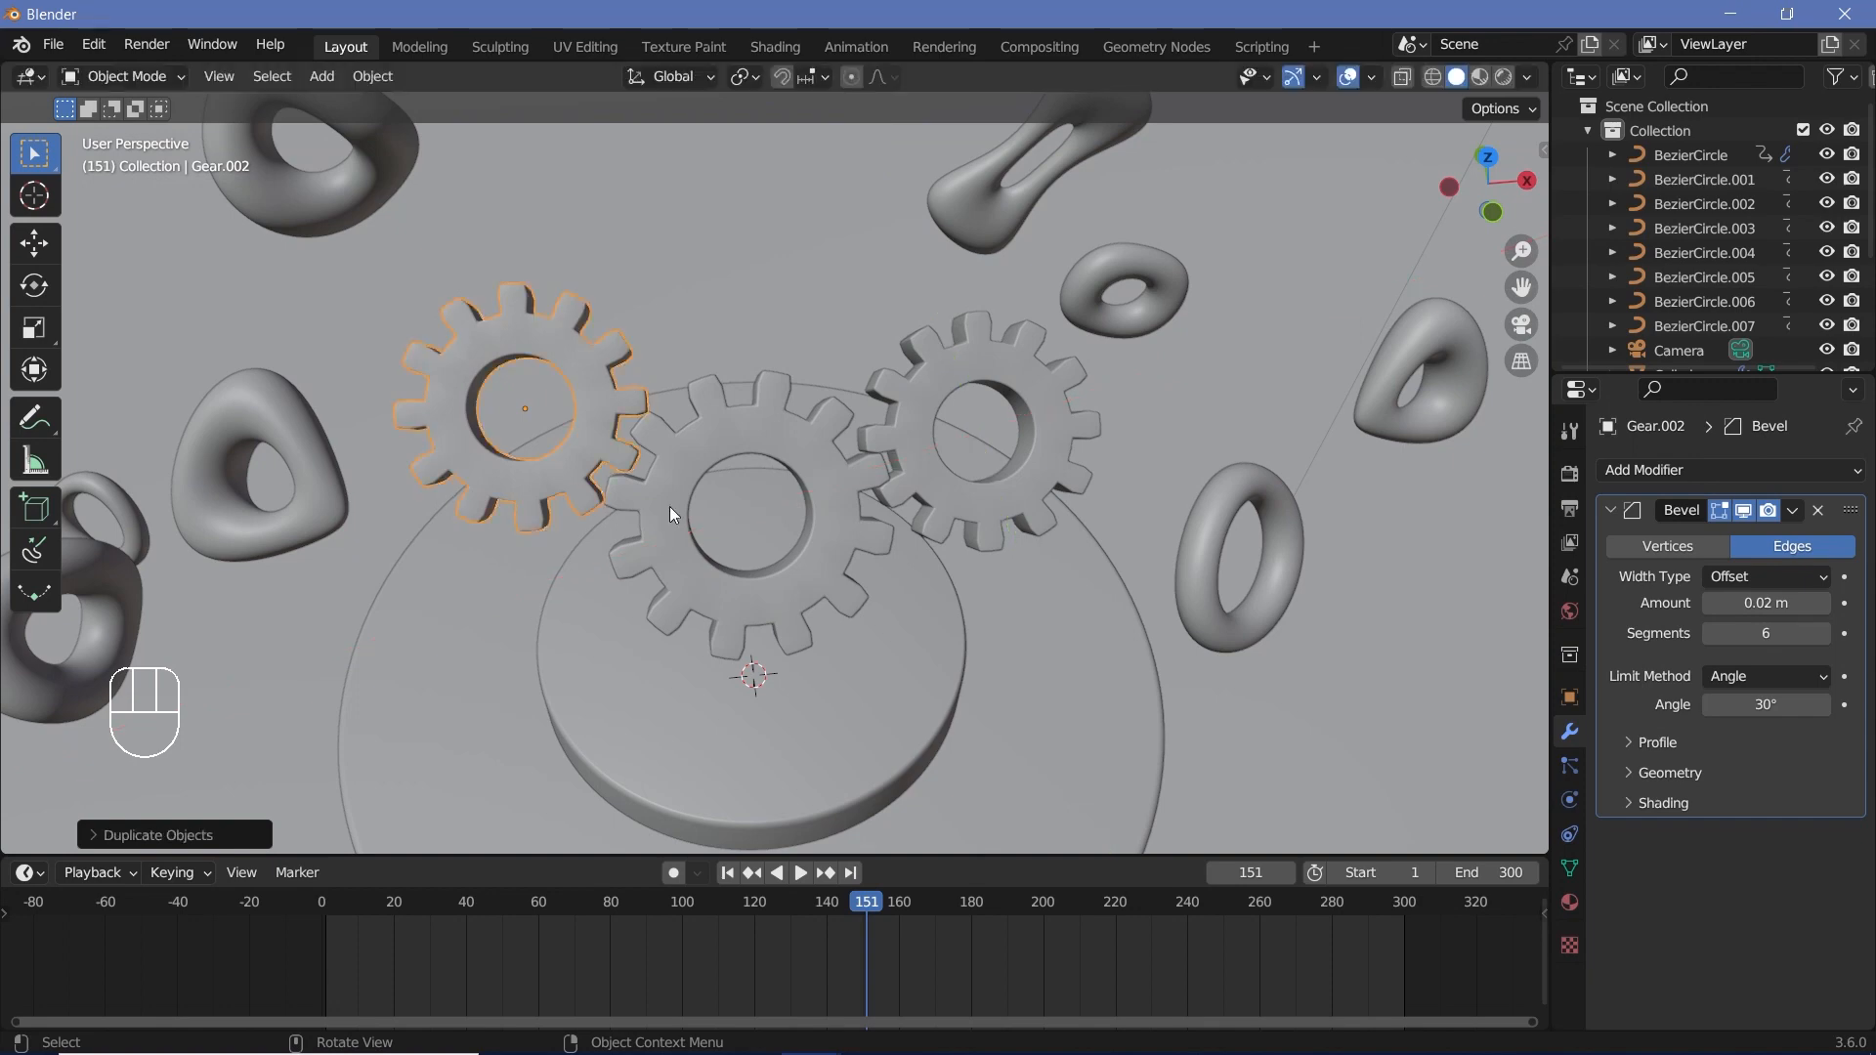
# - Add a plain axes empty and raise it about 1.78 m along Z to the middle of the large gear
pyautogui.press('KP_0')
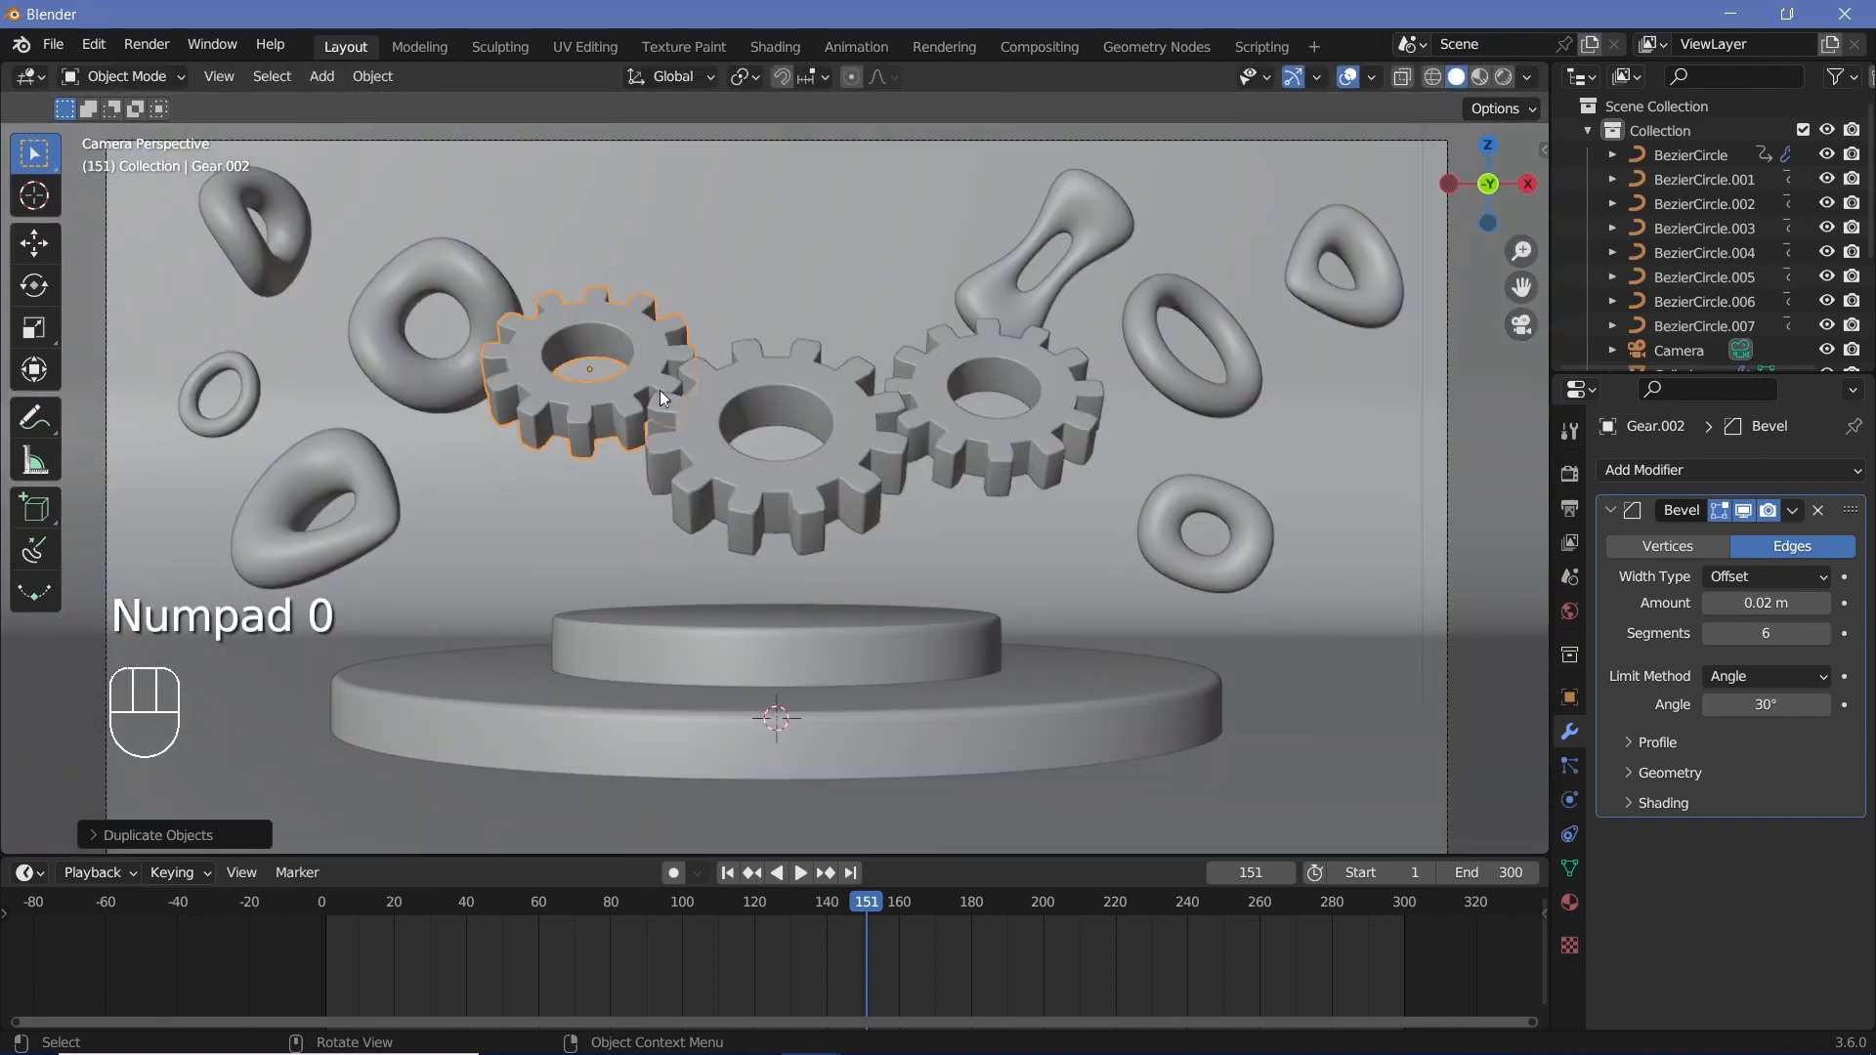
pyautogui.hotkey('shift', 'a')
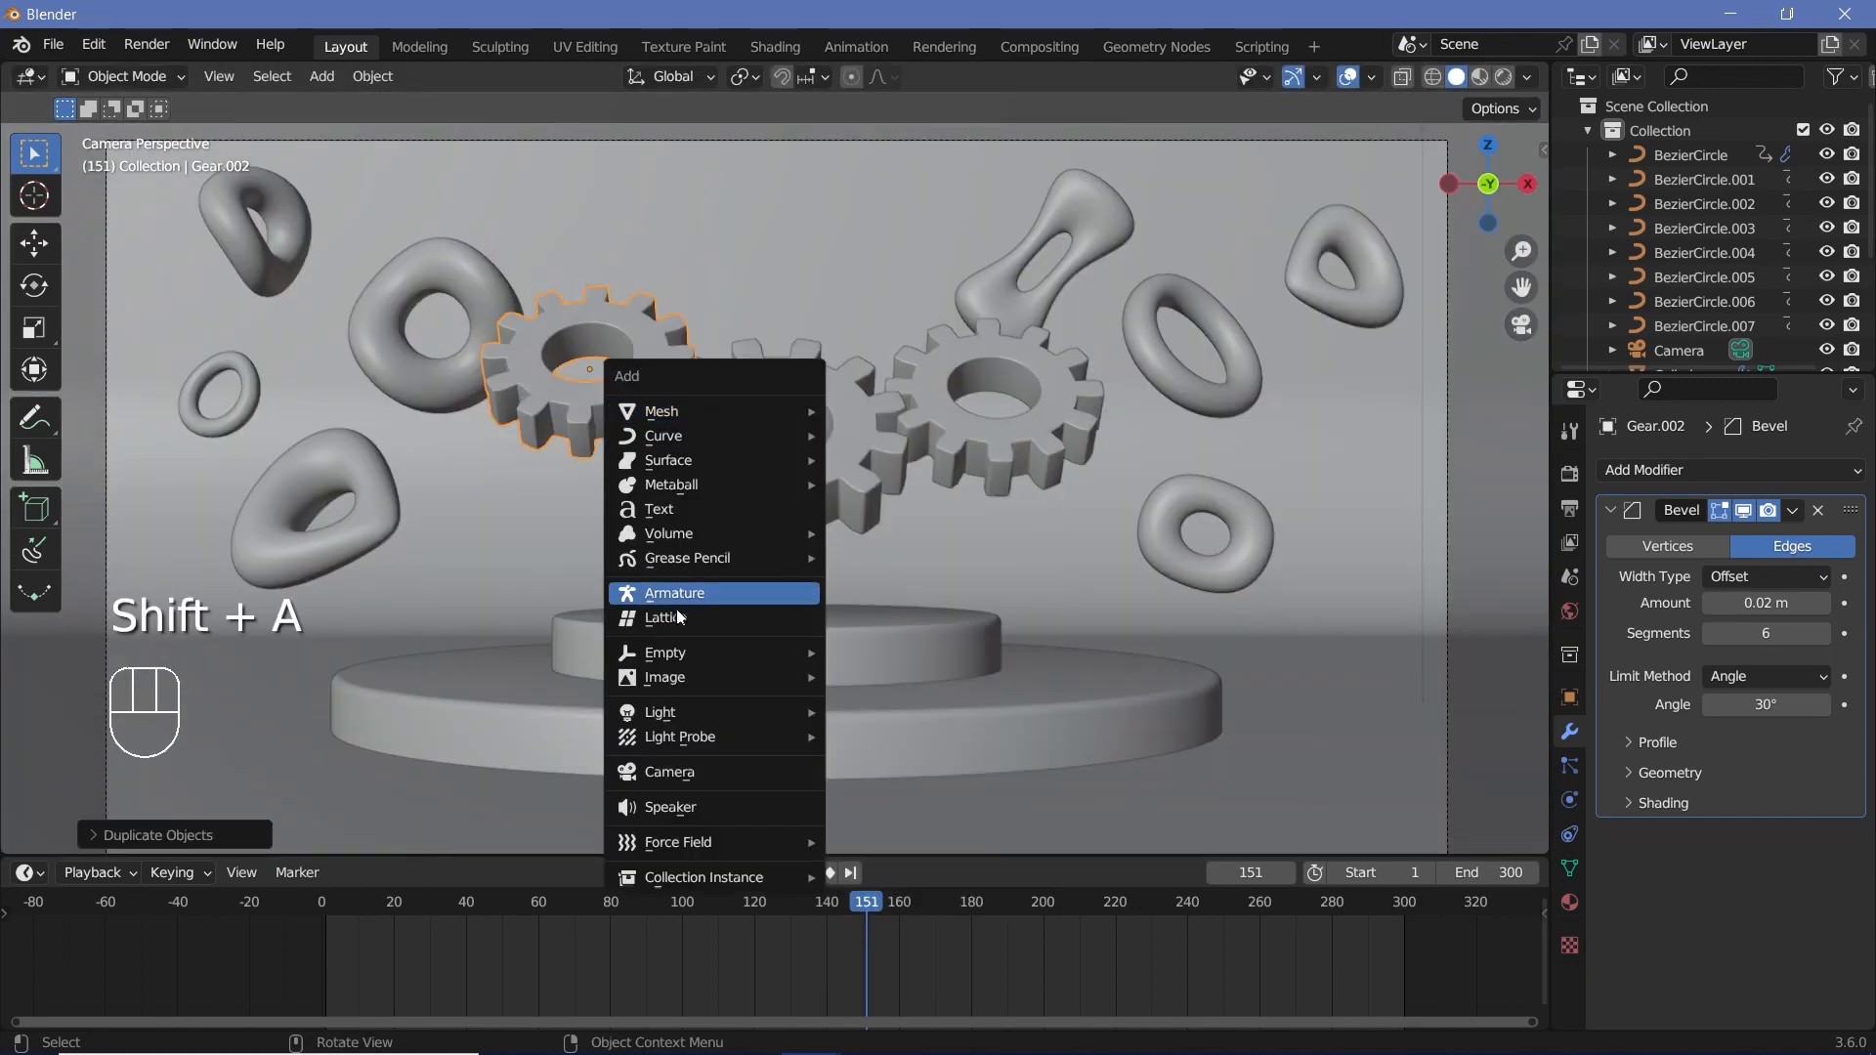
pyautogui.moveTo(684, 653)
pyautogui.click(854, 647)
pyautogui.press('g')
pyautogui.press('z')
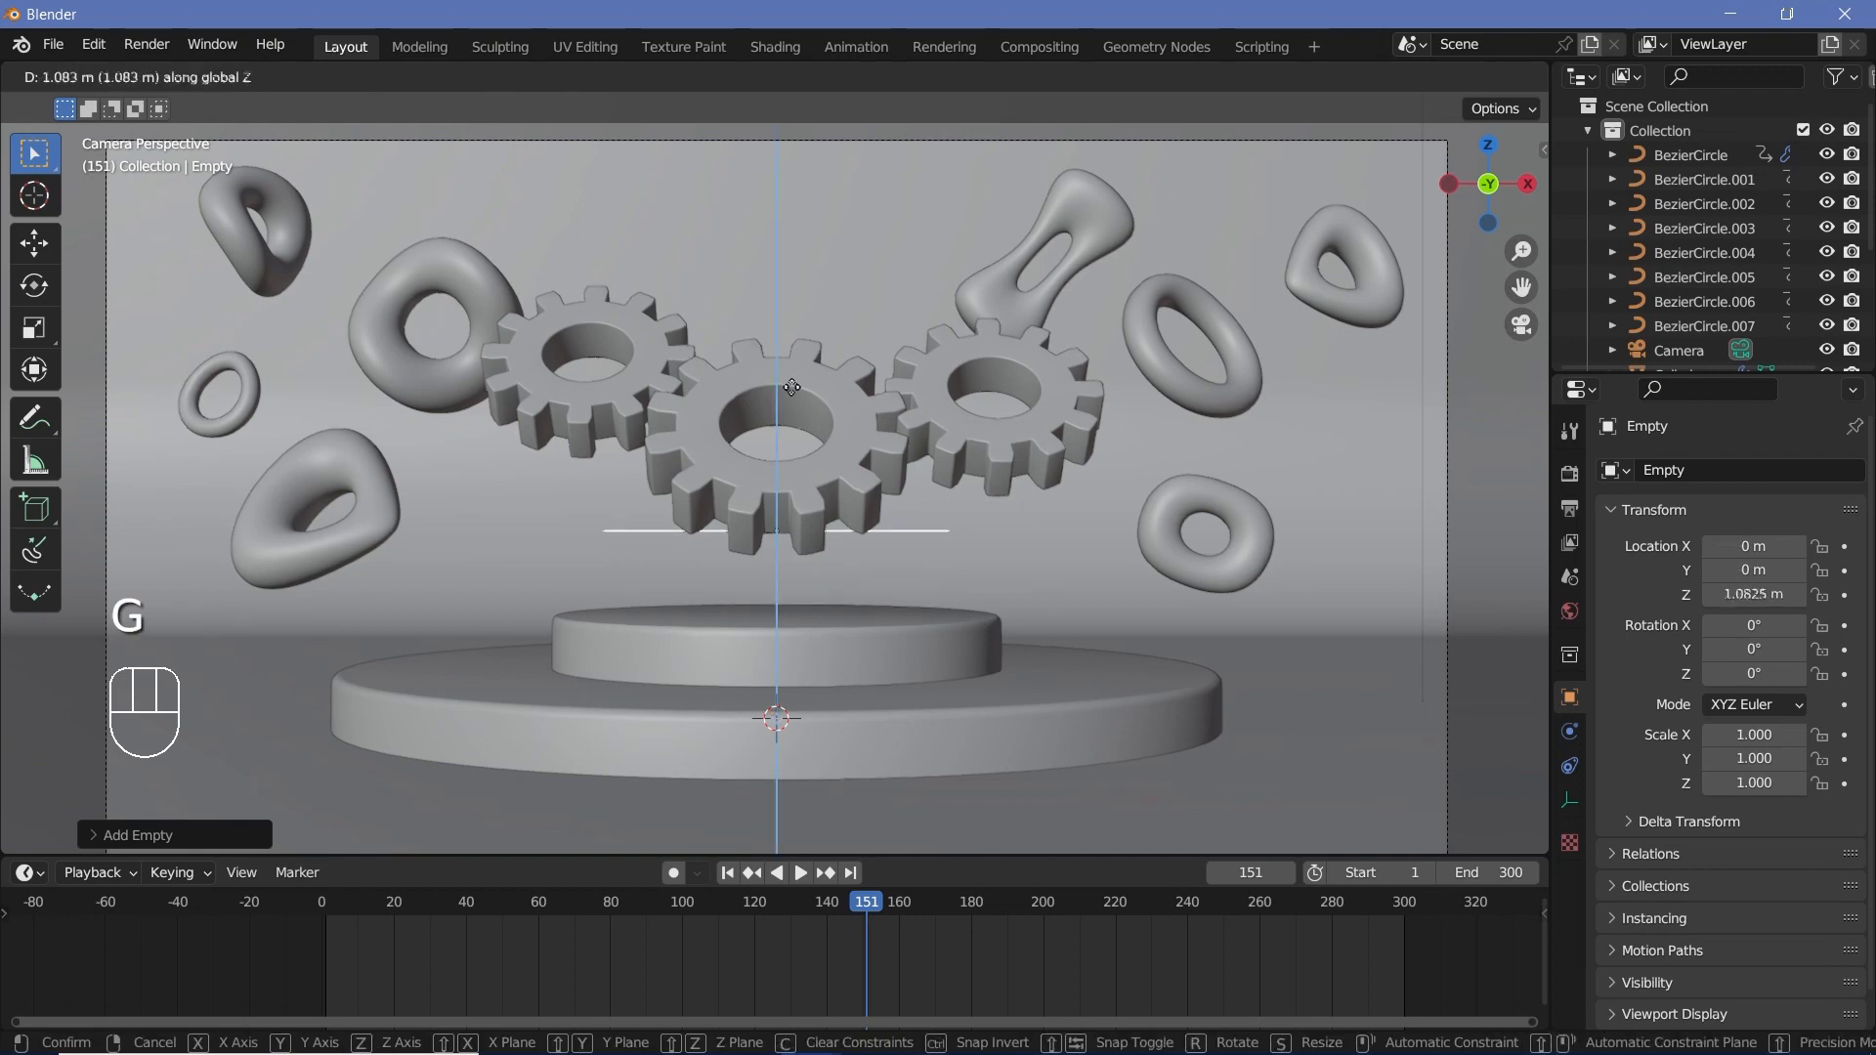
pyautogui.click(791, 388)
# - Parent the three gears to the empty as objects
pyautogui.click(937, 365)
pyautogui.keyDown('shift'); pyautogui.click(853, 364); pyautogui.keyUp('shift')
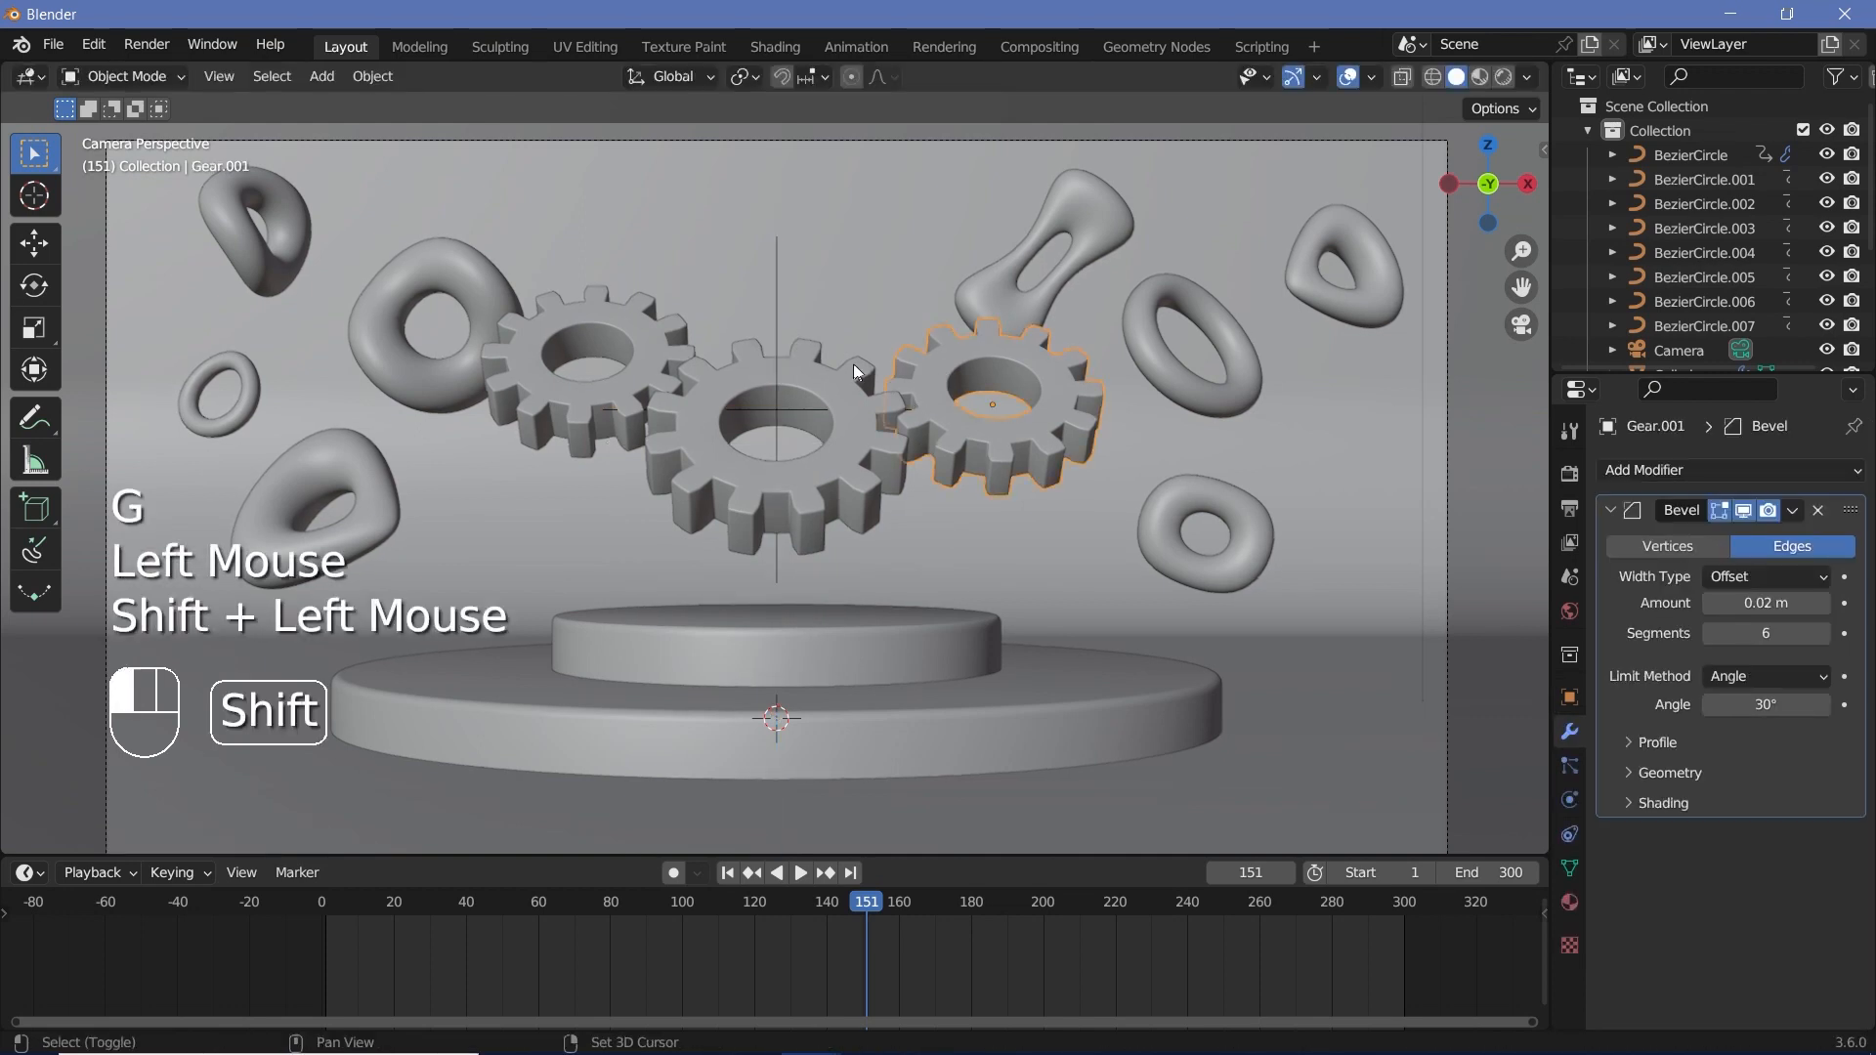
pyautogui.keyDown('shift'); pyautogui.click(640, 334); pyautogui.keyUp('shift')
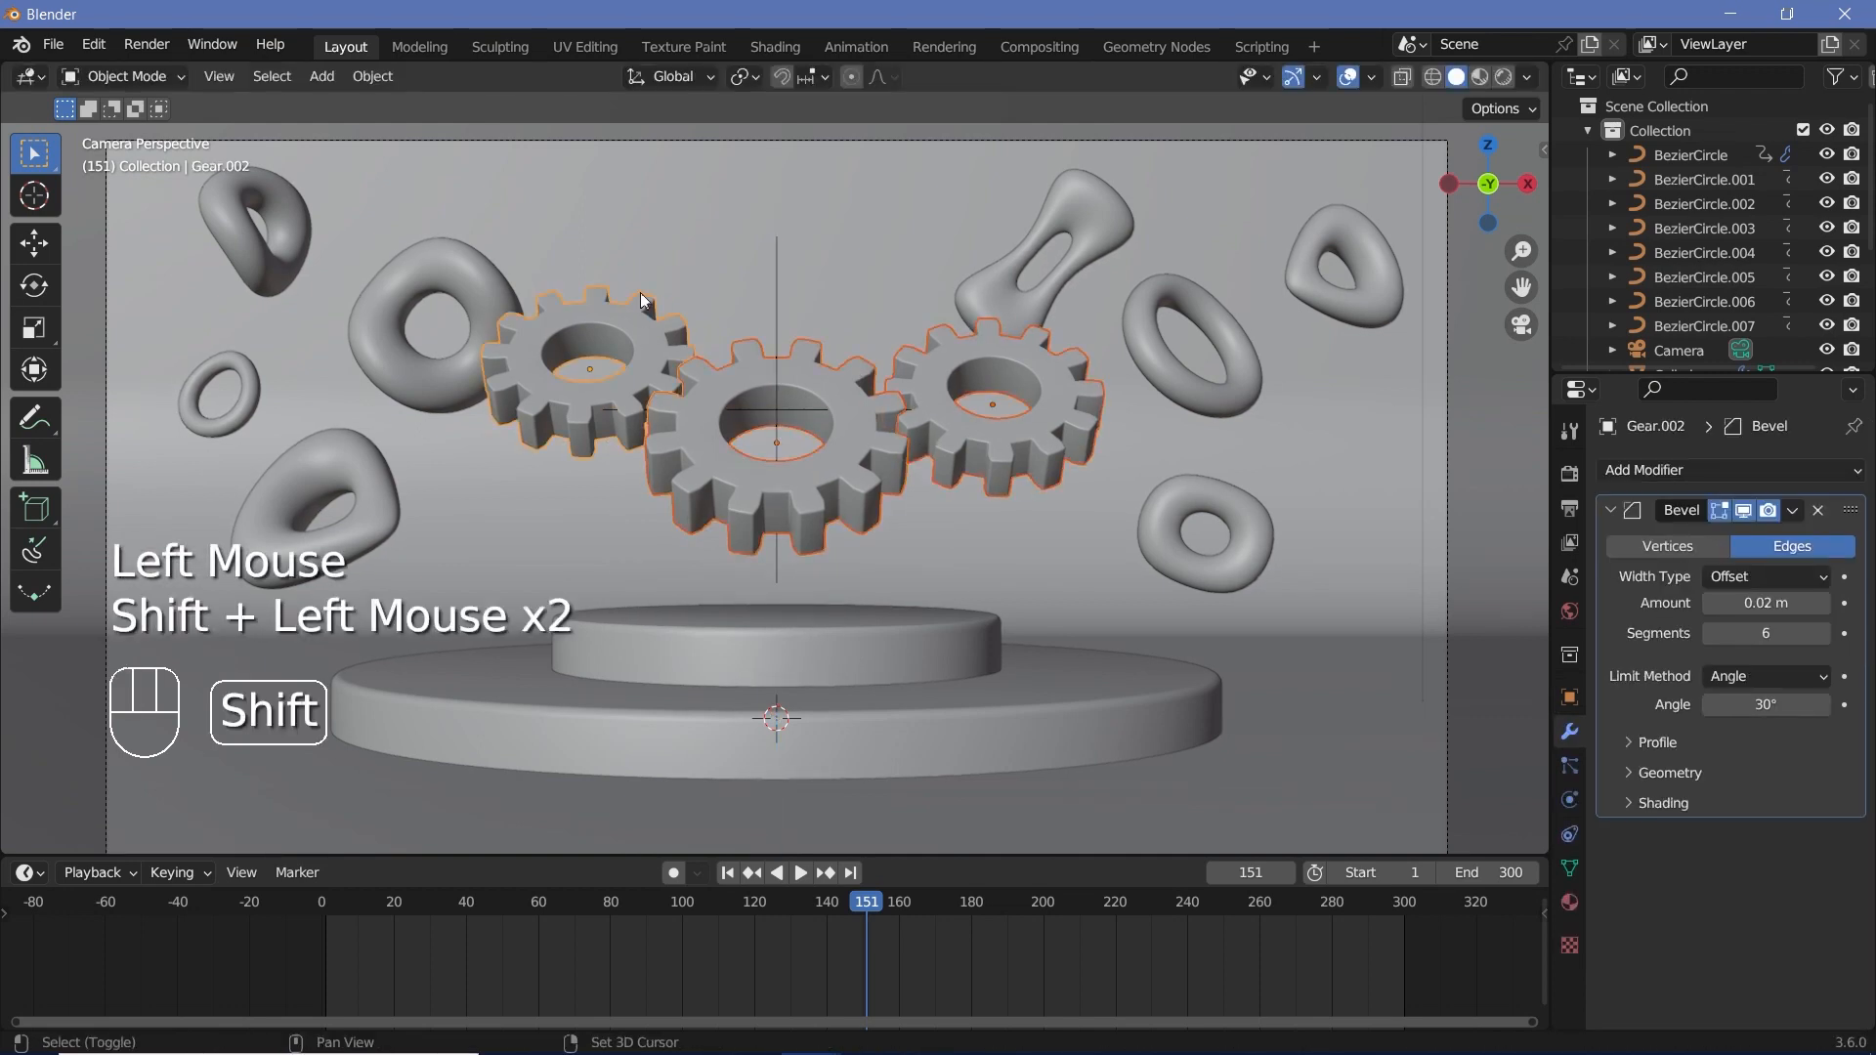
pyautogui.keyDown('shift'); pyautogui.click(779, 306); pyautogui.keyUp('shift')
pyautogui.keyDown('shift'); pyautogui.click(778, 303); pyautogui.keyUp('shift')
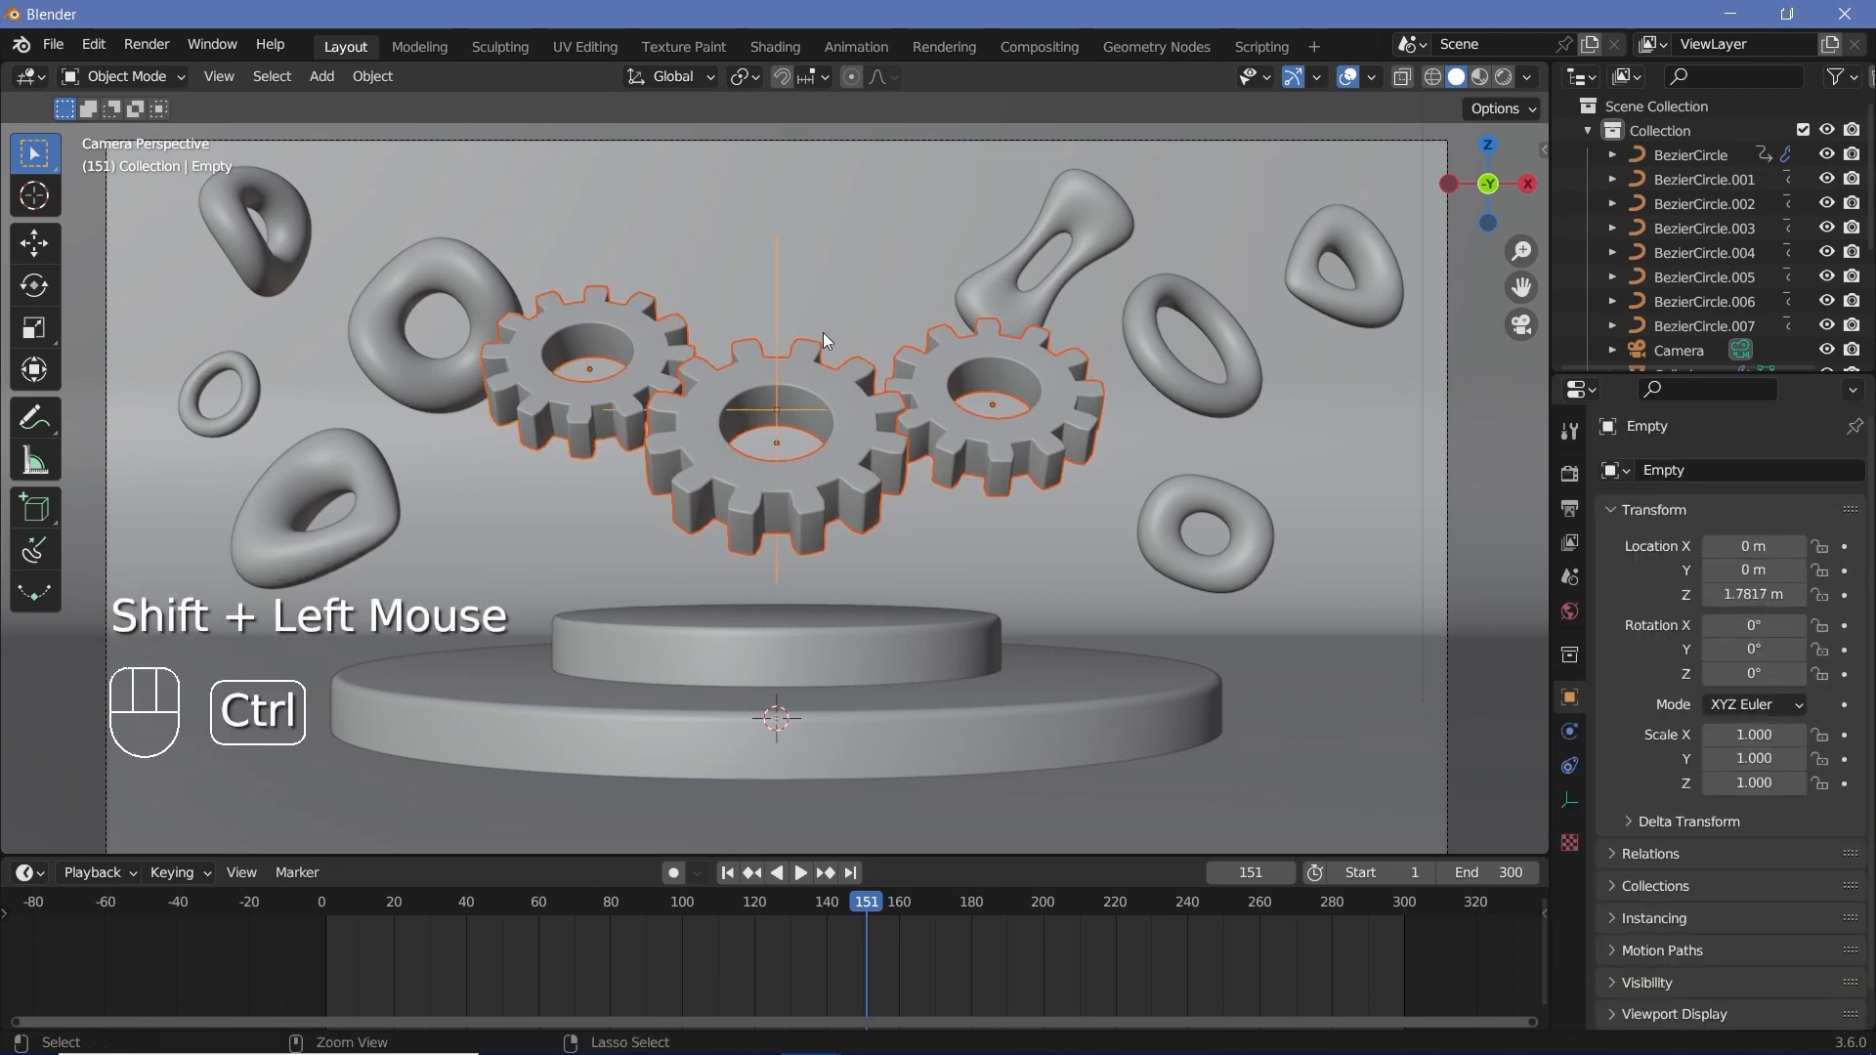
pyautogui.hotkey('ctrl', 'p')
pyautogui.click(823, 333)
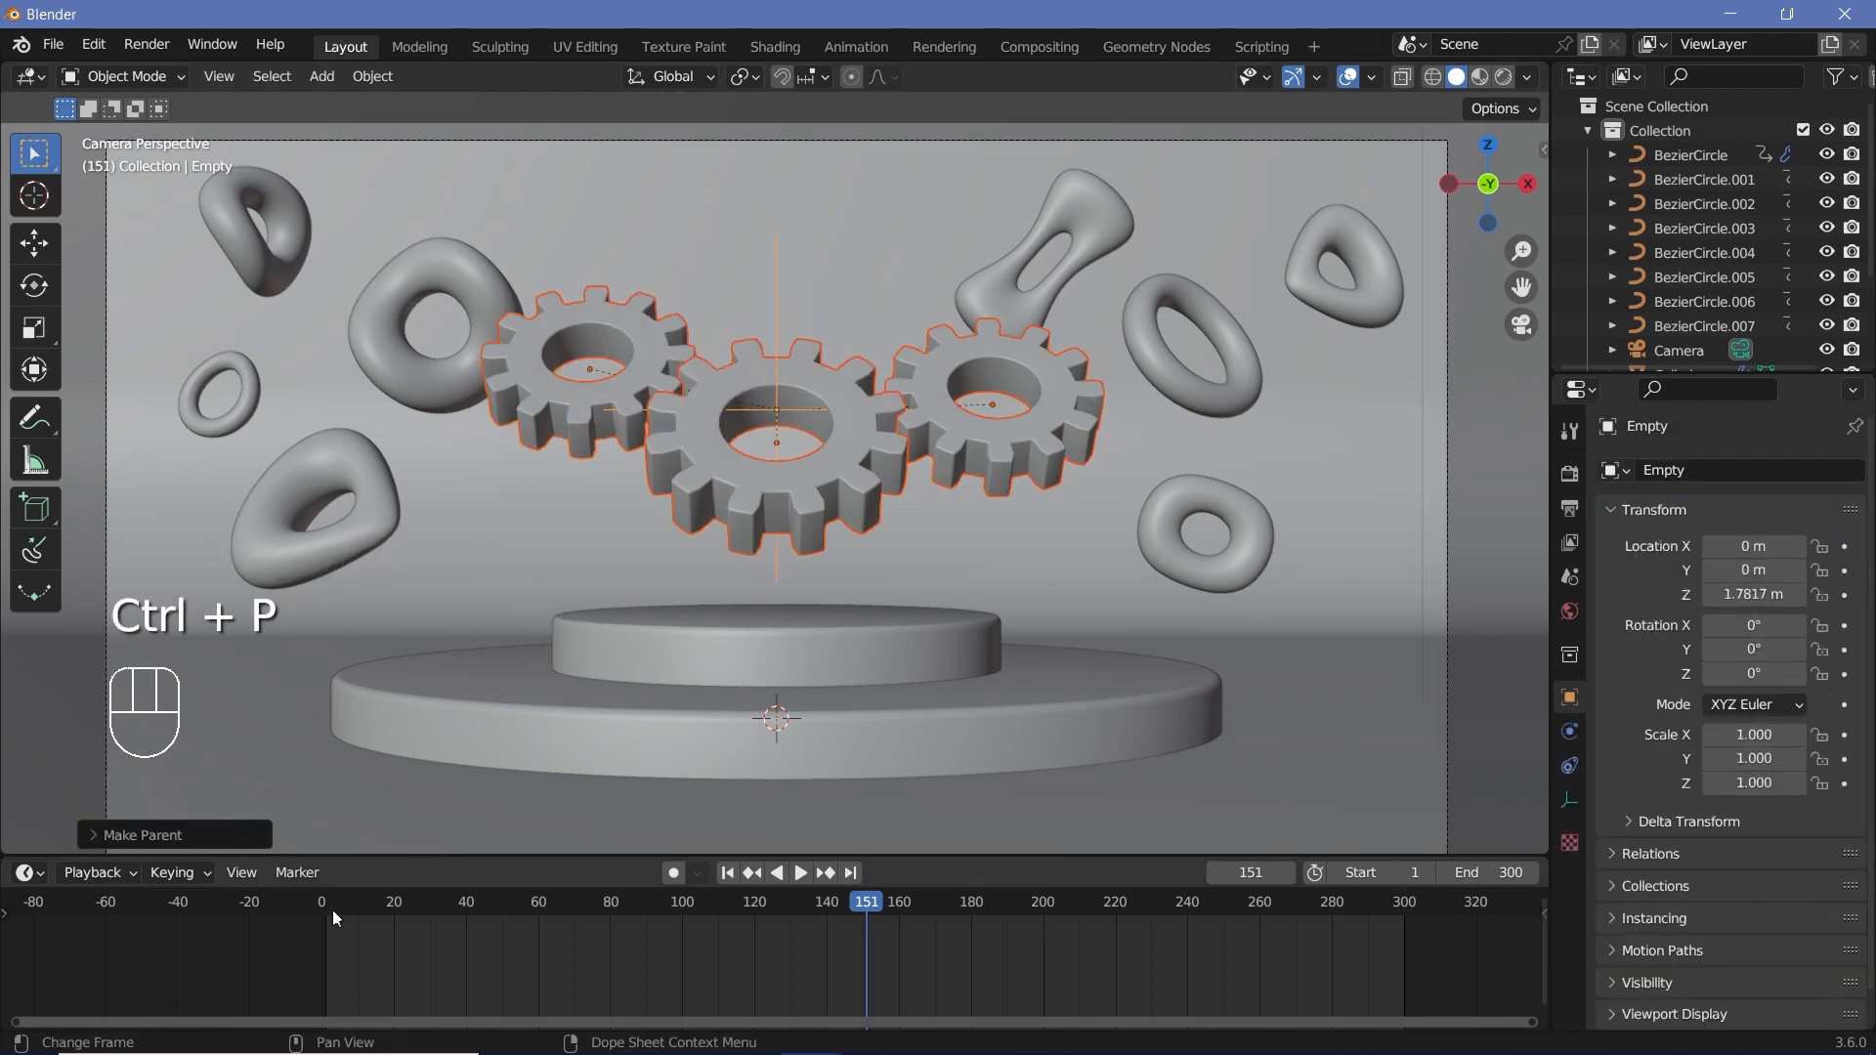
# - Insert a rotation keyframe on the empty at frame 0
pyautogui.click(318, 905)
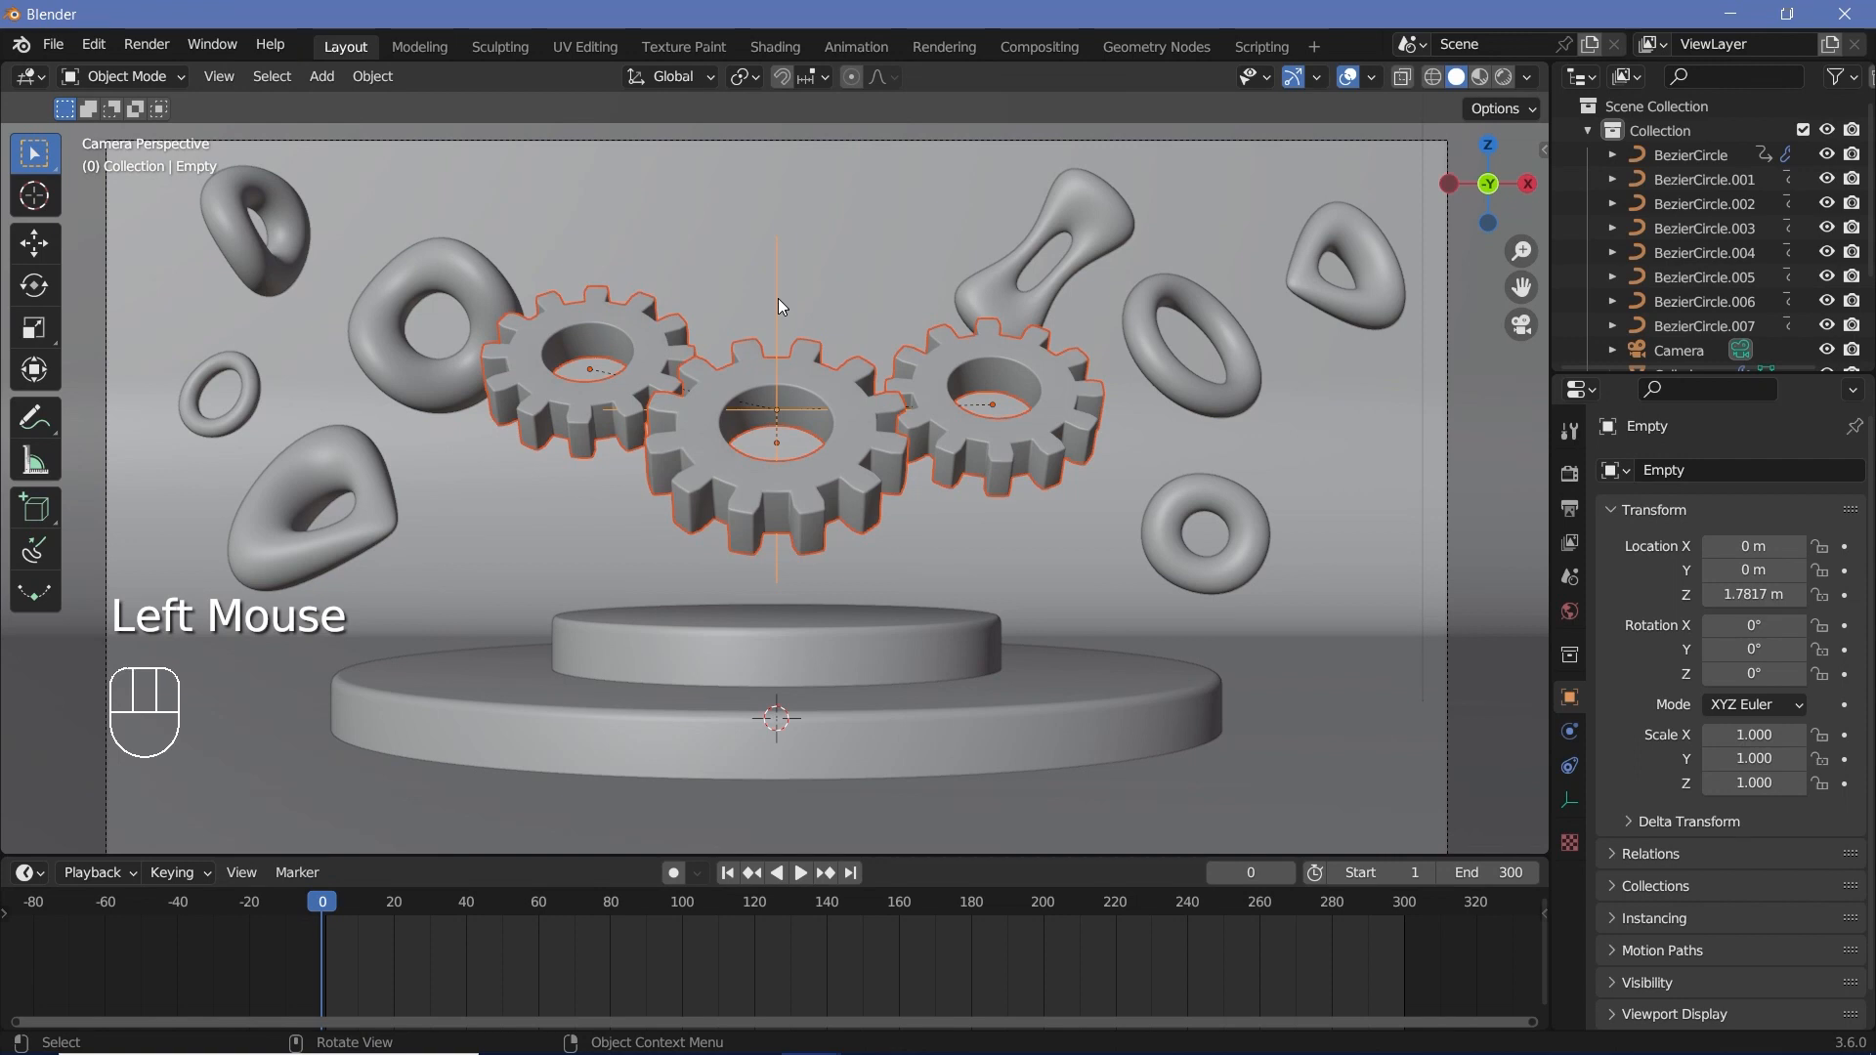
pyautogui.press('i')
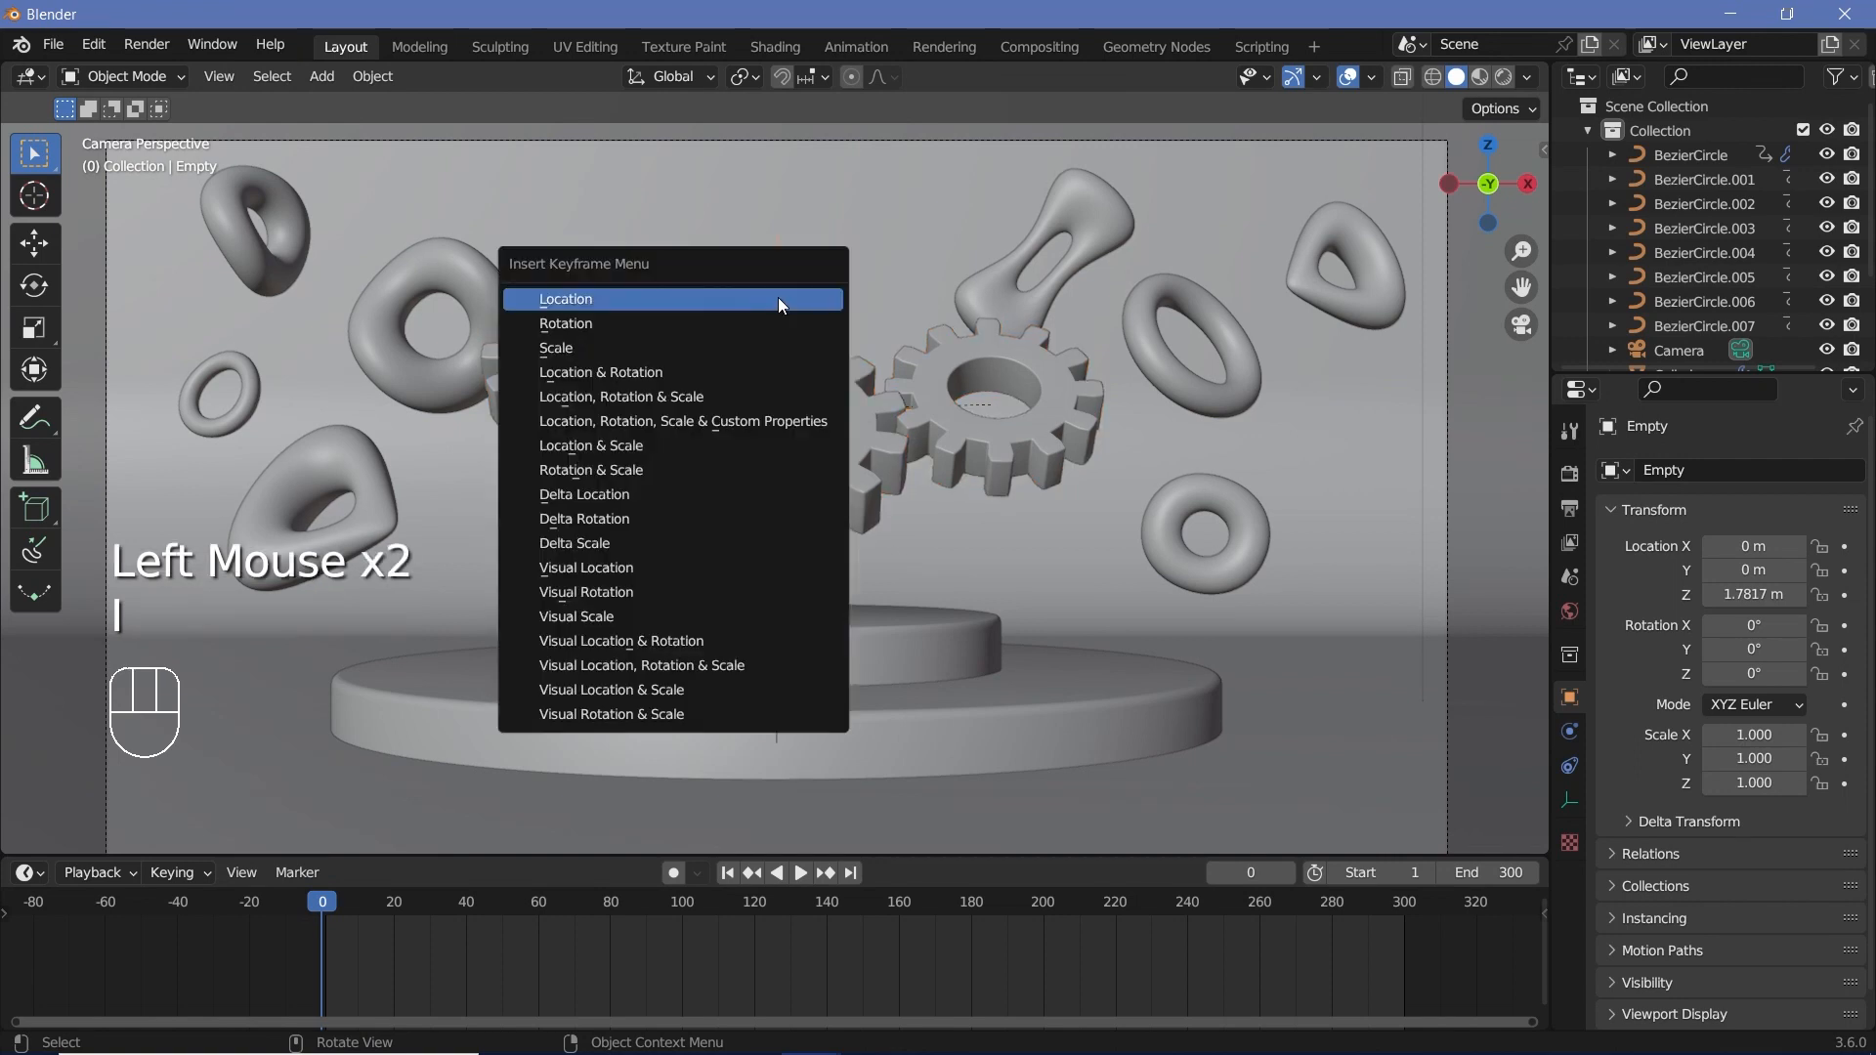
pyautogui.click(772, 321)
# - At frame 300, rotate the empty 360° about the global Z axis and insert a rotation keyframe
pyautogui.click(1411, 897)
pyautogui.press('Left')
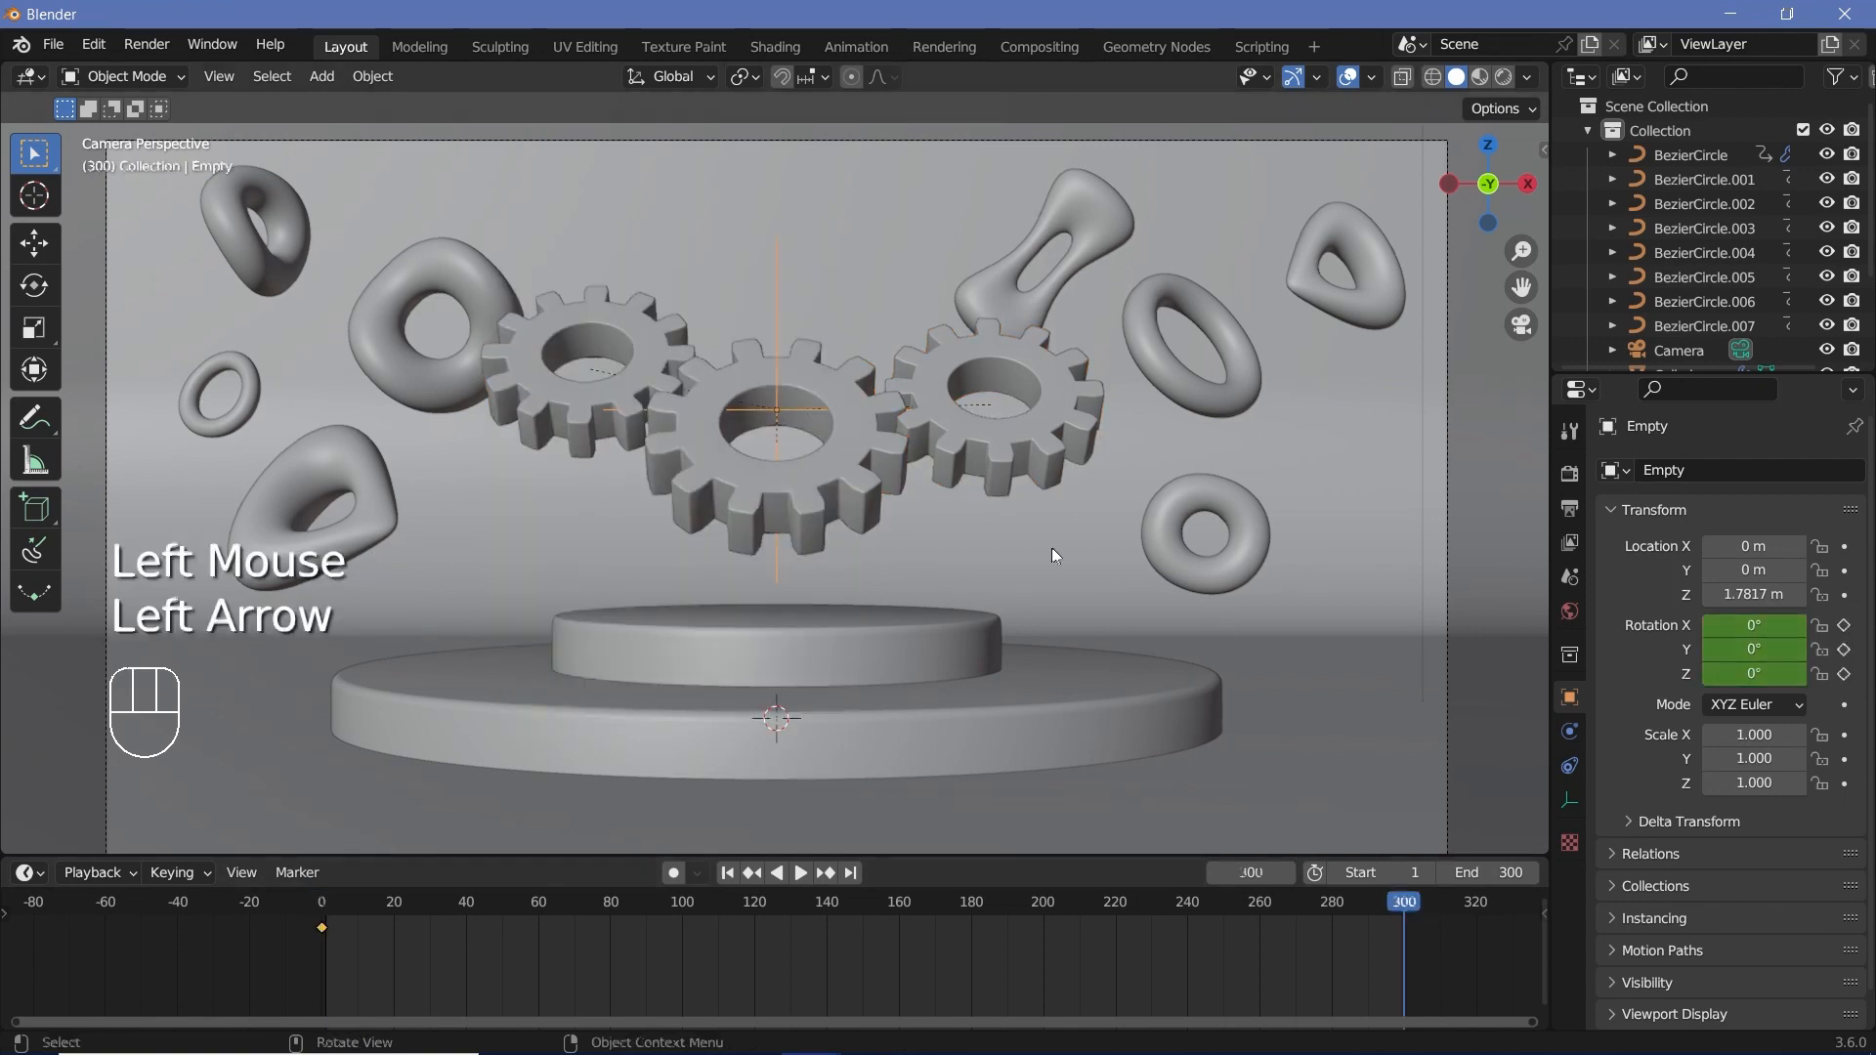
pyautogui.write('rz360')
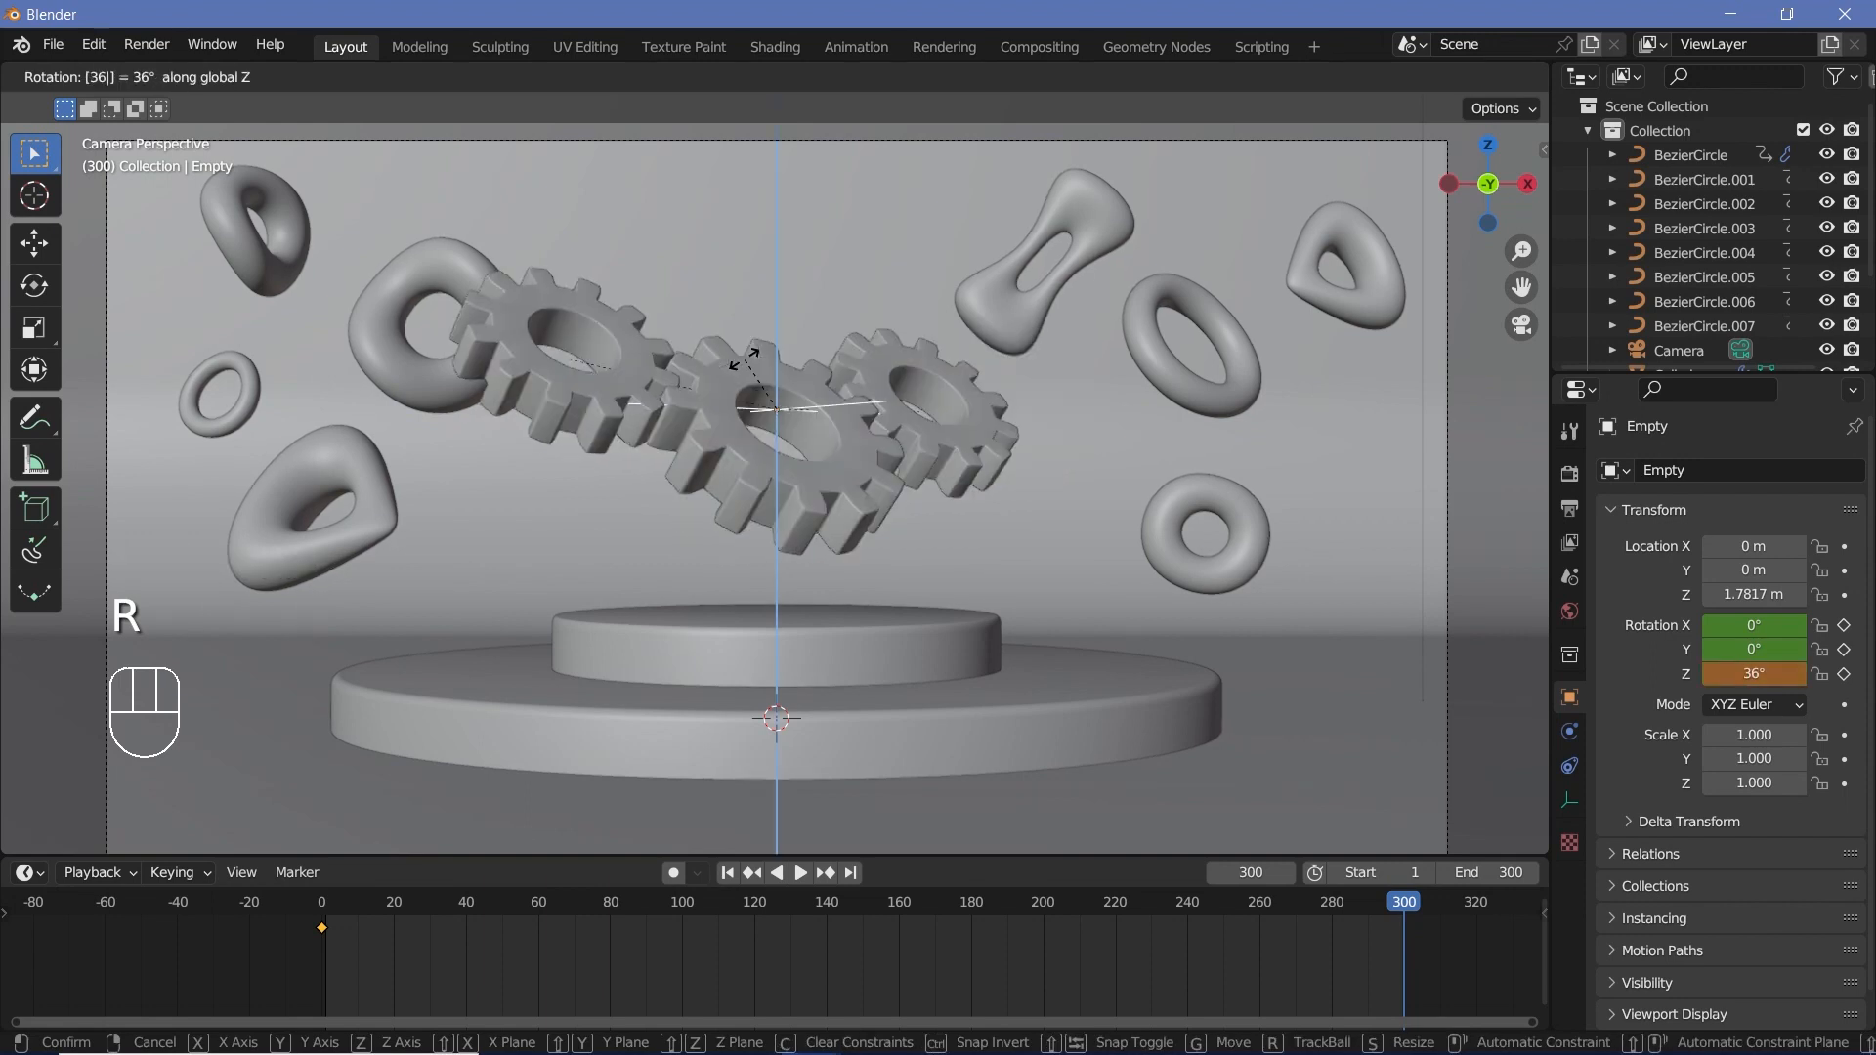
pyautogui.press('Return')
pyautogui.press('i')
pyautogui.click(747, 368)
# - Set the empty's keyframe interpolation to Linear and play back the gear rotation from frame 0
pyautogui.press('t')
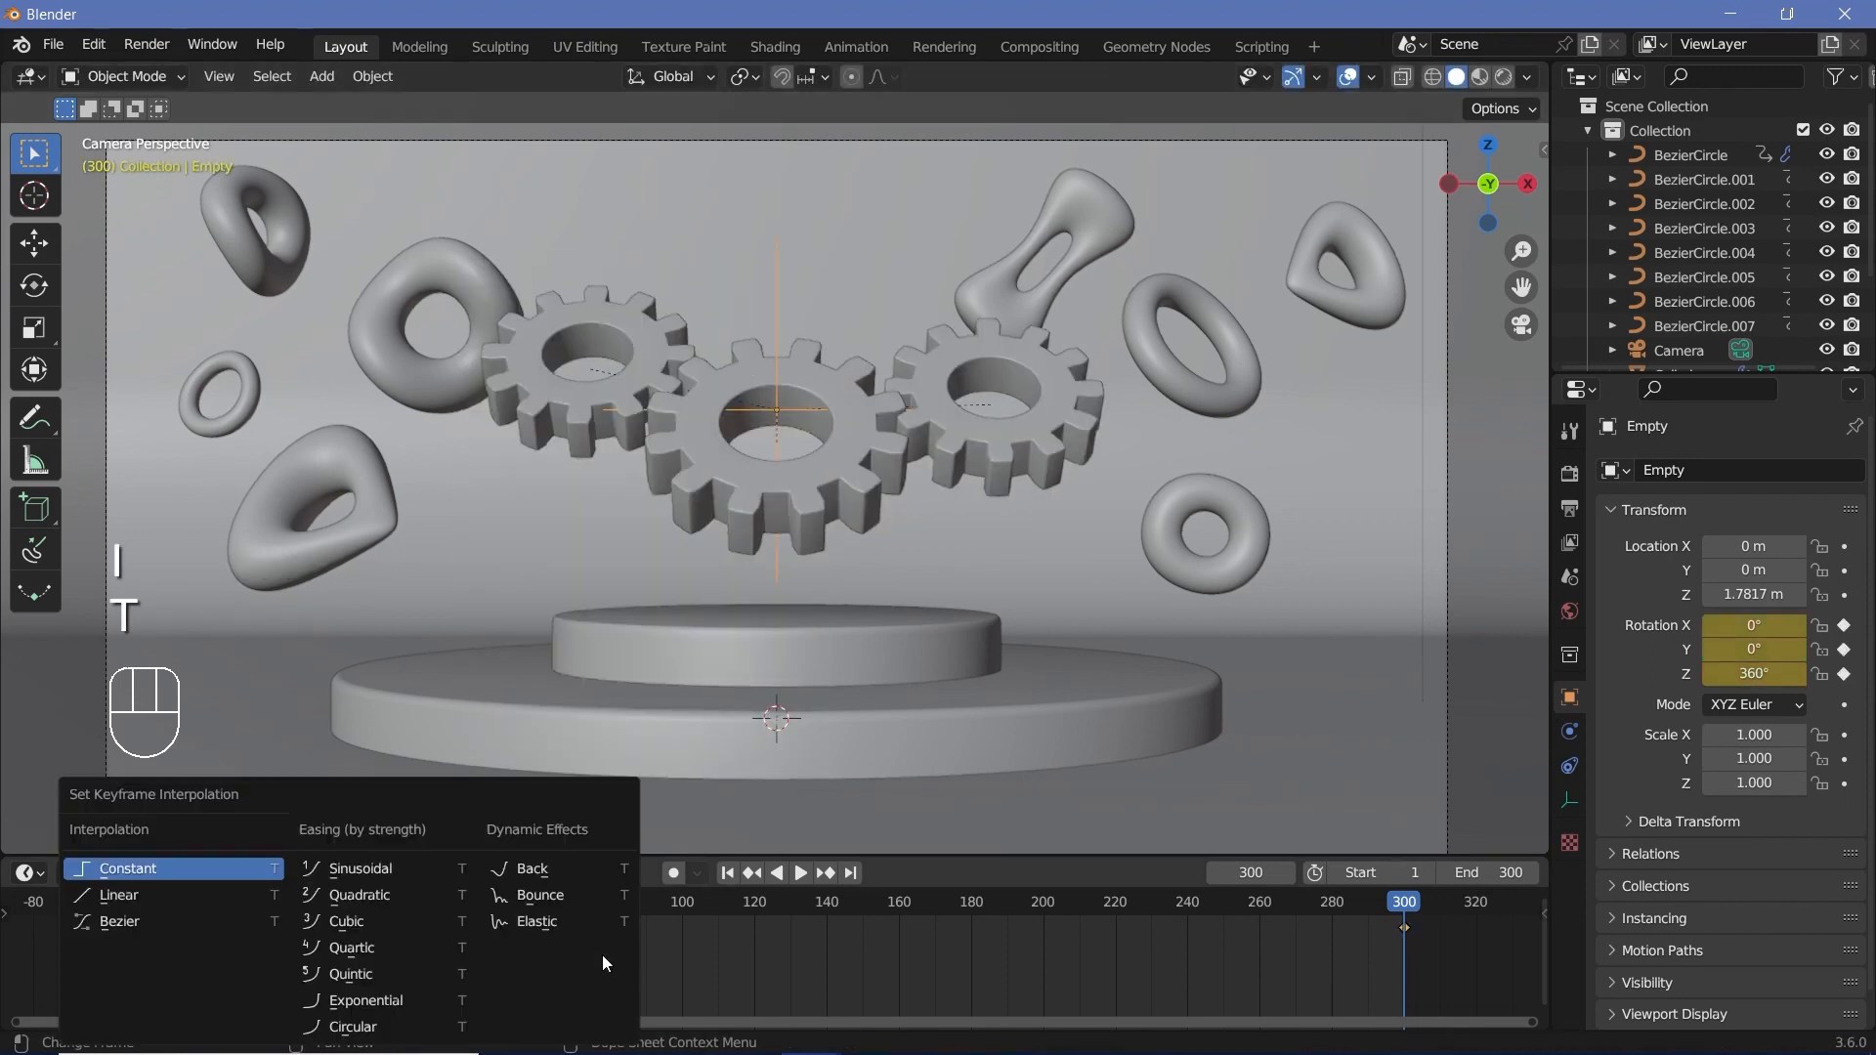
pyautogui.click(267, 893)
pyautogui.click(319, 907)
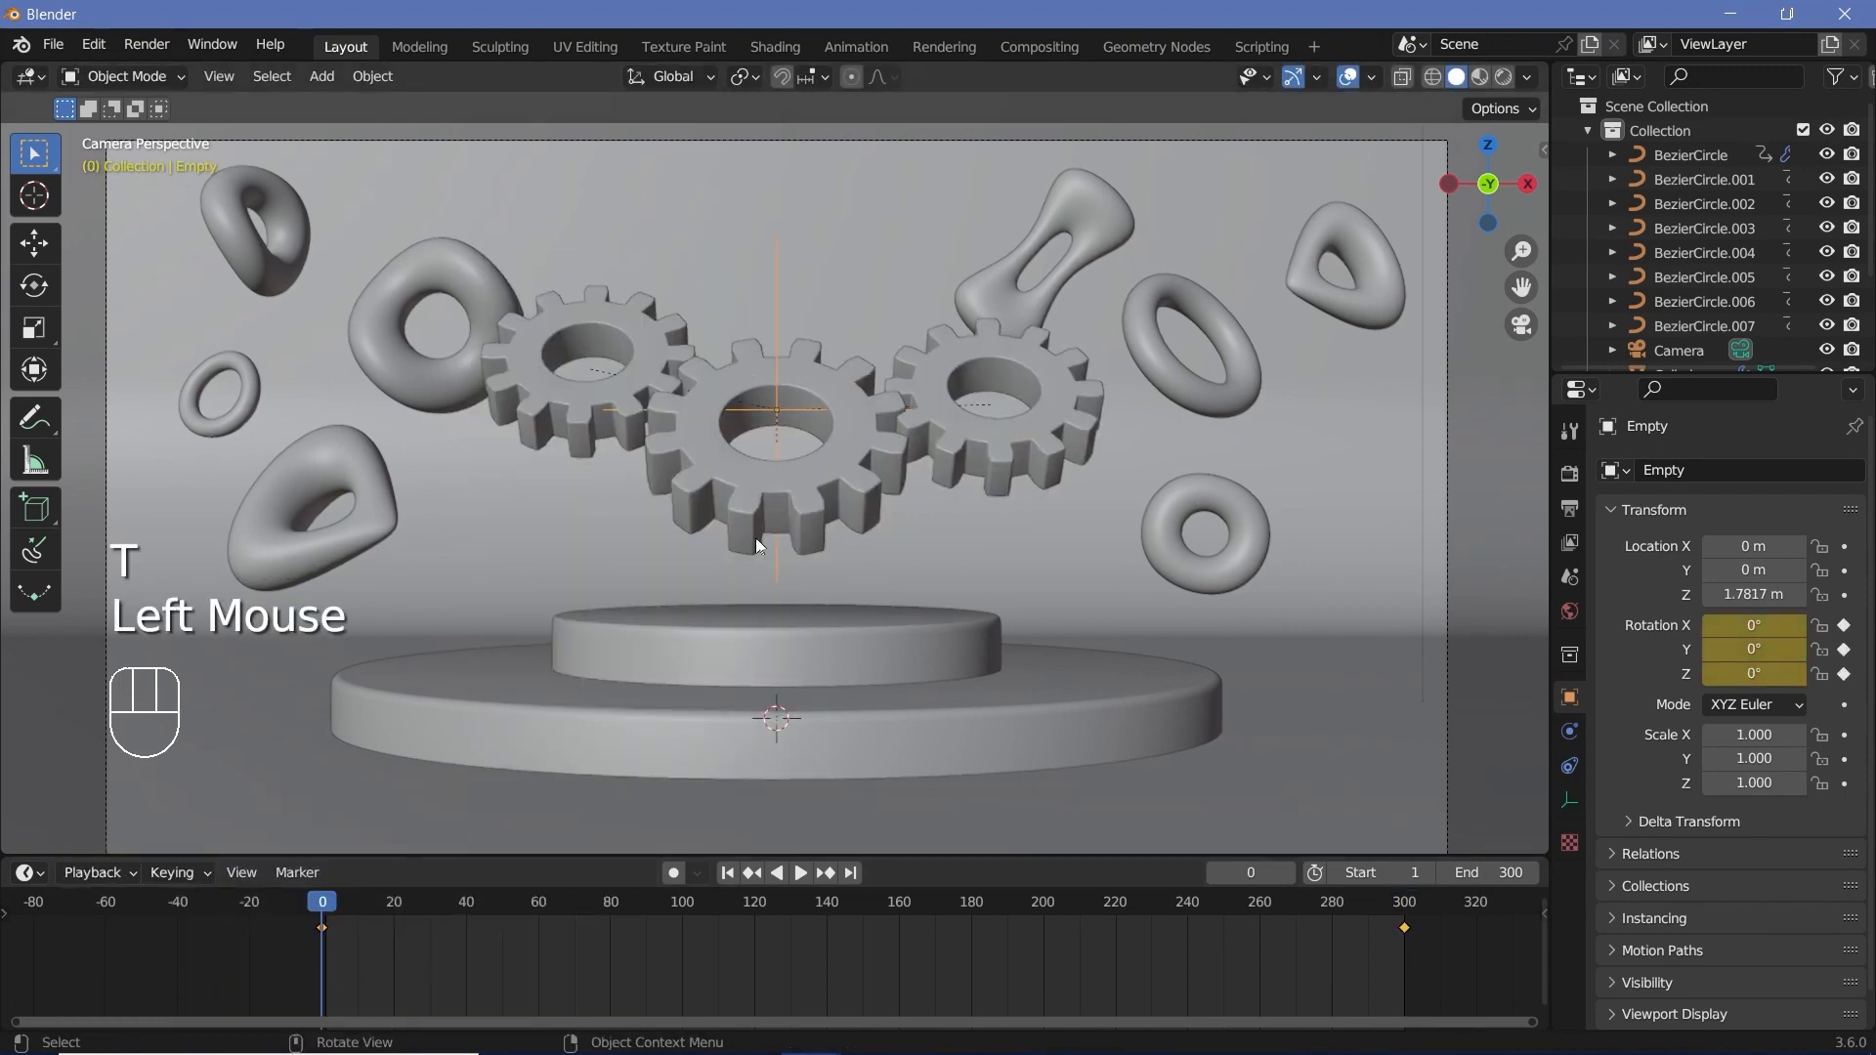
pyautogui.press('space')
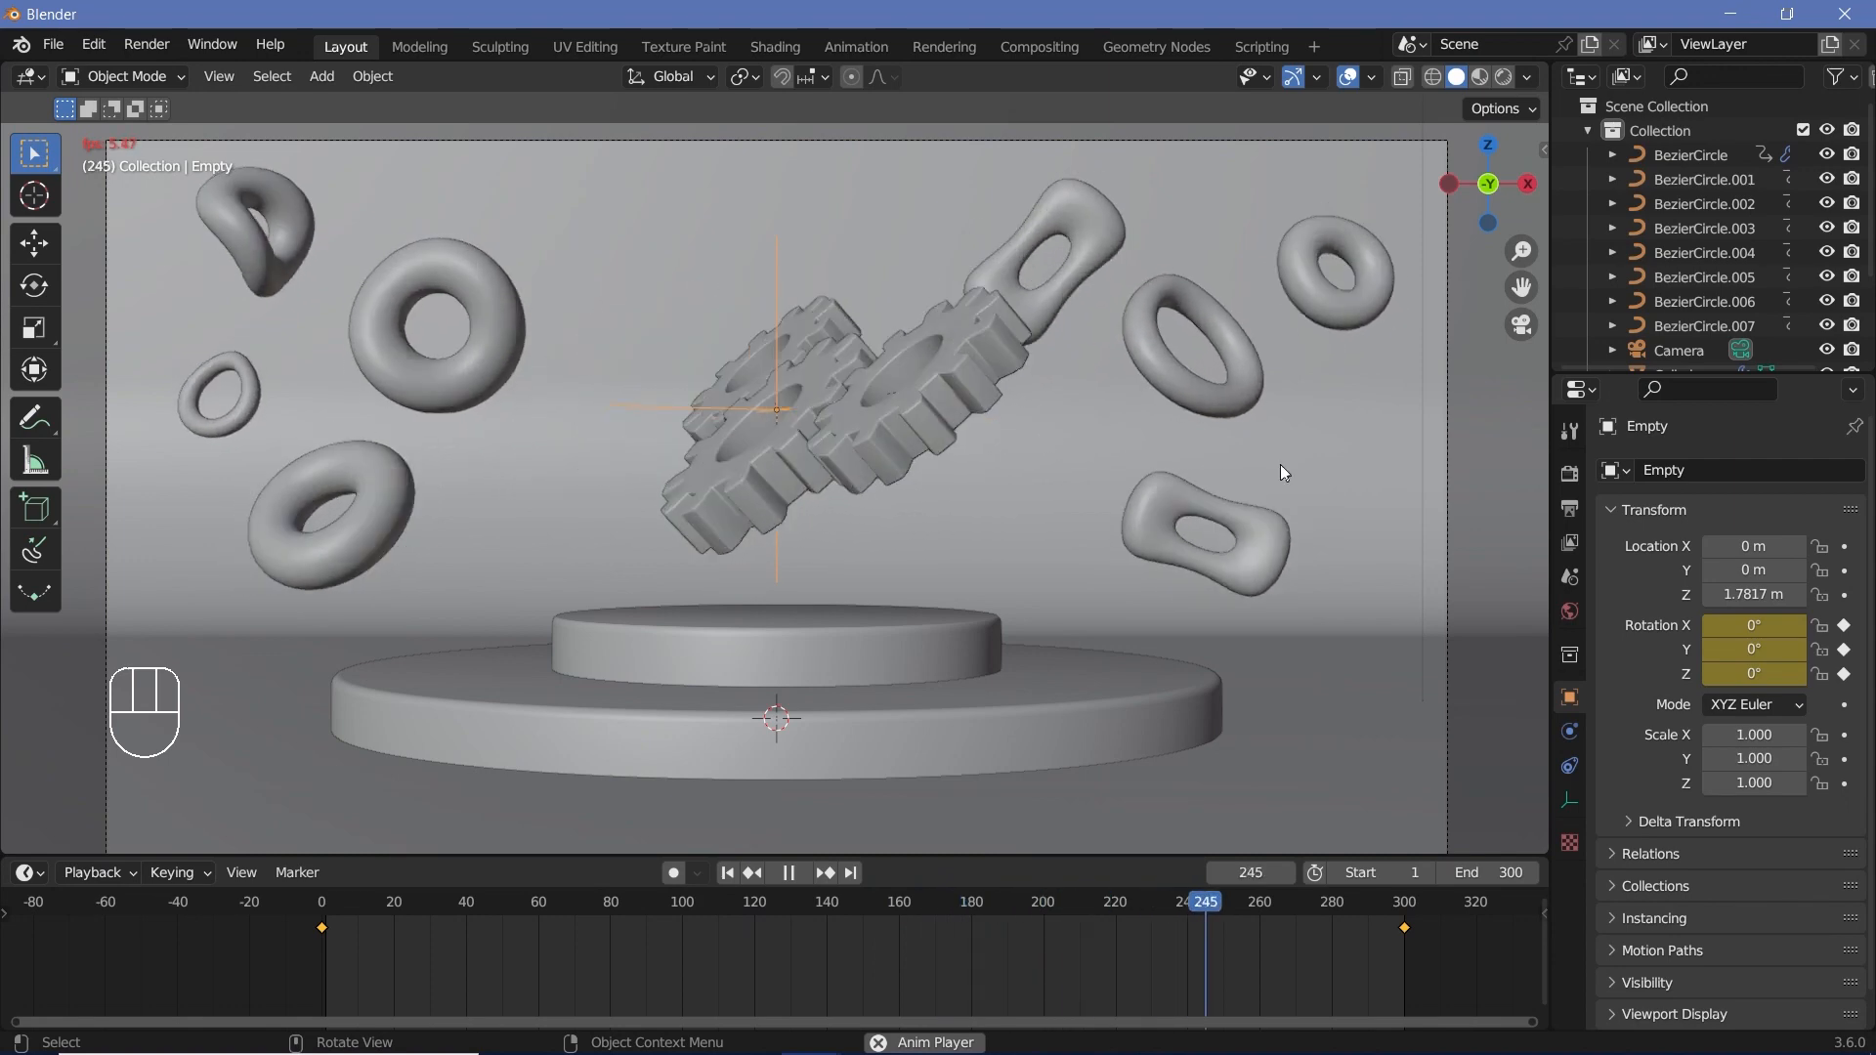
pyautogui.press('KP_0')
pyautogui.scroll(-2, 988, 485)
pyautogui.press('space')
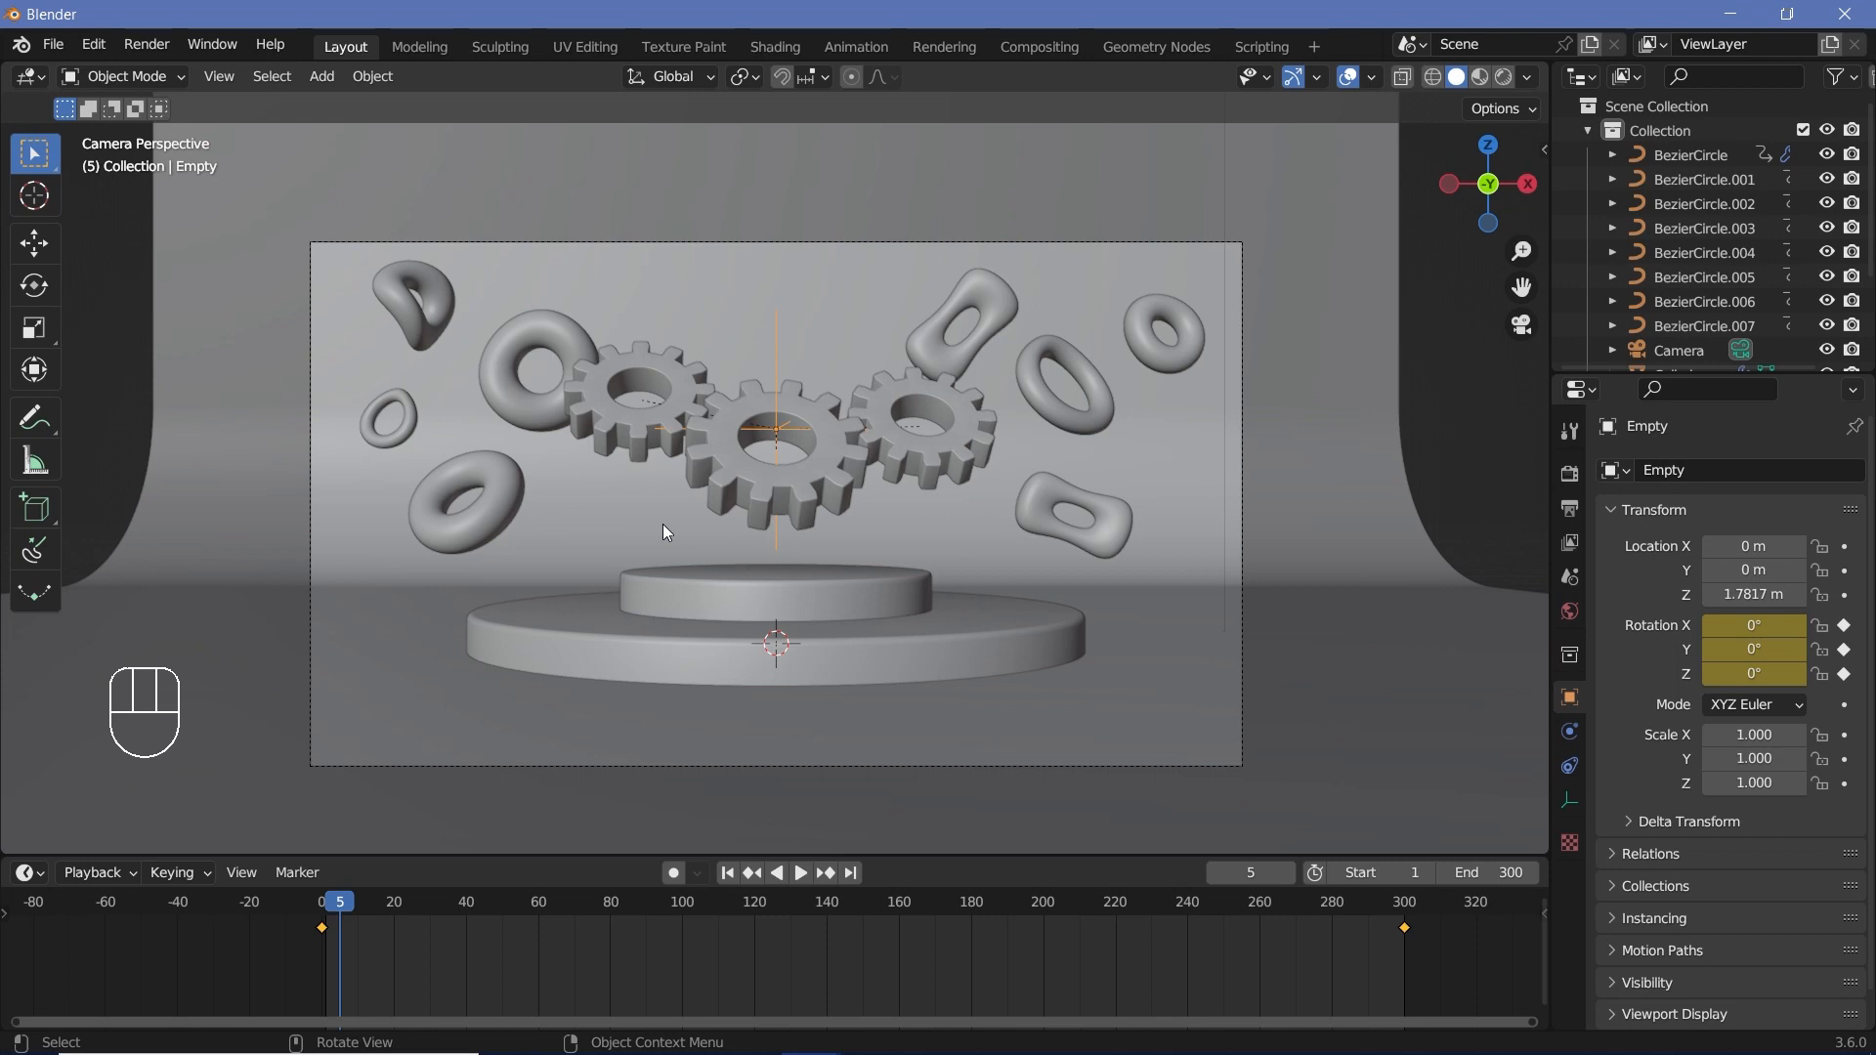
# - Enable Ambient Occlusion with a 100 m distance and factor 2, plus Bloom and Screen Space Reflections, in the Eevee render settings
pyautogui.click(1569, 477)
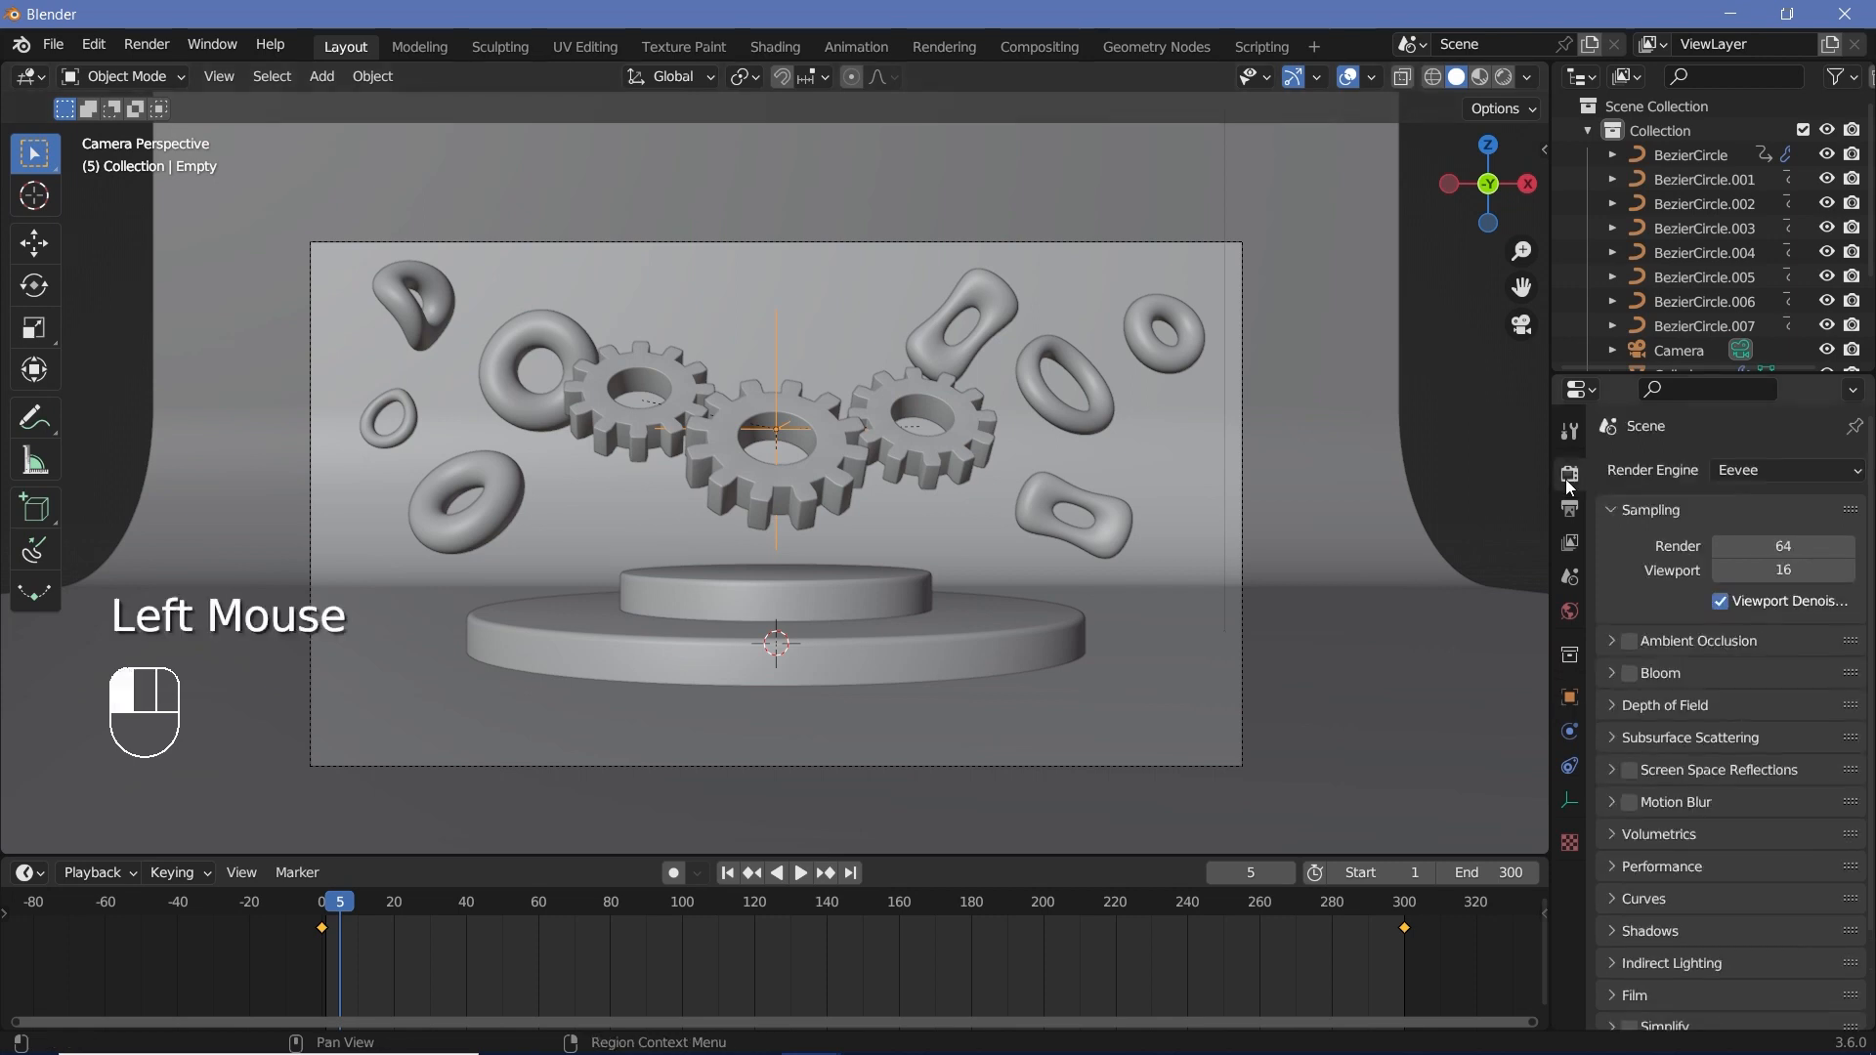
pyautogui.click(1629, 642)
pyautogui.click(1609, 642)
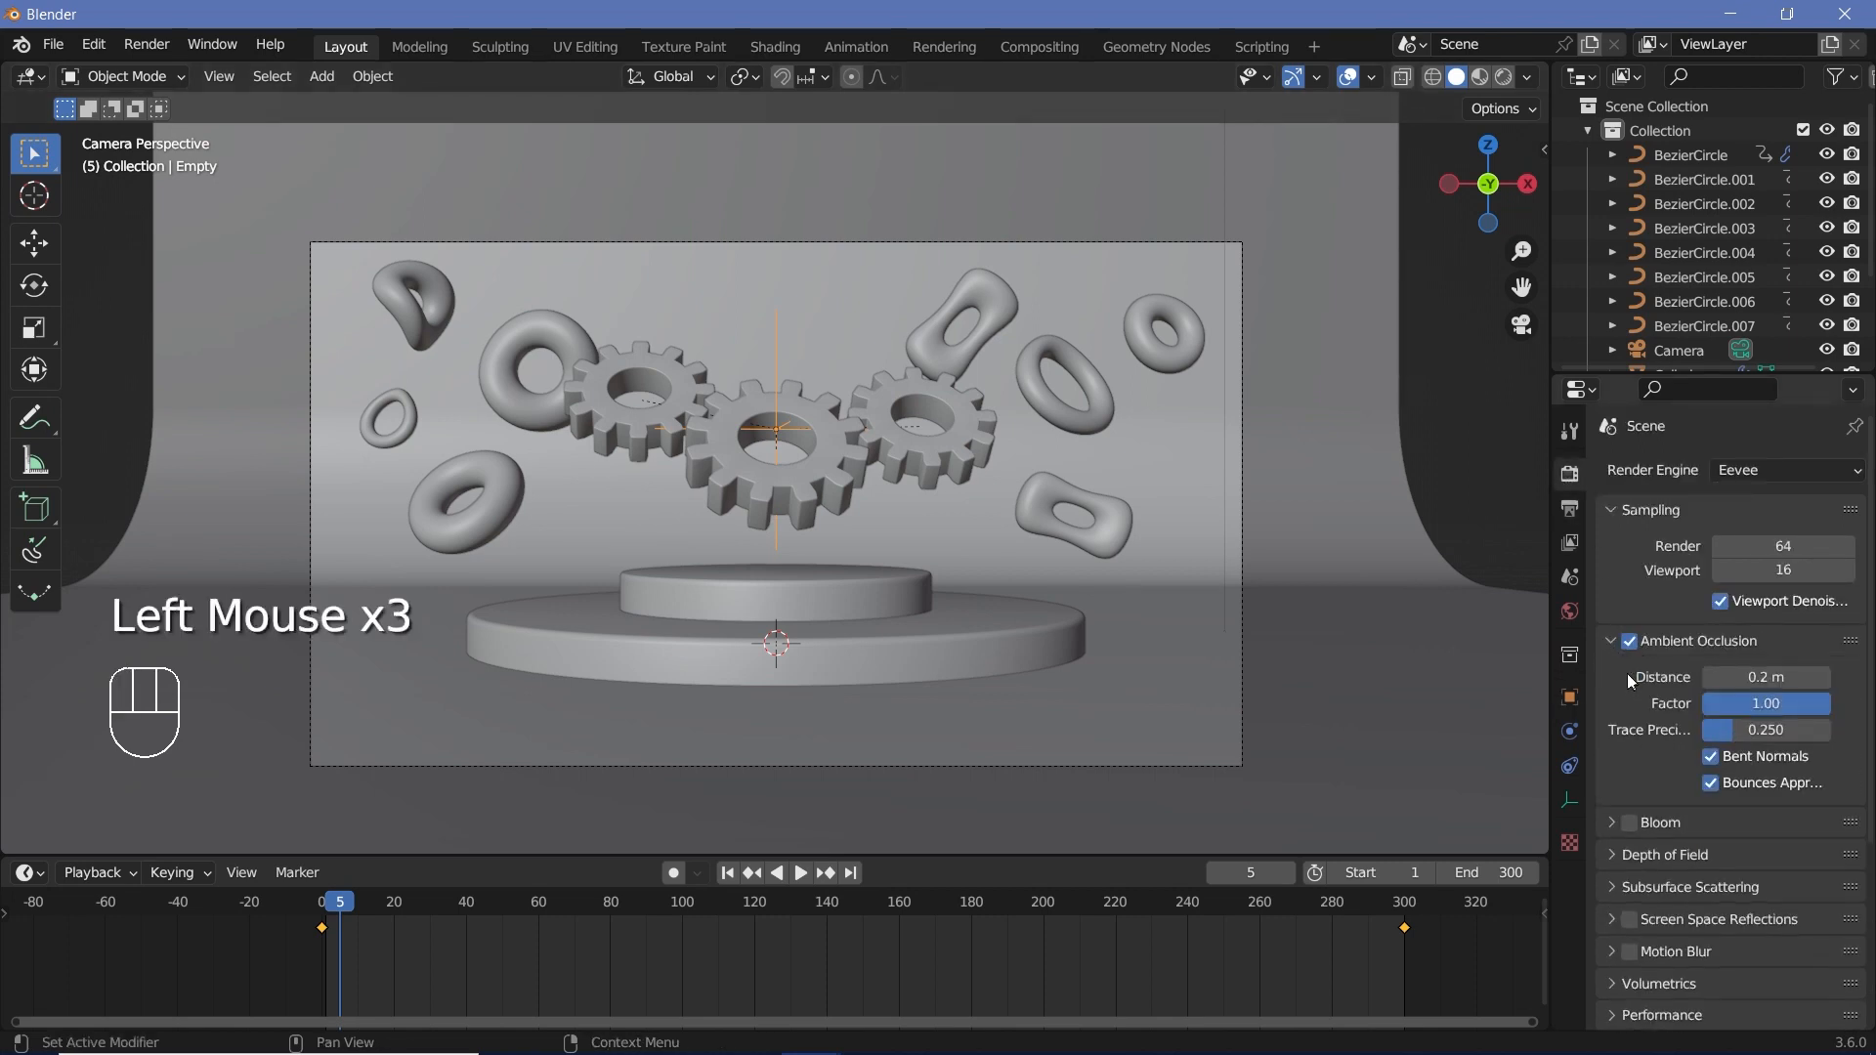
pyautogui.click(1743, 677)
pyautogui.write('100')
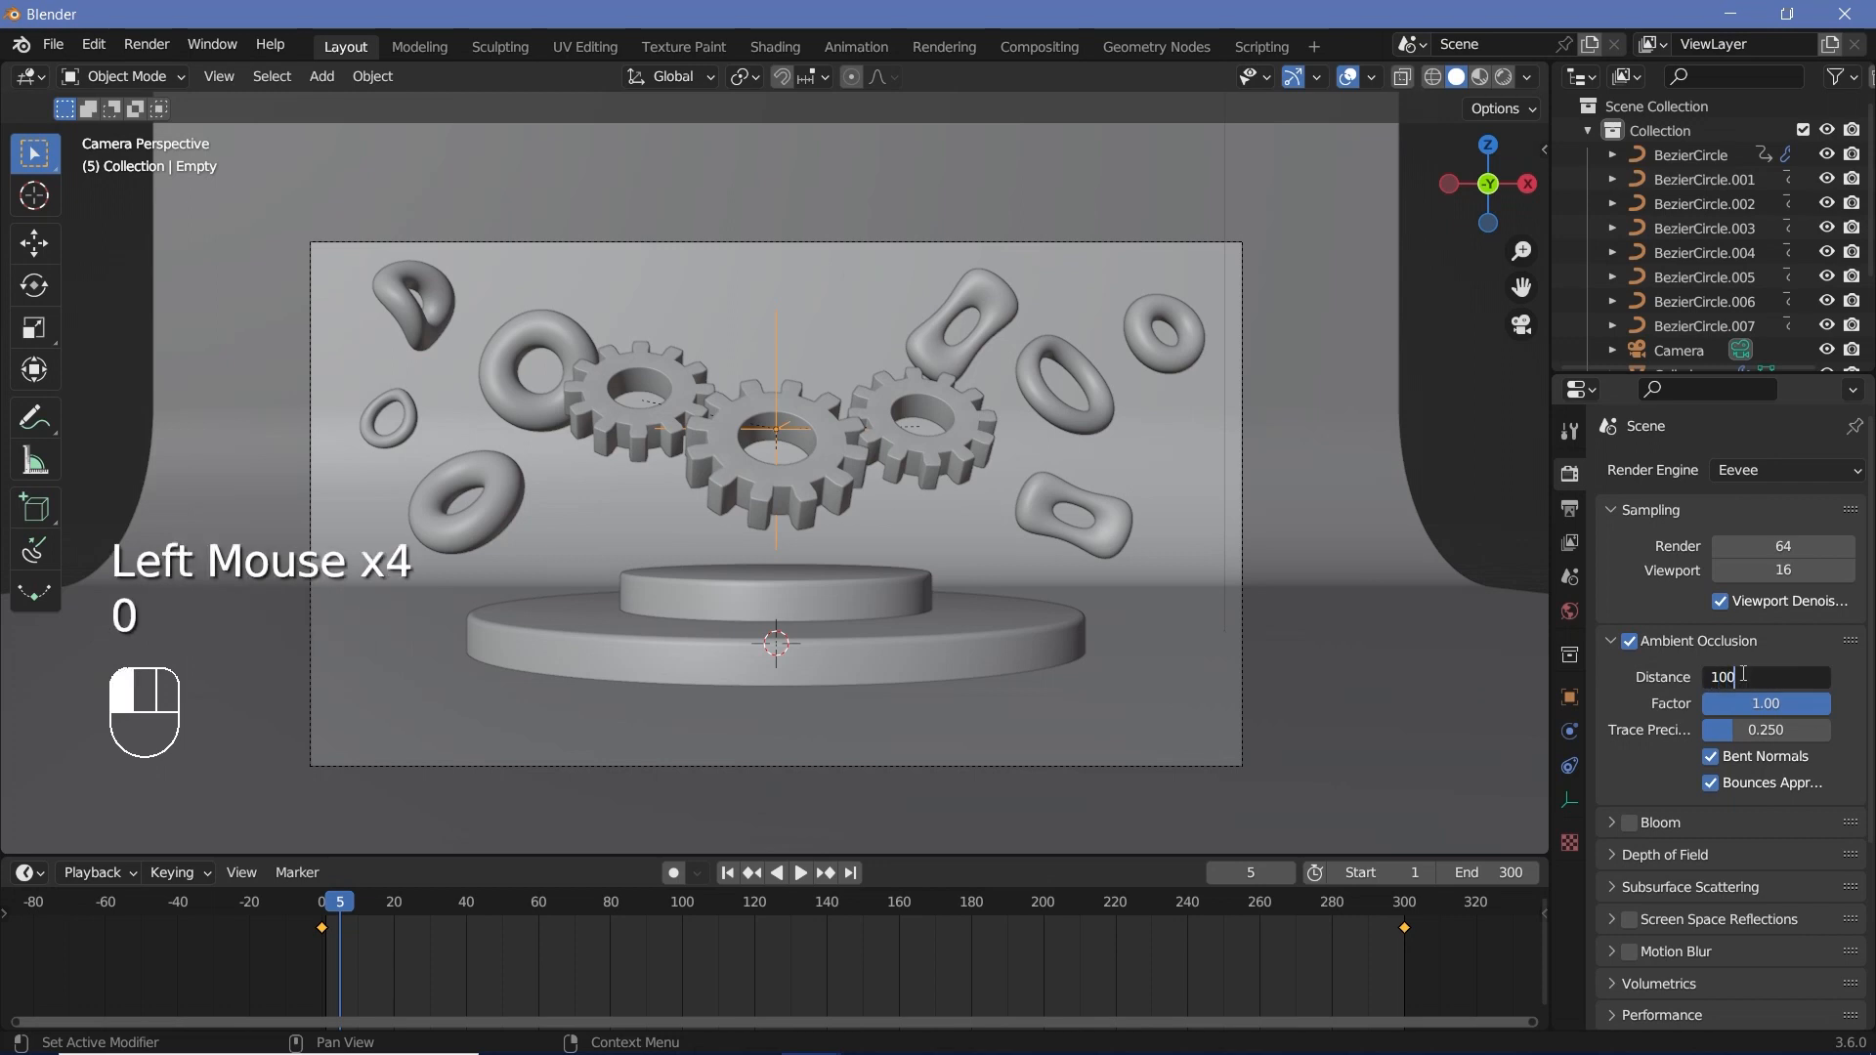
pyautogui.press('Return')
pyautogui.click(1757, 701)
pyautogui.write('2')
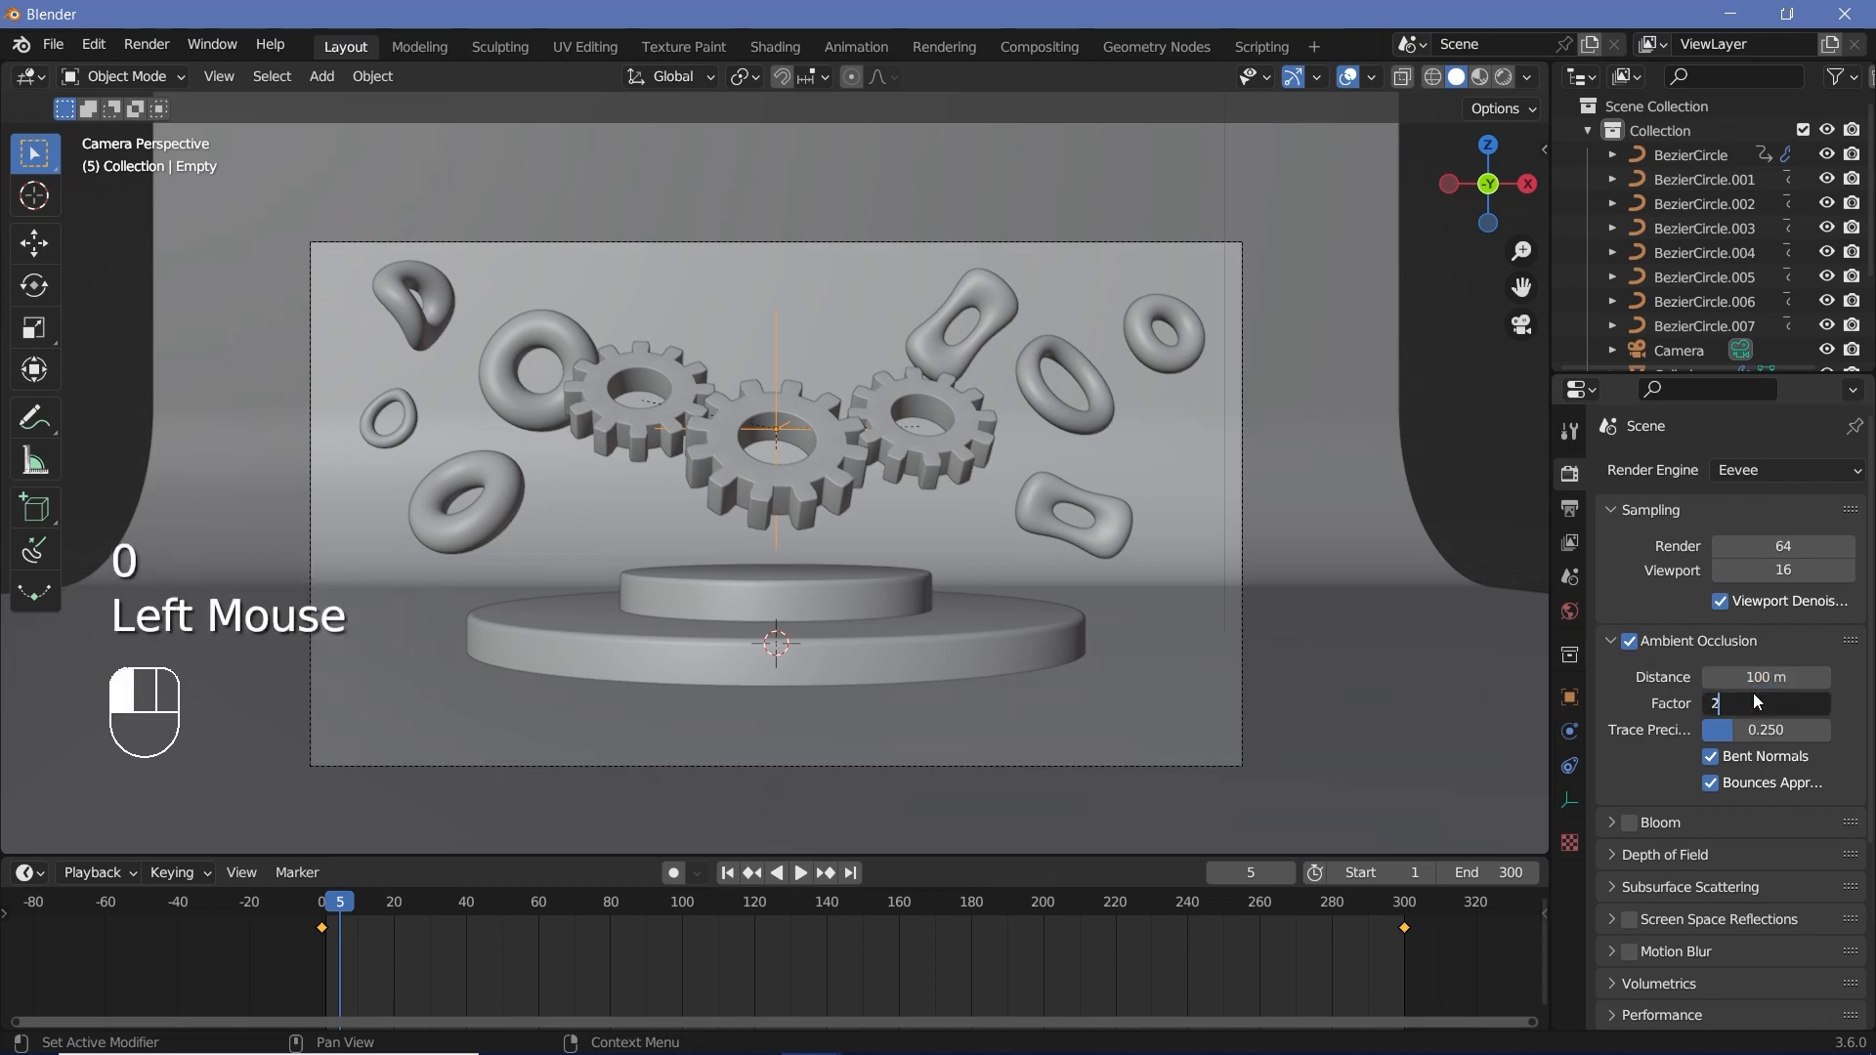
pyautogui.click(1634, 818)
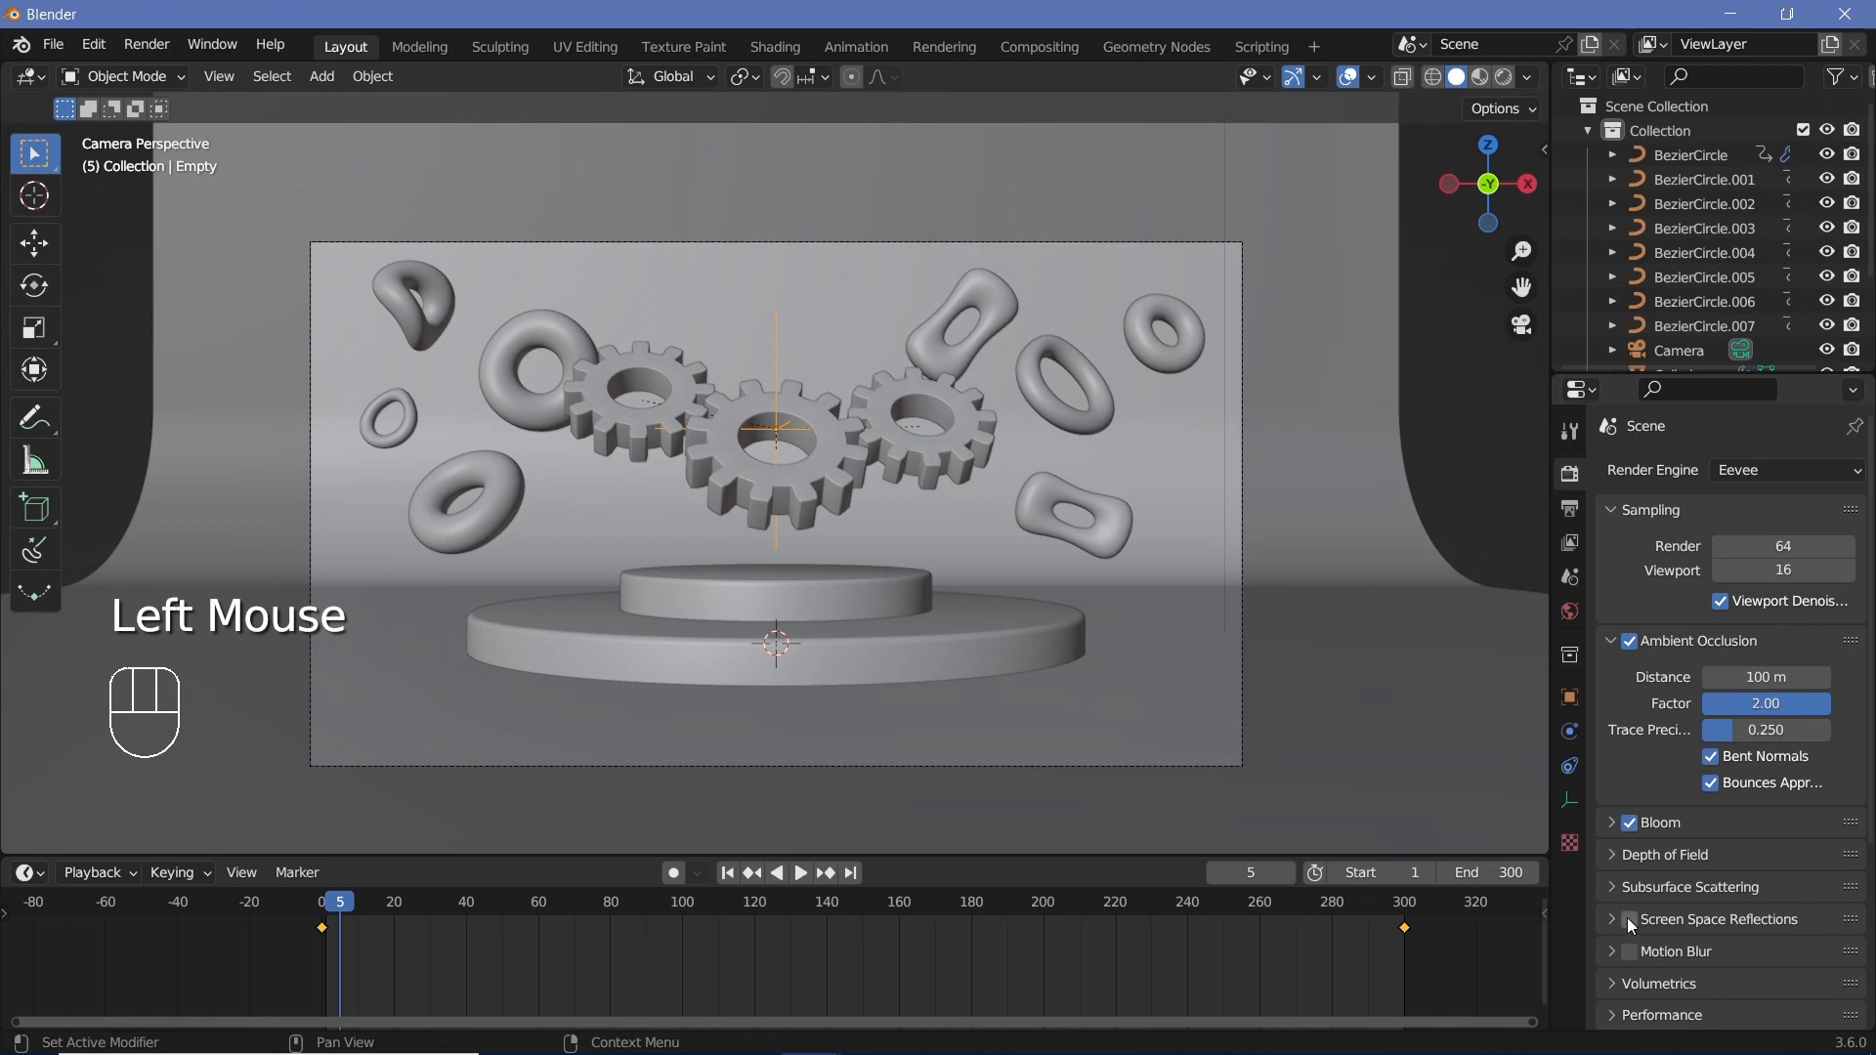
pyautogui.click(1627, 917)
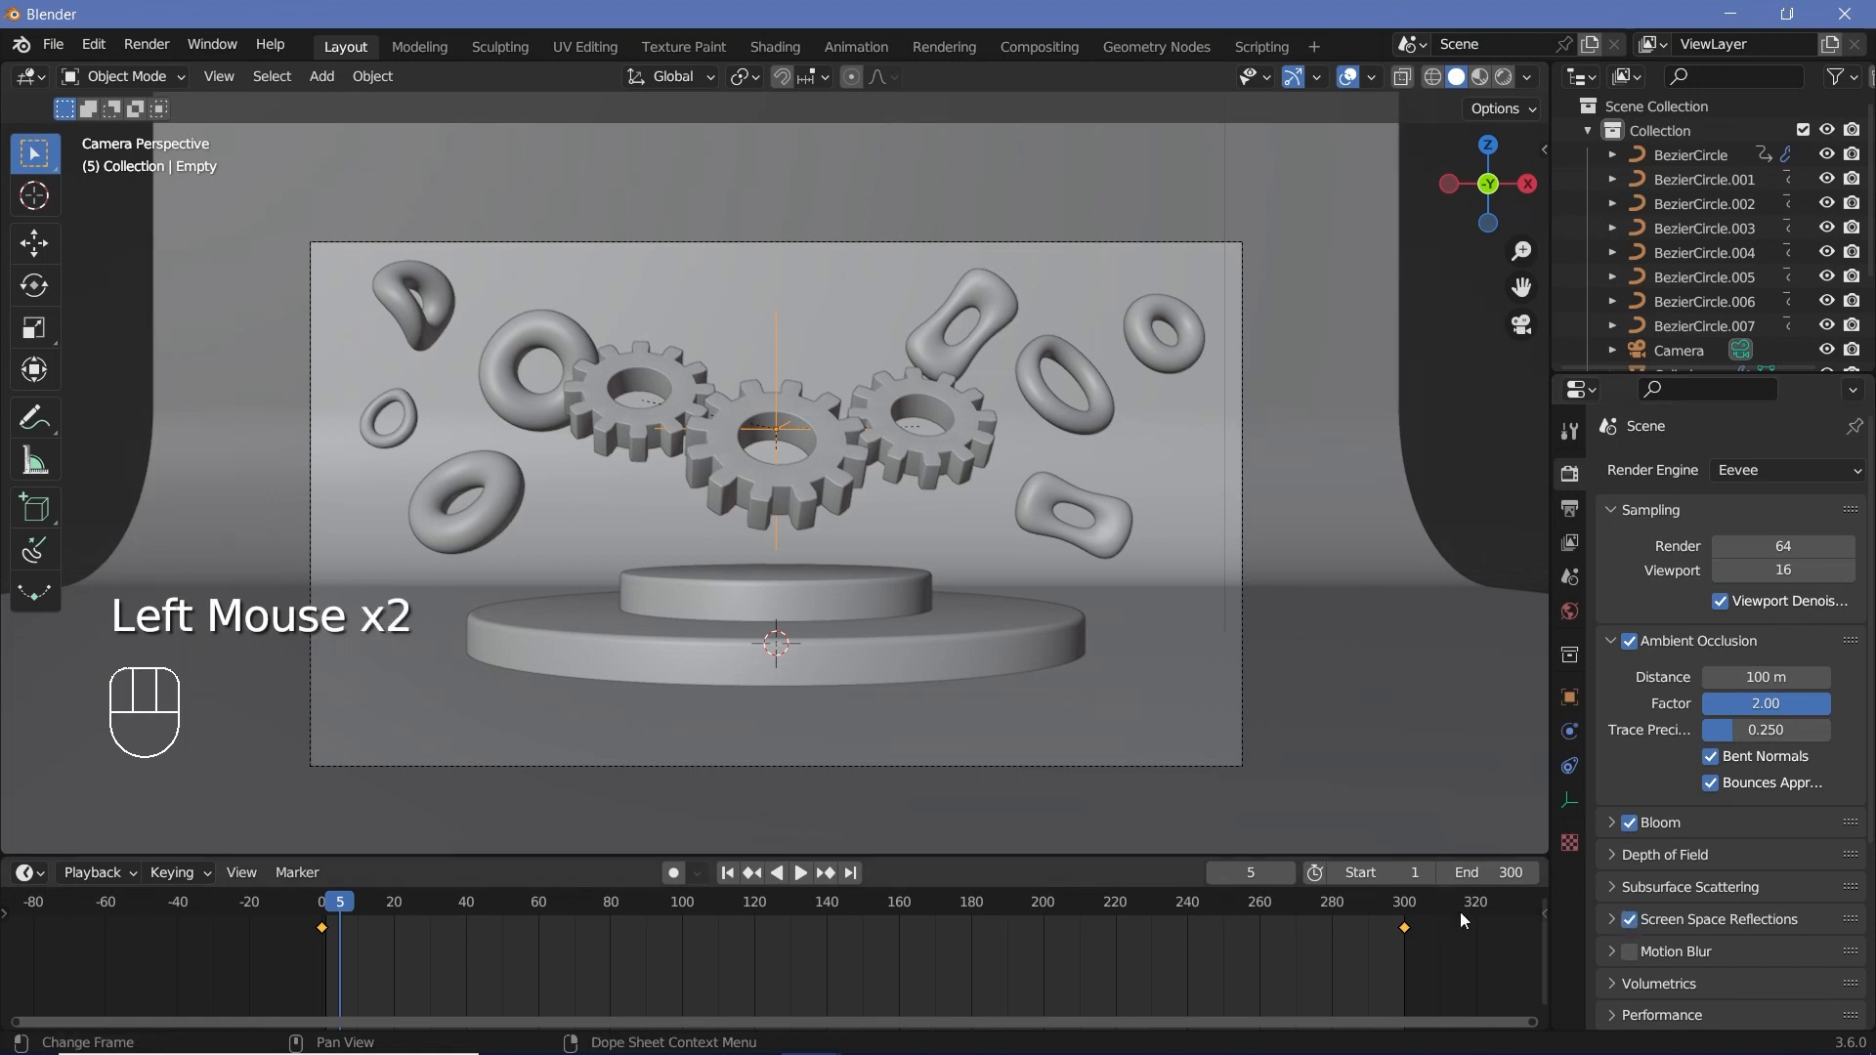
# - Set the scene's output frame rate to 30 fps
pyautogui.click(1569, 508)
pyautogui.click(1774, 692)
pyautogui.click(1775, 796)
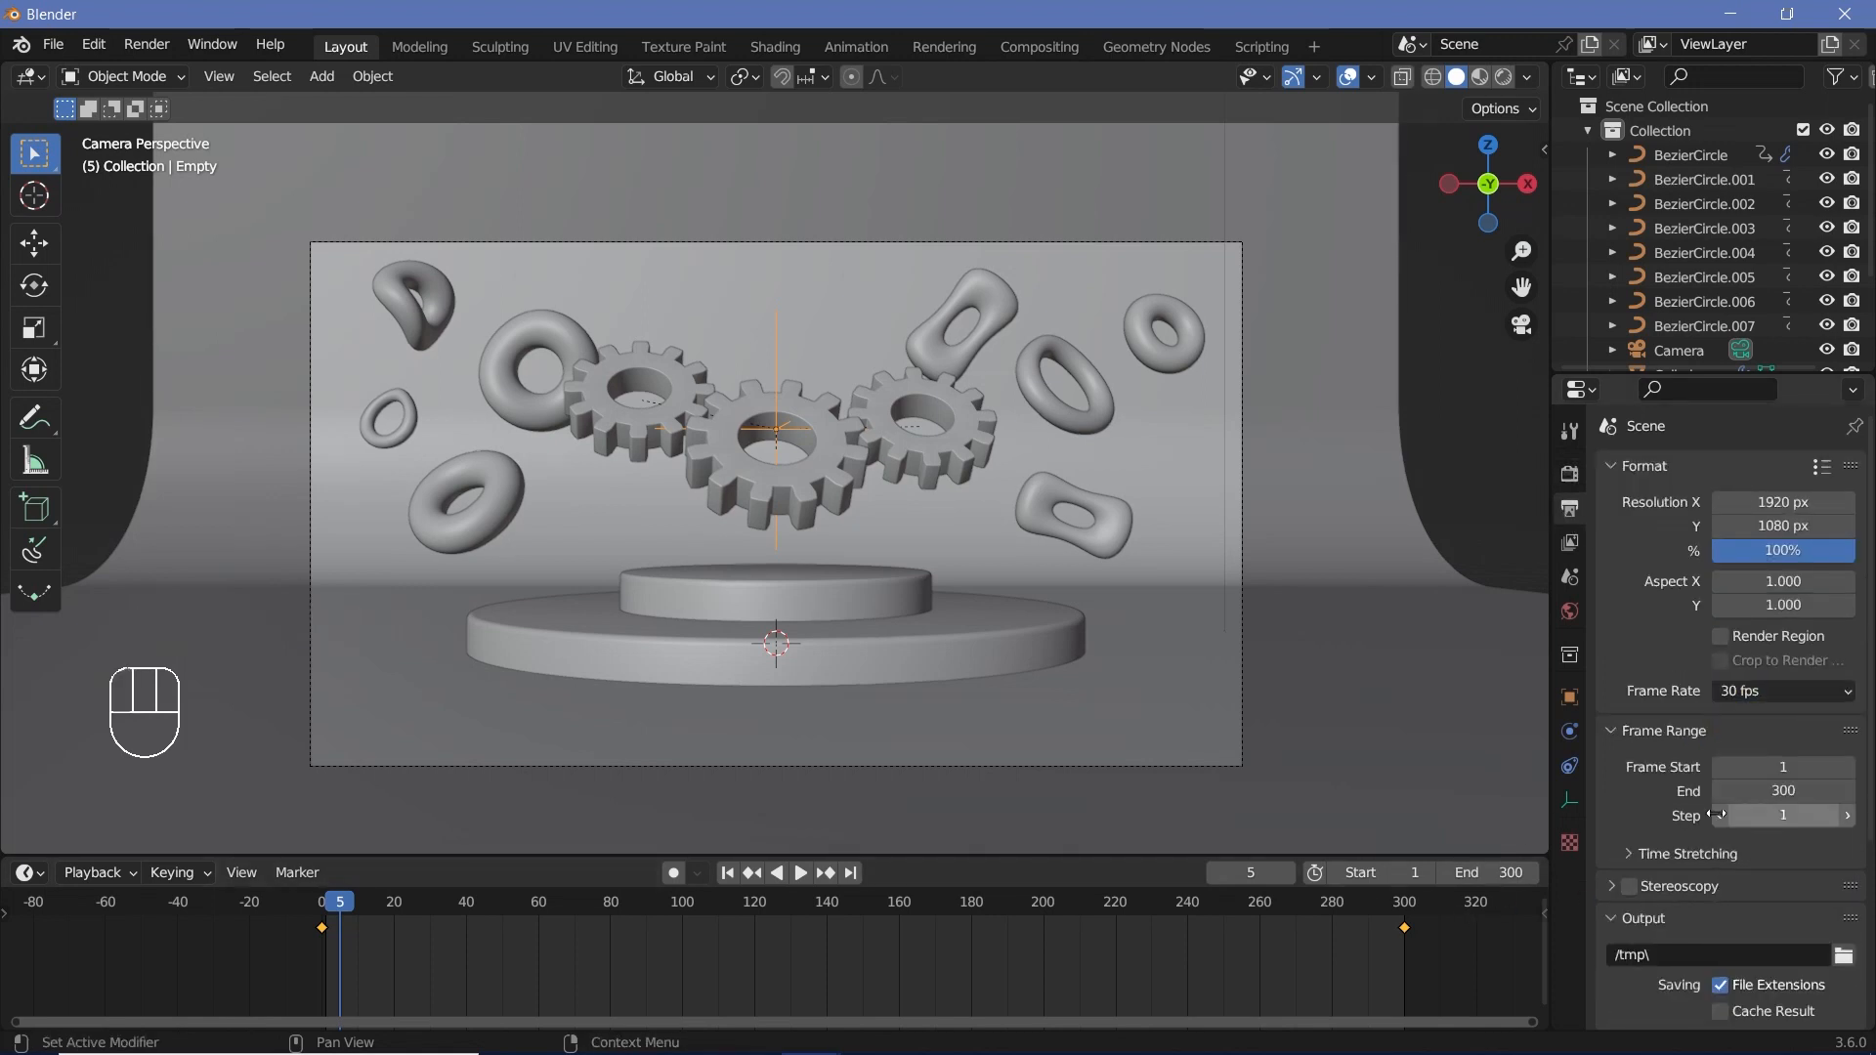
pyautogui.click(1770, 790)
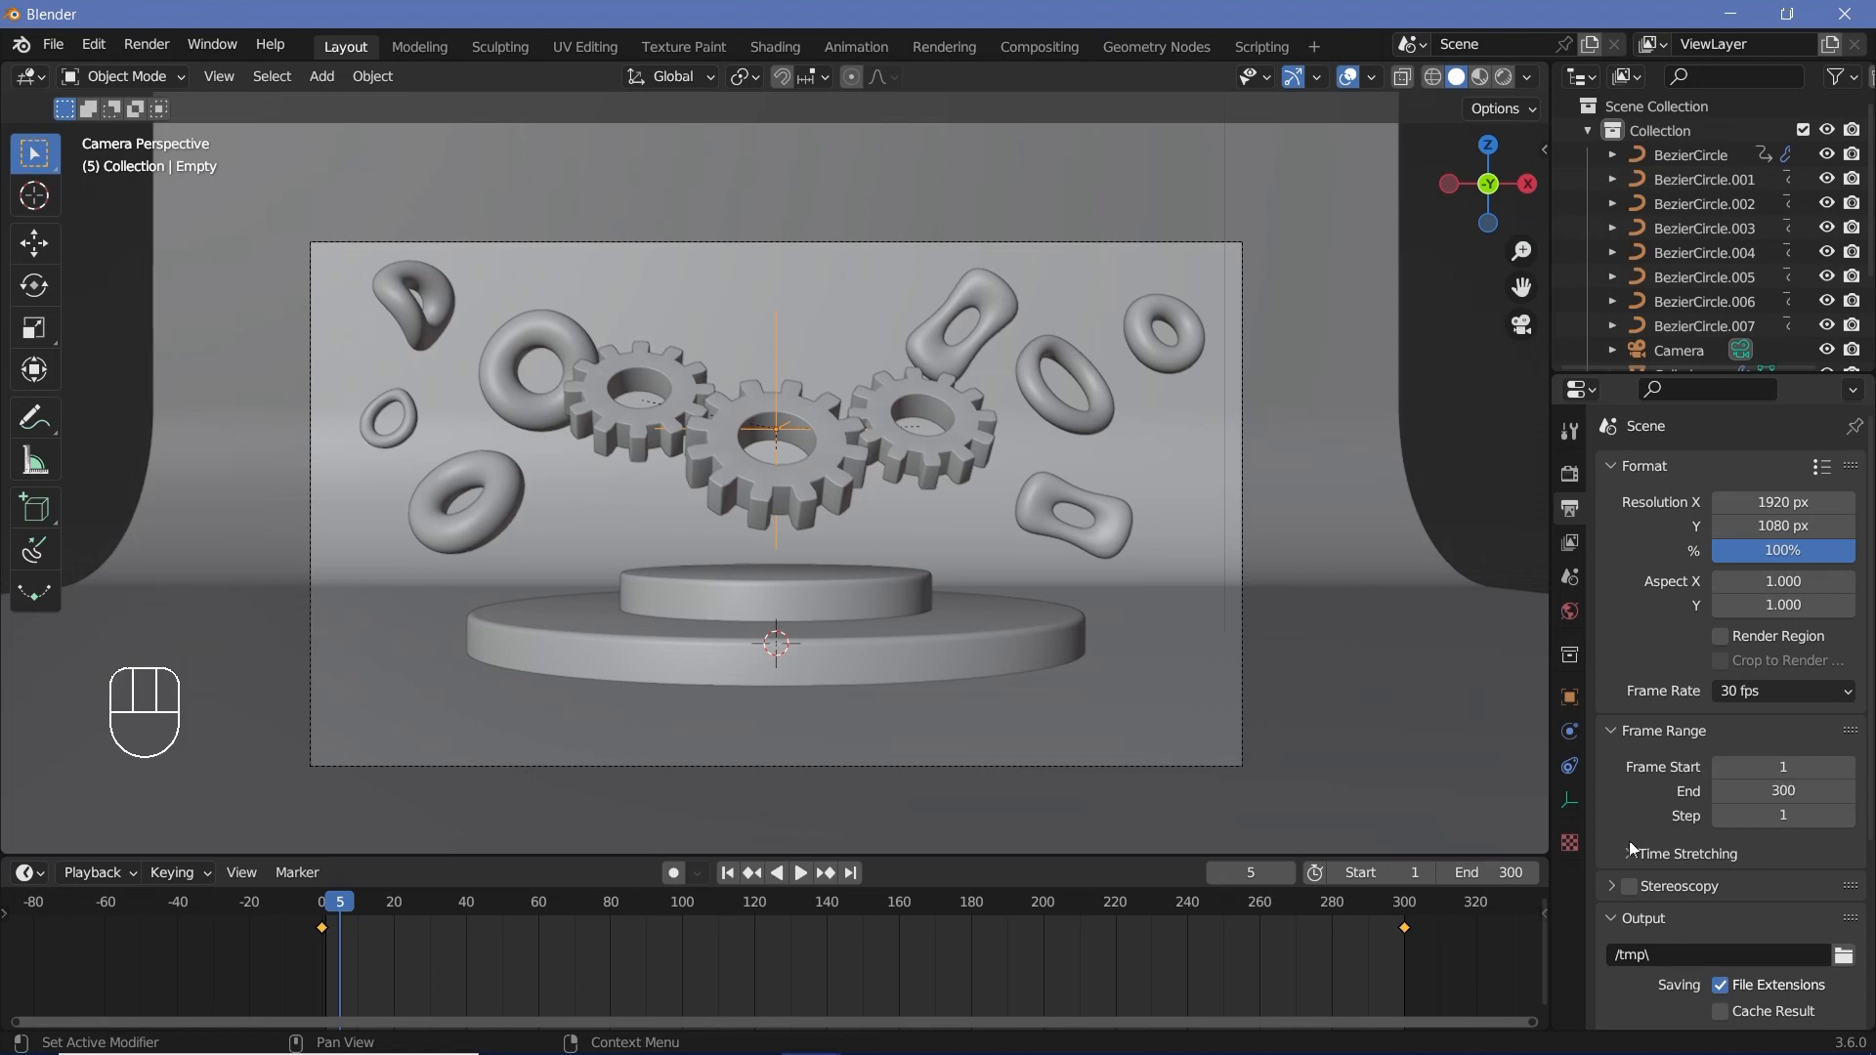
# - Set the render output path to // and the file format to FFmpeg Video
pyautogui.scroll(-2, 1628, 840)
pyautogui.click(1661, 838)
pyautogui.write('//')
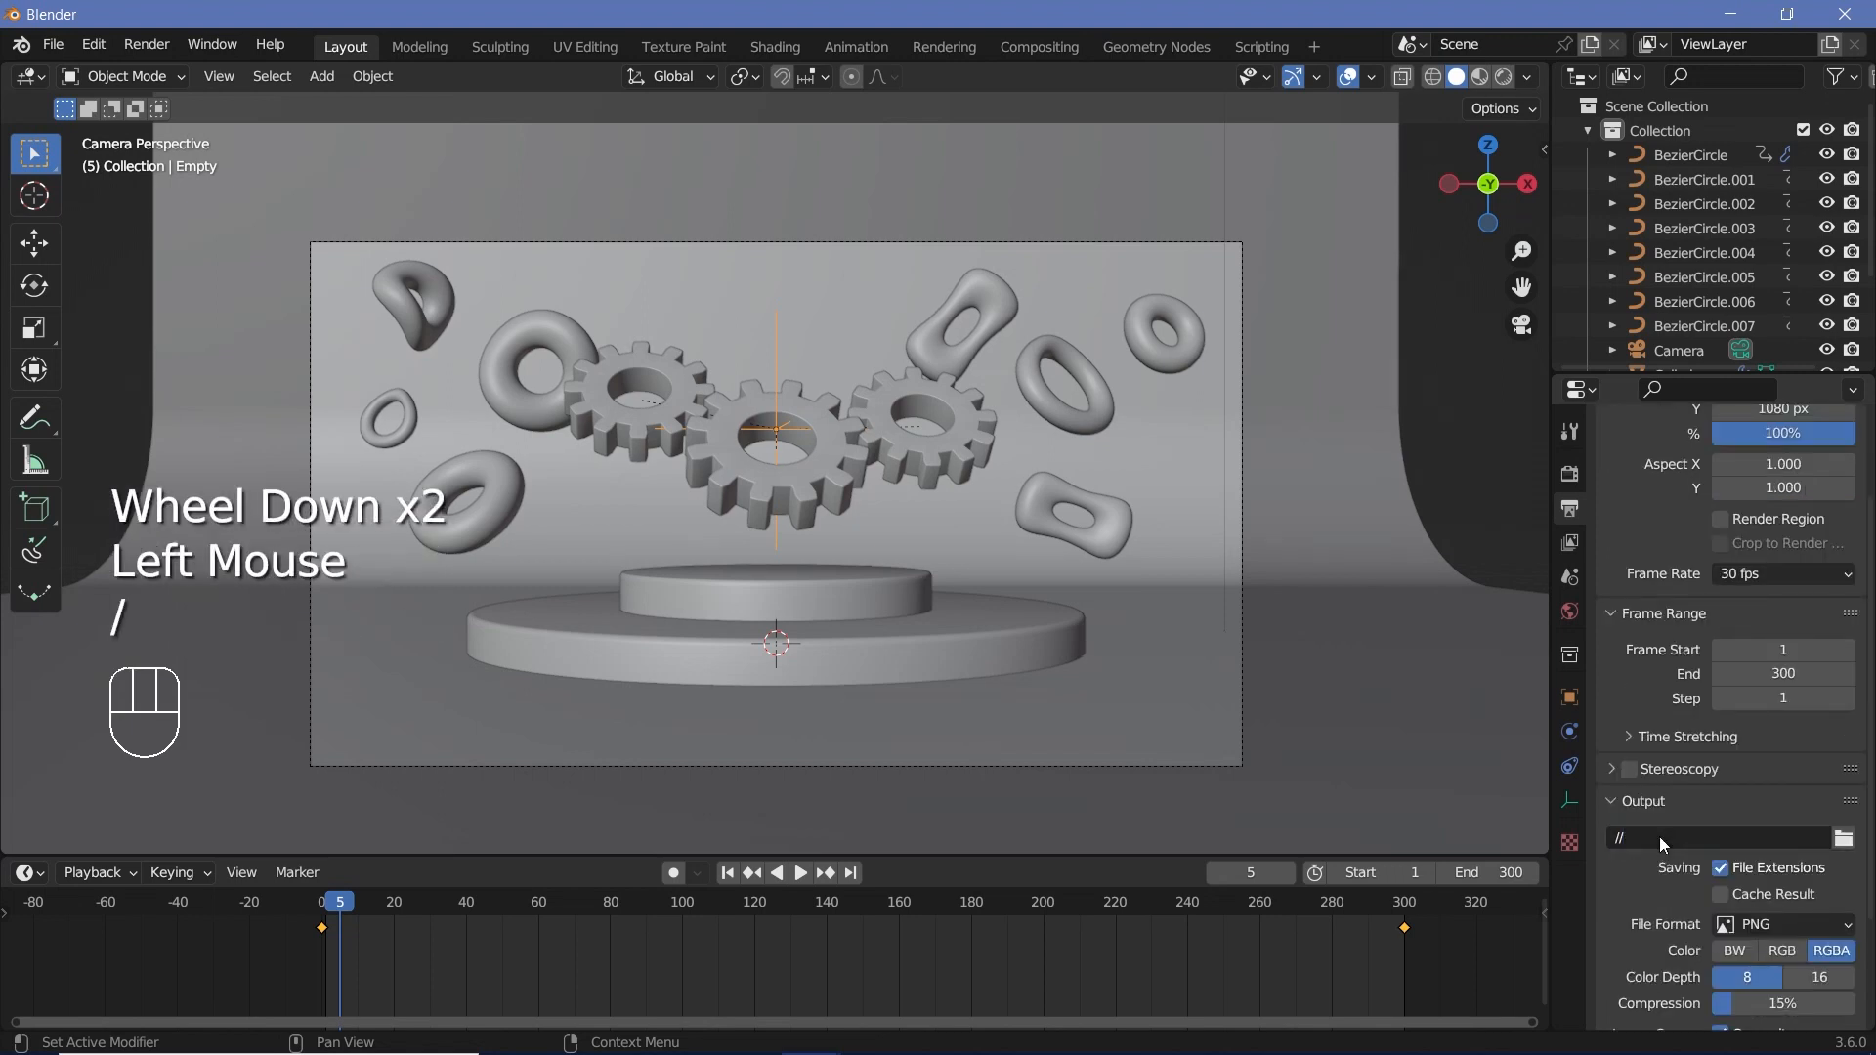
pyautogui.click(1812, 925)
pyautogui.click(1744, 796)
# - Set the video encoding to the MPEG-4 container with Perceptually Lossless output quality
pyautogui.scroll(-3, 1646, 942)
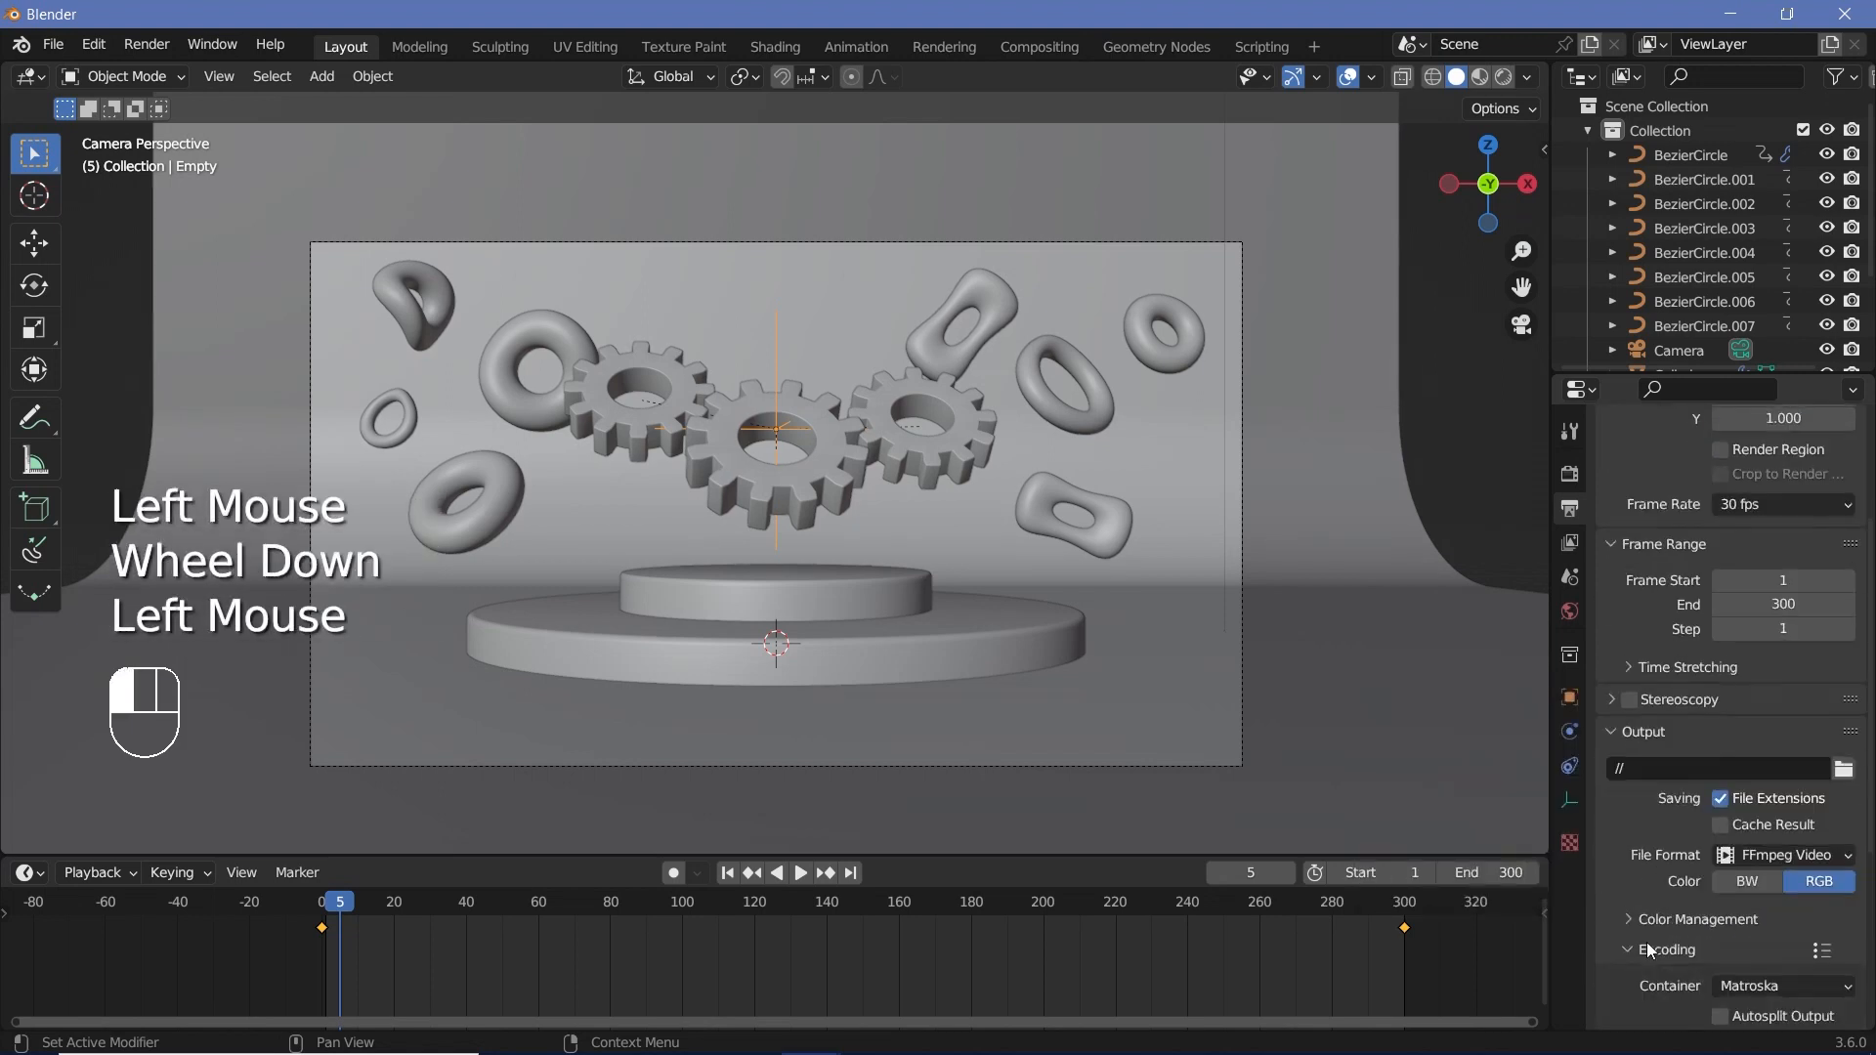
pyautogui.click(1767, 790)
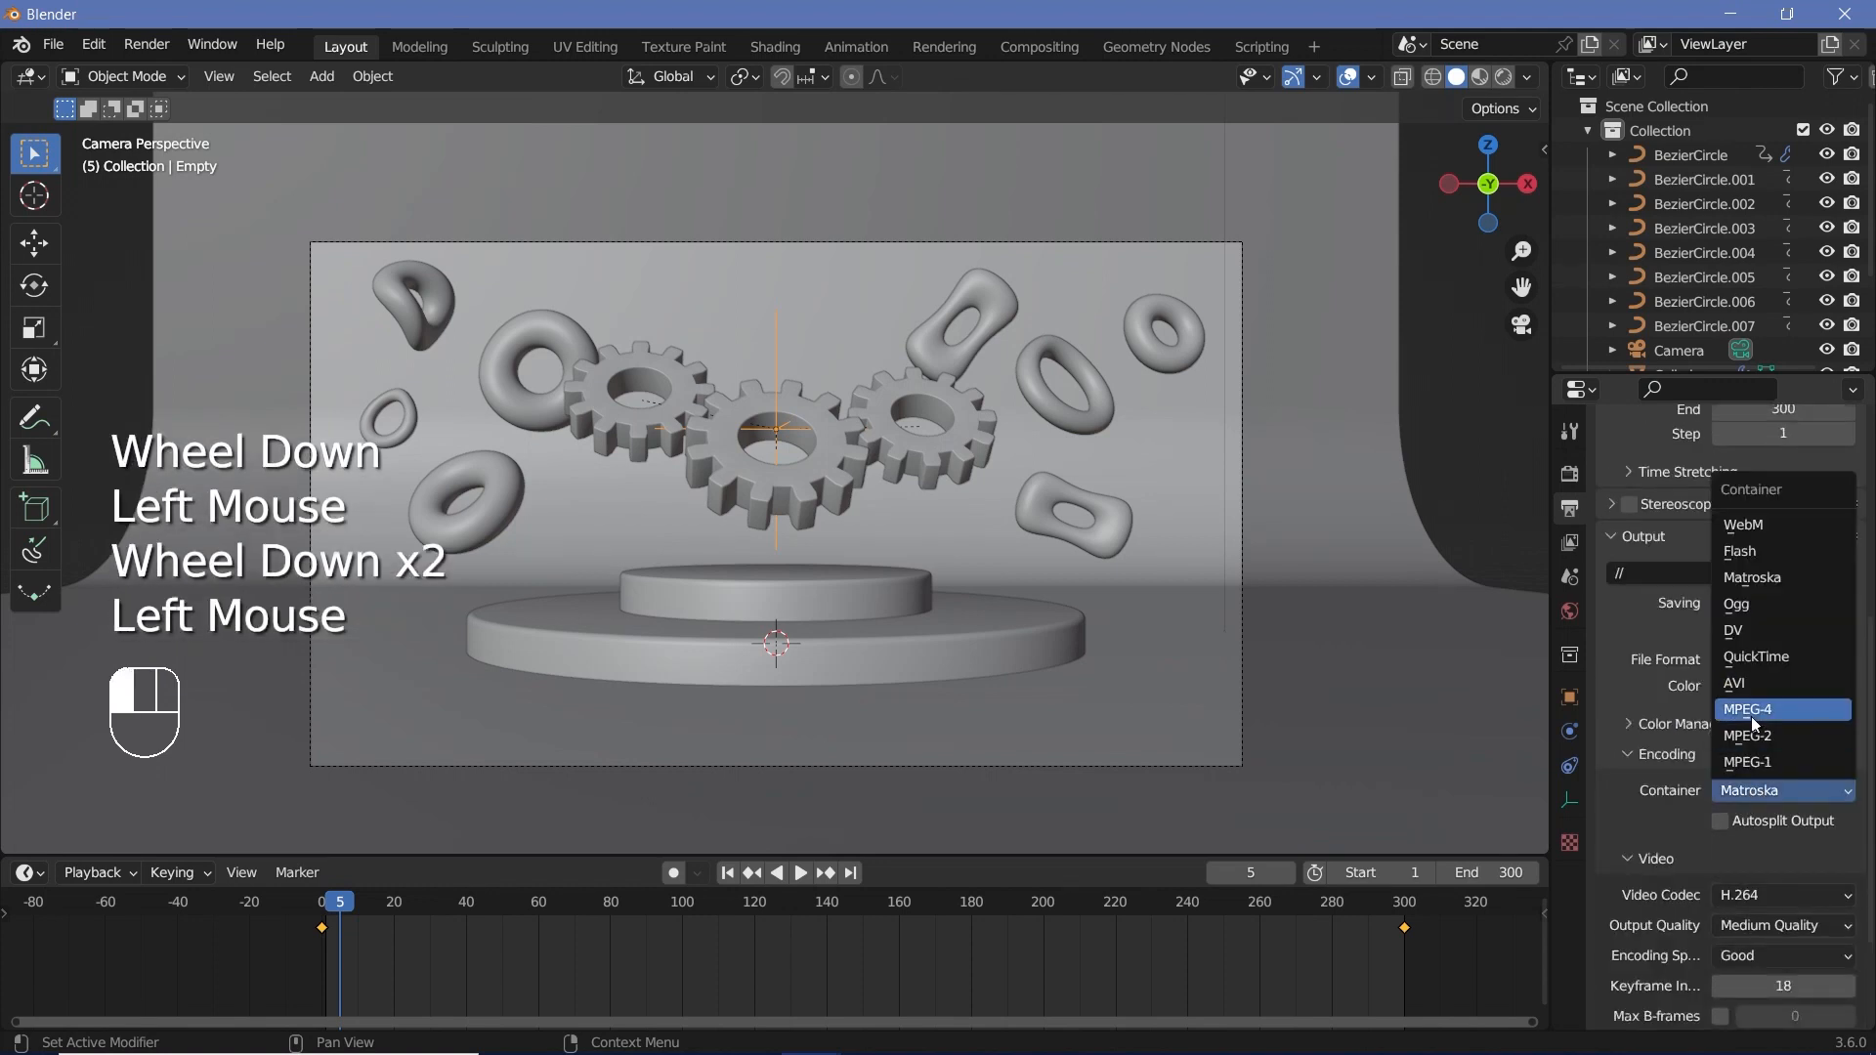
pyautogui.click(1751, 717)
pyautogui.click(1751, 929)
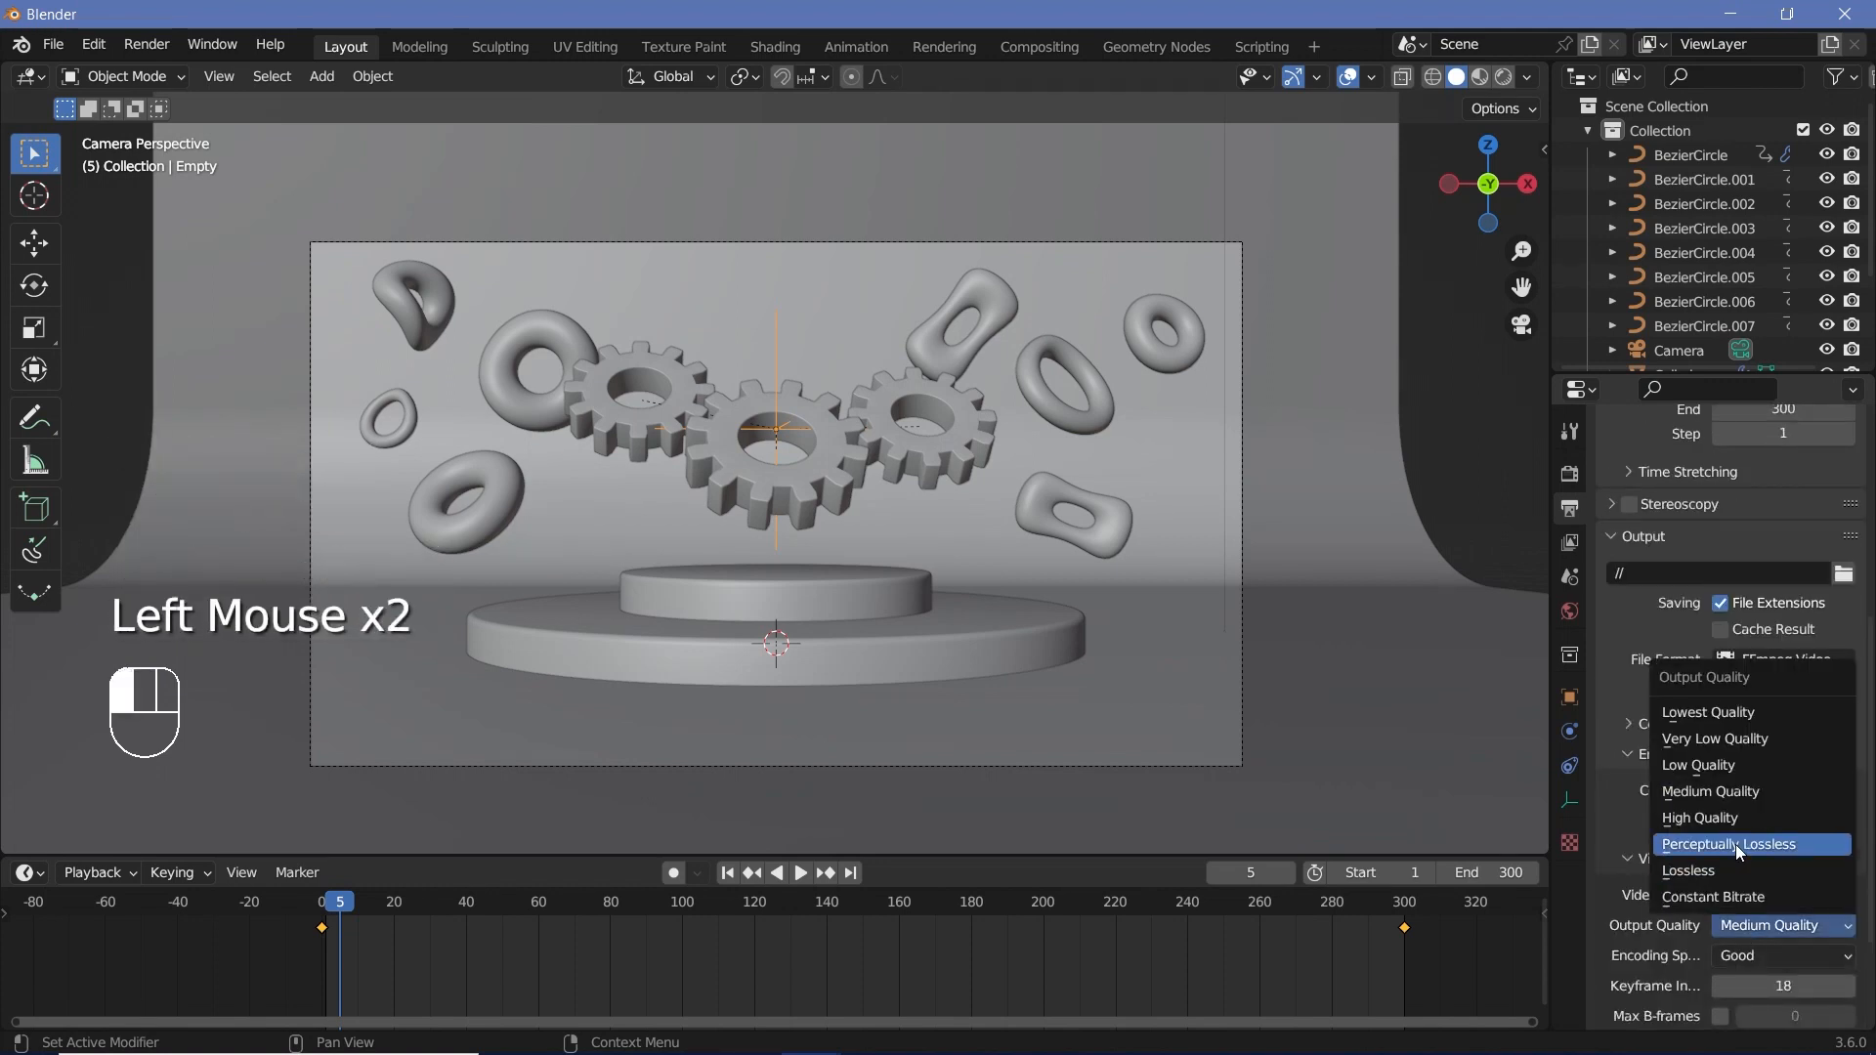
pyautogui.click(1735, 846)
pyautogui.scroll(8, 1735, 844)
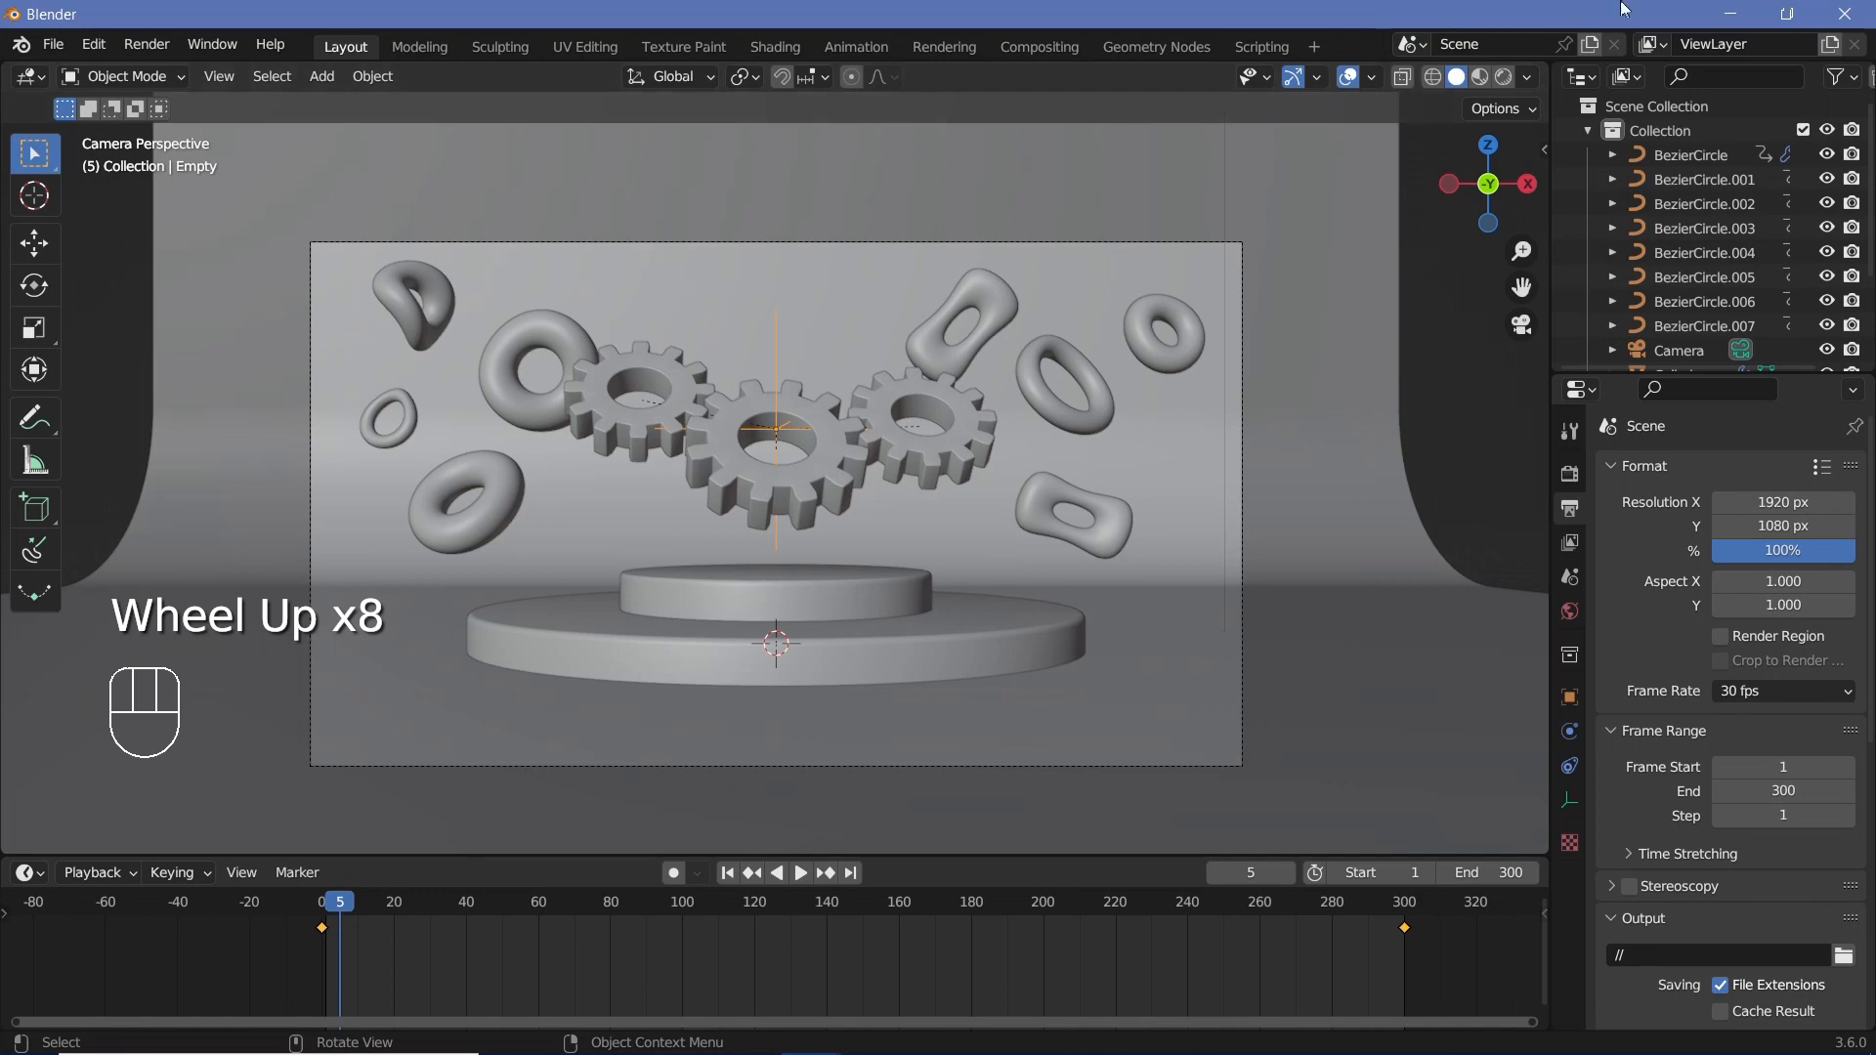
# - Display the viewport in rendered shading and change the world background color to white
pyautogui.click(1505, 77)
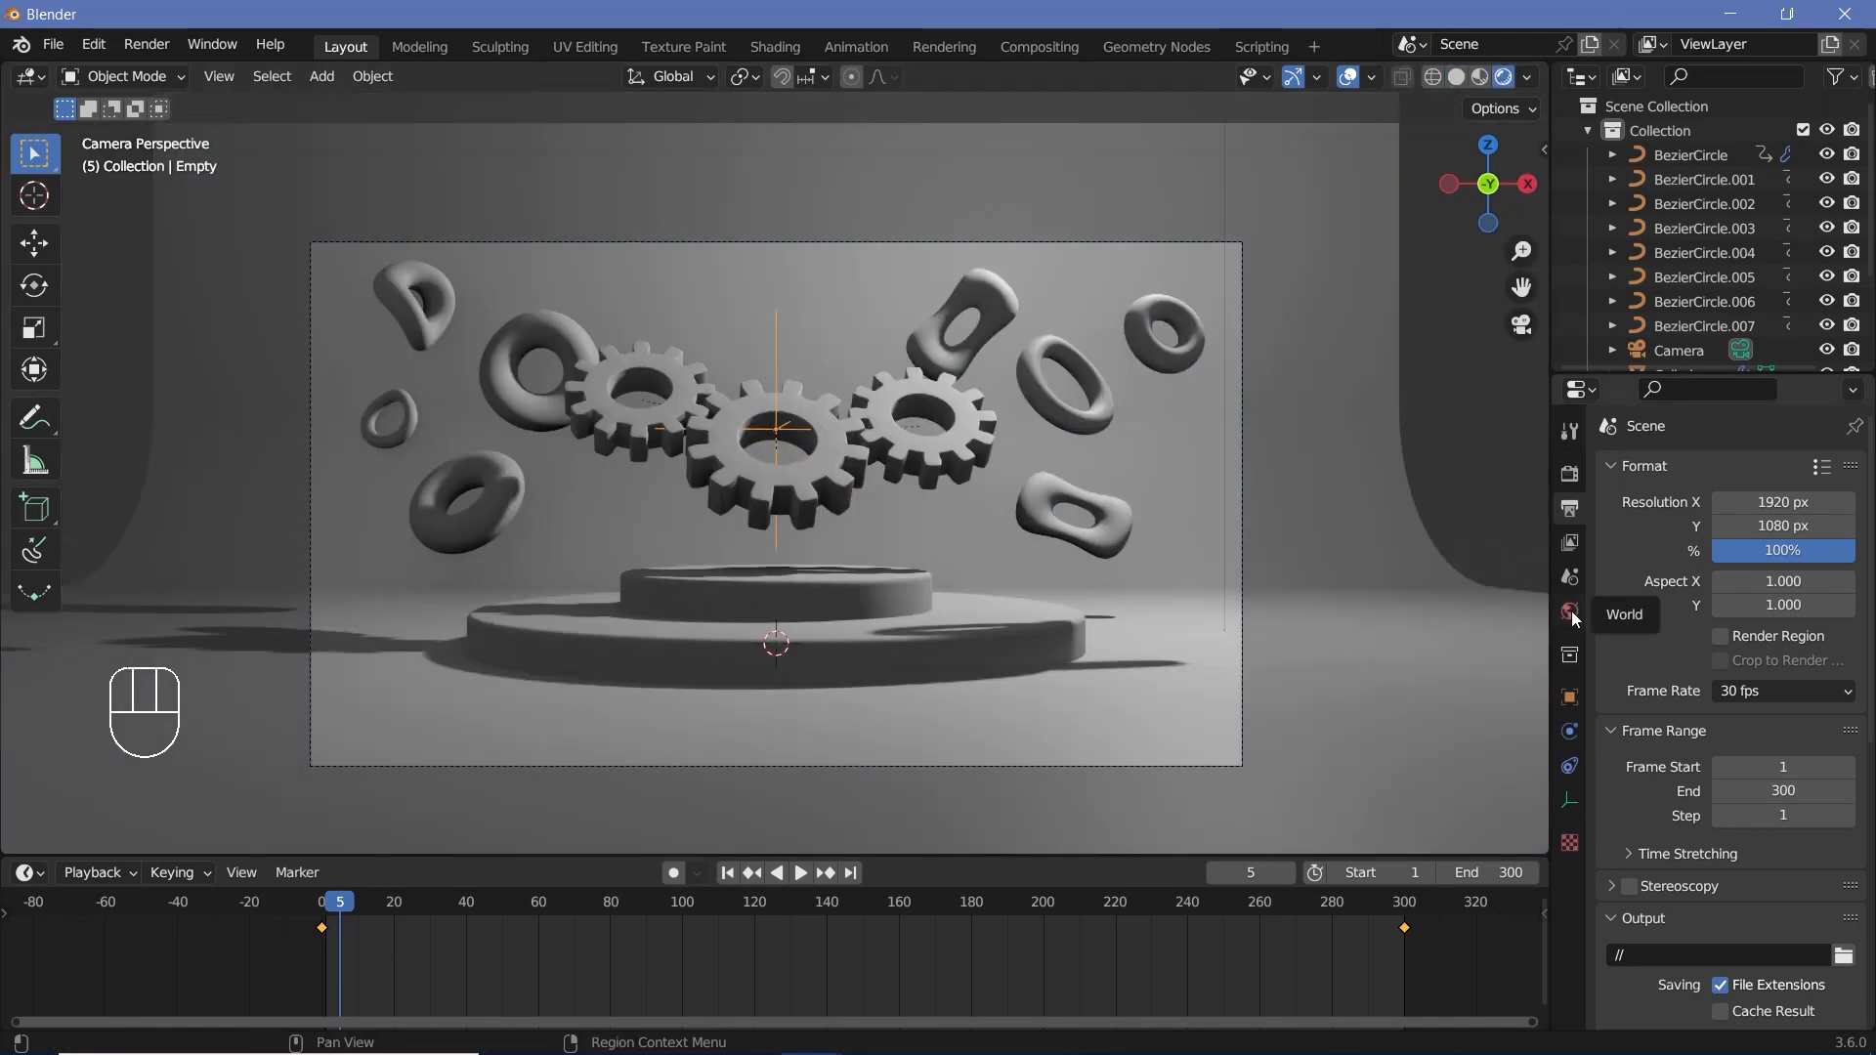
pyautogui.click(1571, 612)
pyautogui.click(1779, 631)
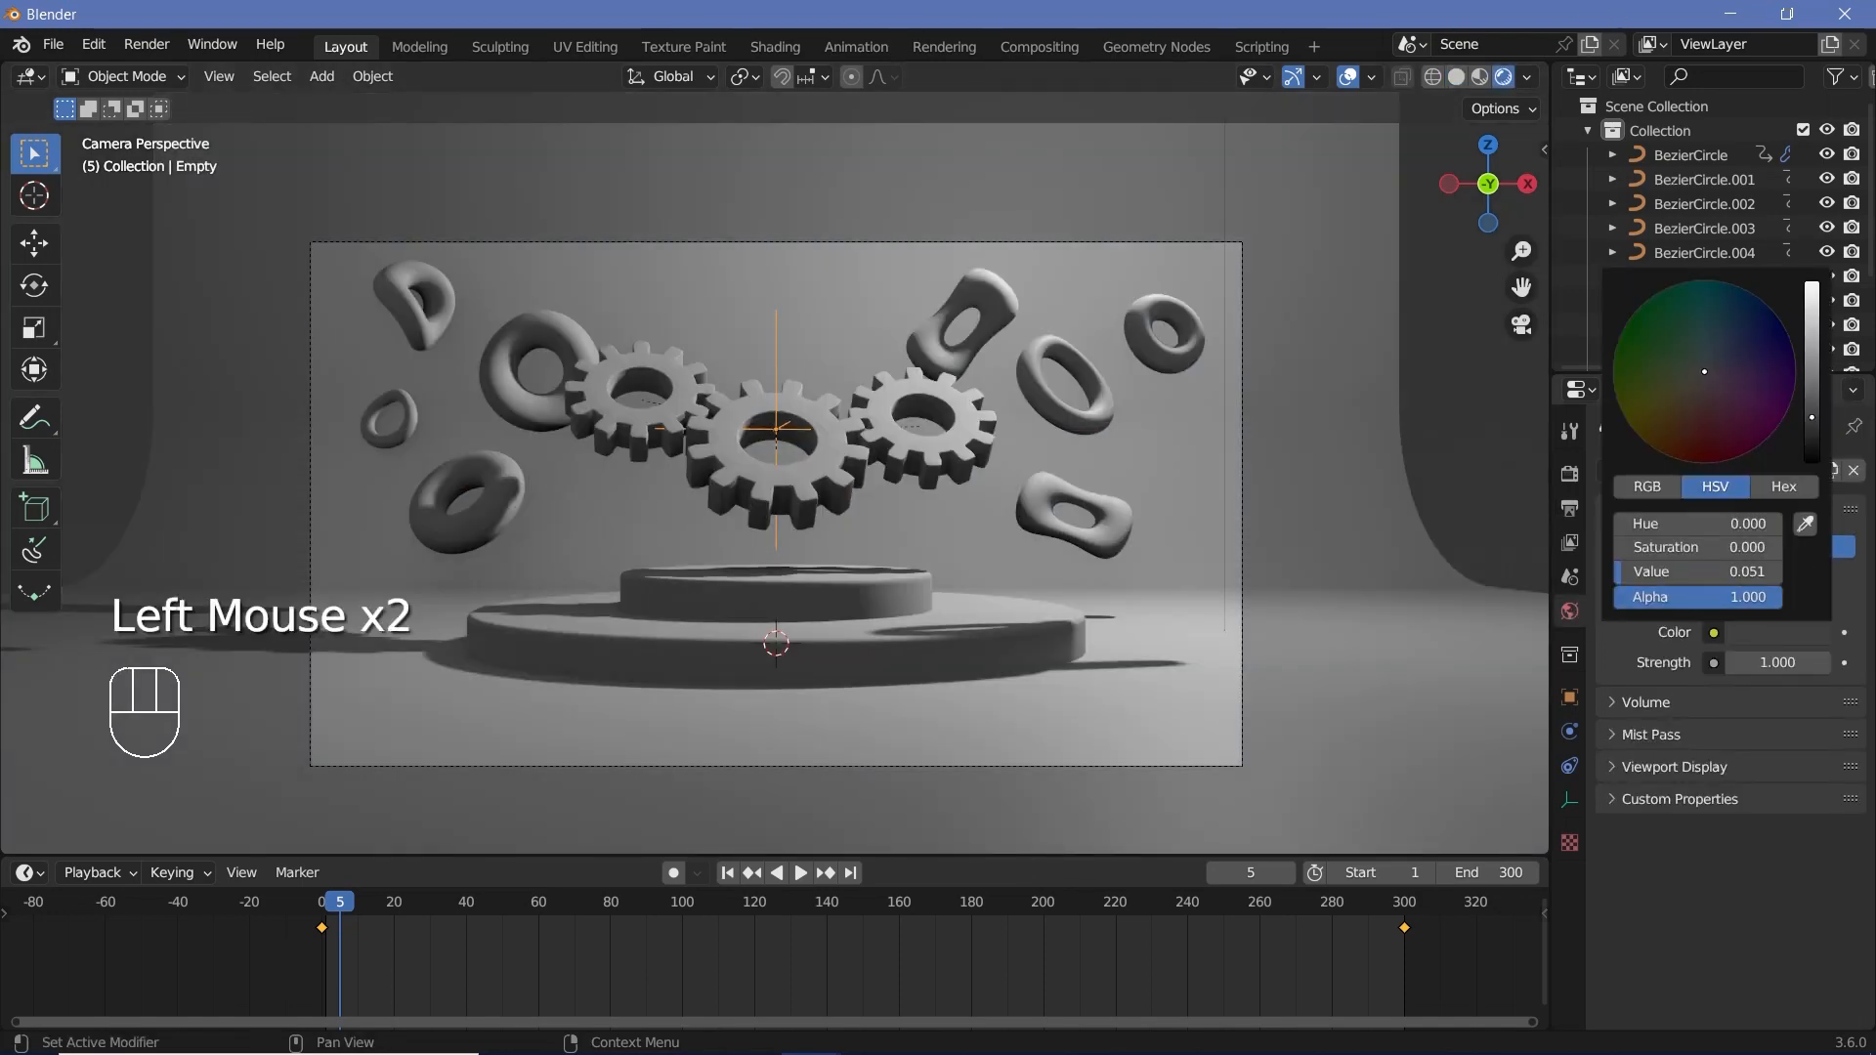
pyautogui.moveTo(1812, 336); pyautogui.dragTo(1812, 283)
pyautogui.click(873, 485)
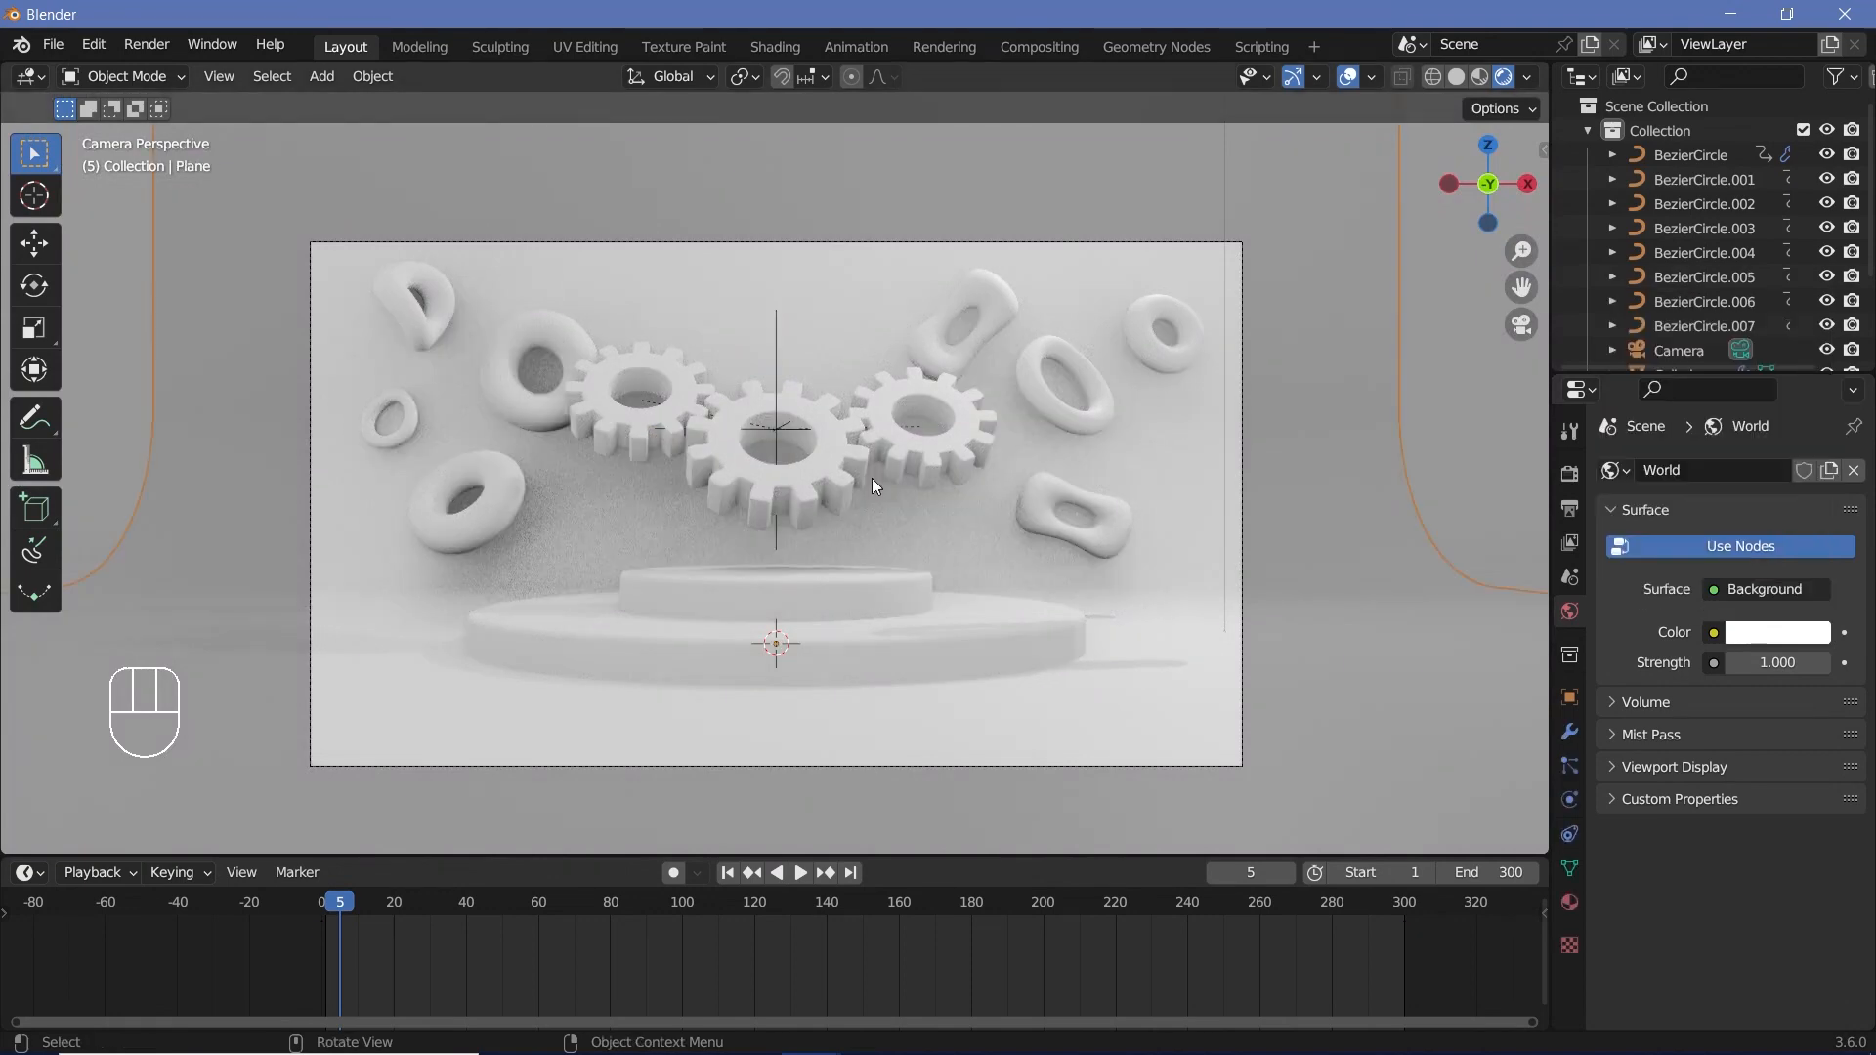
# - Reduce the Ambient Occlusion distance to 10 m
pyautogui.click(1569, 474)
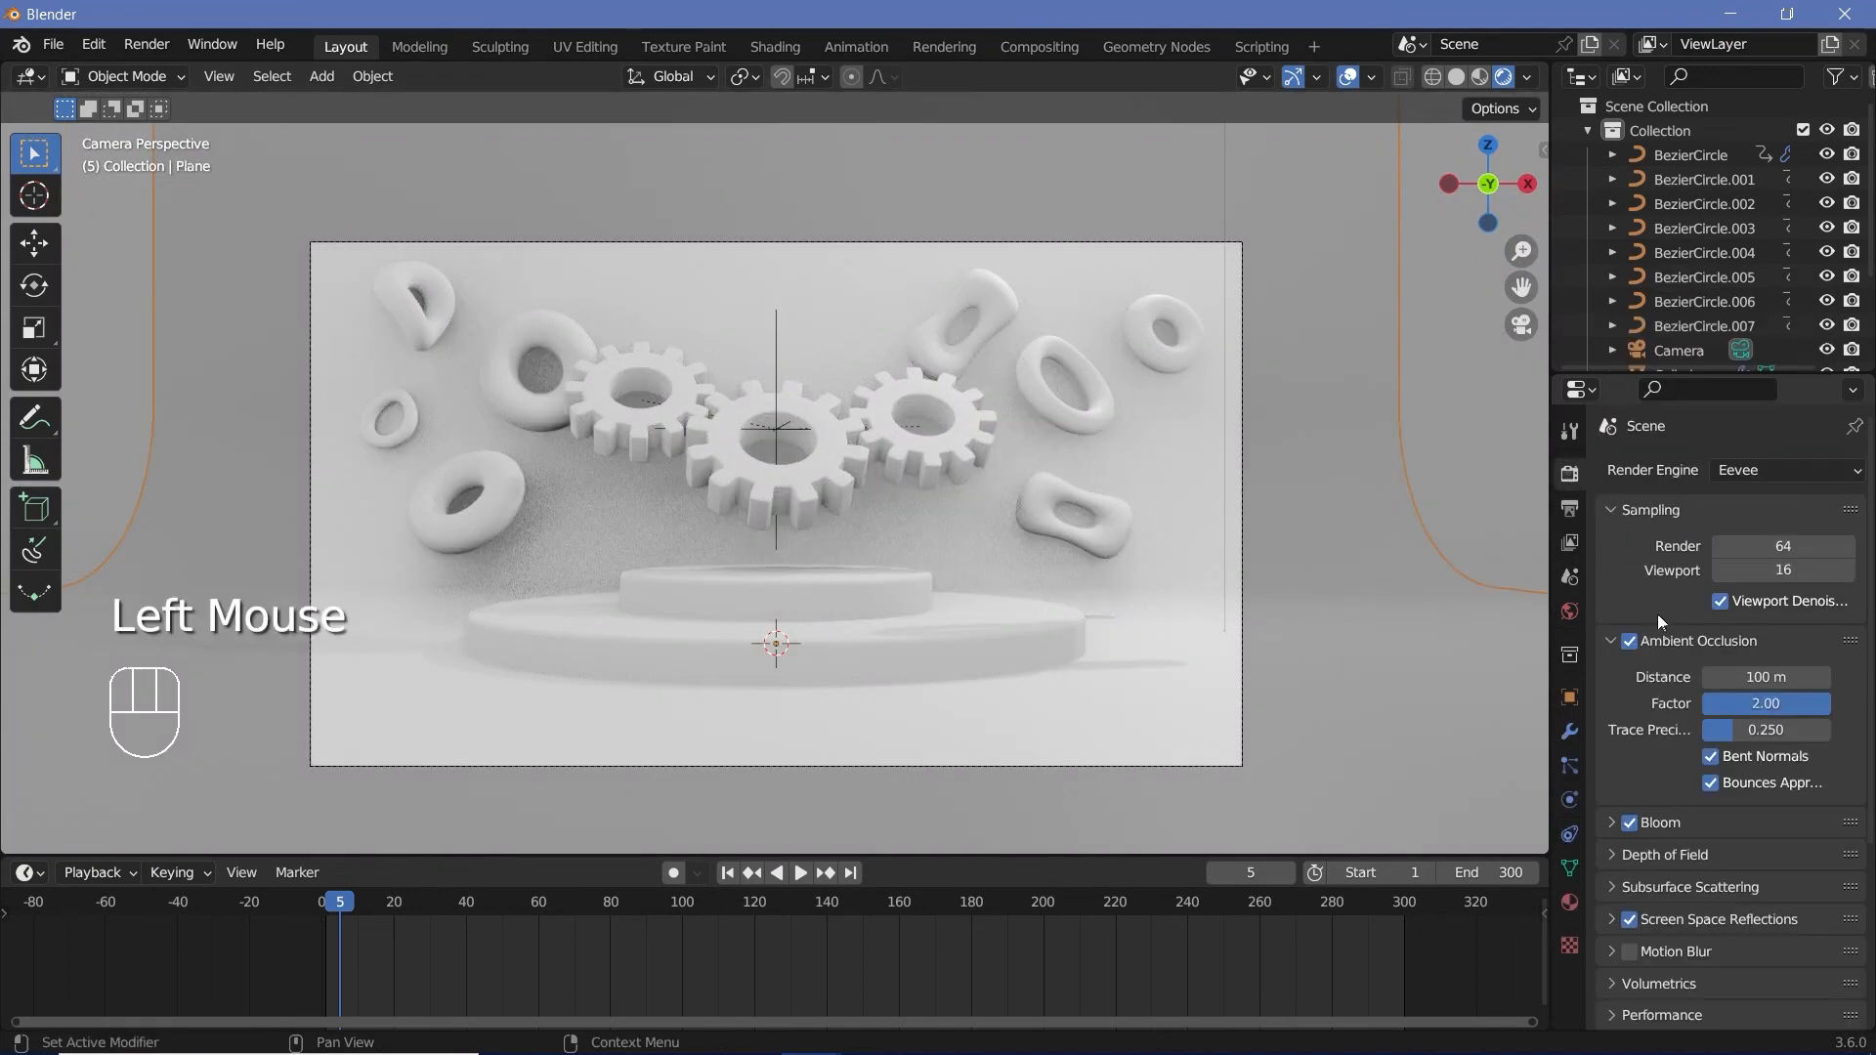
pyautogui.doubleClick(1752, 676)
pyautogui.write('10')
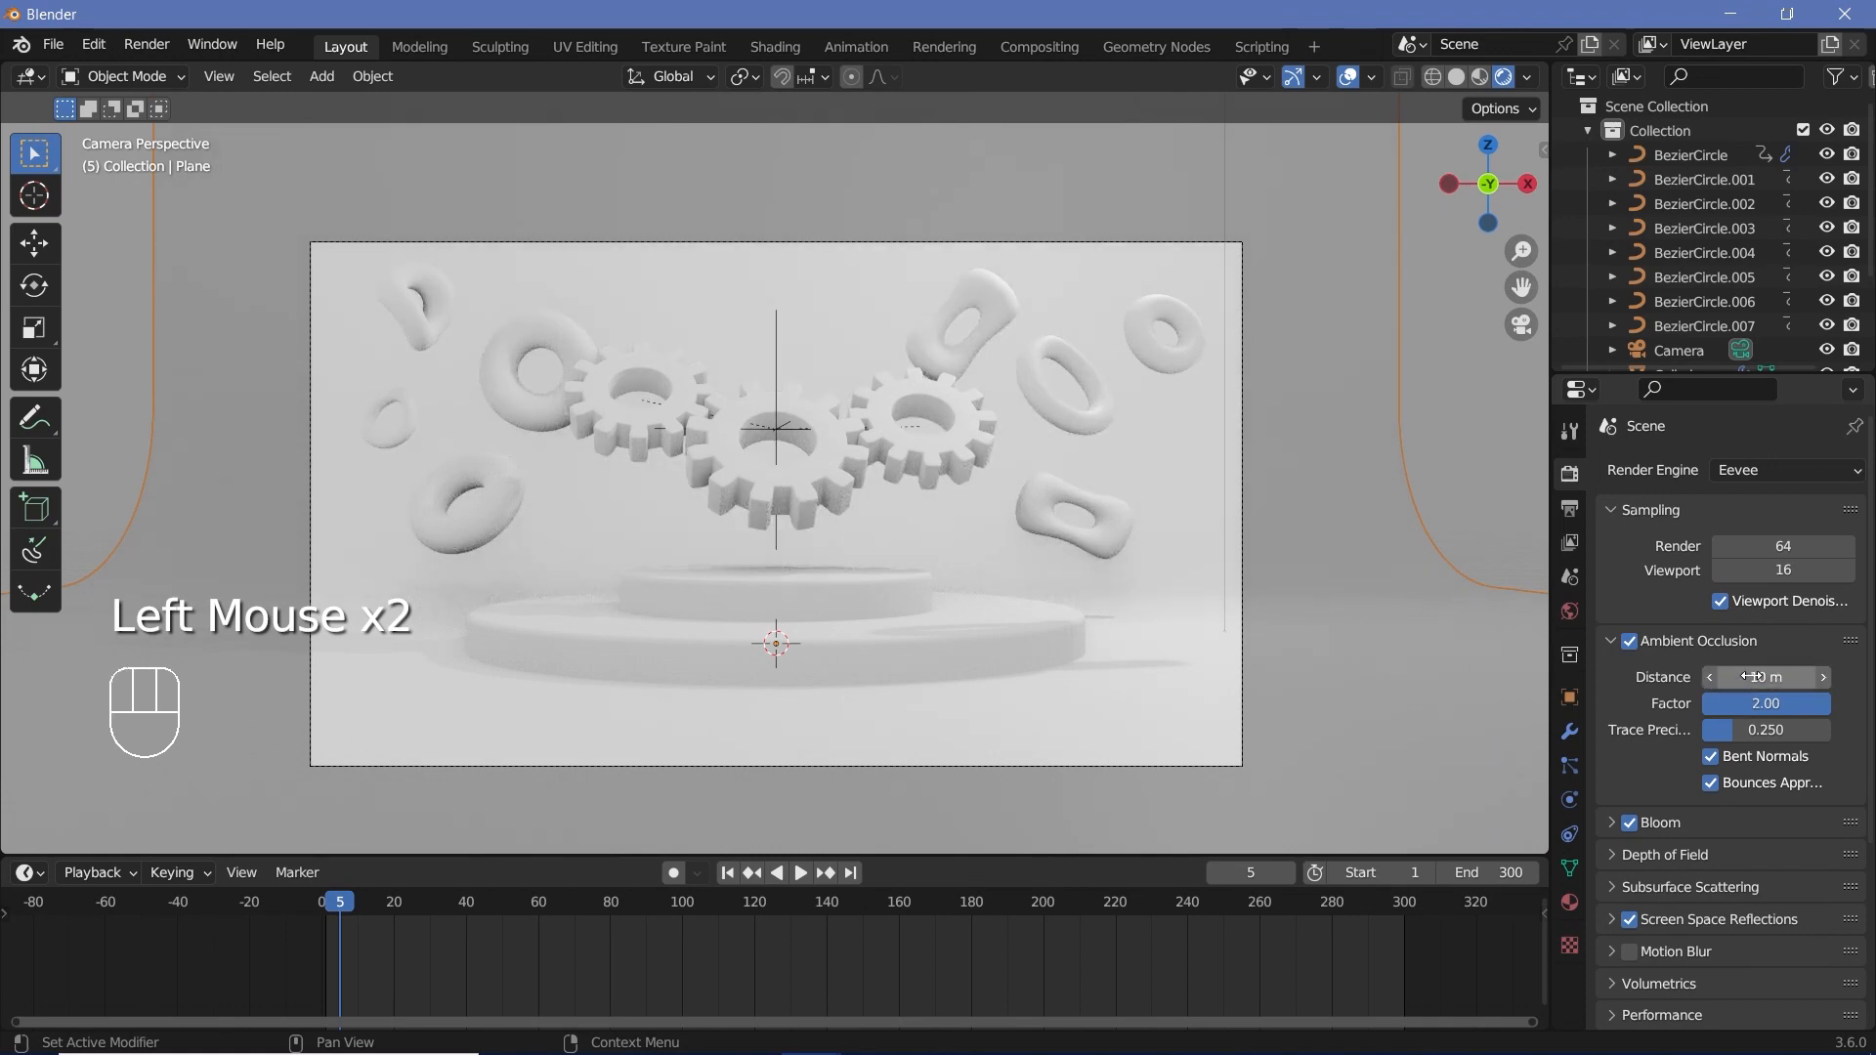
pyautogui.press('Return')
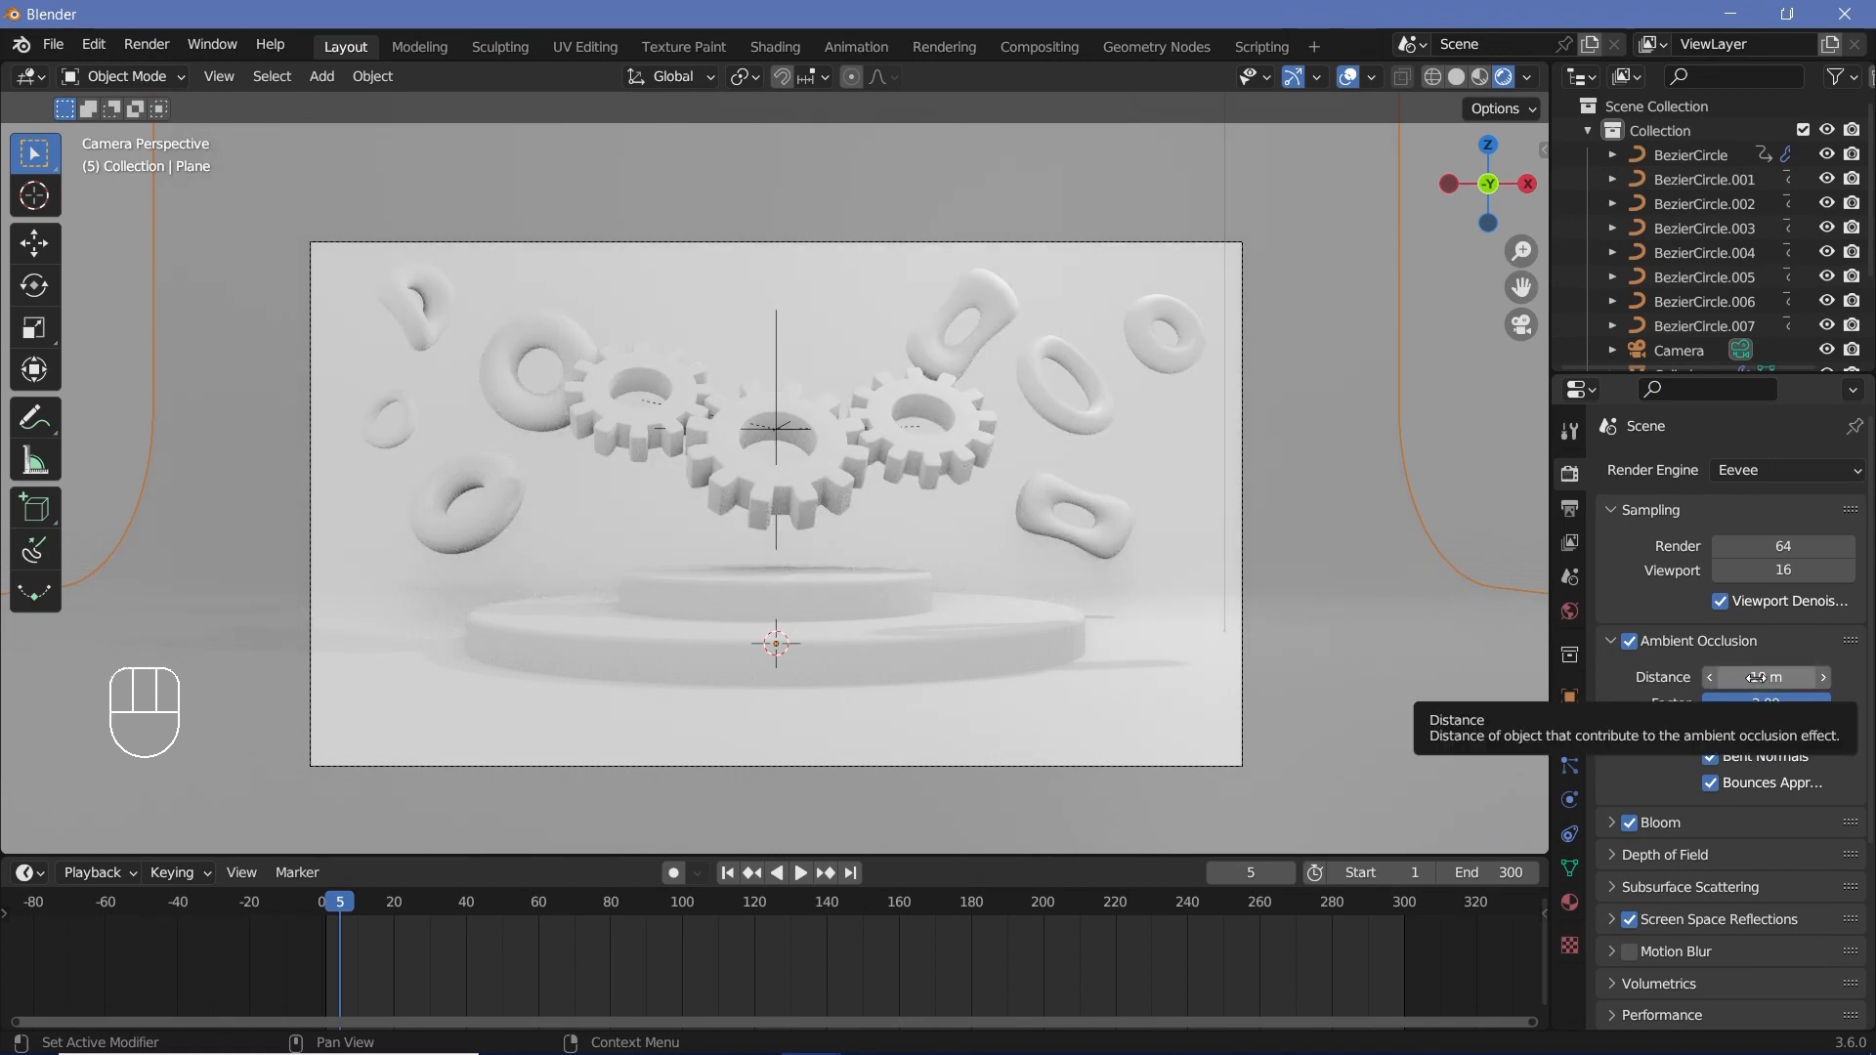
# - Play back the animation in rendered shading to check the rotating gears and deforming rings
pyautogui.press('space')
pyautogui.press('space')
pyautogui.press('space')
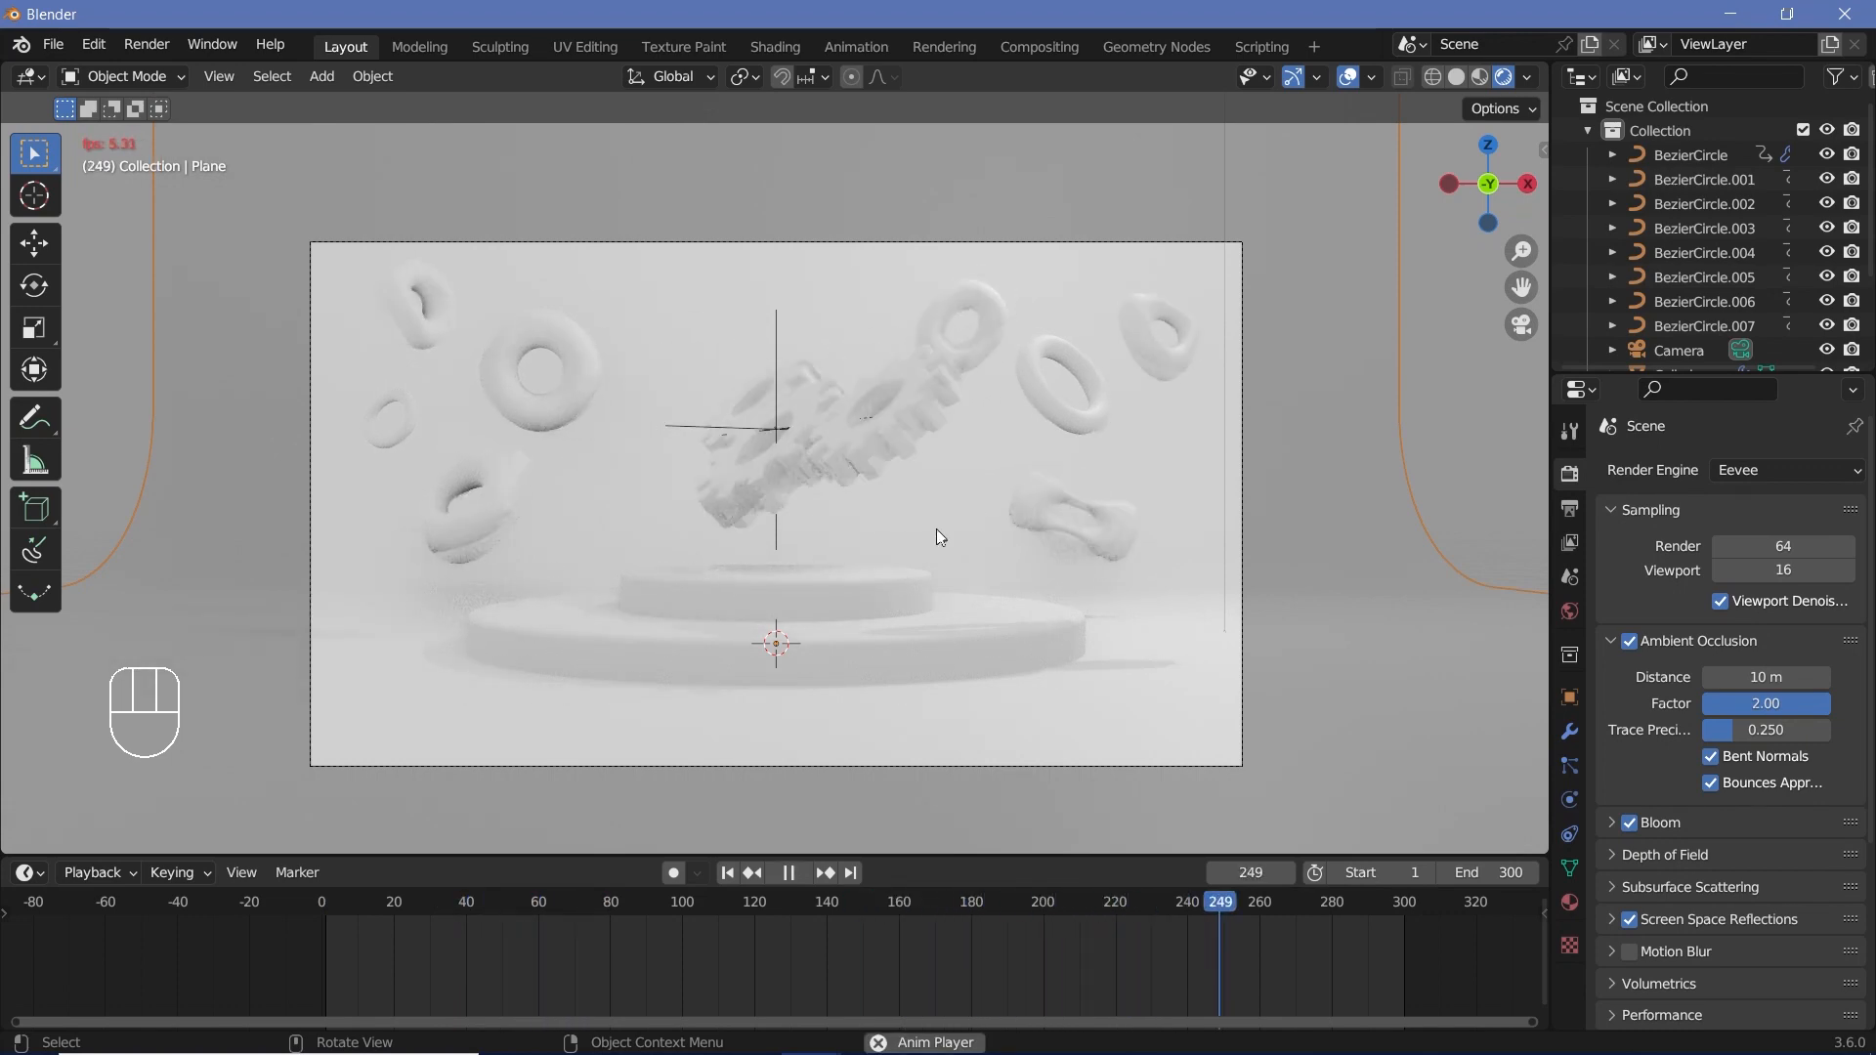
pyautogui.press('space')
pyautogui.press('space')
pyautogui.press('space')
# - Select the point light and set its radius to 1 m
pyautogui.scroll(-4, 1701, 279)
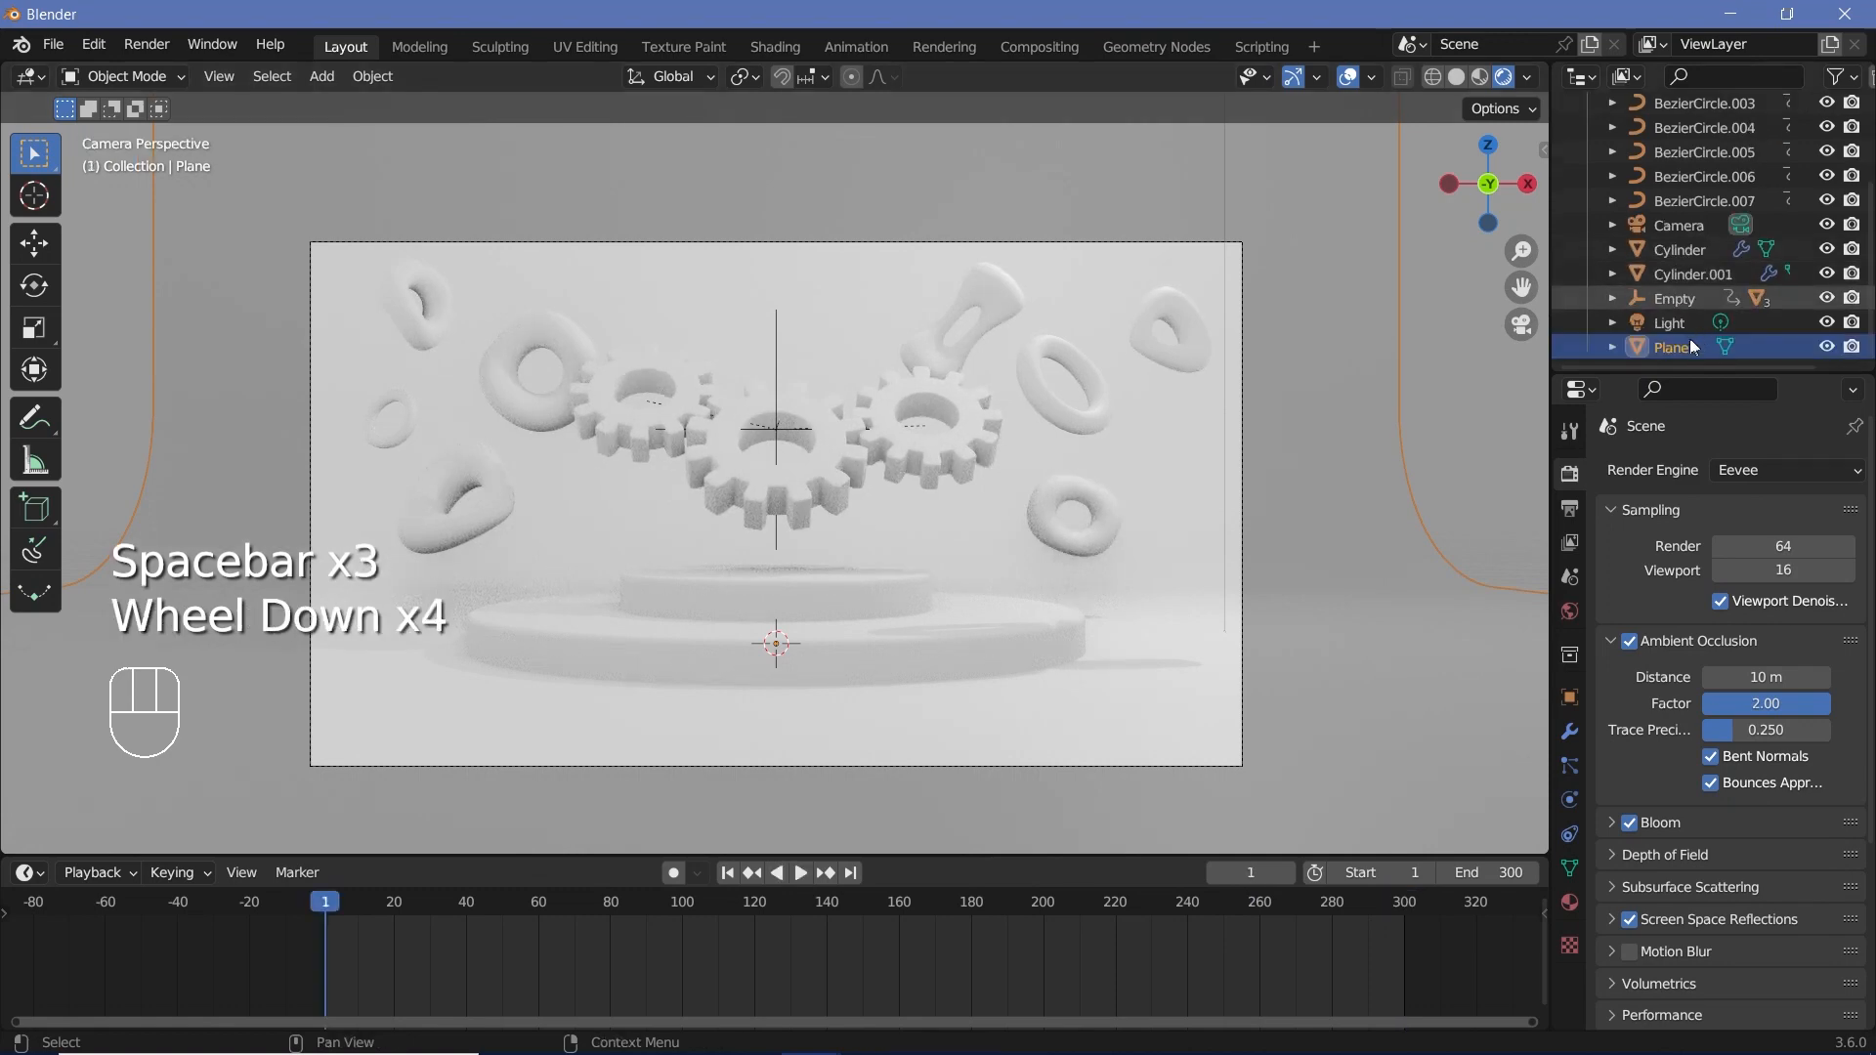
pyautogui.click(1663, 322)
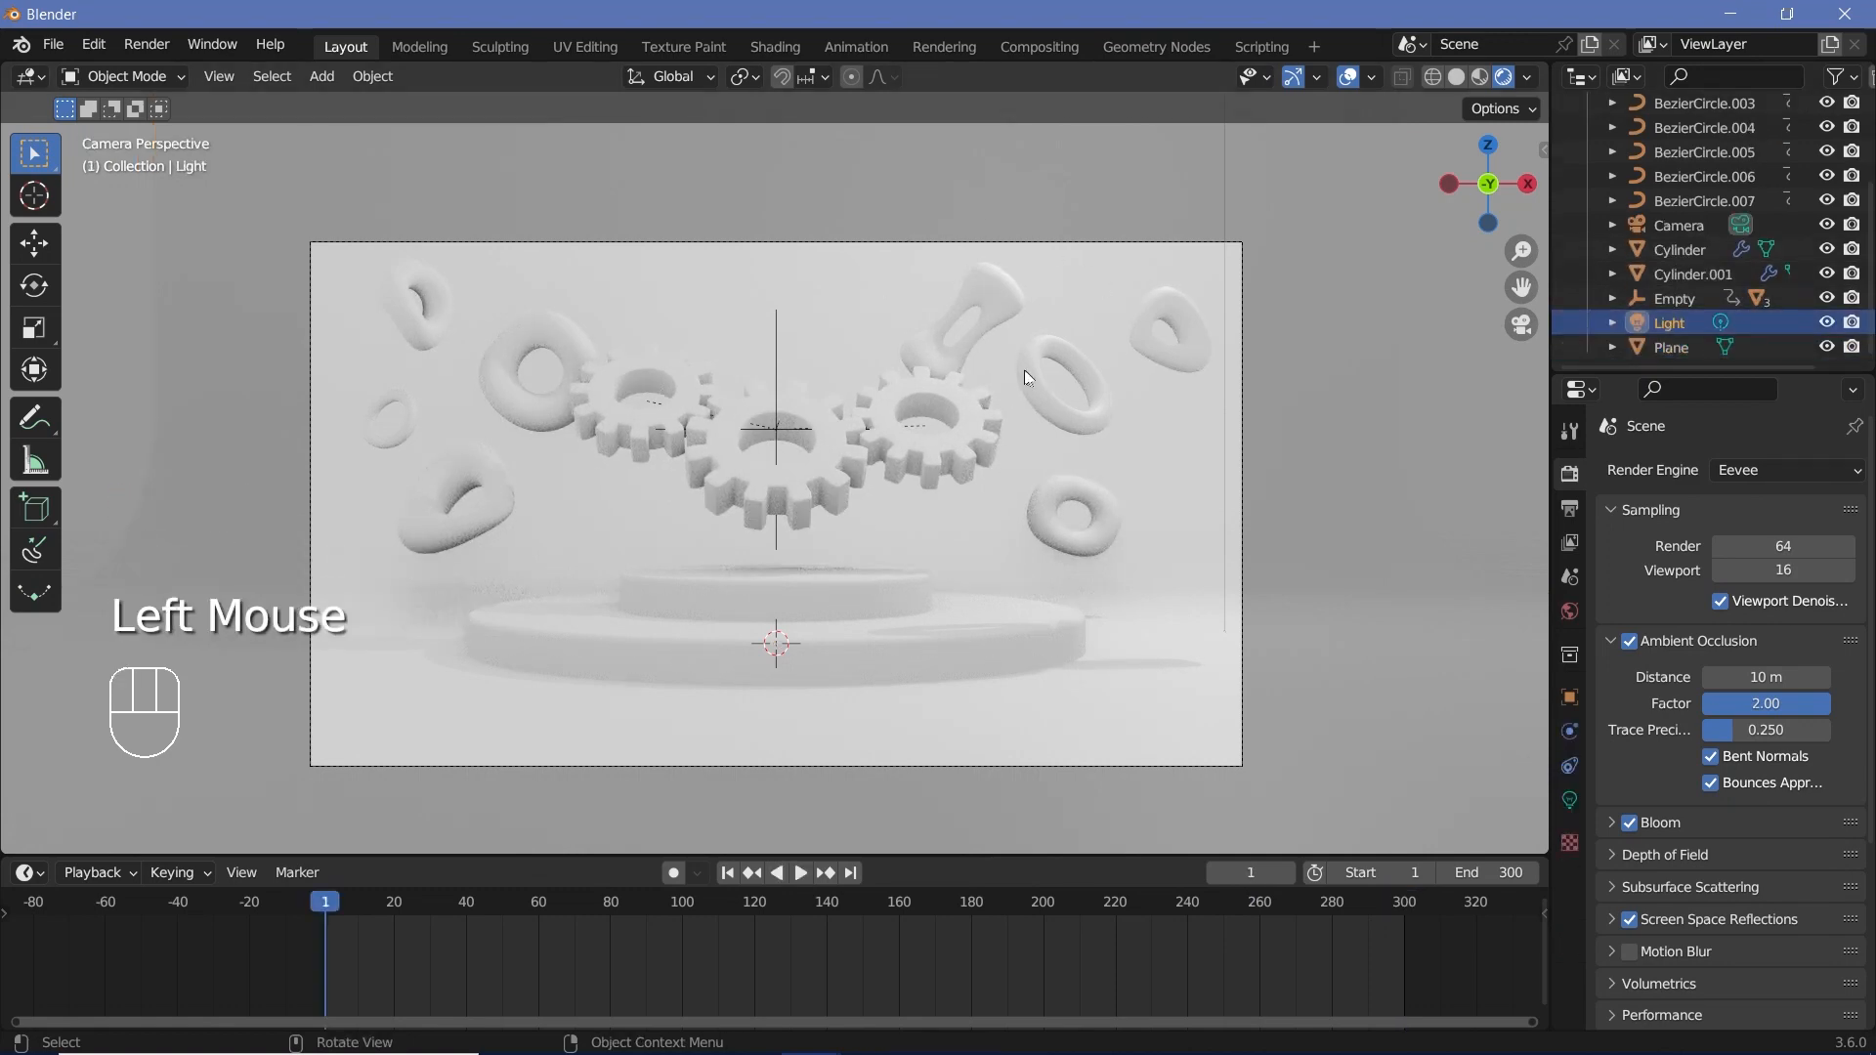
pyautogui.scroll(3, 1391, 798)
pyautogui.keyDown('shift'); pyautogui.moveTo(1287, 717); pyautogui.dragTo(1633, 836, button='middle'); pyautogui.keyUp('shift')
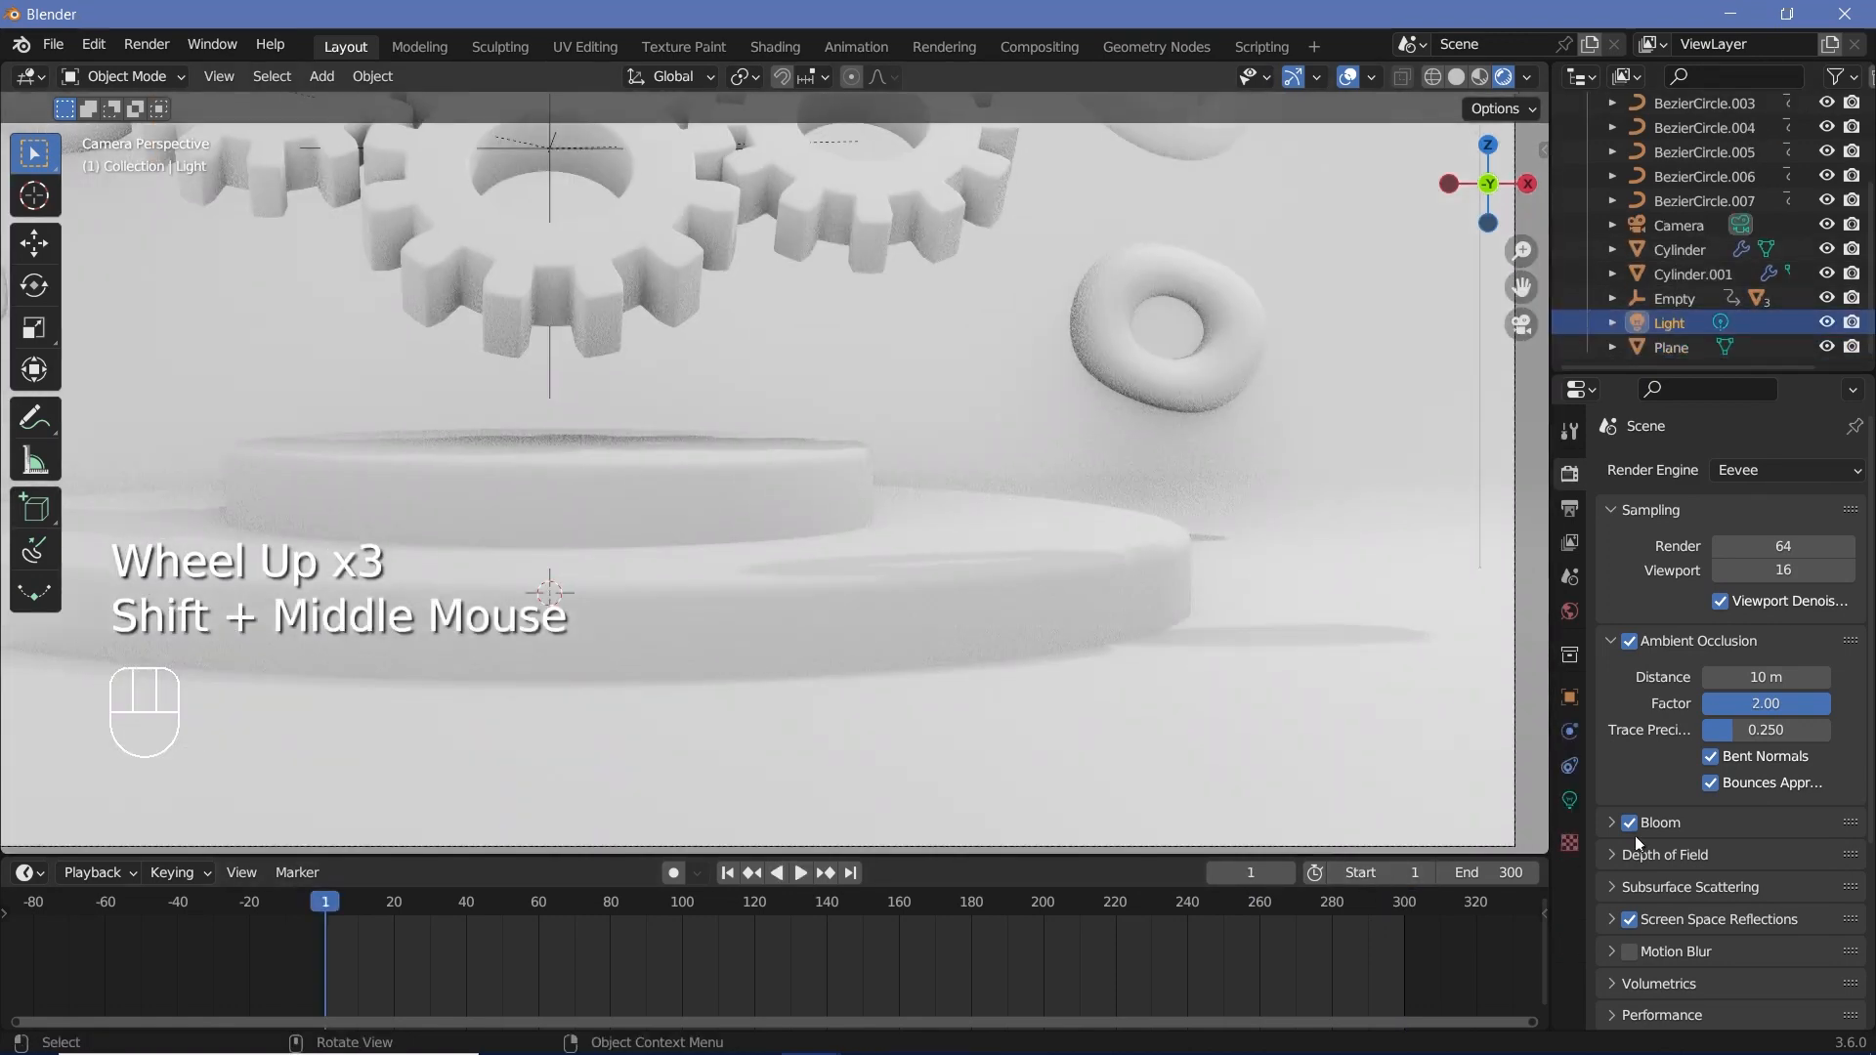
pyautogui.click(1569, 801)
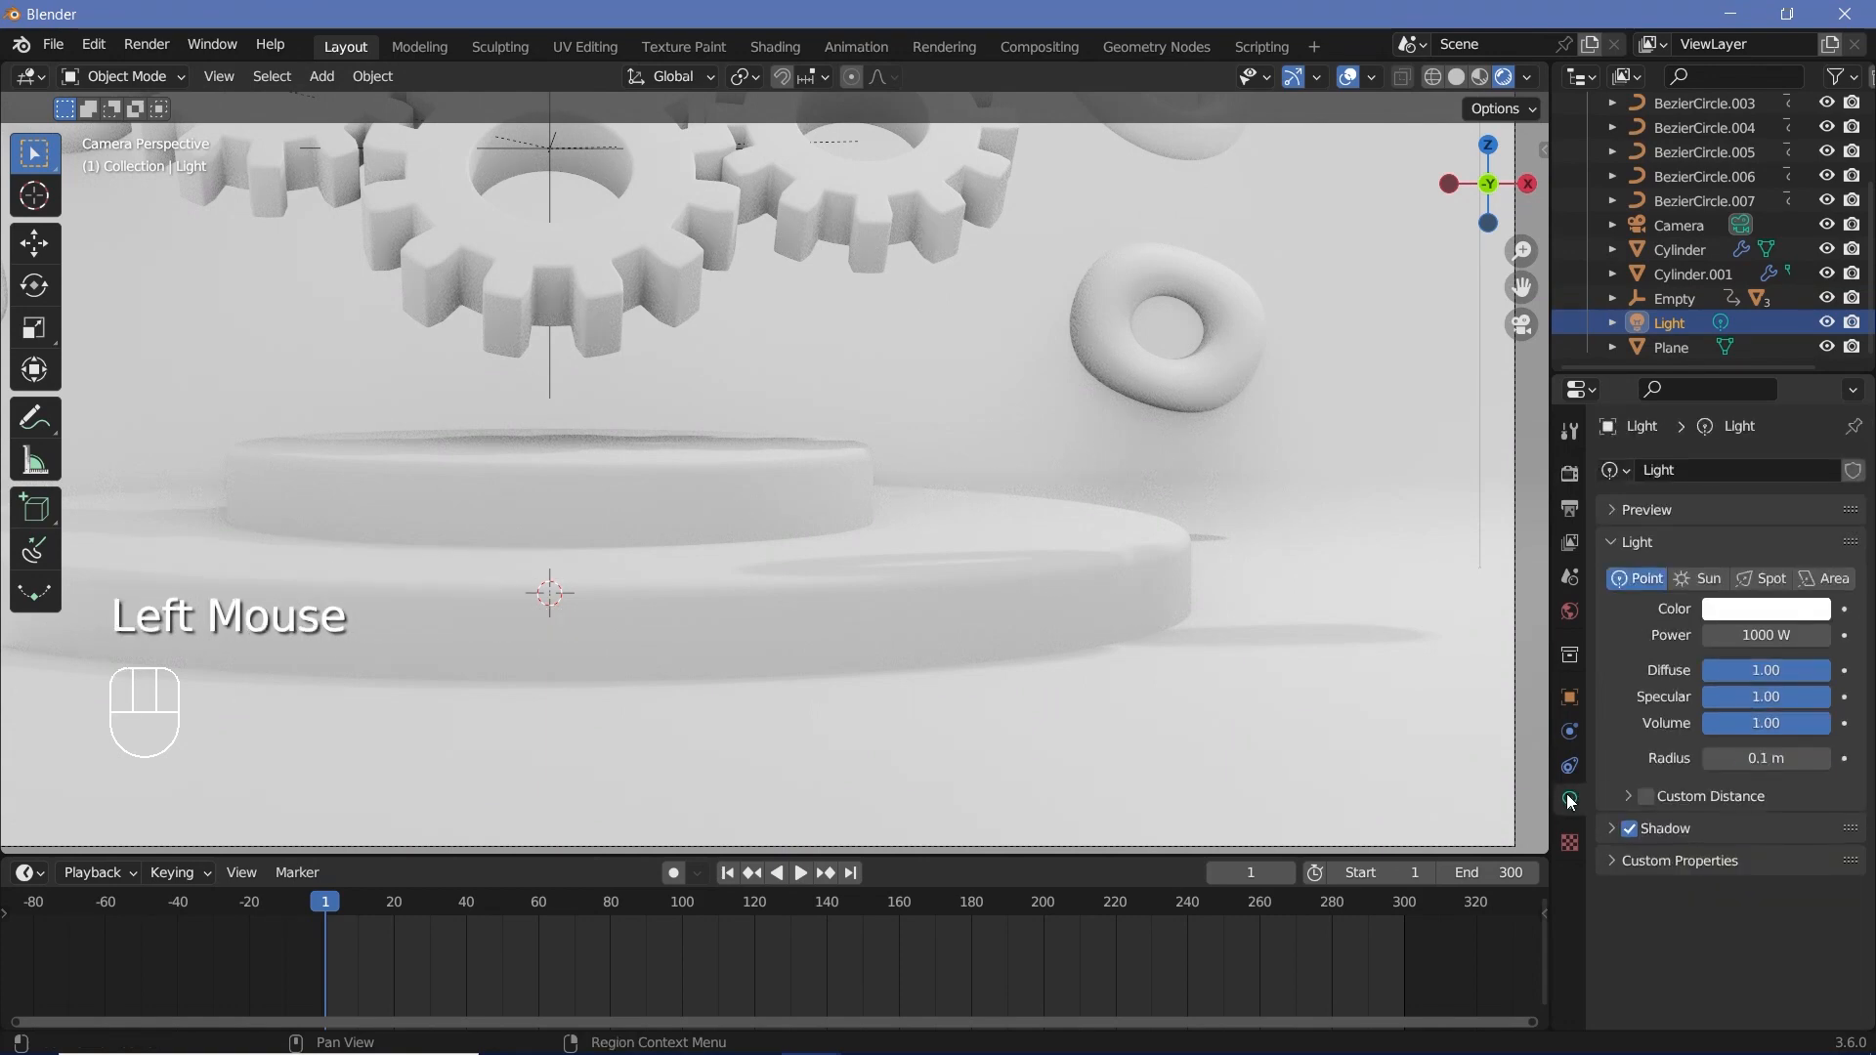
pyautogui.click(1756, 760)
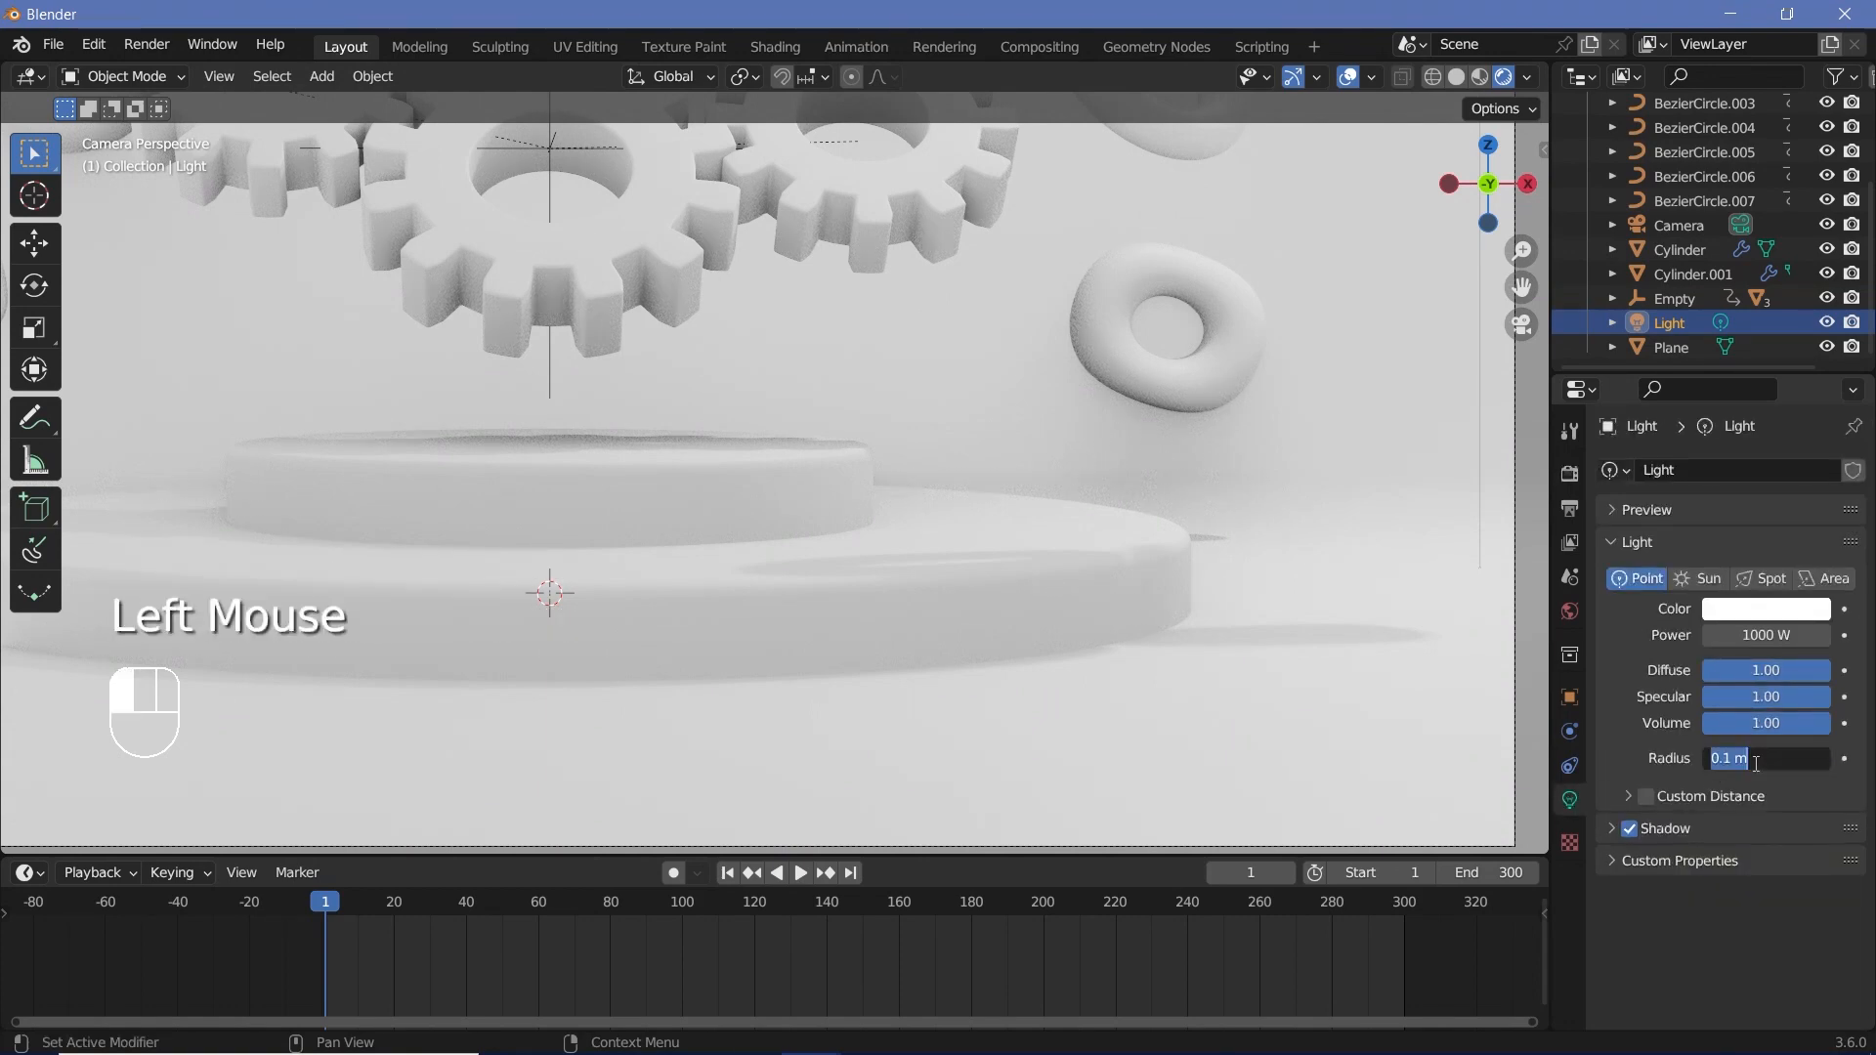
pyautogui.write('1')
pyautogui.press('Return')
# - Set the point light's power to 5000 W
pyautogui.scroll(-2, 1298, 668)
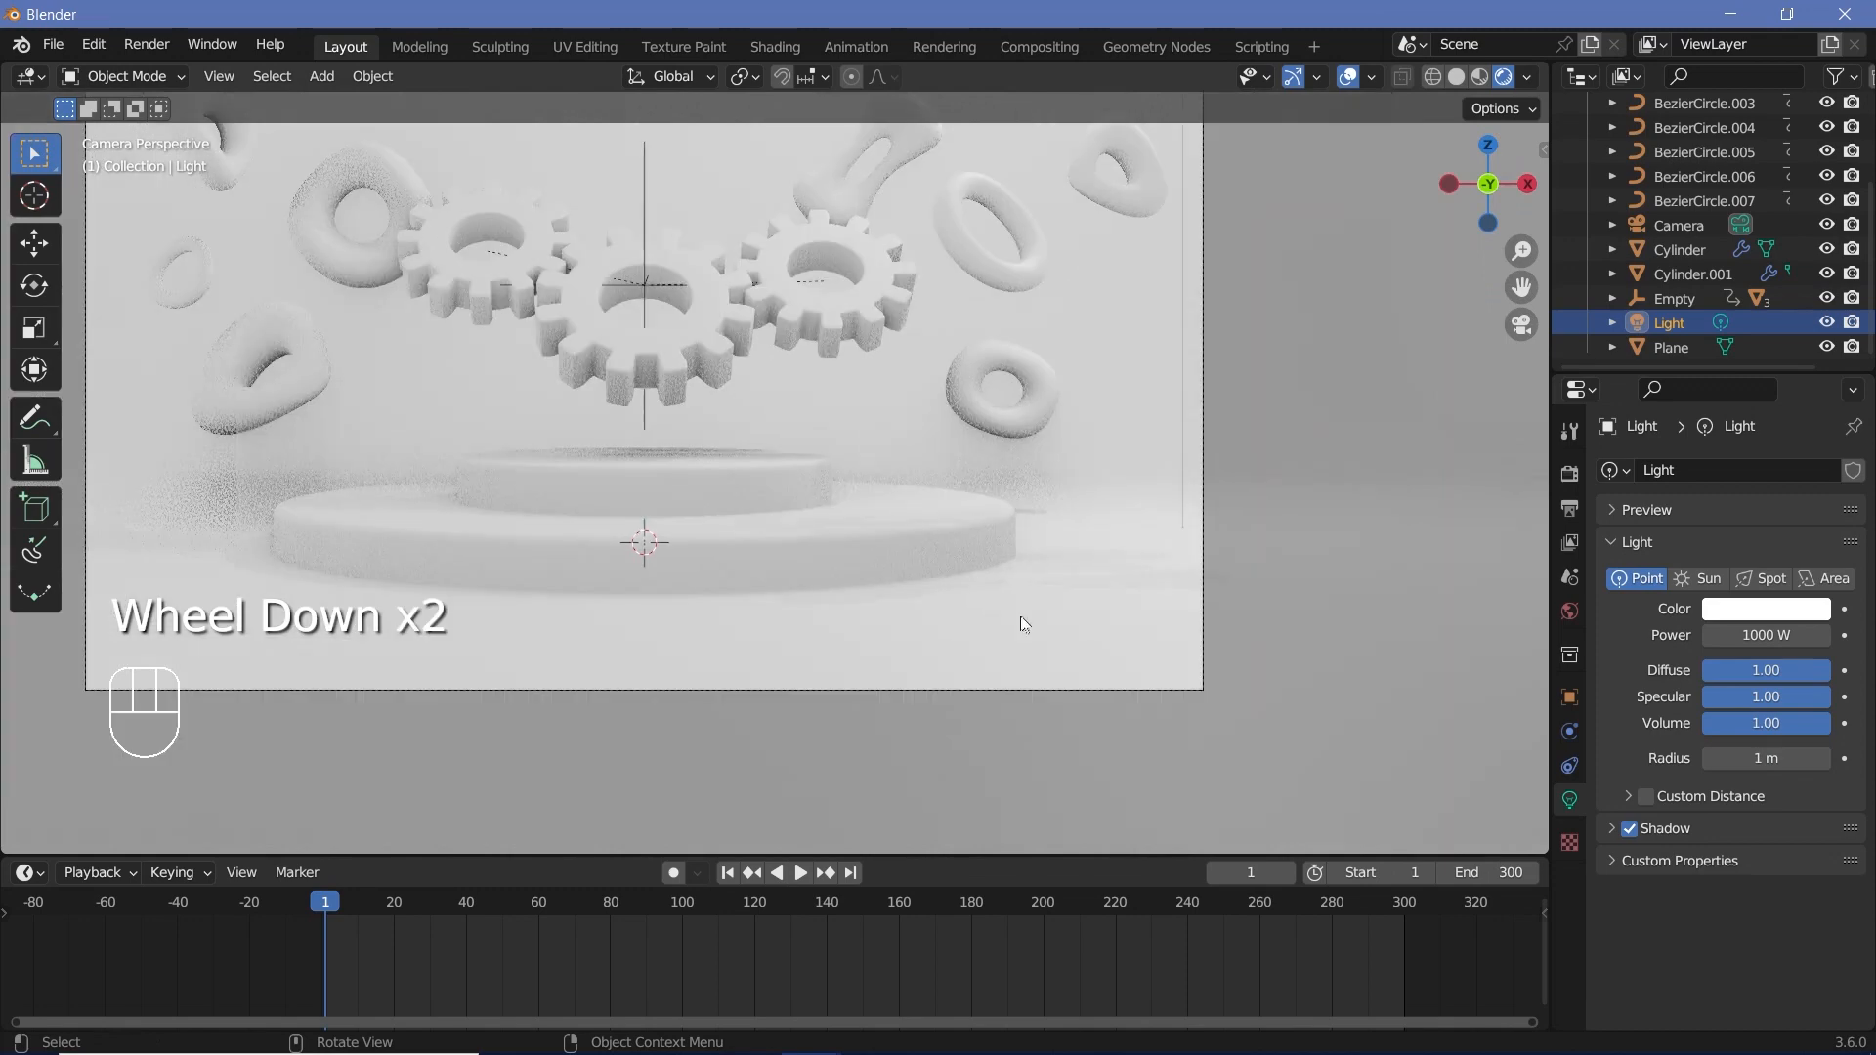
pyautogui.click(1741, 637)
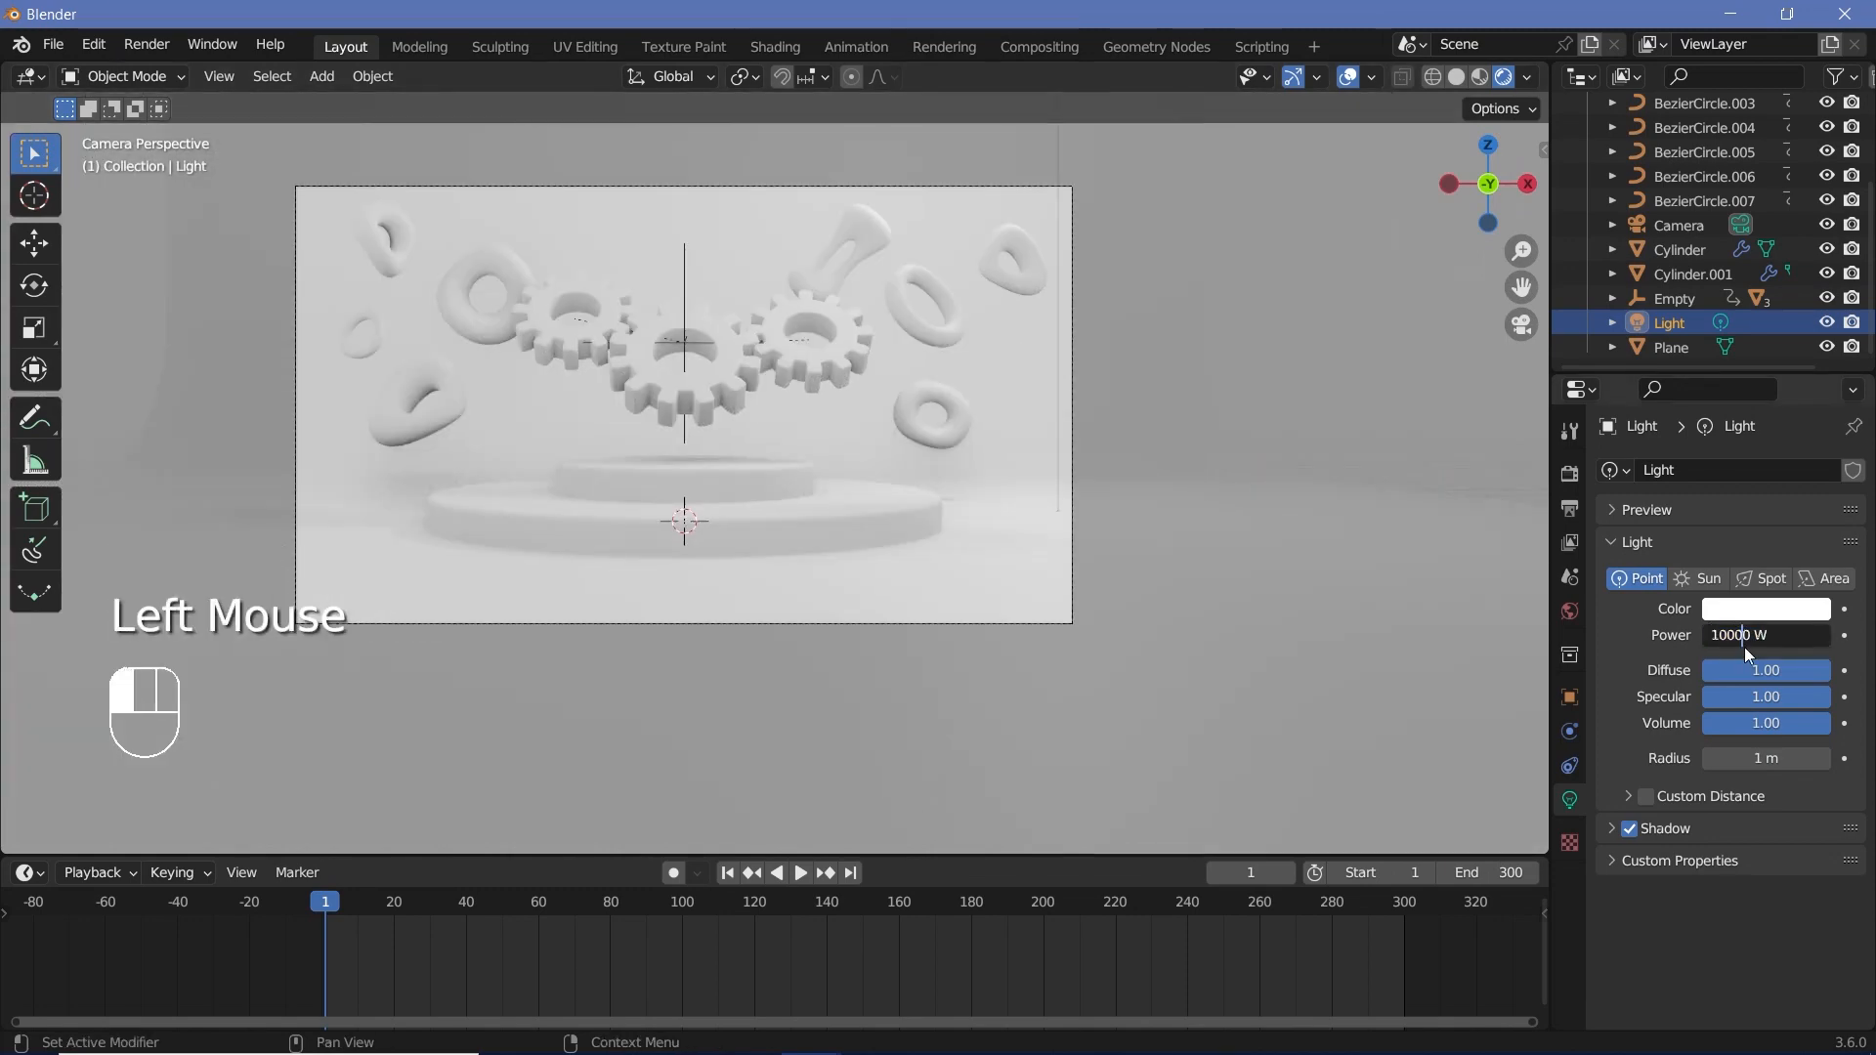
pyautogui.write('5000')
pyautogui.press('Return')
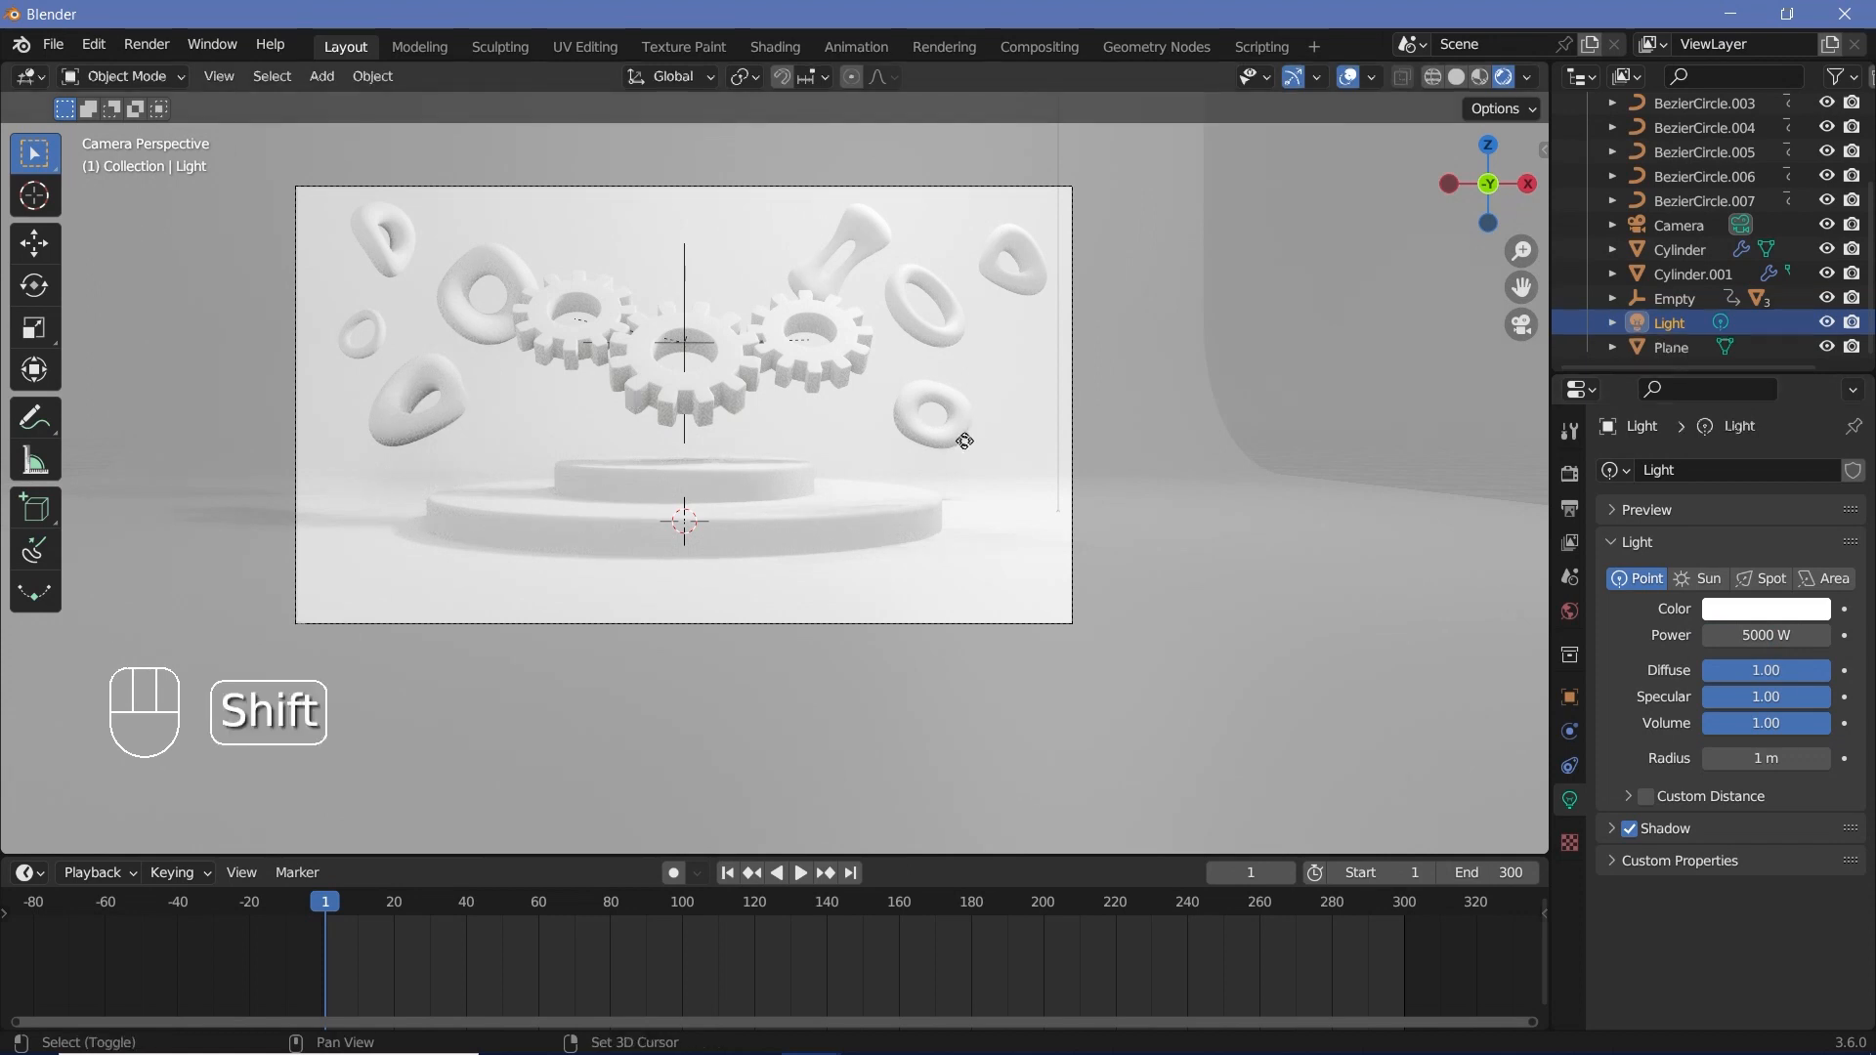
# - Duplicate the point light and place the copy on the opposite side of the scene, left of the camera frame
pyautogui.hotkey('shift', 'd')
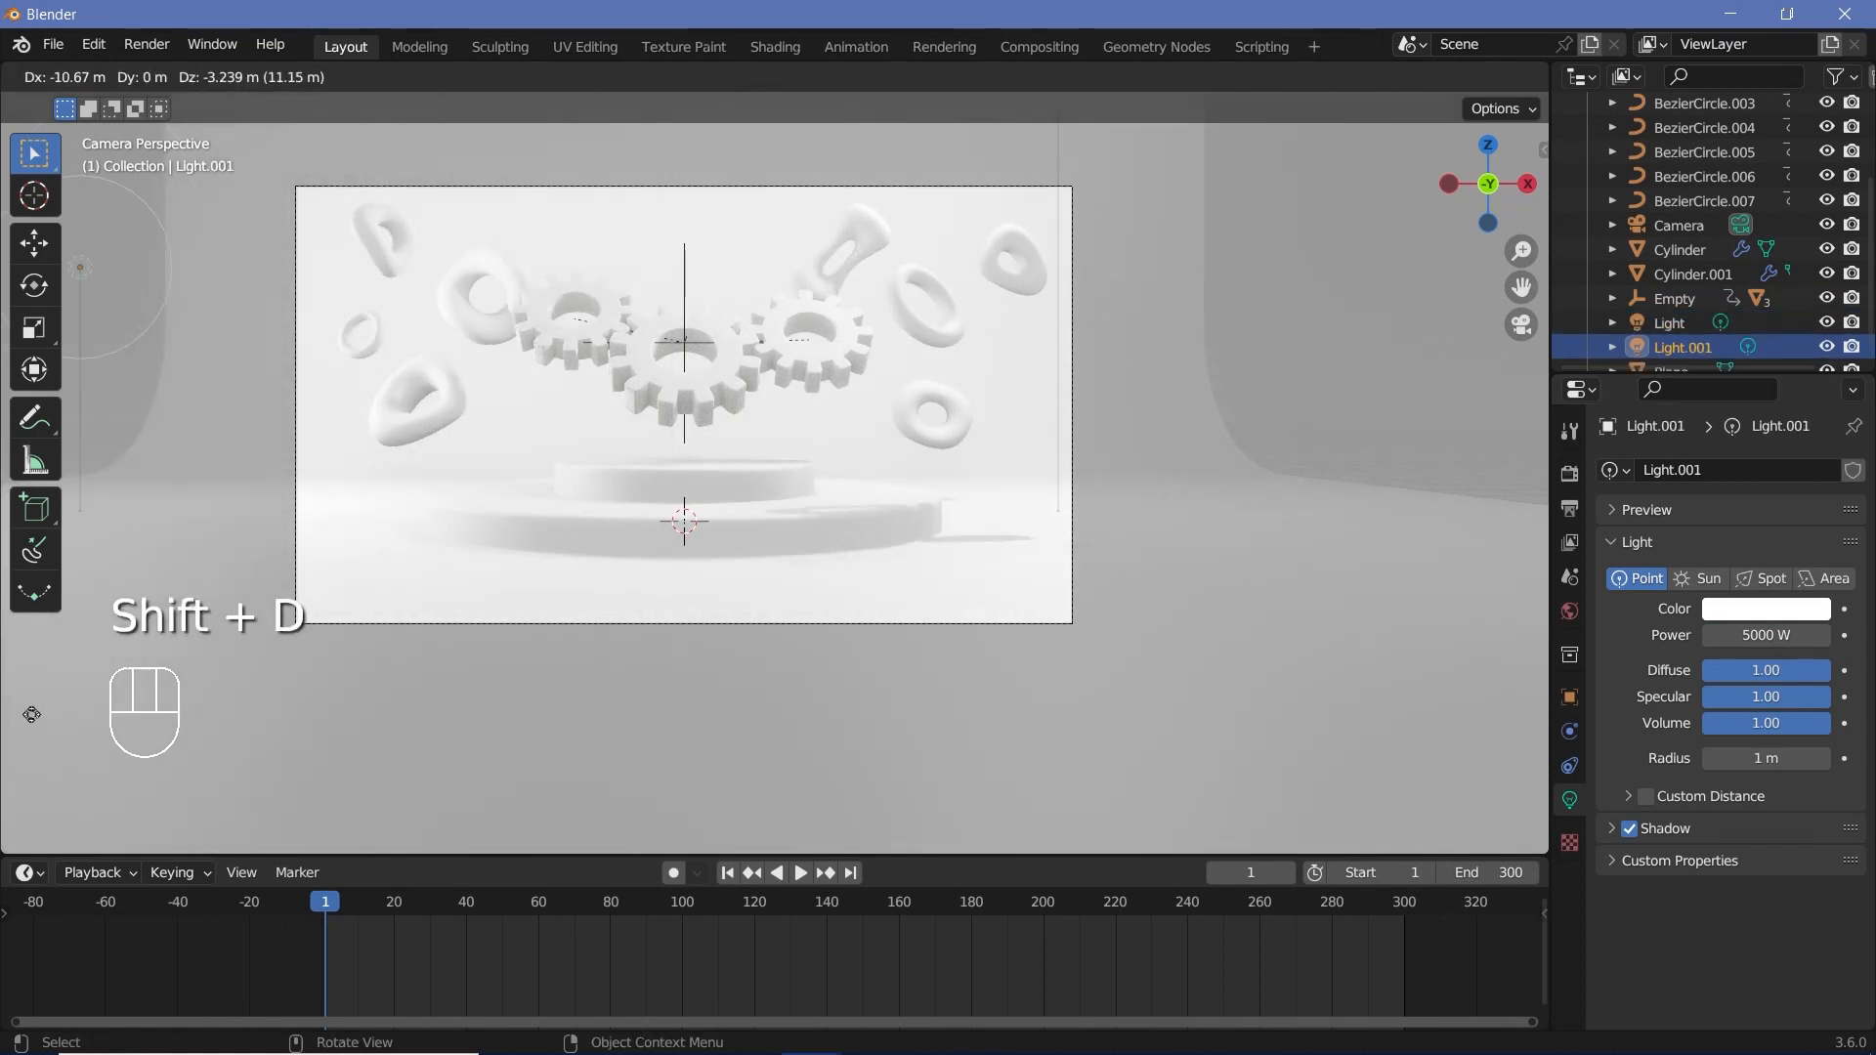
pyautogui.click(108, 536)
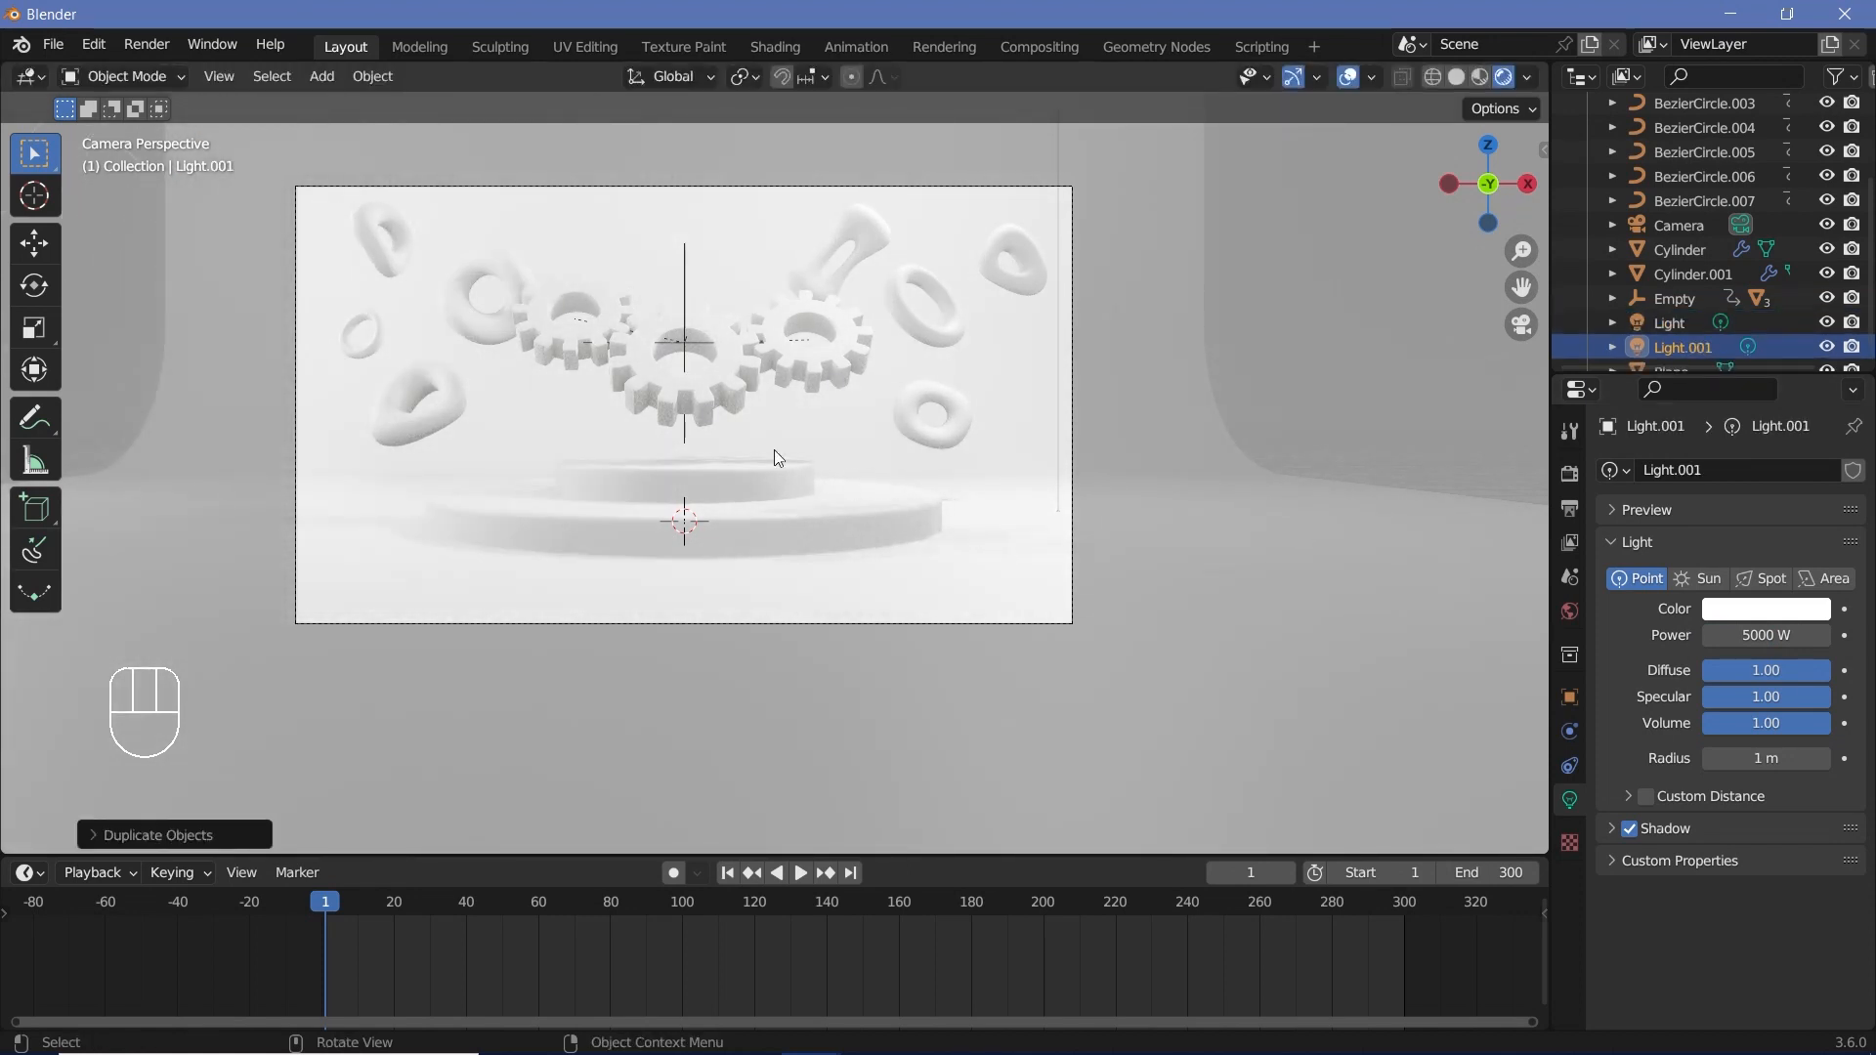
pyautogui.scroll(2, 779, 458)
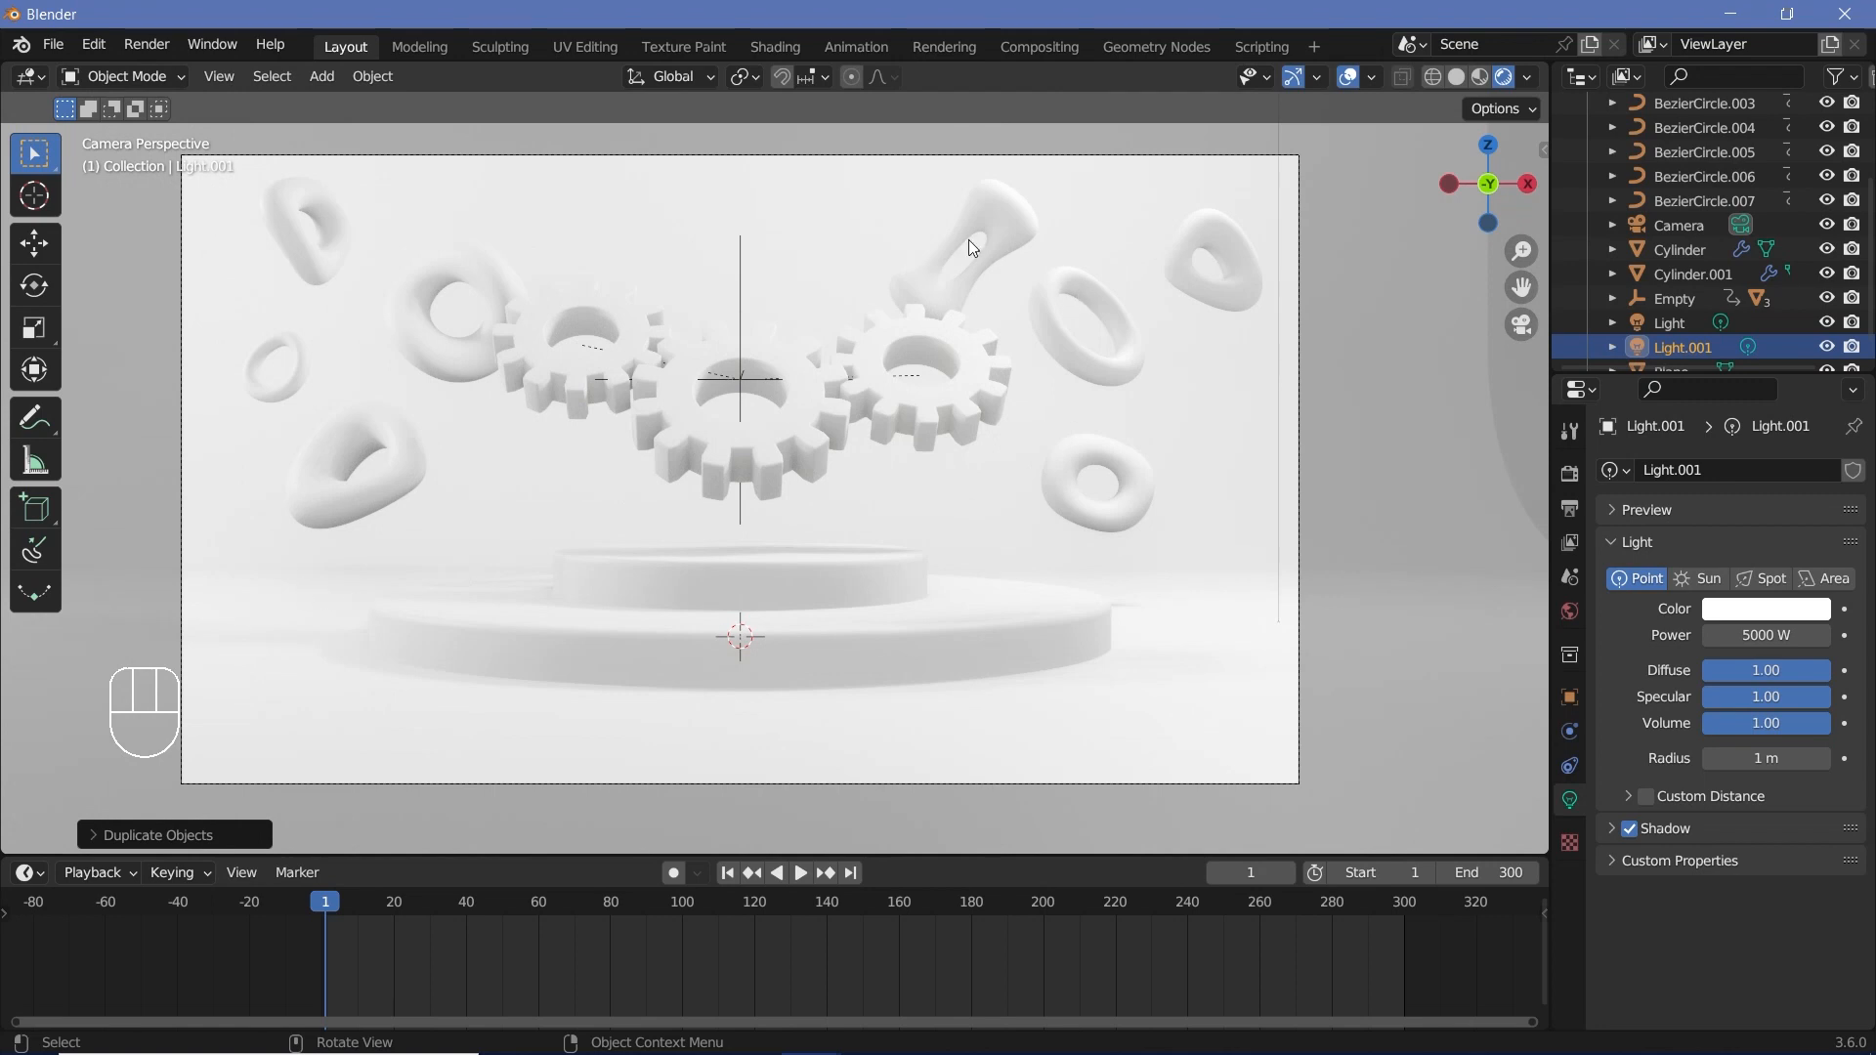
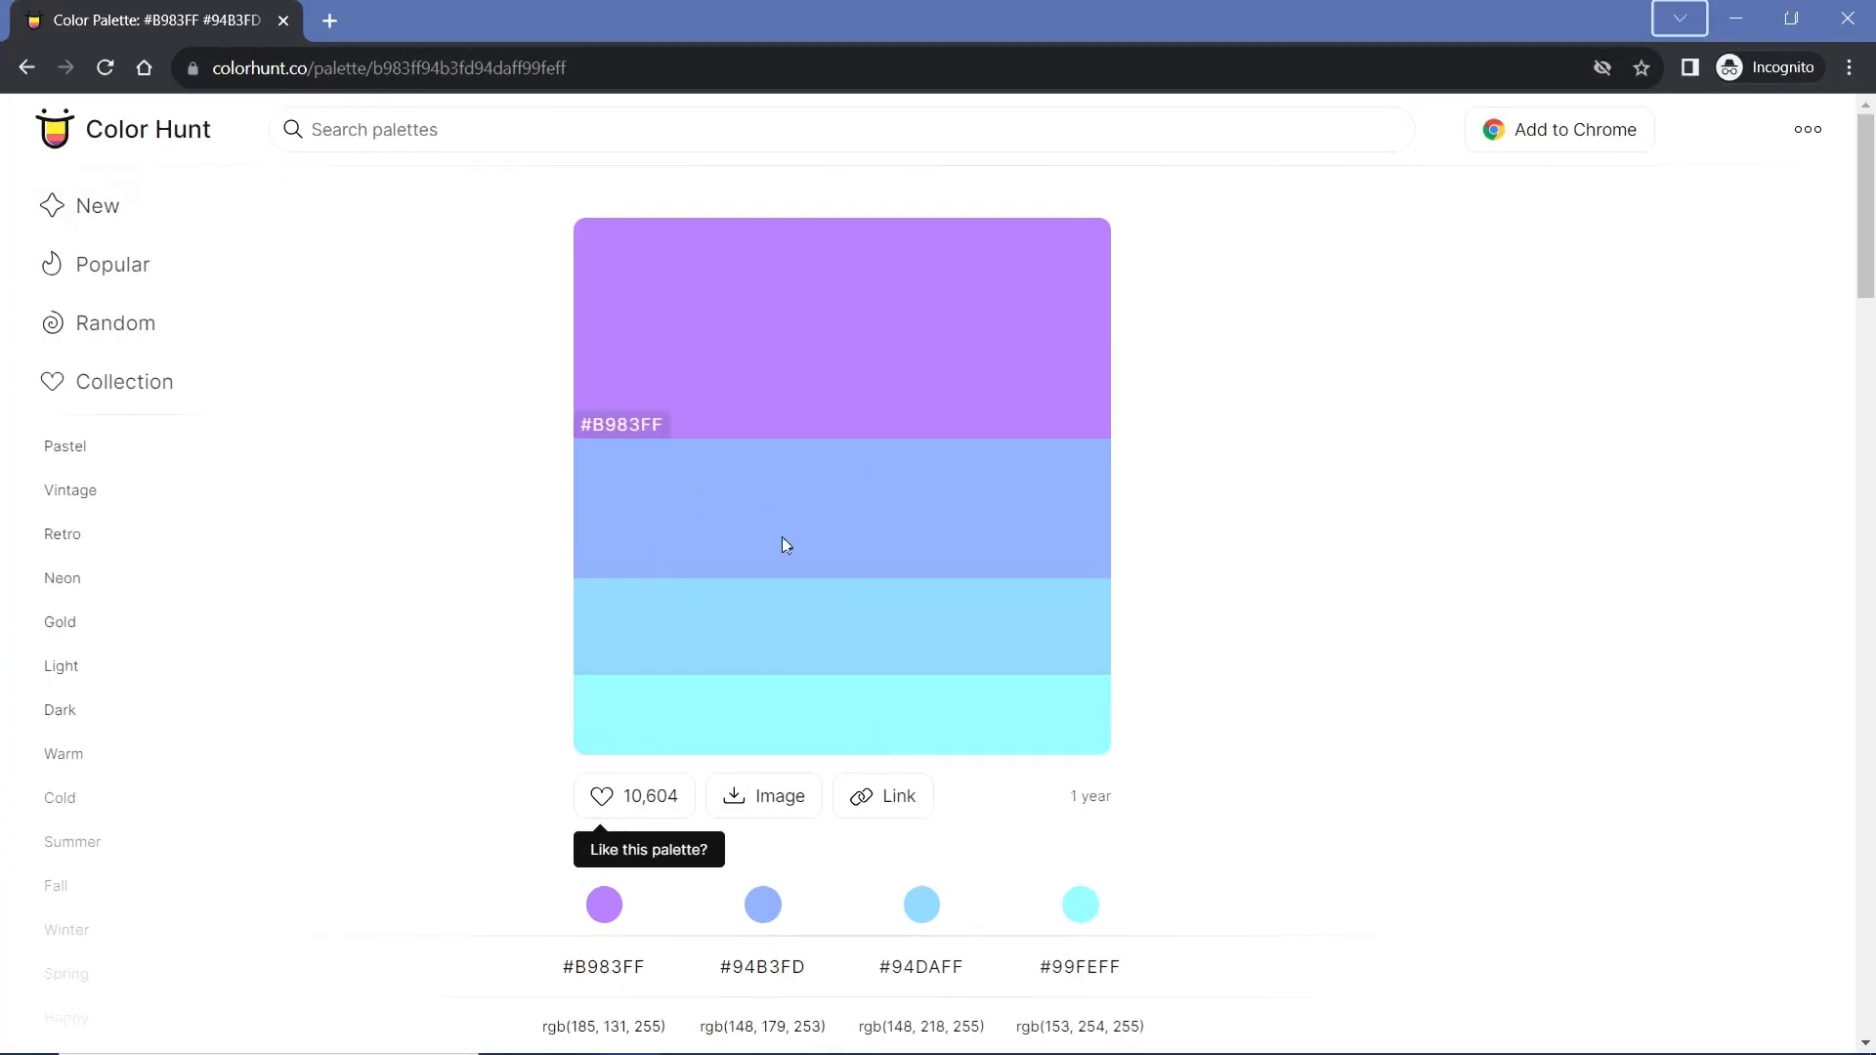
# - Copy #99FEFF from the Color Hunt palette in the browser, and give the upper-left ring in Blender a new Diffuse BSDF material
pyautogui.click(1093, 968)
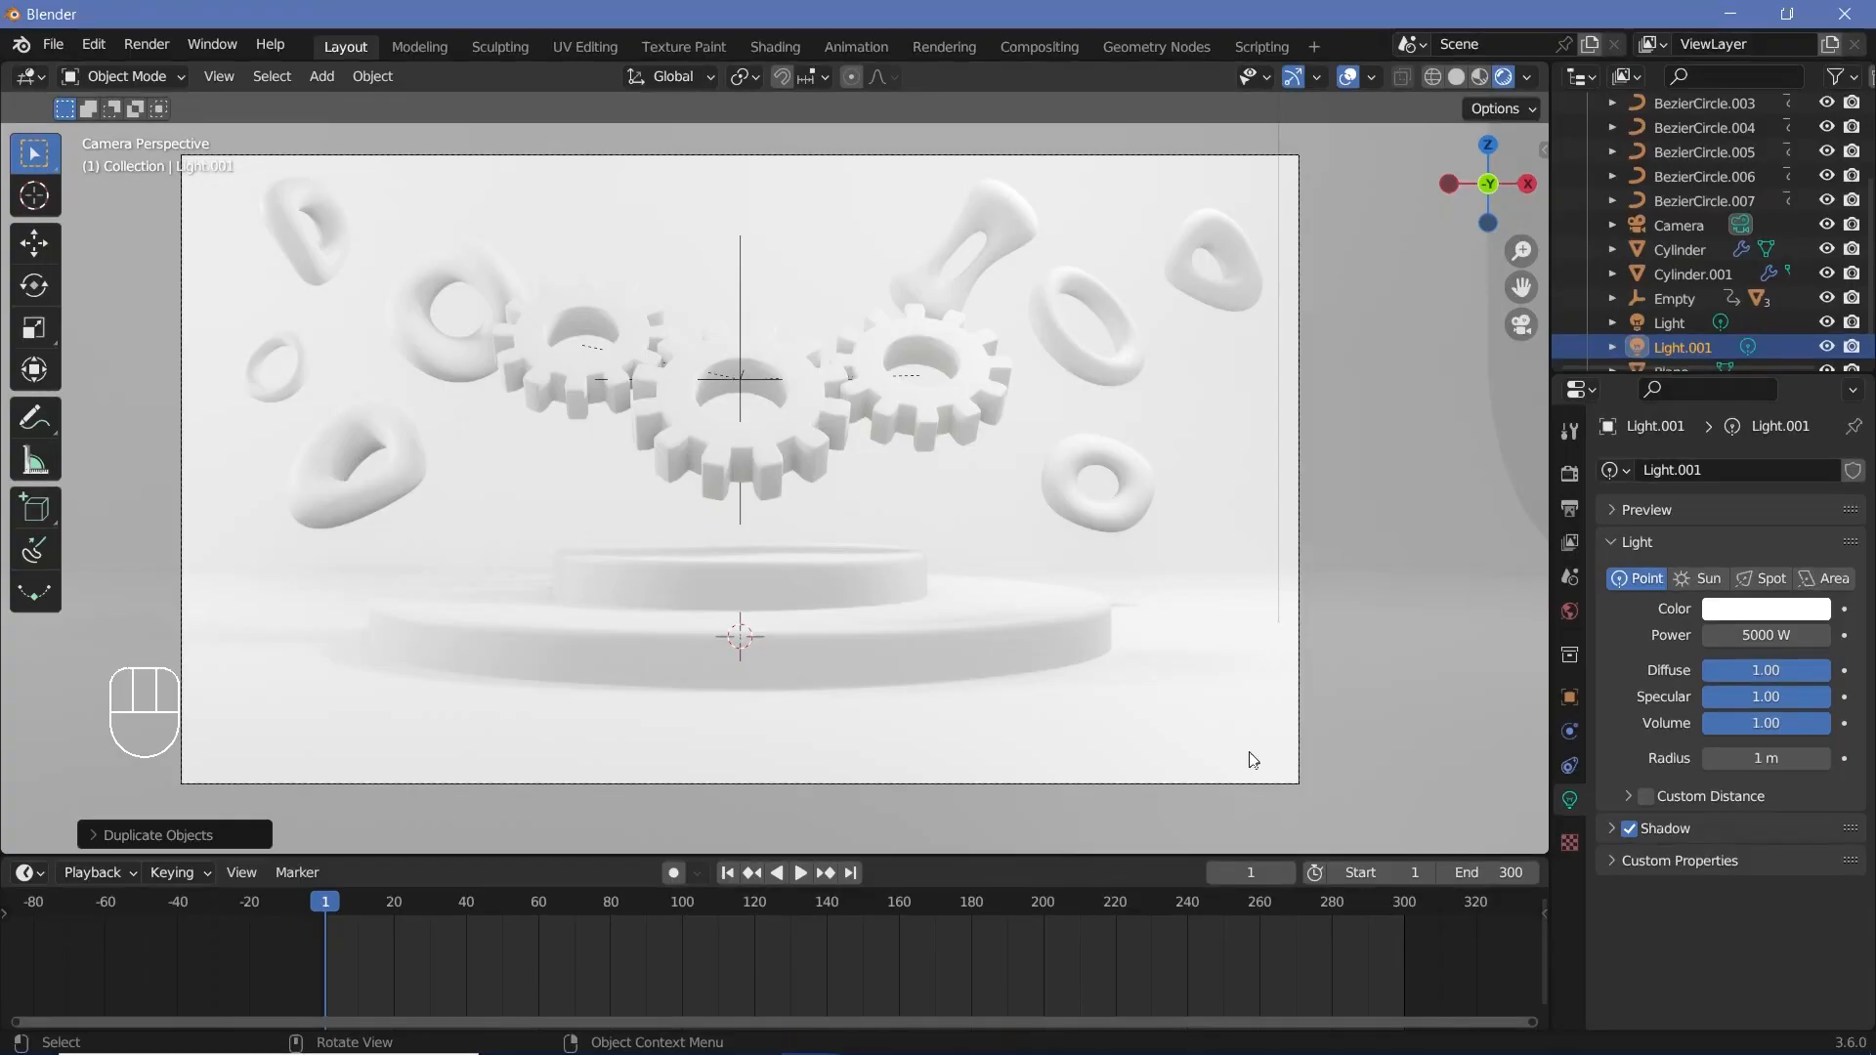
pyautogui.click(293, 246)
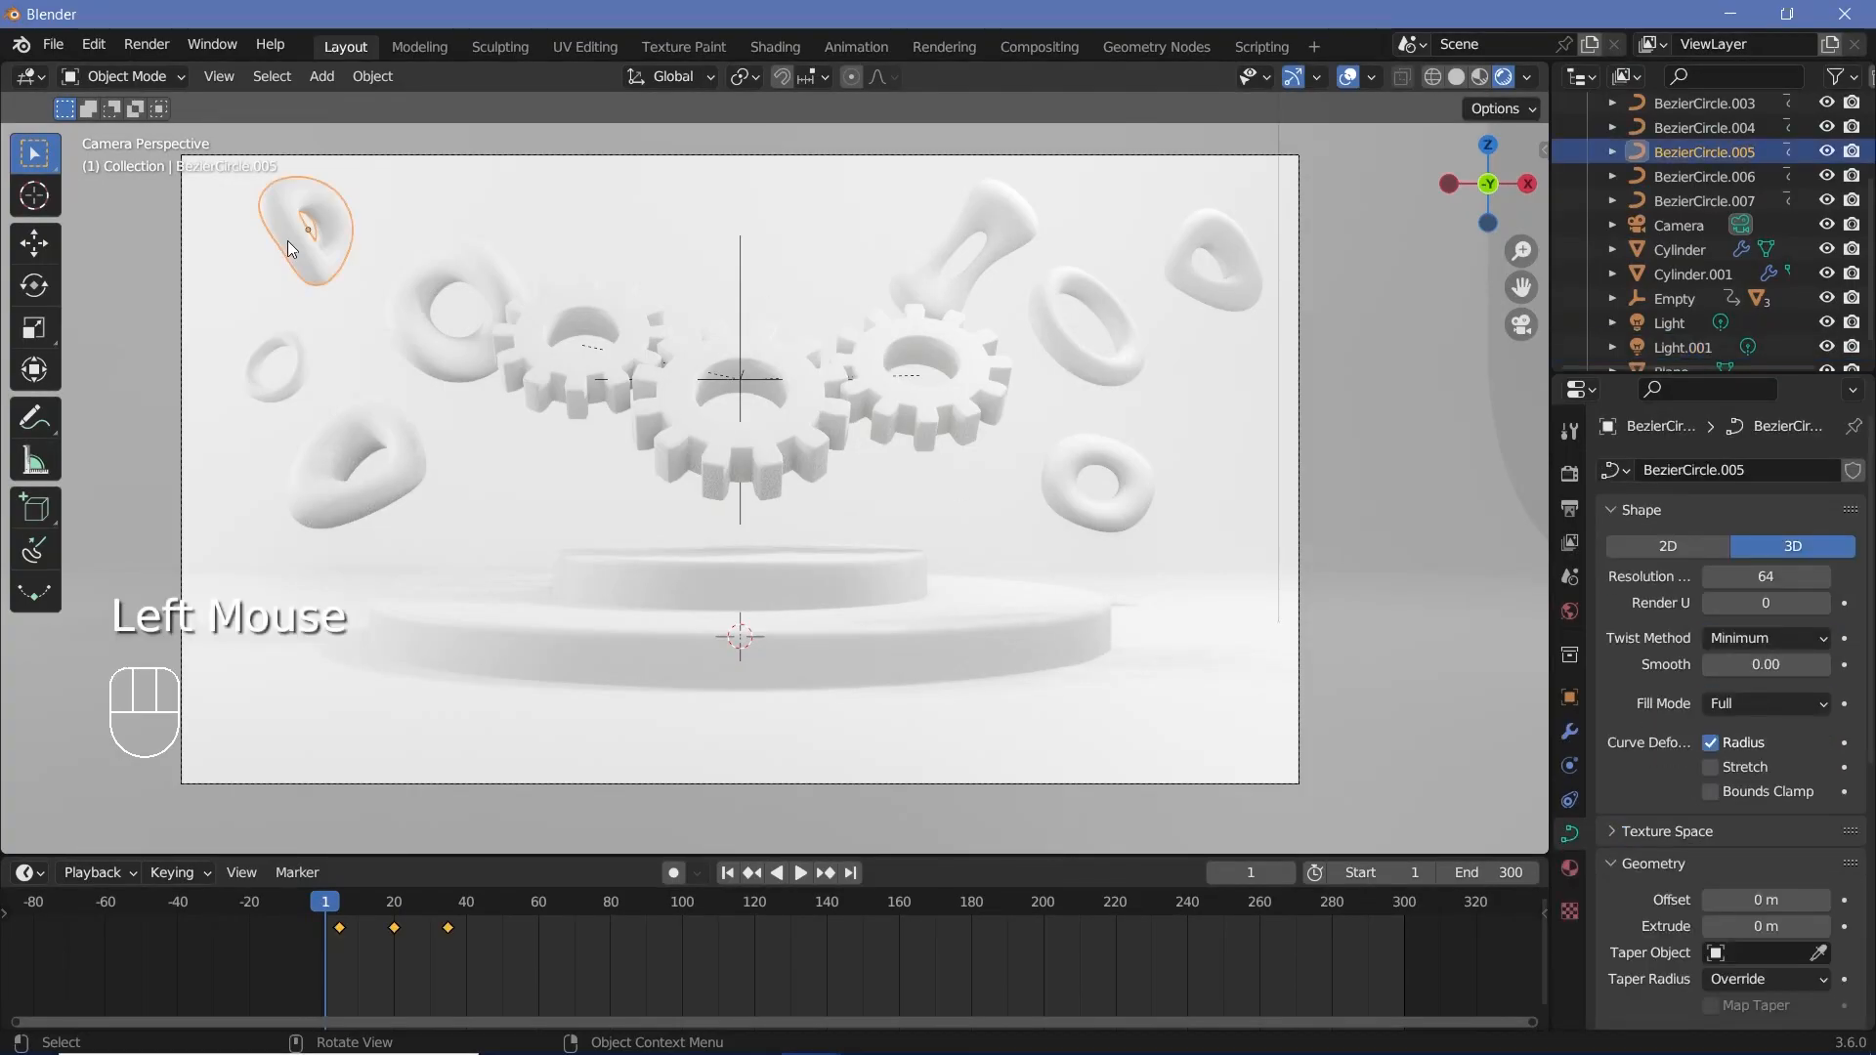
pyautogui.click(1567, 871)
pyautogui.click(1696, 569)
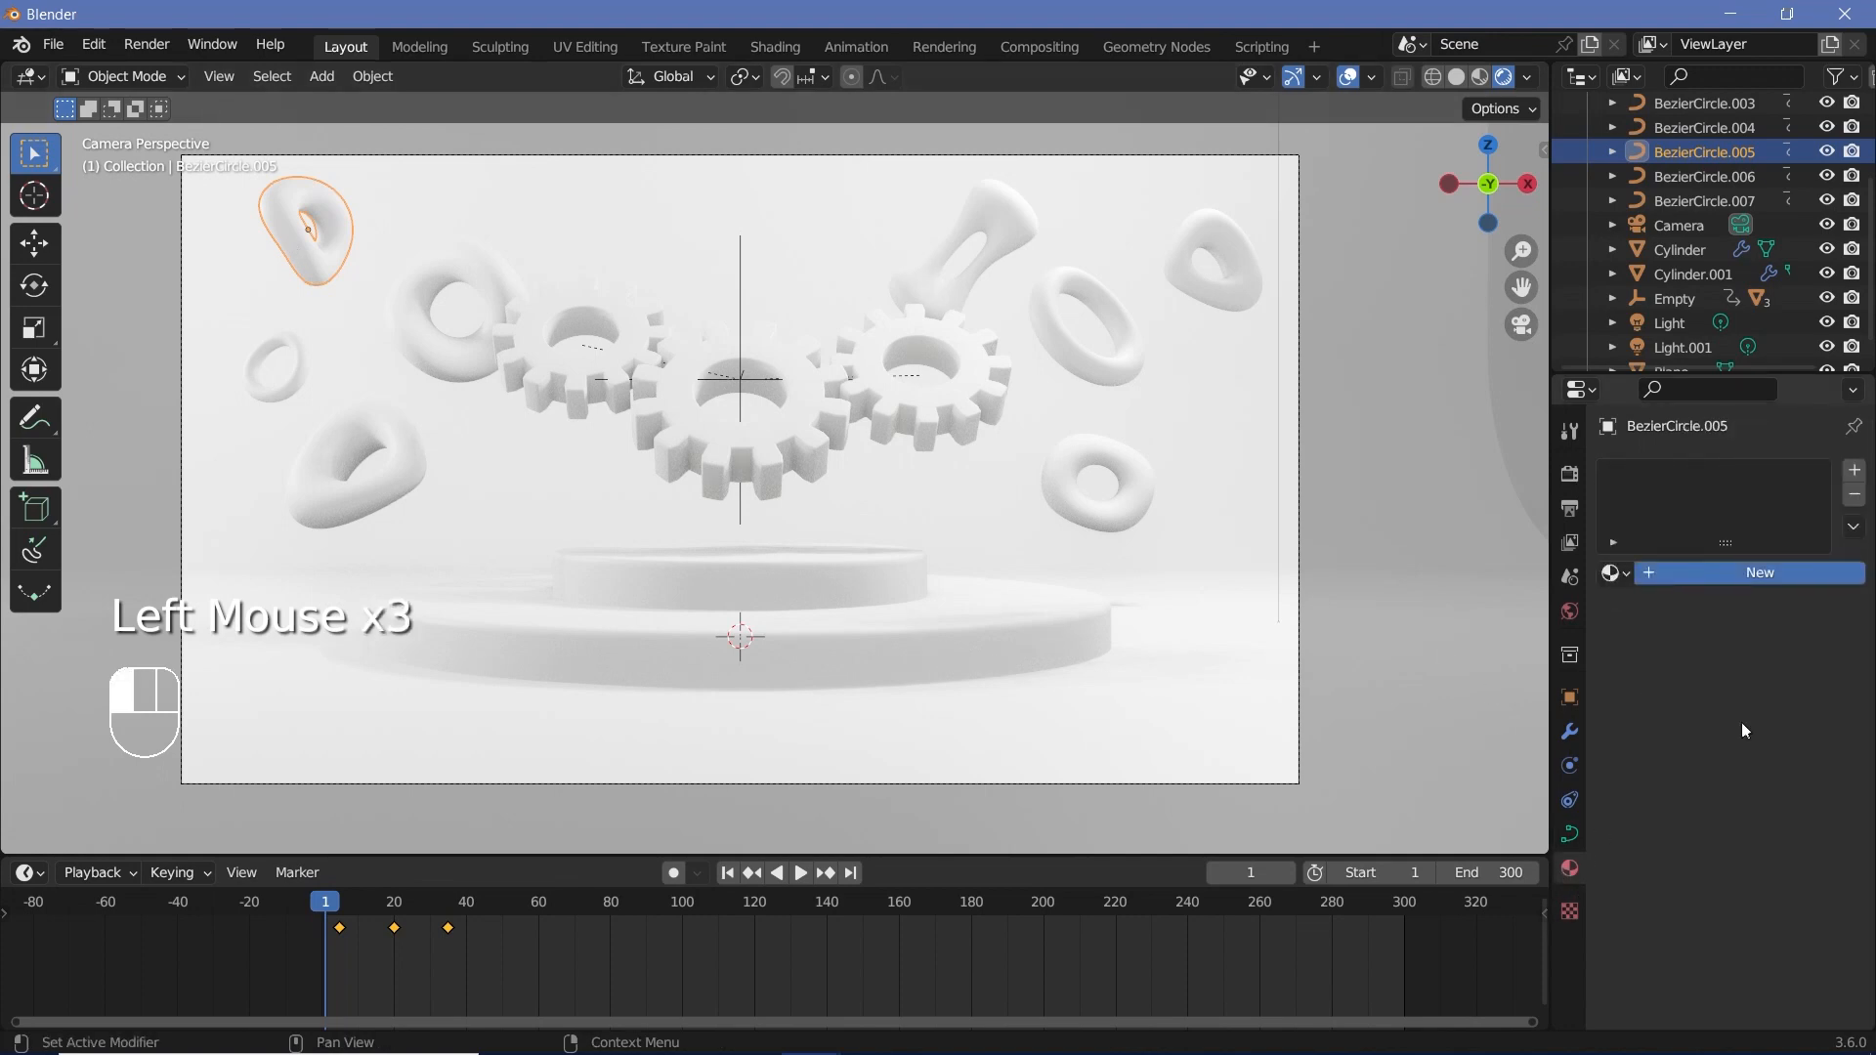
pyautogui.click(1720, 726)
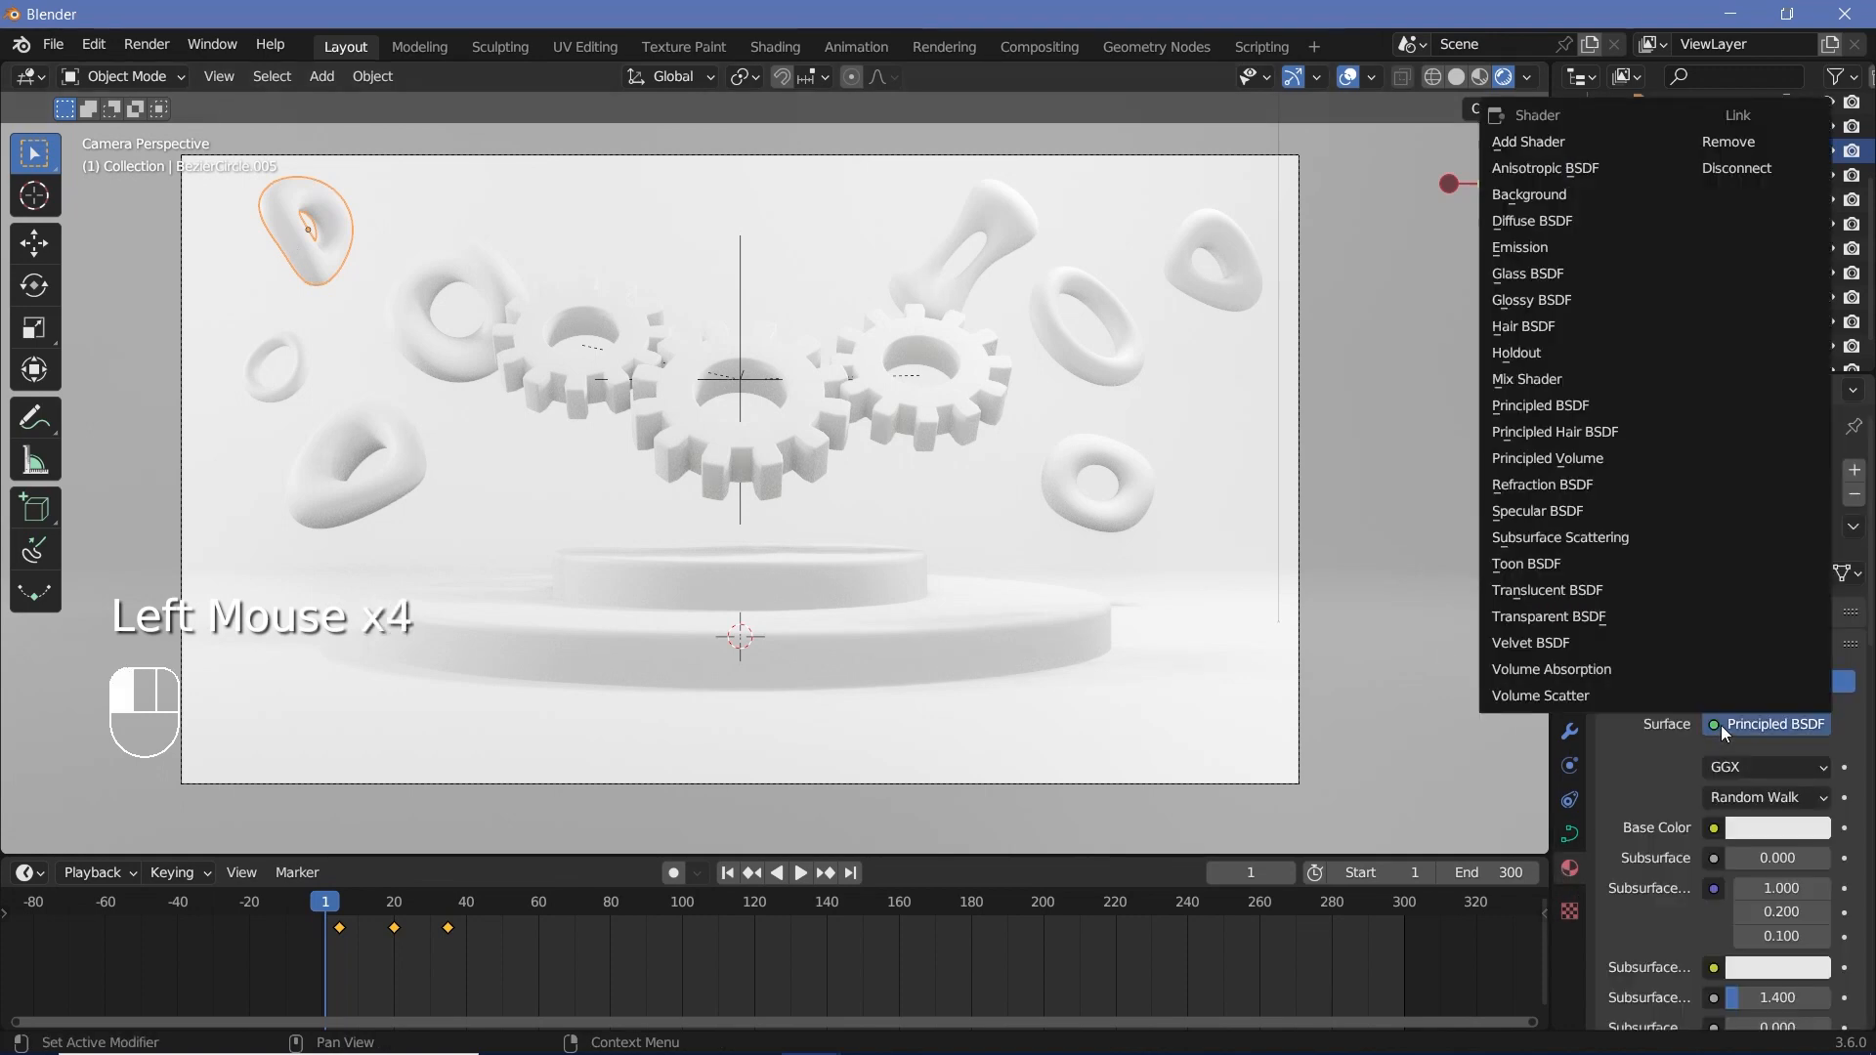
pyautogui.click(1551, 221)
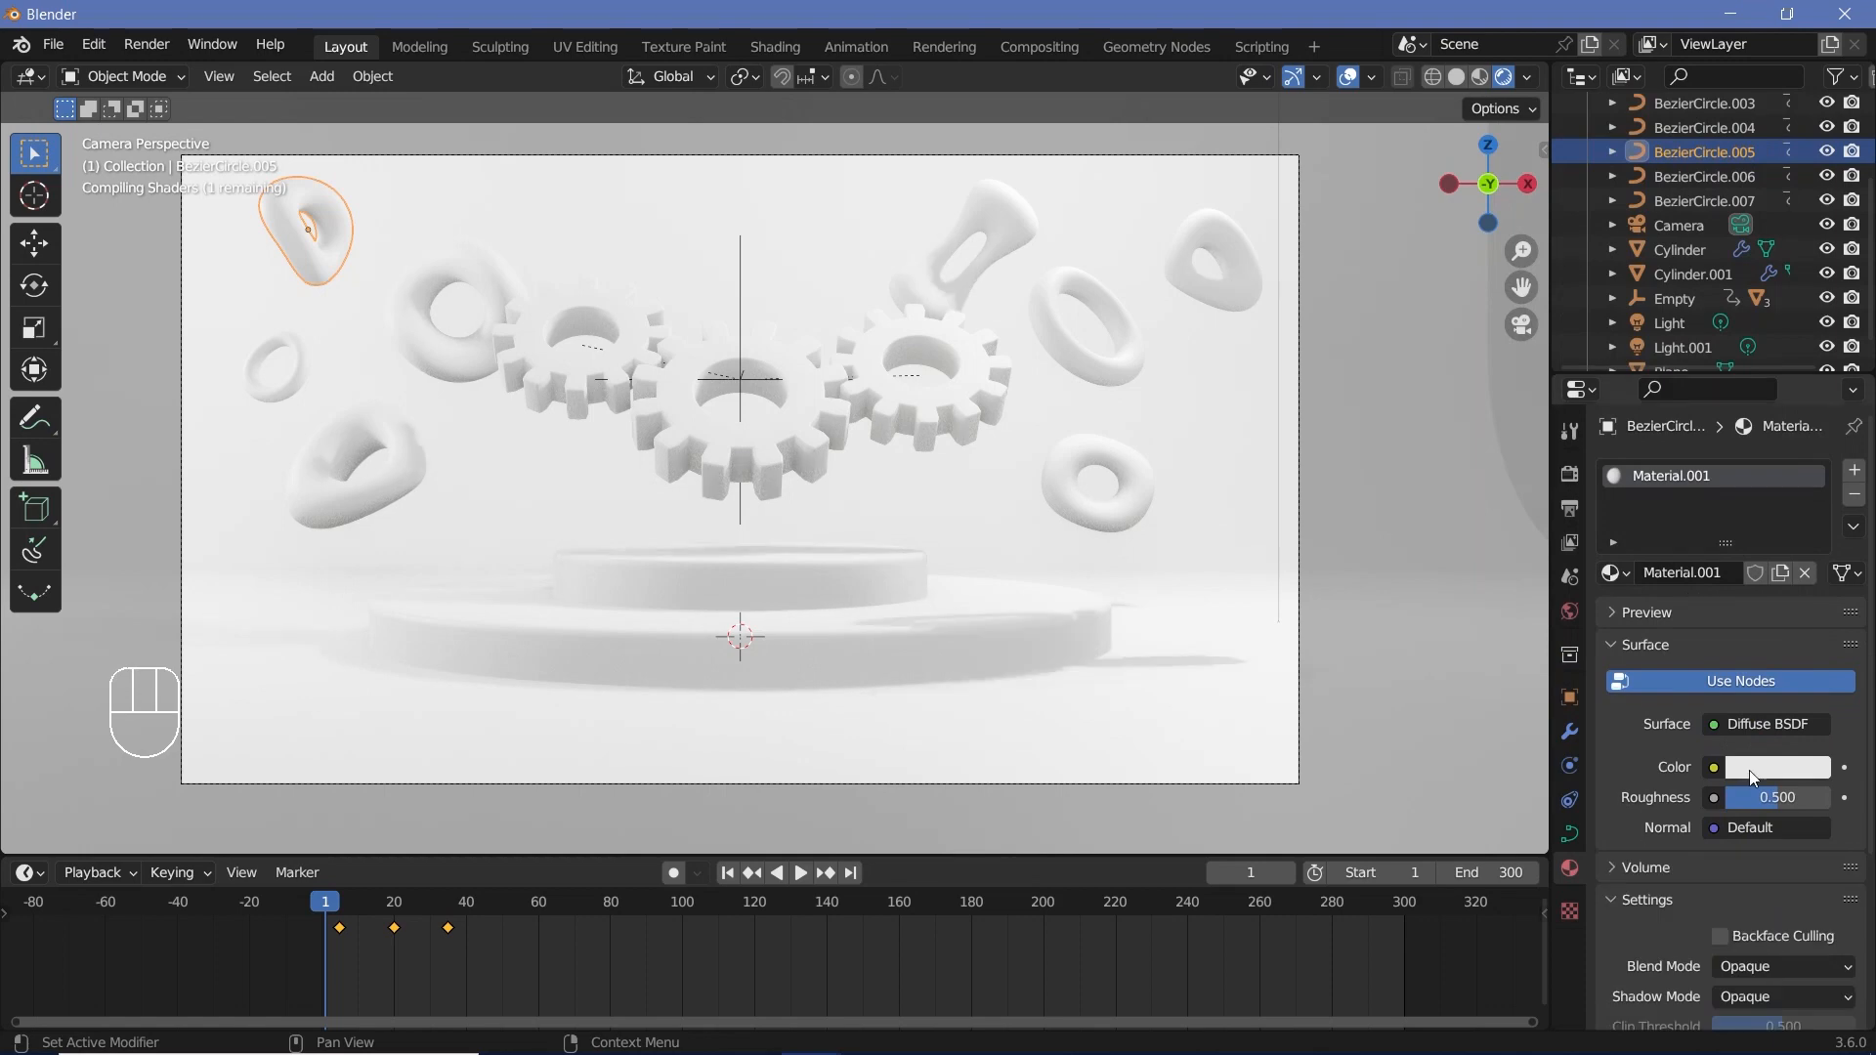
# - Set the ring material's color to hex 99FEFF and its roughness to 1.000
pyautogui.click(1749, 770)
pyautogui.click(1786, 626)
pyautogui.click(1735, 657)
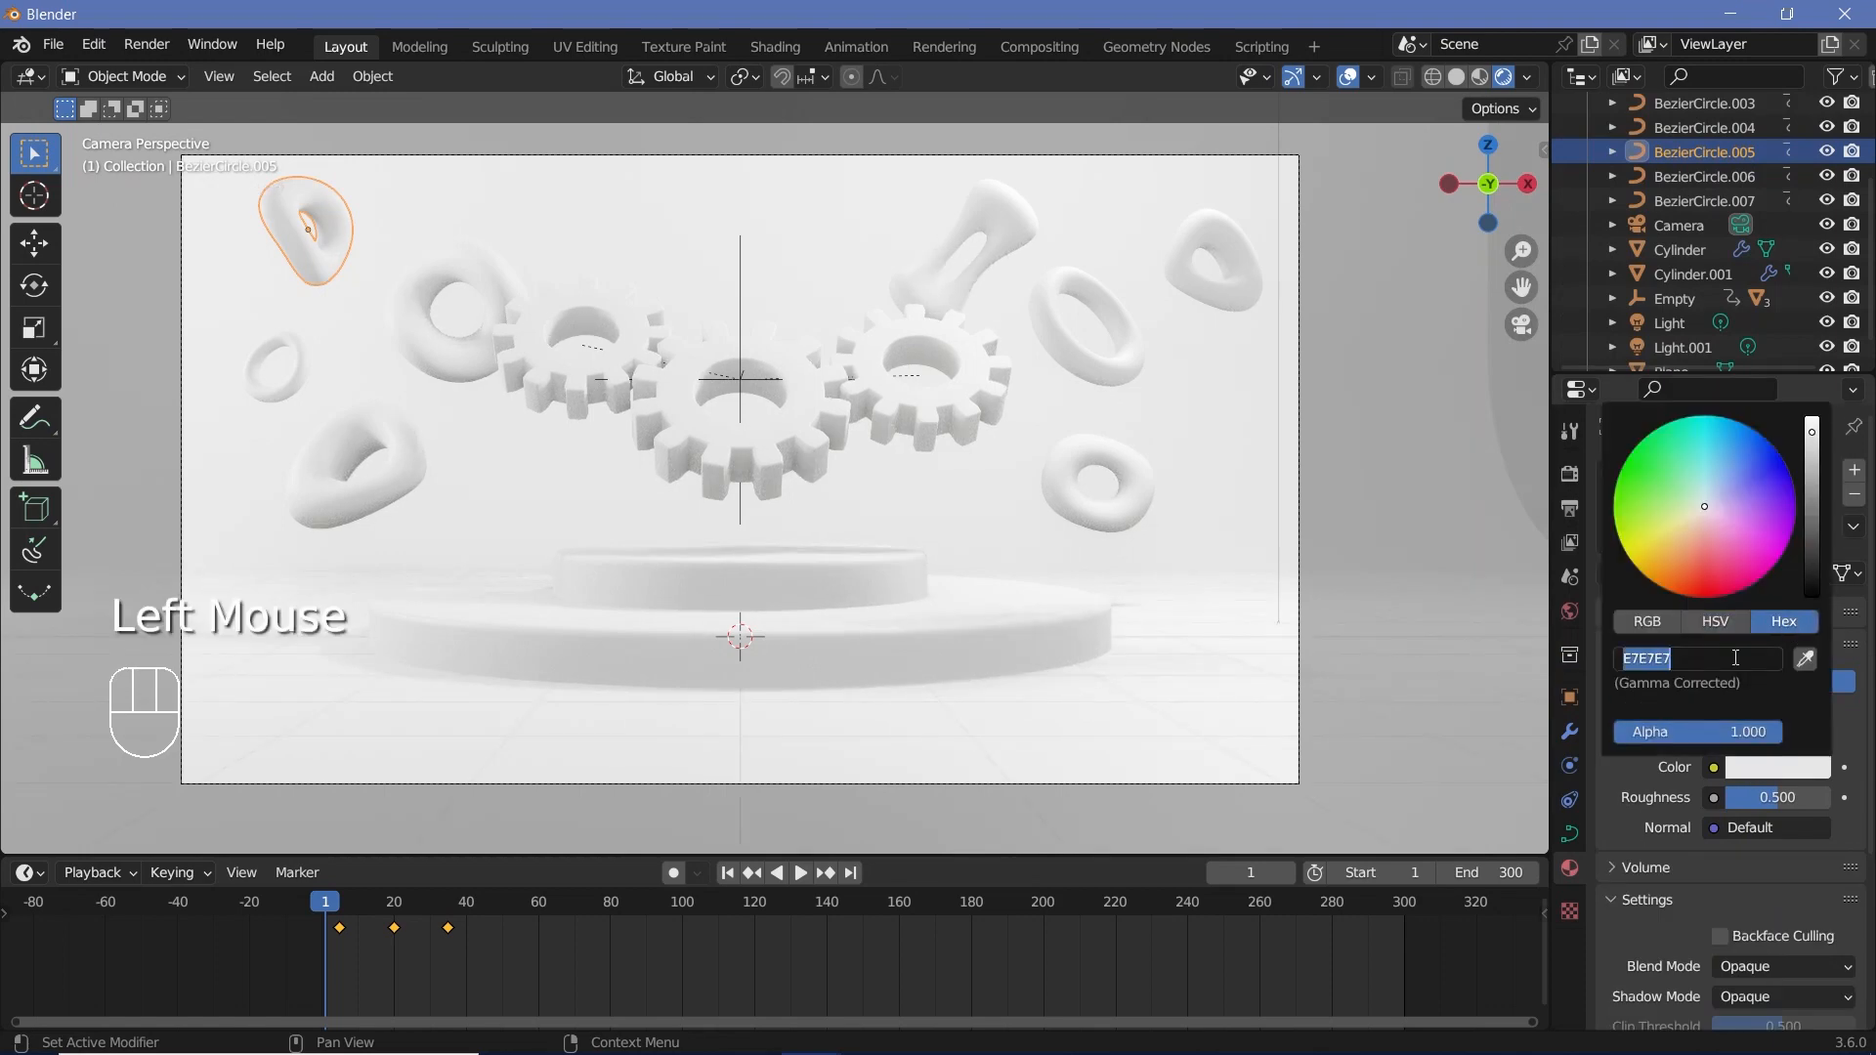
pyautogui.write('9EF5F5')
pyautogui.press('Return')
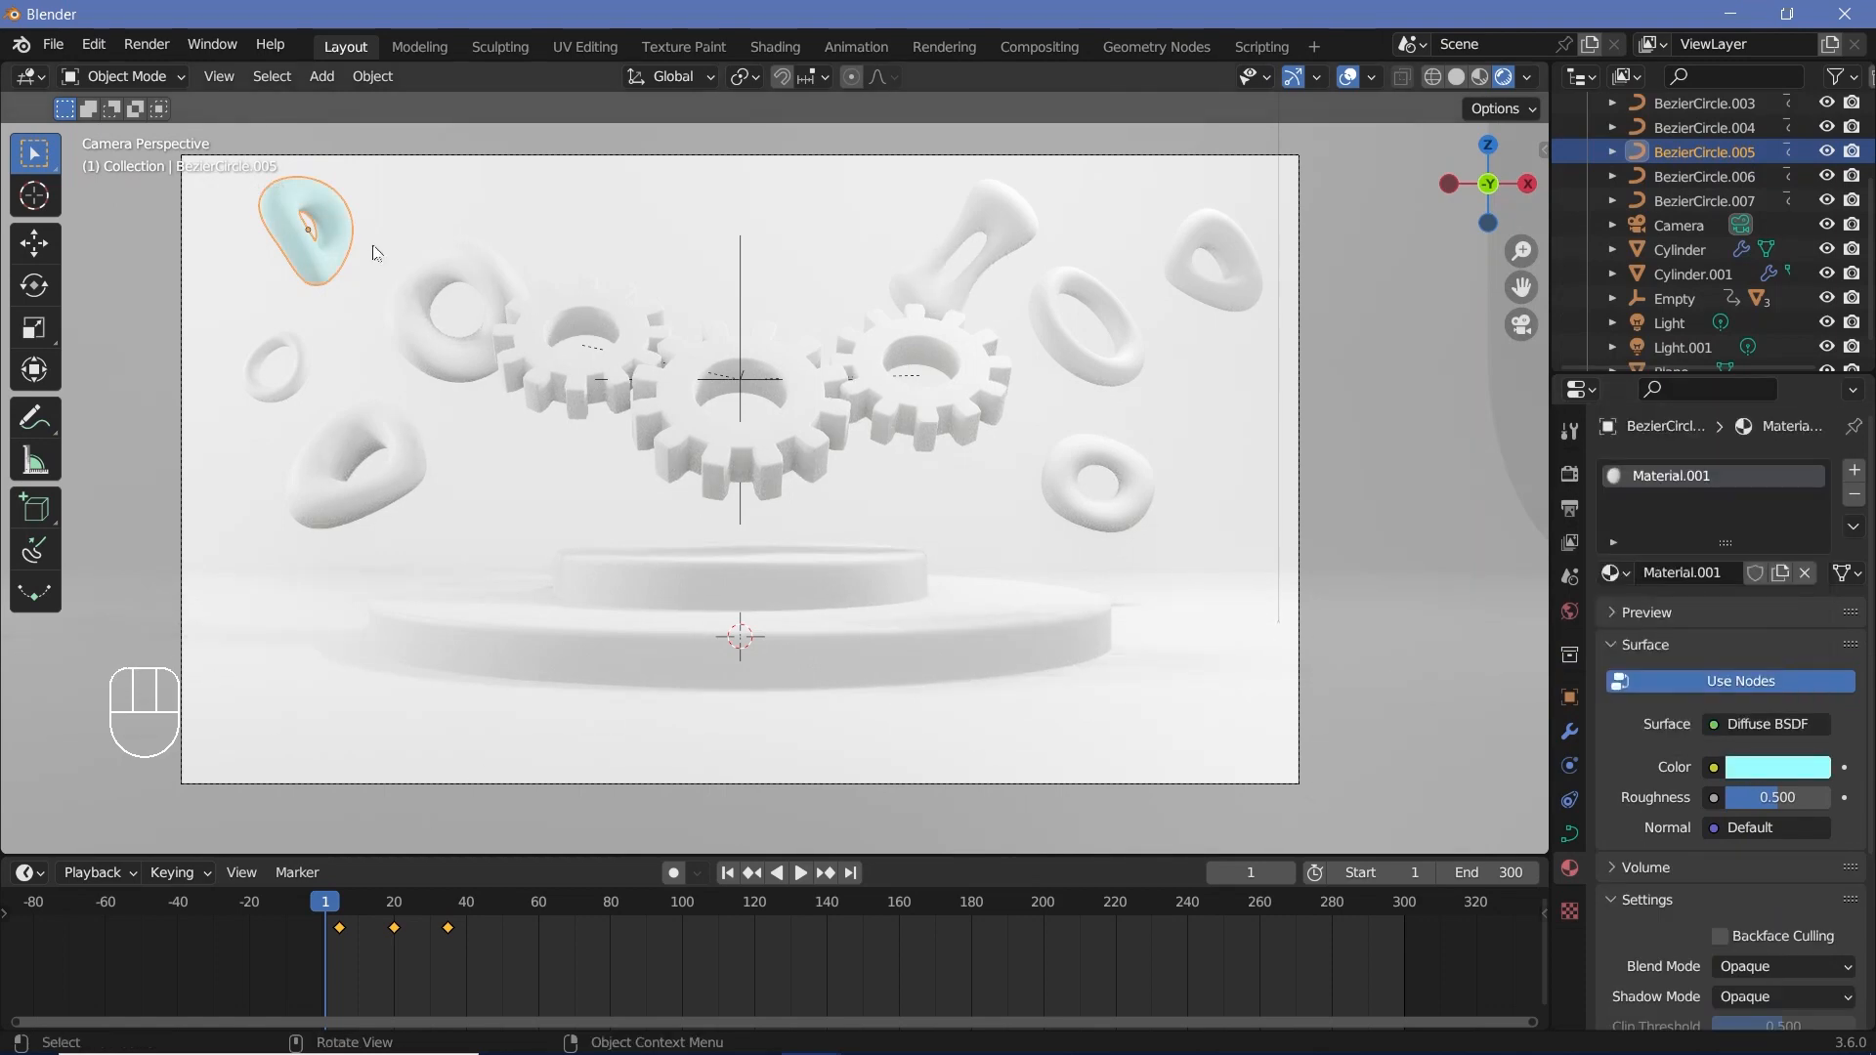
pyautogui.moveTo(1774, 794); pyautogui.dragTo(1827, 794)
# - Try the Standard view transform in the scene's color management, and switch back to Filmic
pyautogui.click(1570, 474)
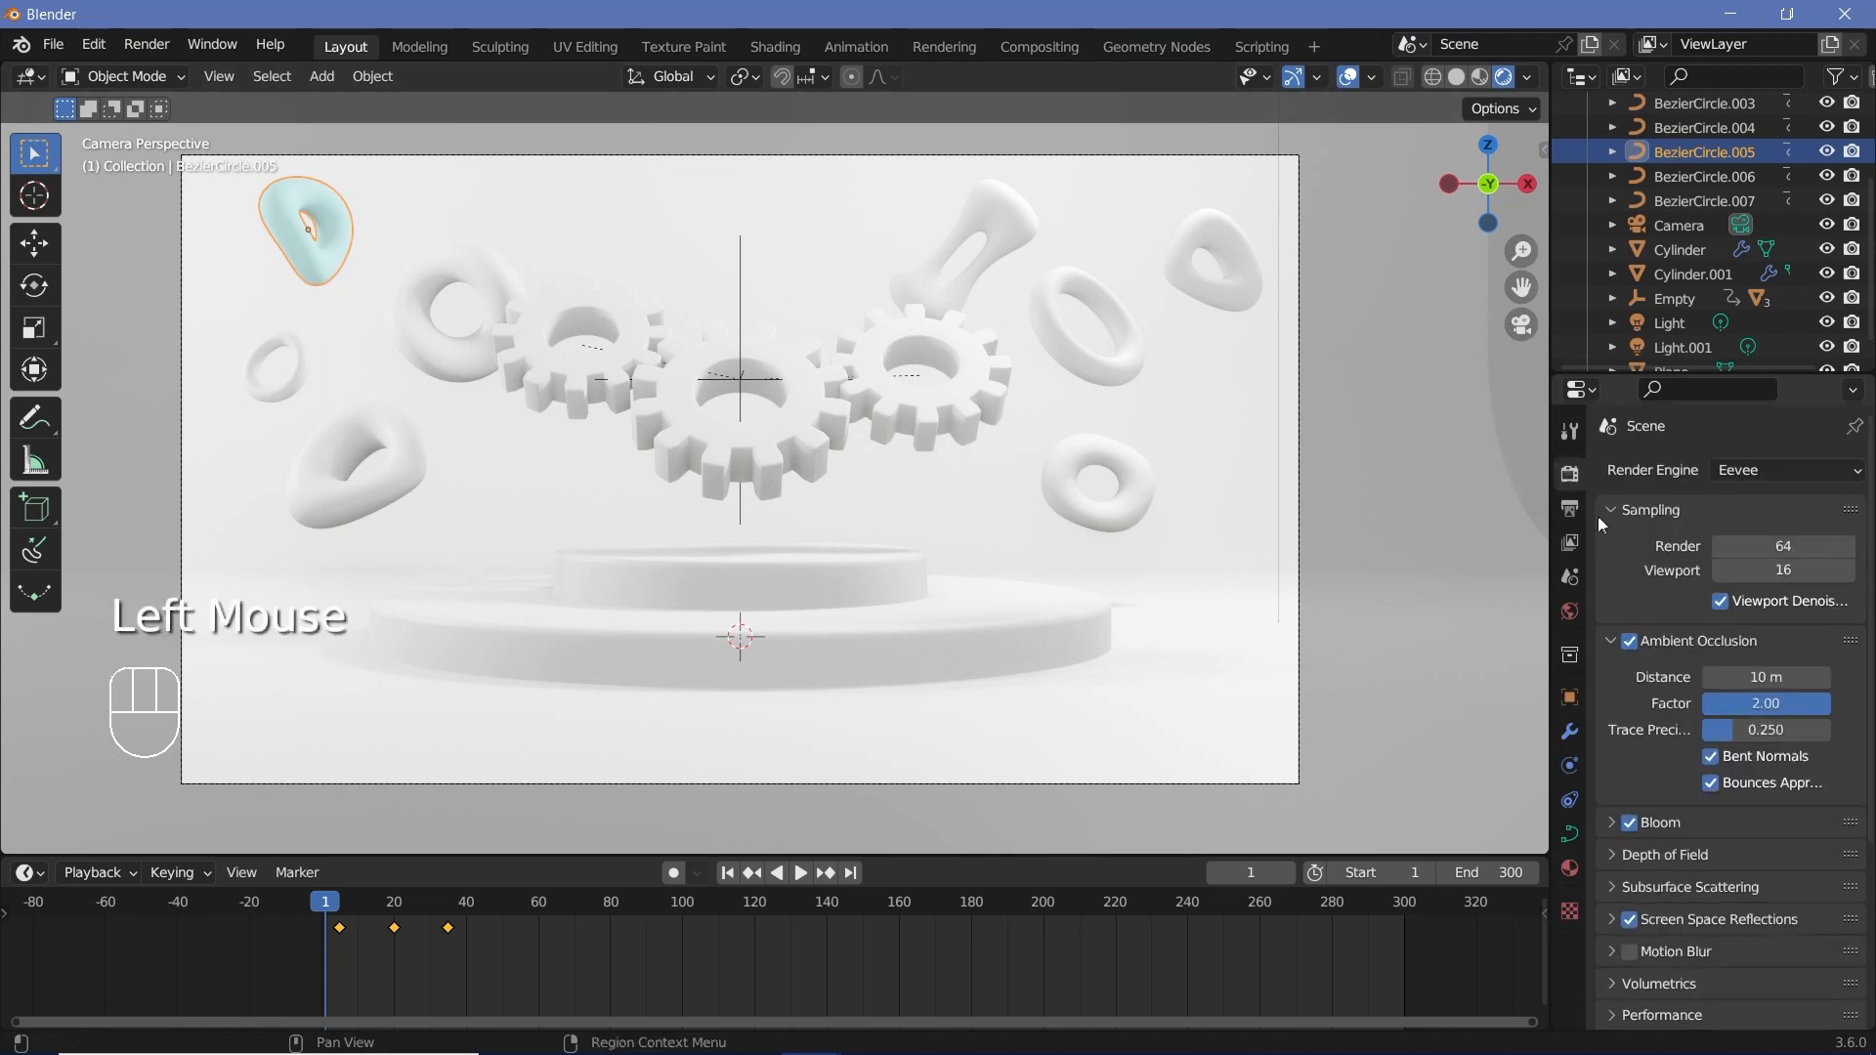
pyautogui.scroll(-3, 1673, 878)
pyautogui.click(1651, 1016)
pyautogui.scroll(-3, 1673, 894)
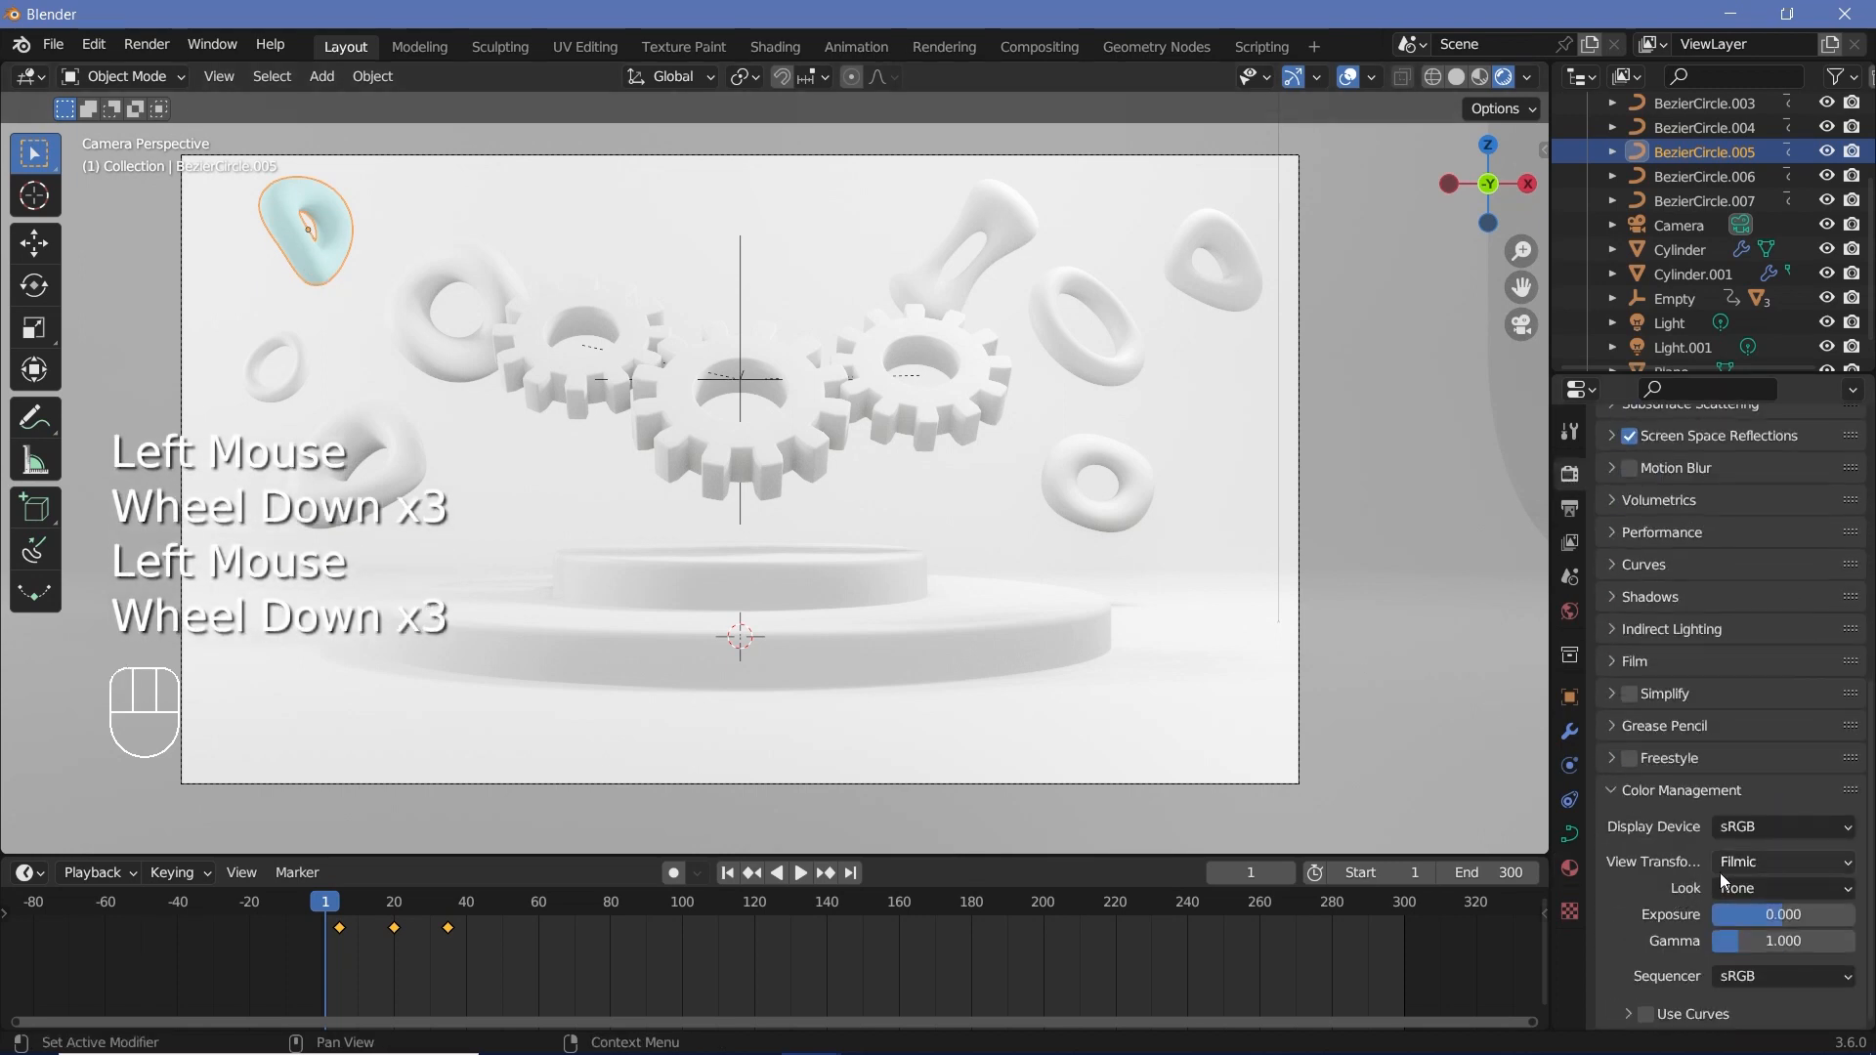
pyautogui.click(1758, 861)
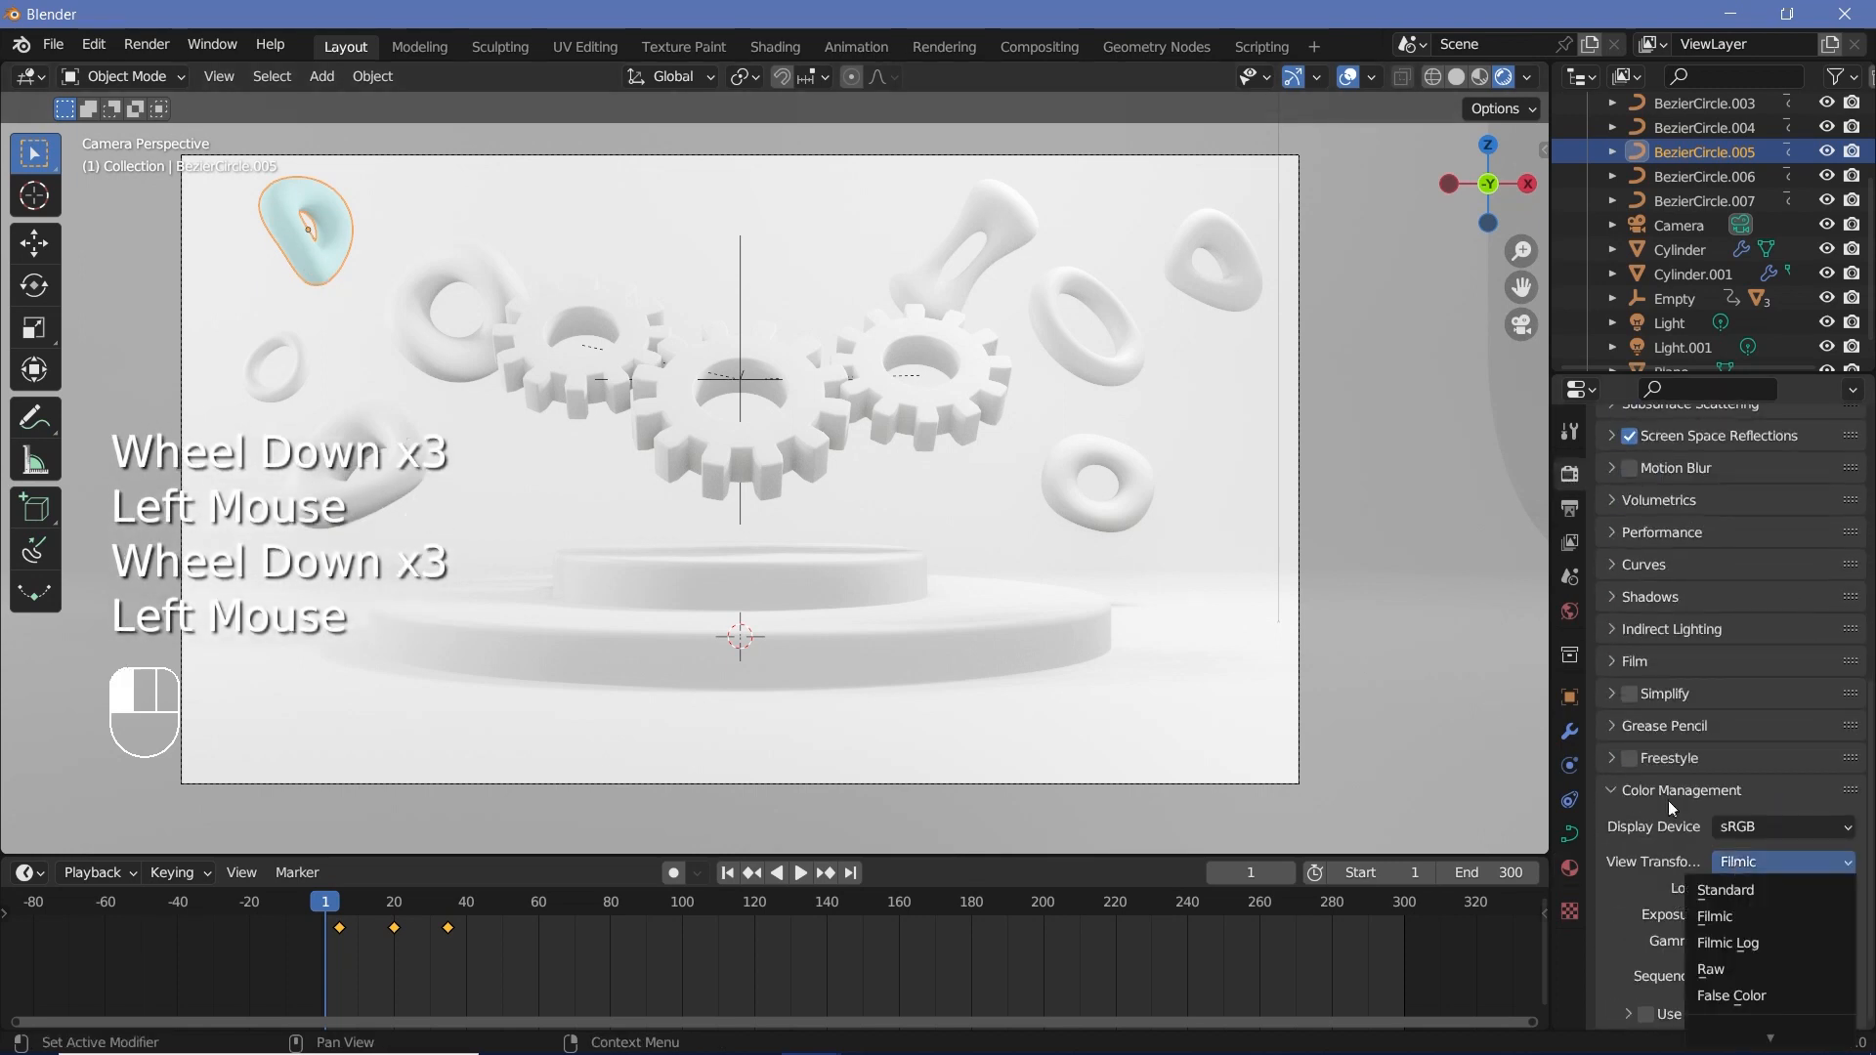
pyautogui.click(1744, 862)
pyautogui.click(1753, 884)
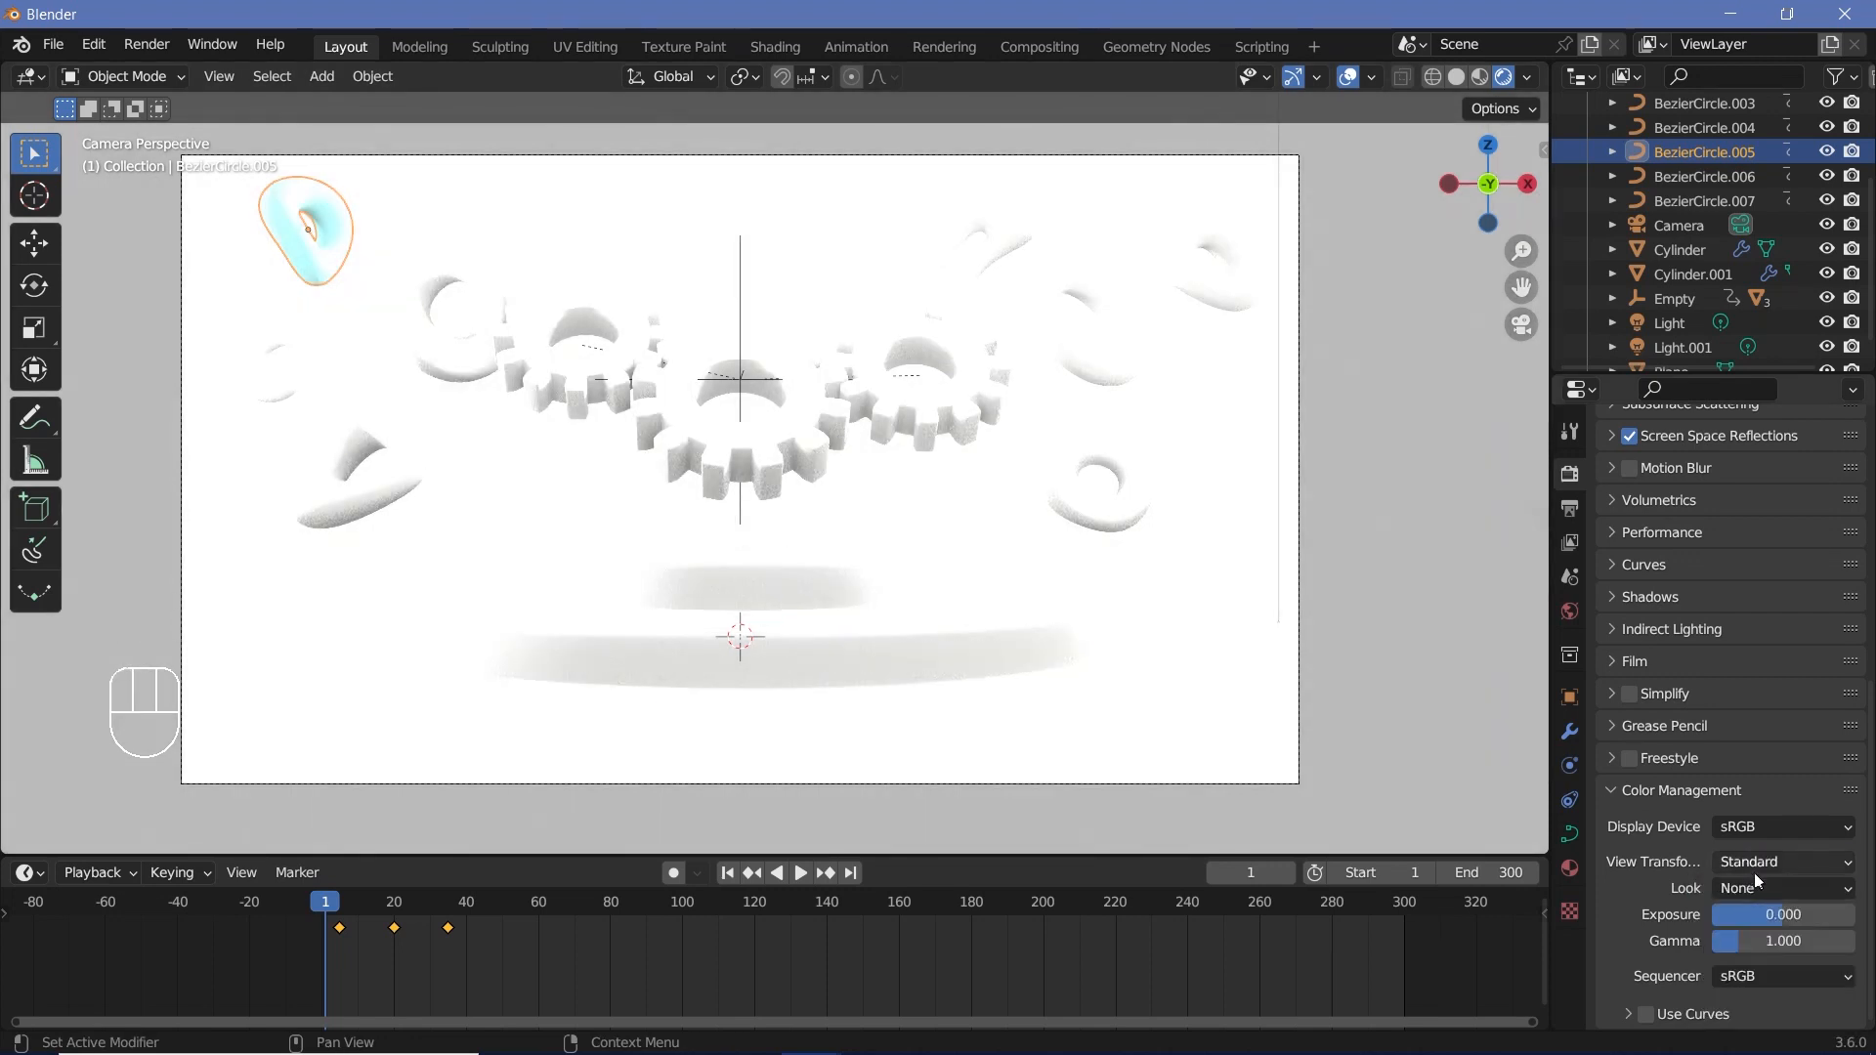
pyautogui.click(1766, 887)
pyautogui.click(1735, 840)
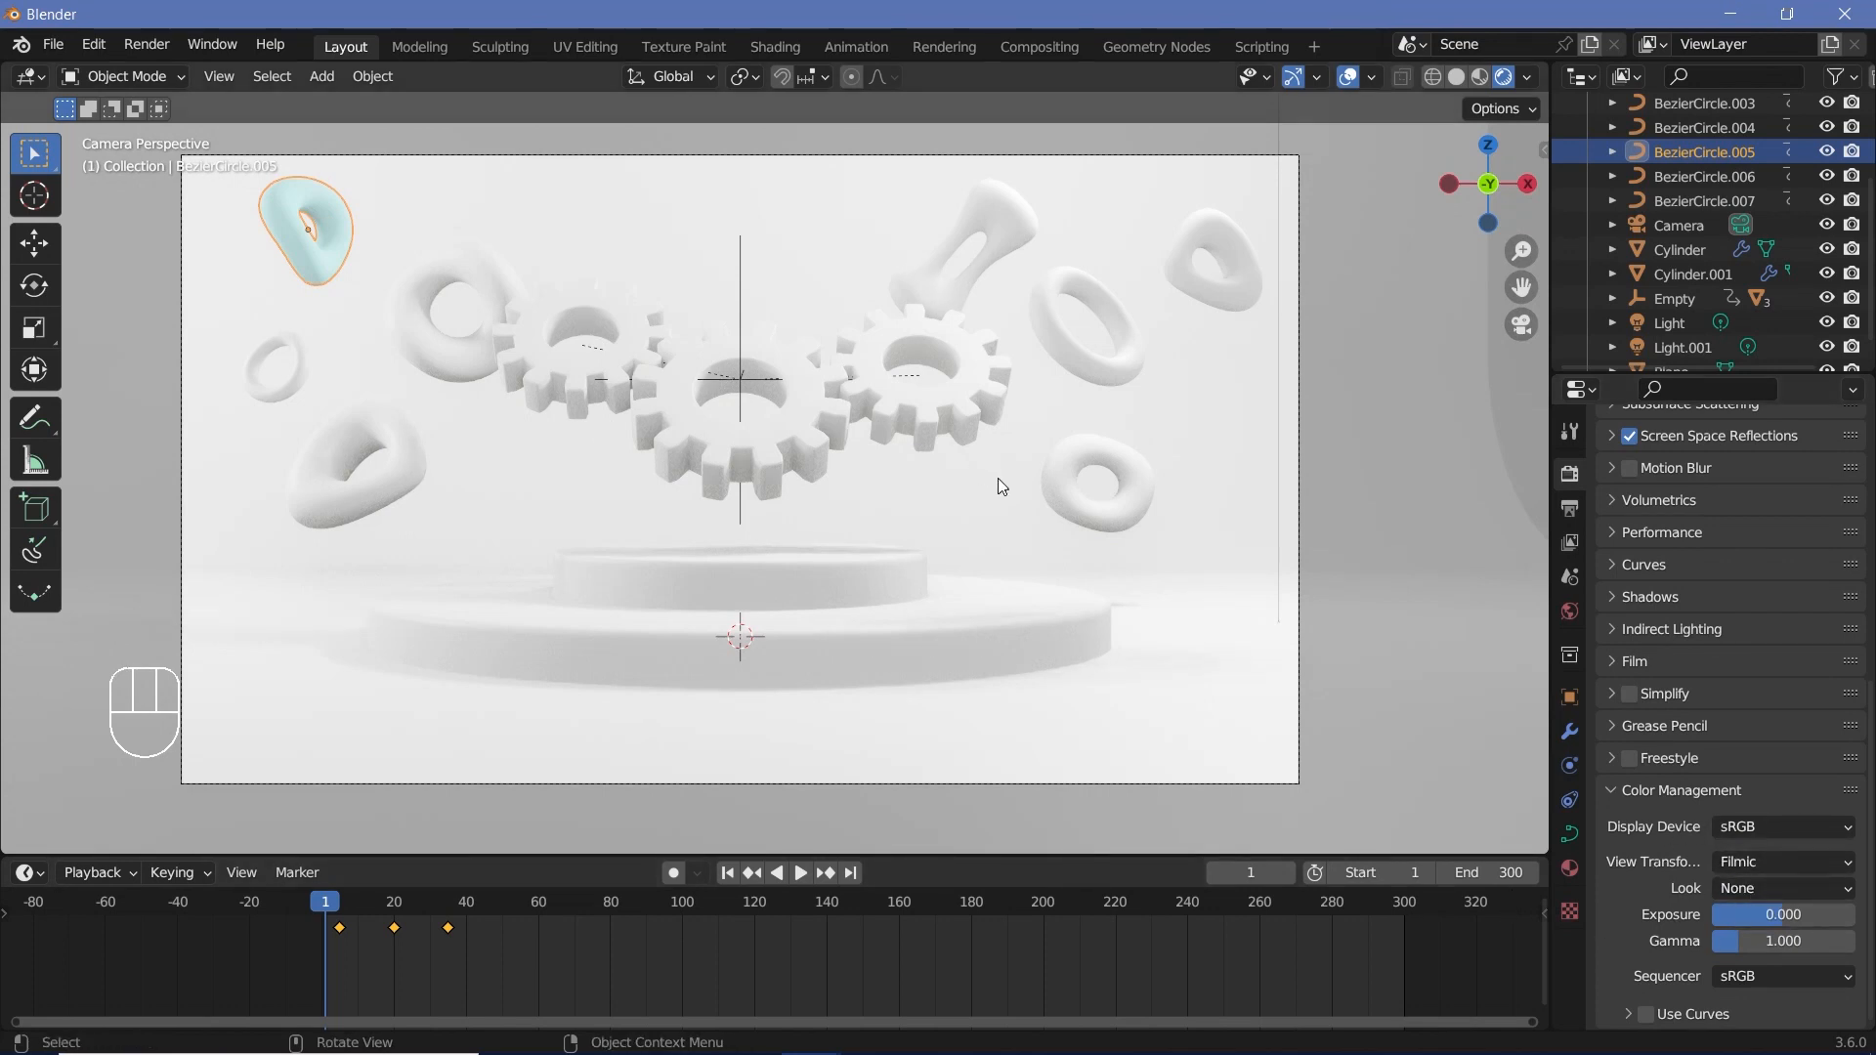
# - Link the upper-left ring's cyan material to all the other rings and hide the viewport overlays
pyautogui.keyDown('shift'); pyautogui.click(1075, 483); pyautogui.keyUp('shift')
pyautogui.keyDown('shift'); pyautogui.click(1075, 361); pyautogui.keyUp('shift')
pyautogui.keyDown('shift'); pyautogui.click(962, 230); pyautogui.keyUp('shift')
pyautogui.keyDown('shift'); pyautogui.click(1211, 259); pyautogui.keyUp('shift')
pyautogui.keyDown('shift'); pyautogui.click(269, 366); pyautogui.keyUp('shift')
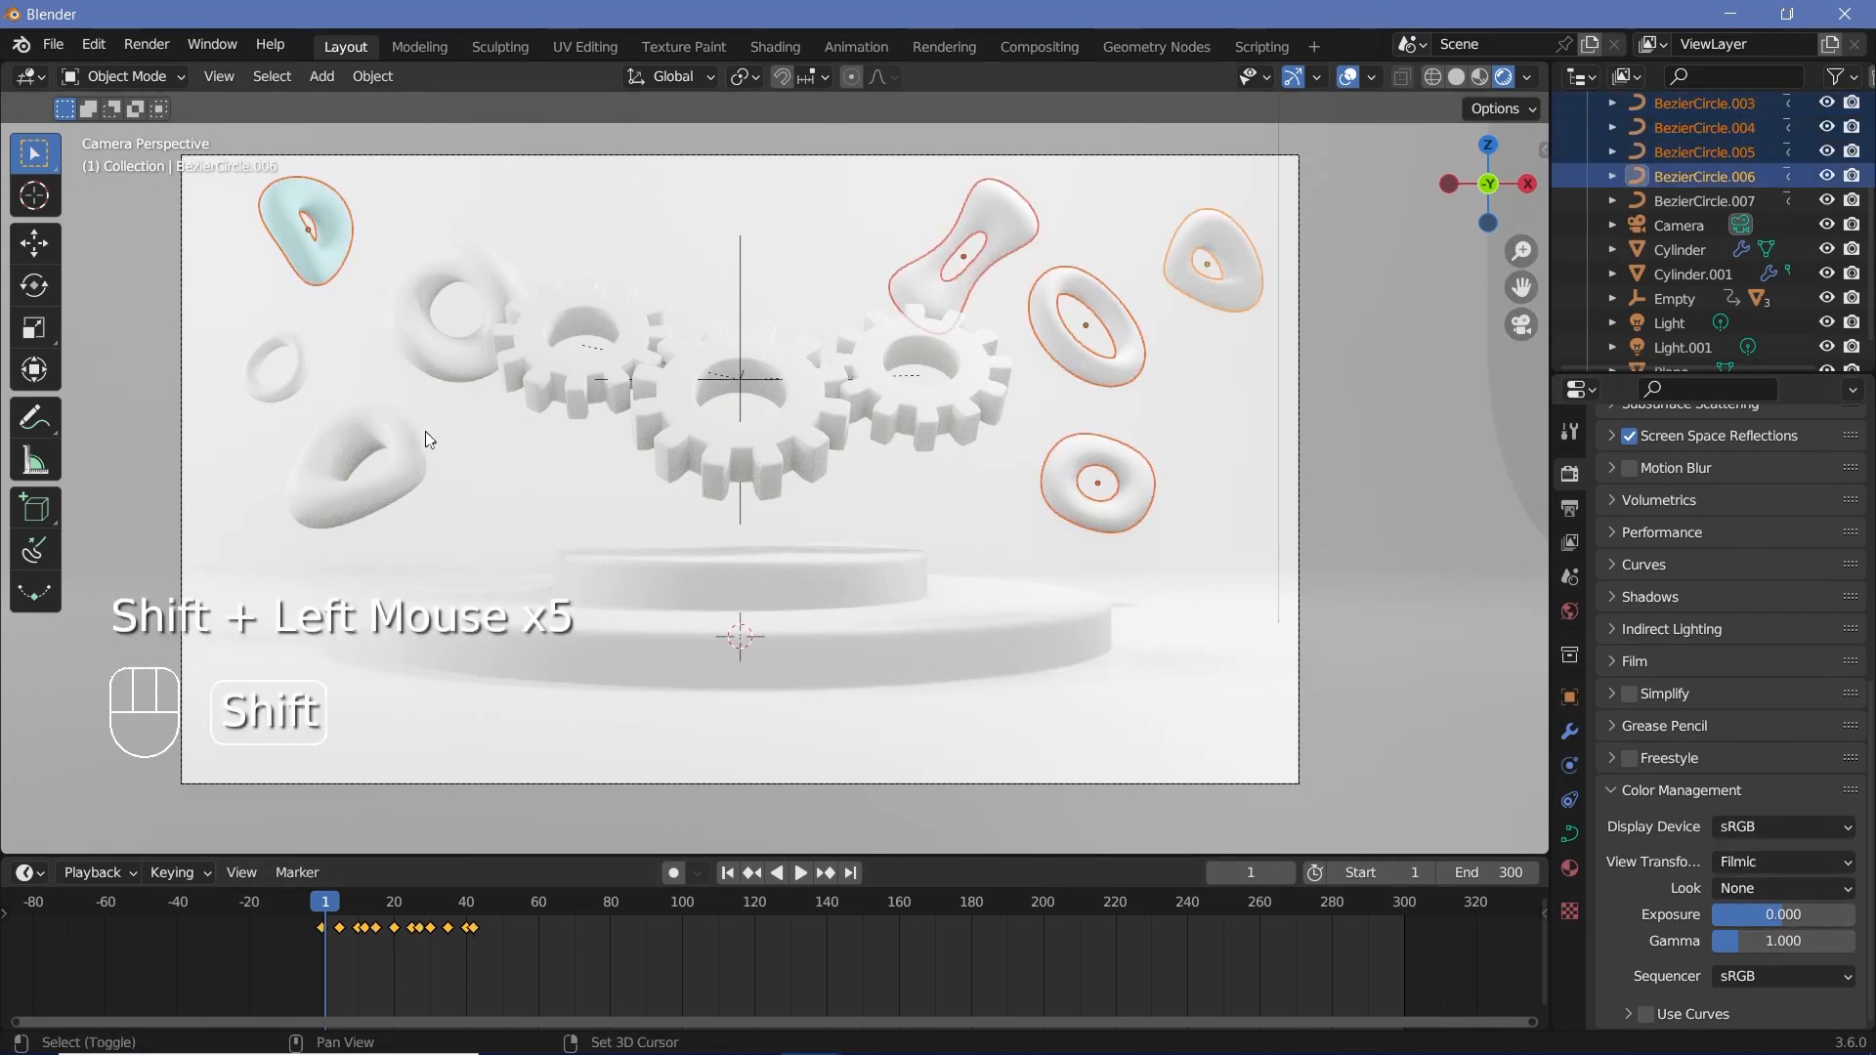
pyautogui.keyDown('shift'); pyautogui.click(430, 294); pyautogui.keyUp('shift')
pyautogui.keyDown('shift'); pyautogui.click(352, 484); pyautogui.keyUp('shift')
pyautogui.keyDown('shift'); pyautogui.click(275, 235); pyautogui.keyUp('shift')
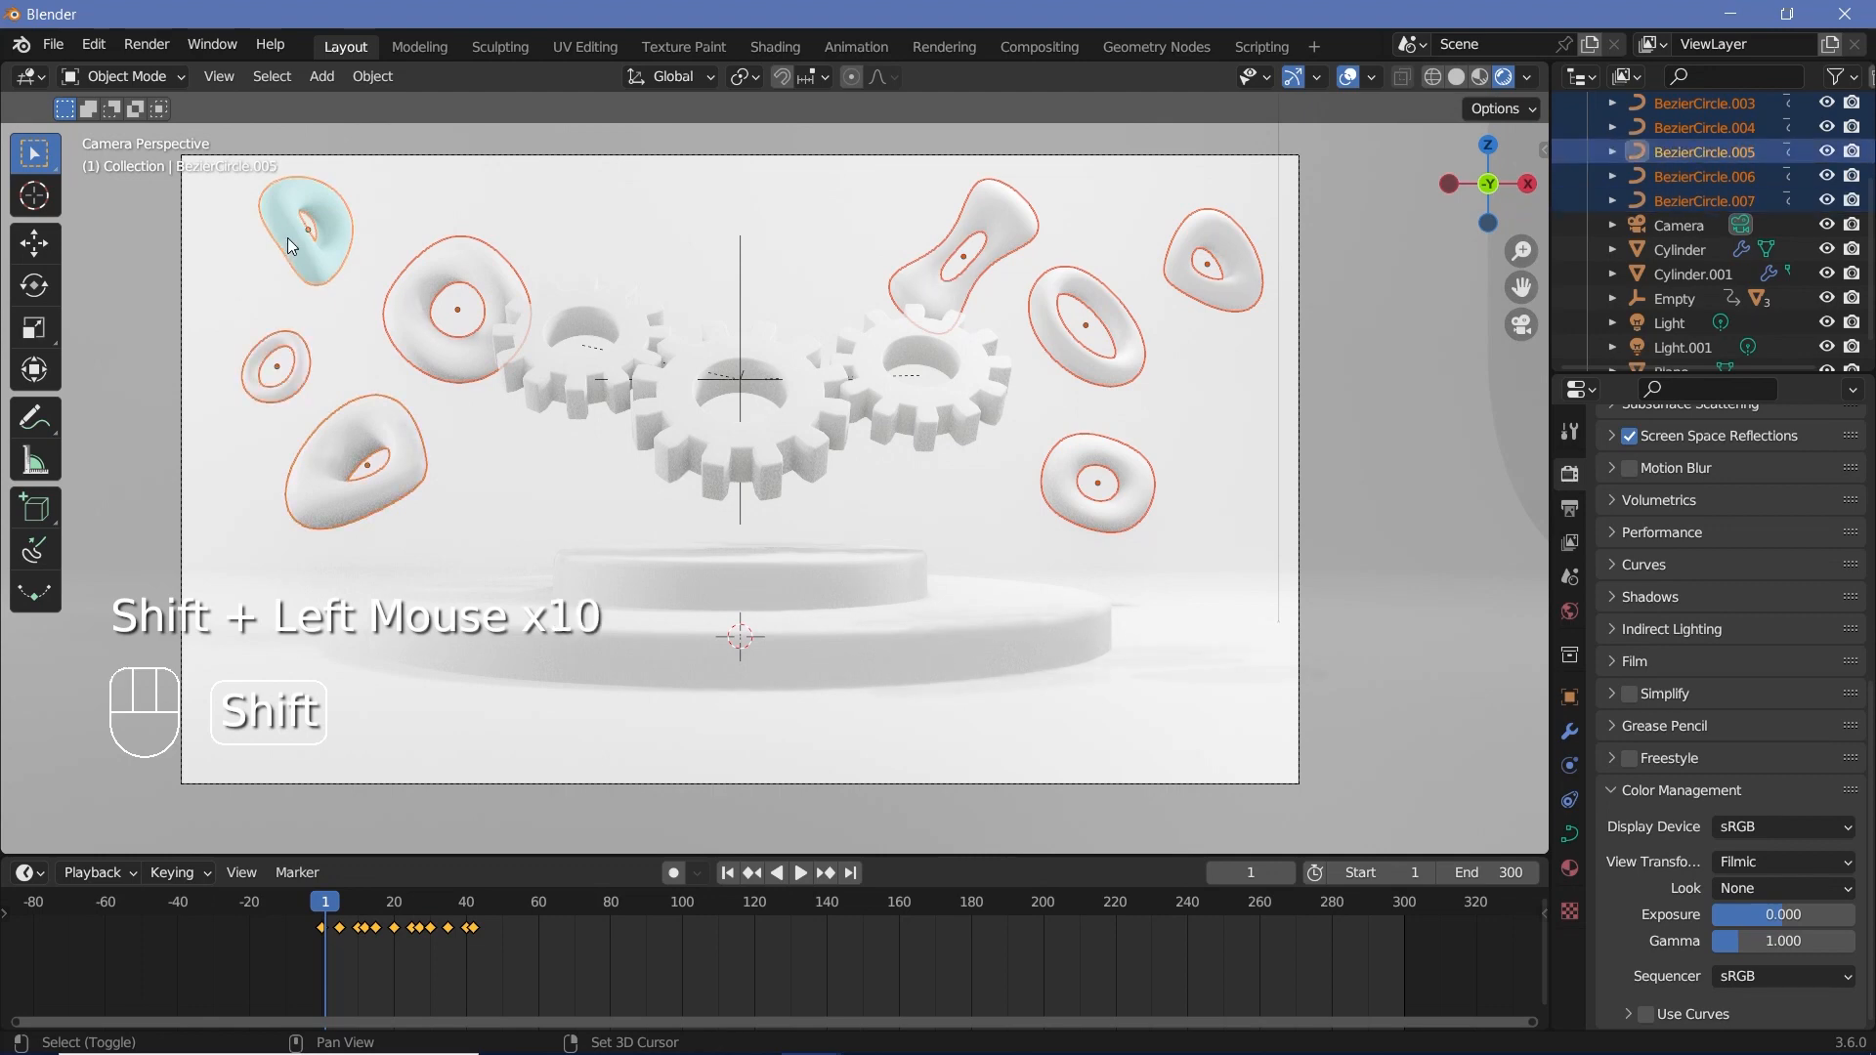
pyautogui.hotkey('ctrl', 'l')
pyautogui.click(259, 283)
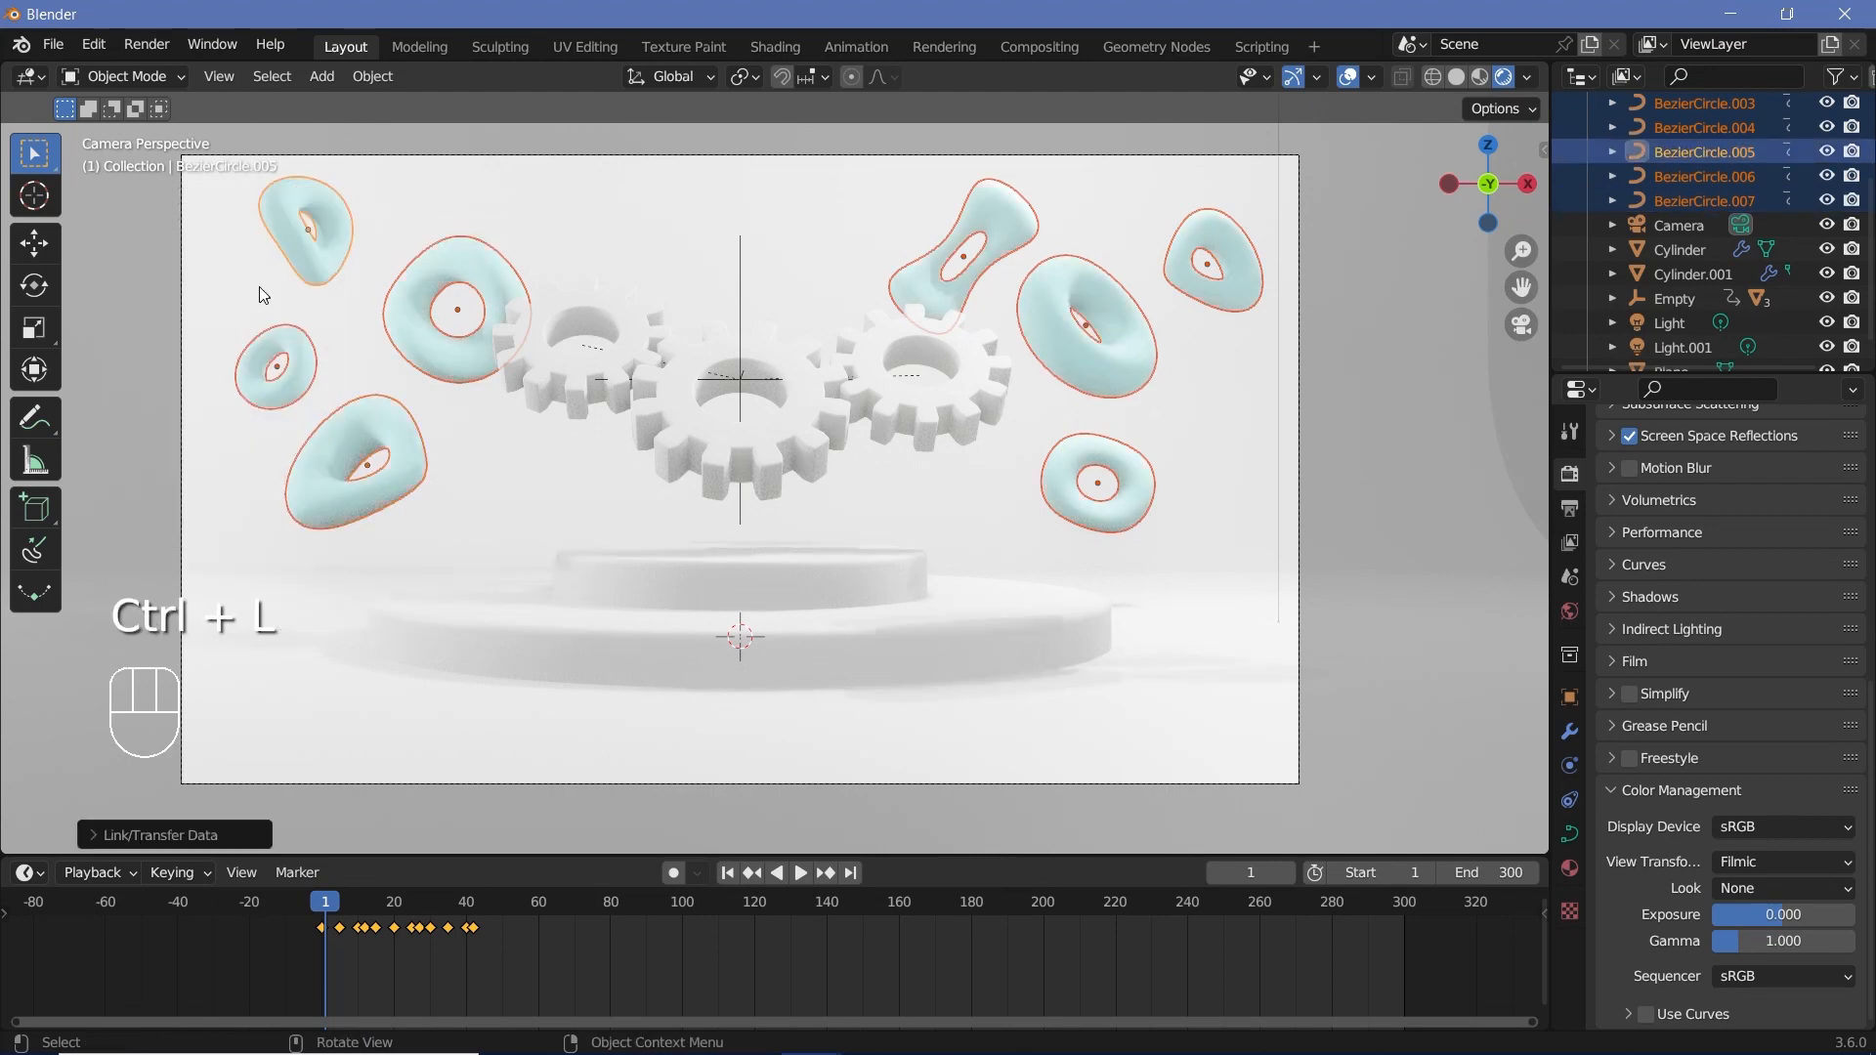
pyautogui.click(1348, 77)
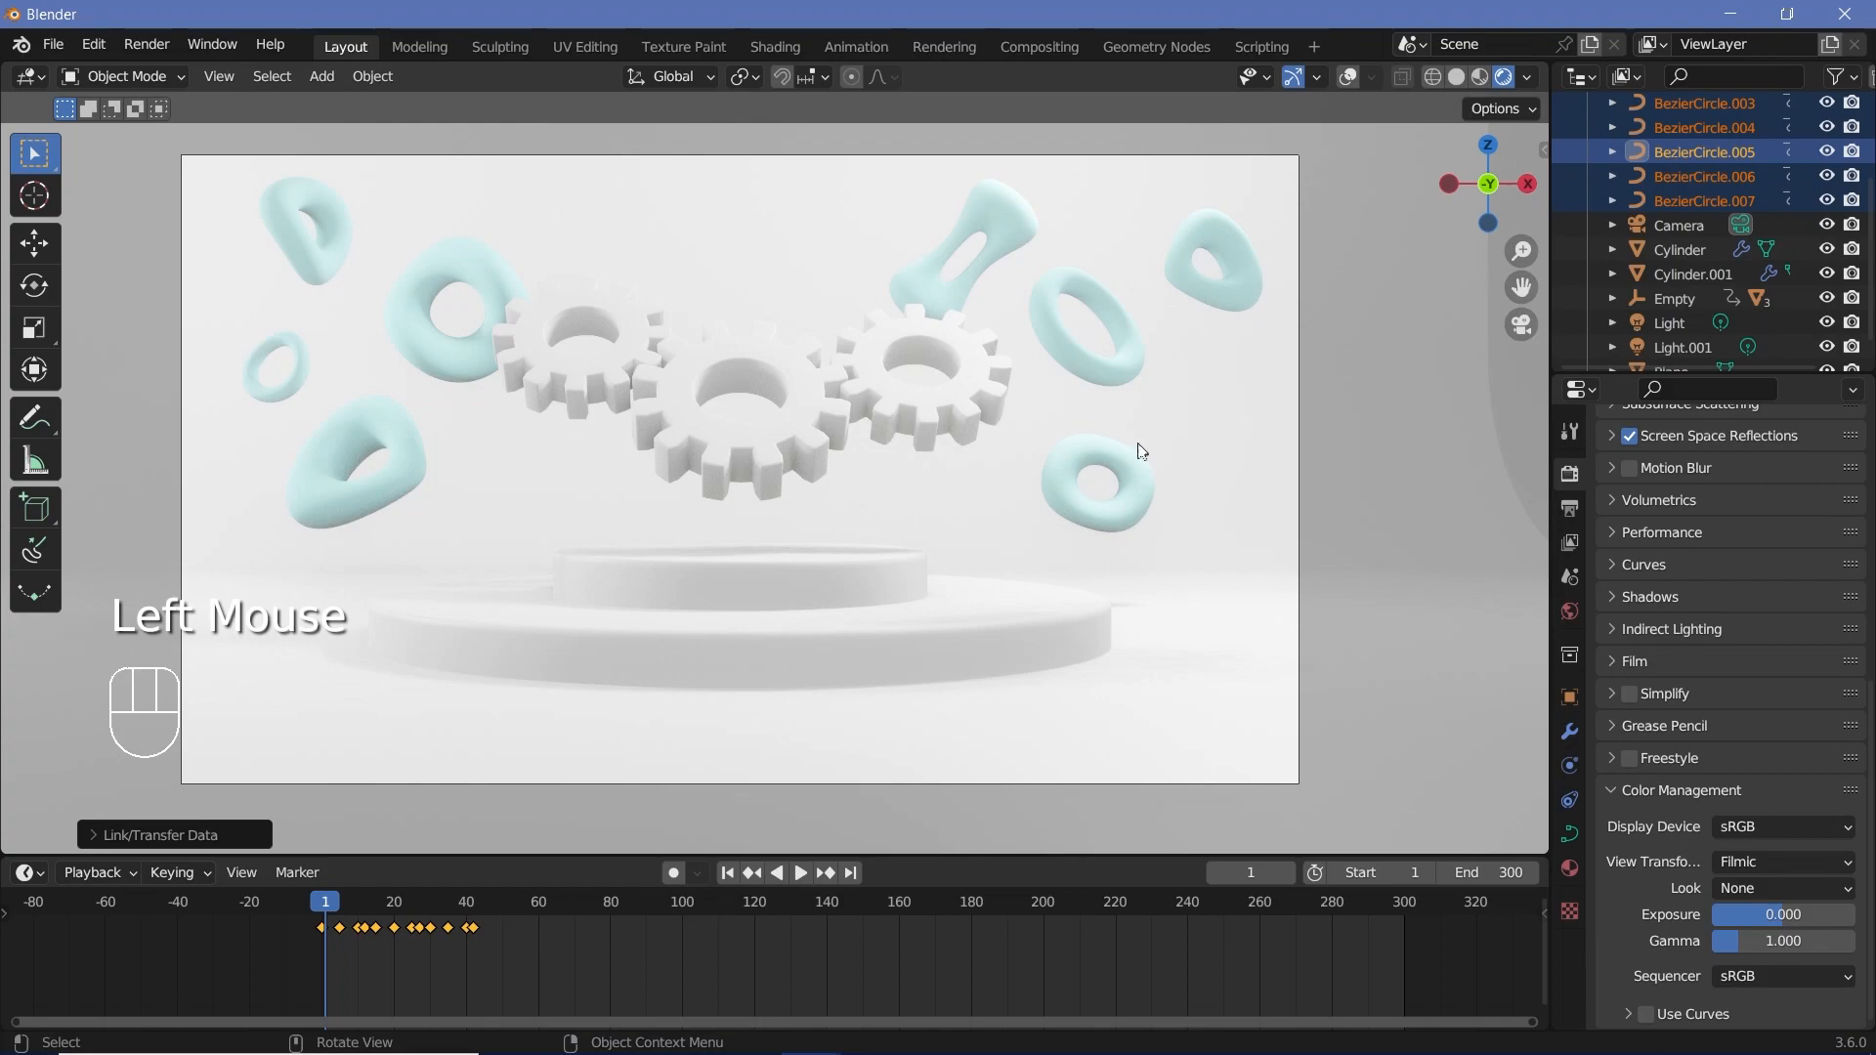
# - Copy #94DAFF from the Color Hunt palette and give the backdrop plane a new Diffuse BSDF material
pyautogui.click(1166, 684)
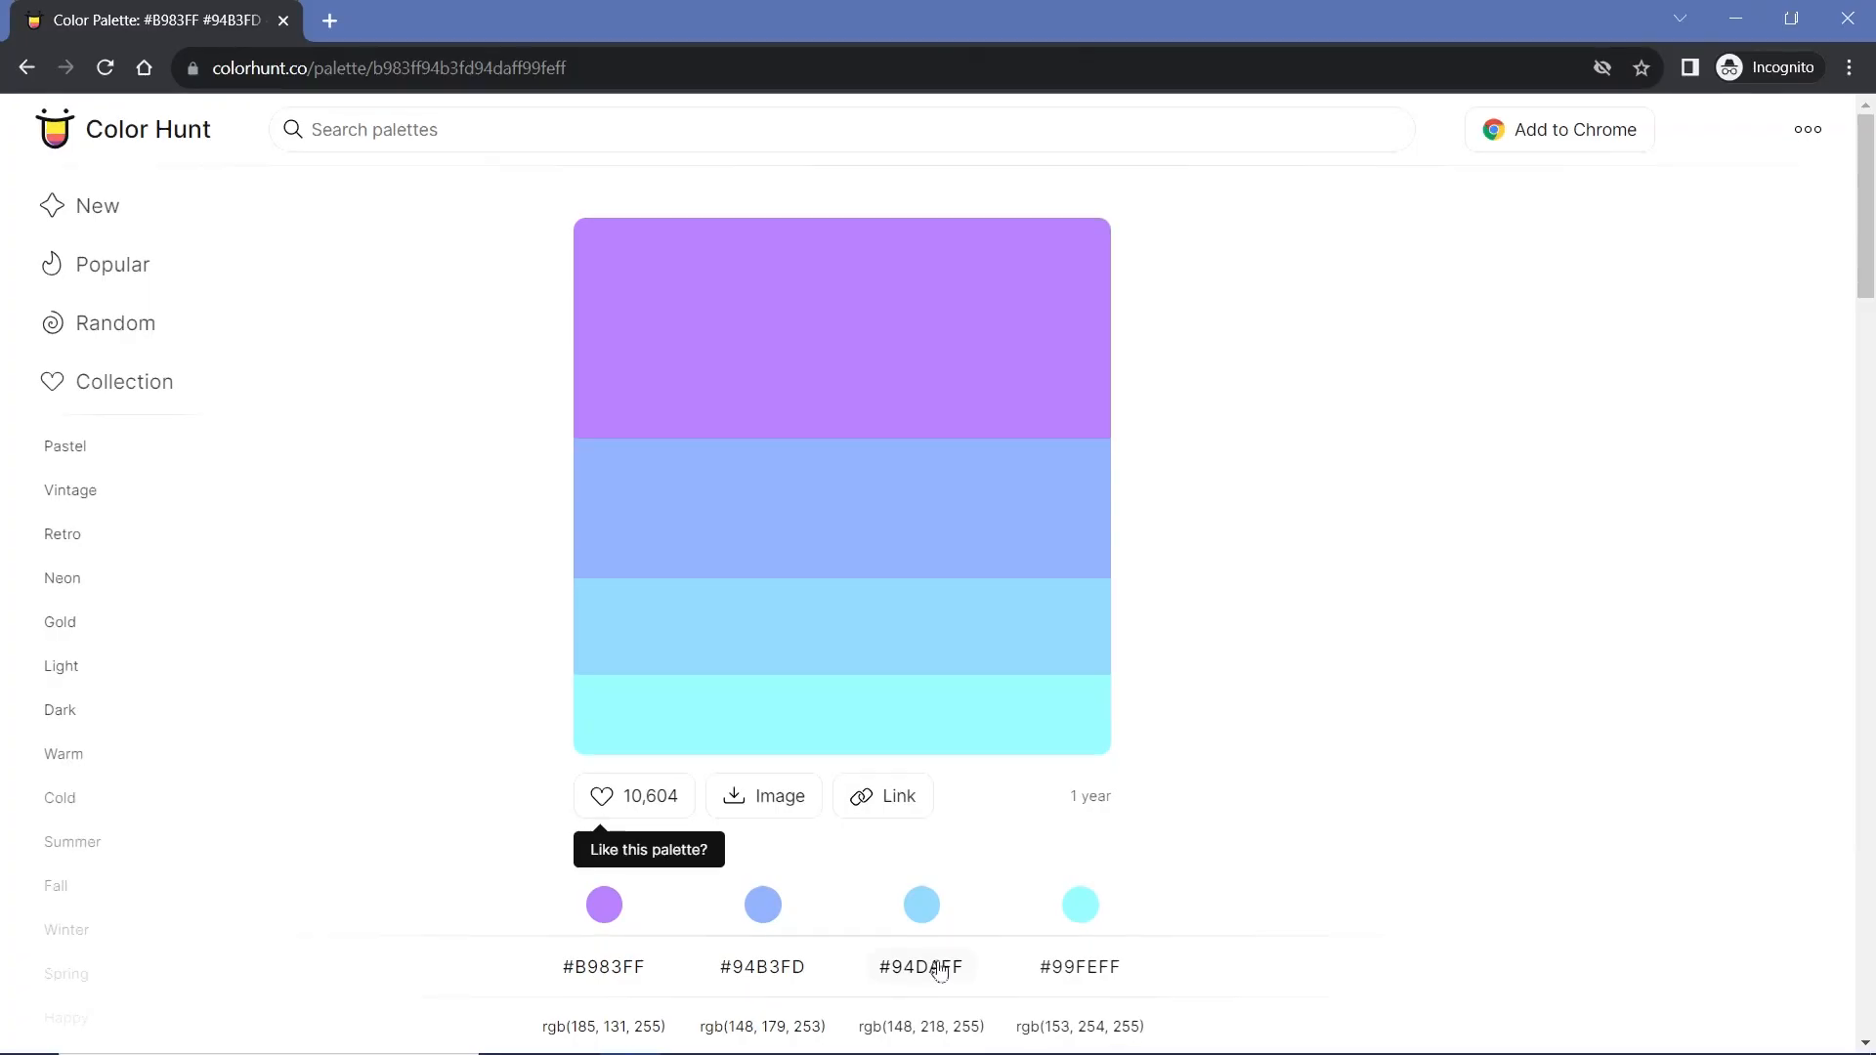
pyautogui.click(929, 963)
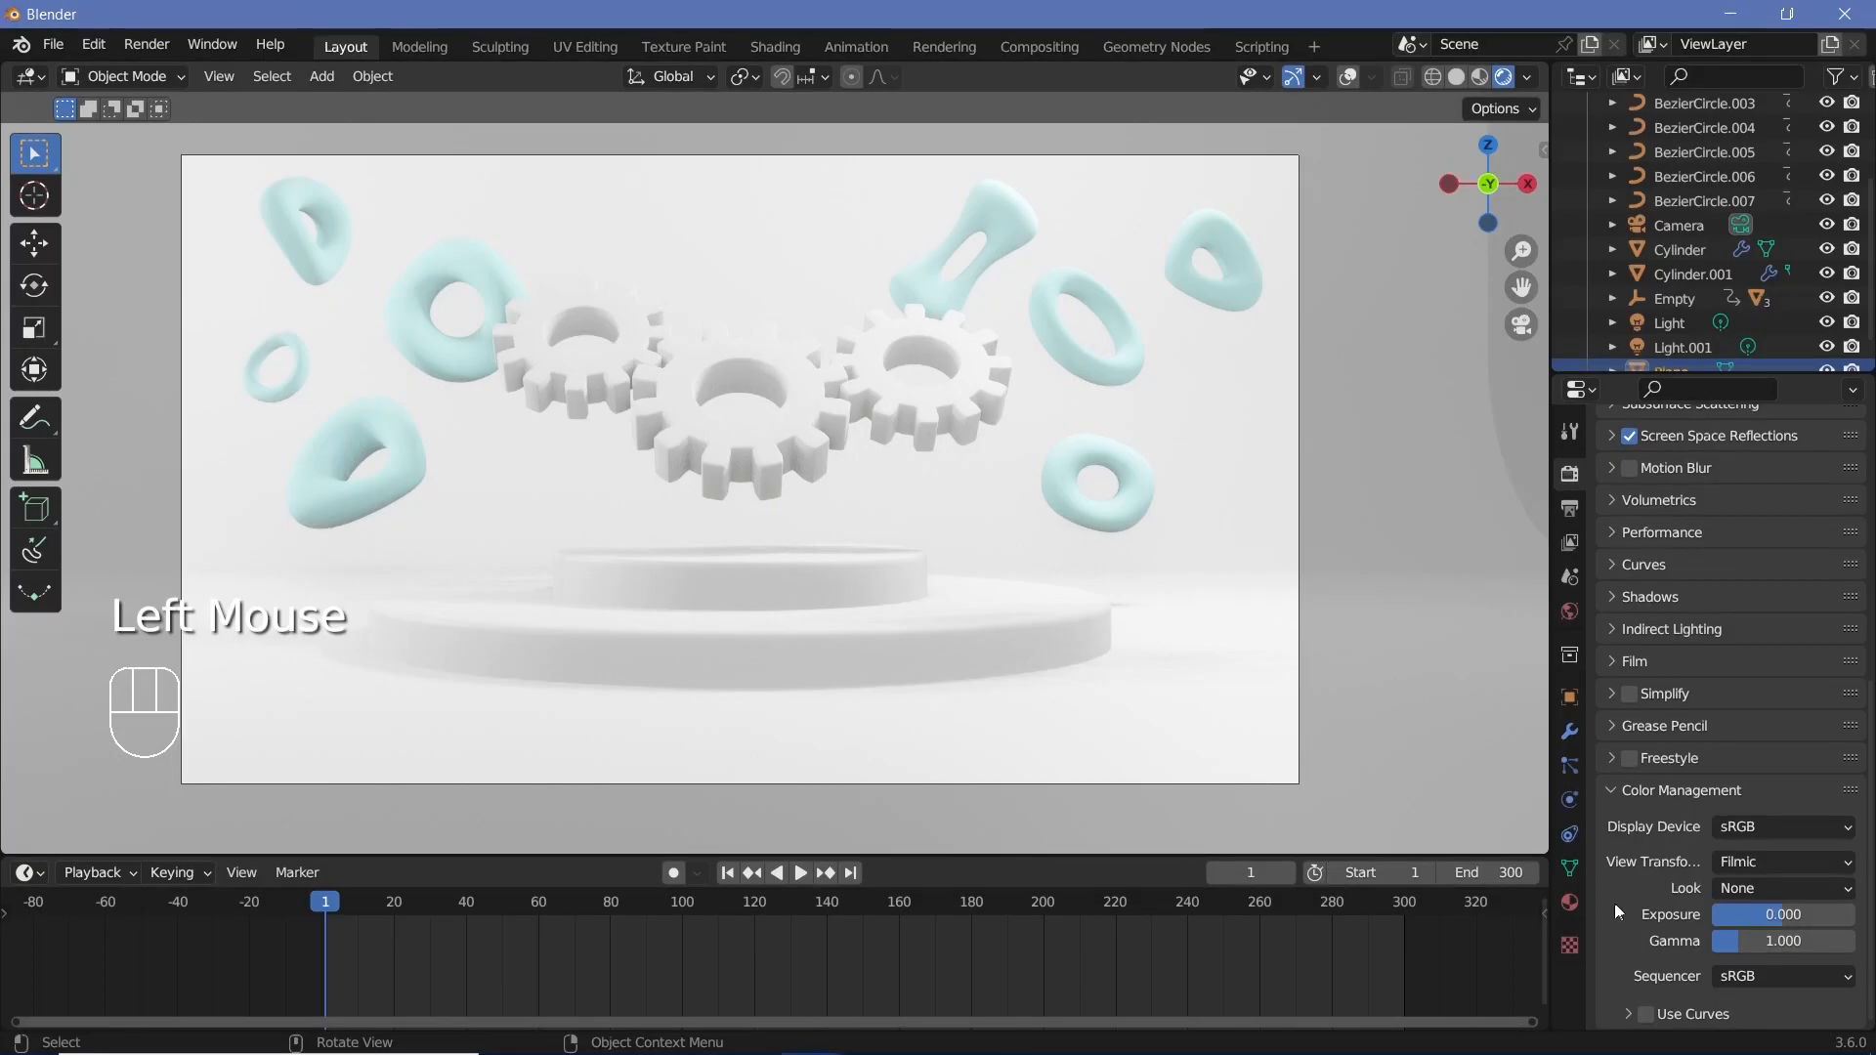
pyautogui.click(1569, 902)
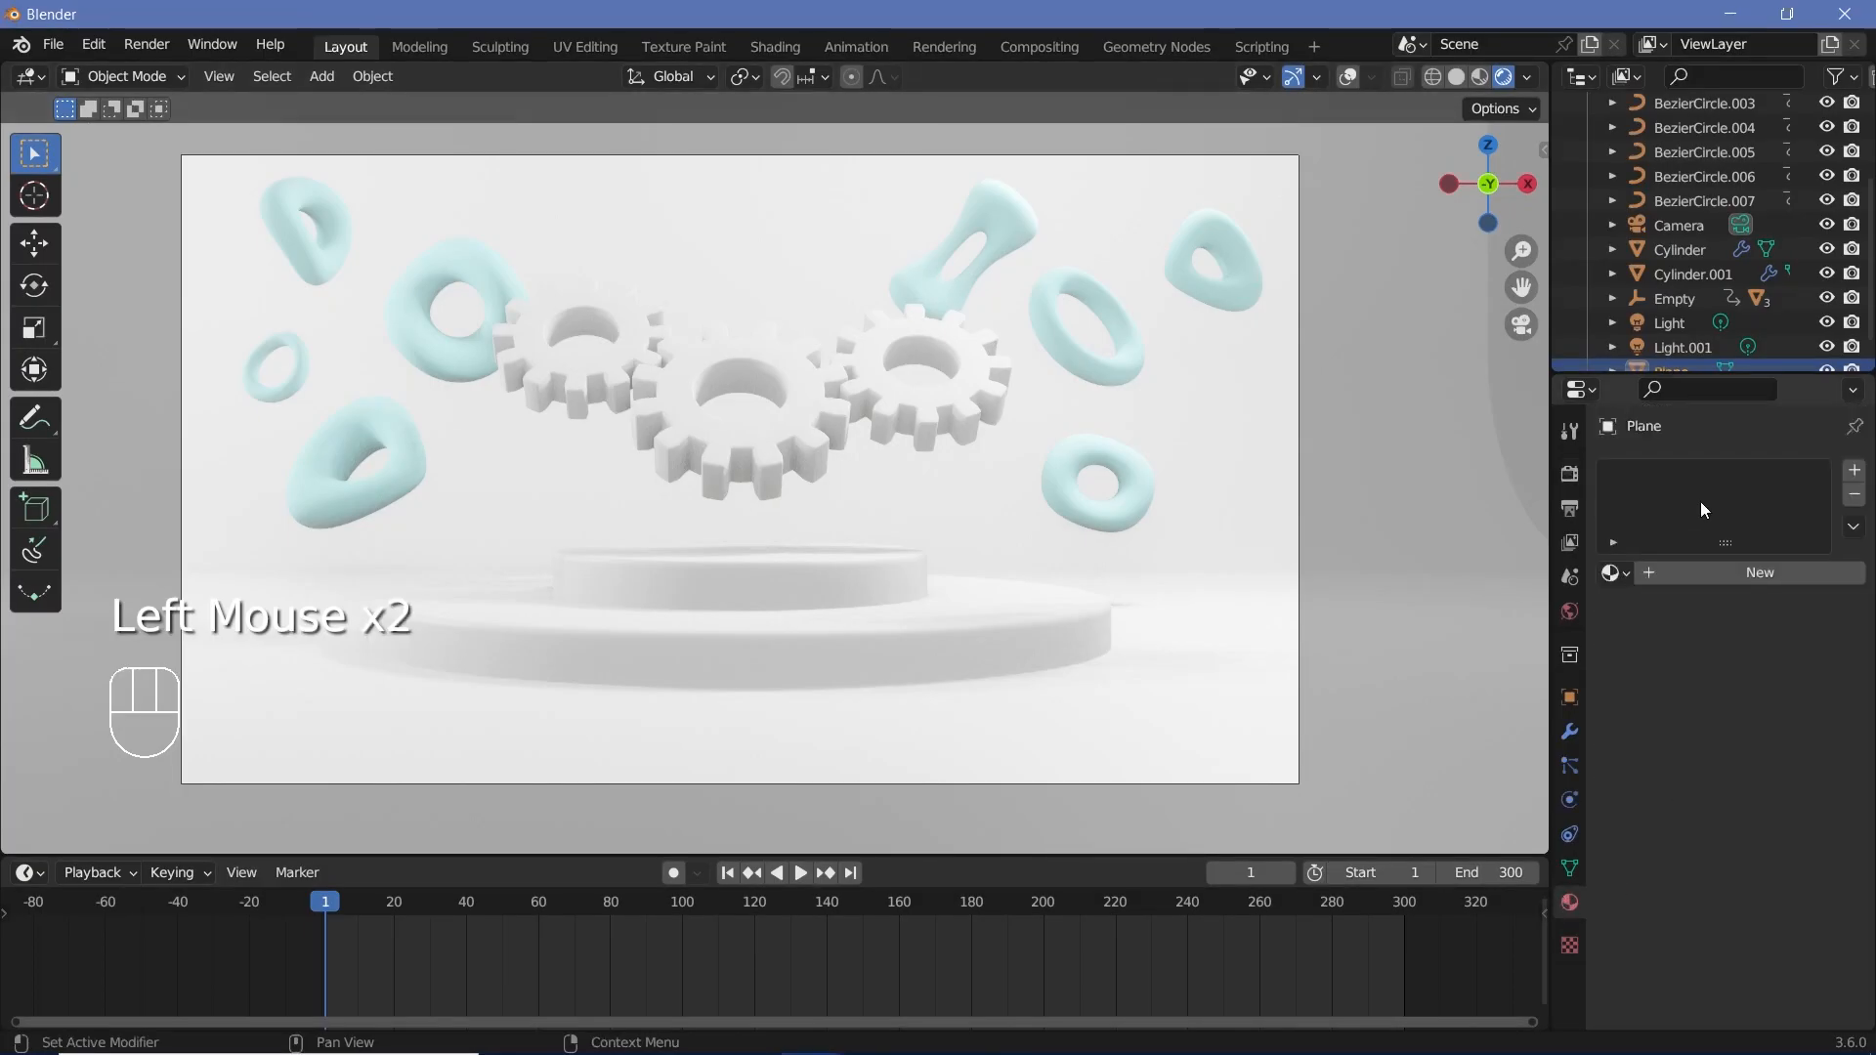
pyautogui.click(1710, 573)
pyautogui.click(1732, 730)
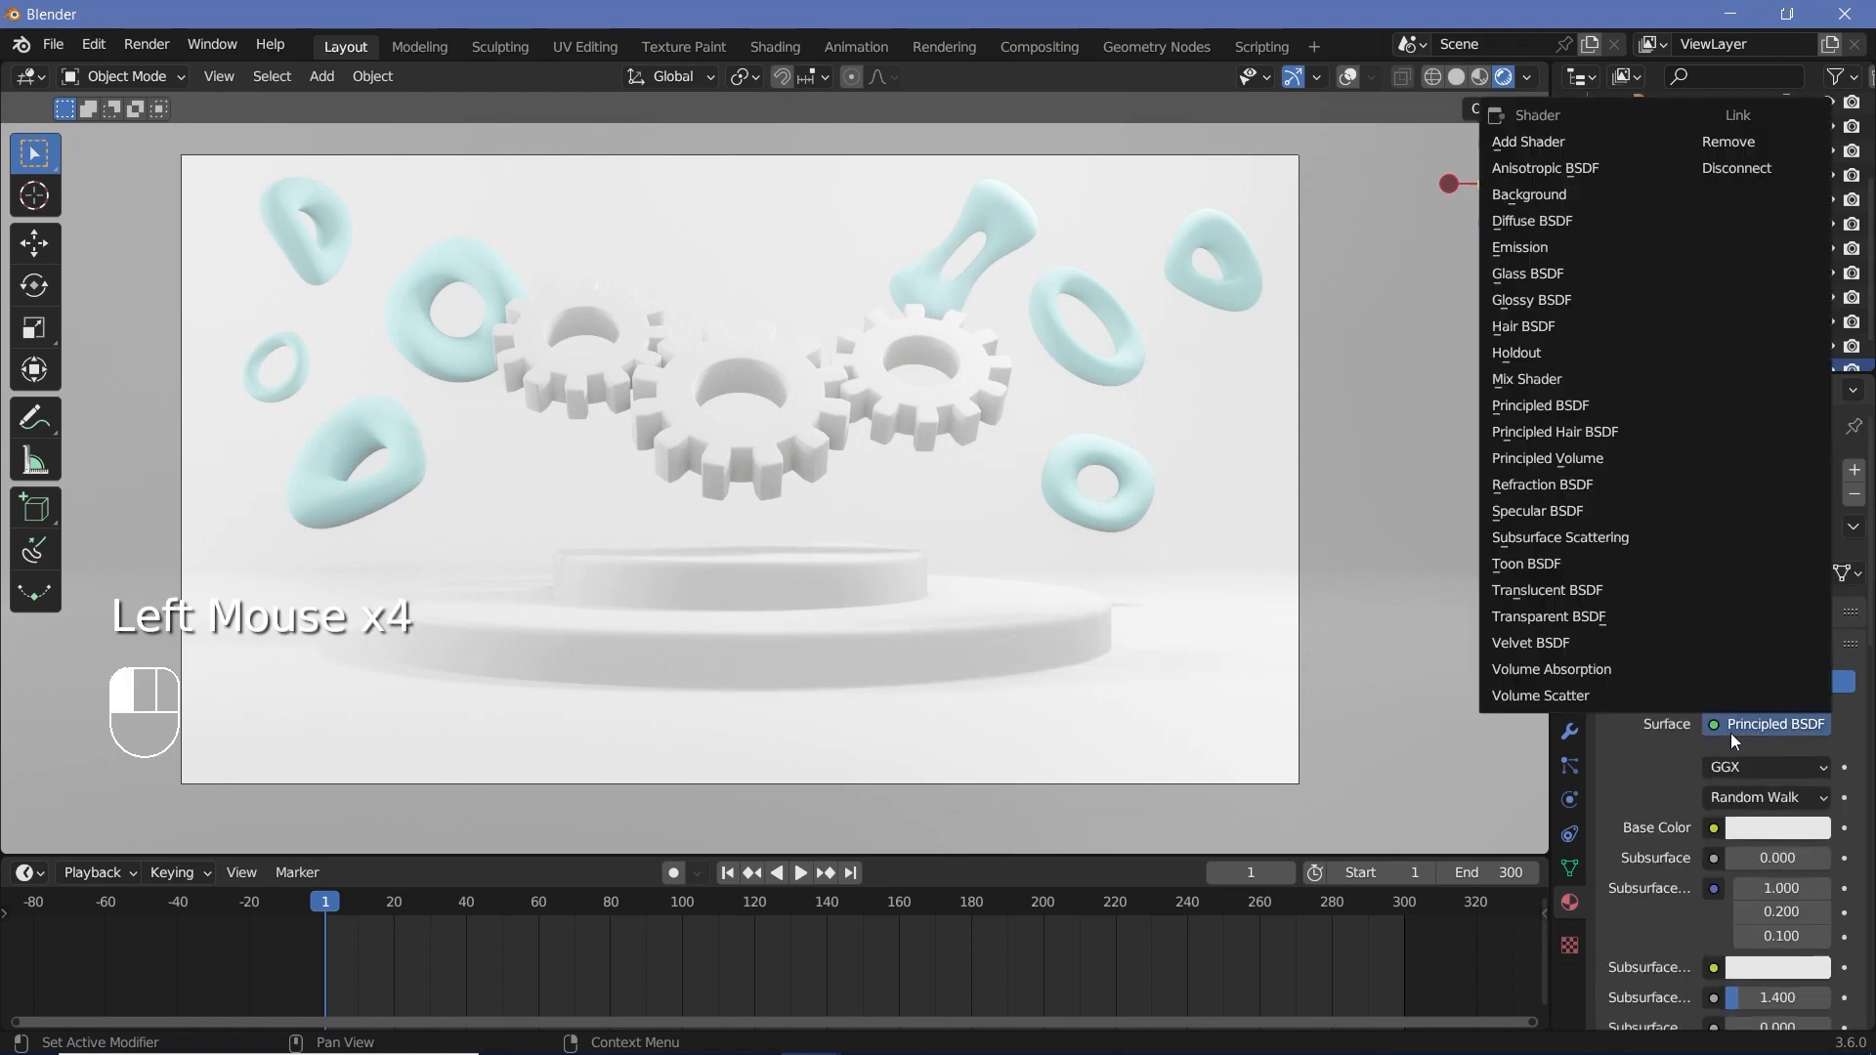
pyautogui.click(1539, 221)
# - Set the backdrop material's color to hex 94DAFF and its roughness to 1.000
pyautogui.click(1767, 768)
pyautogui.click(1742, 659)
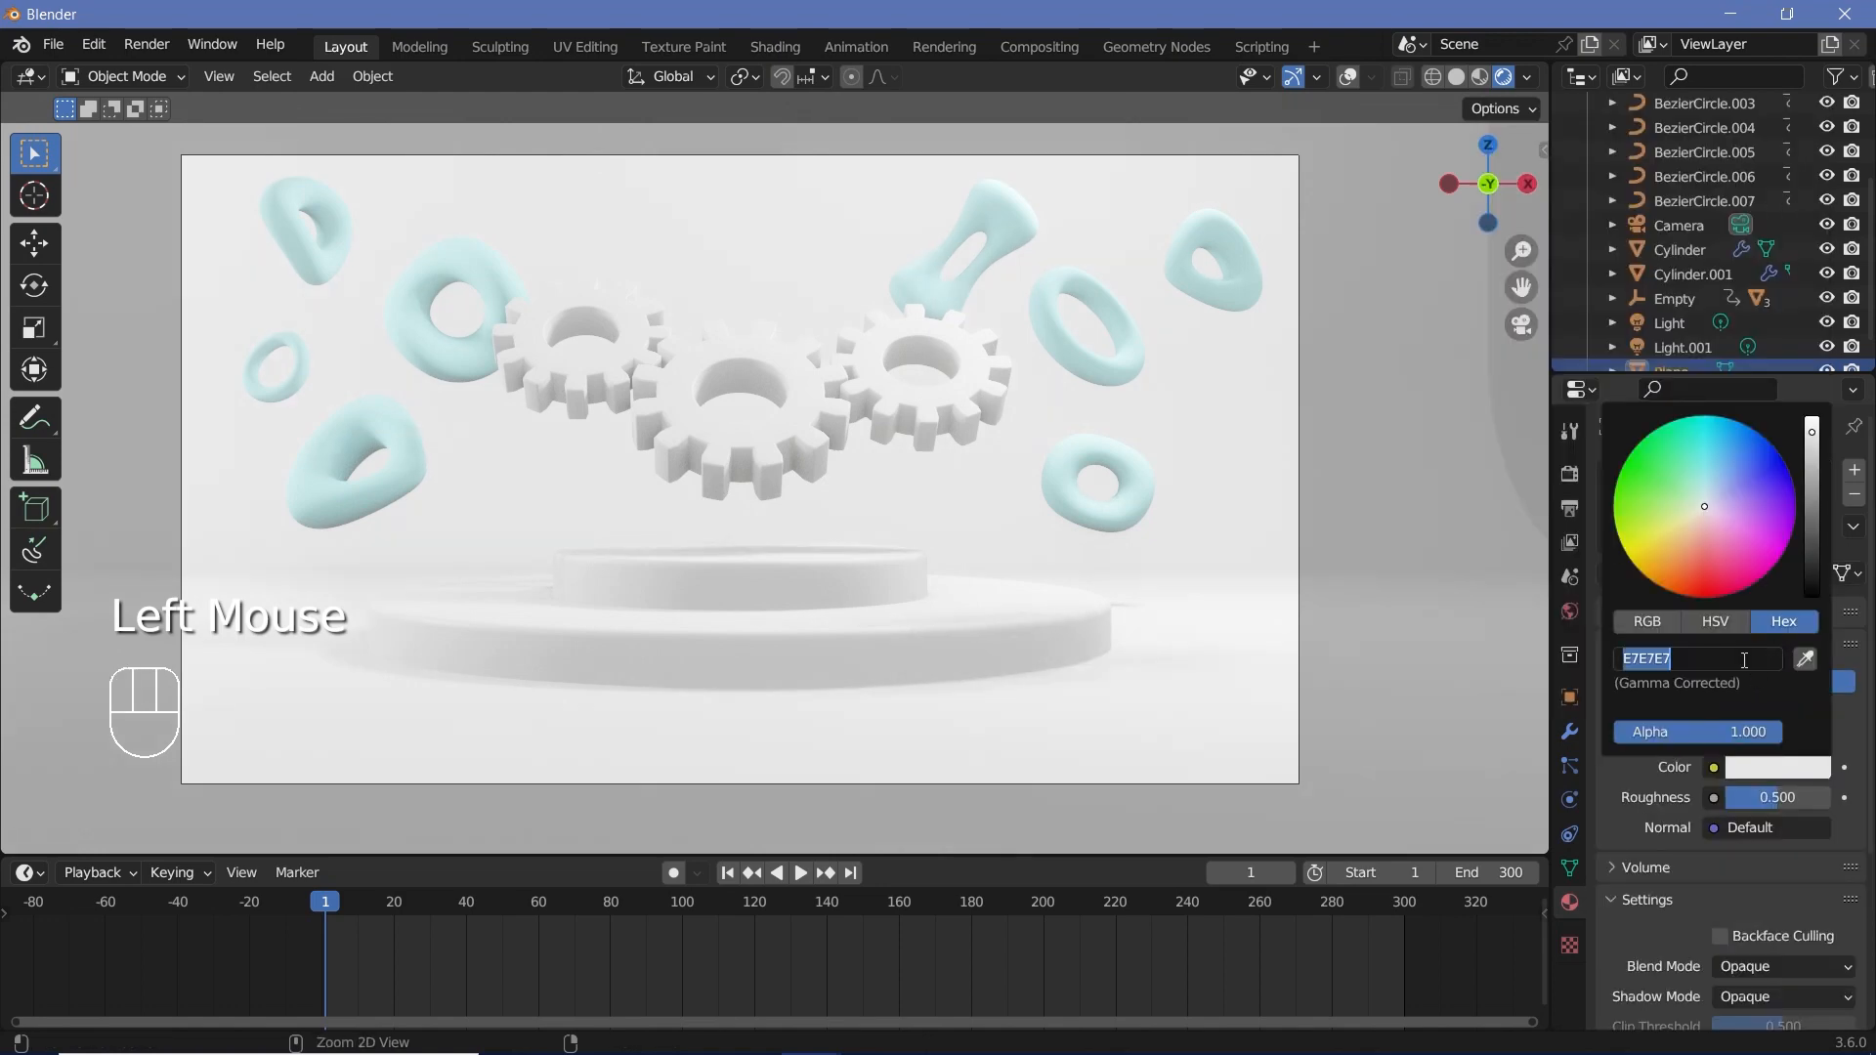
pyautogui.hotkey('ctrl', 'v')
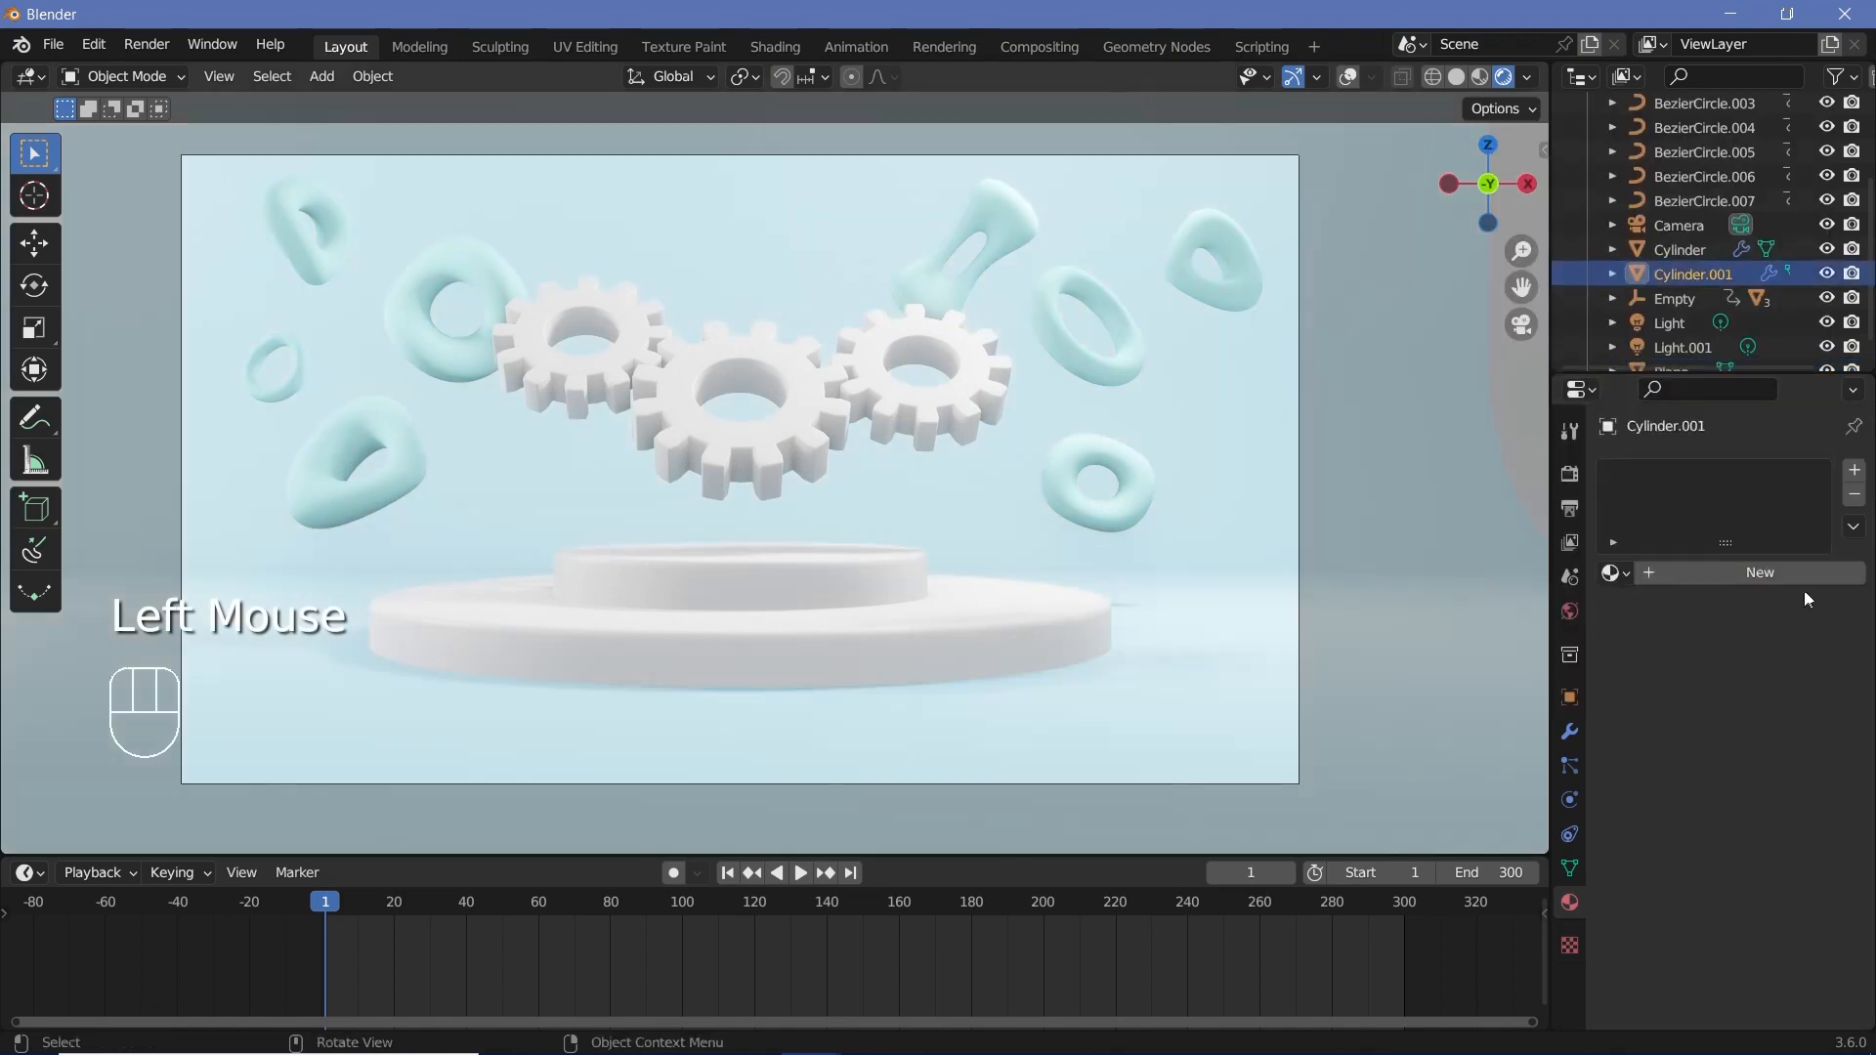
# - Give the pedestal's upper tier a new Diffuse BSDF material with the palette's #94B3FD blue and roughness 1.000
pyautogui.click(1728, 573)
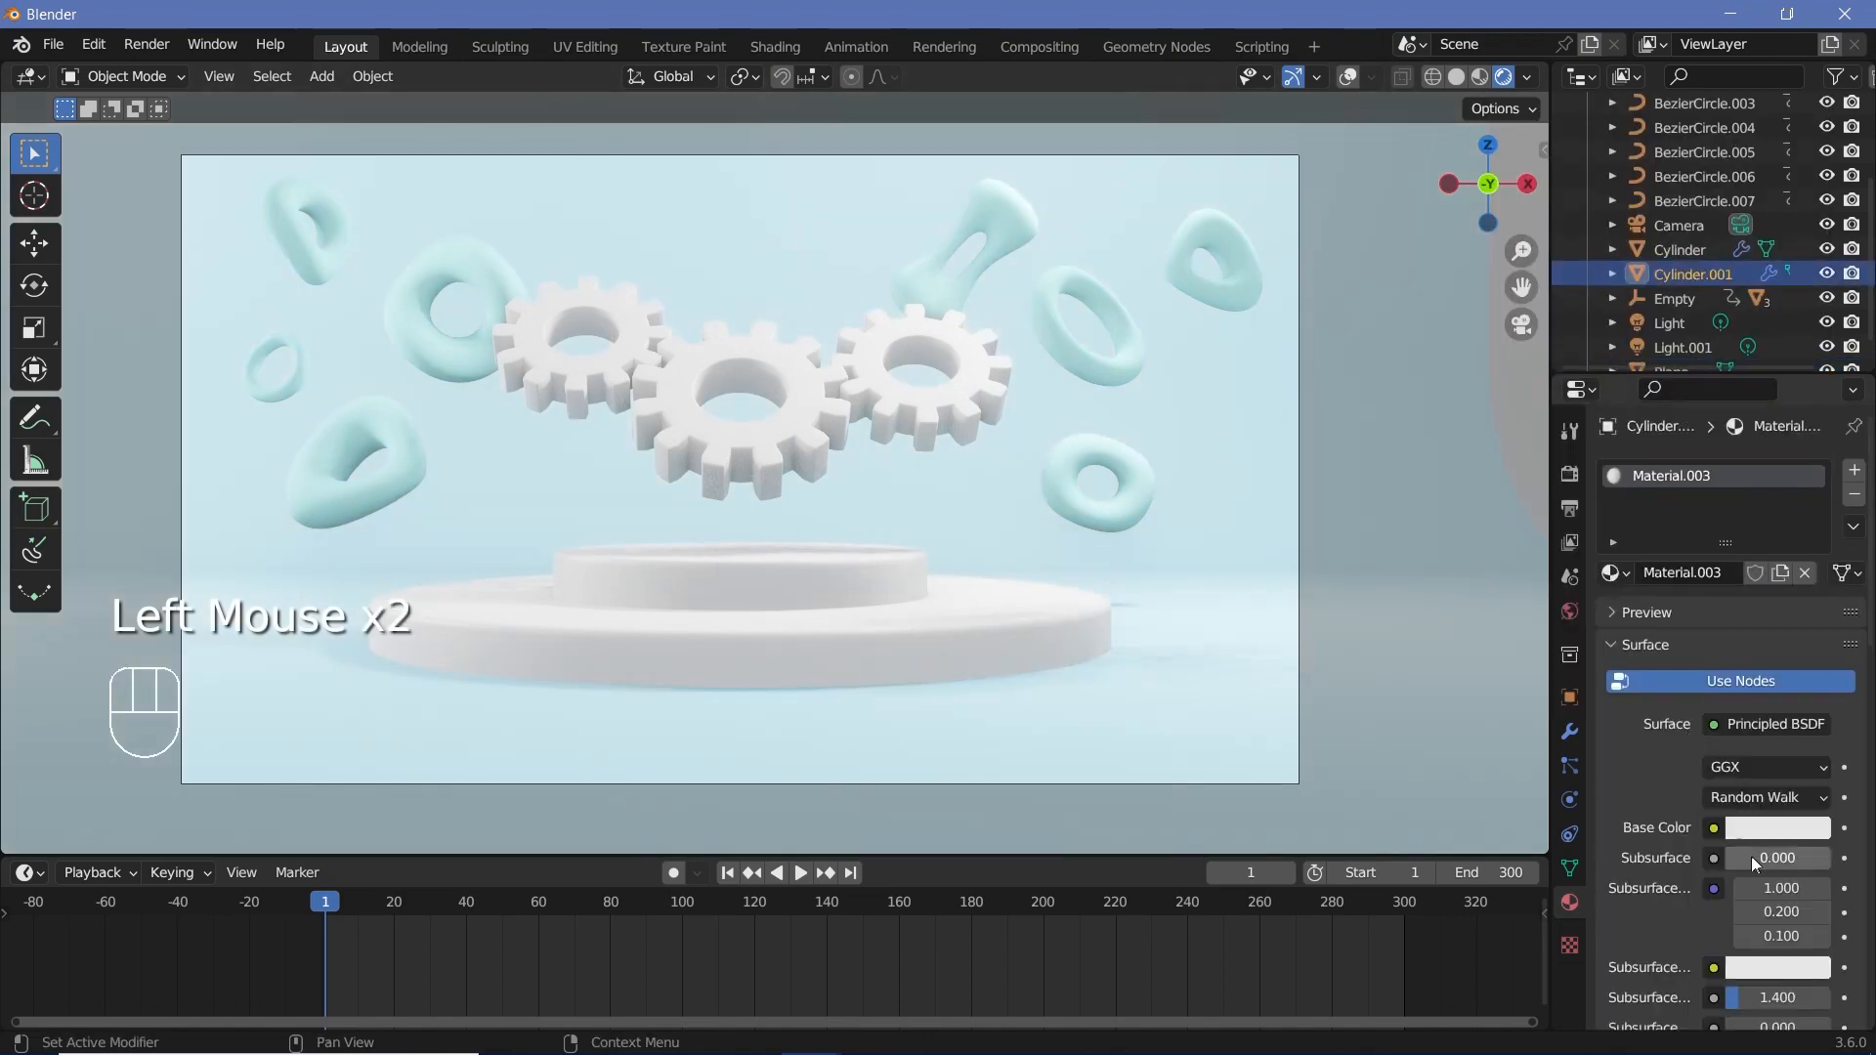
pyautogui.click(1754, 724)
pyautogui.click(1532, 221)
pyautogui.click(1776, 768)
pyautogui.click(1740, 659)
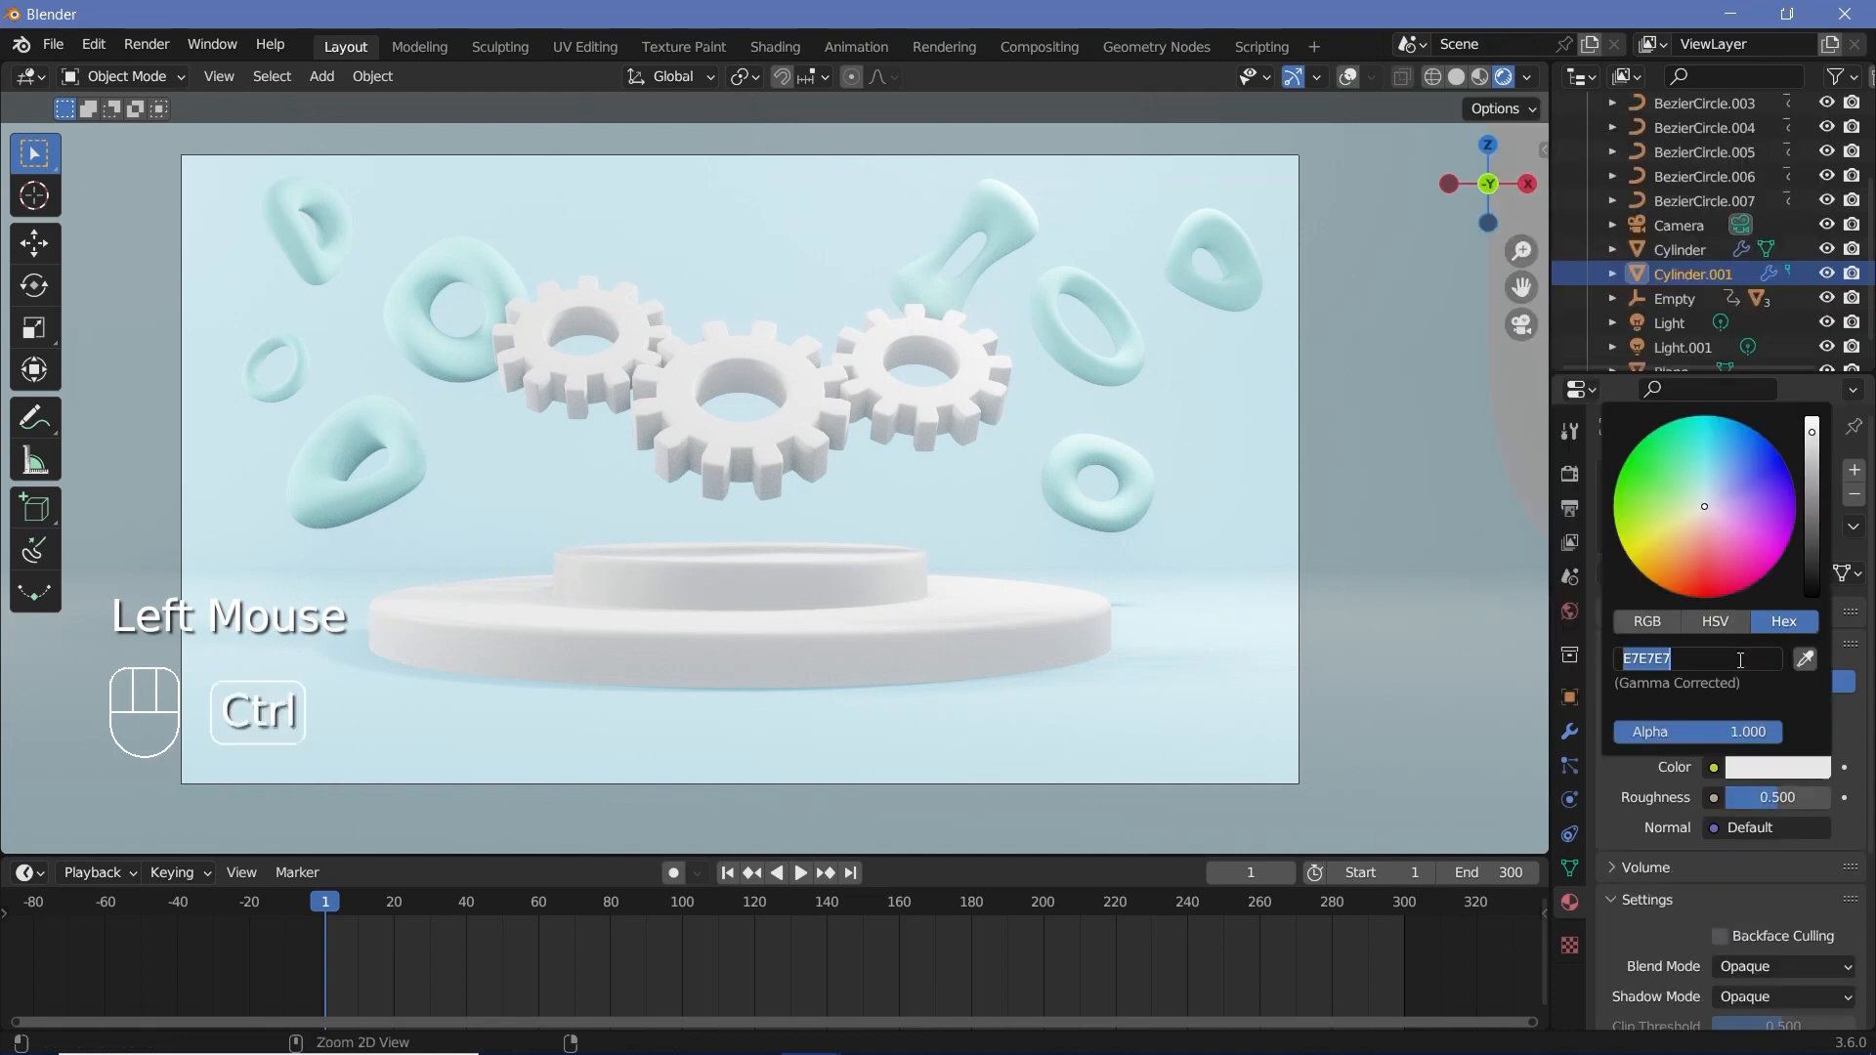
pyautogui.press('Return')
# - Link the upper tier's blue material to the pedestal's lower tier
pyautogui.click(858, 567)
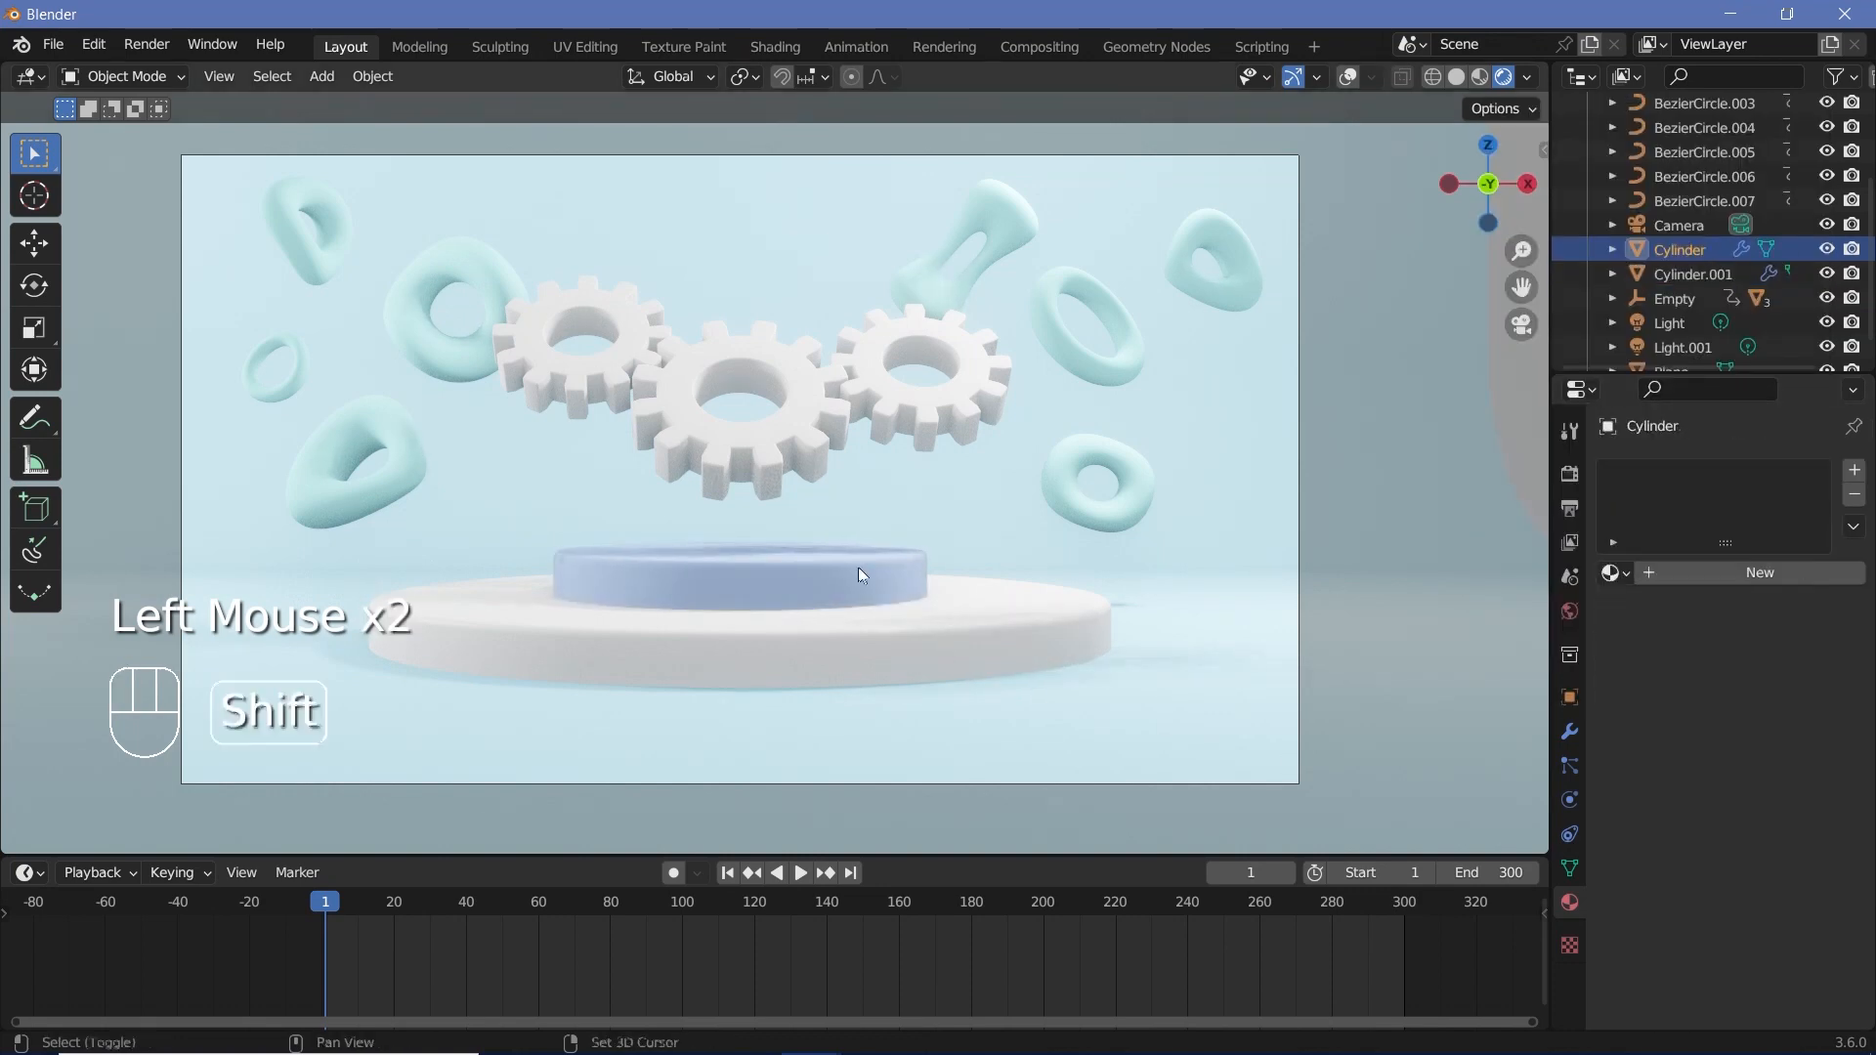
pyautogui.keyDown('shift'); pyautogui.click(848, 561); pyautogui.keyUp('shift')
pyautogui.hotkey('ctrl', 'p')
pyautogui.hotkey('ctrl', 'l')
pyautogui.click(1007, 618)
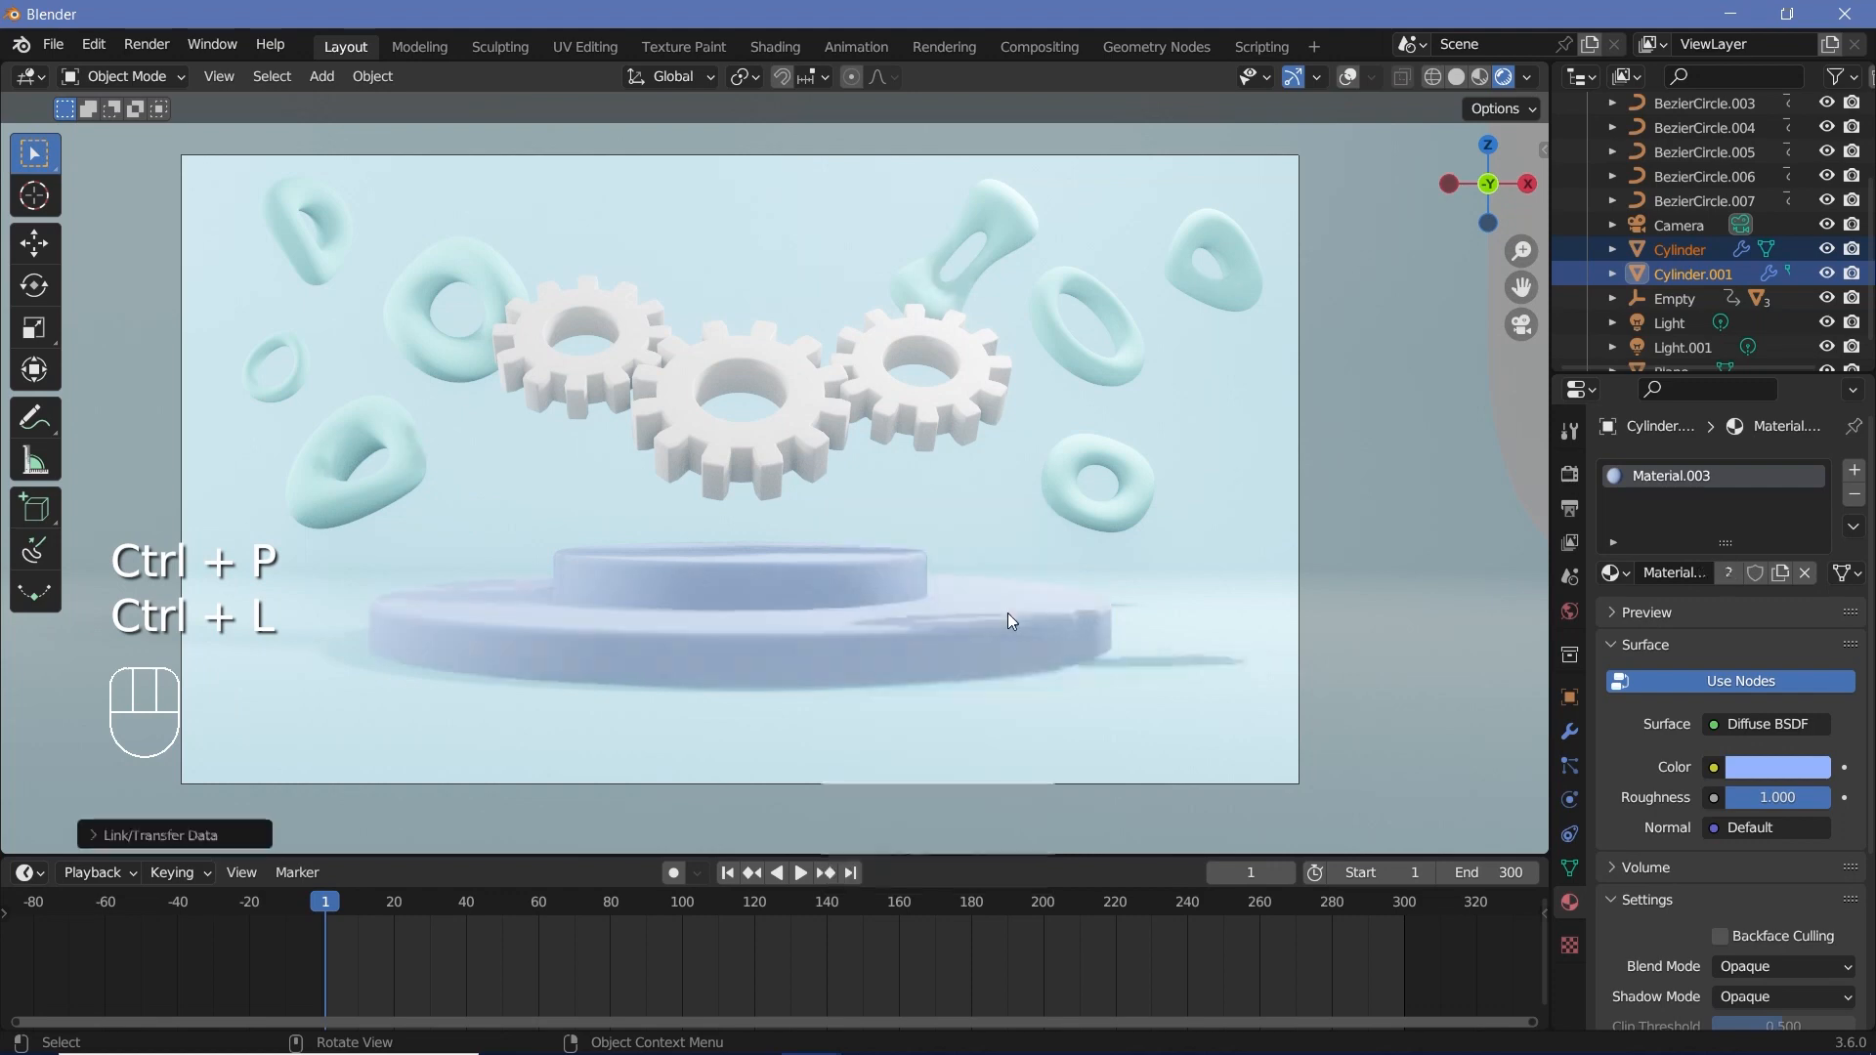
# - Paste the backdrop's 94DAFF color onto the rings' shared material and recolor the backdrop with the palette's light cyan
pyautogui.click(625, 723)
pyautogui.click(1226, 428)
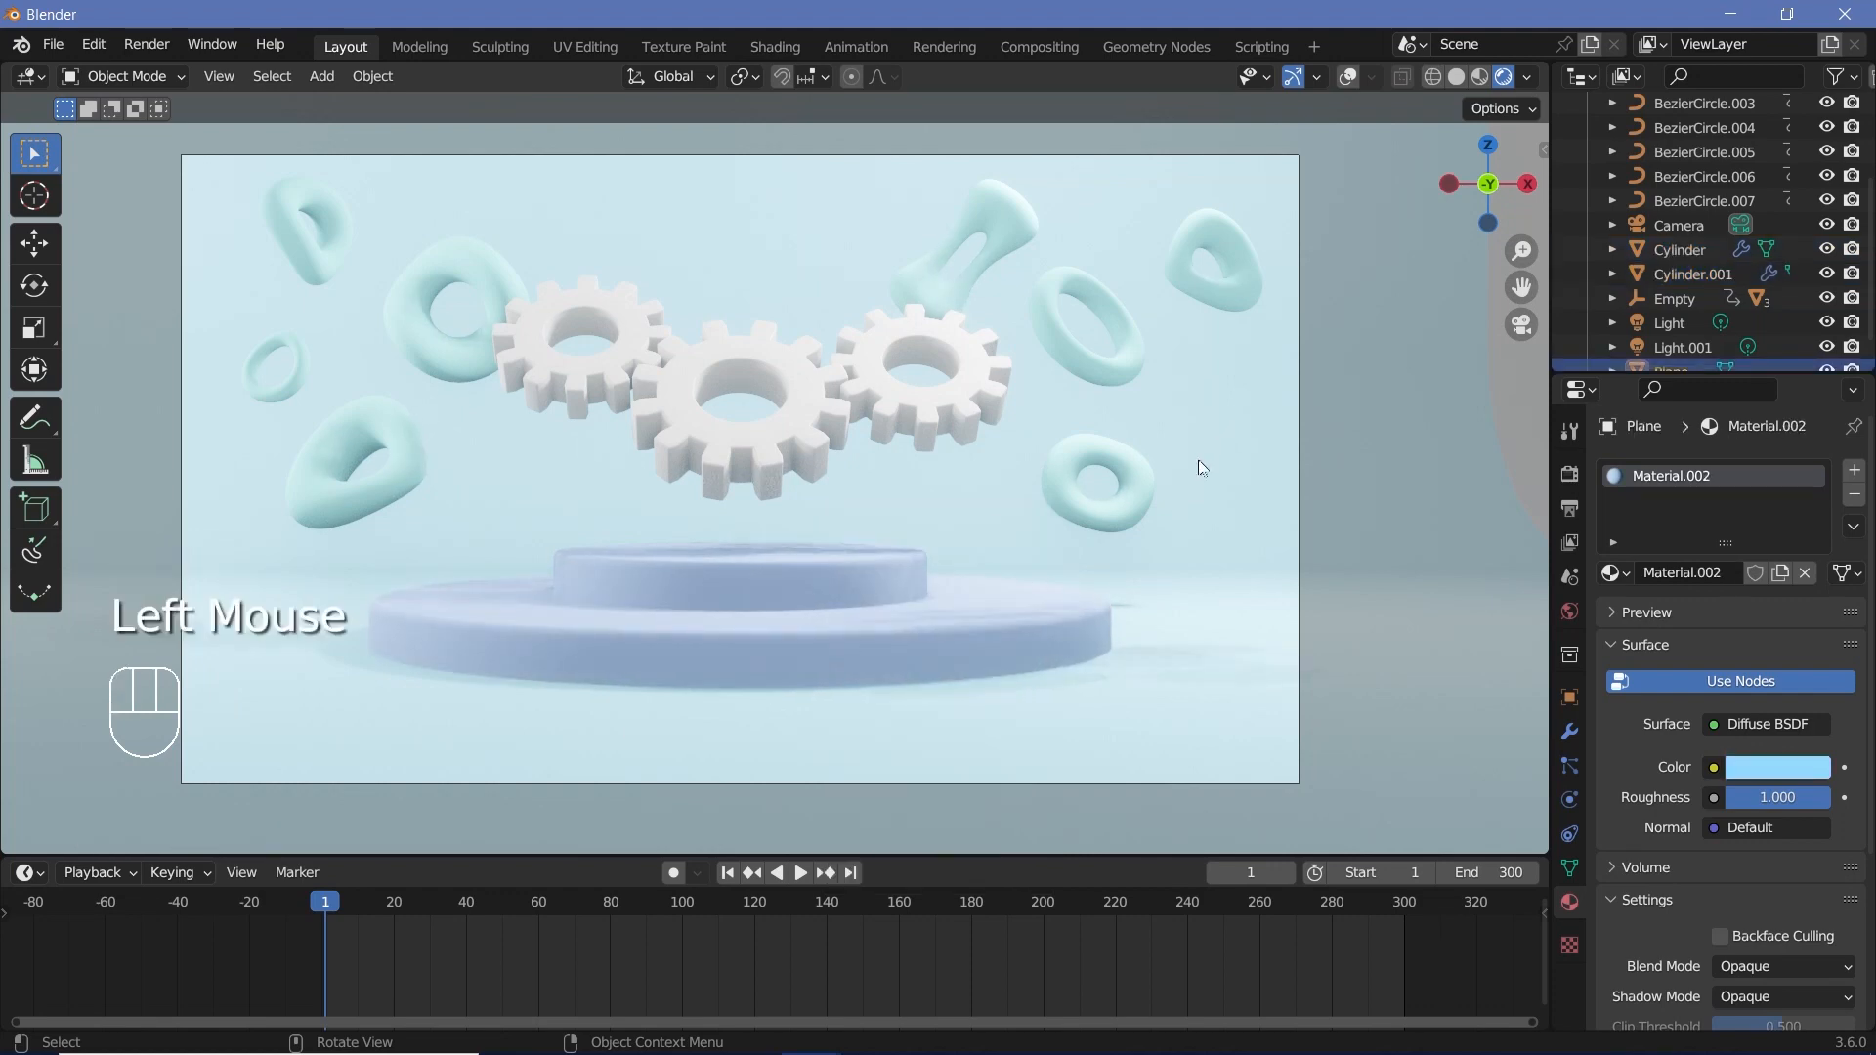
pyautogui.click(1075, 508)
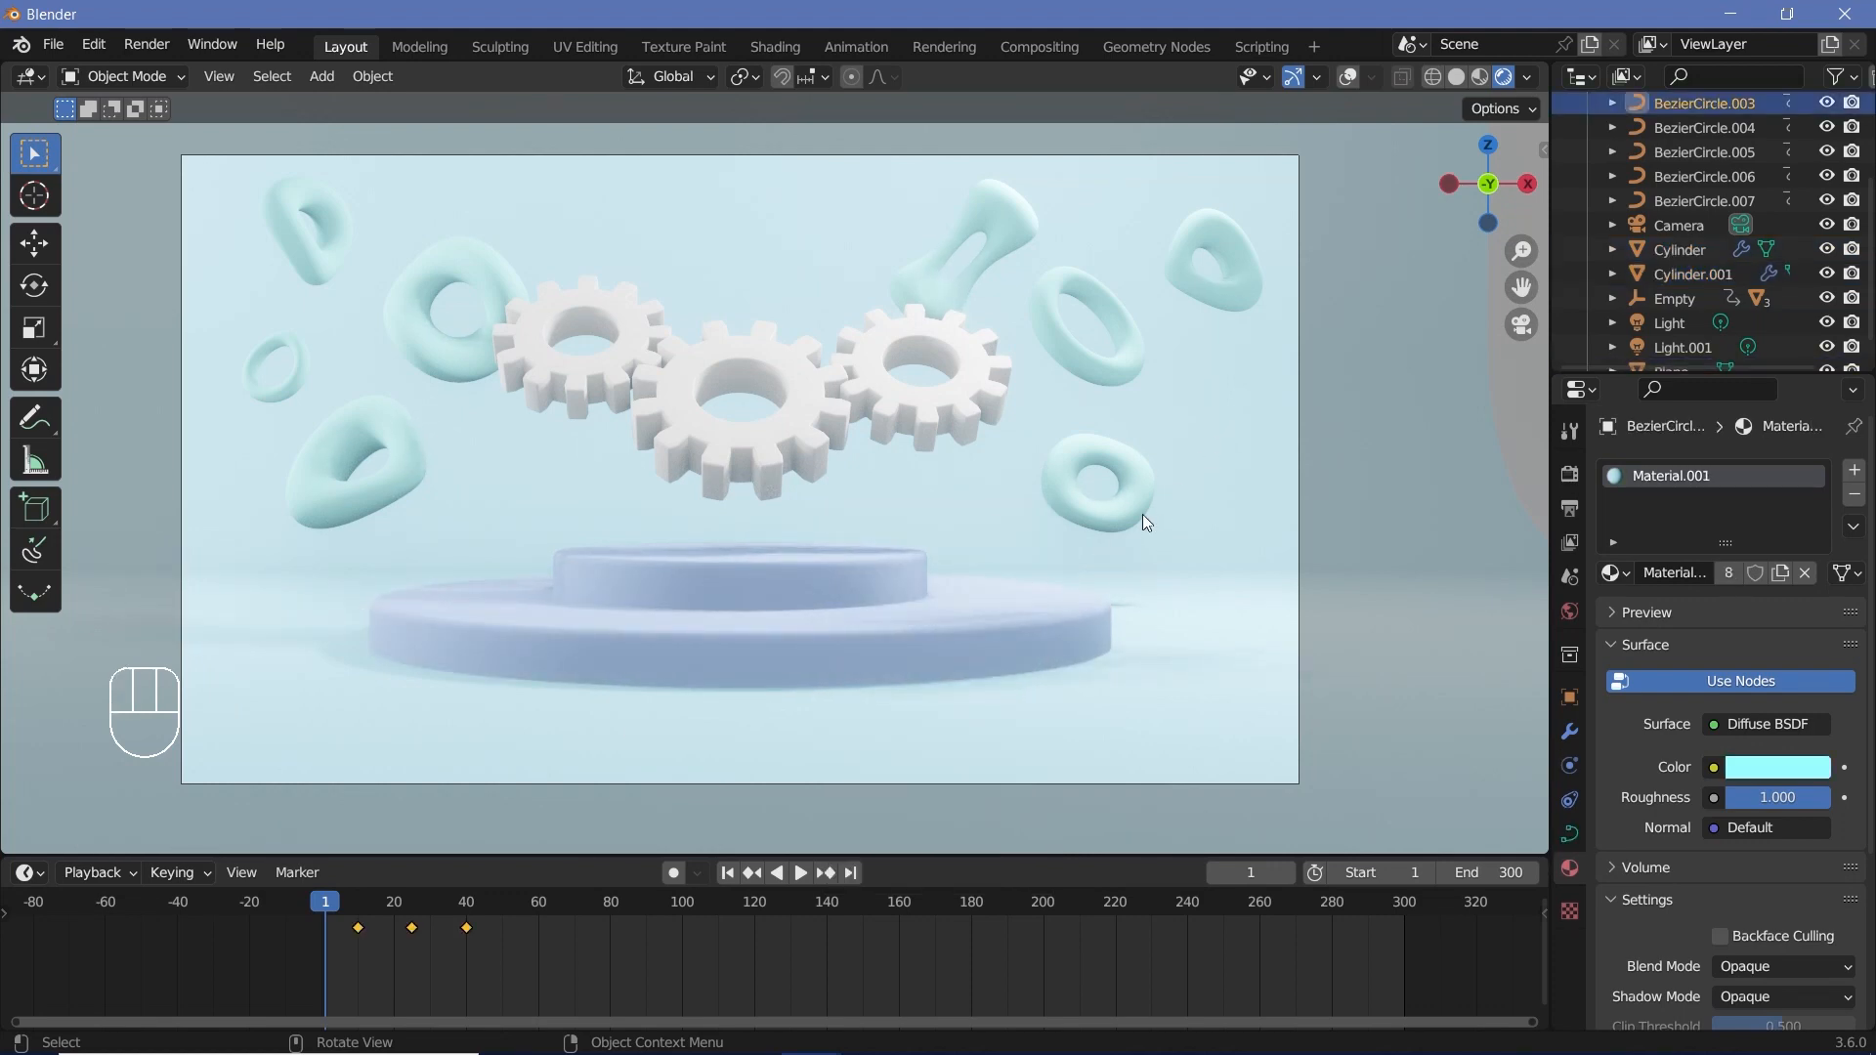
pyautogui.click(1176, 612)
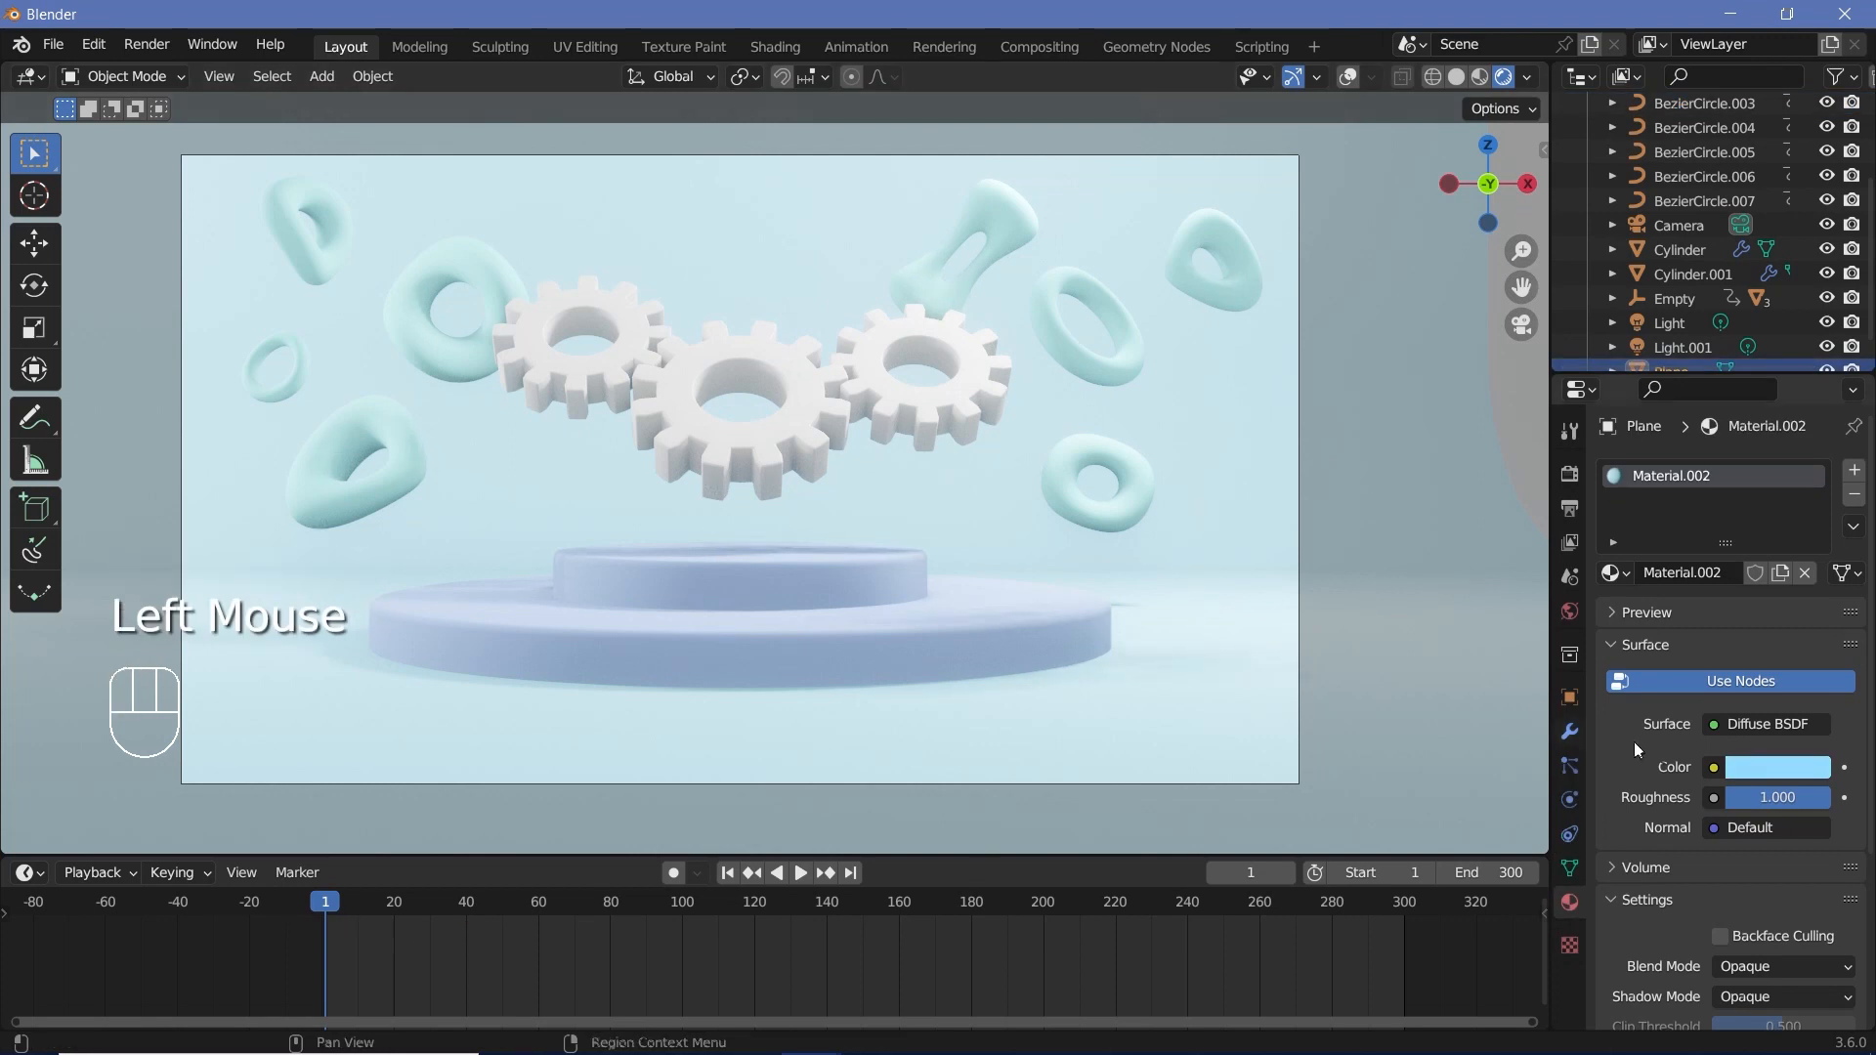
pyautogui.hotkey('ctrl', 'c')
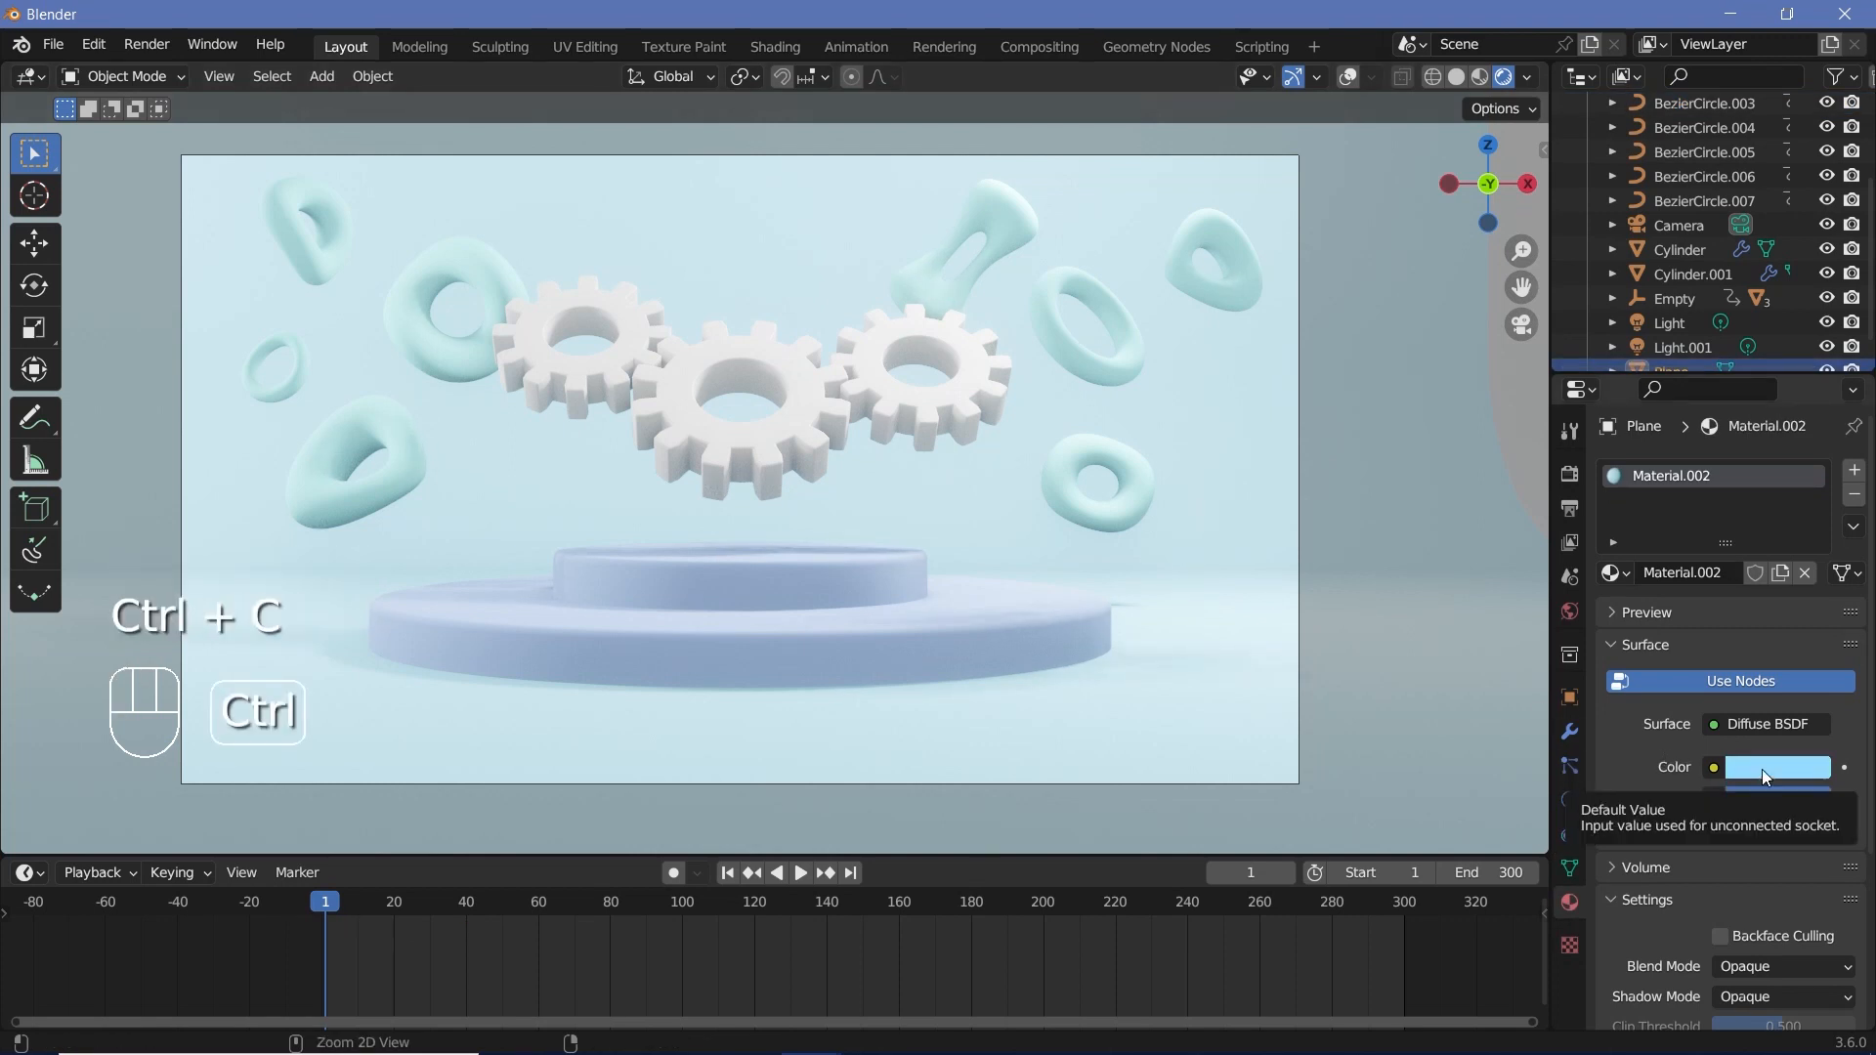
pyautogui.click(1614, 573)
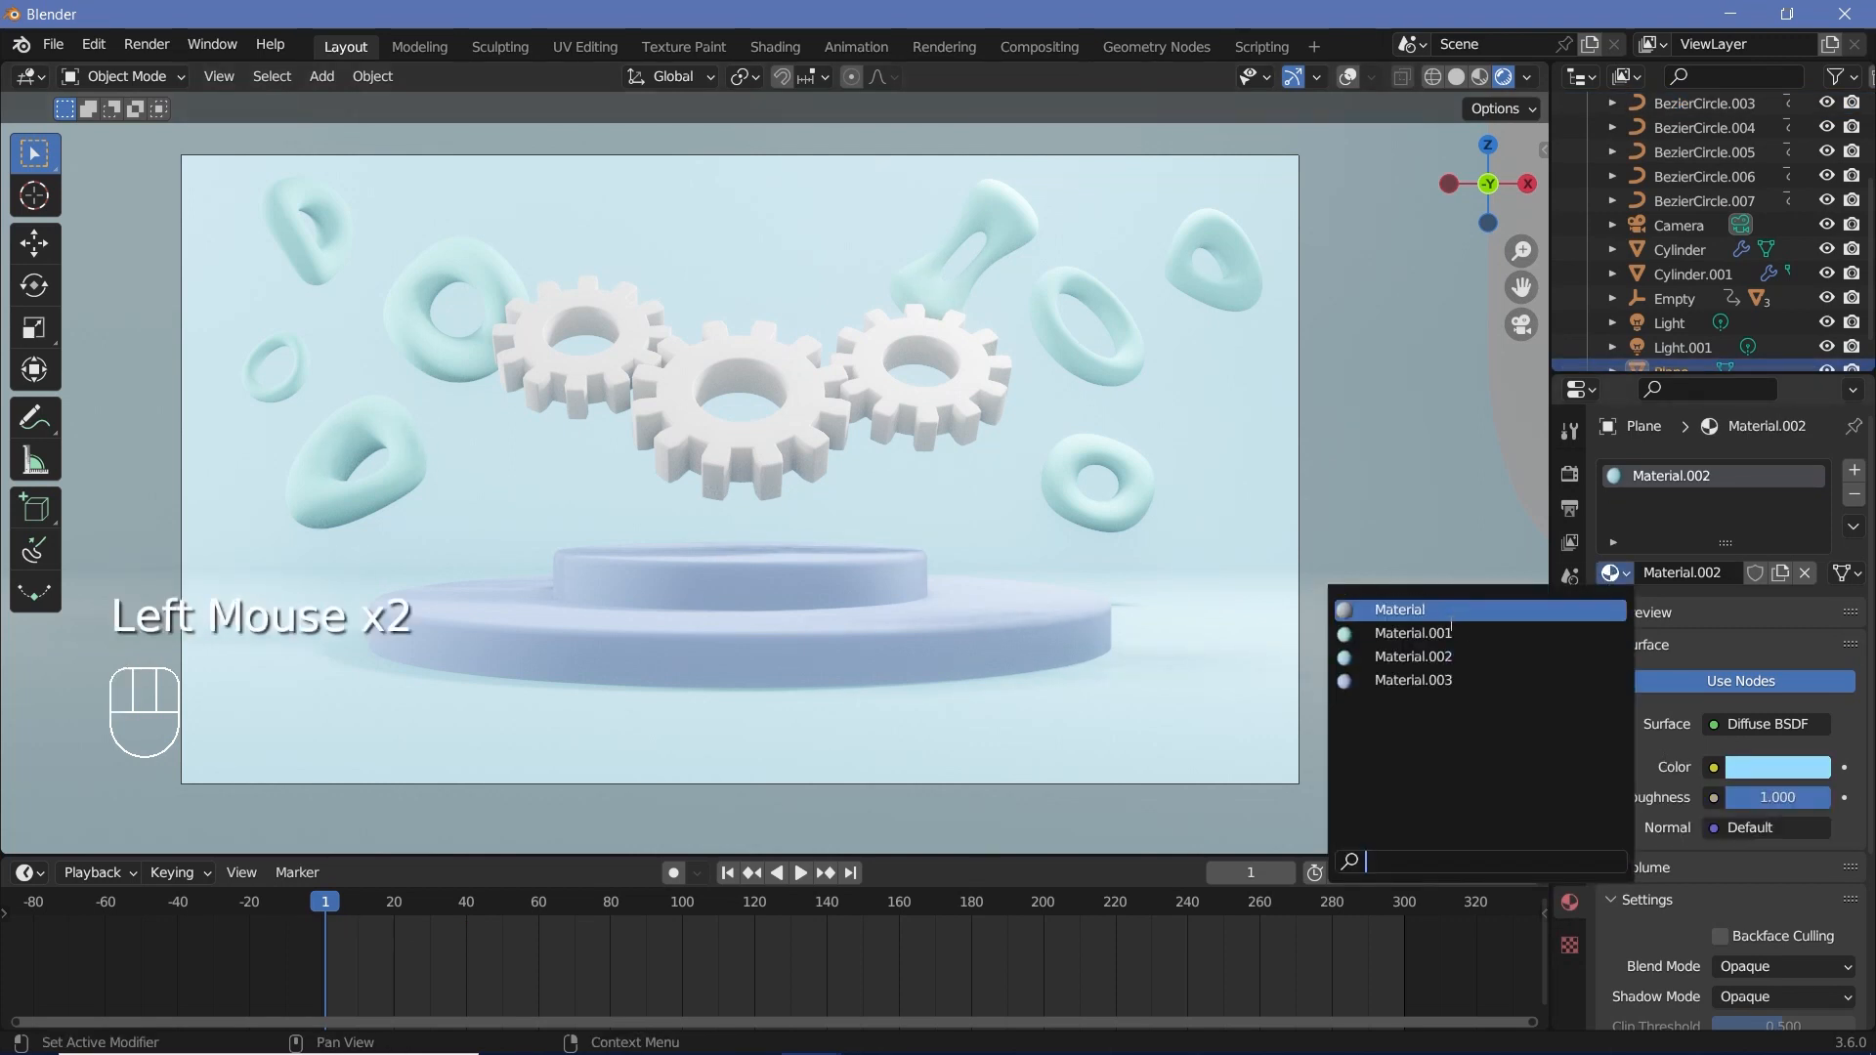
pyautogui.click(1446, 632)
pyautogui.click(1129, 489)
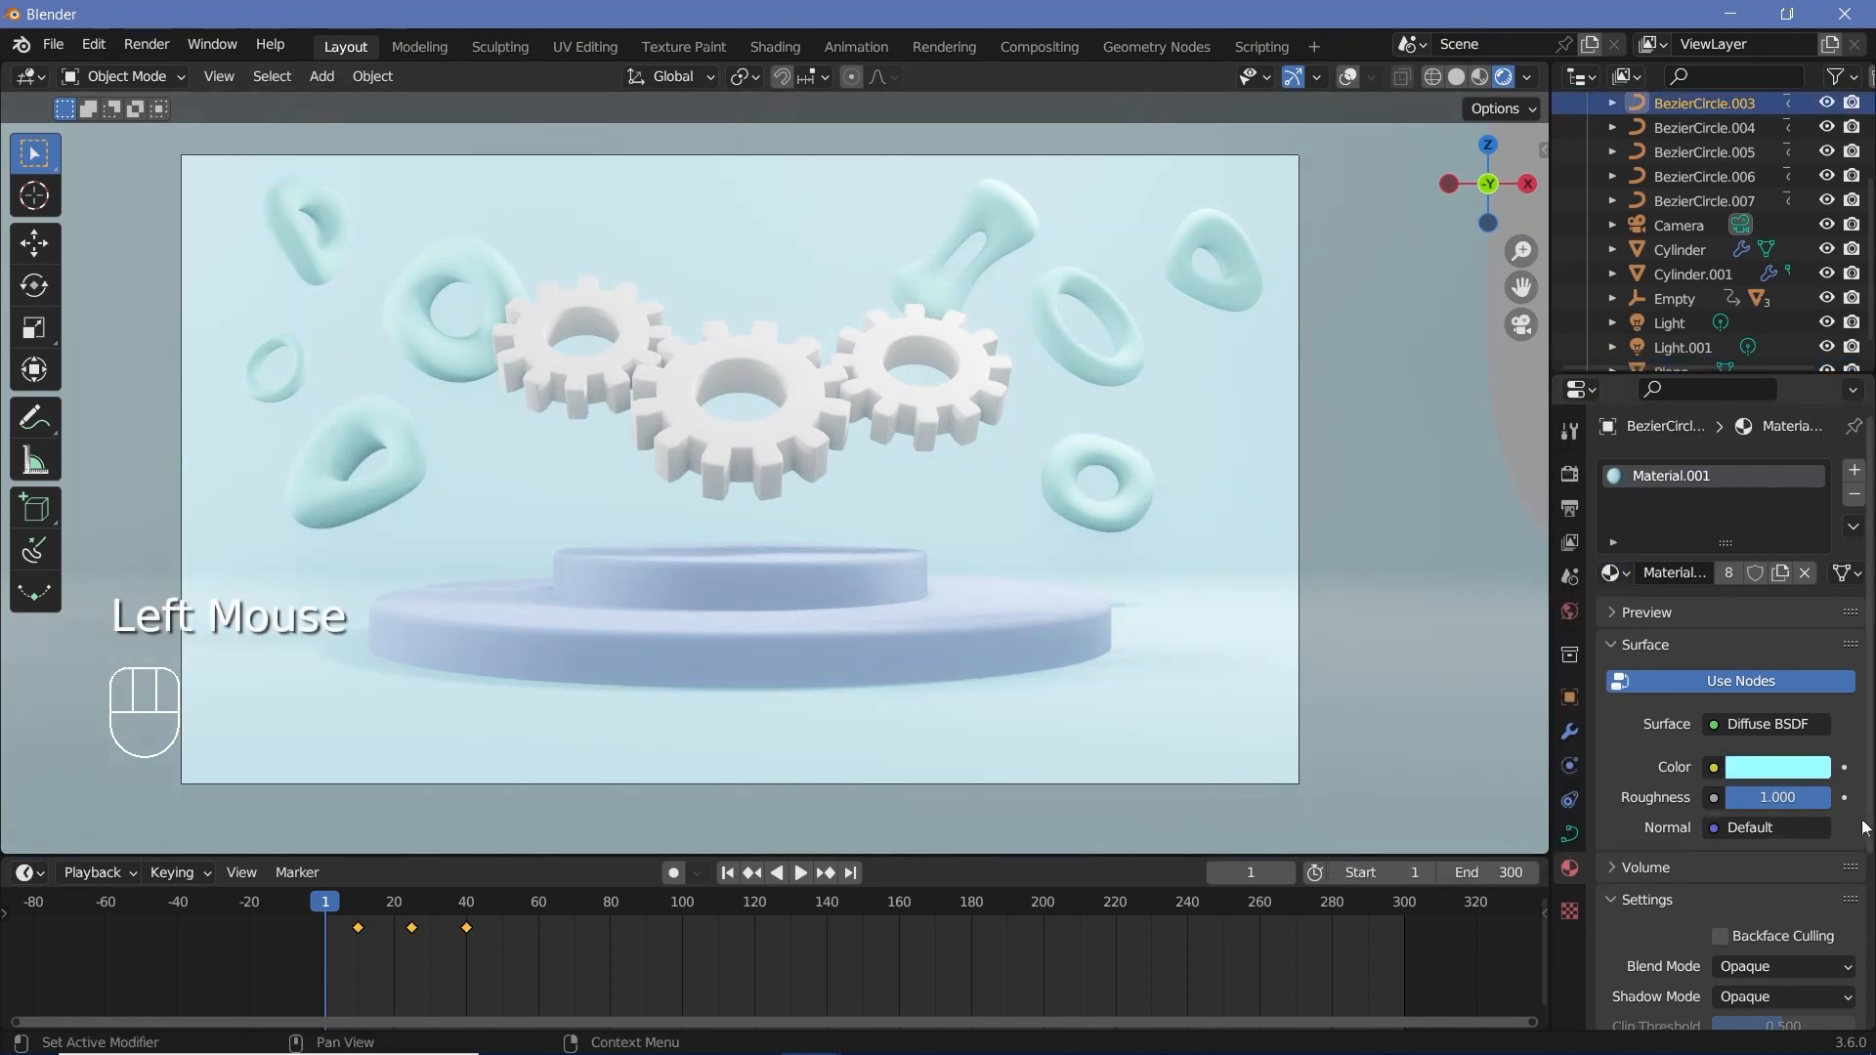
pyautogui.hotkey('ctrl', 'v')
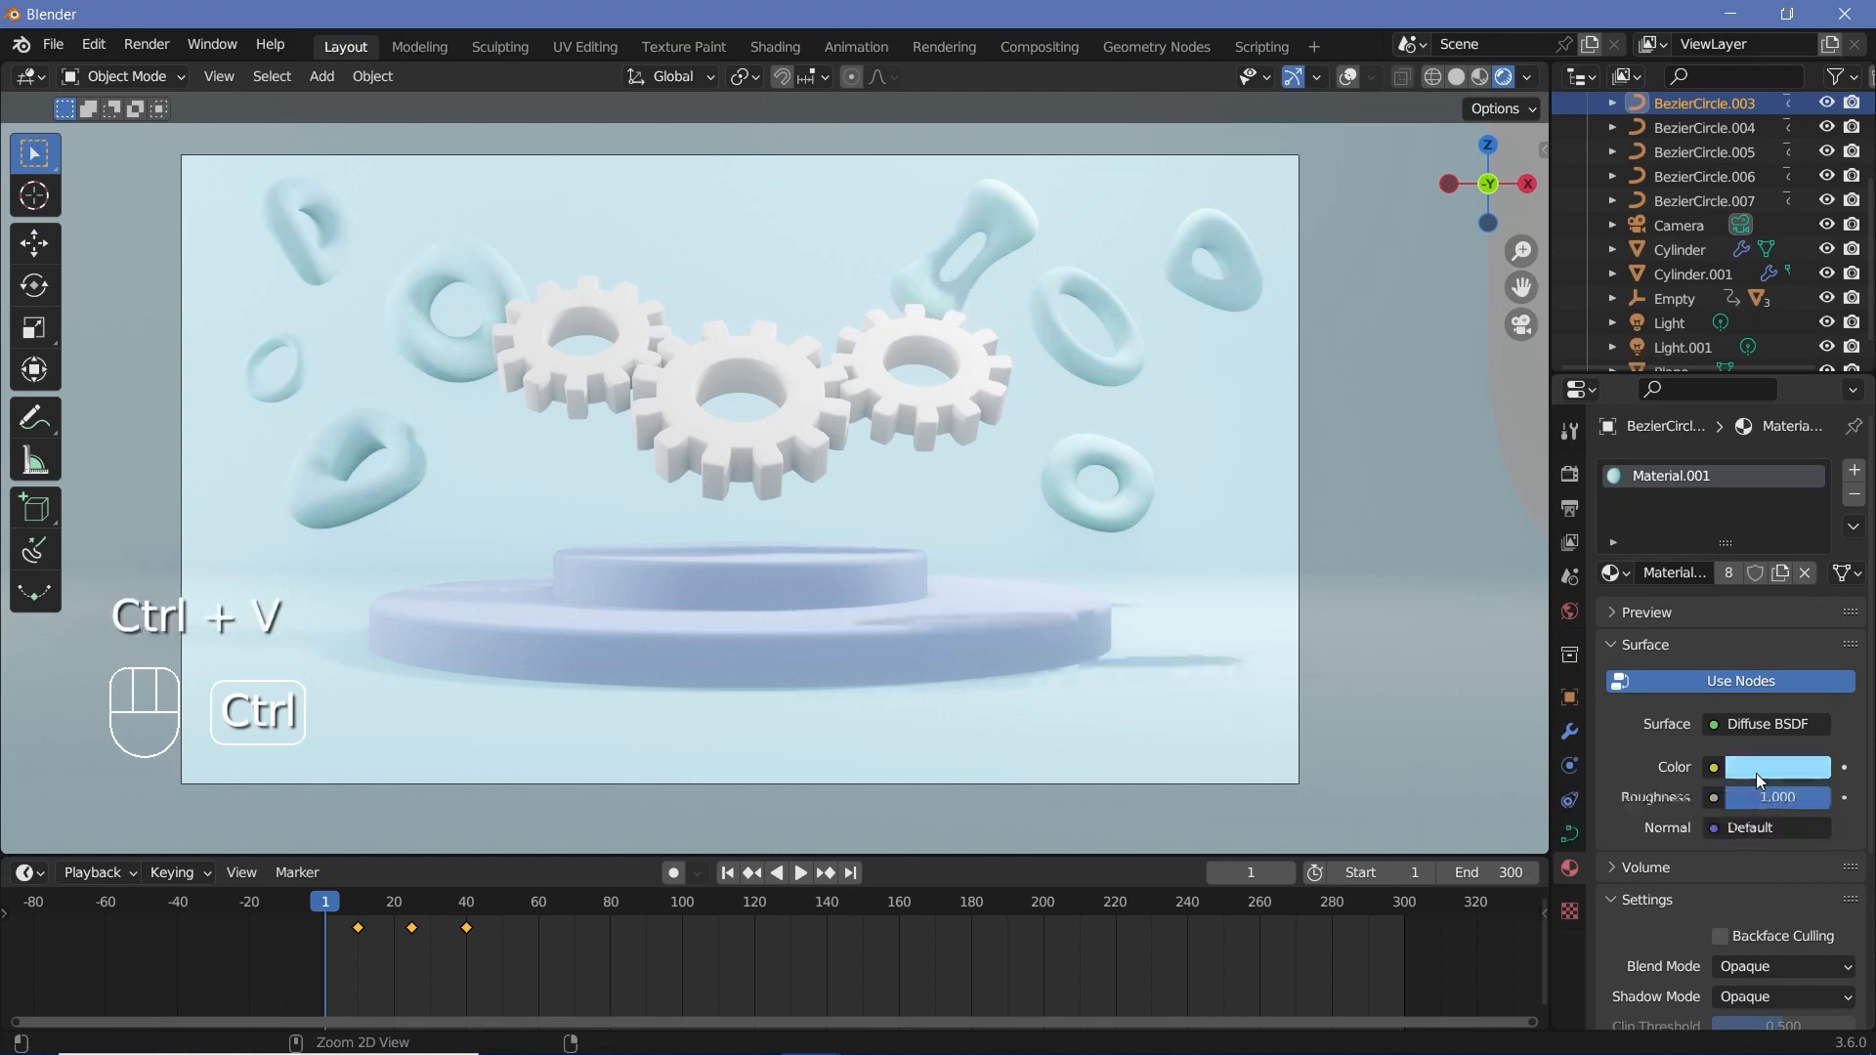
pyautogui.click(1414, 663)
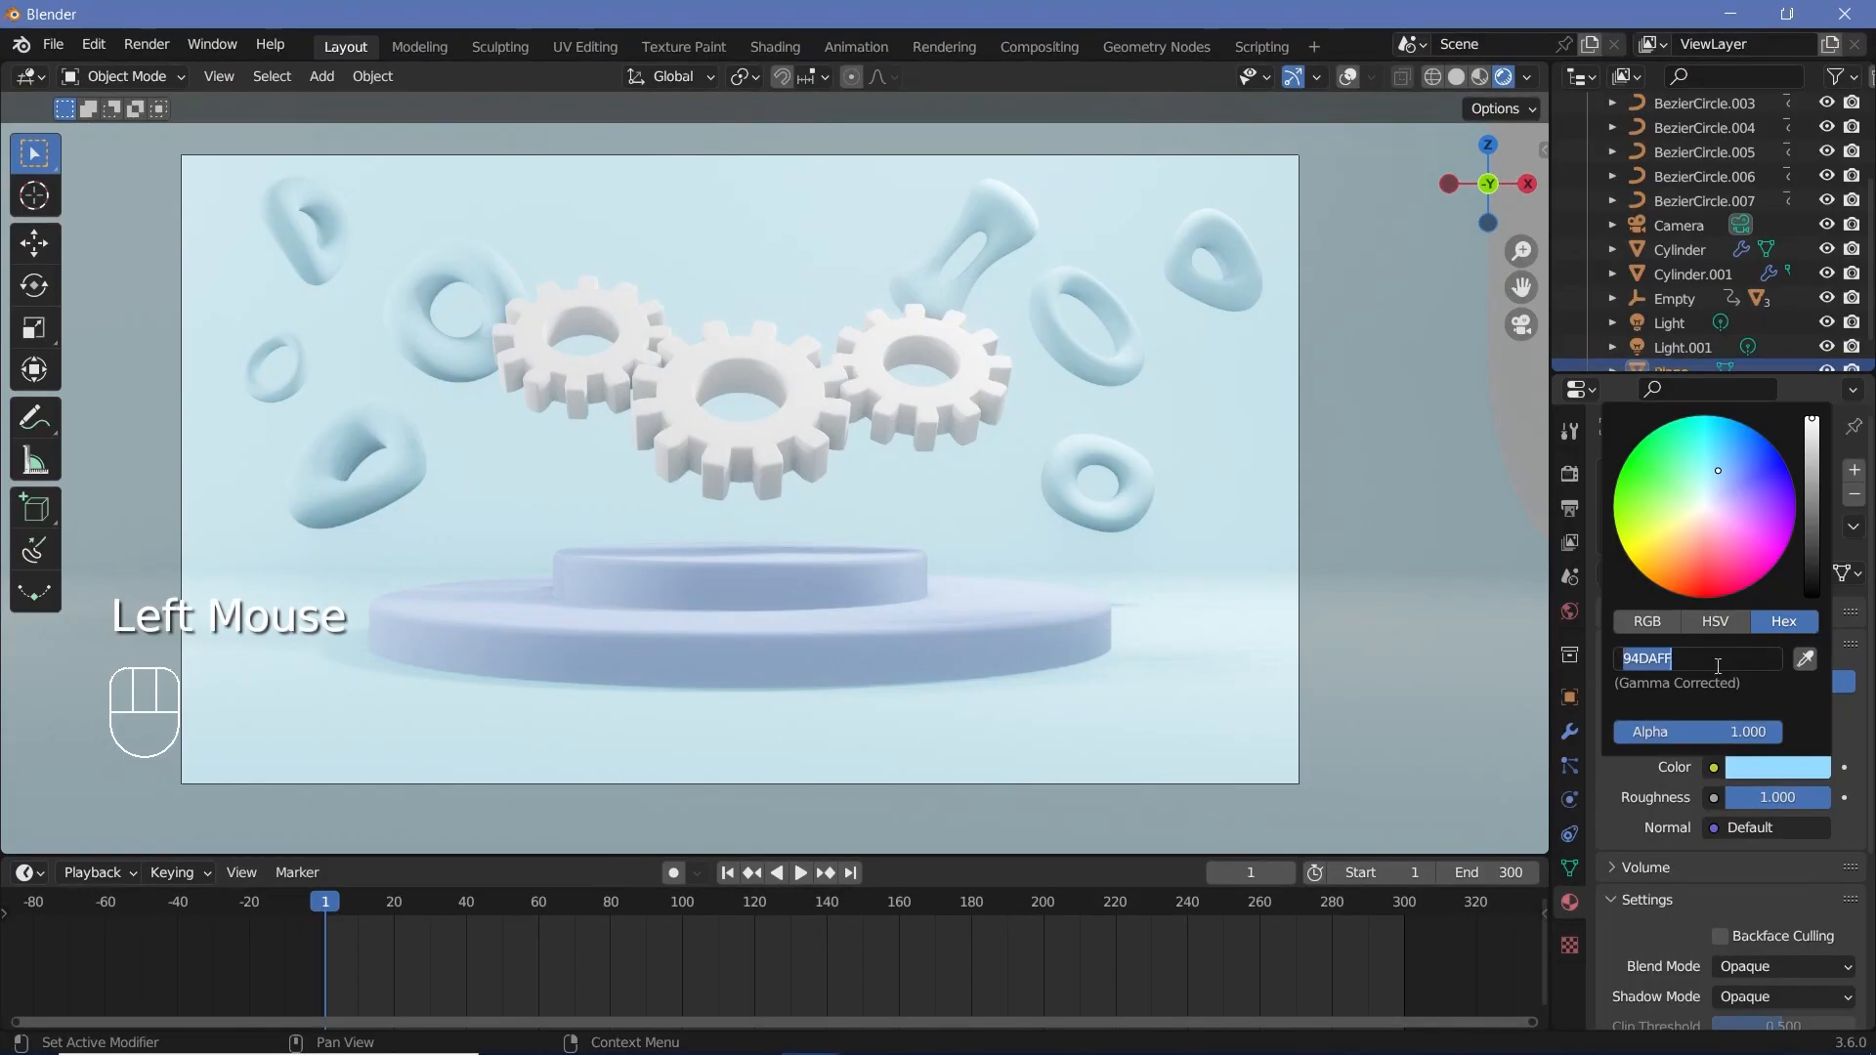
pyautogui.hotkey('ctrl', 'v')
# - Give the middle gear a new Diffuse BSDF material with a dark gray color and roughness 1.000
pyautogui.click(758, 476)
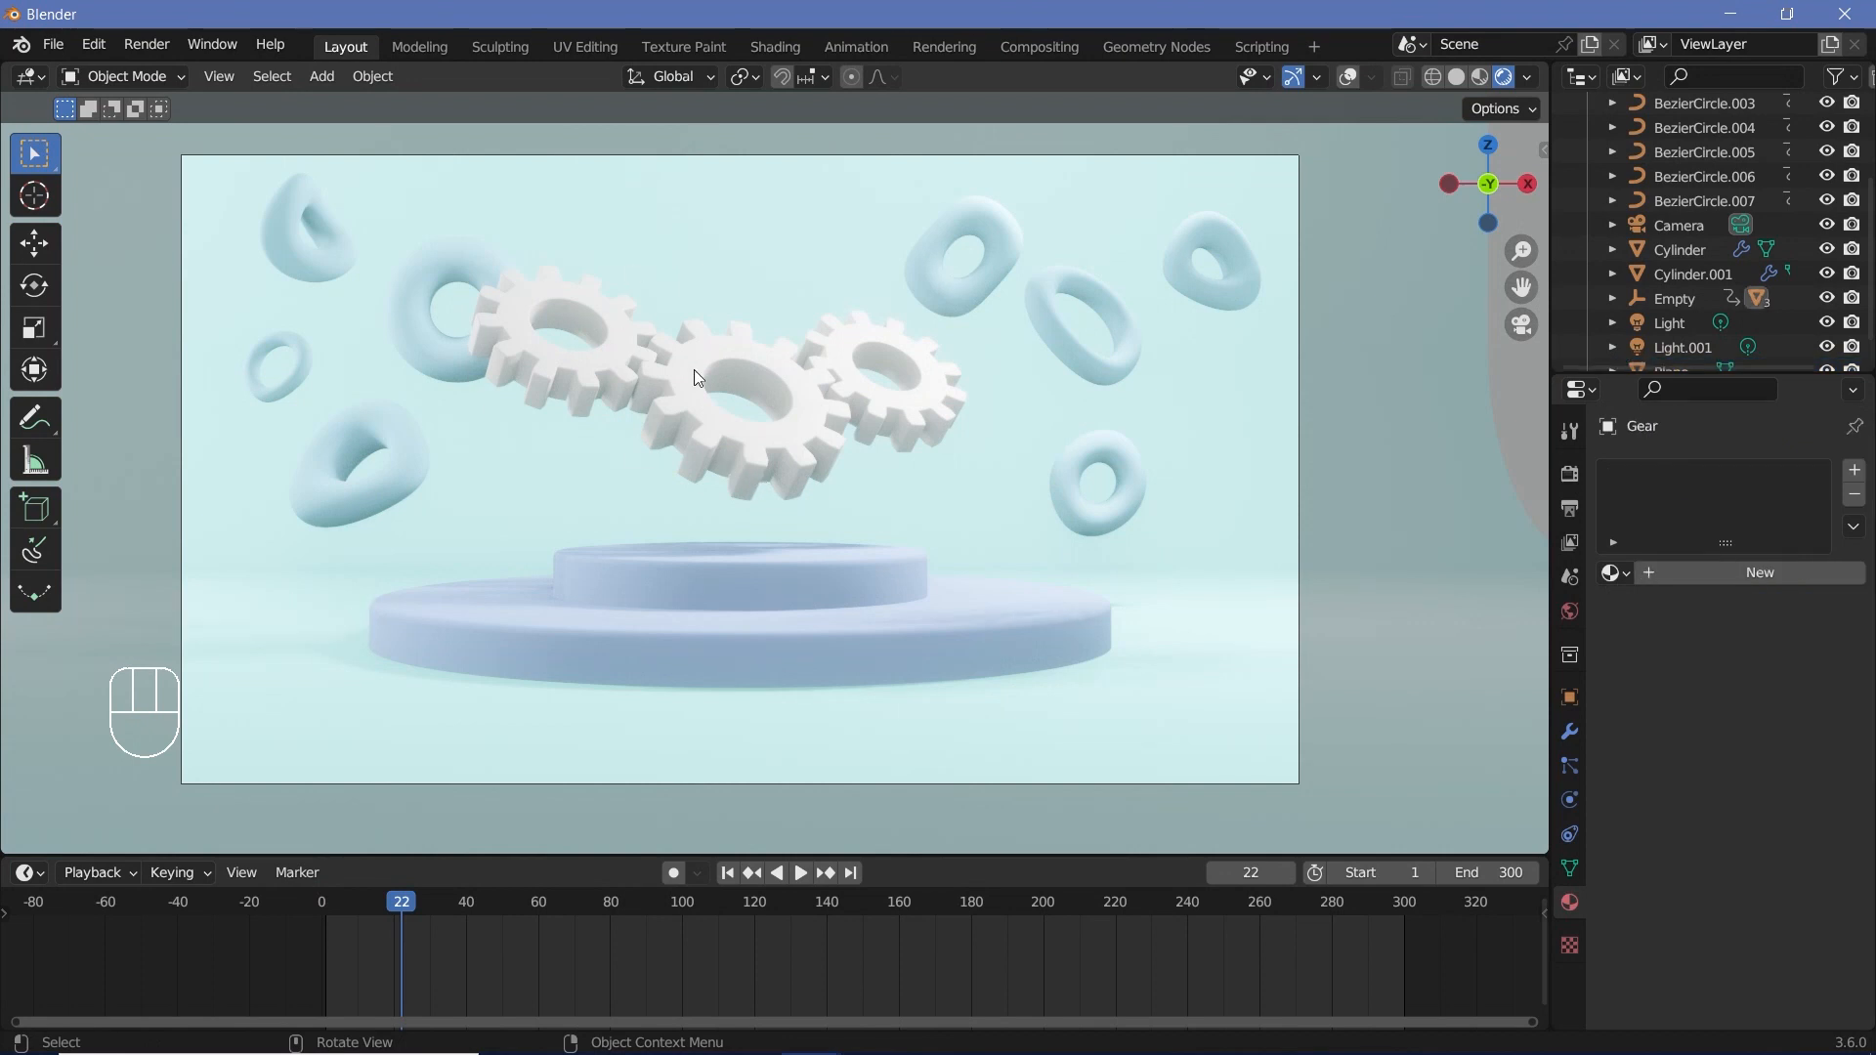
pyautogui.click(1700, 573)
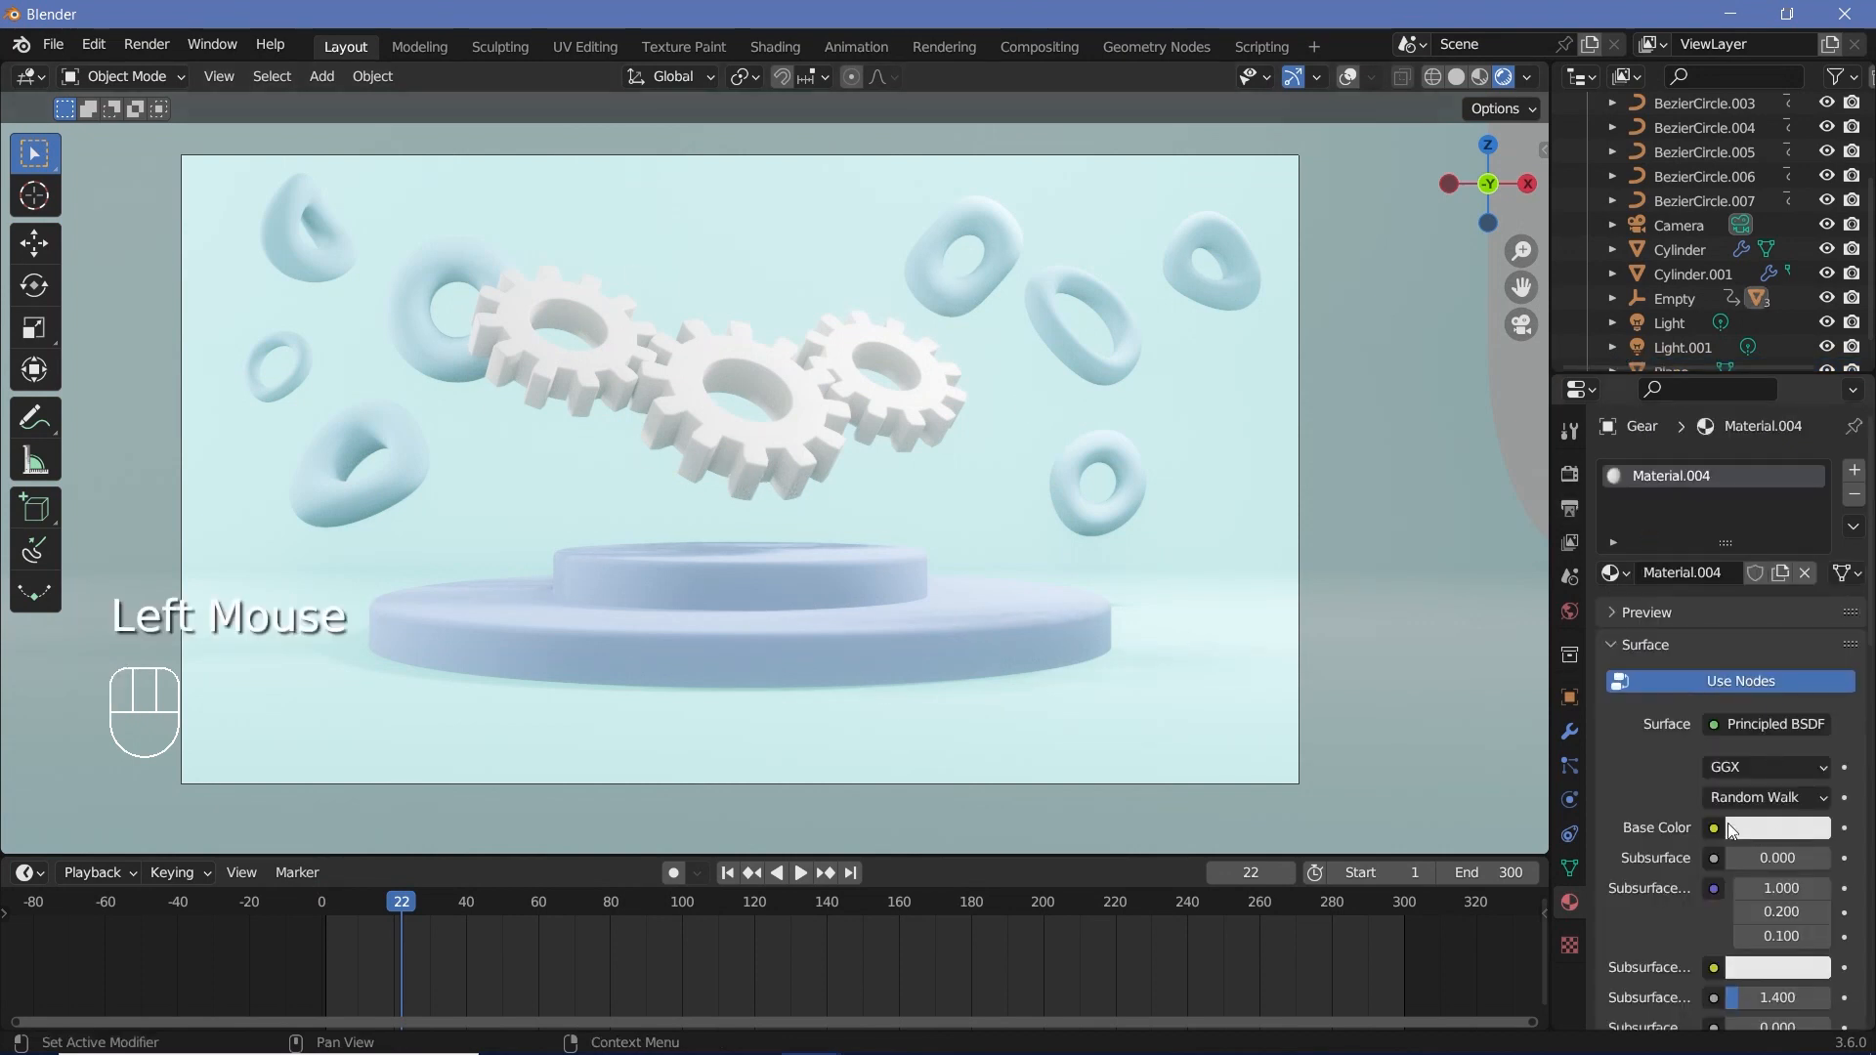
pyautogui.click(1729, 829)
pyautogui.click(1749, 724)
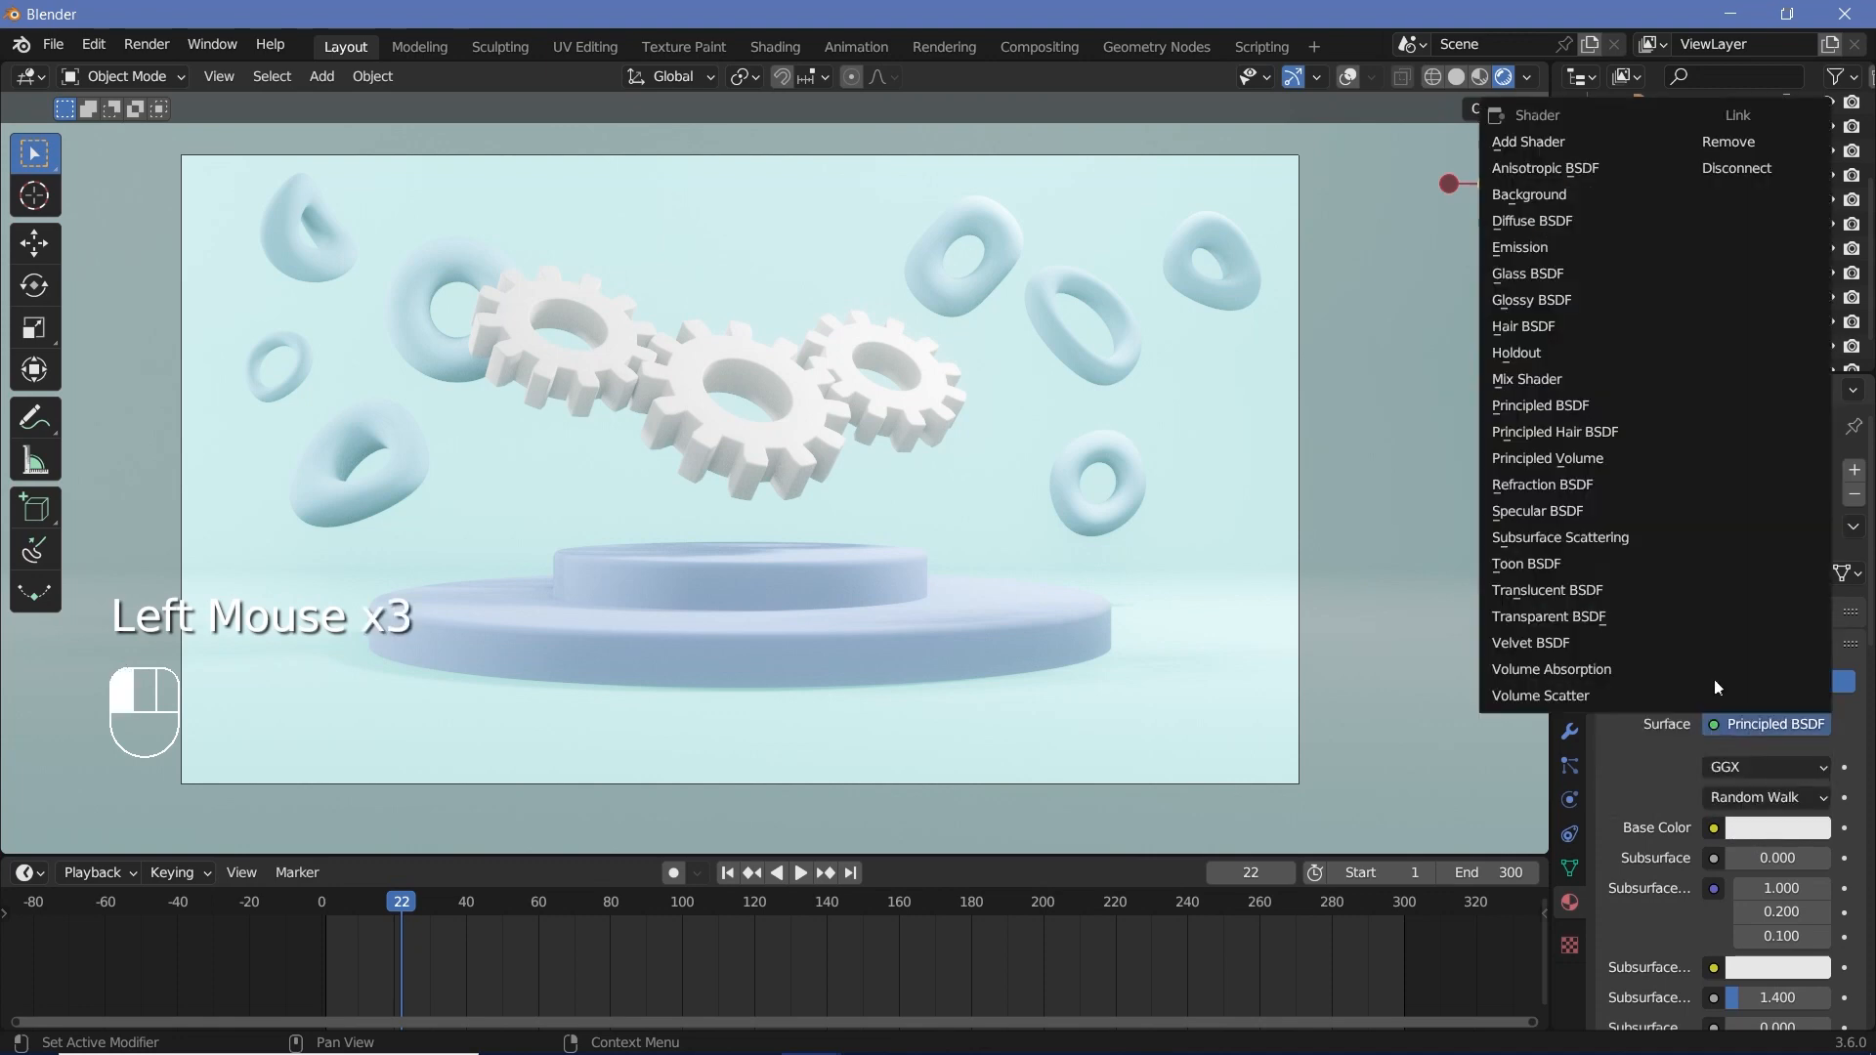
pyautogui.click(1558, 293)
pyautogui.click(1757, 767)
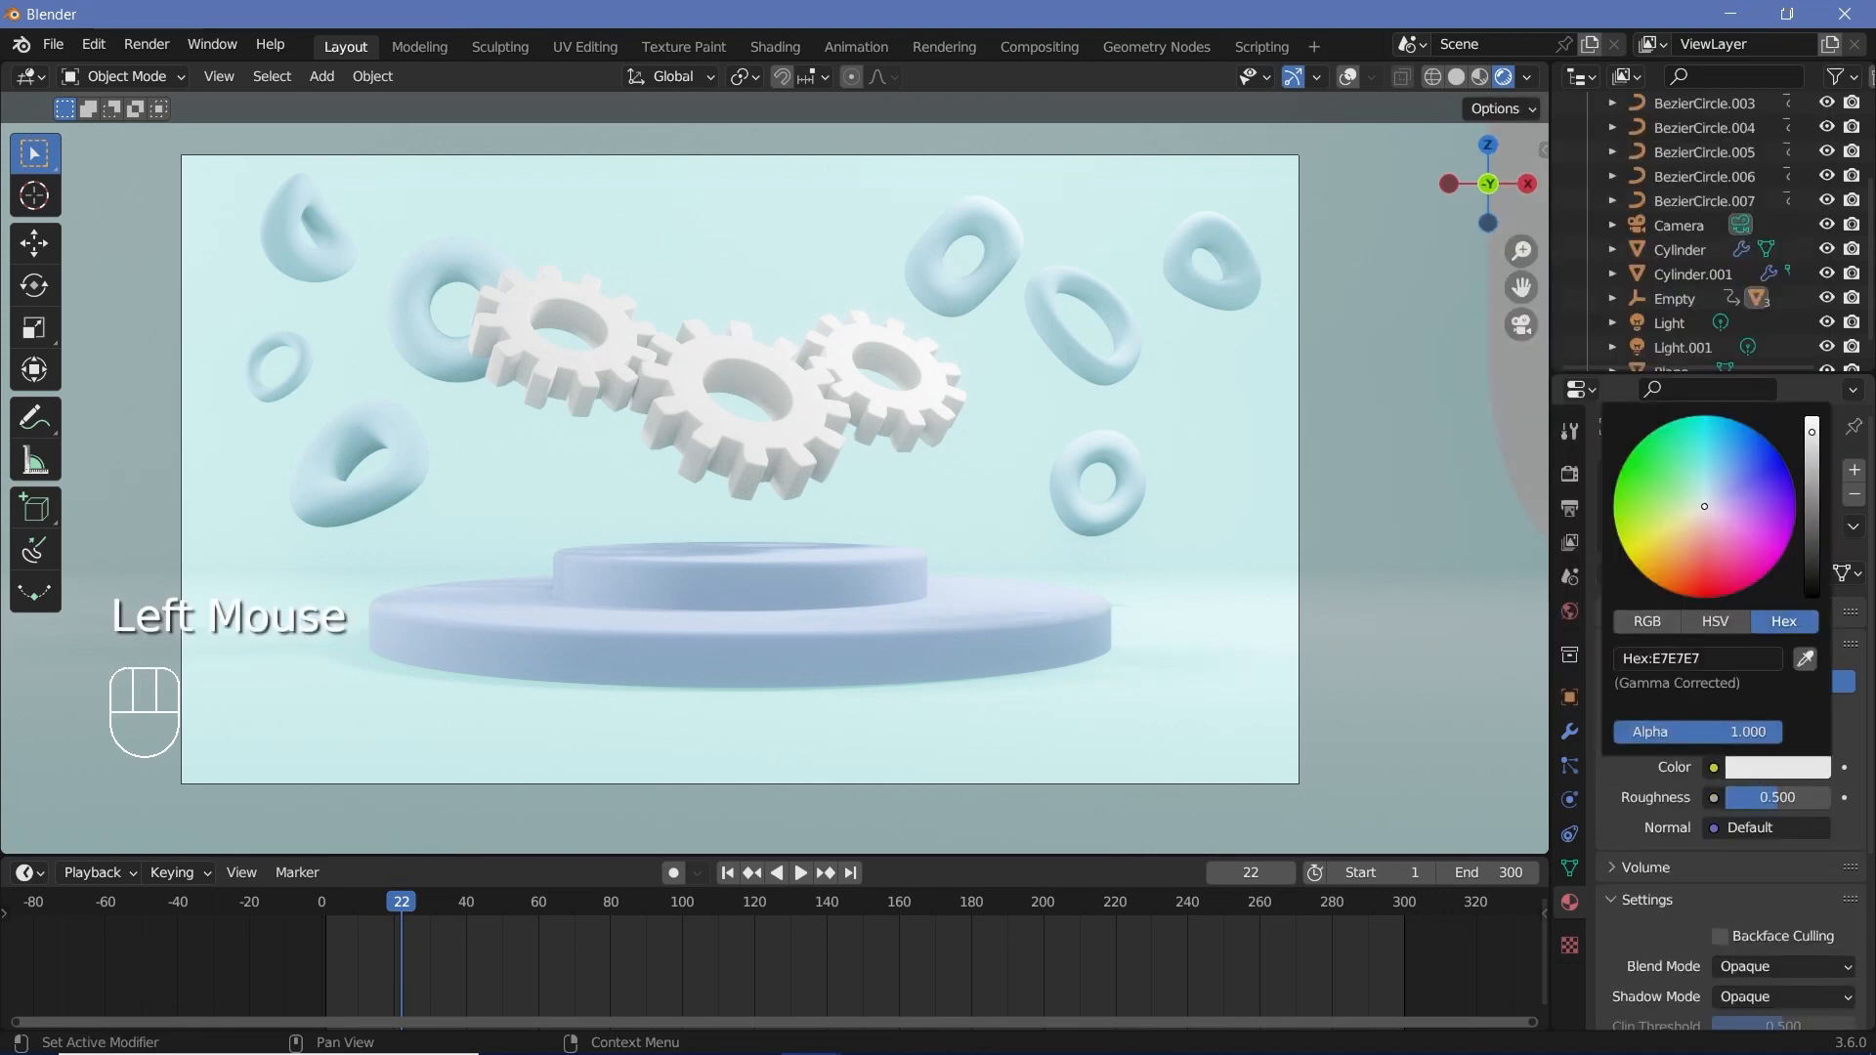
pyautogui.moveTo(1812, 432); pyautogui.dragTo(1811, 533)
pyautogui.moveTo(1766, 797); pyautogui.dragTo(1830, 798)
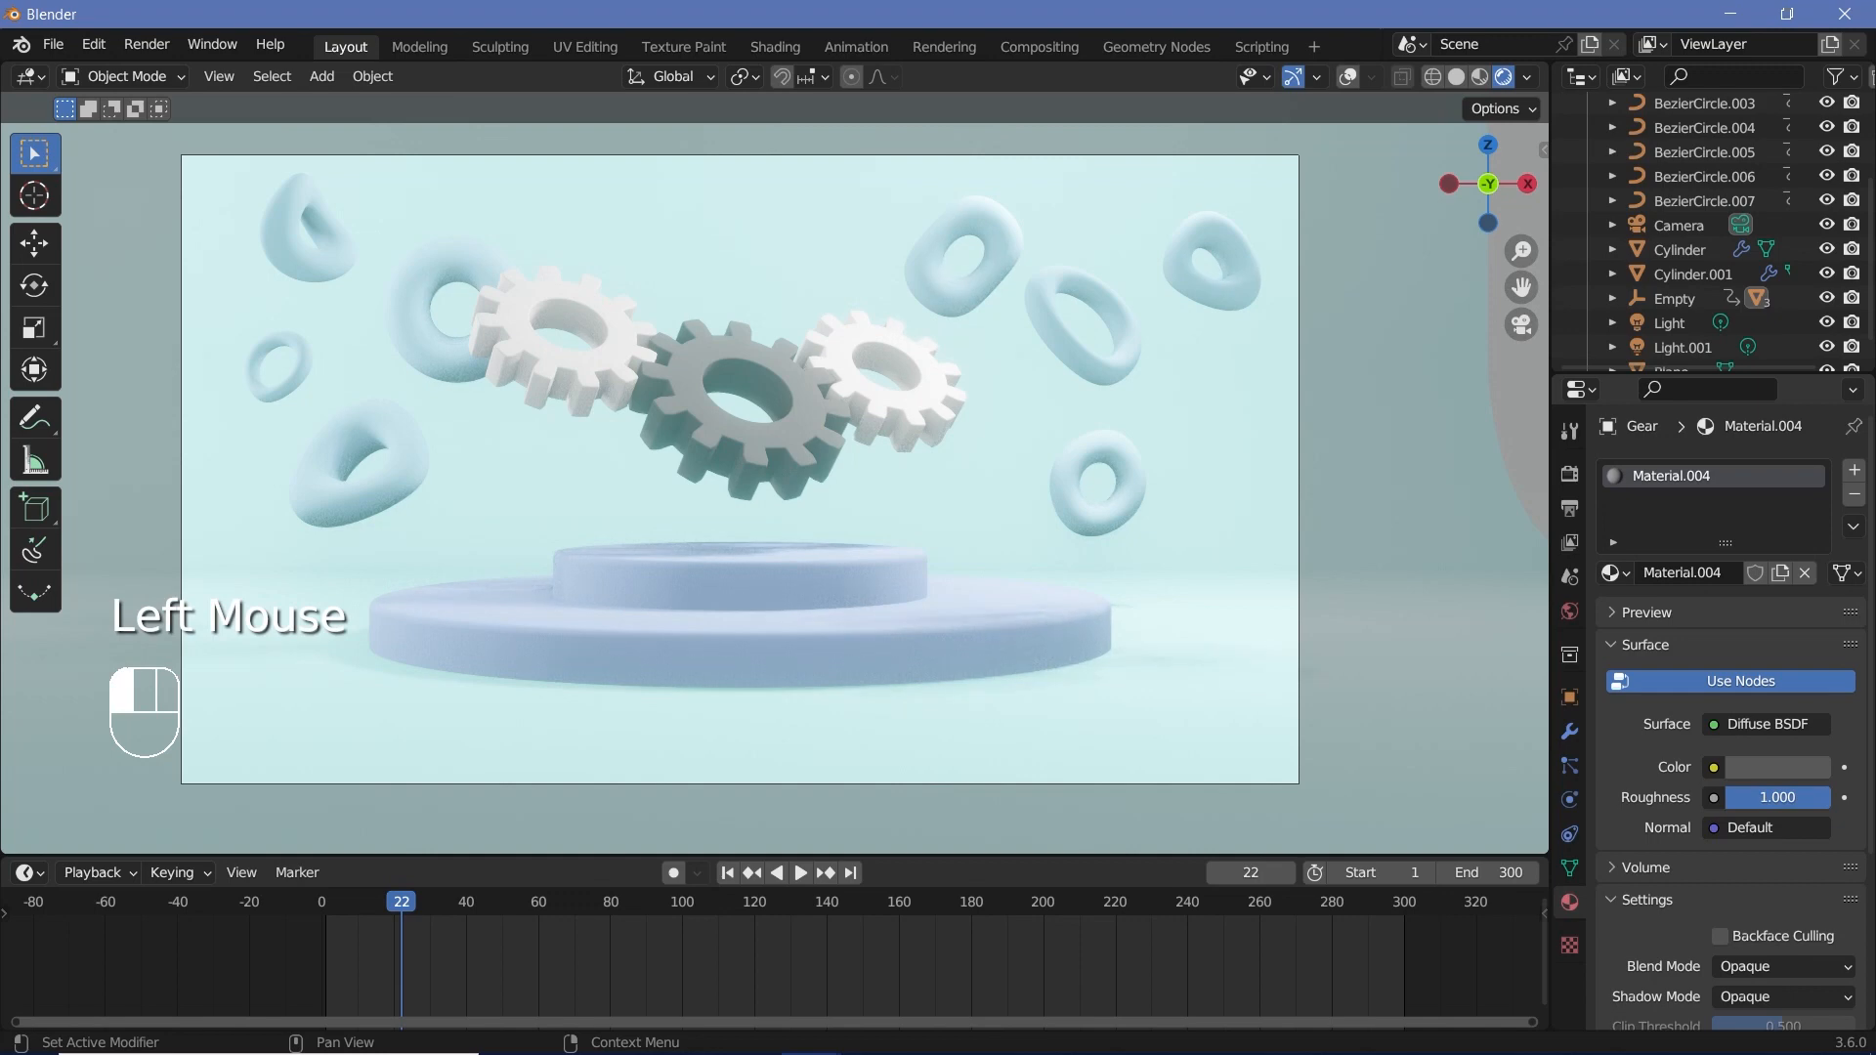
# - Play the animation to check the gear's color, turn off Bloom in the Eevee render settings and replay it
pyautogui.press('space')
pyautogui.press('space')
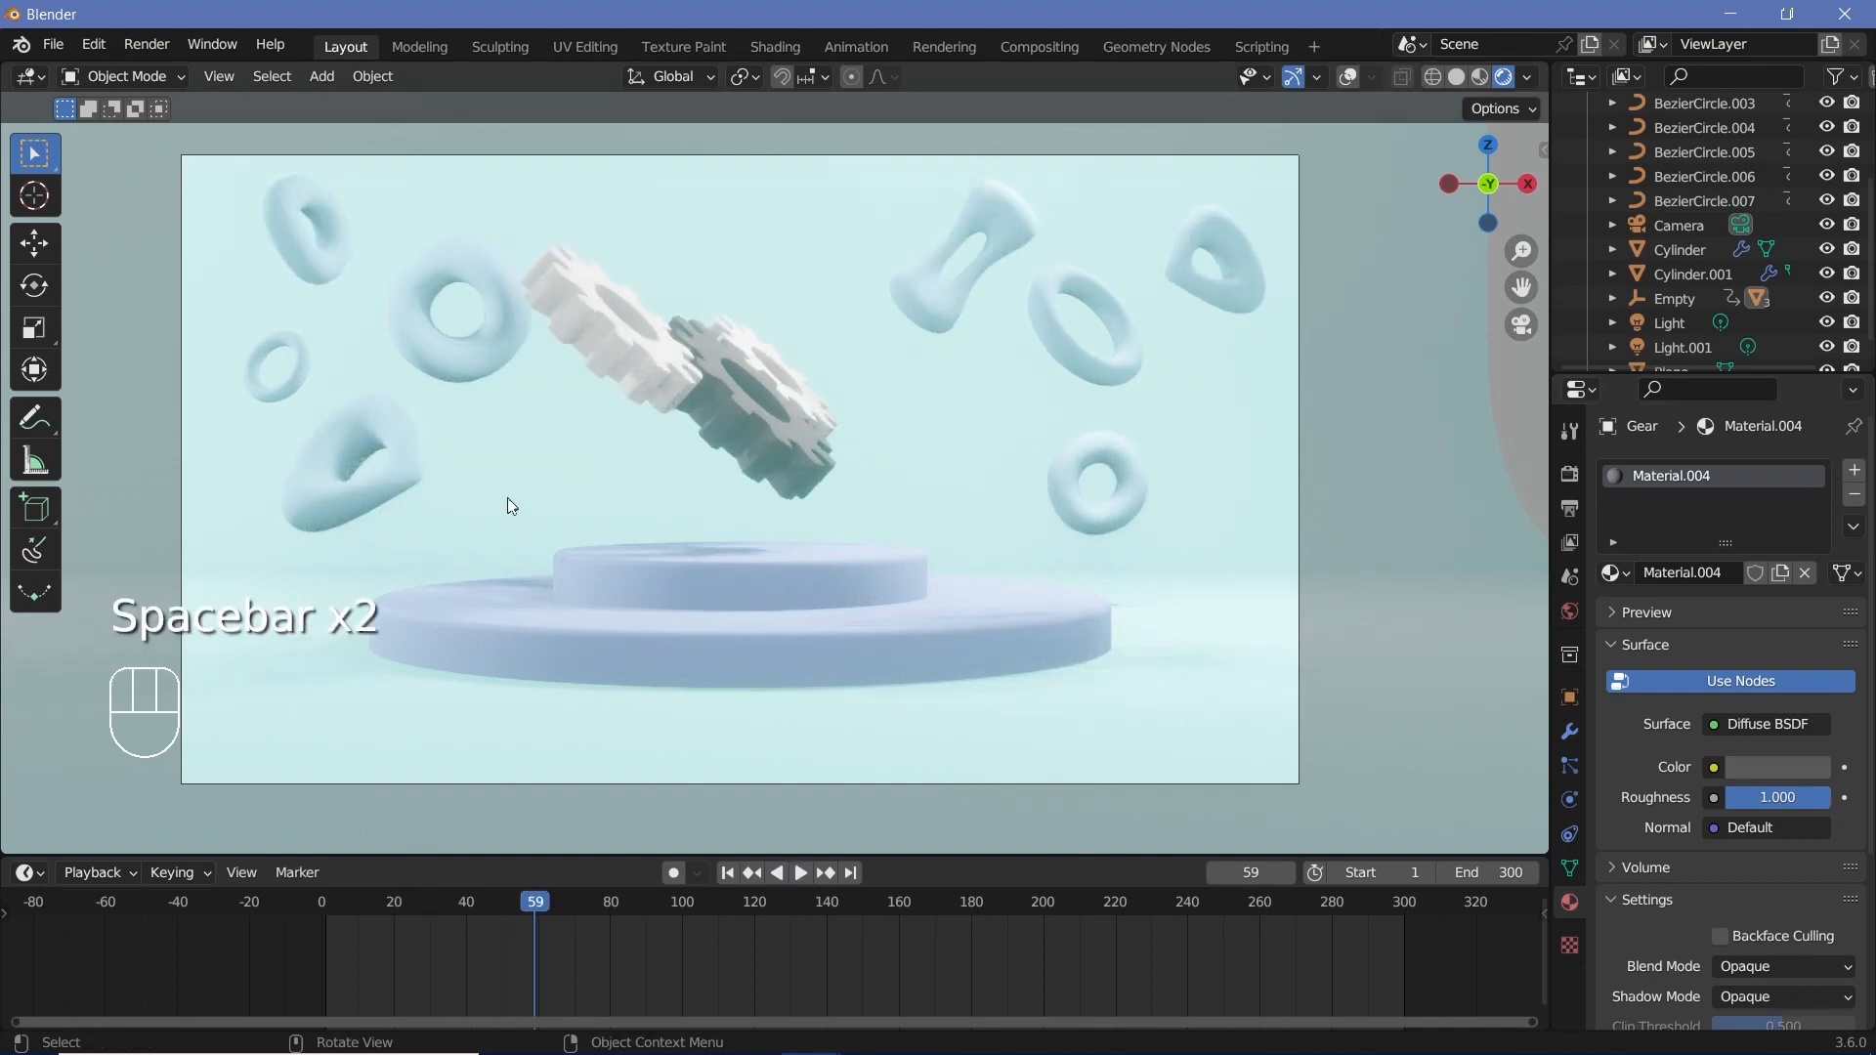
pyautogui.press('space')
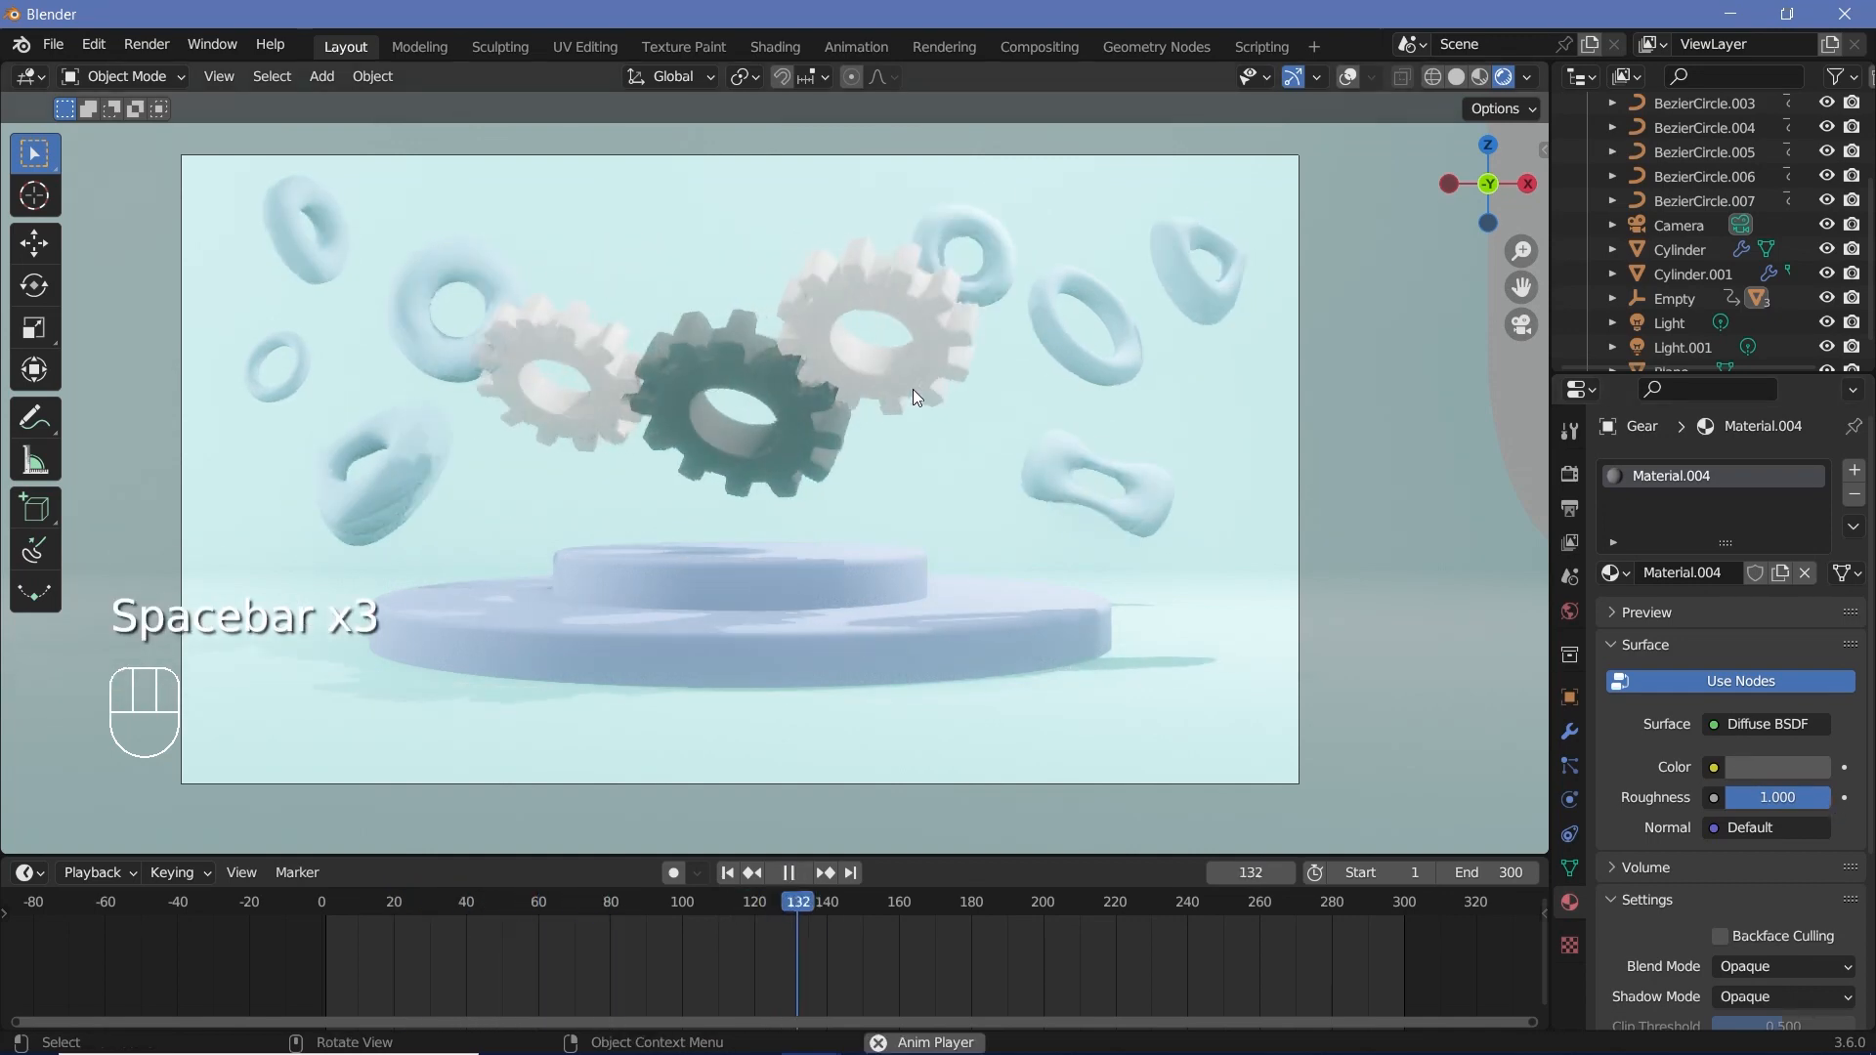
pyautogui.press('space')
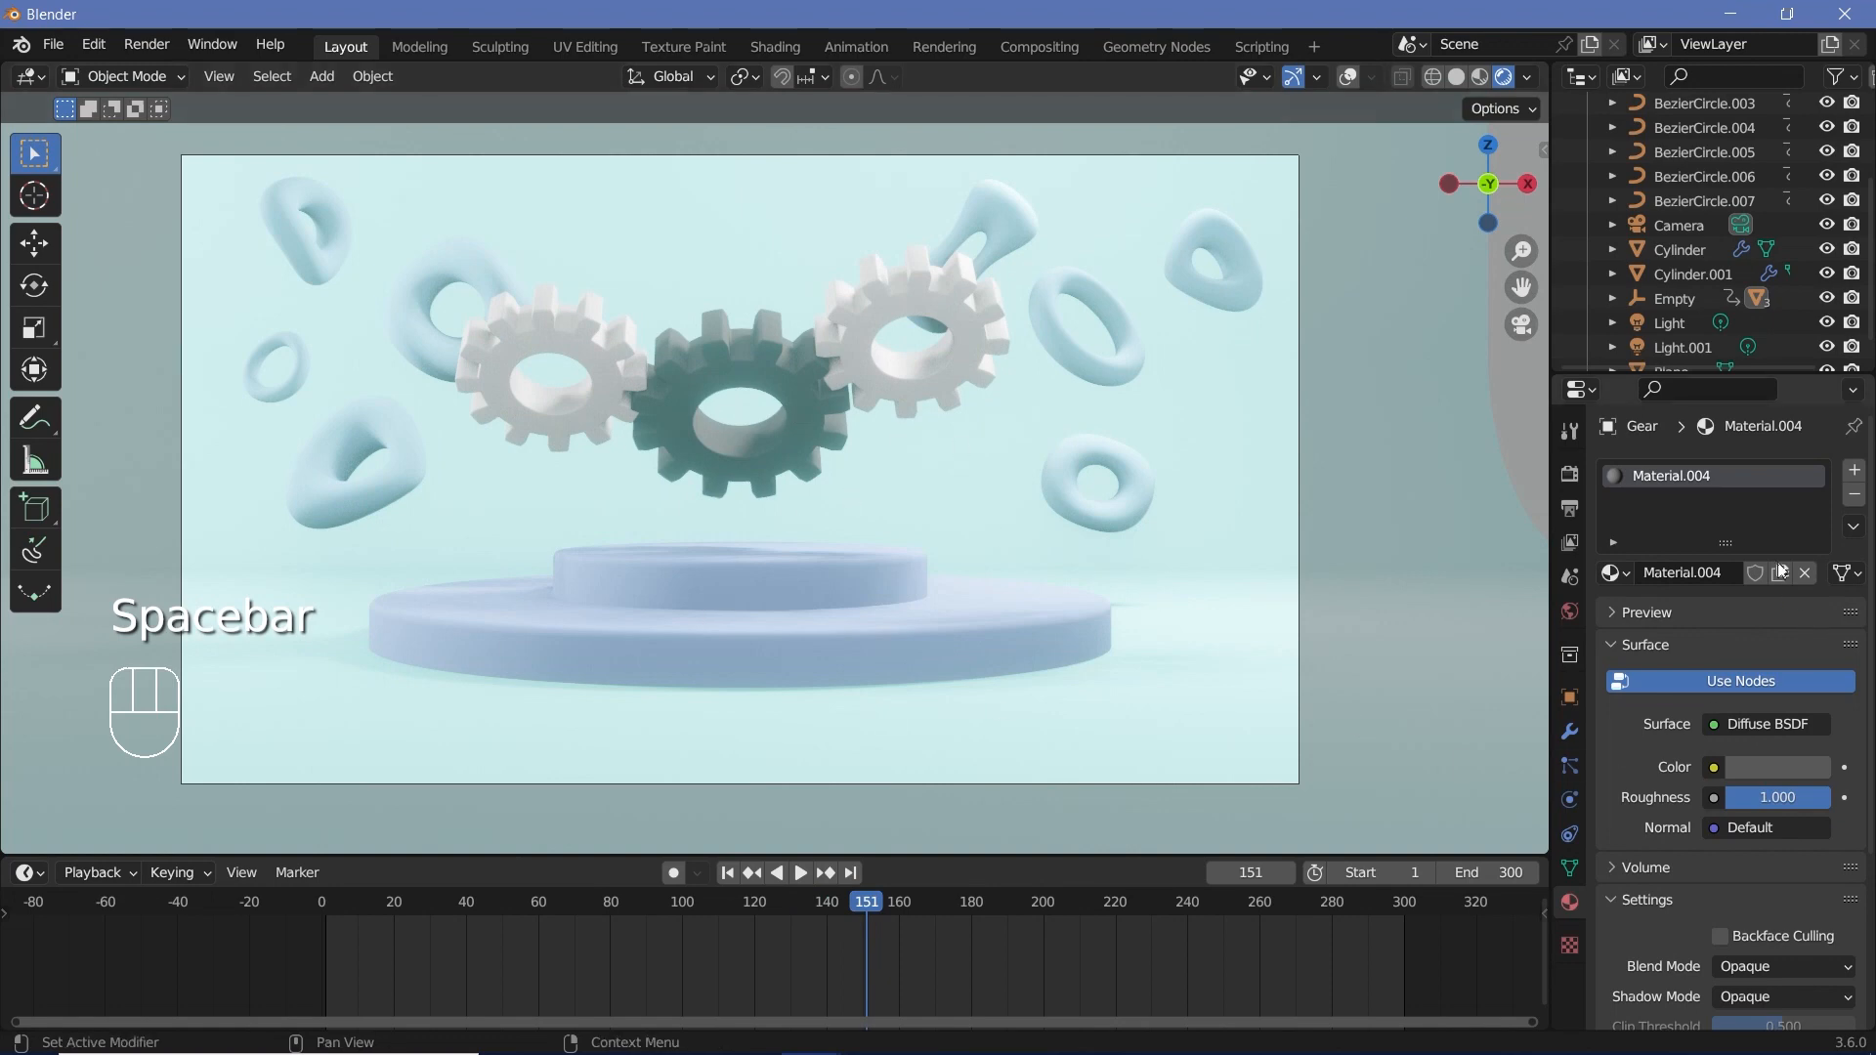
pyautogui.click(1570, 474)
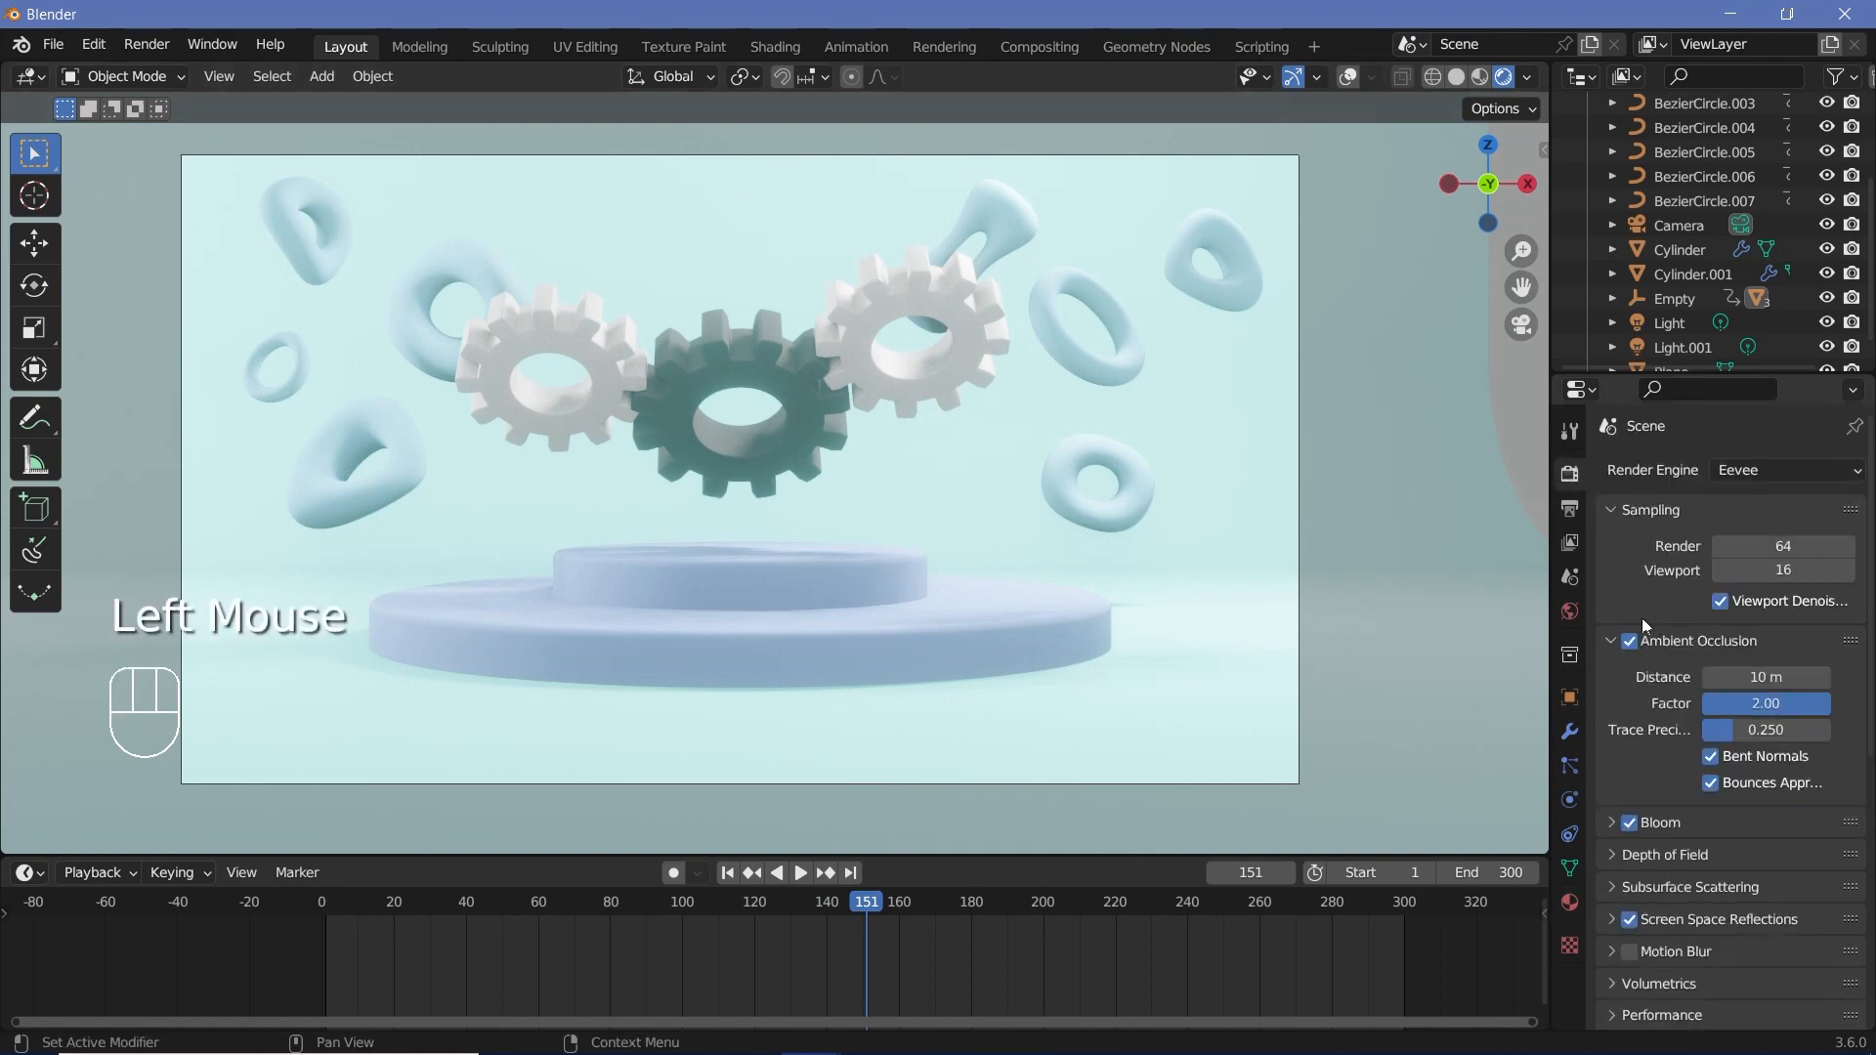
pyautogui.click(1629, 823)
pyautogui.press('space')
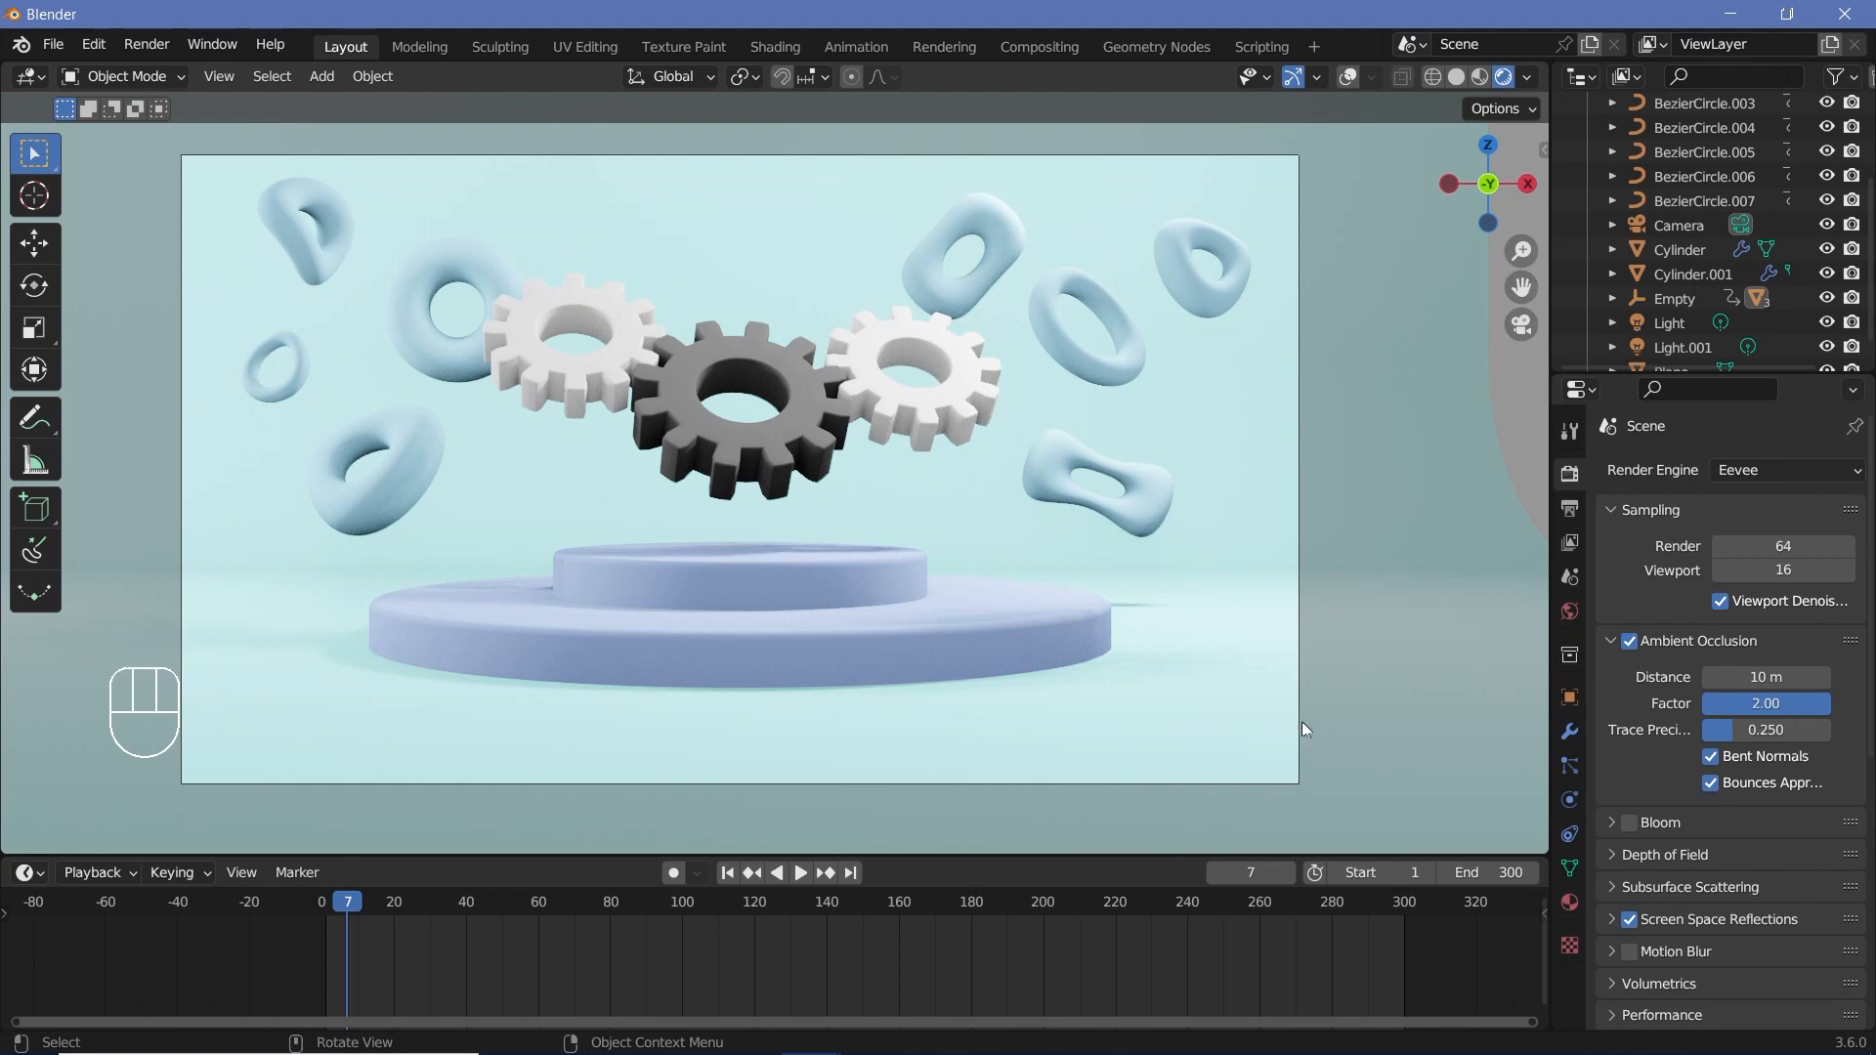
# - Add a cube mesh and give it a Bevel modifier with 5 segments
pyautogui.hotkey('shift', 'a')
pyautogui.moveTo(543, 410)
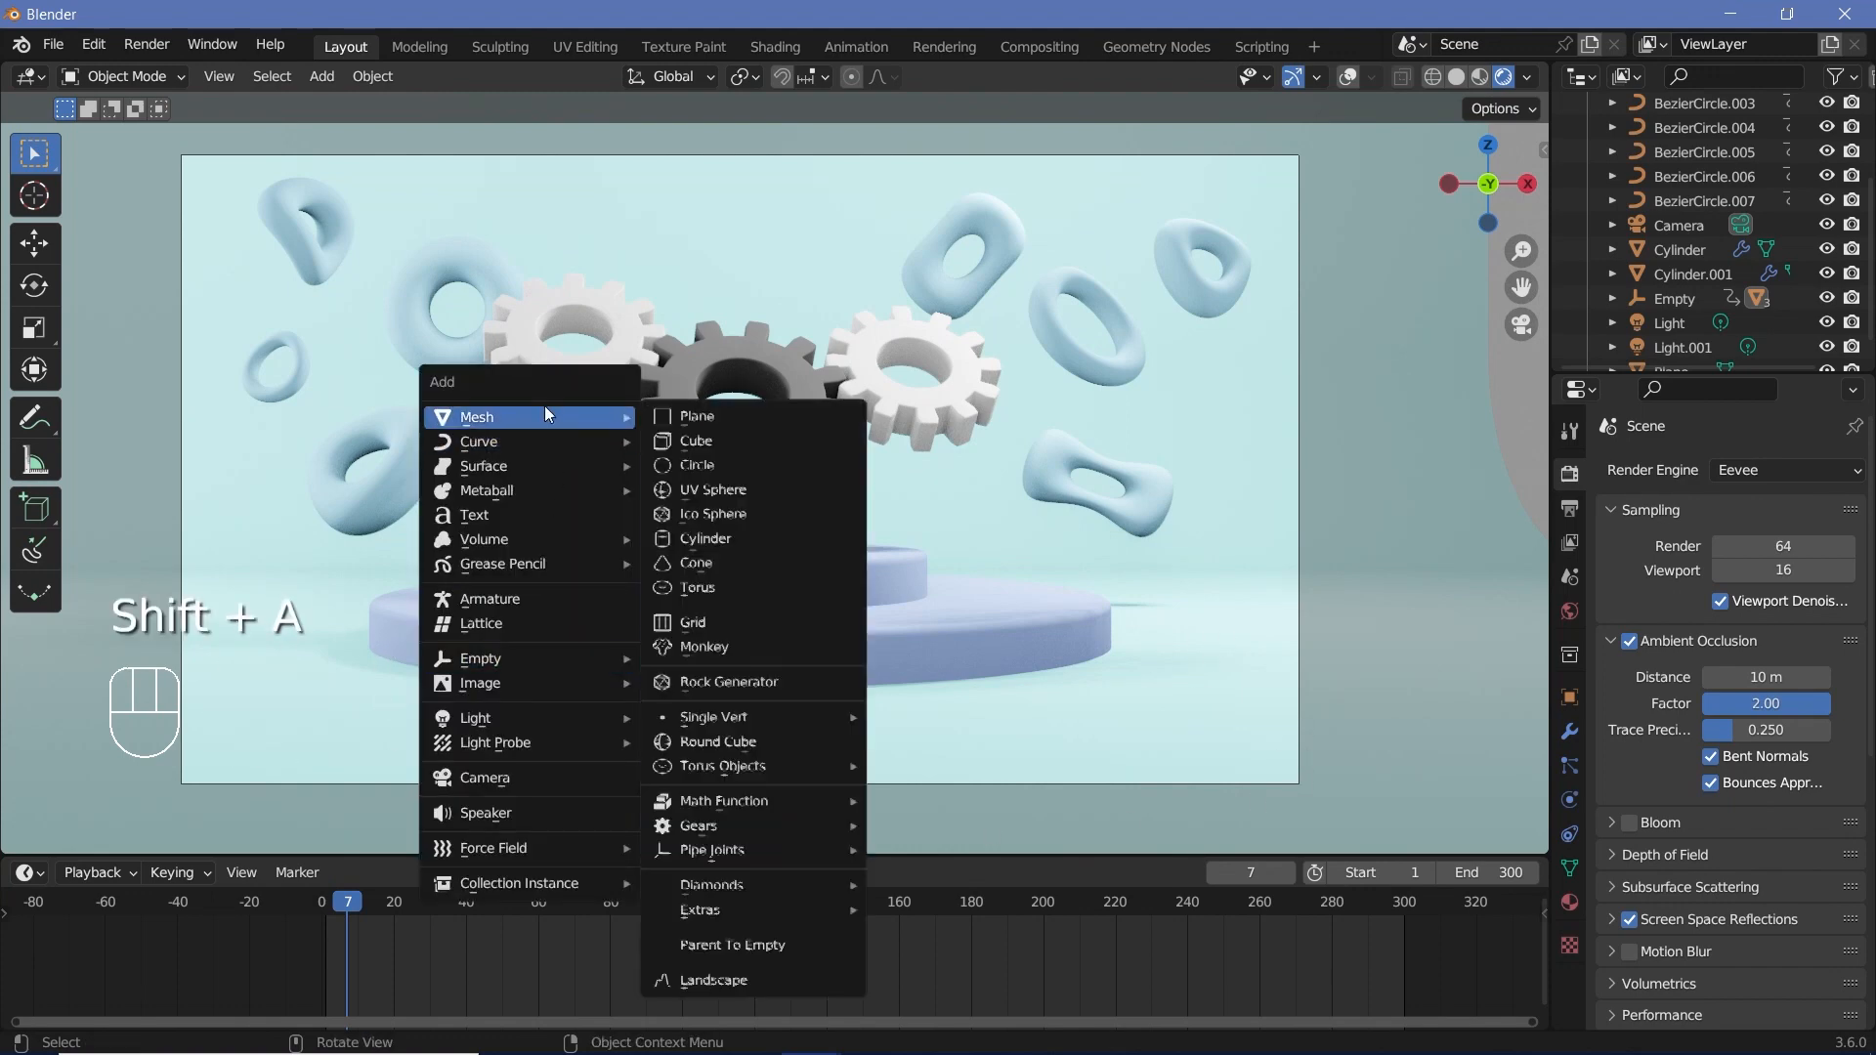
pyautogui.click(712, 439)
pyautogui.click(1569, 732)
pyautogui.click(1730, 470)
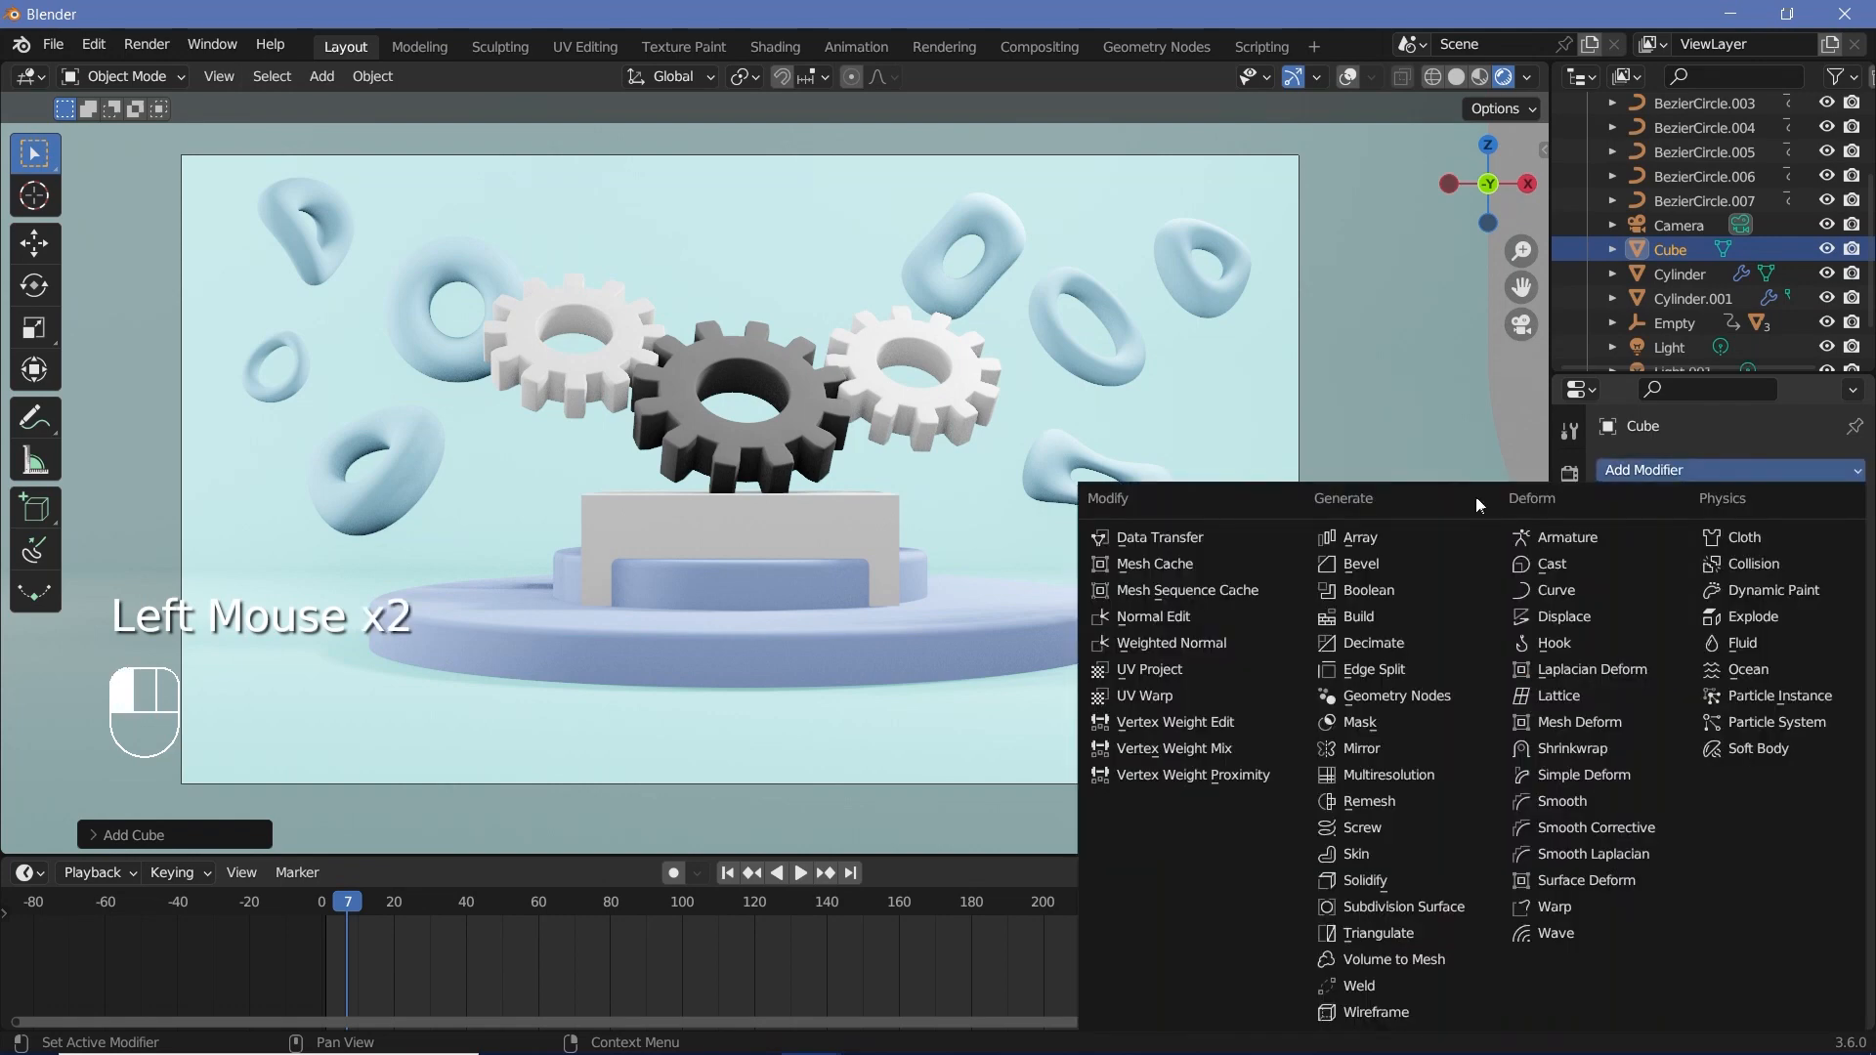
pyautogui.click(1375, 577)
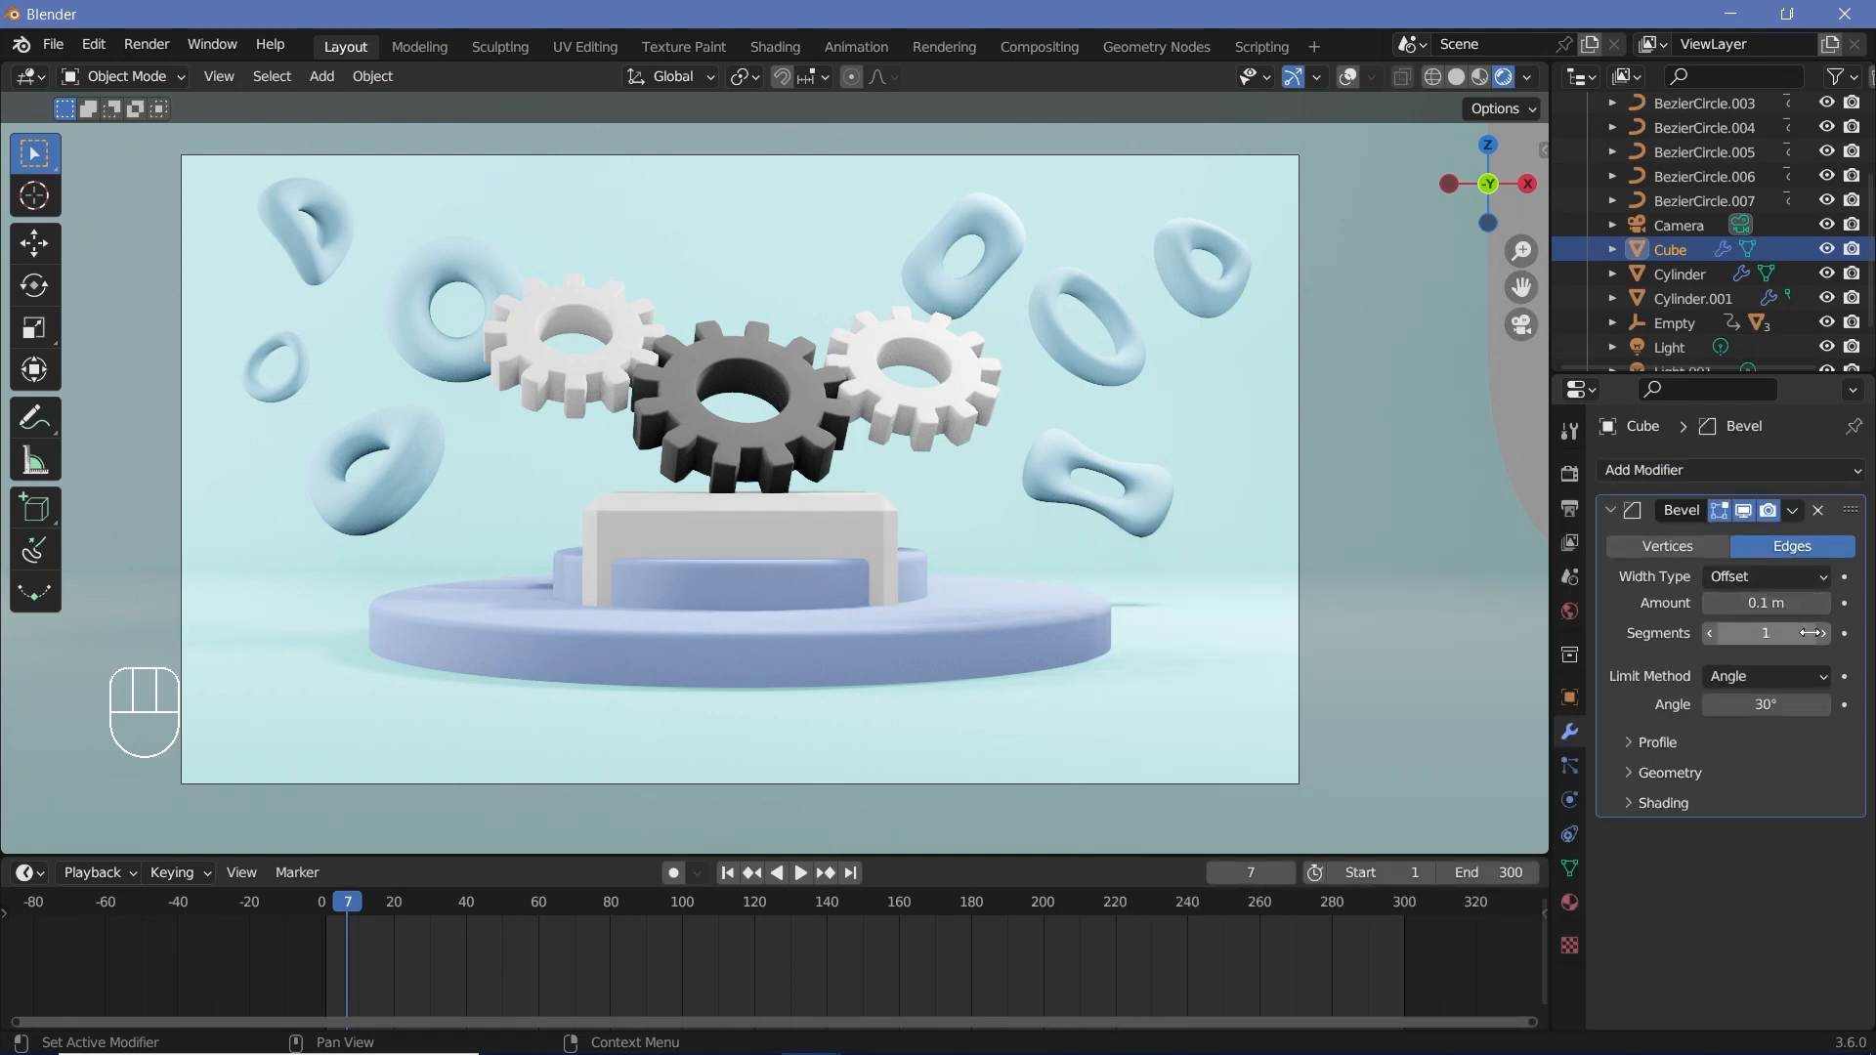
pyautogui.click(1815, 633)
pyautogui.write('5')
pyautogui.press('Return')
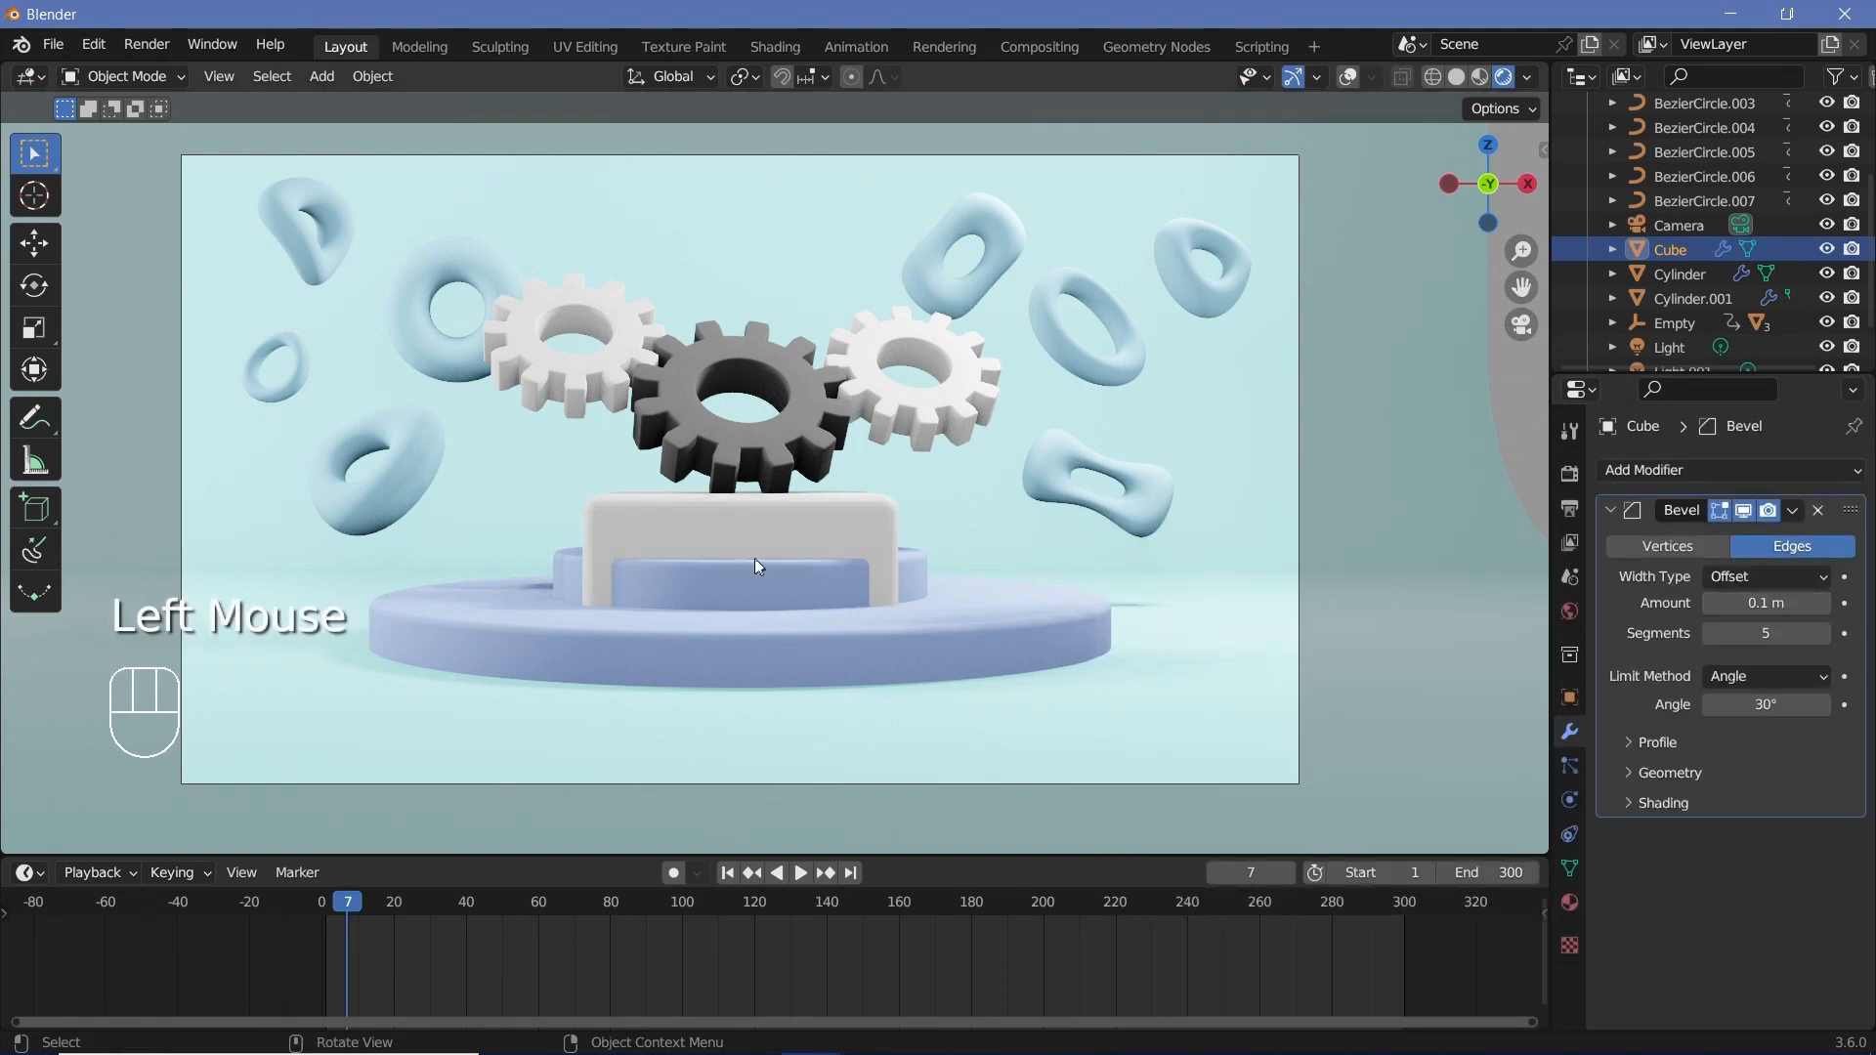
# - Shade the cube smooth and set its bevel amount to 0.05 m
pyautogui.rightClick(733, 512)
pyautogui.click(725, 519)
pyautogui.click(1781, 600)
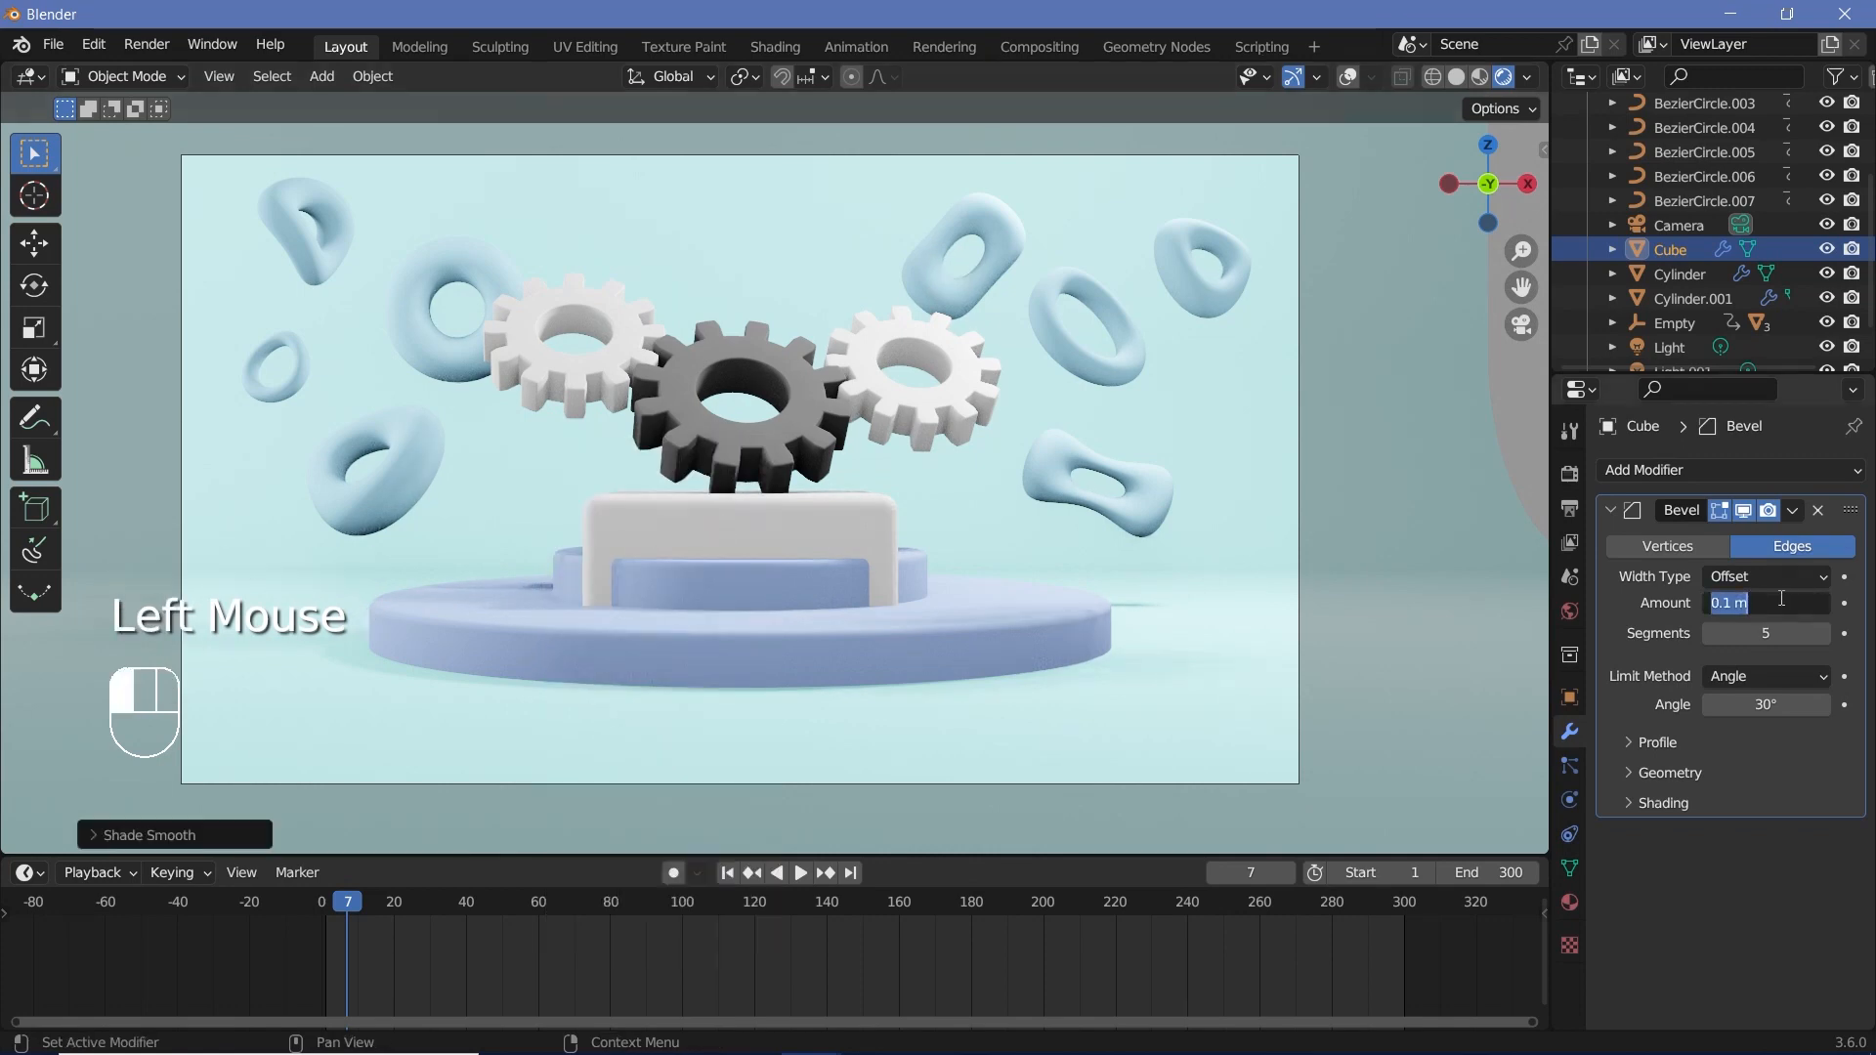
pyautogui.write('0.05')
pyautogui.press('Return')
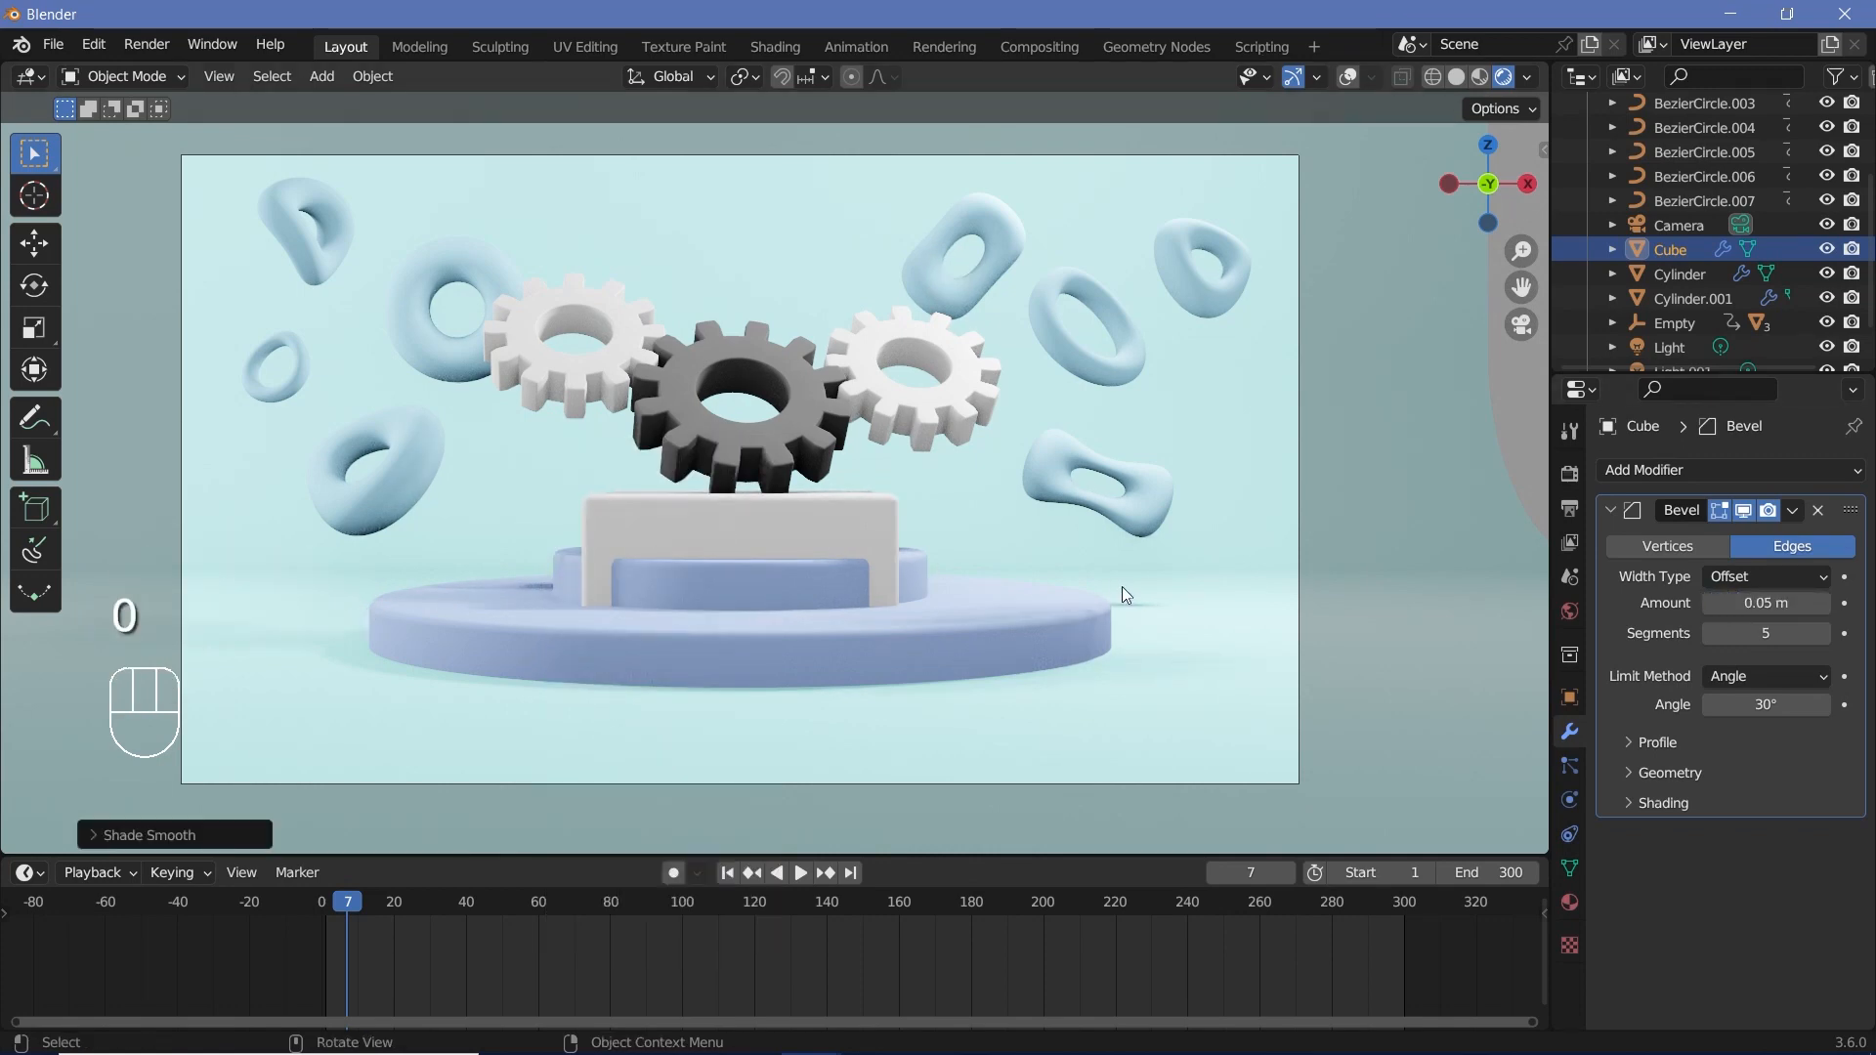
# - Place the cube on the floor left of the pedestal, scale it down and rotate it slightly about the Z axis
pyautogui.press('g')
pyautogui.click(909, 631)
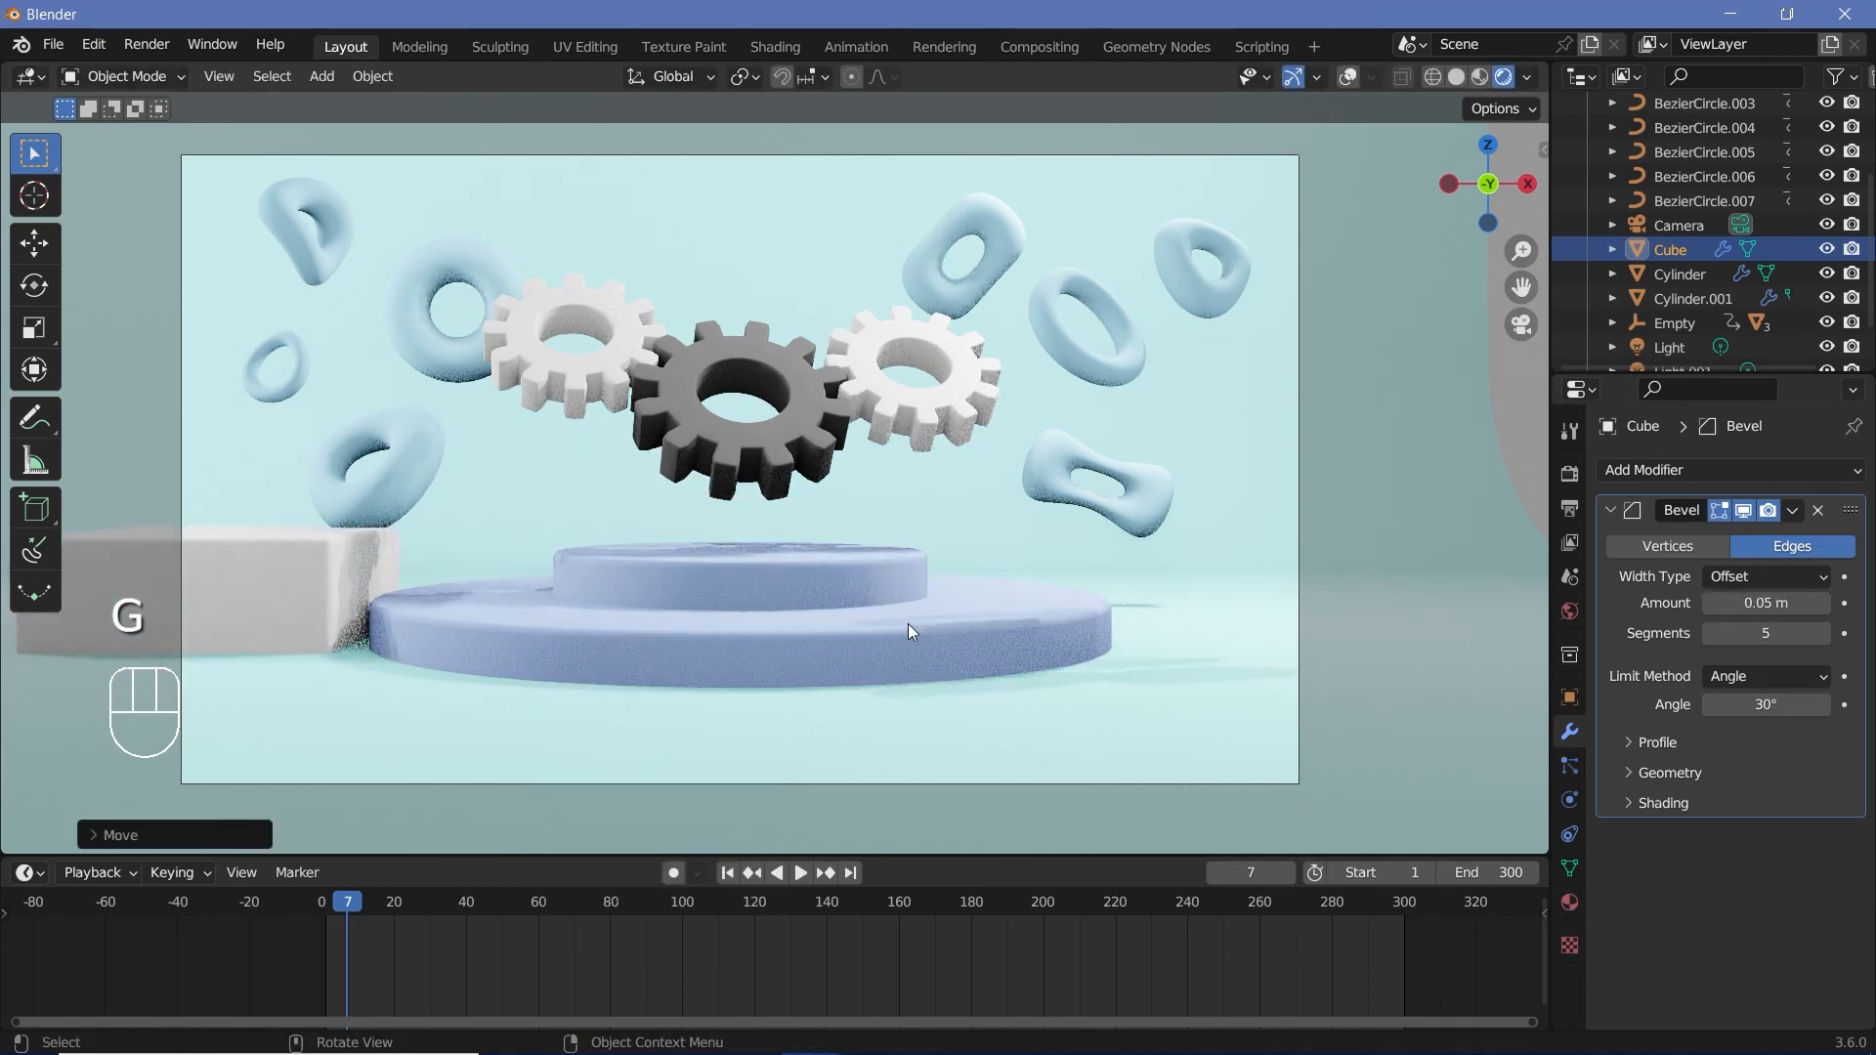
pyautogui.press('s')
pyautogui.click(530, 620)
pyautogui.press('g')
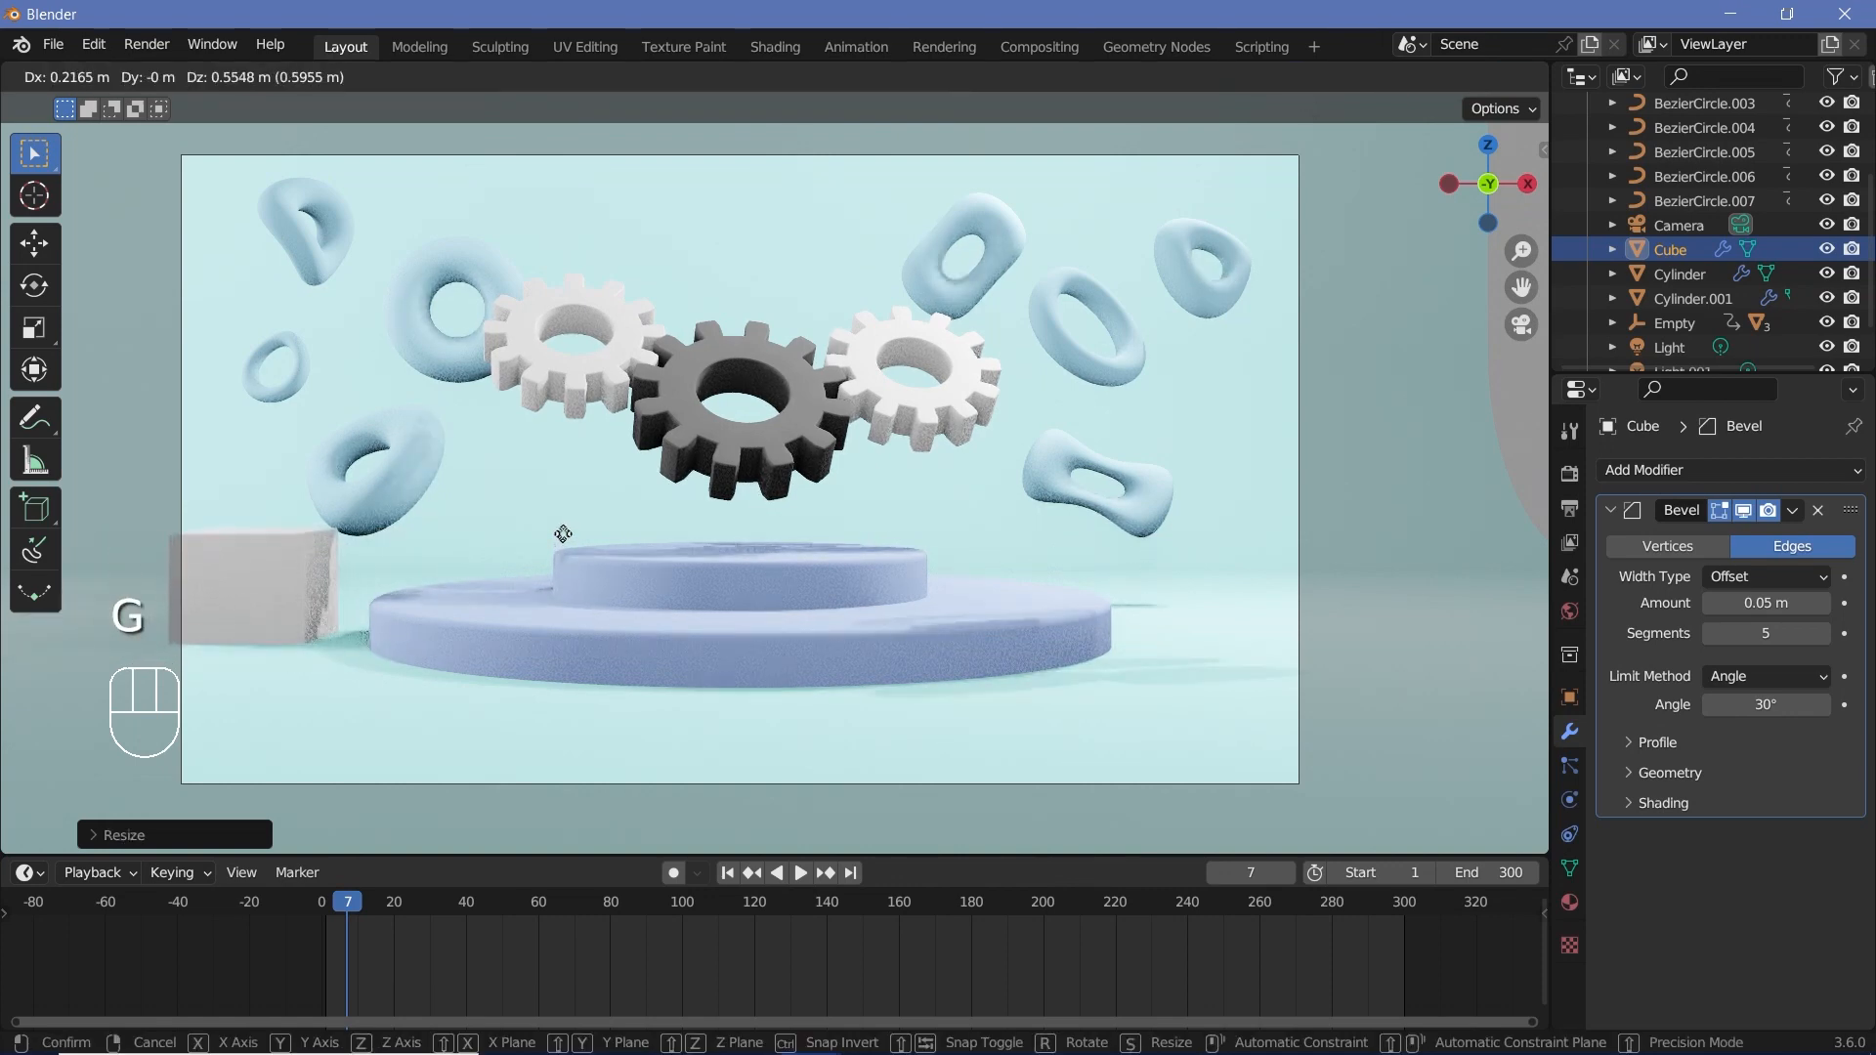
pyautogui.click(569, 529)
pyautogui.press('r')
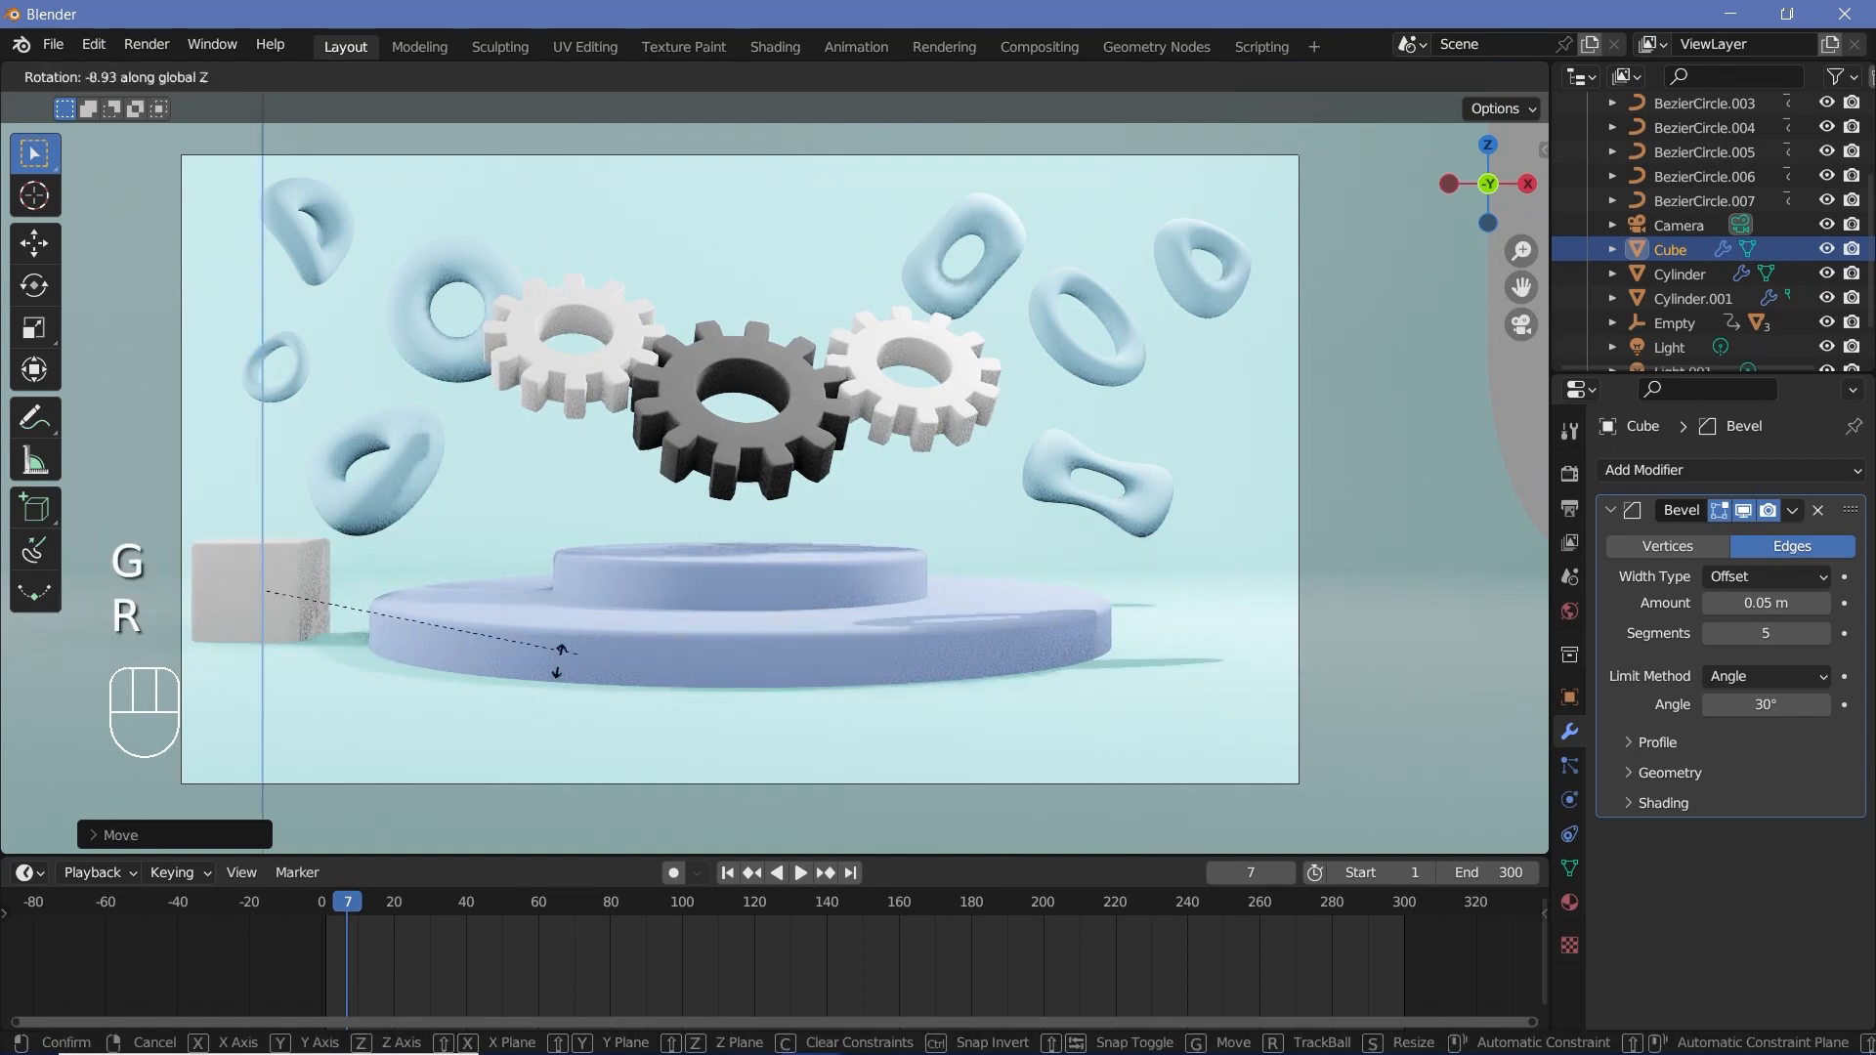
pyautogui.click(435, 702)
# - Give the cube a new Diffuse BSDF material with the palette's purple, hex B983FF, and roughness 1.000
pyautogui.click(1569, 903)
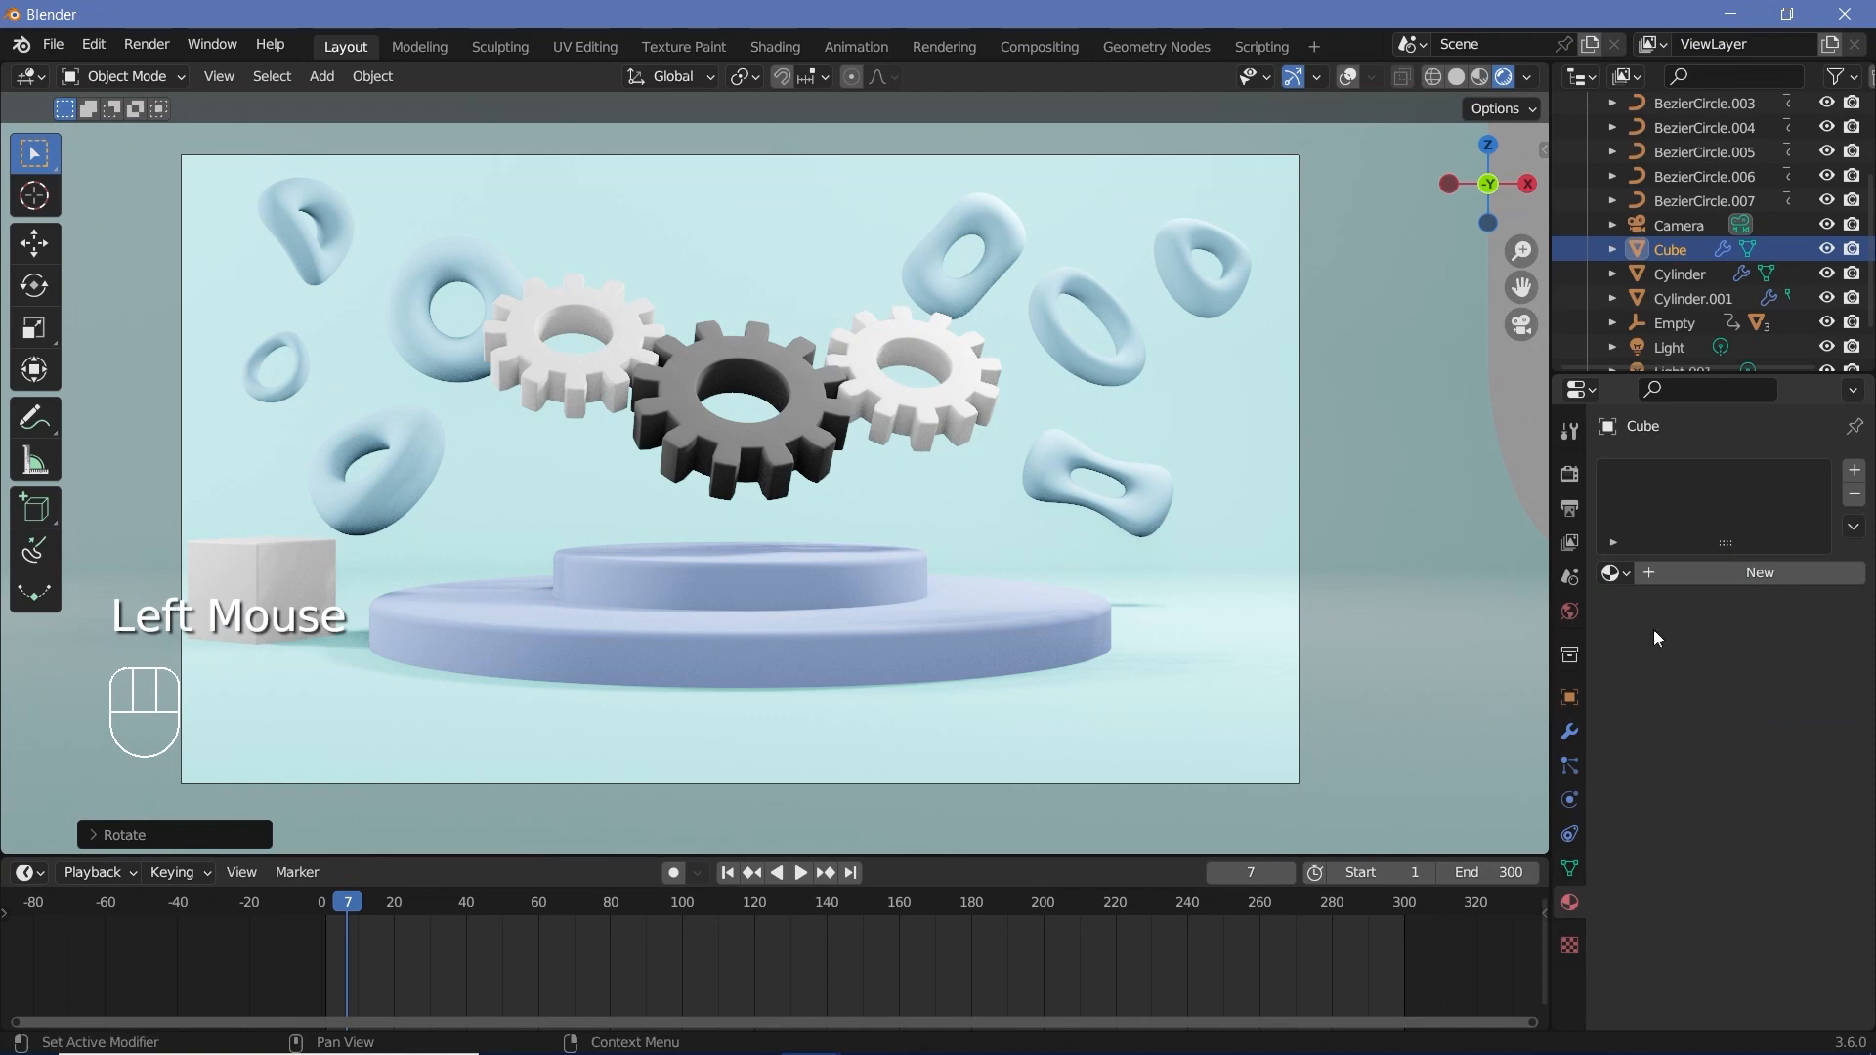
pyautogui.click(1760, 573)
pyautogui.click(1720, 723)
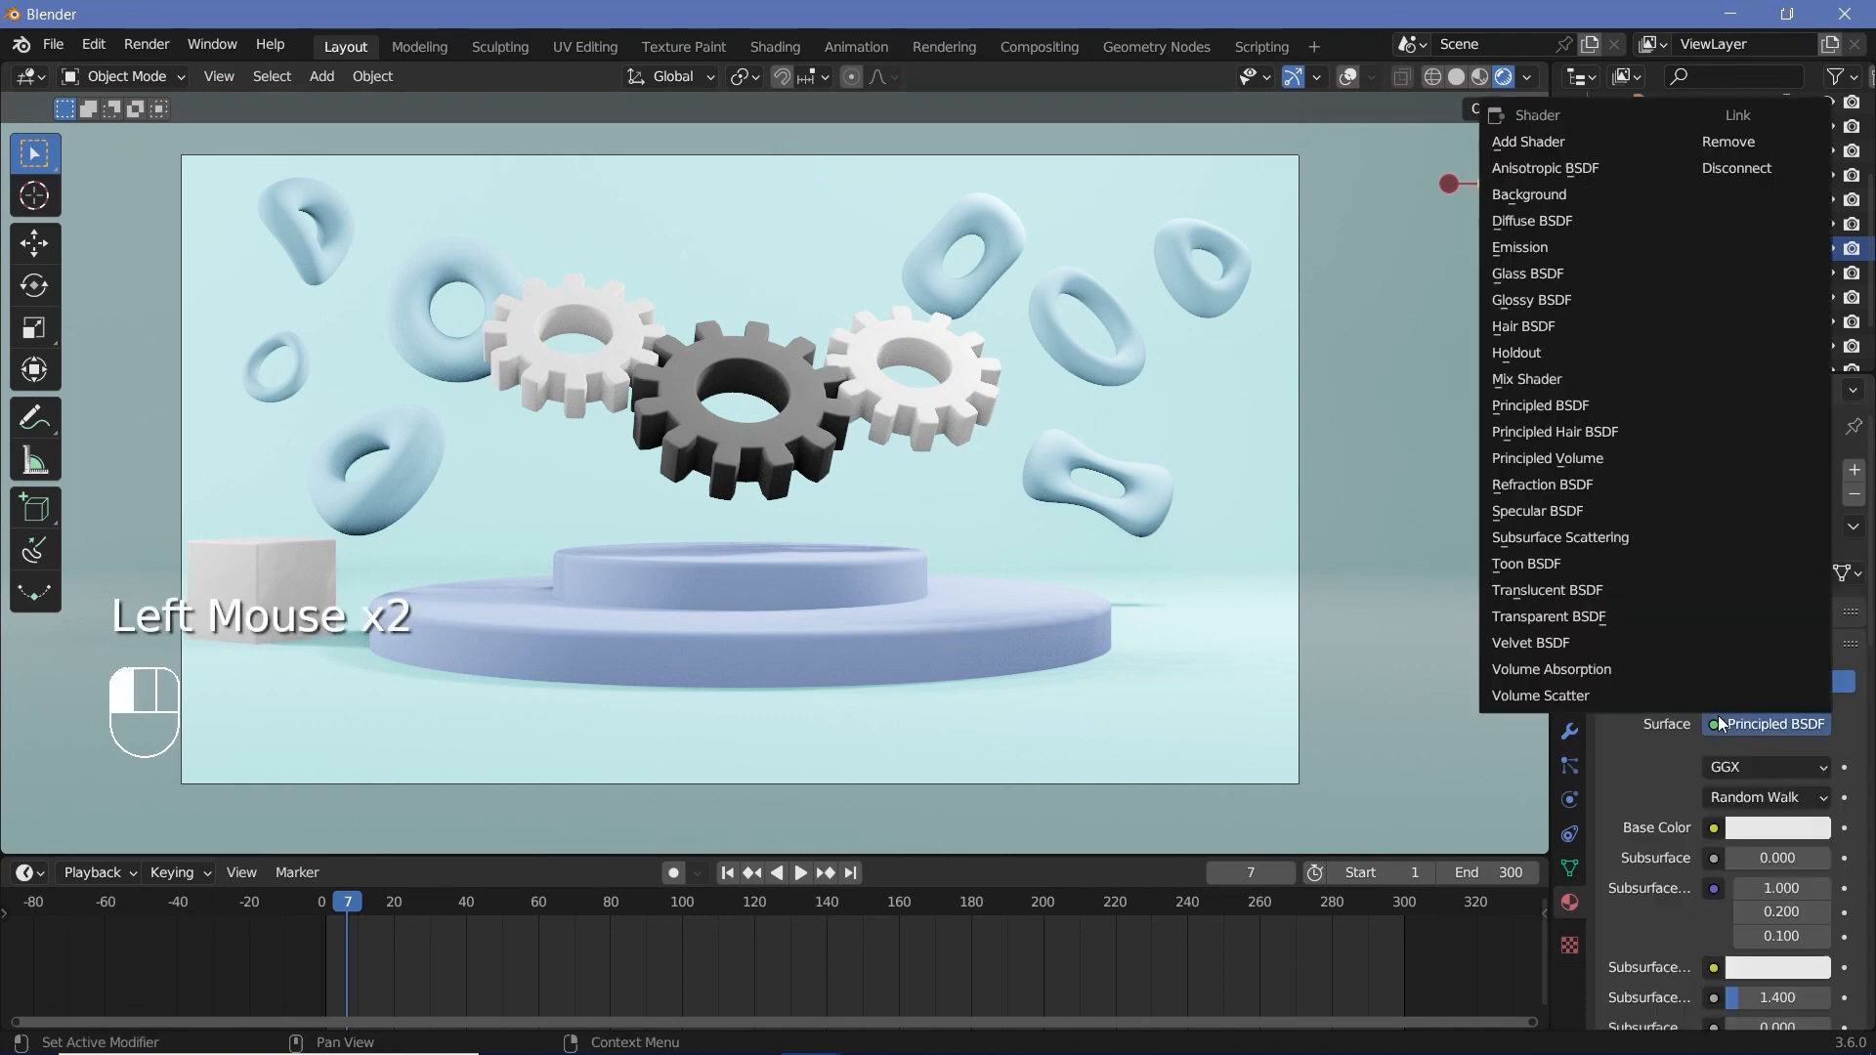
pyautogui.click(1532, 221)
pyautogui.click(1757, 766)
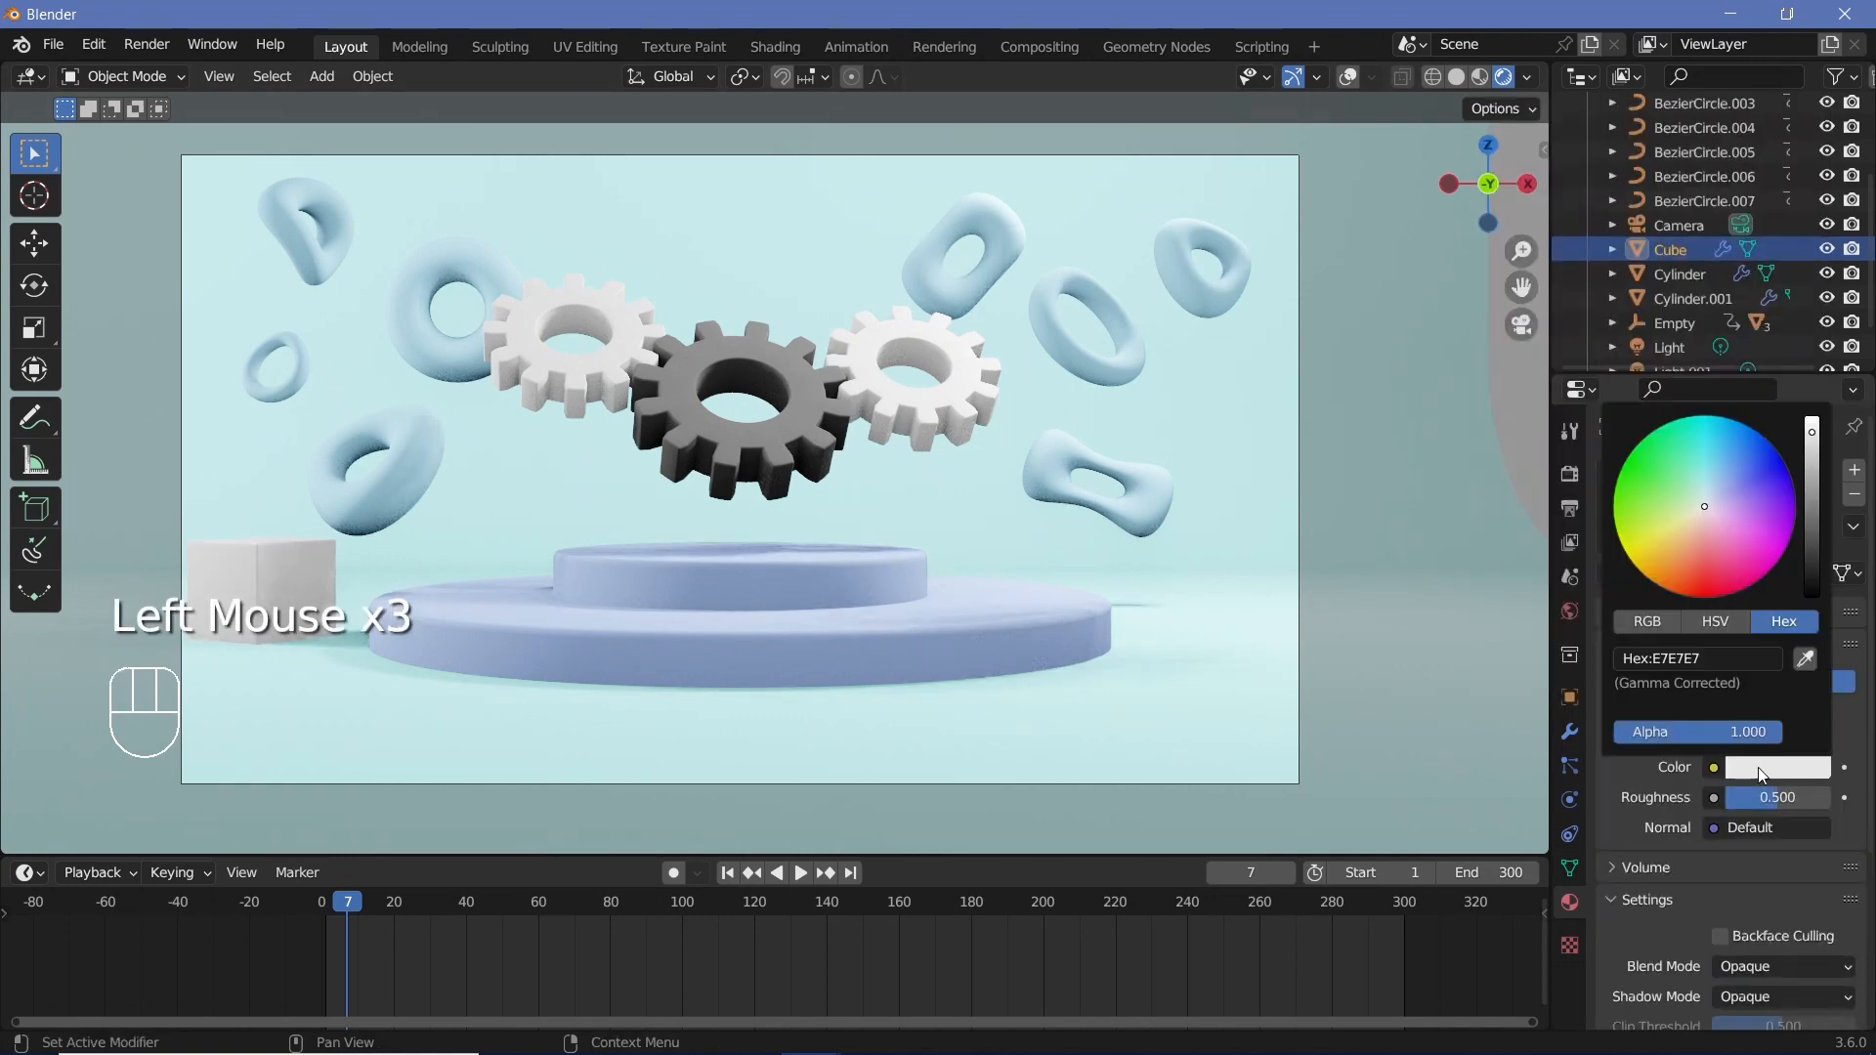
pyautogui.click(1757, 766)
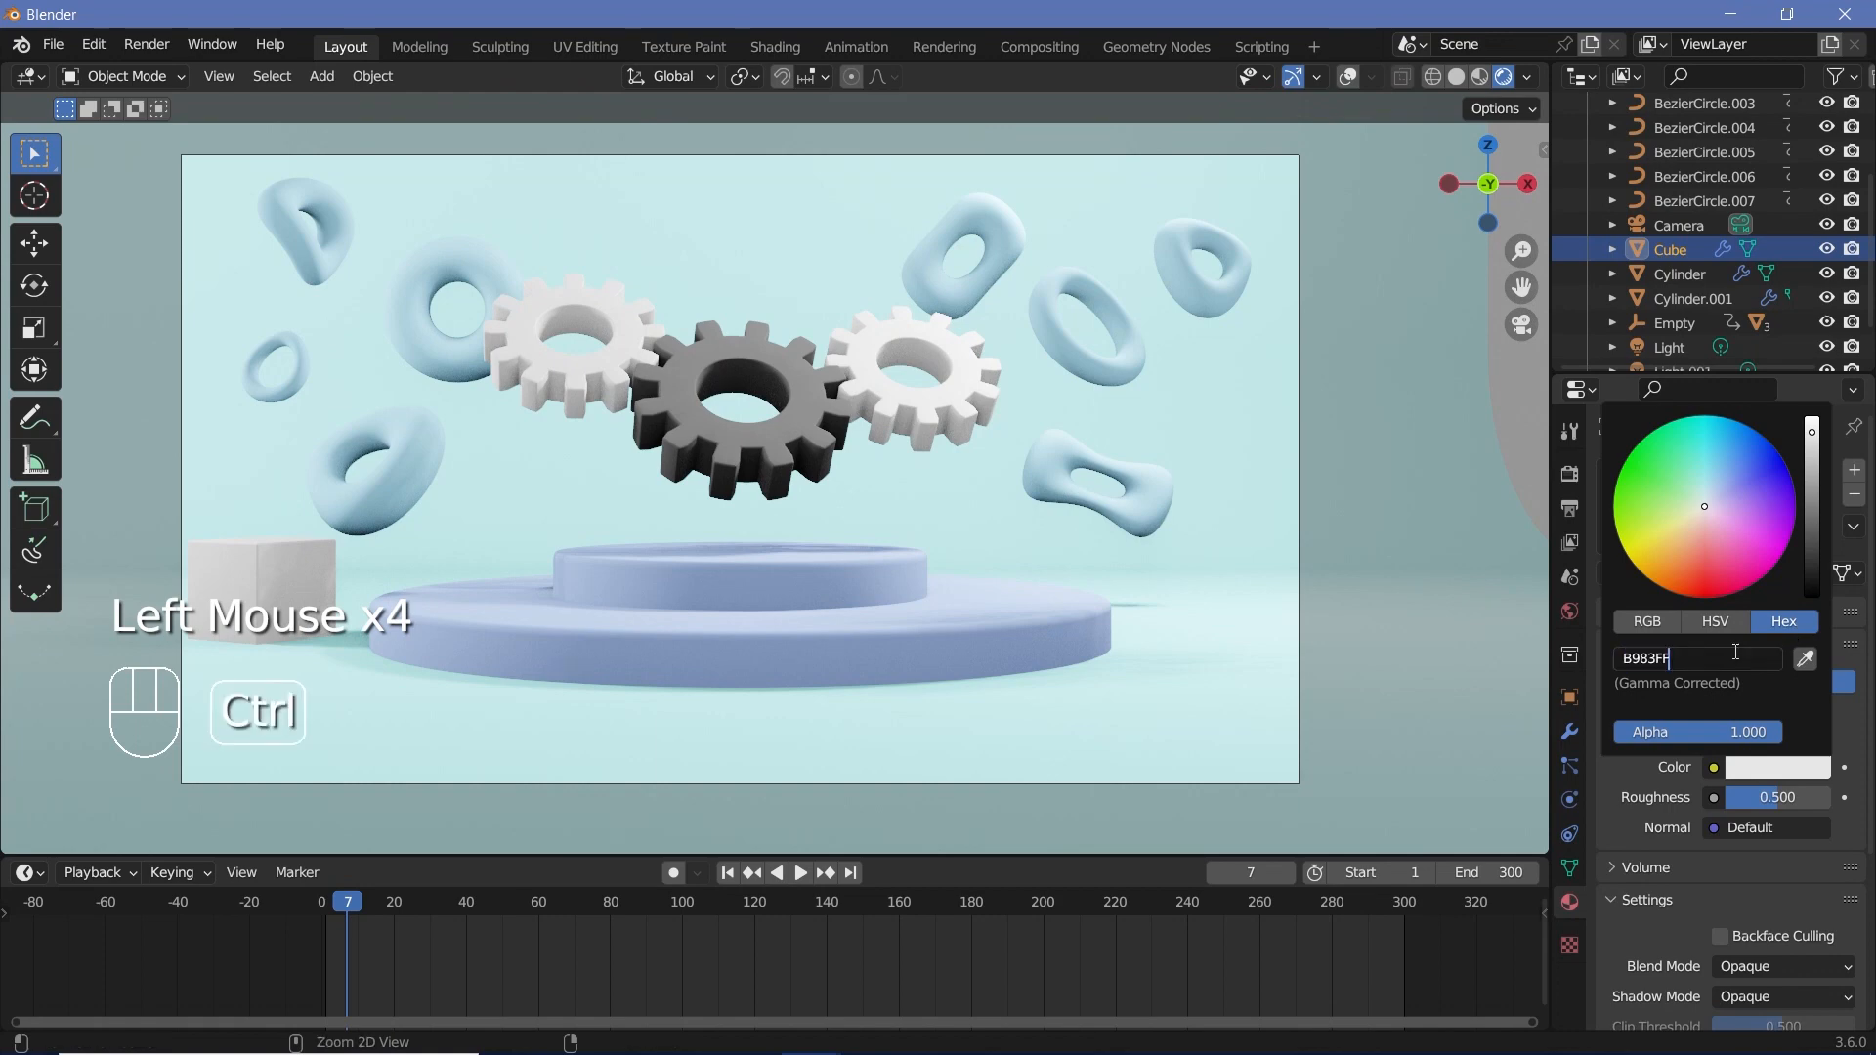
pyautogui.press('Return')
pyautogui.moveTo(1759, 797); pyautogui.dragTo(1829, 797)
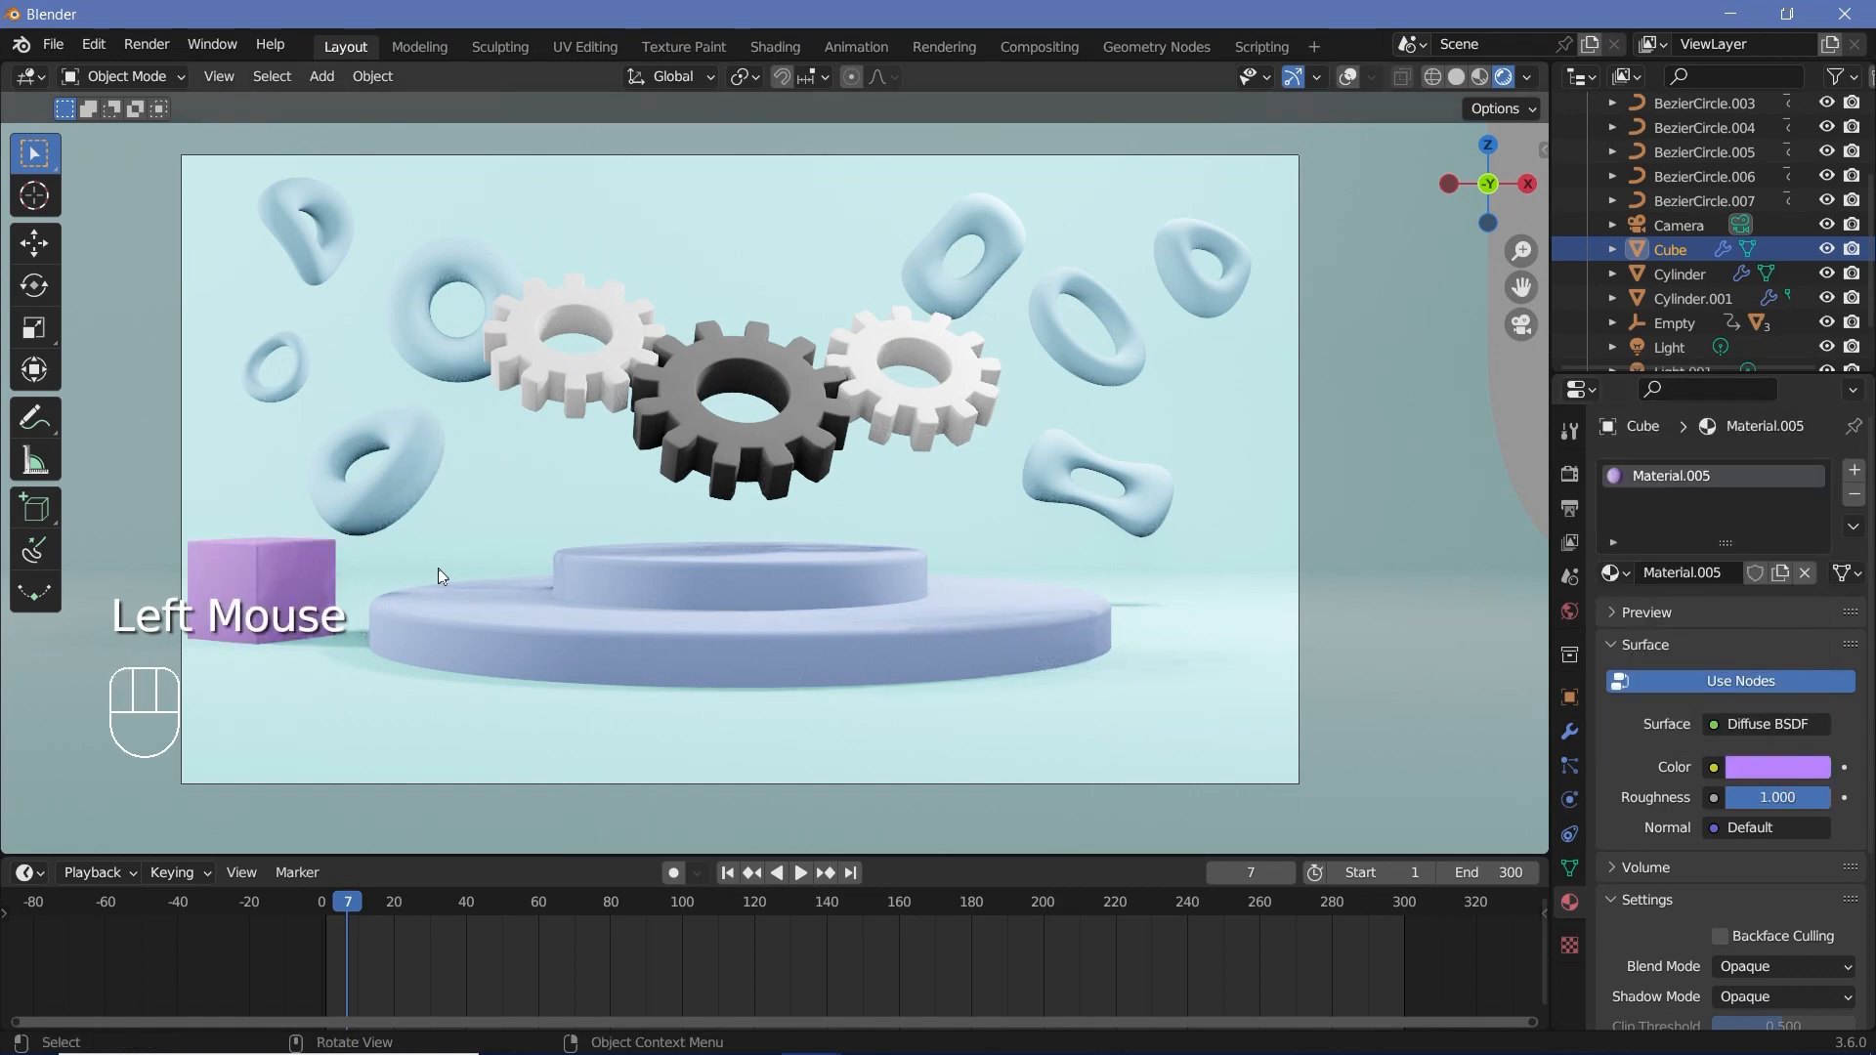
# - Duplicate the purple cube across the floor to the right of the pedestal and rotate the copy about the Z axis
pyautogui.hotkey('shift', 'd')
pyautogui.hotkey('shift', 'z')
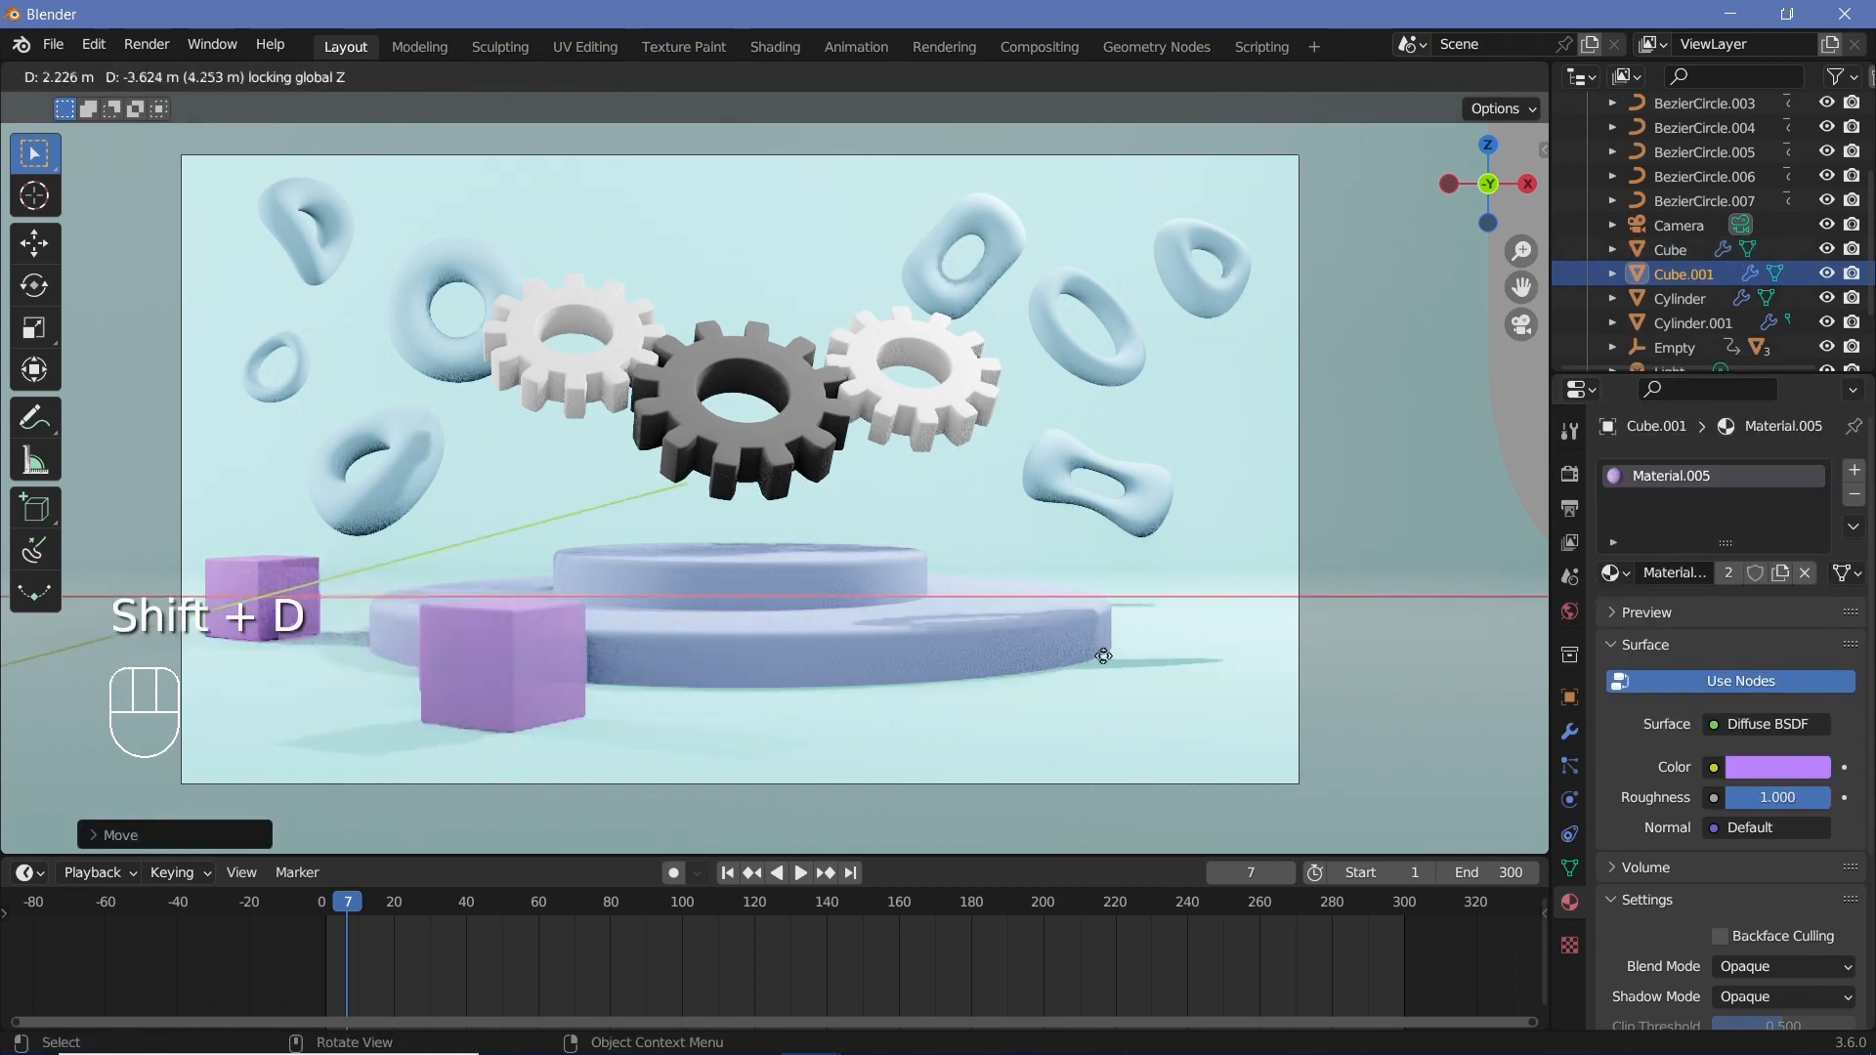
pyautogui.click(1424, 604)
pyautogui.press('r')
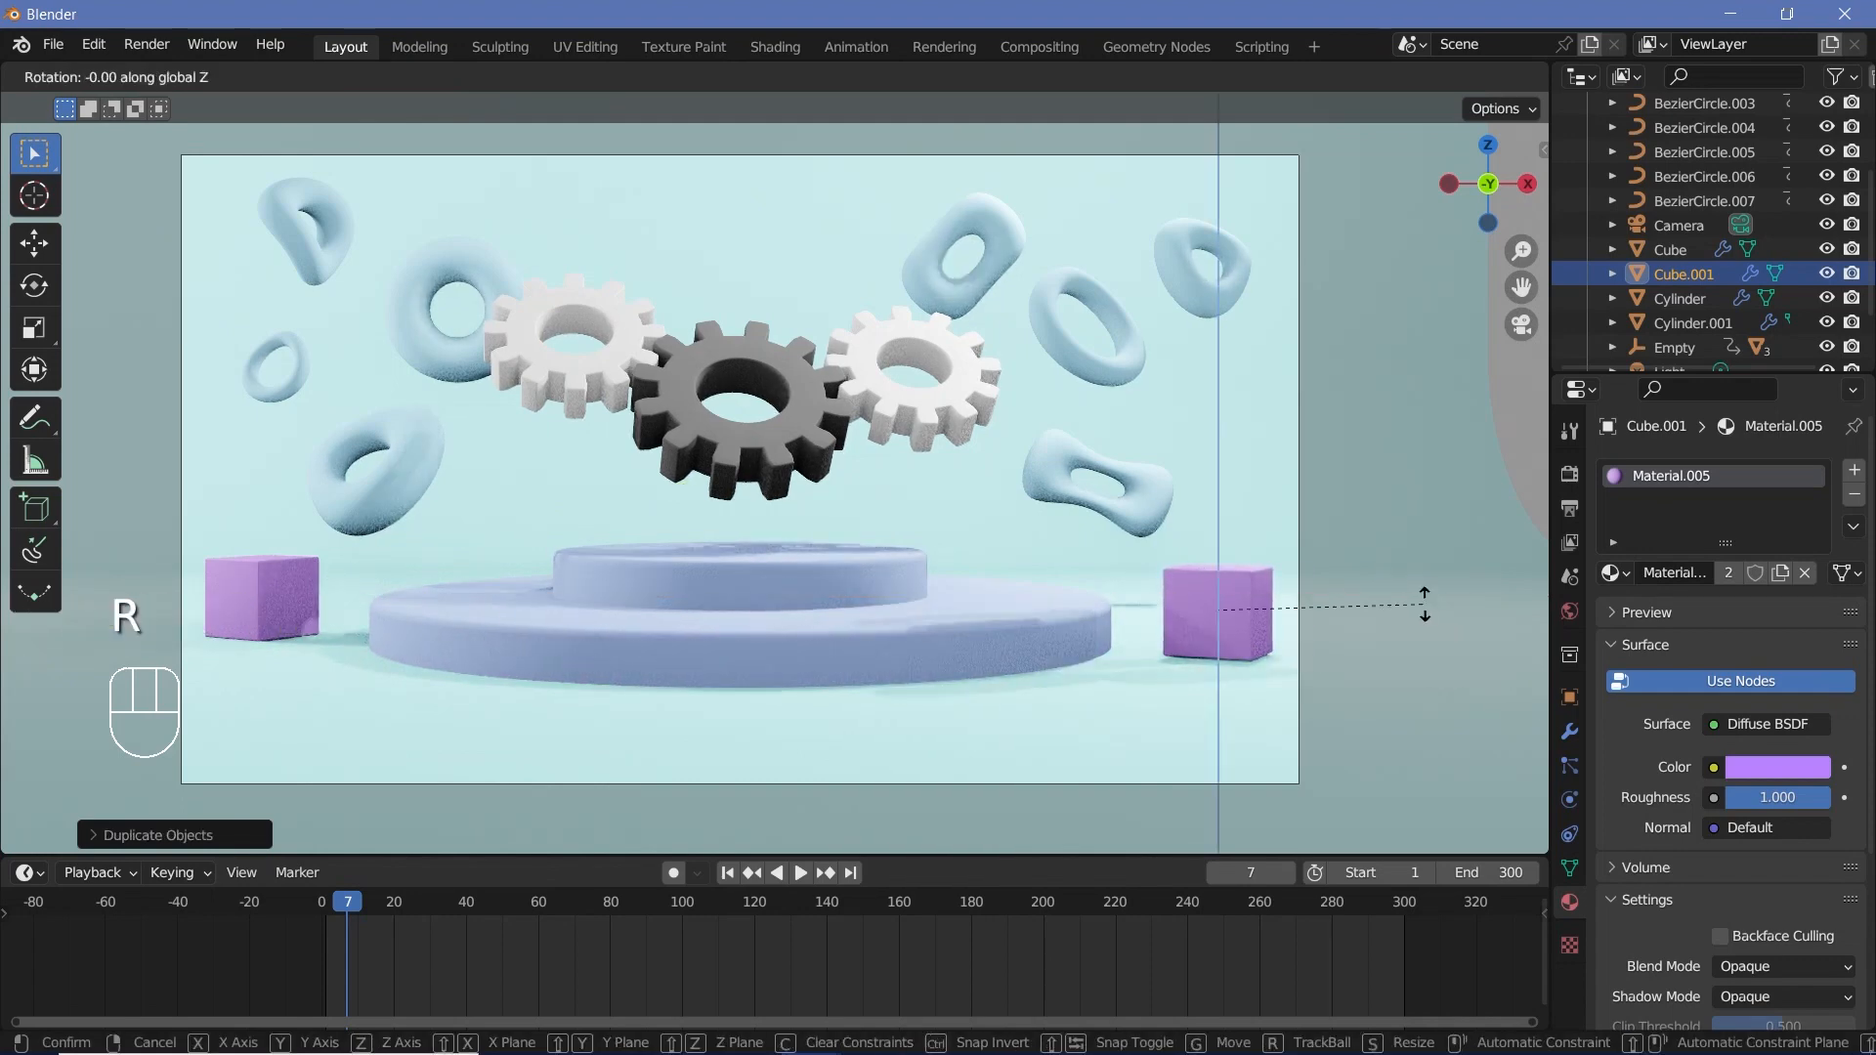
pyautogui.click(1370, 516)
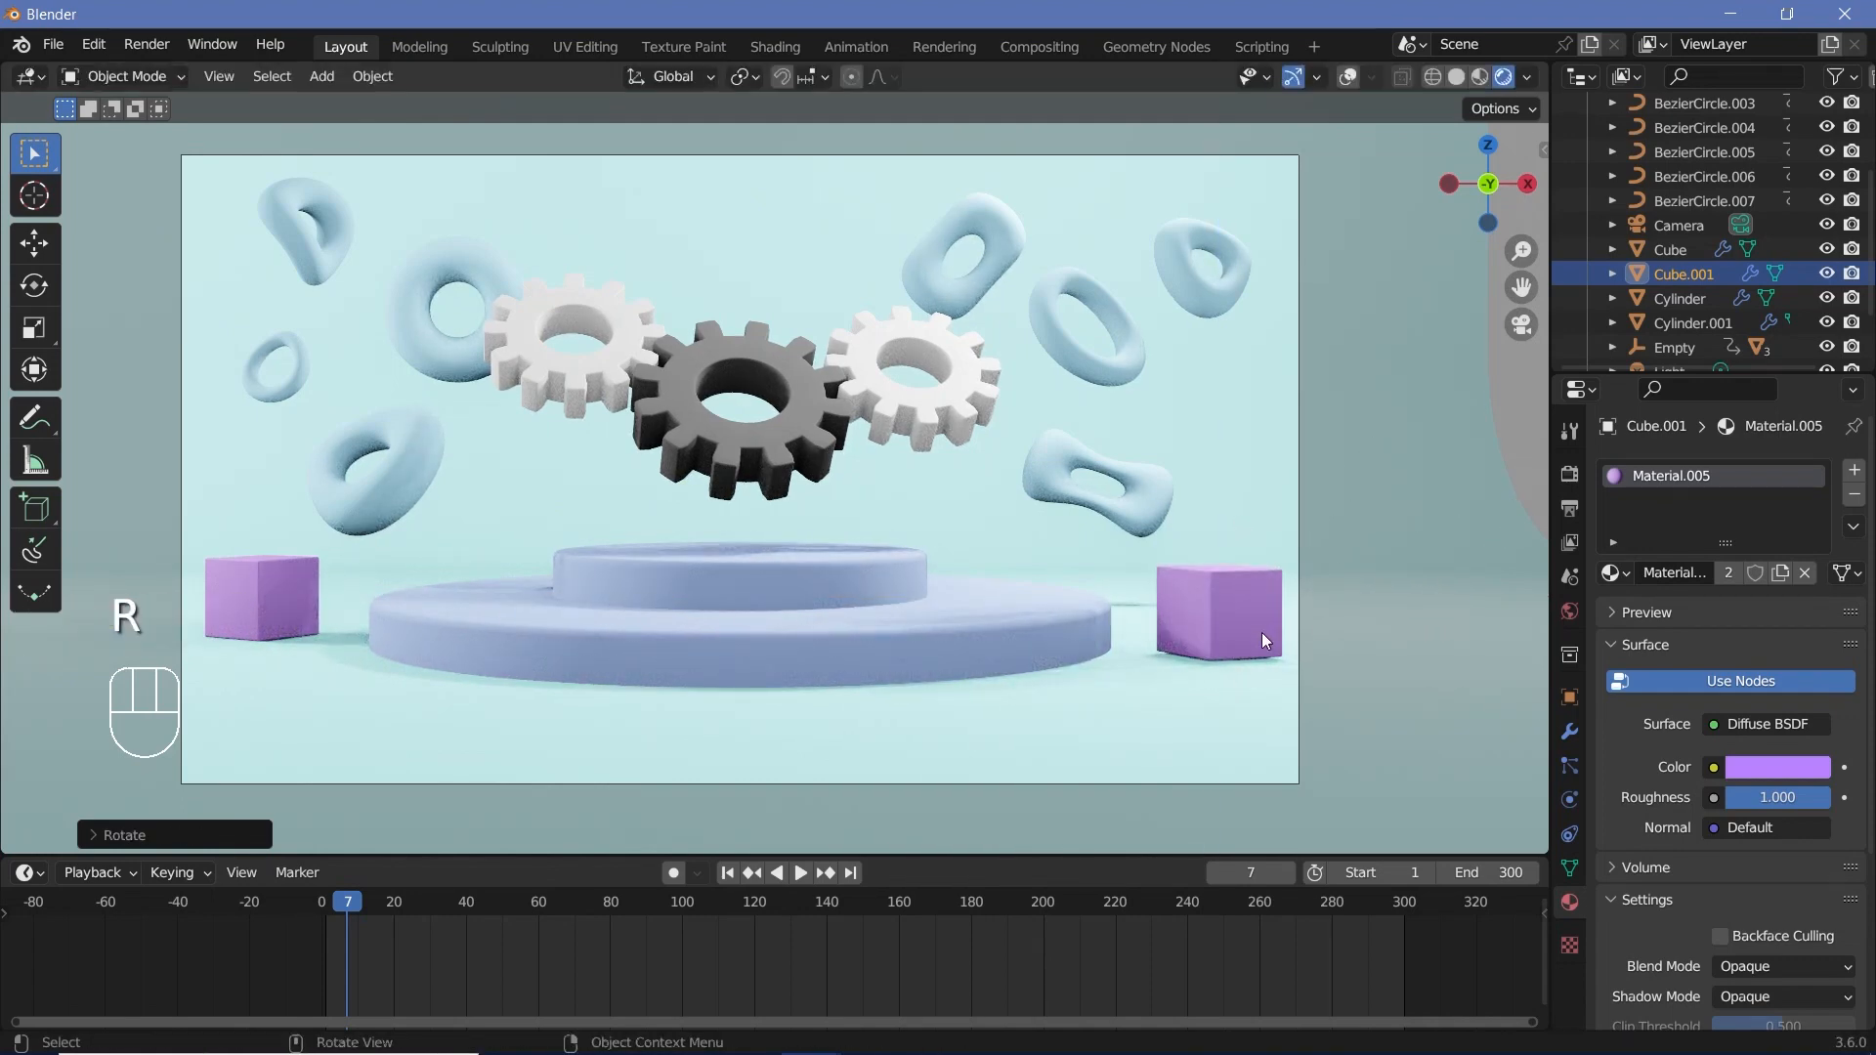
# - Duplicate the purple cube right of the pedestal, moving the copy forward across the floor, and scale the copy down
pyautogui.hotkey('shift', 'd')
pyautogui.hotkey('shift', 'z')
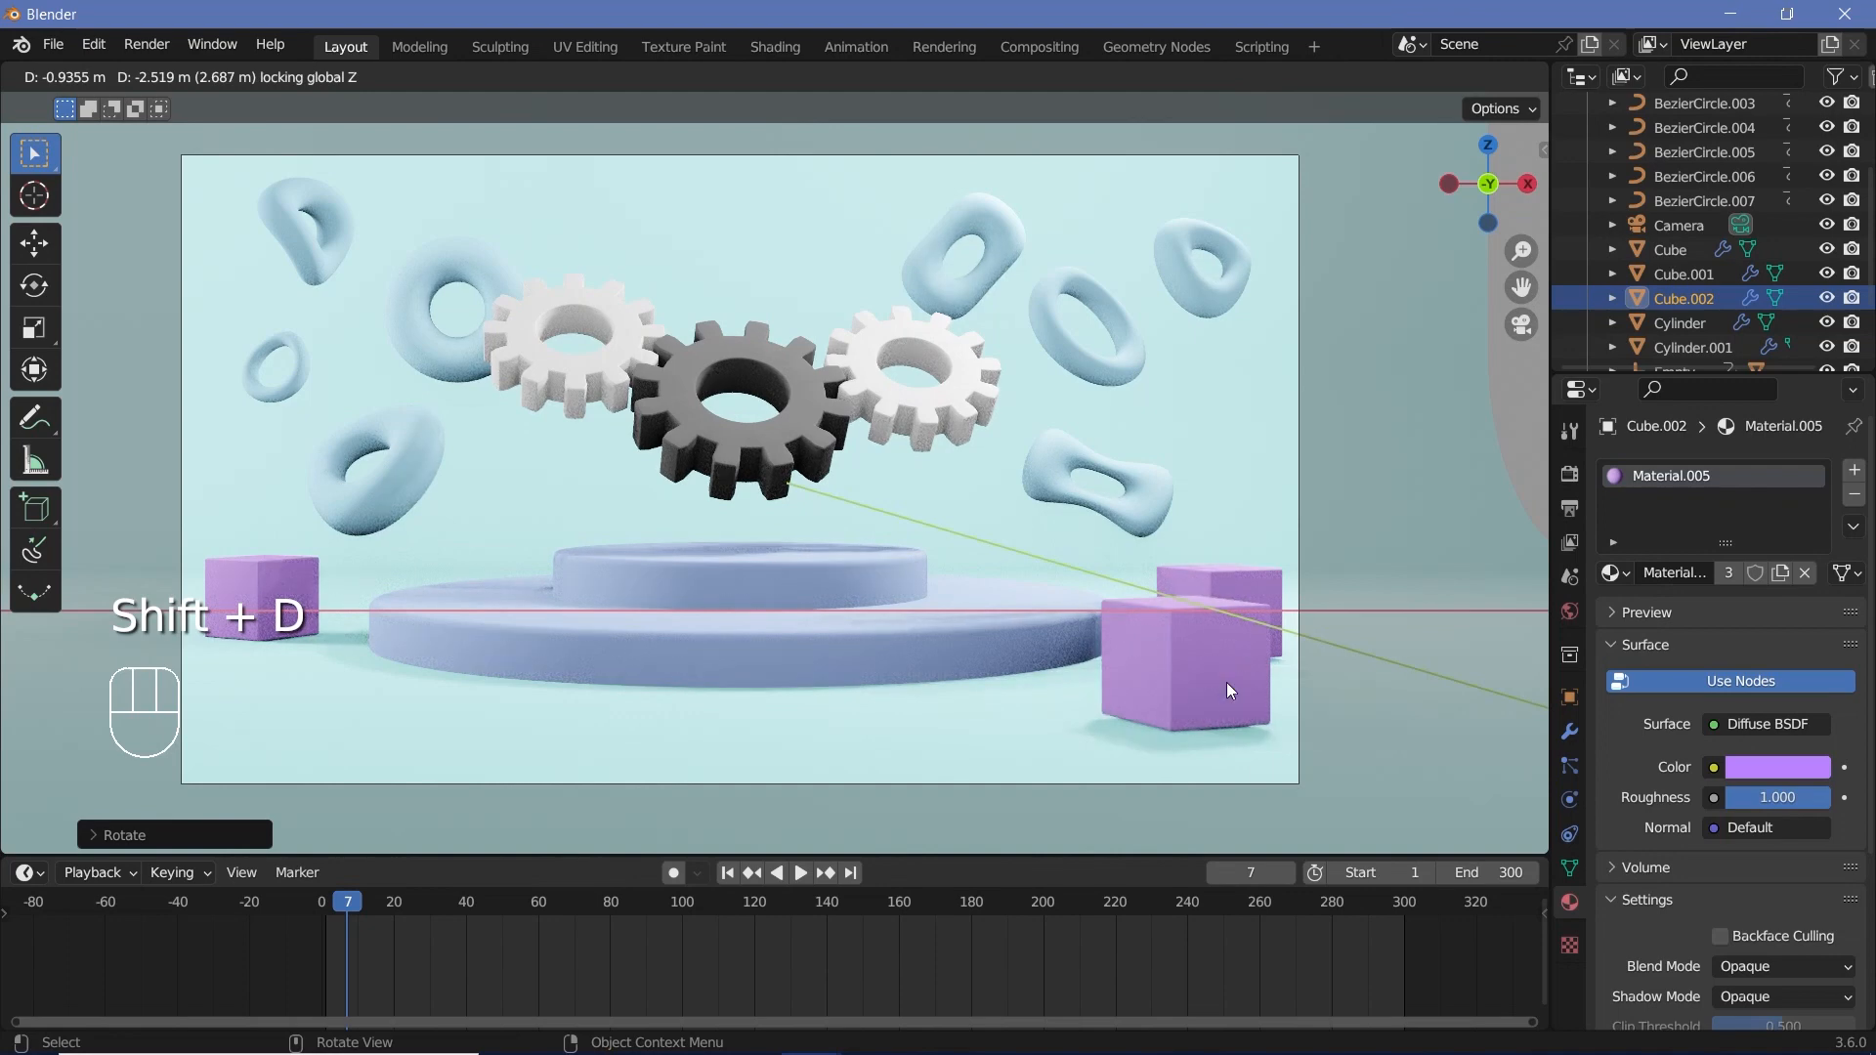
pyautogui.click(1231, 690)
pyautogui.press('s')
pyautogui.click(1305, 681)
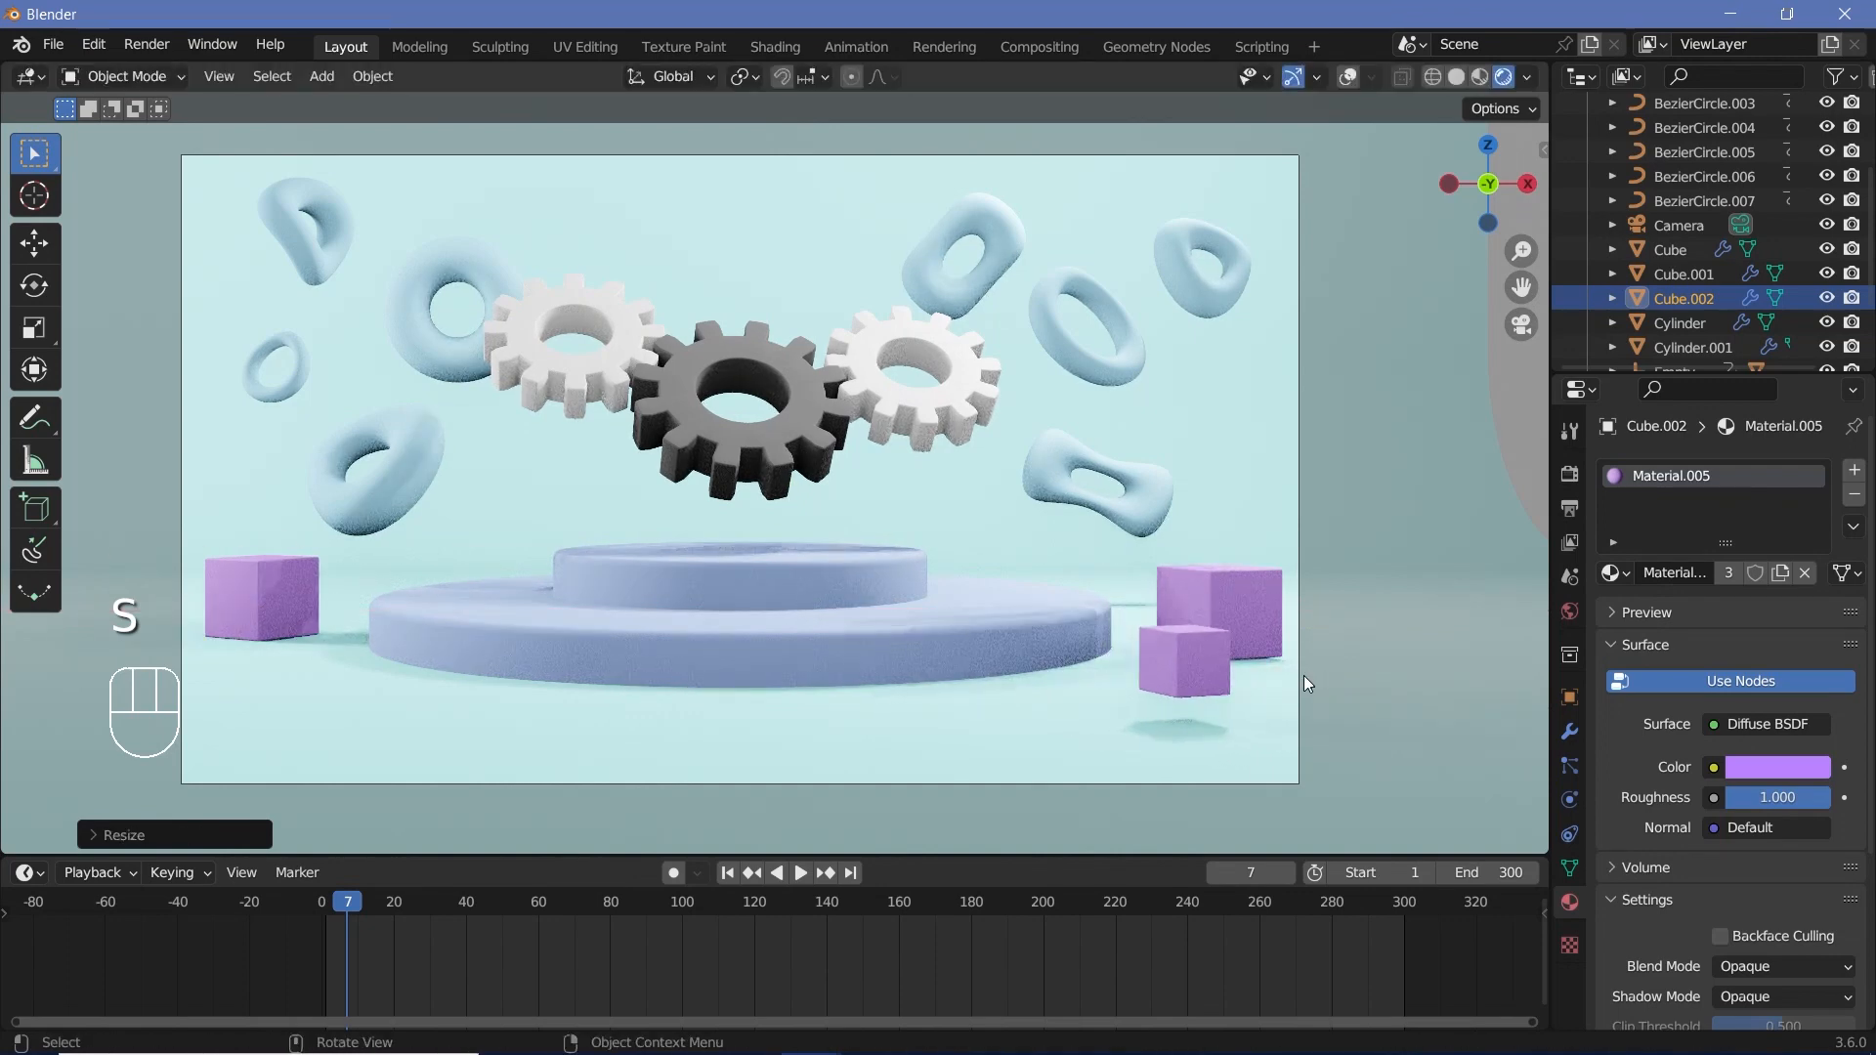
# - Lower the small cube along Z onto the floor and rotate it about the global Z axis
pyautogui.press('g')
pyautogui.press('z')
pyautogui.click(1291, 706)
pyautogui.press('r')
pyautogui.press('z')
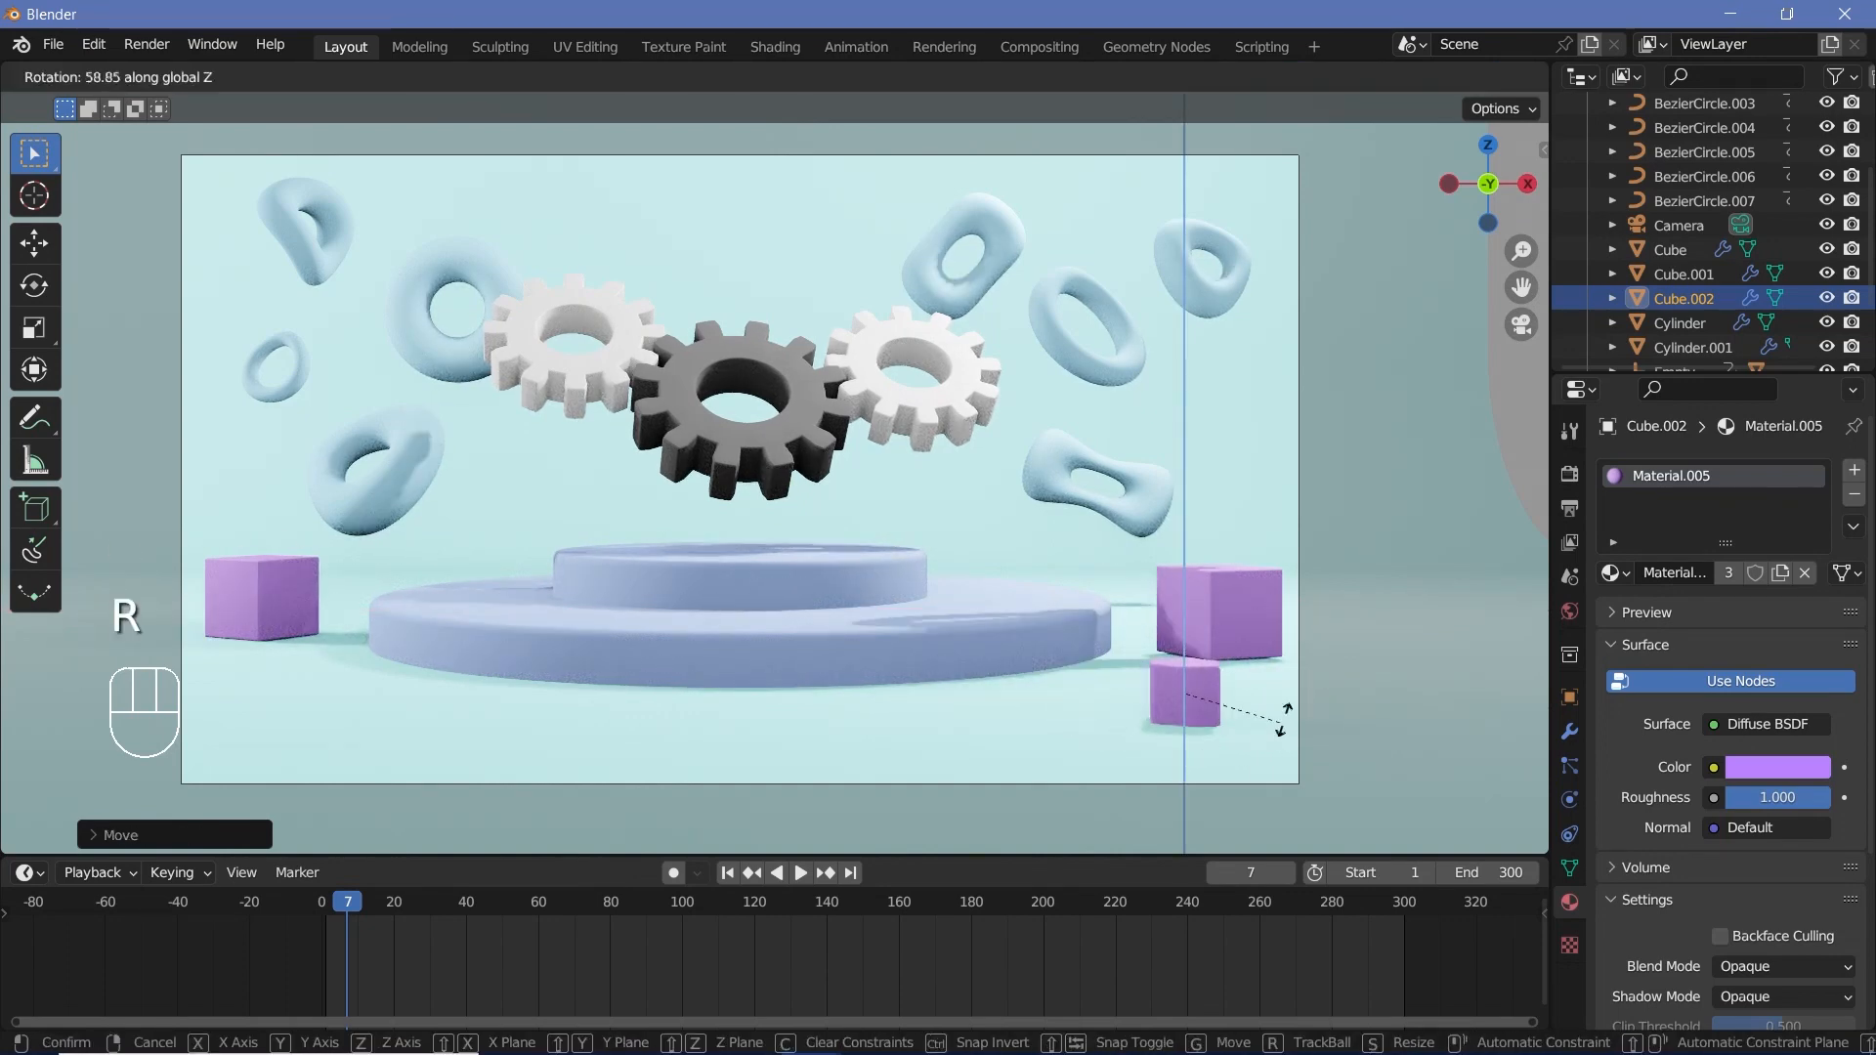
pyautogui.scroll(3, 1252, 700)
pyautogui.click(1251, 701)
pyautogui.scroll(-1, 1252, 700)
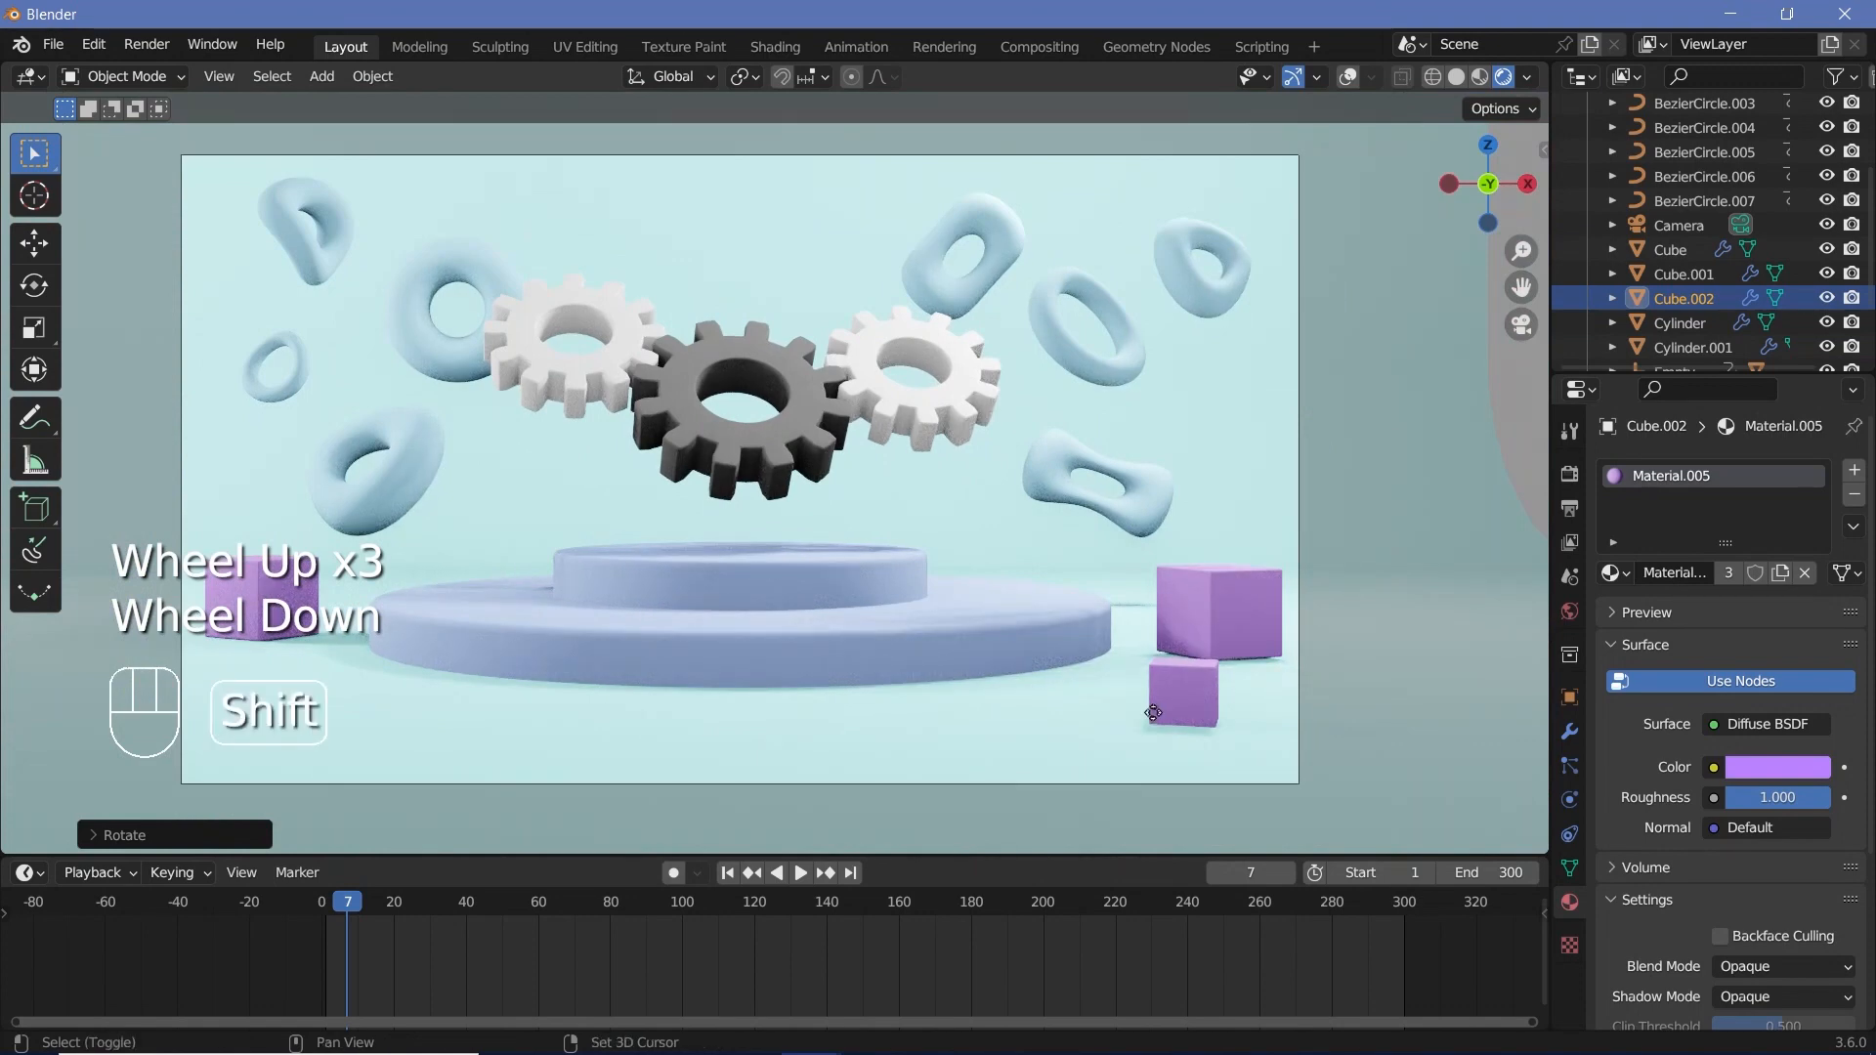
# - Place two more purple cube copies, one small and one larger, on the floor in front of the cube left of the pedestal
pyautogui.hotkey('shift', 'd')
# - Play back the animation to check the gears' rotation and the rings' deformation with the accent cubes in place
pyautogui.press('space')
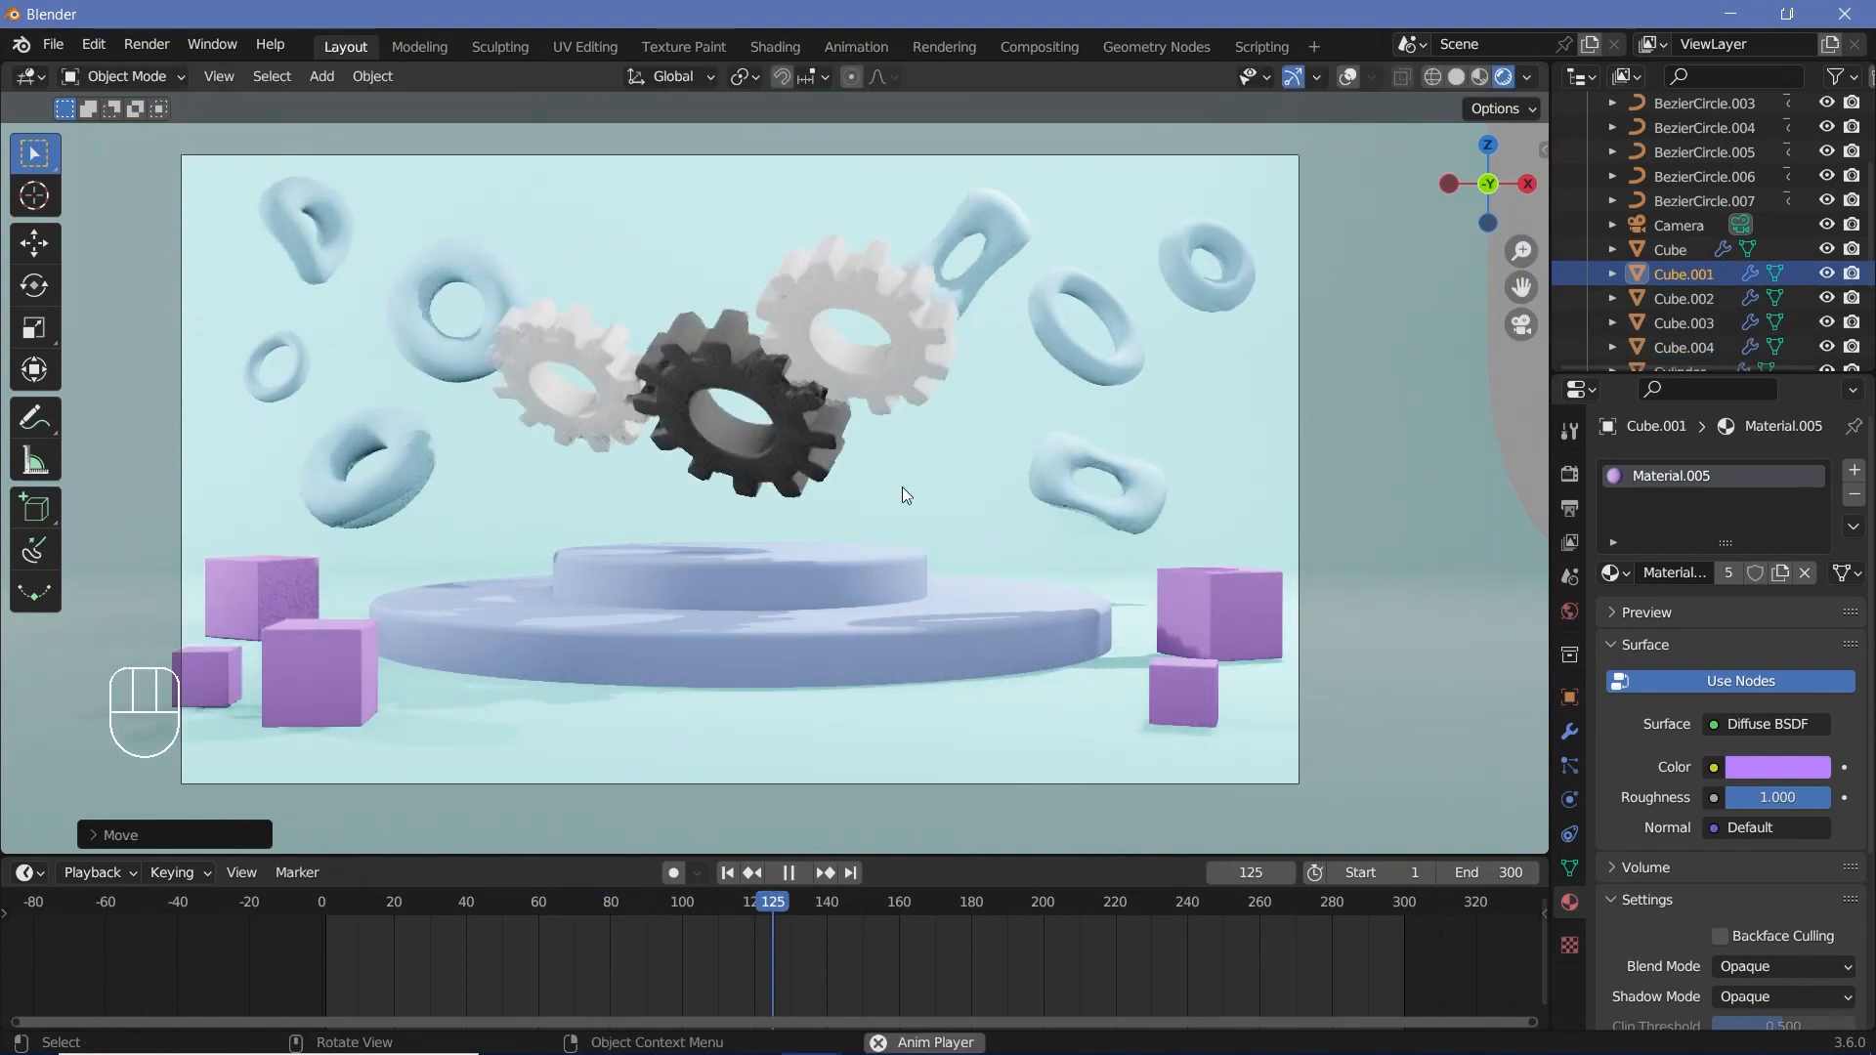
pyautogui.press('space')
pyautogui.press('space')
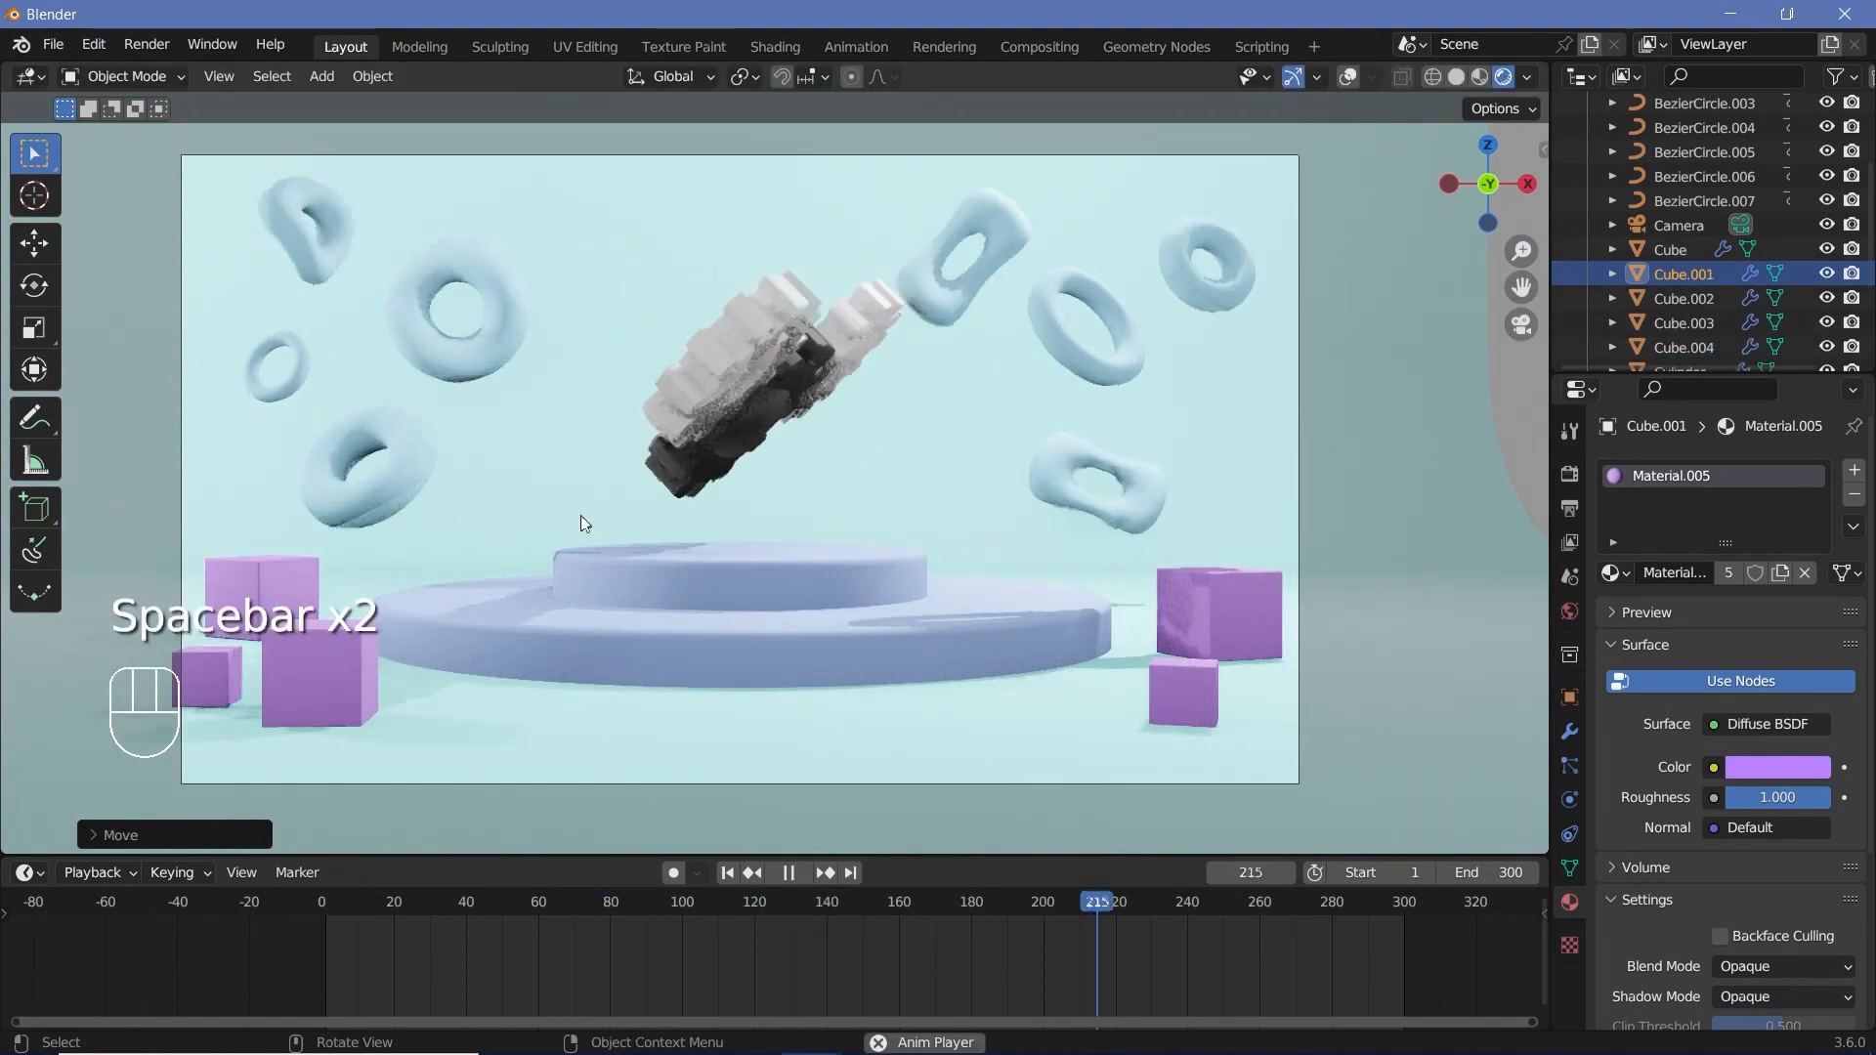
pyautogui.press('space')
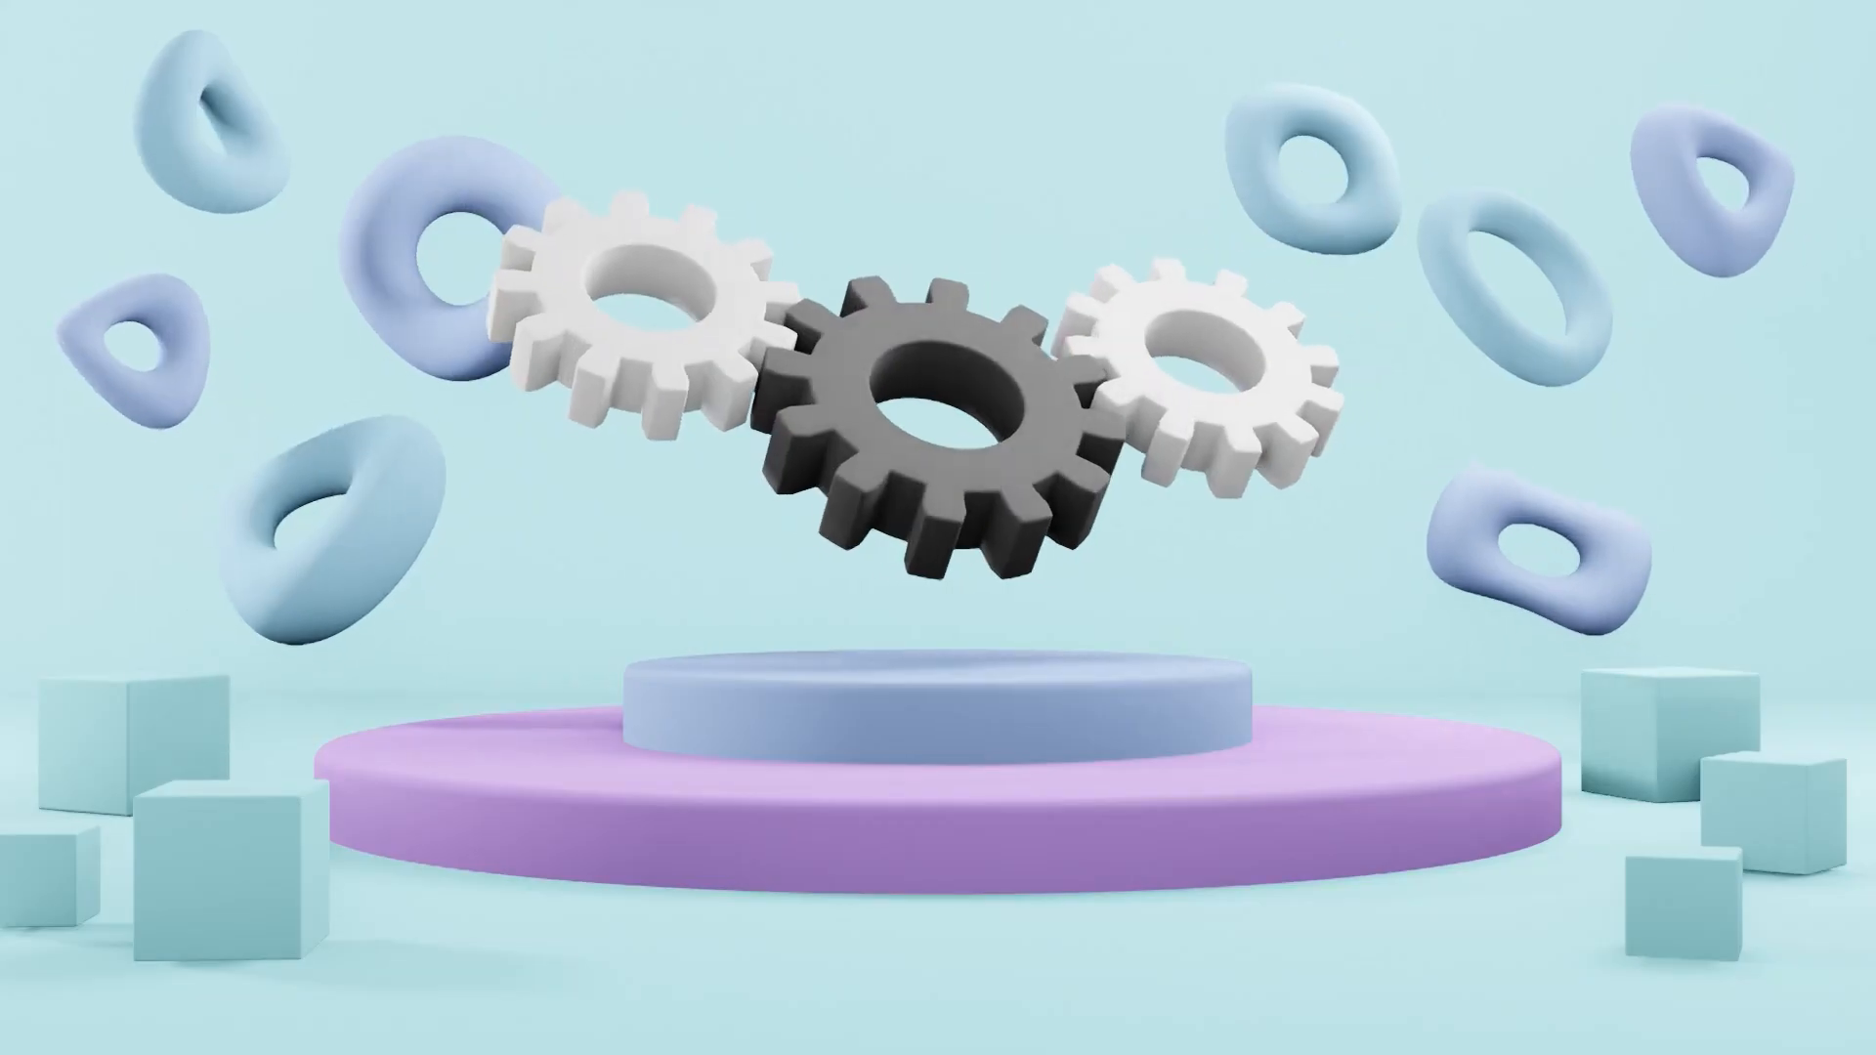